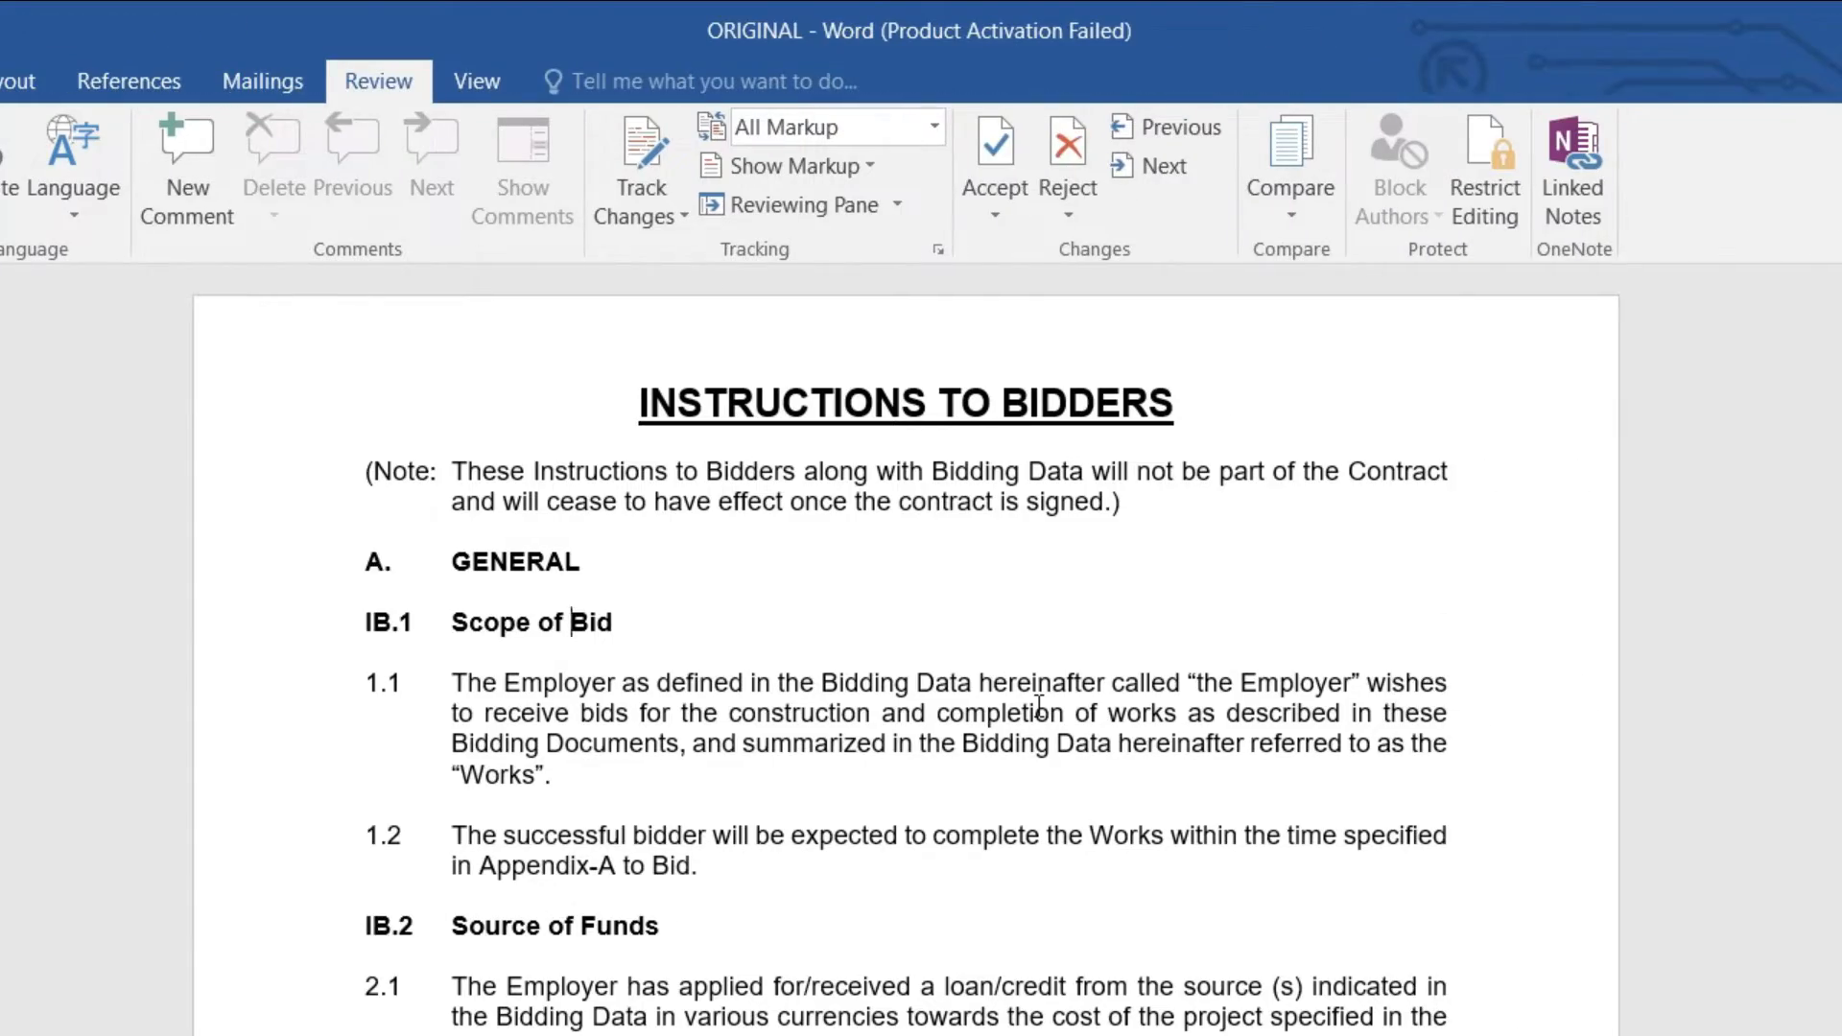
Step: Skim down through the document, return to the top, and start a spelling and grammar check
key("Page_Down")
key("Page_Down")
key("Page_Down")
key("Page_Down")
key("Page_Down")
key("Page_Down")
key("Page_Down")
key("Page_Down")
key("Page_Down")
key("Page_Down")
key("Page_Down")
key("Page_Down")
key("Page_Down")
key("Page_Down")
key("Page_Down")
key("Page_Down")
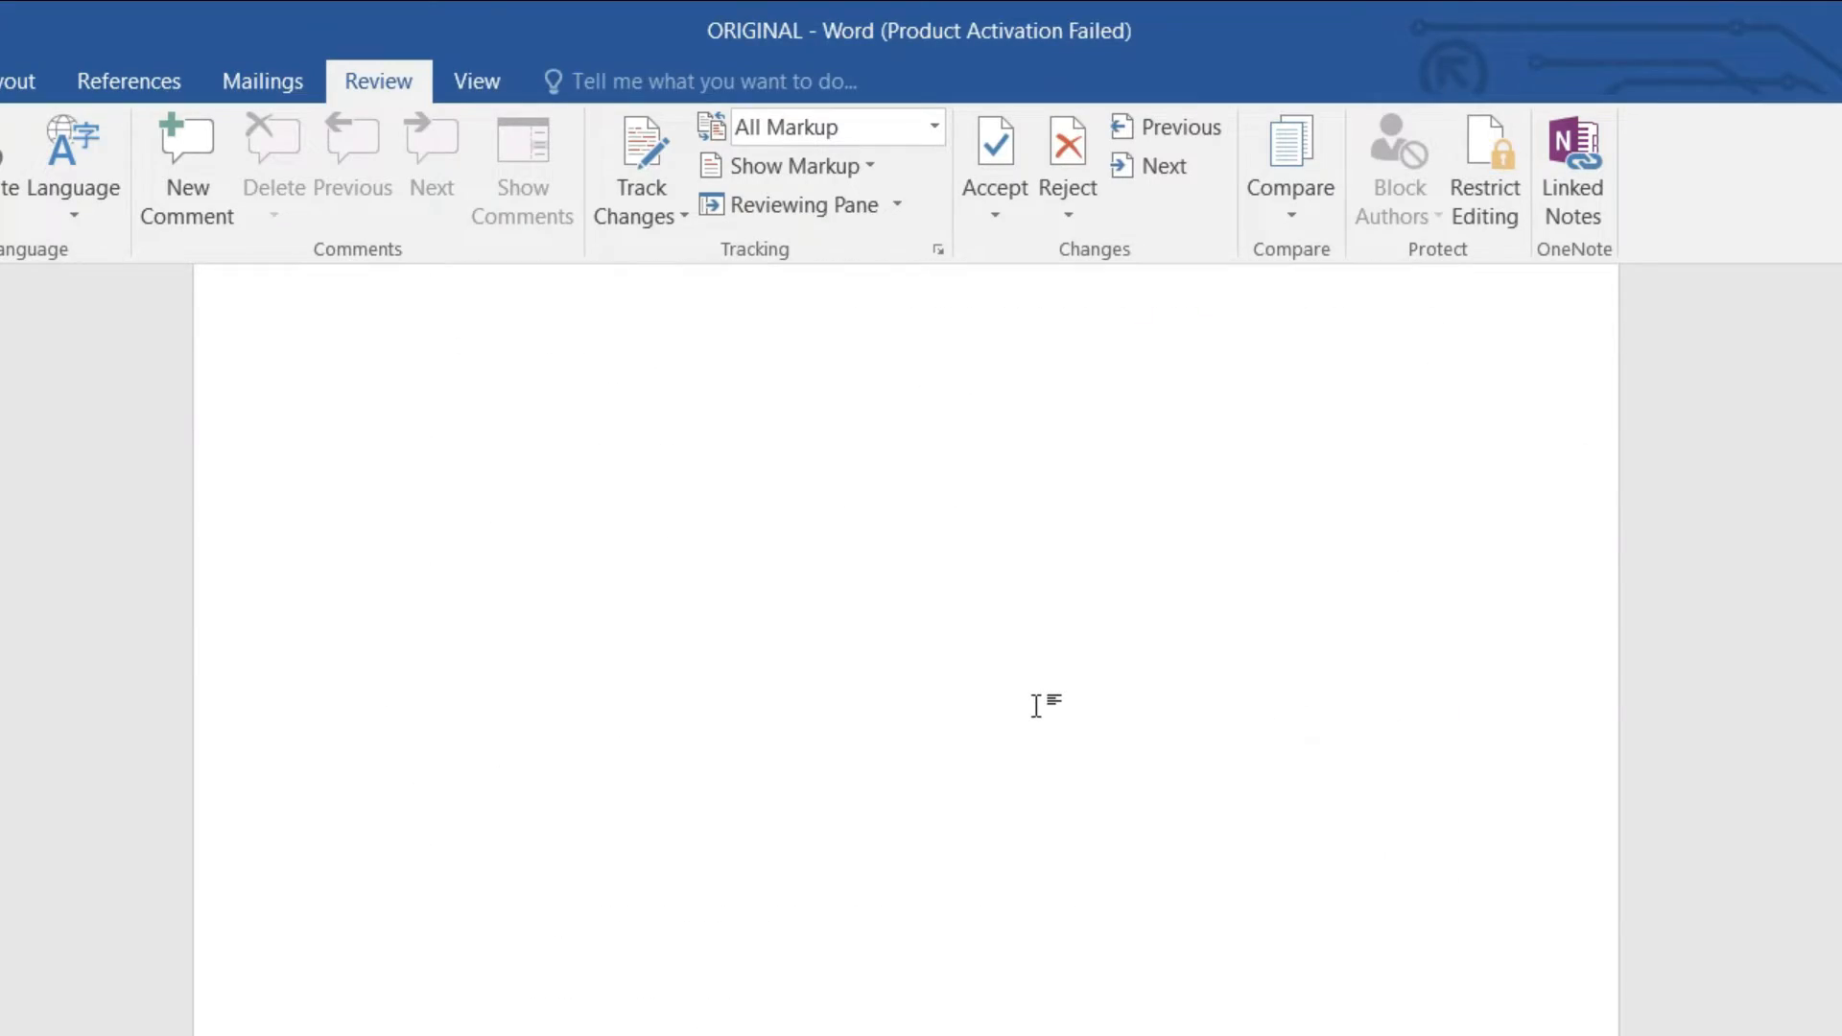
key("ctrl+Home")
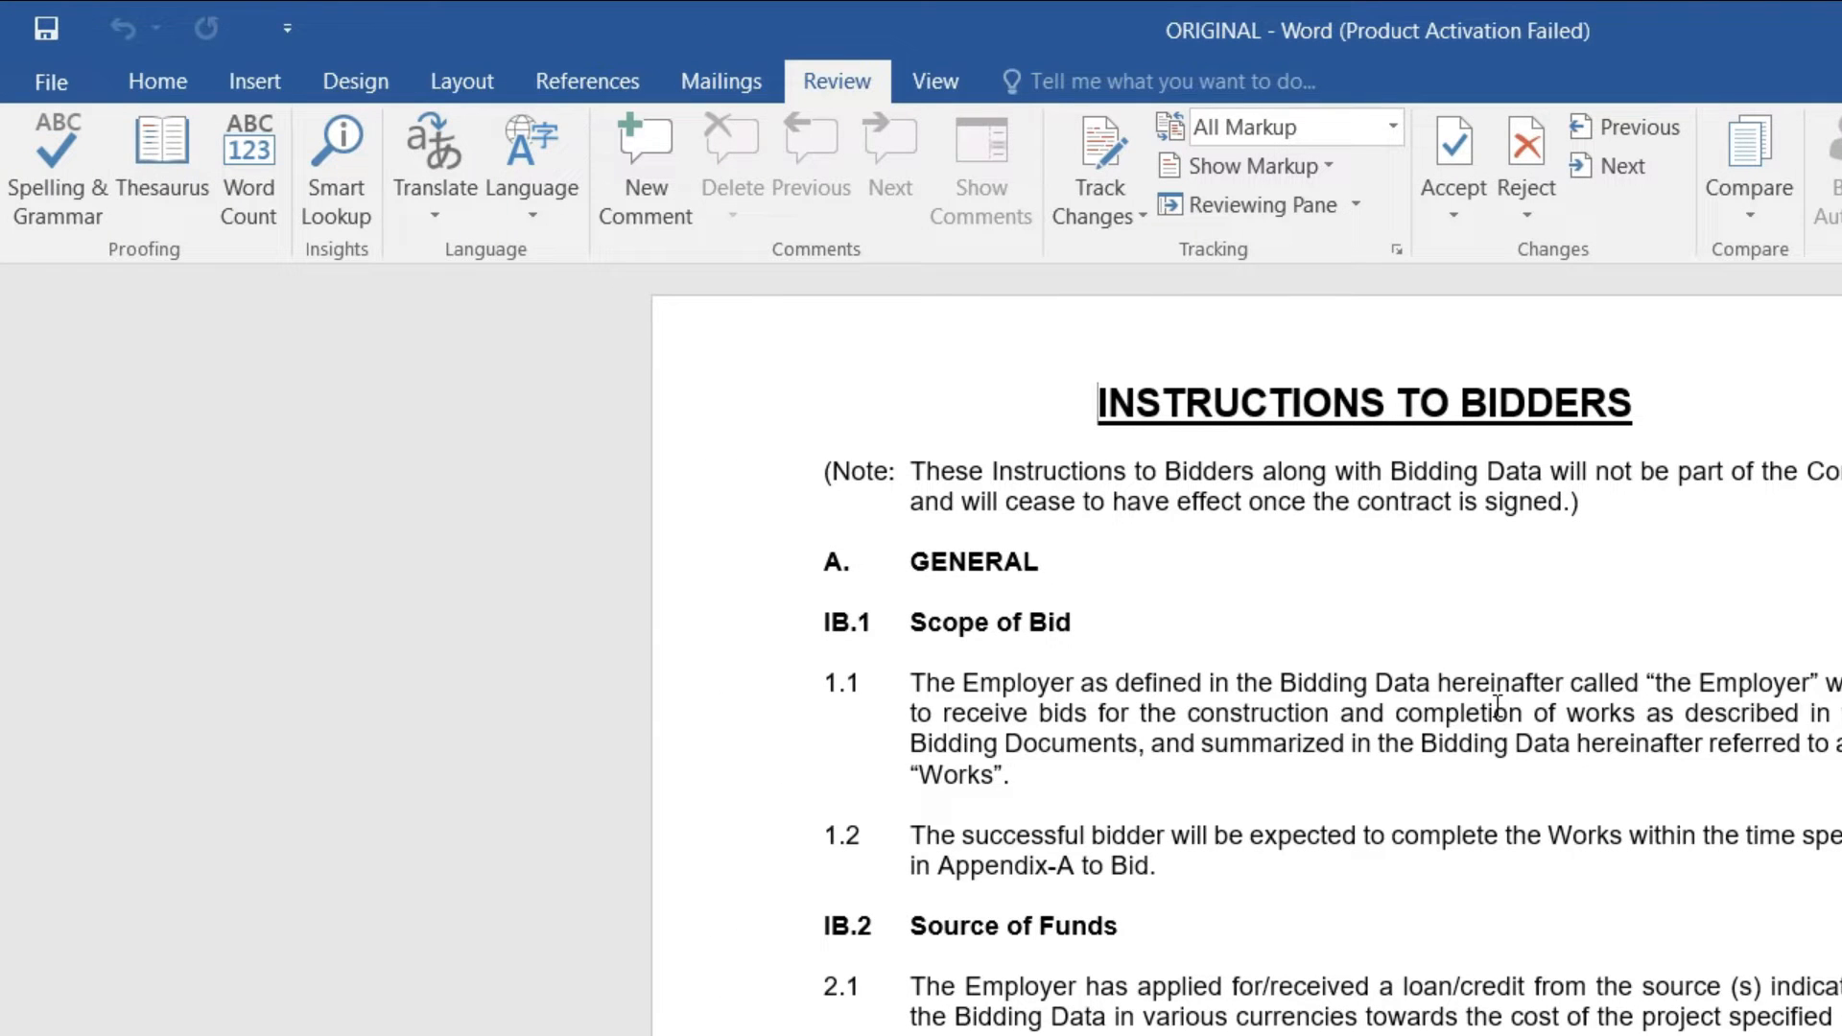
left_click(66, 188)
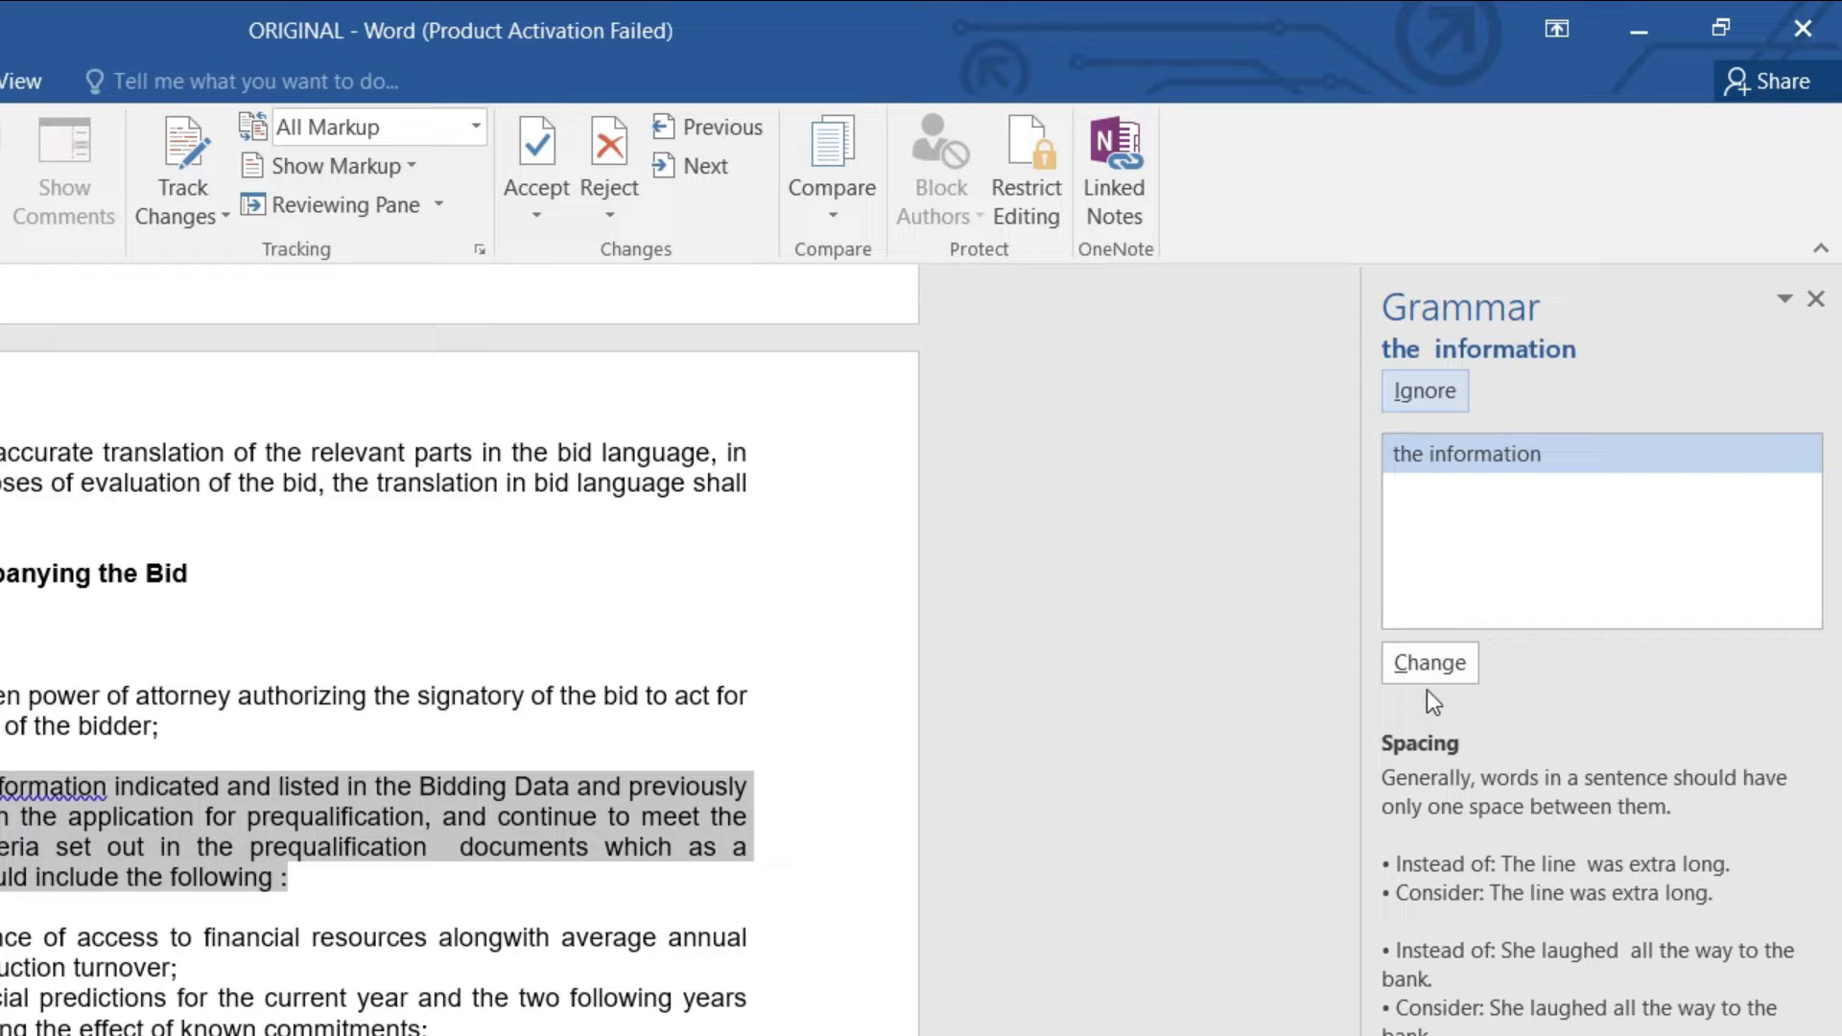
Step: Remove the double spaces in 'the information' and 'prequalification documents' and the space before the colon after 'following'
left_click(1429, 666)
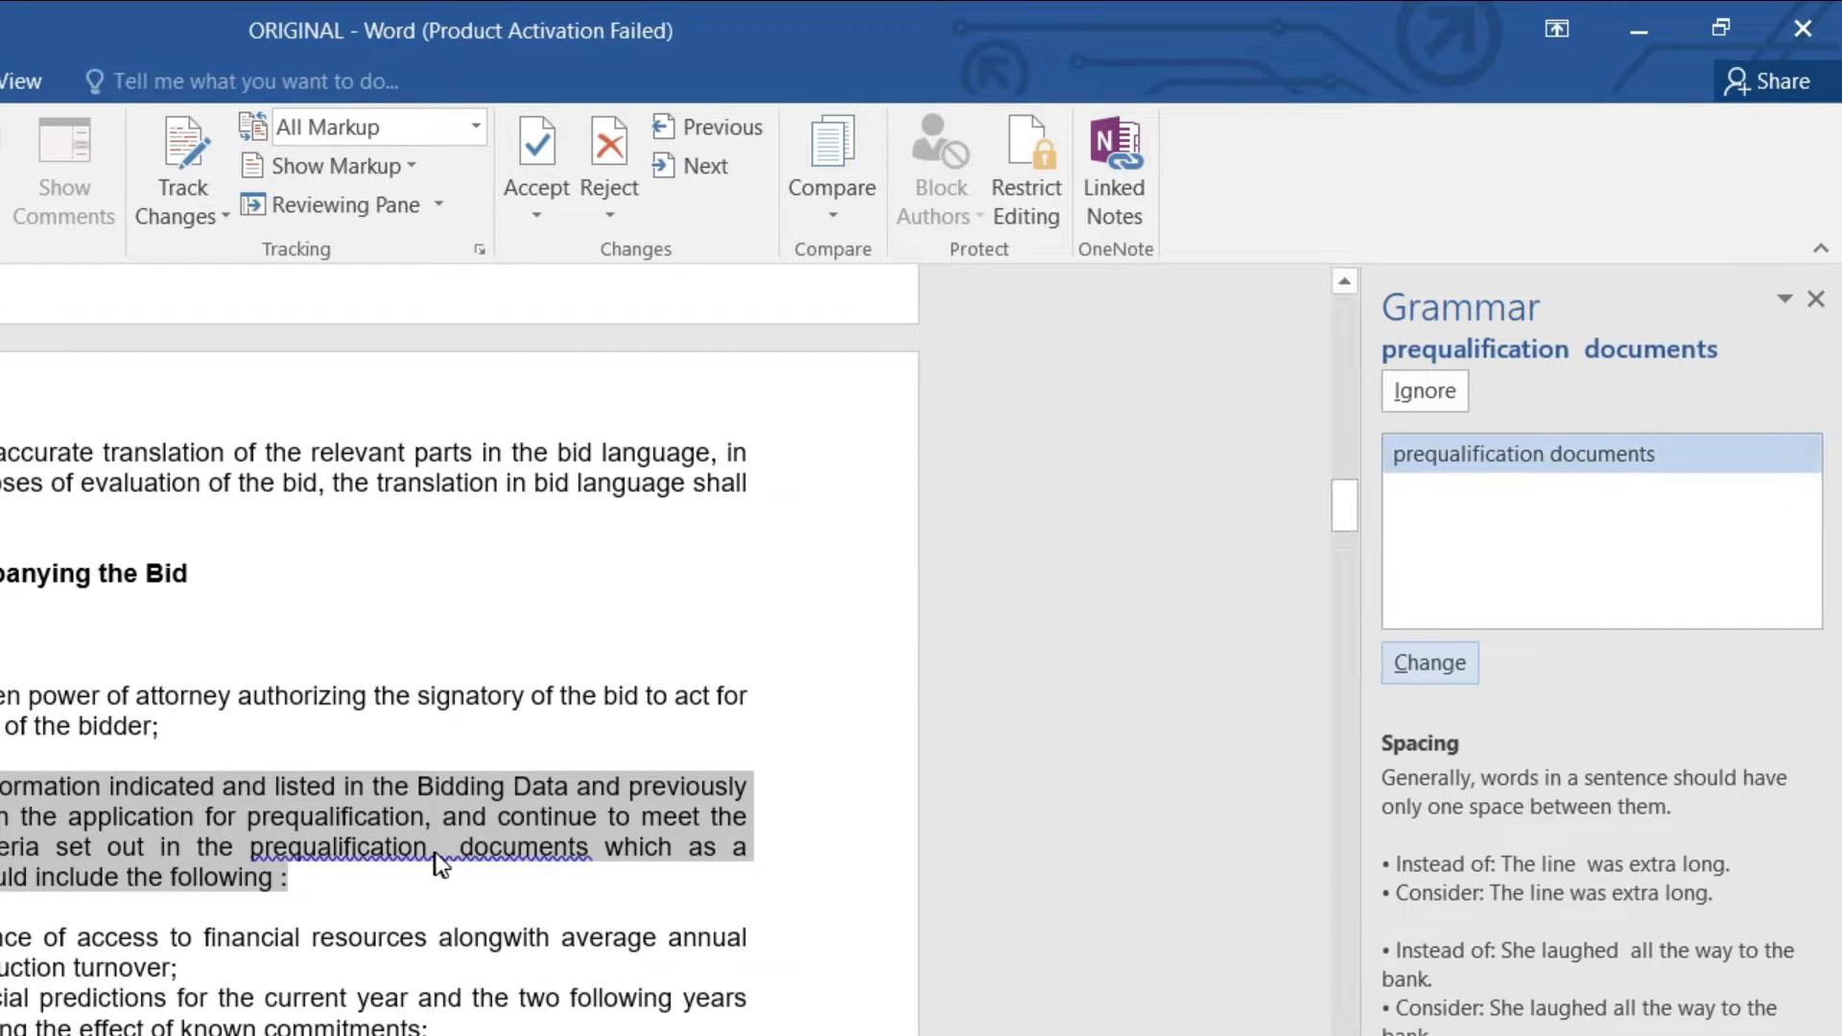
left_click(1419, 670)
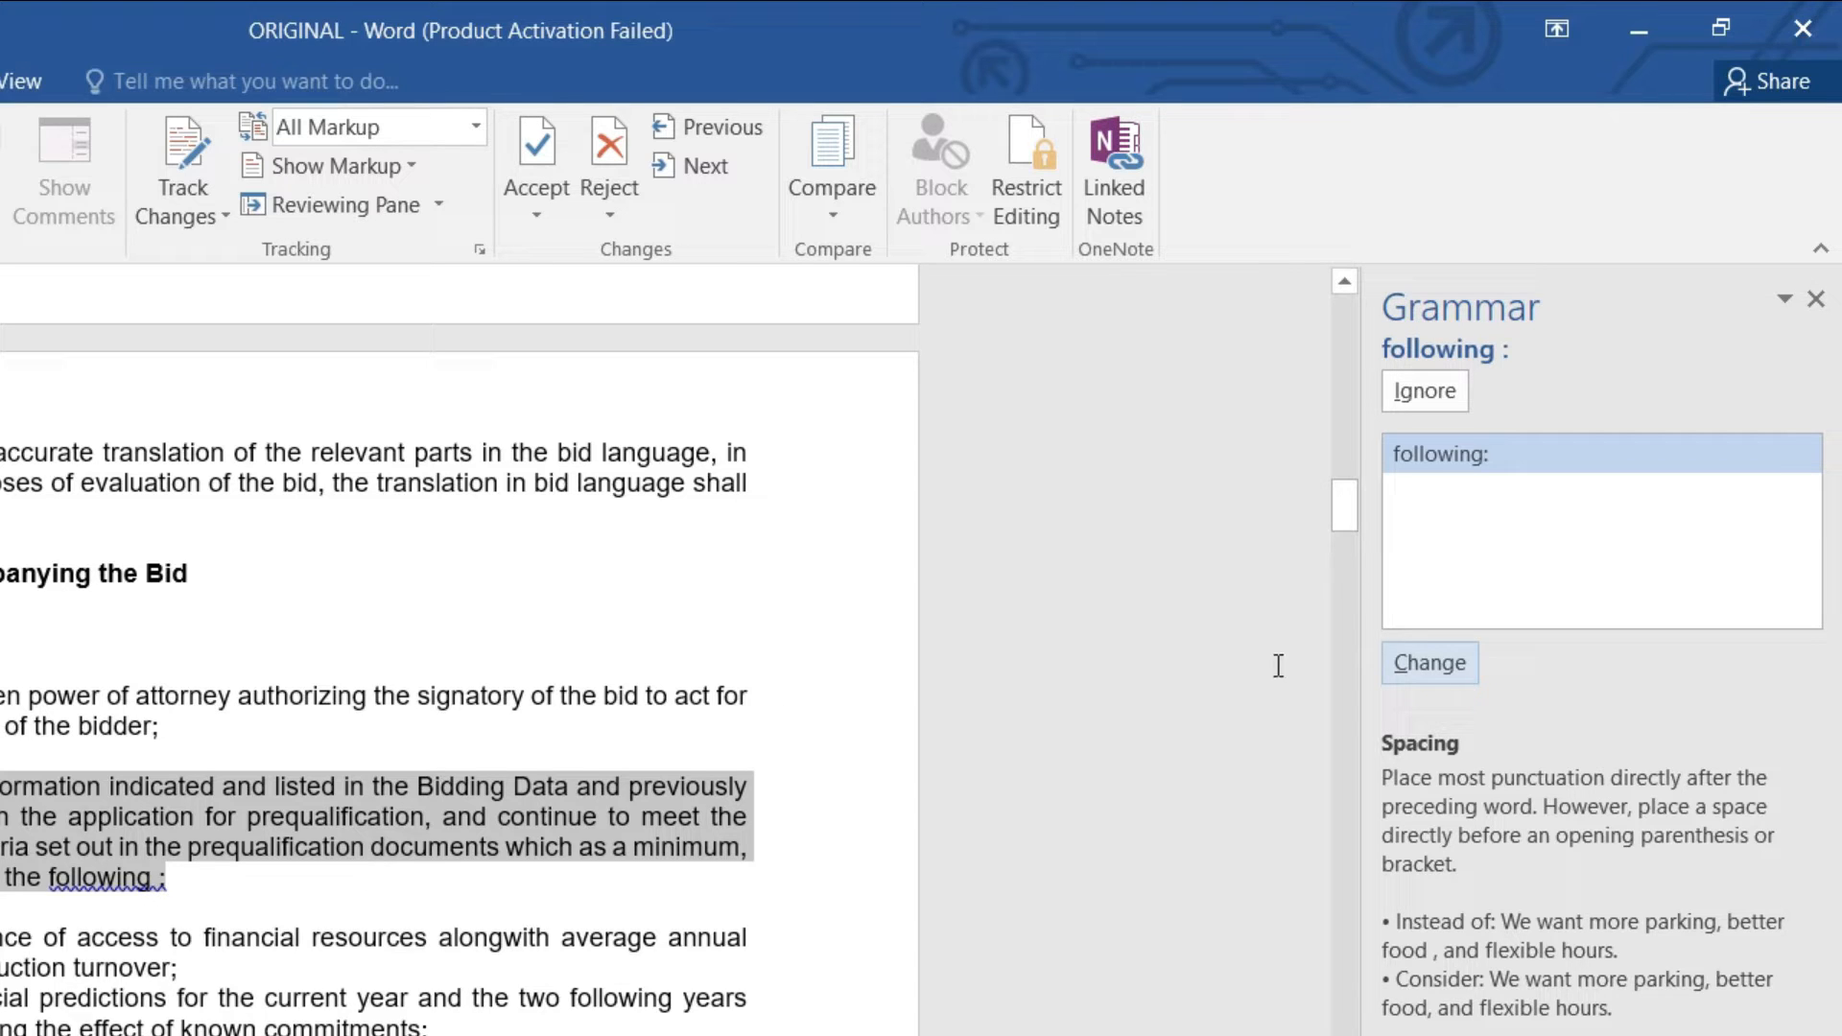
left_click(1395, 676)
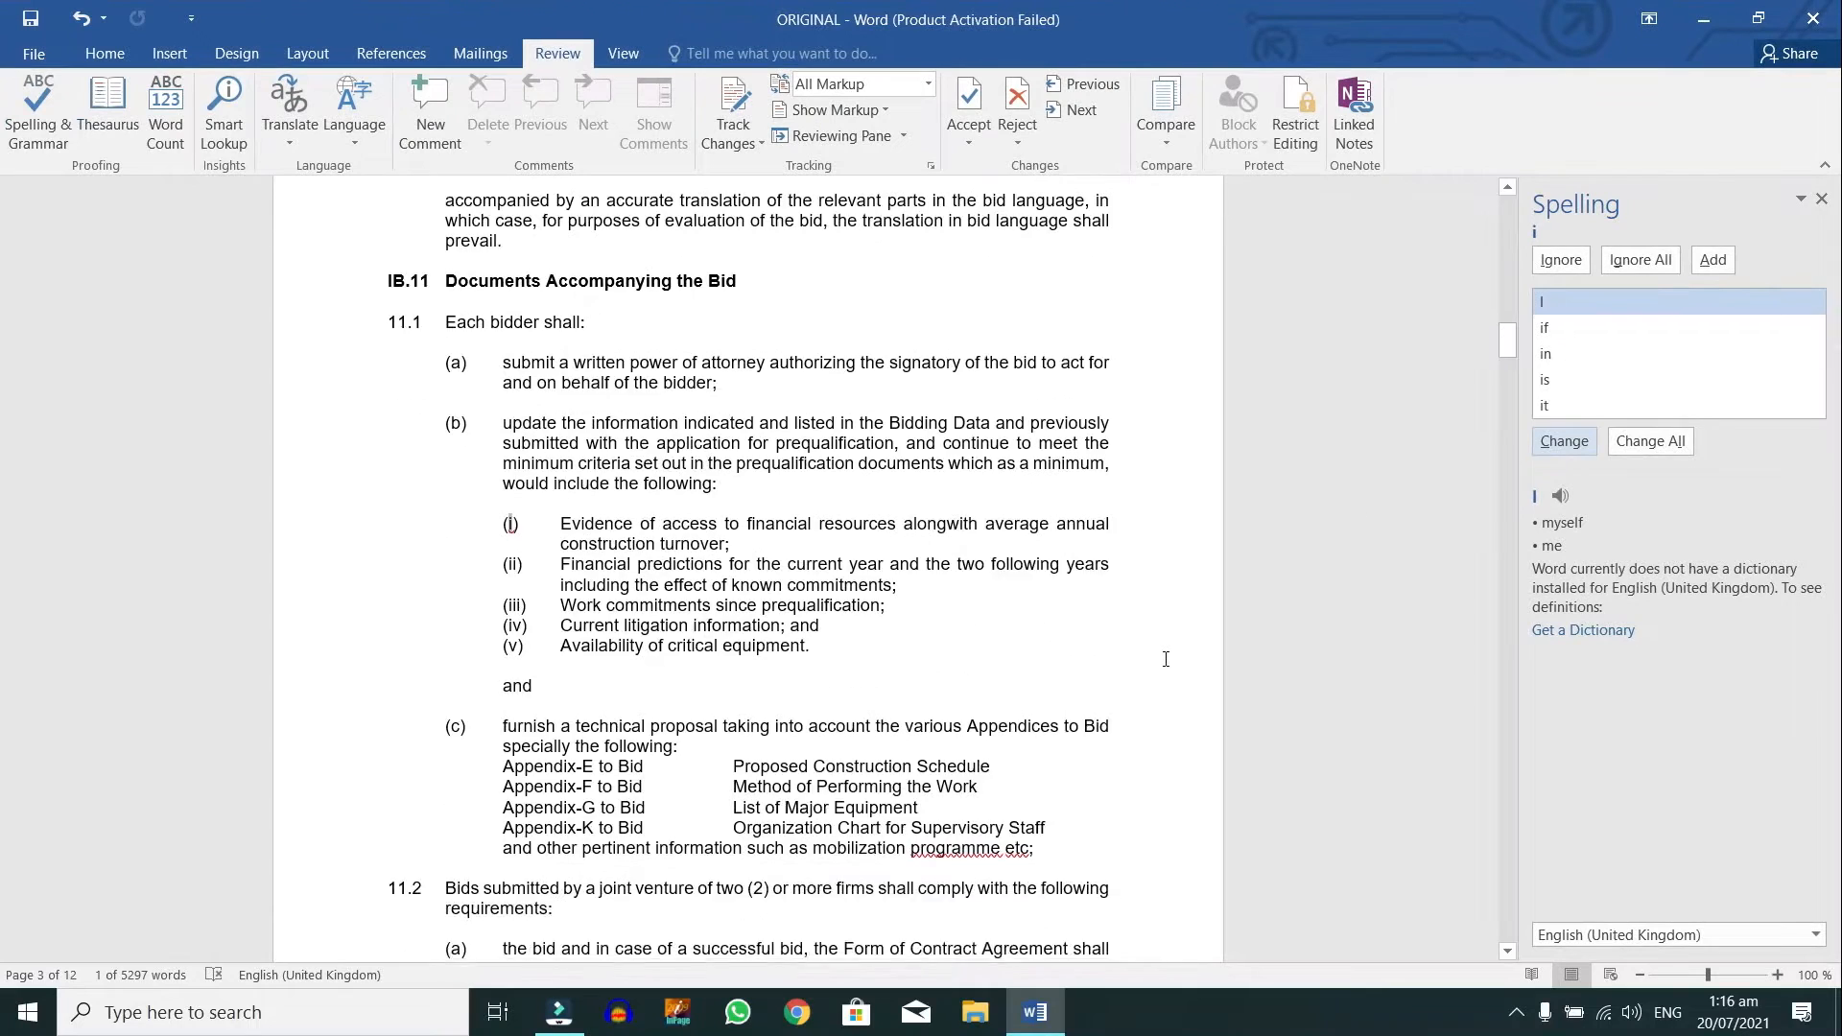
Step: Leave the flagged 'i' and 'programme' unchanged and accept the suggested correction for 'etc'
scroll(1166, 659, "down", 4)
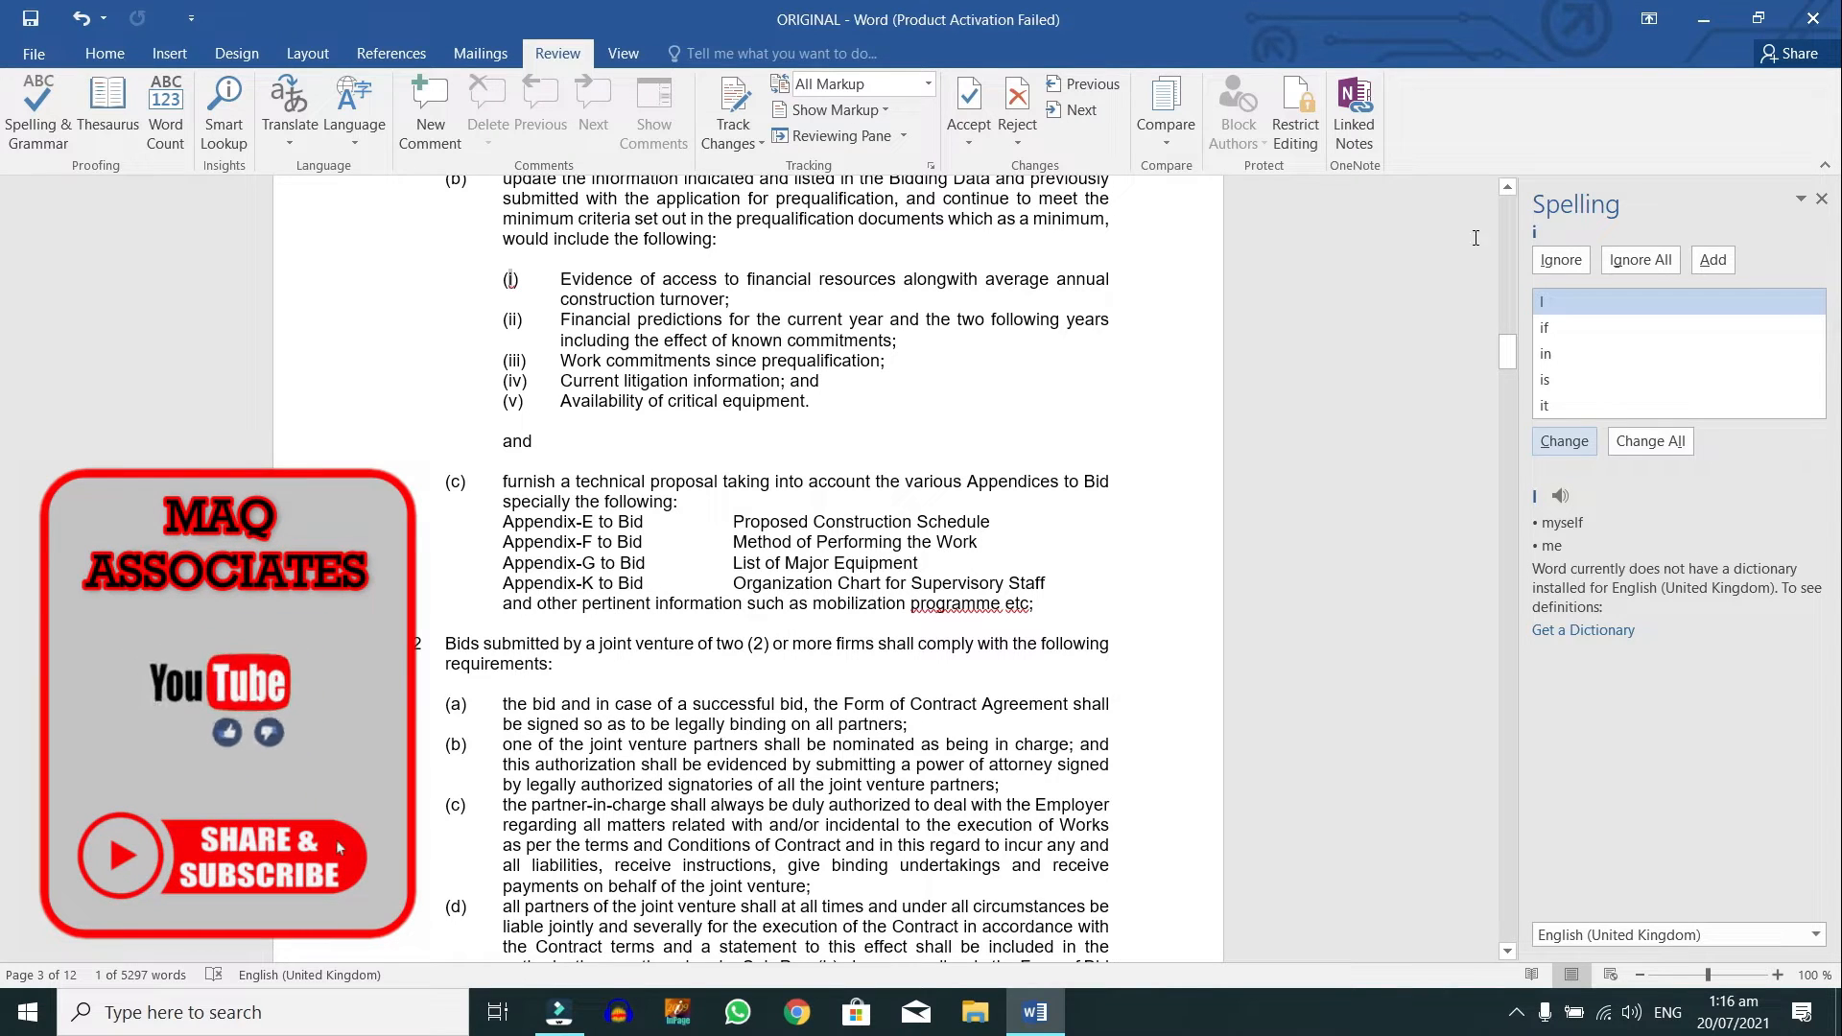
left_click(1556, 260)
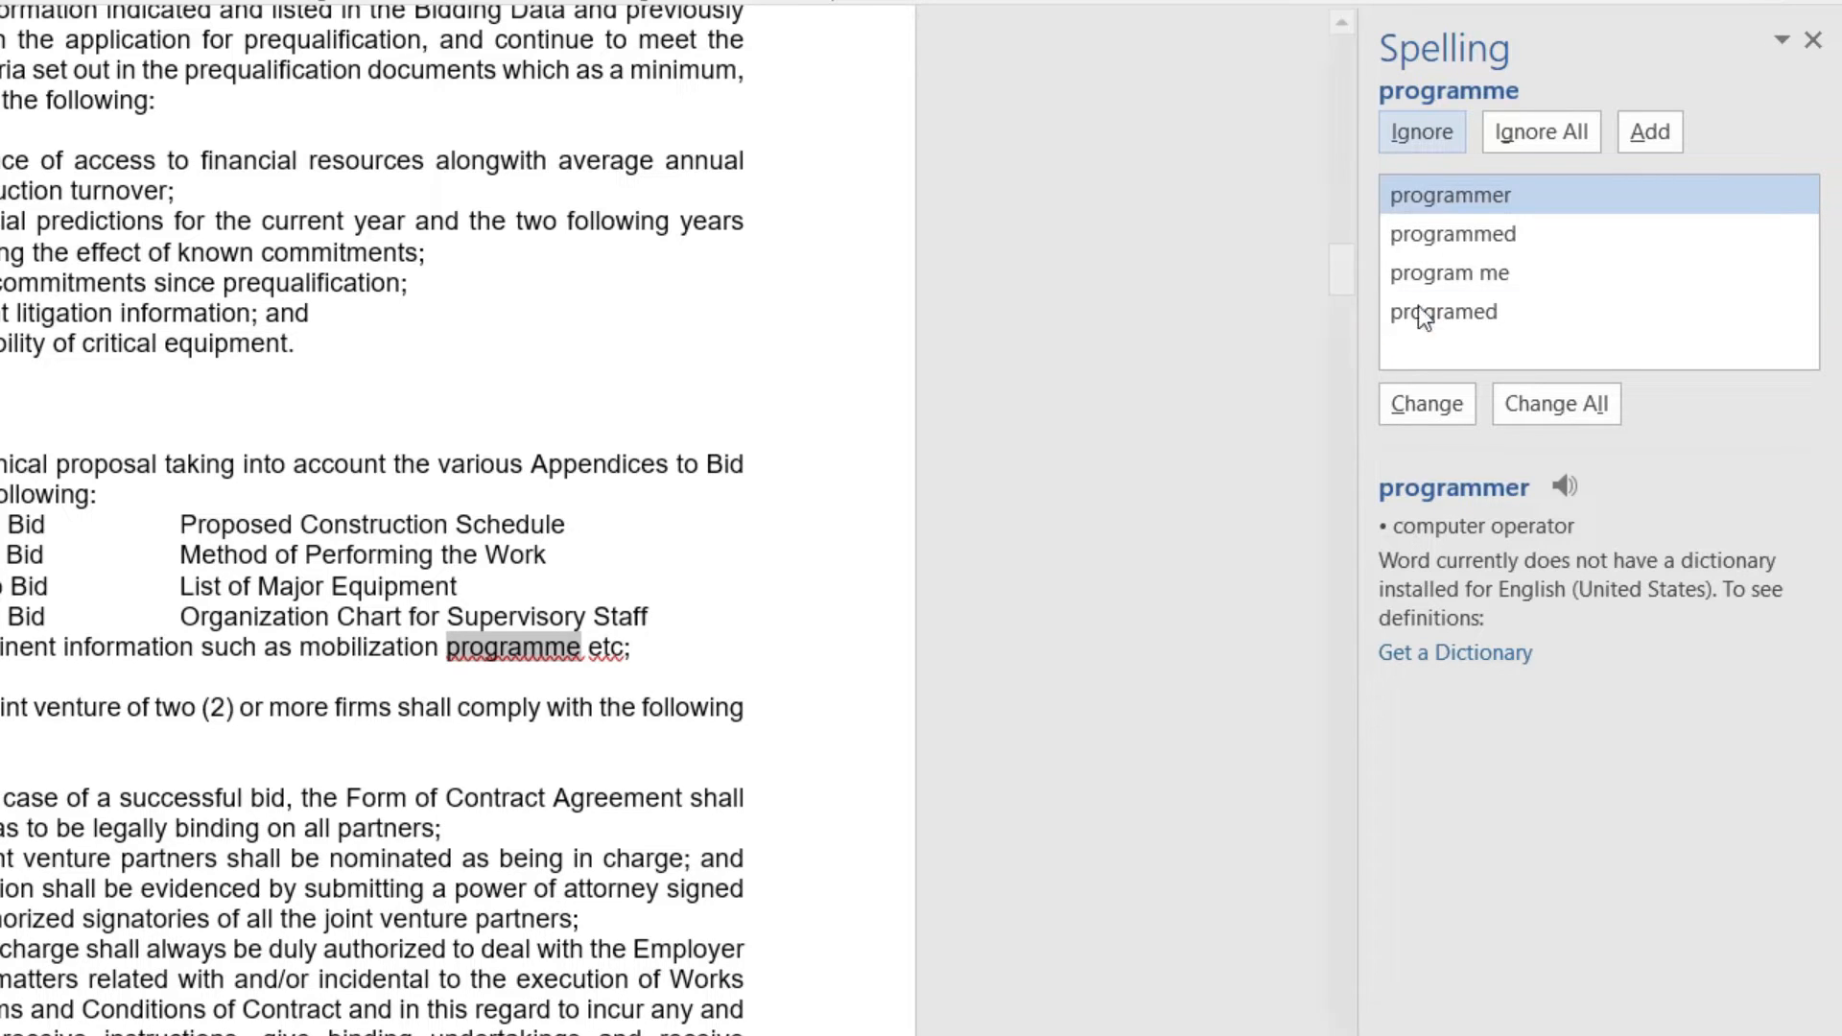
left_click(1443, 129)
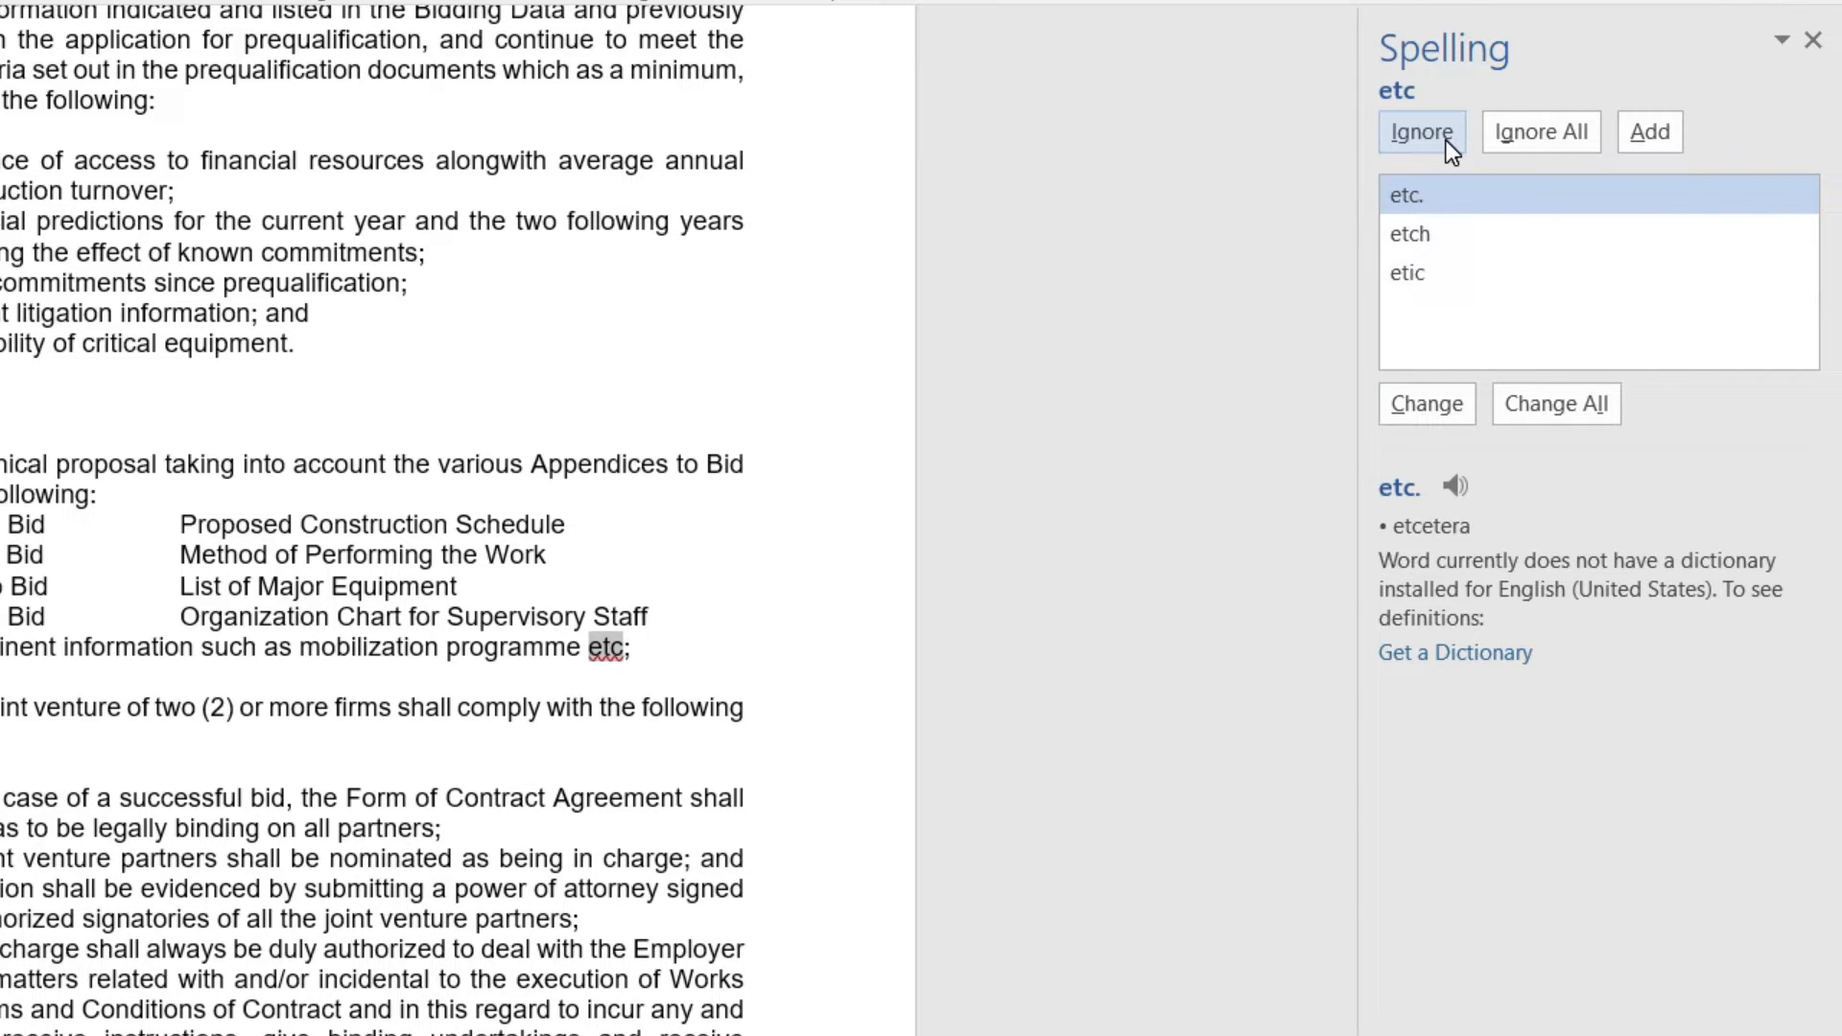
left_click(1444, 401)
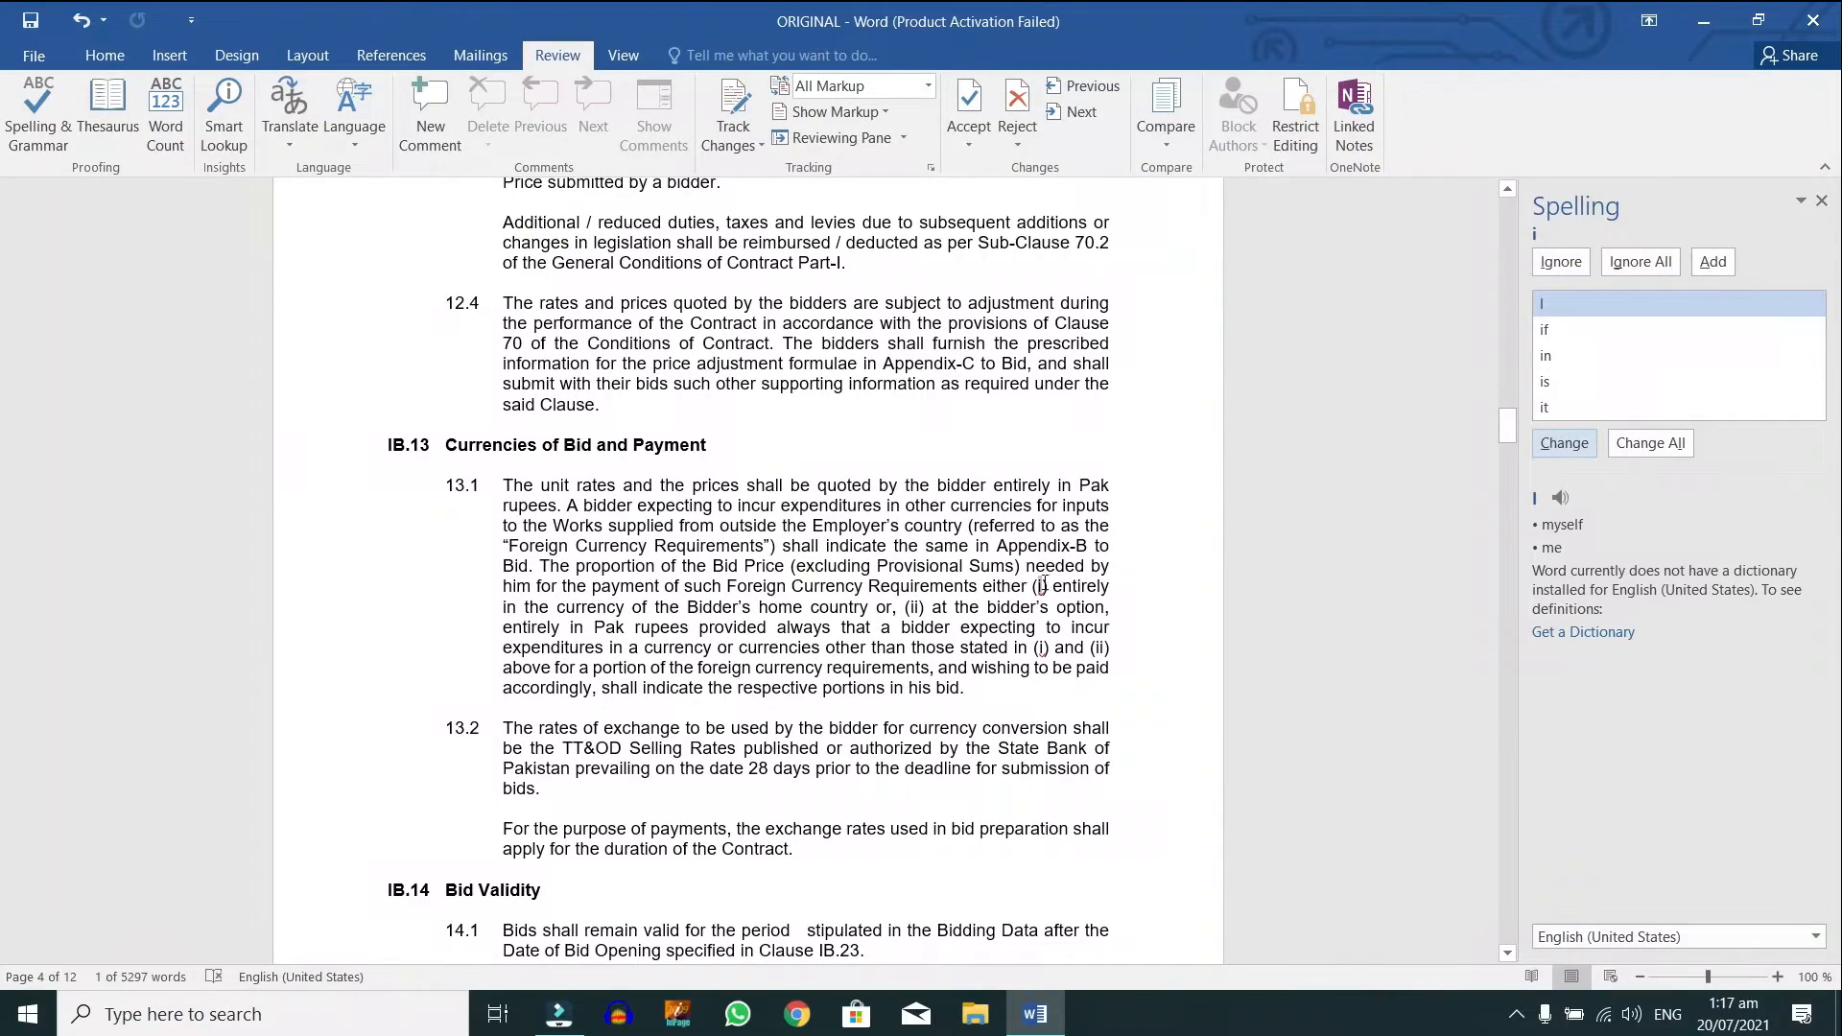
Step: Ignore two flagged 'i's, fix the double space in 'validity period', and change 'atleast' to 'at least'
left_click(1574, 265)
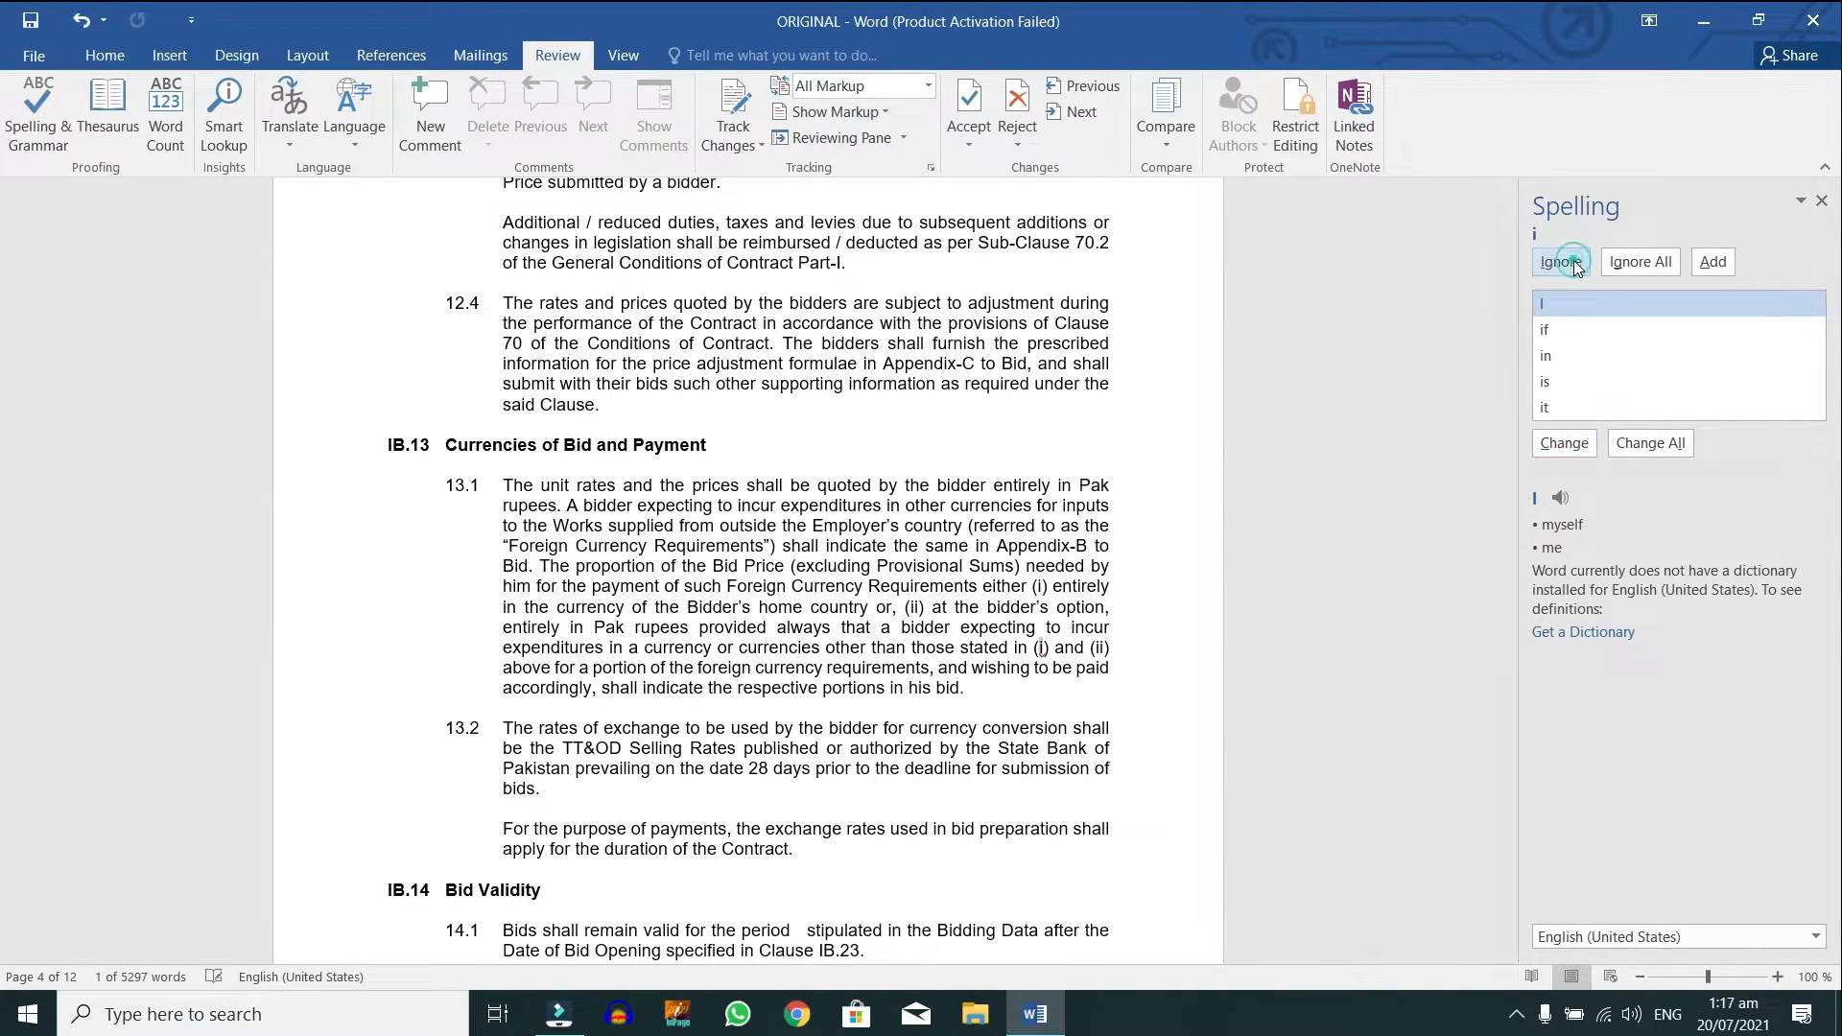
left_click(1573, 264)
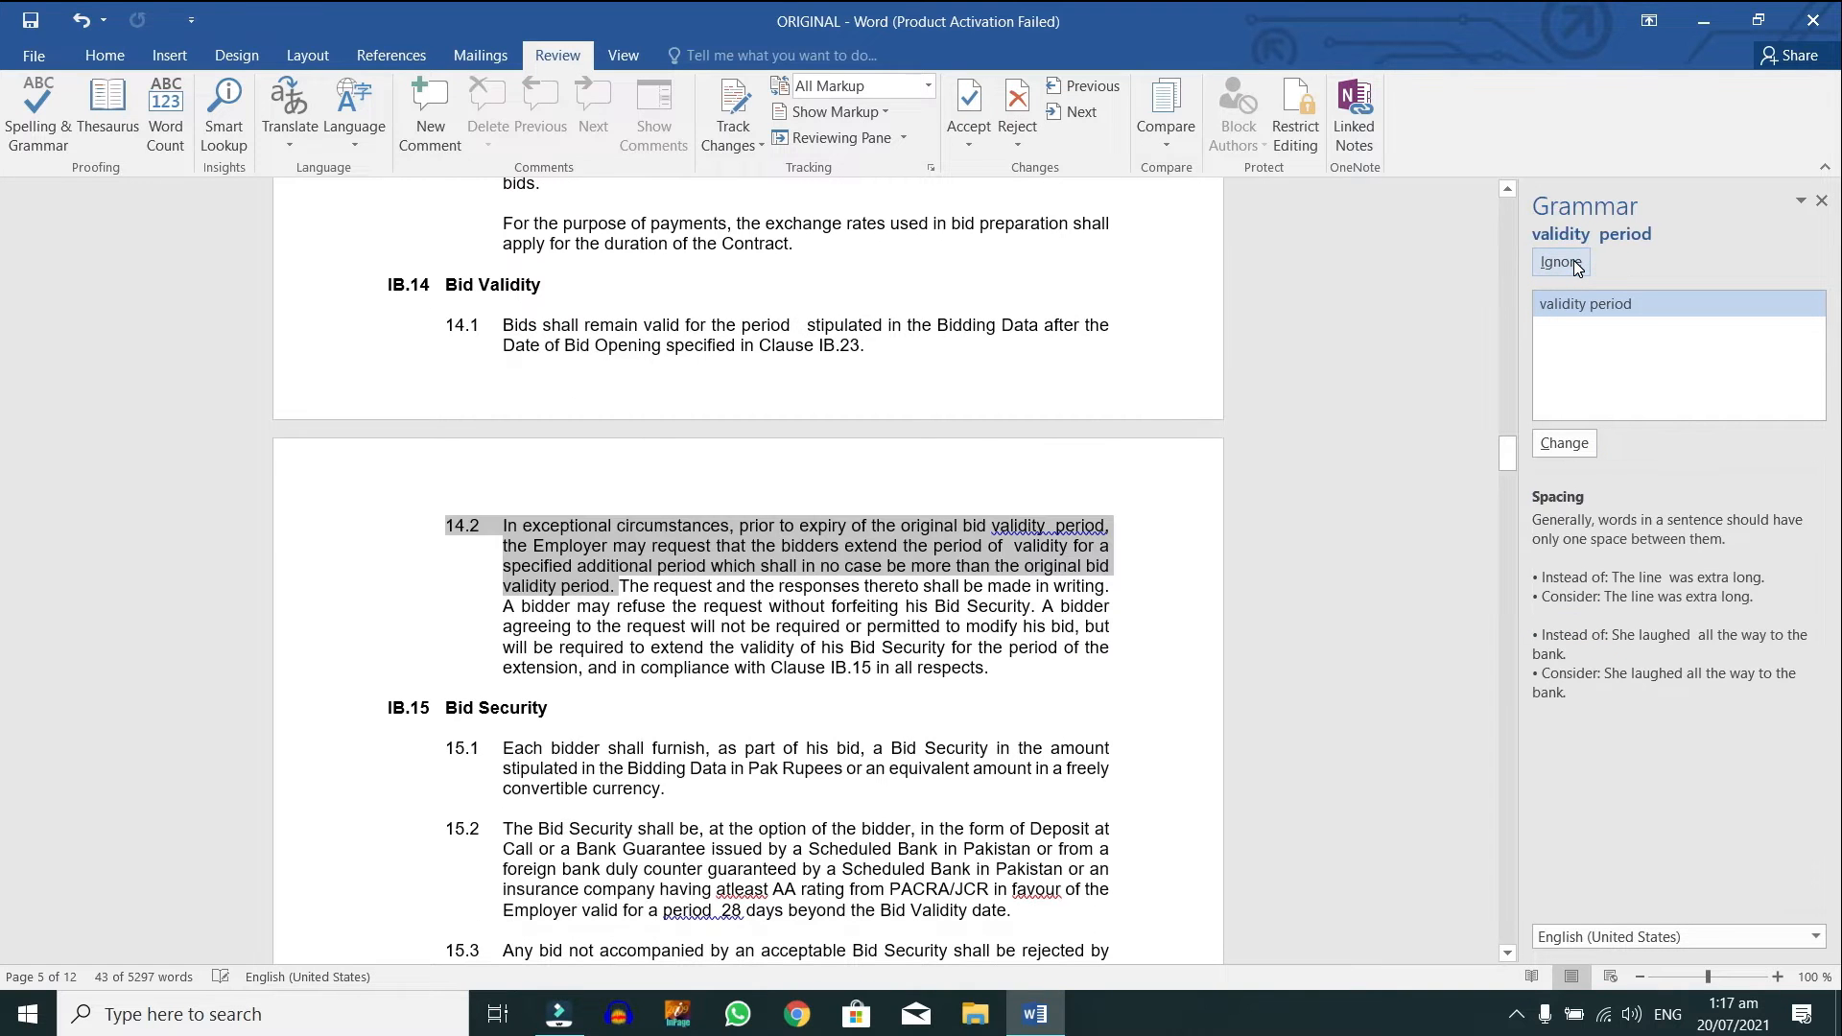
left_click(1573, 447)
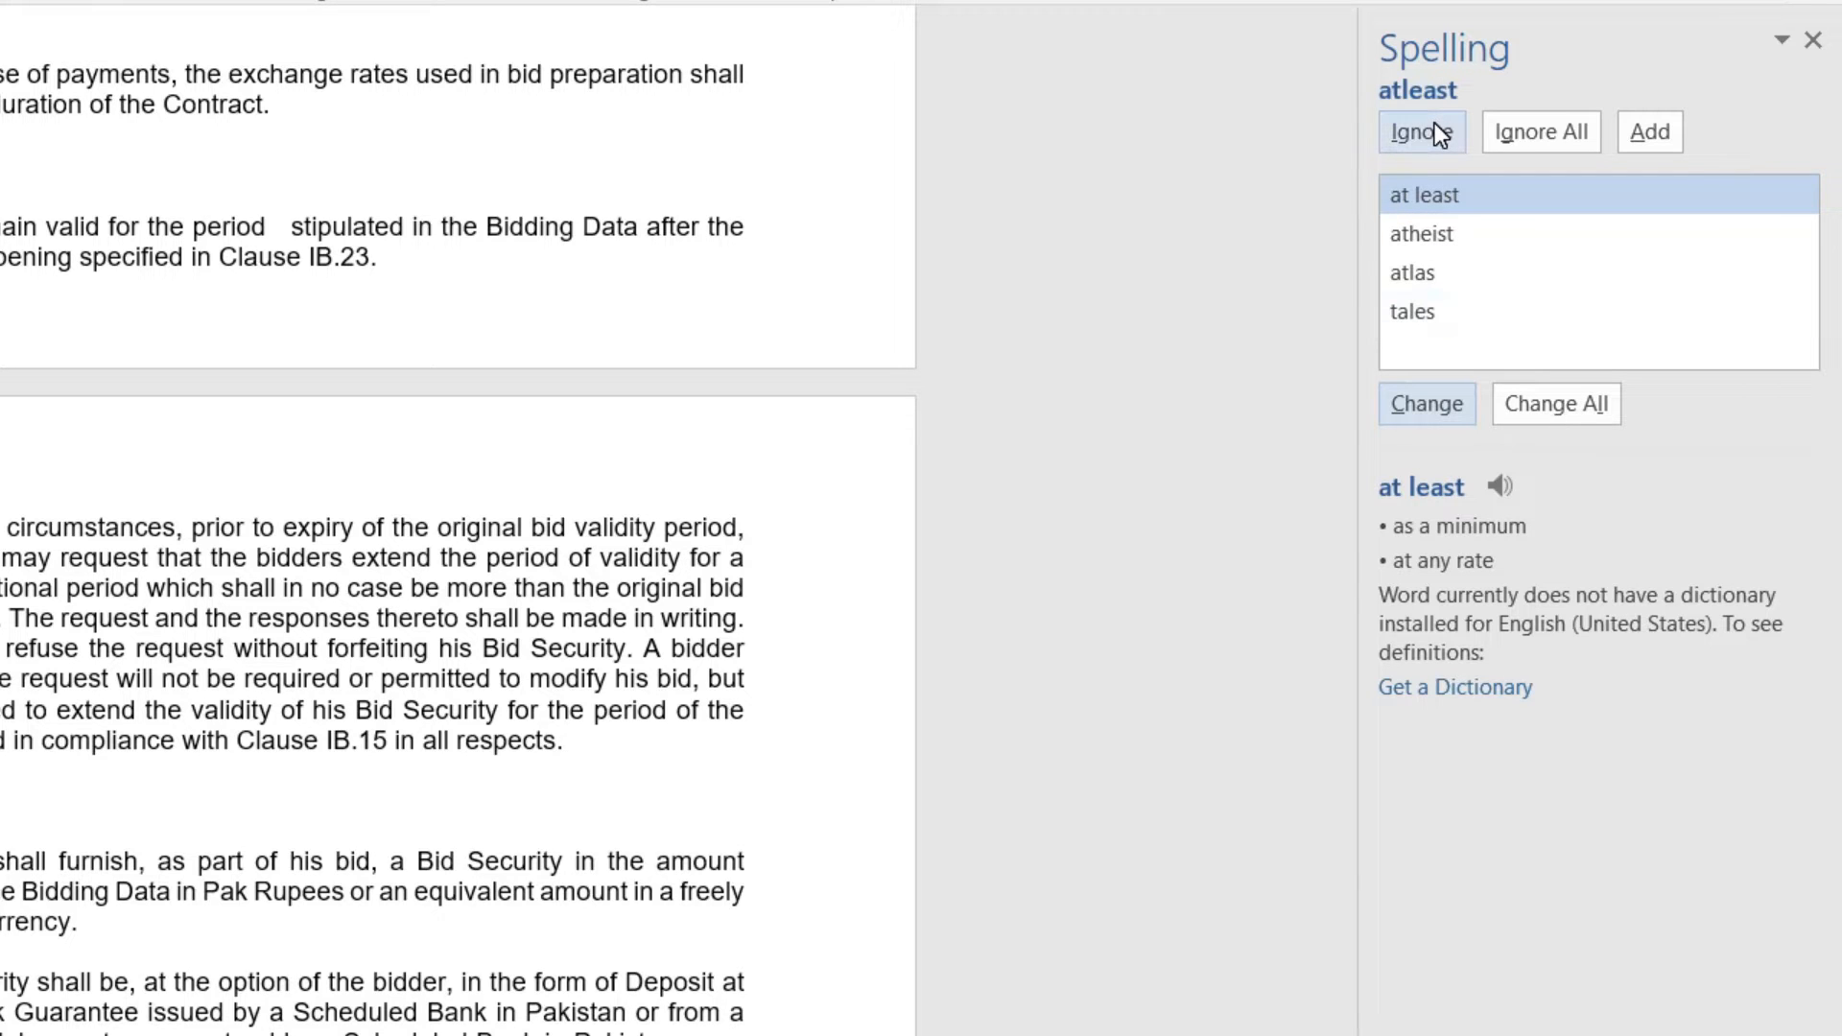
left_click(1427, 403)
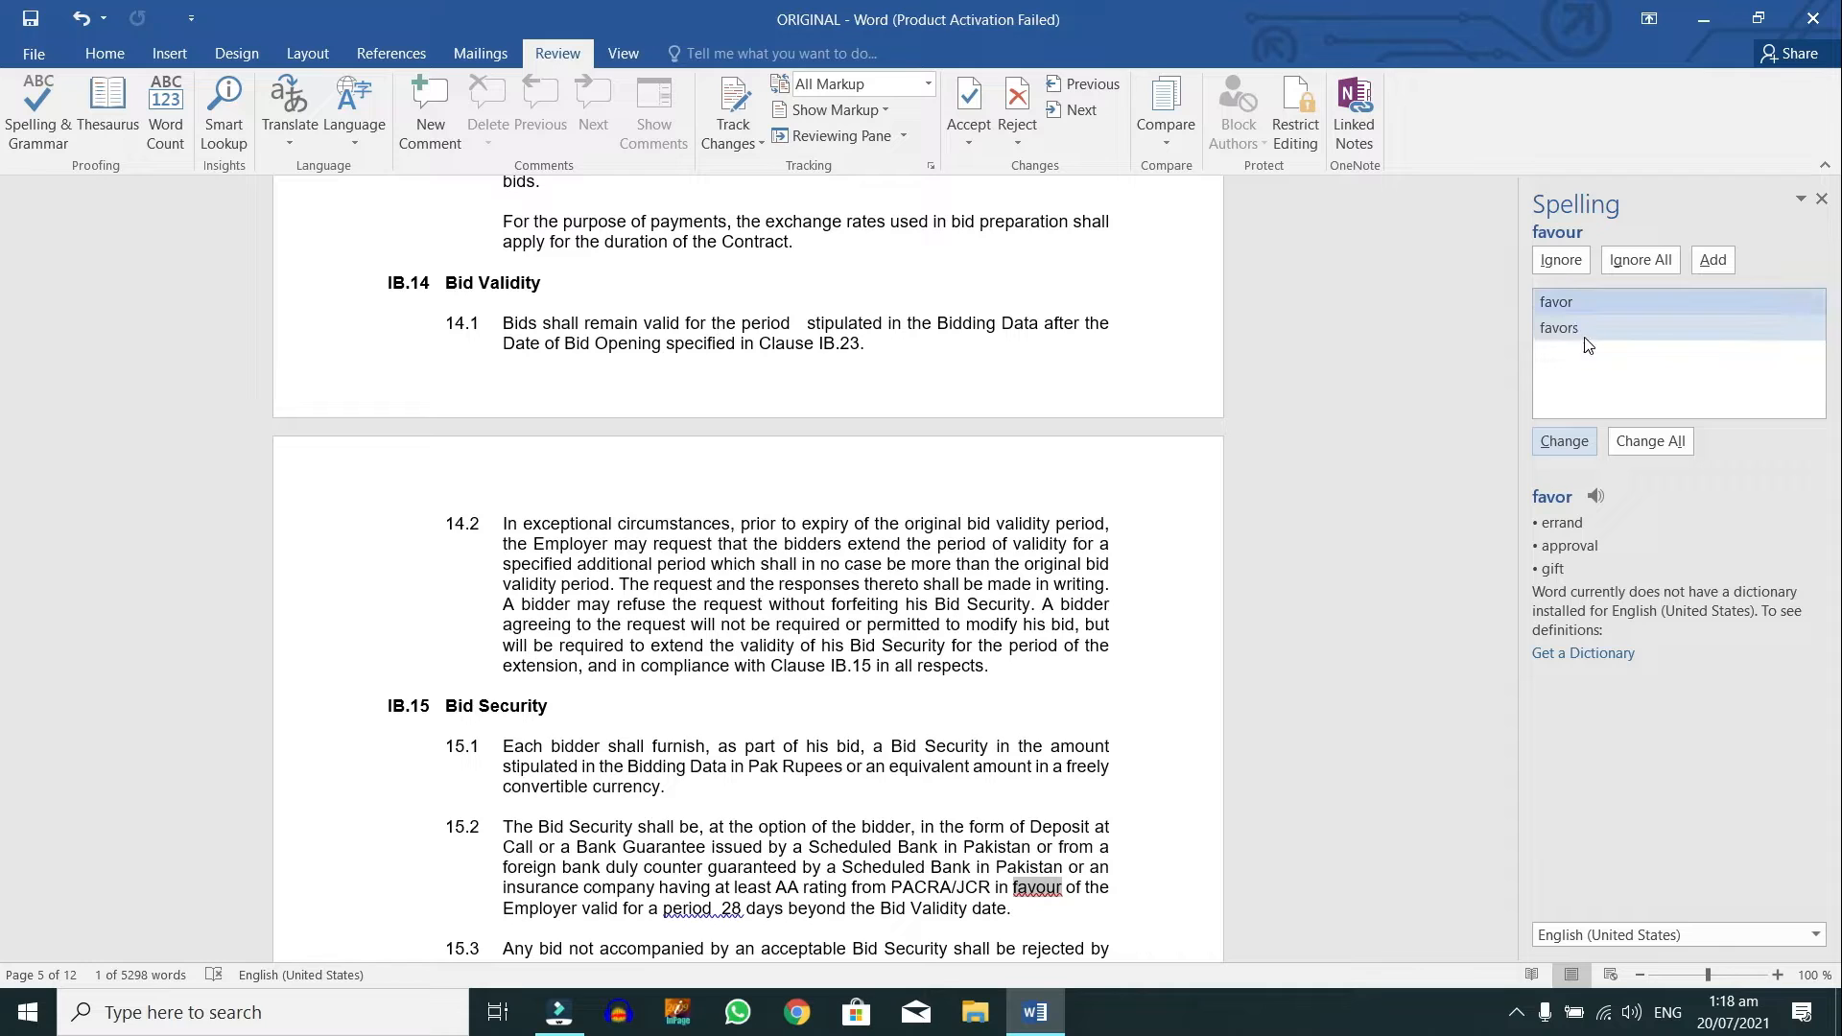
Step: Change 'favour' to 'favor' and remove the extra spaces in 'period 28', 'and put' and 'in separate'
left_click(1568, 433)
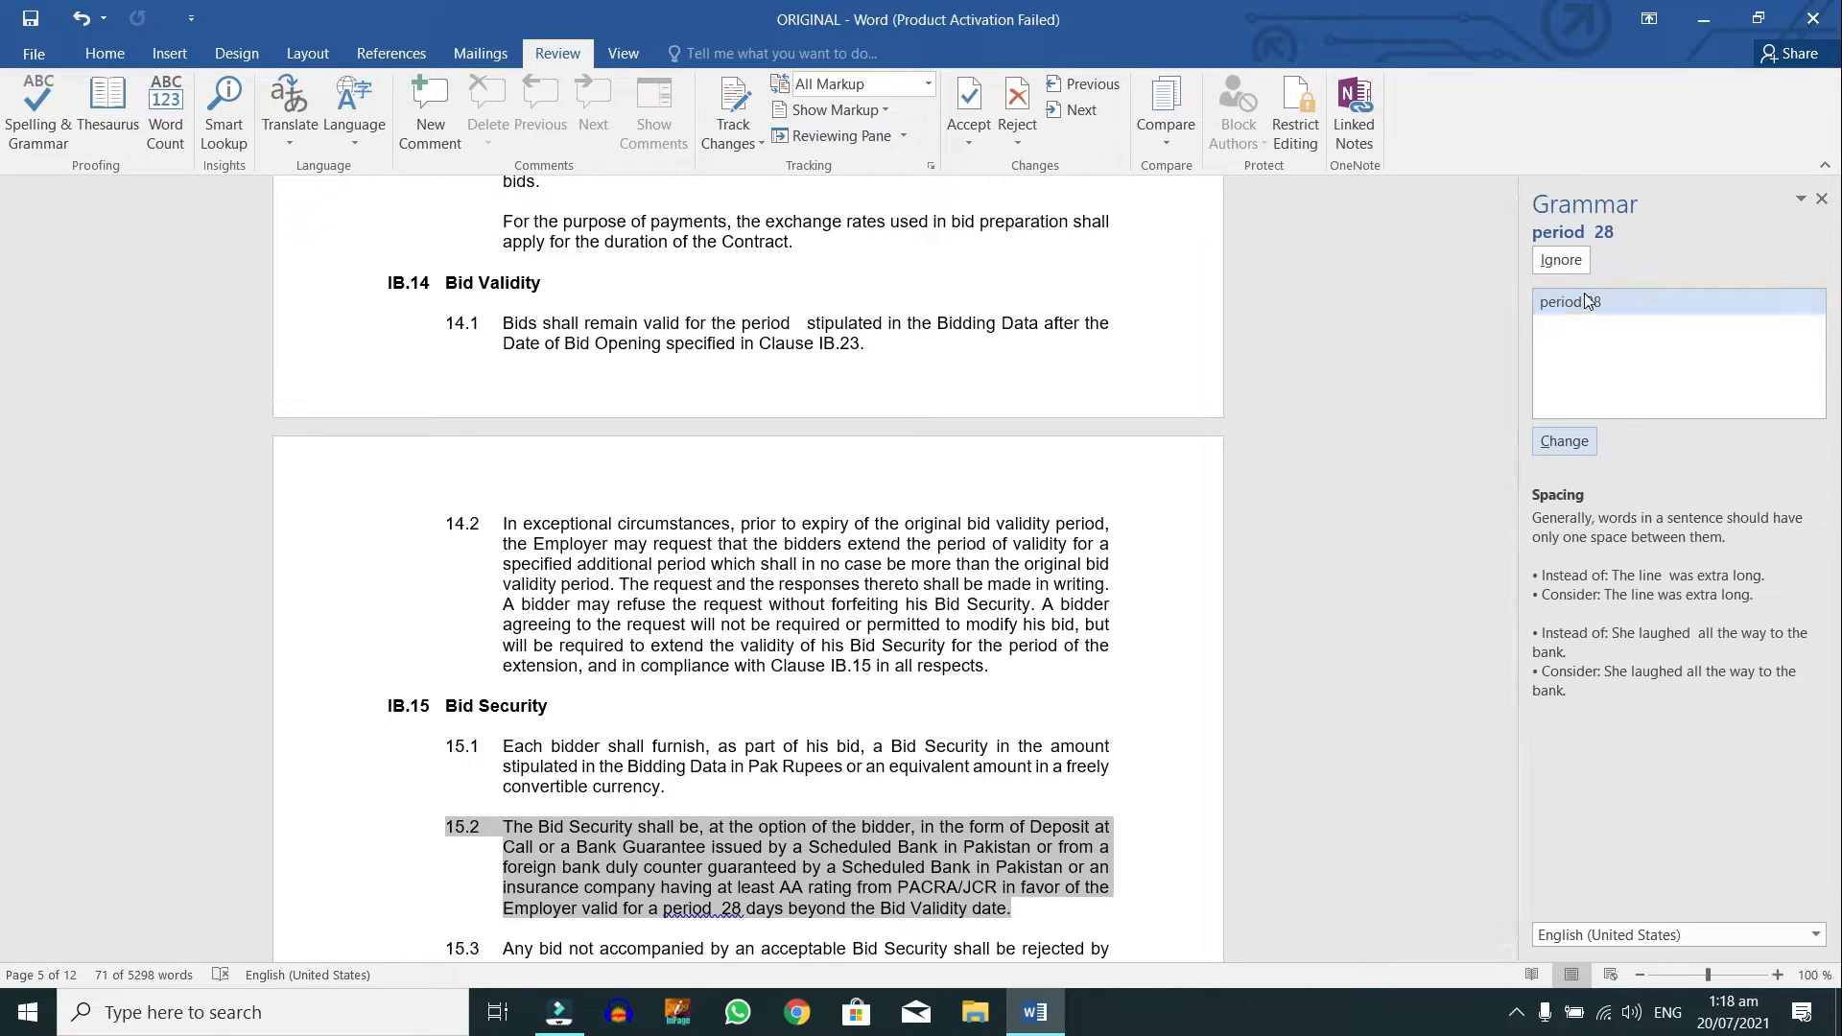
left_click(1581, 438)
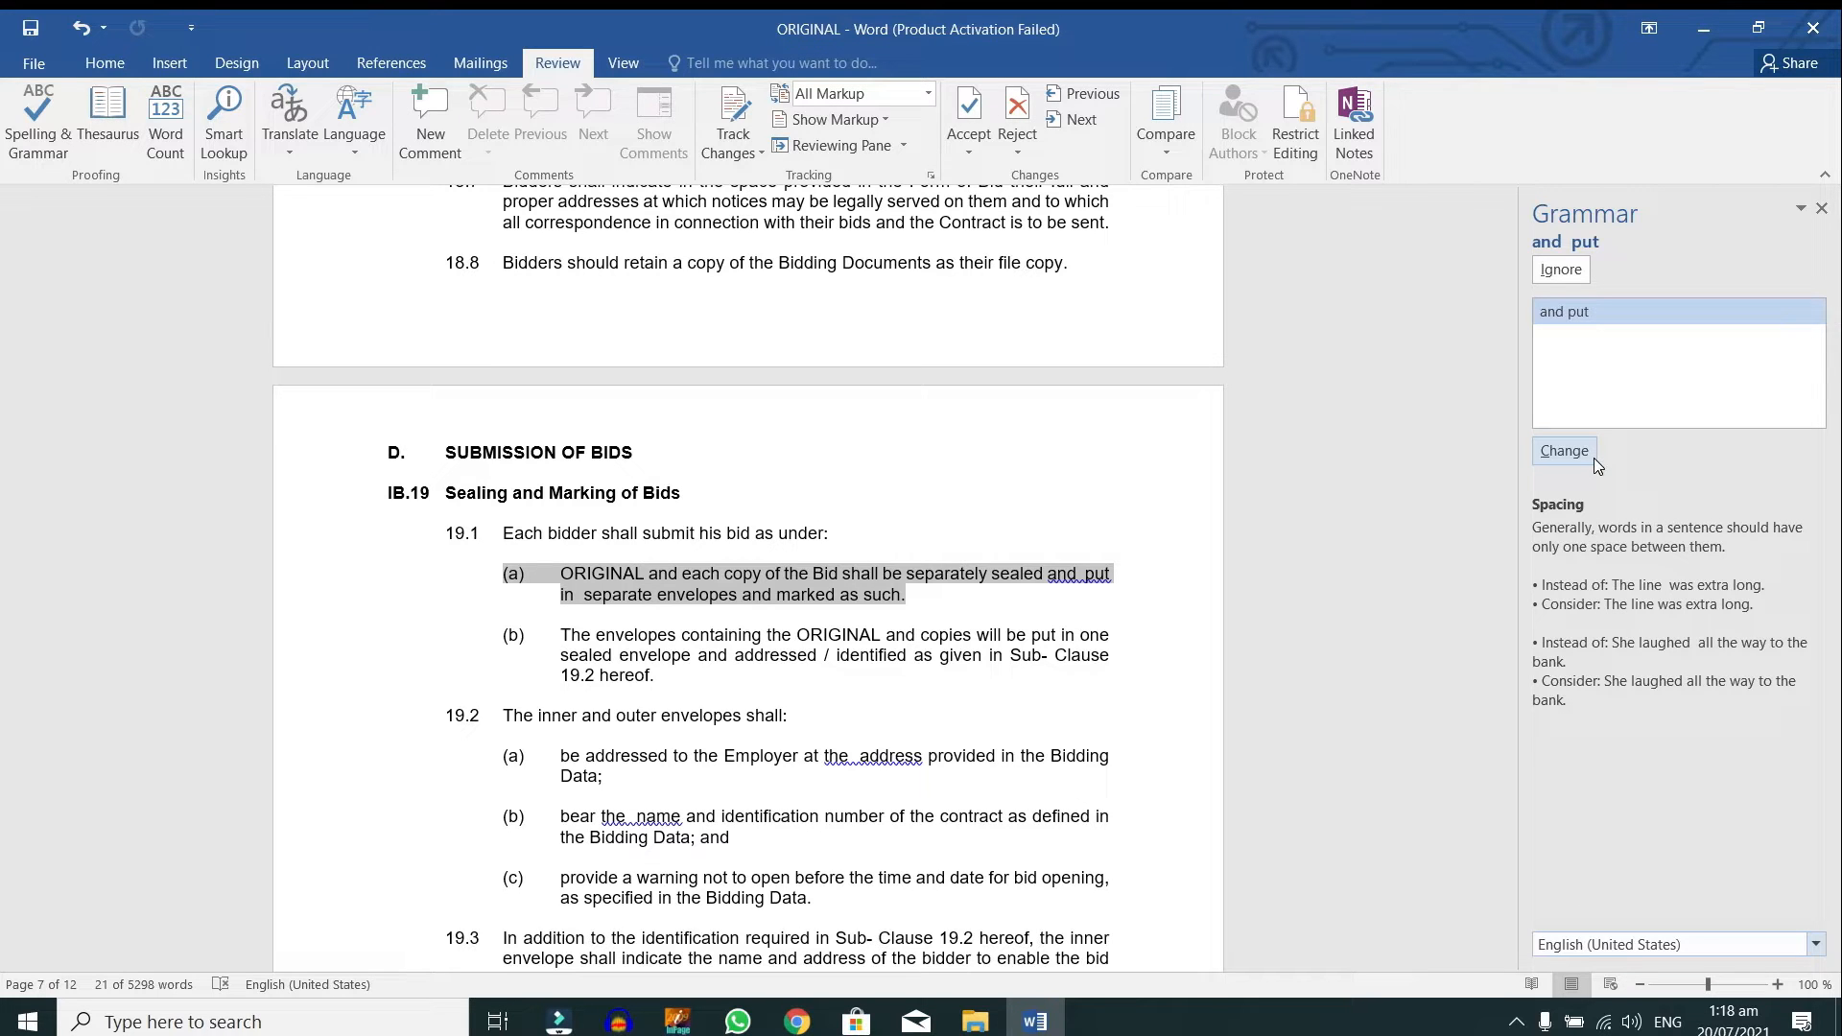
left_click(1593, 457)
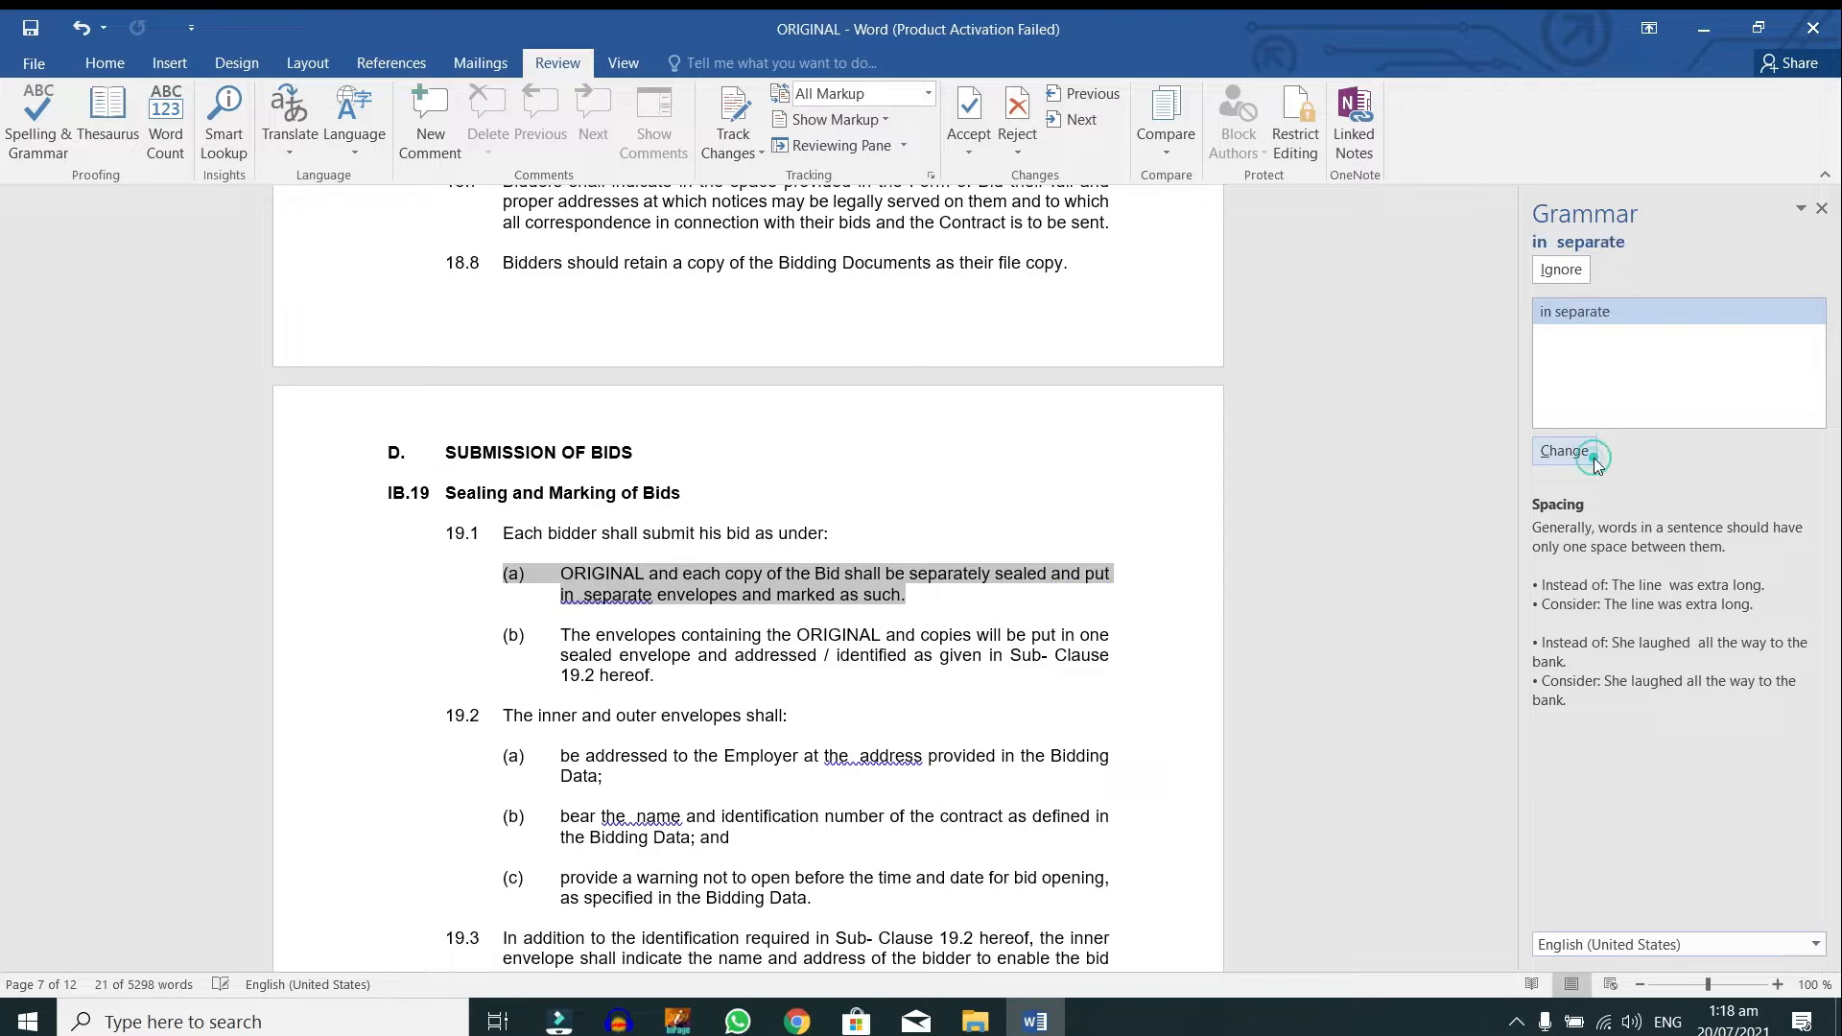
left_click(1821, 208)
left_click(840, 675)
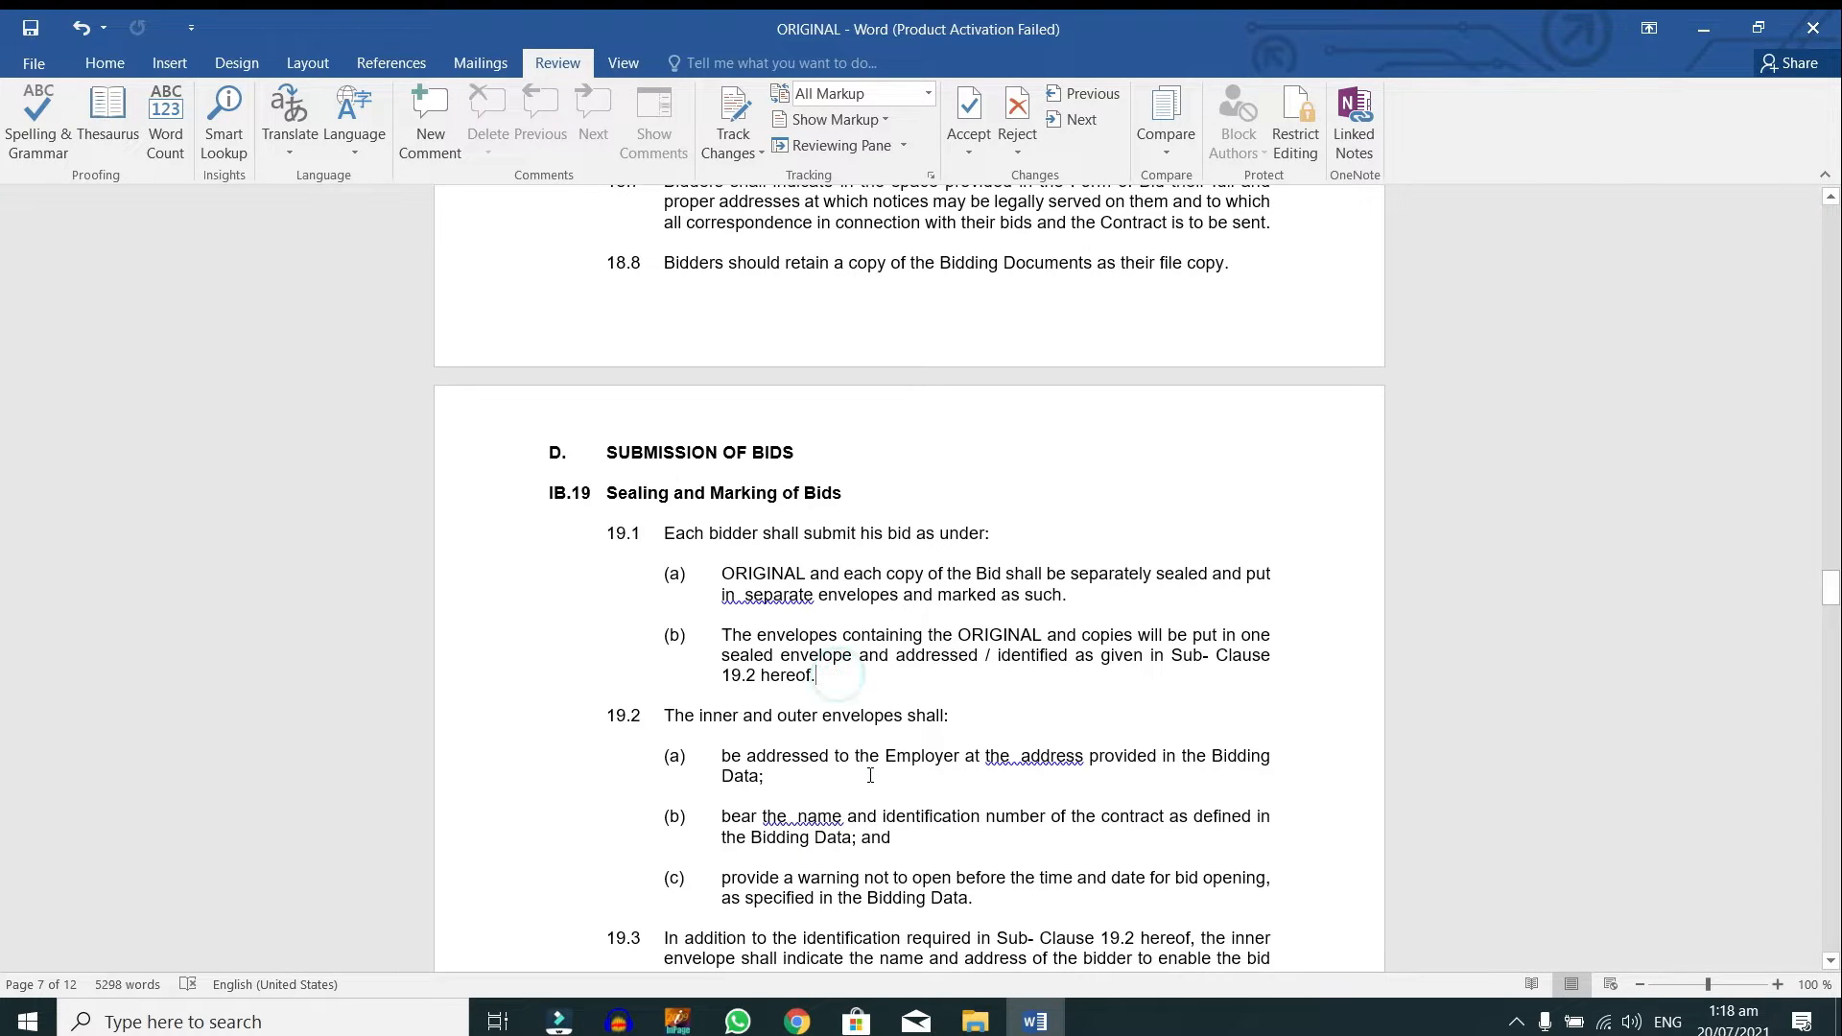
key("ctrl+Home")
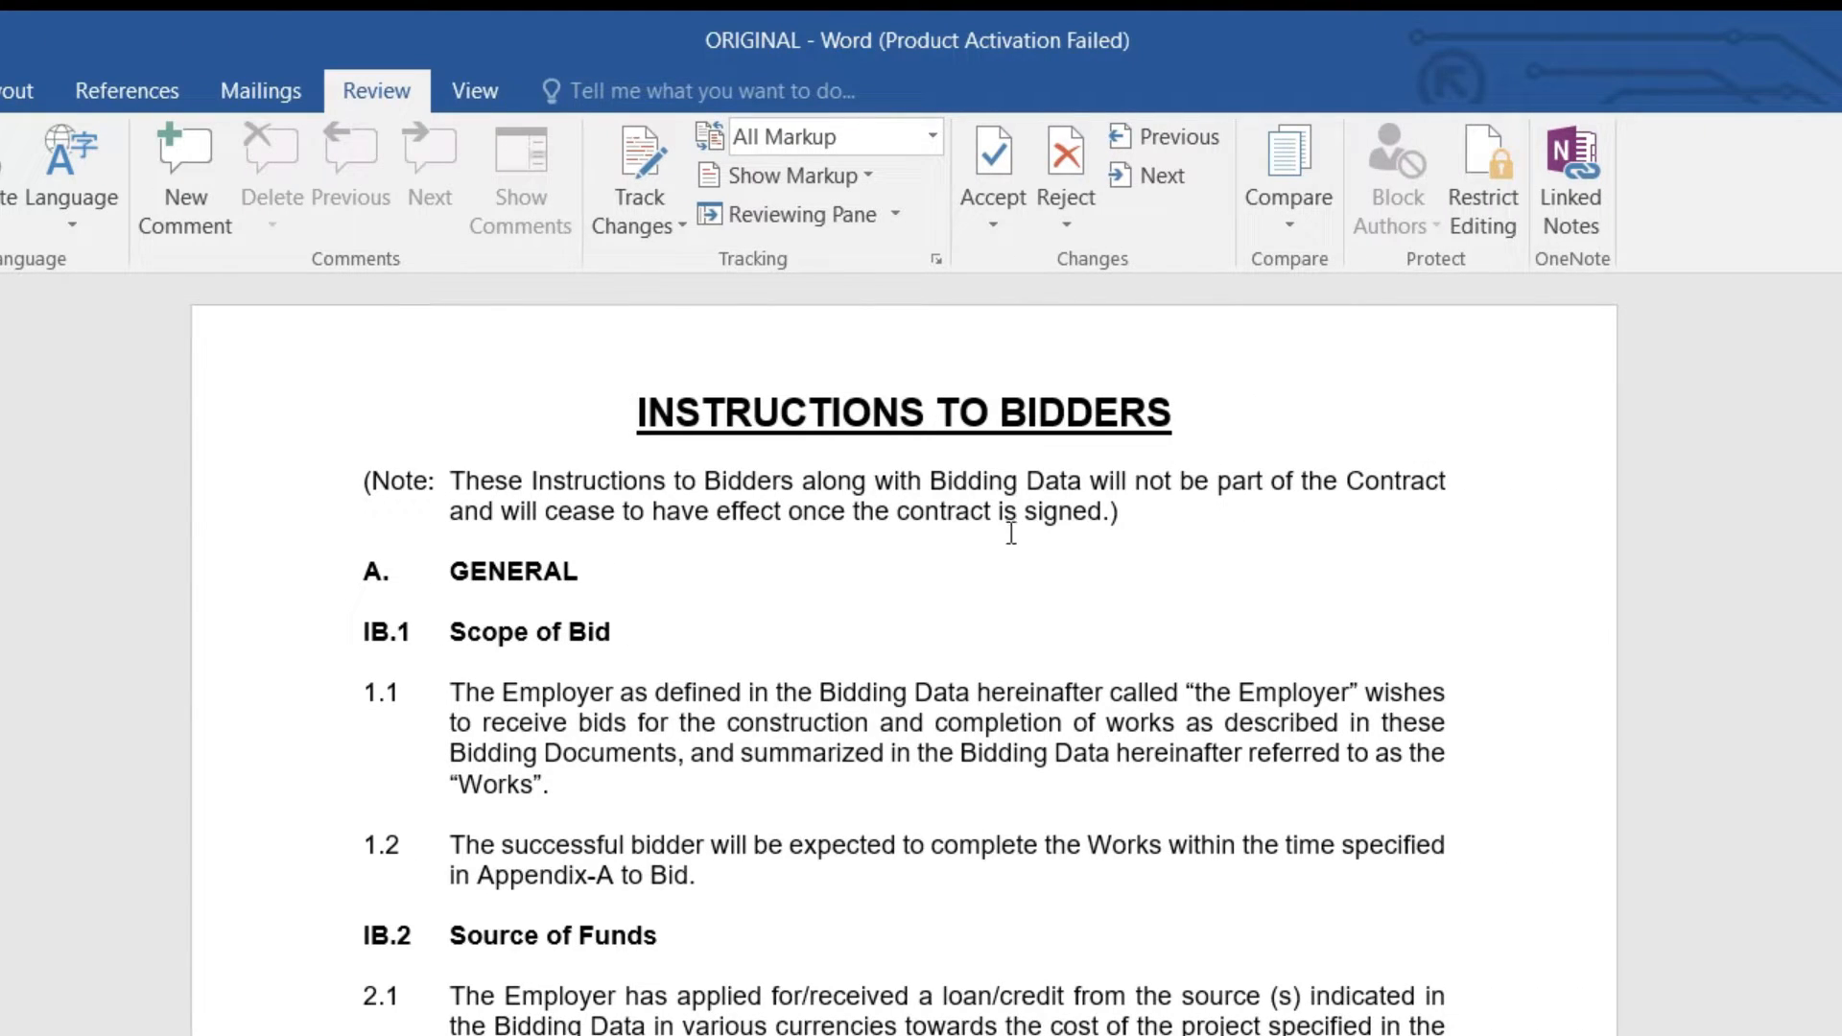
double_click(530, 690)
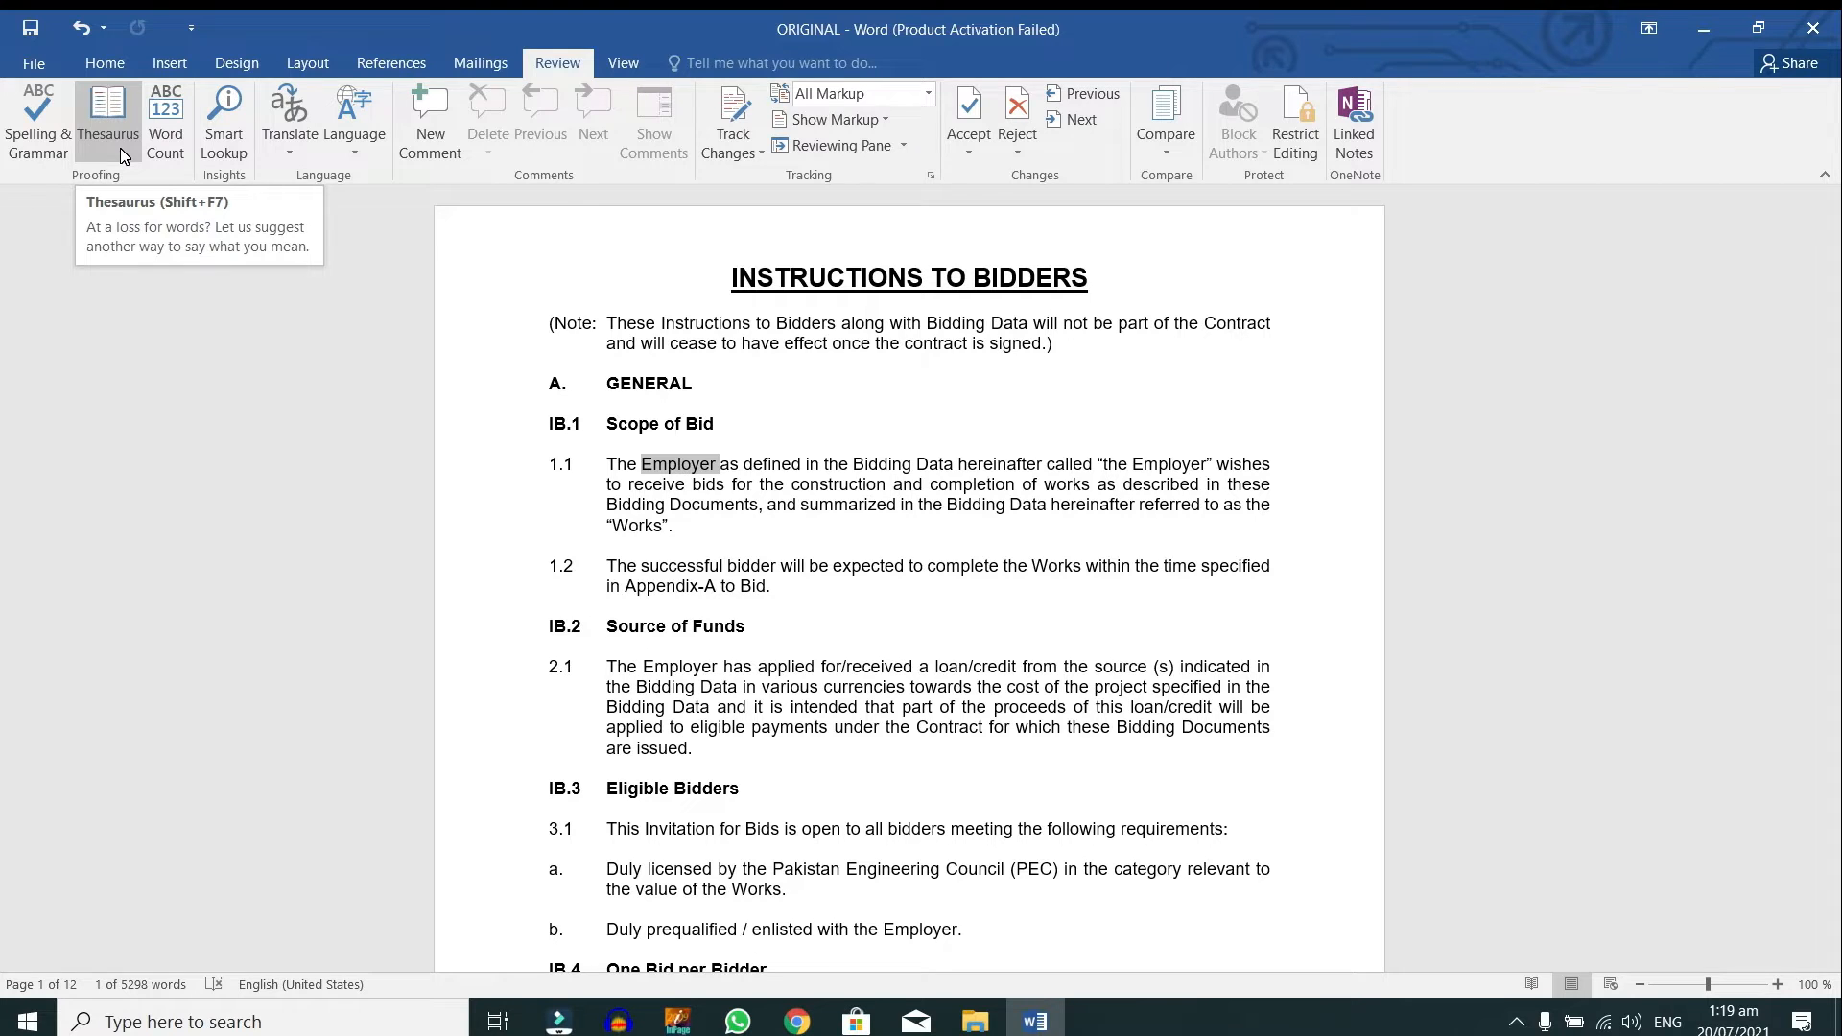
left_click(119, 148)
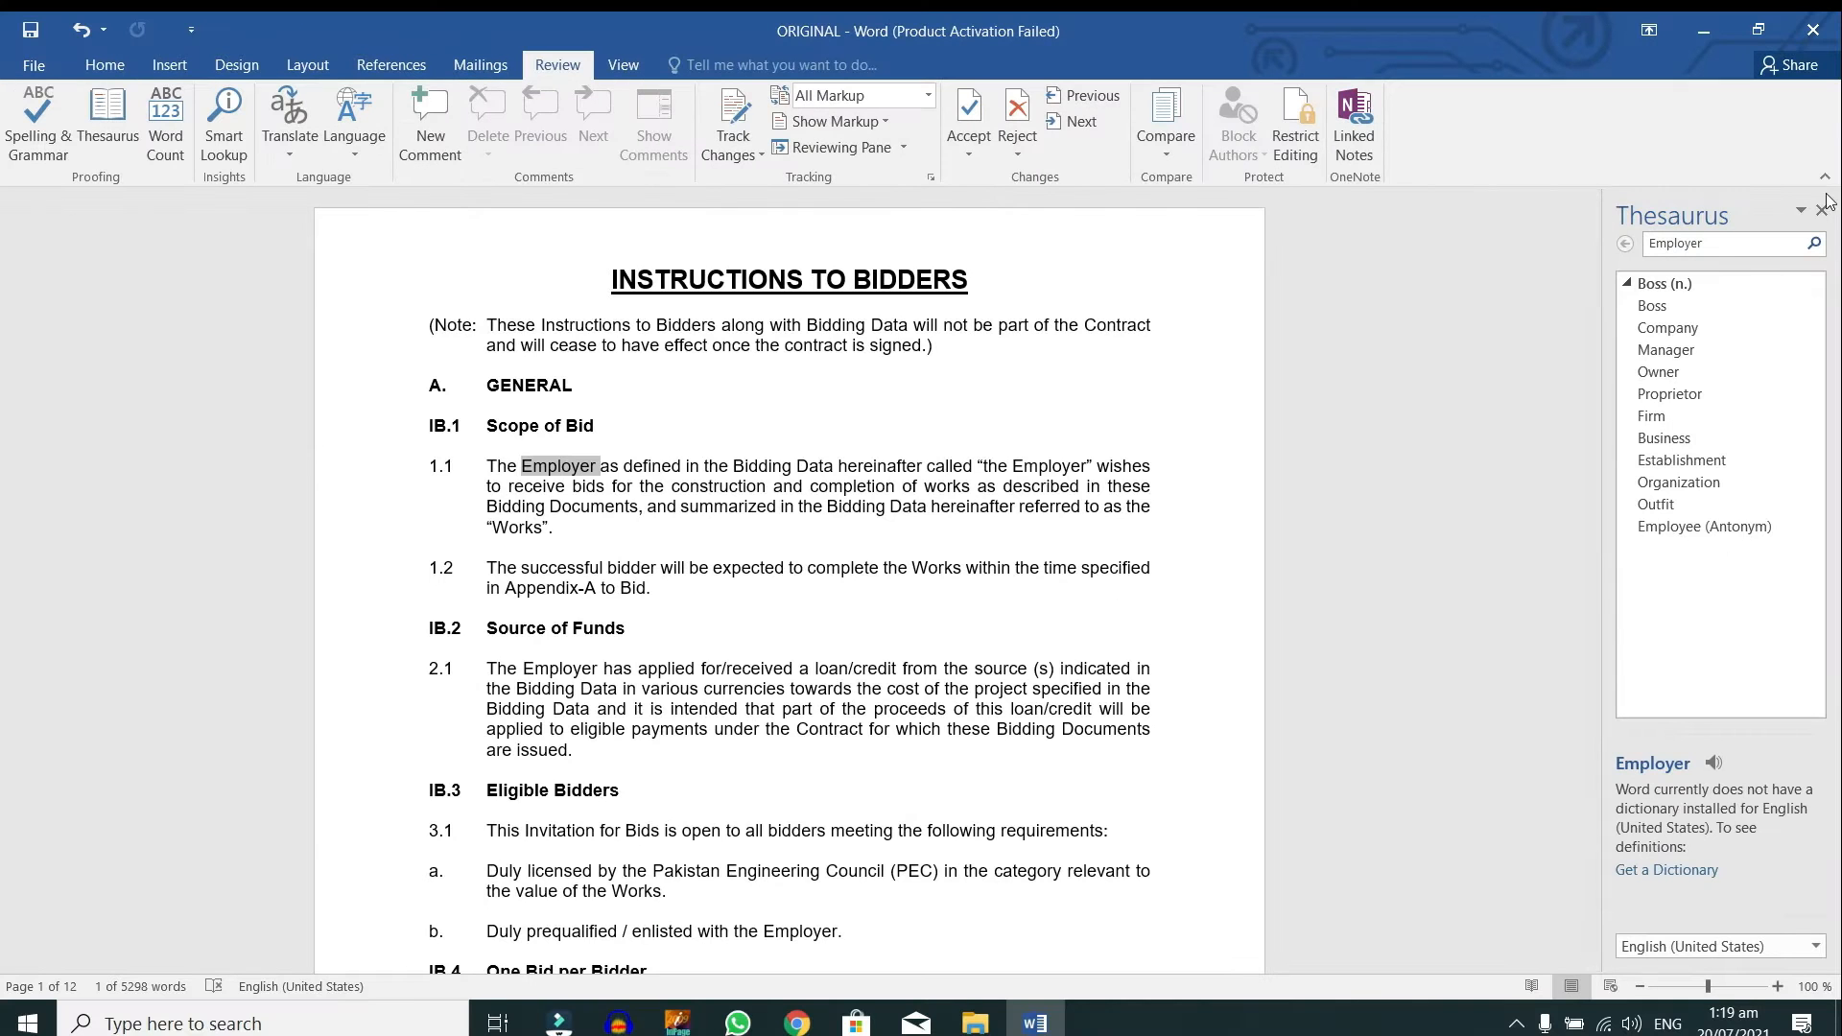
left_click(1812, 49)
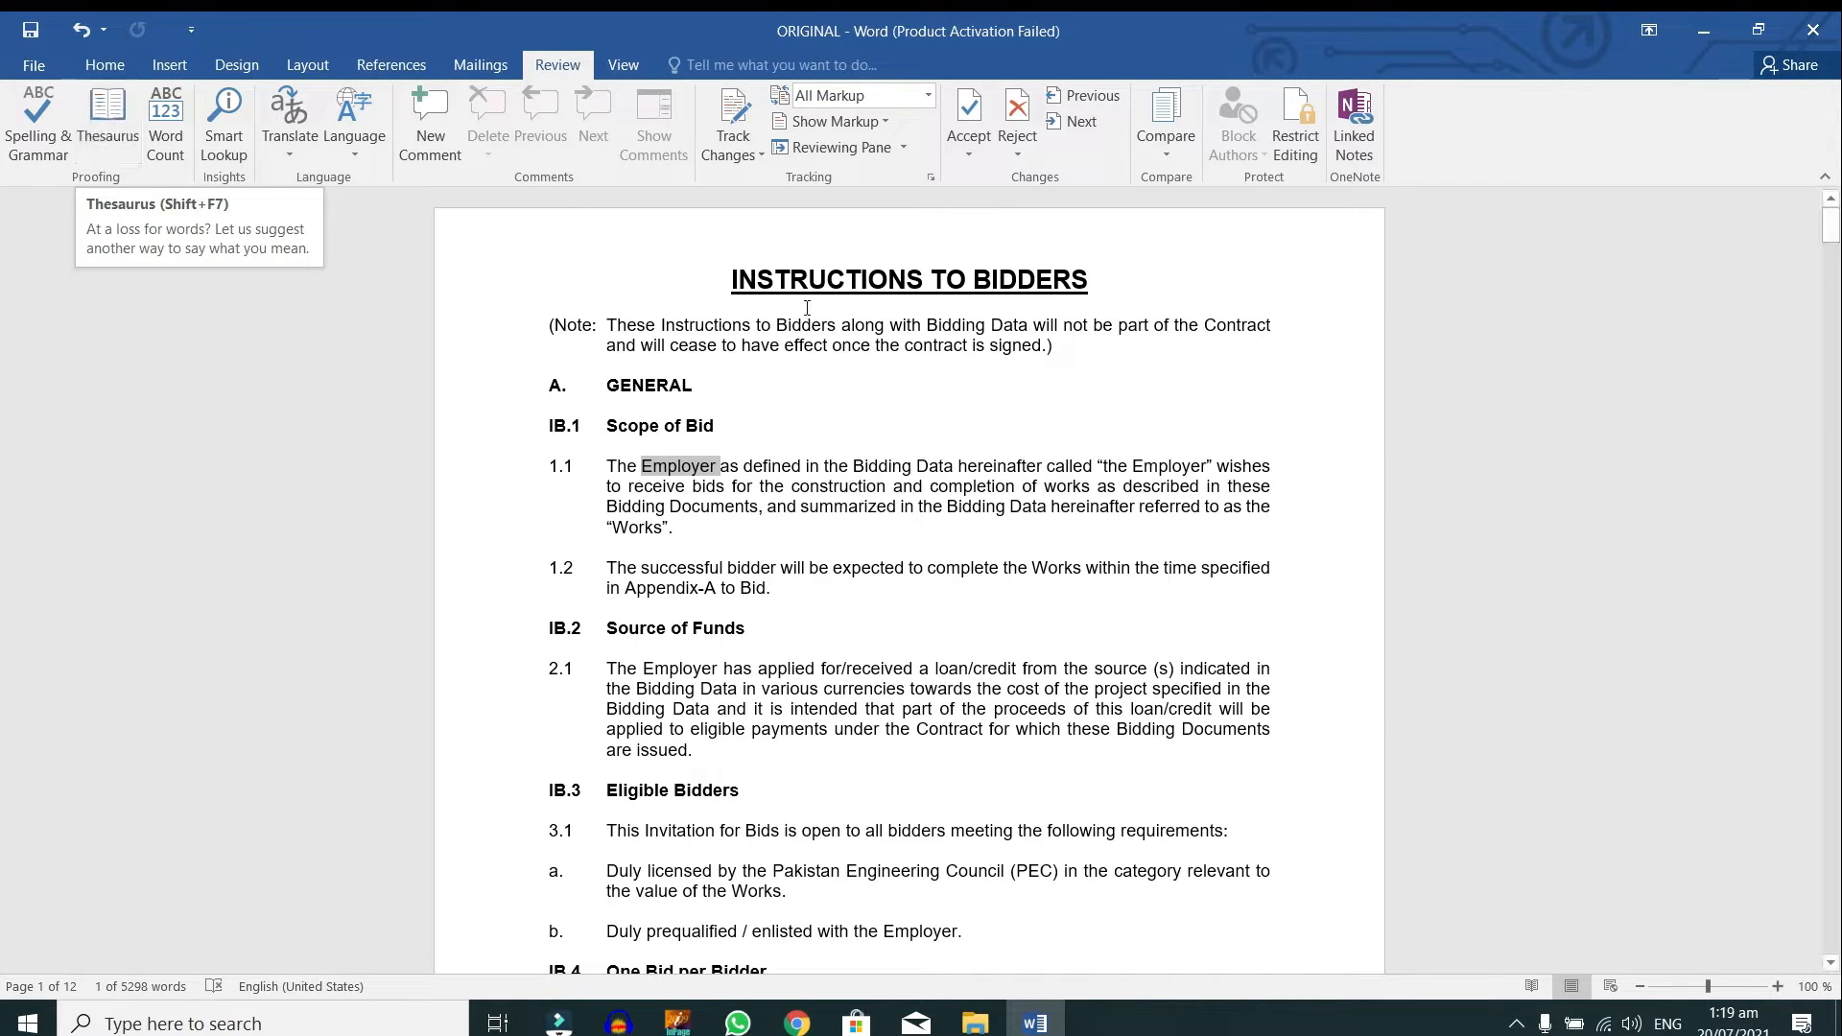
double_click(844, 506)
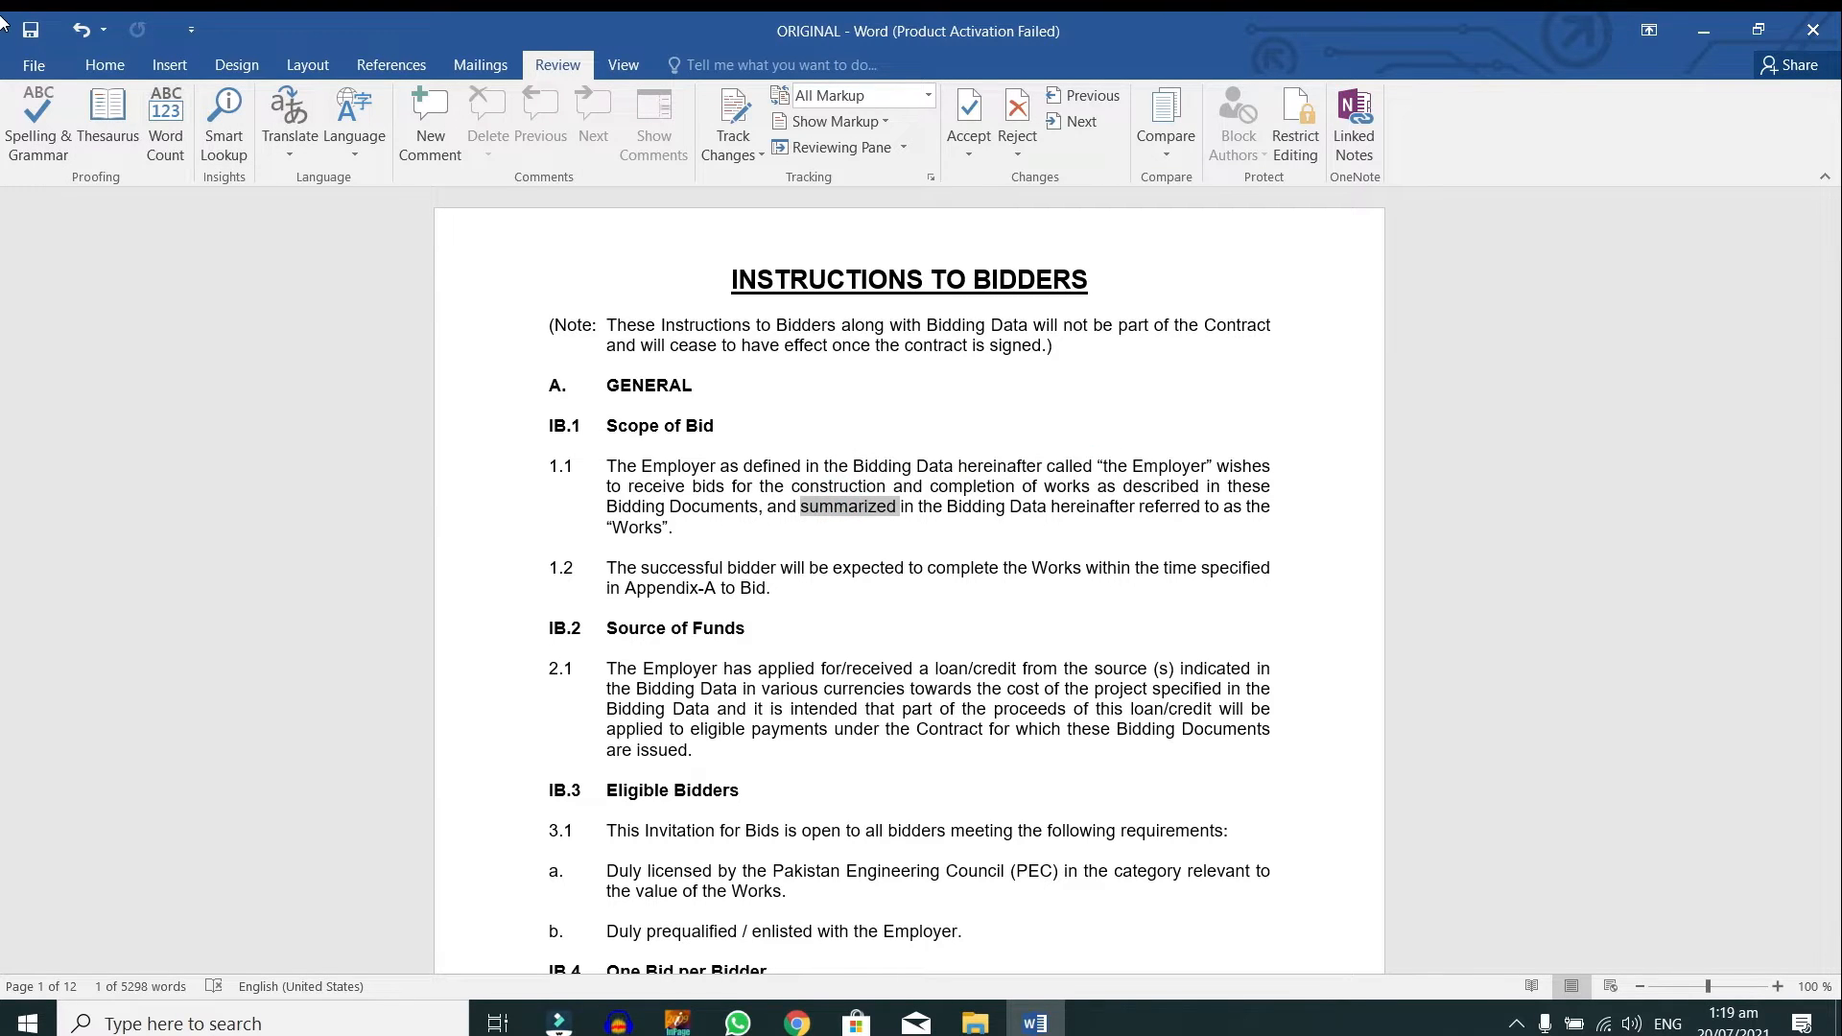
left_click(117, 142)
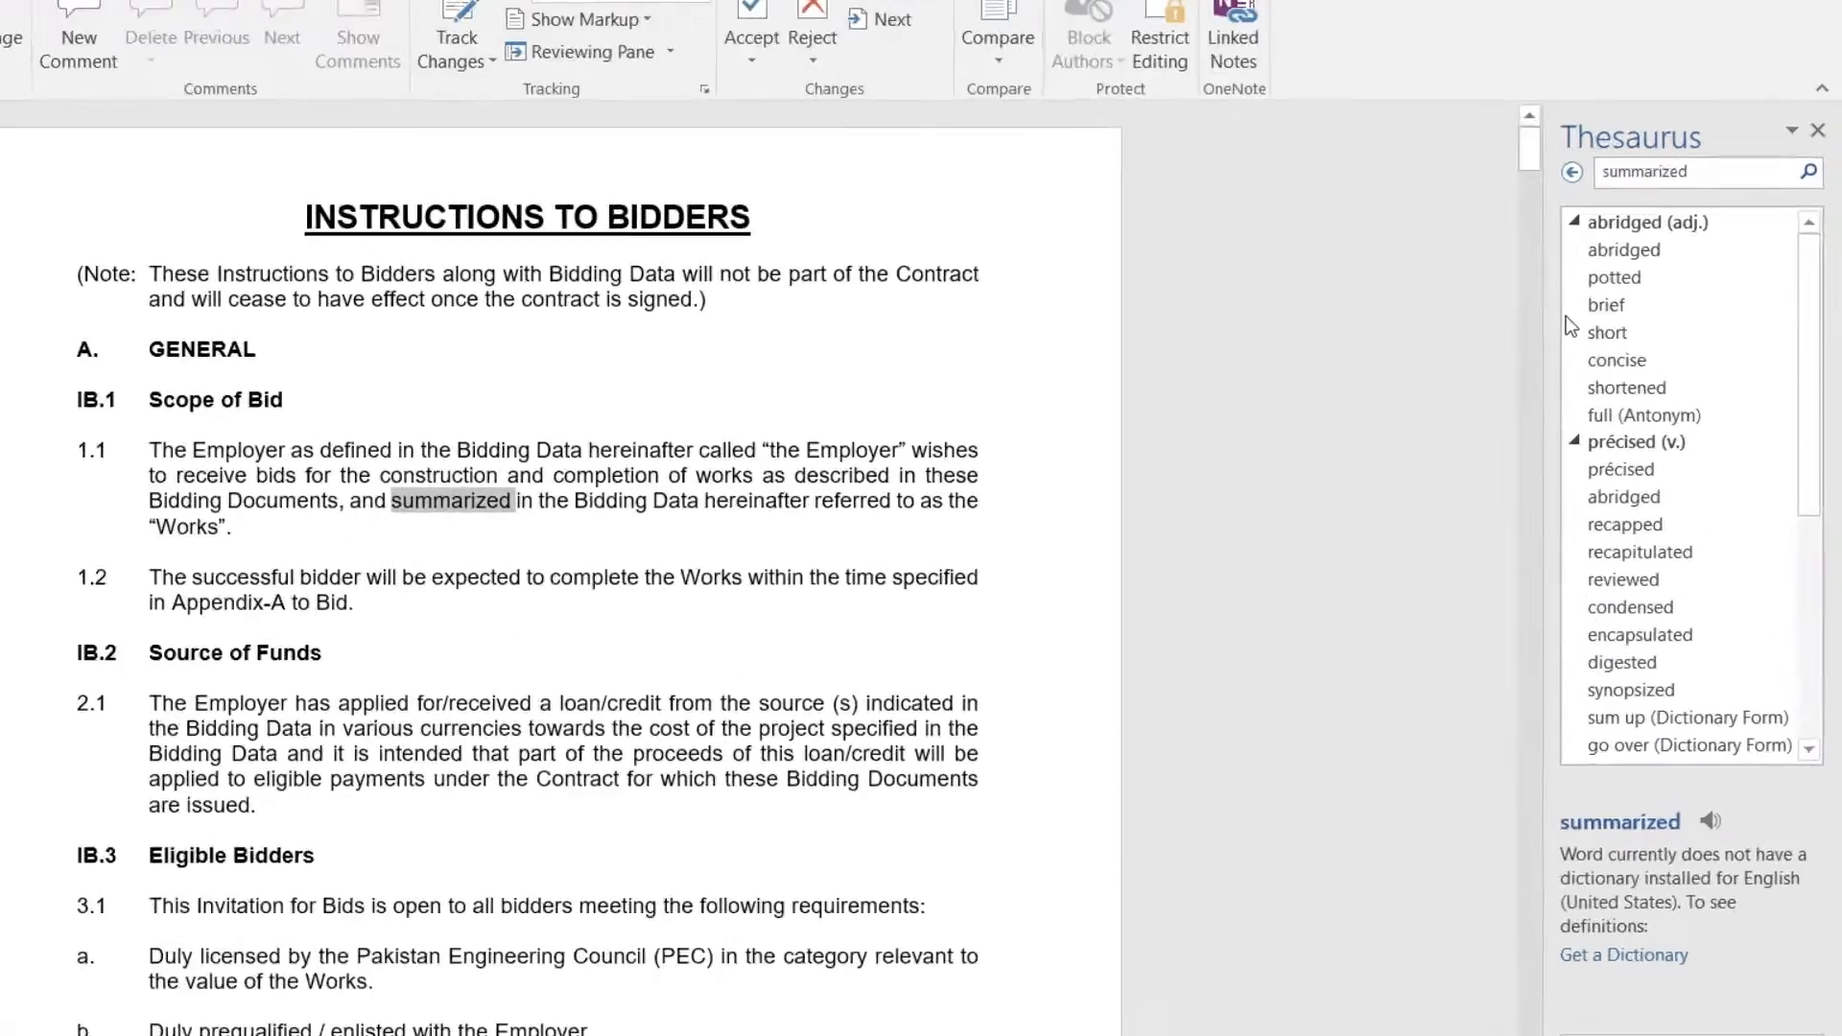
scroll(1688, 507, "down", 5)
scroll(1723, 531, "down", 1)
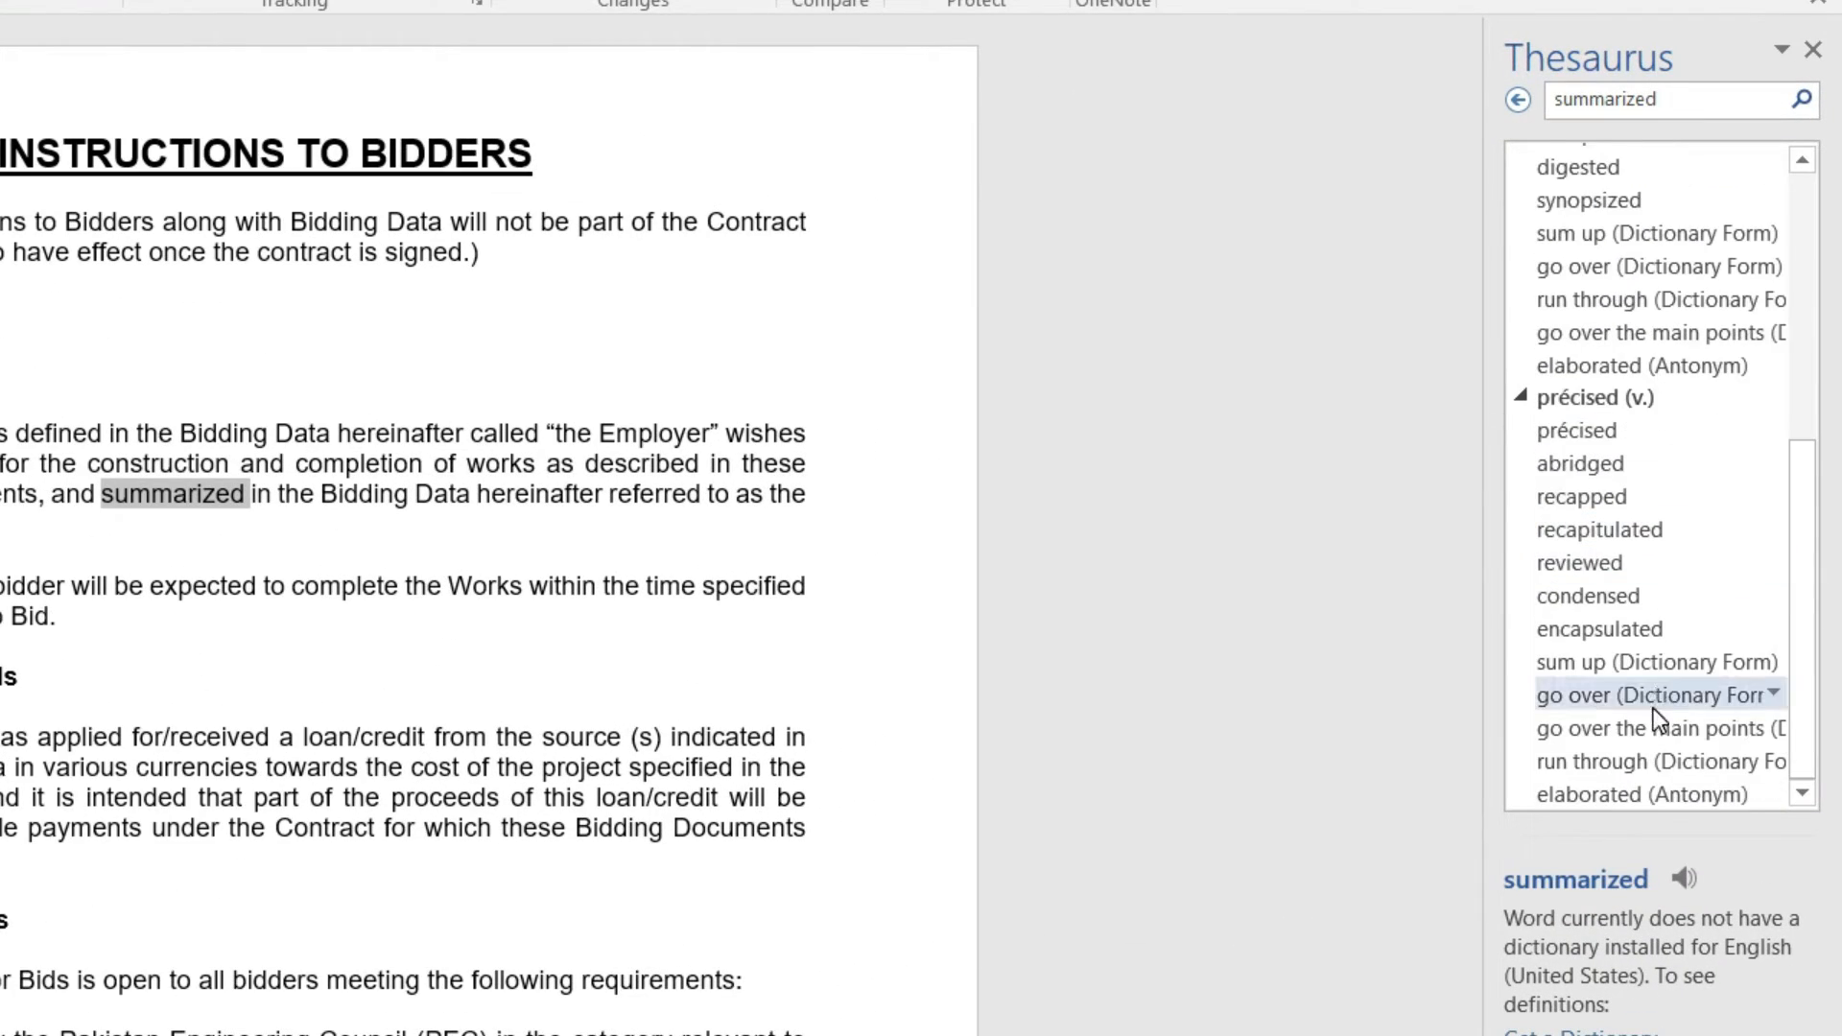
scroll(1654, 708, "up", 6)
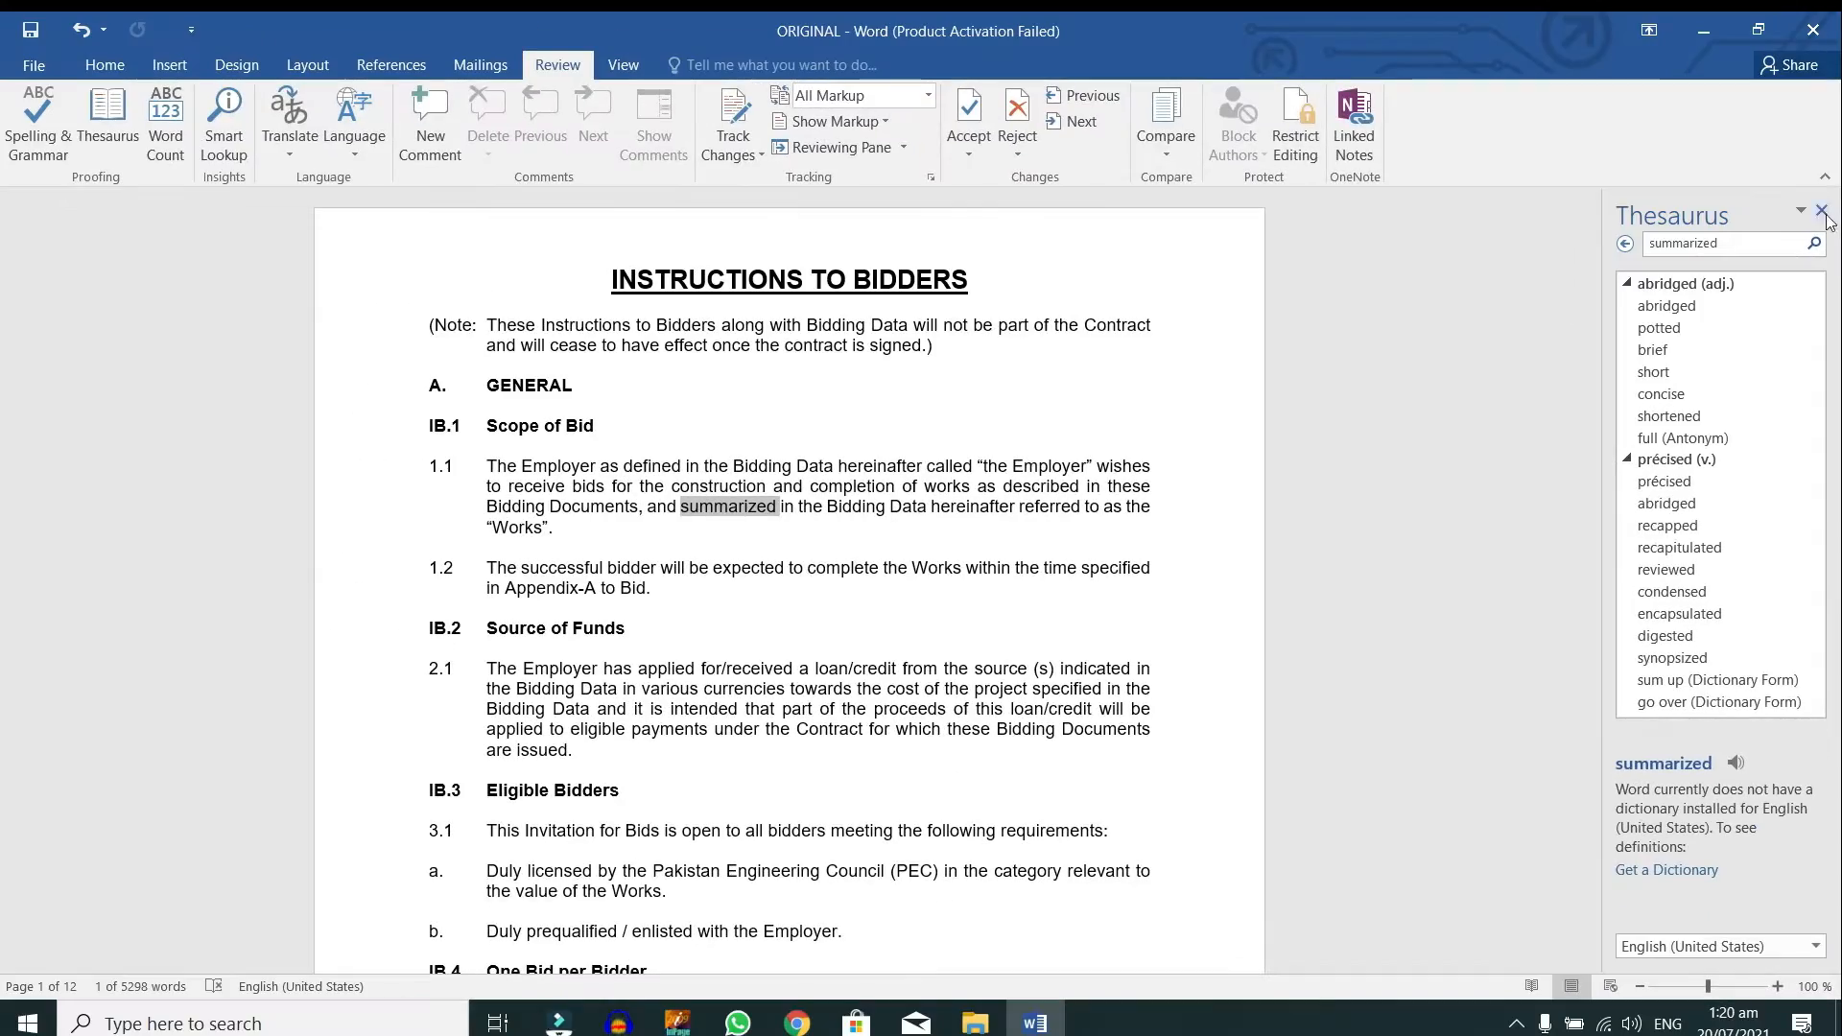
left_click(1818, 131)
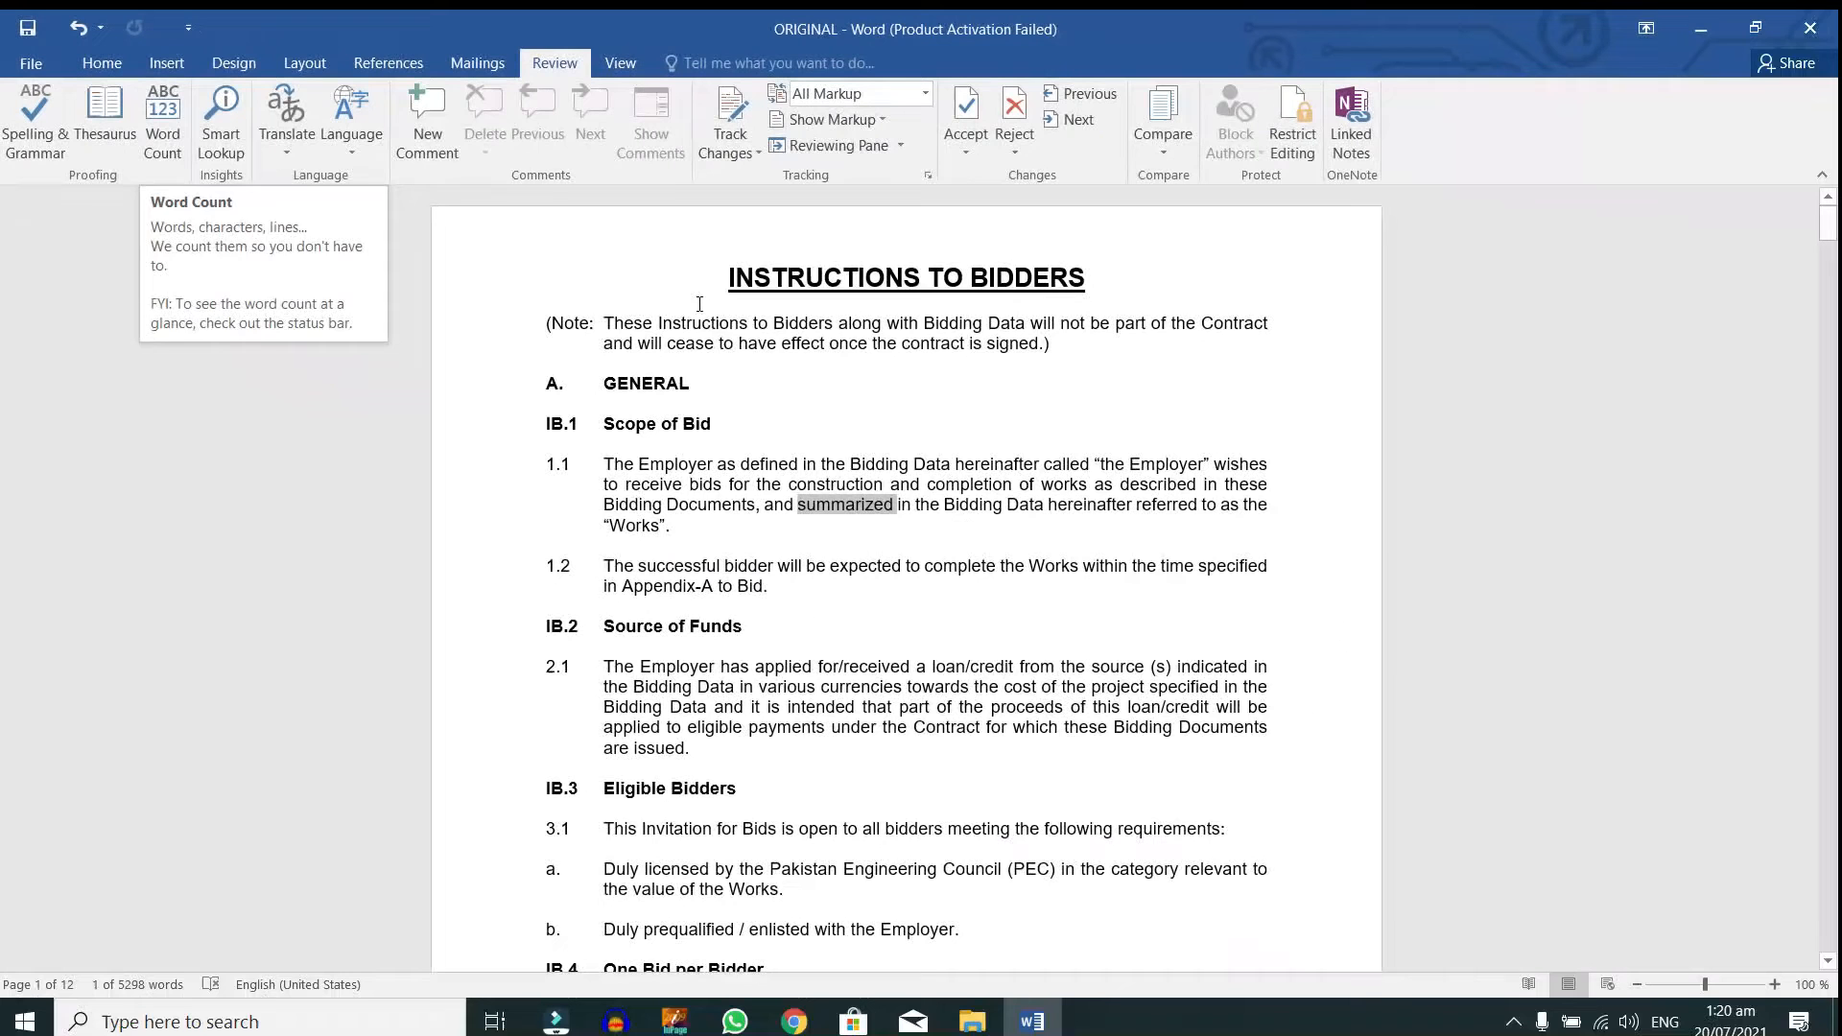
left_click_drag(478, 327, 487, 349)
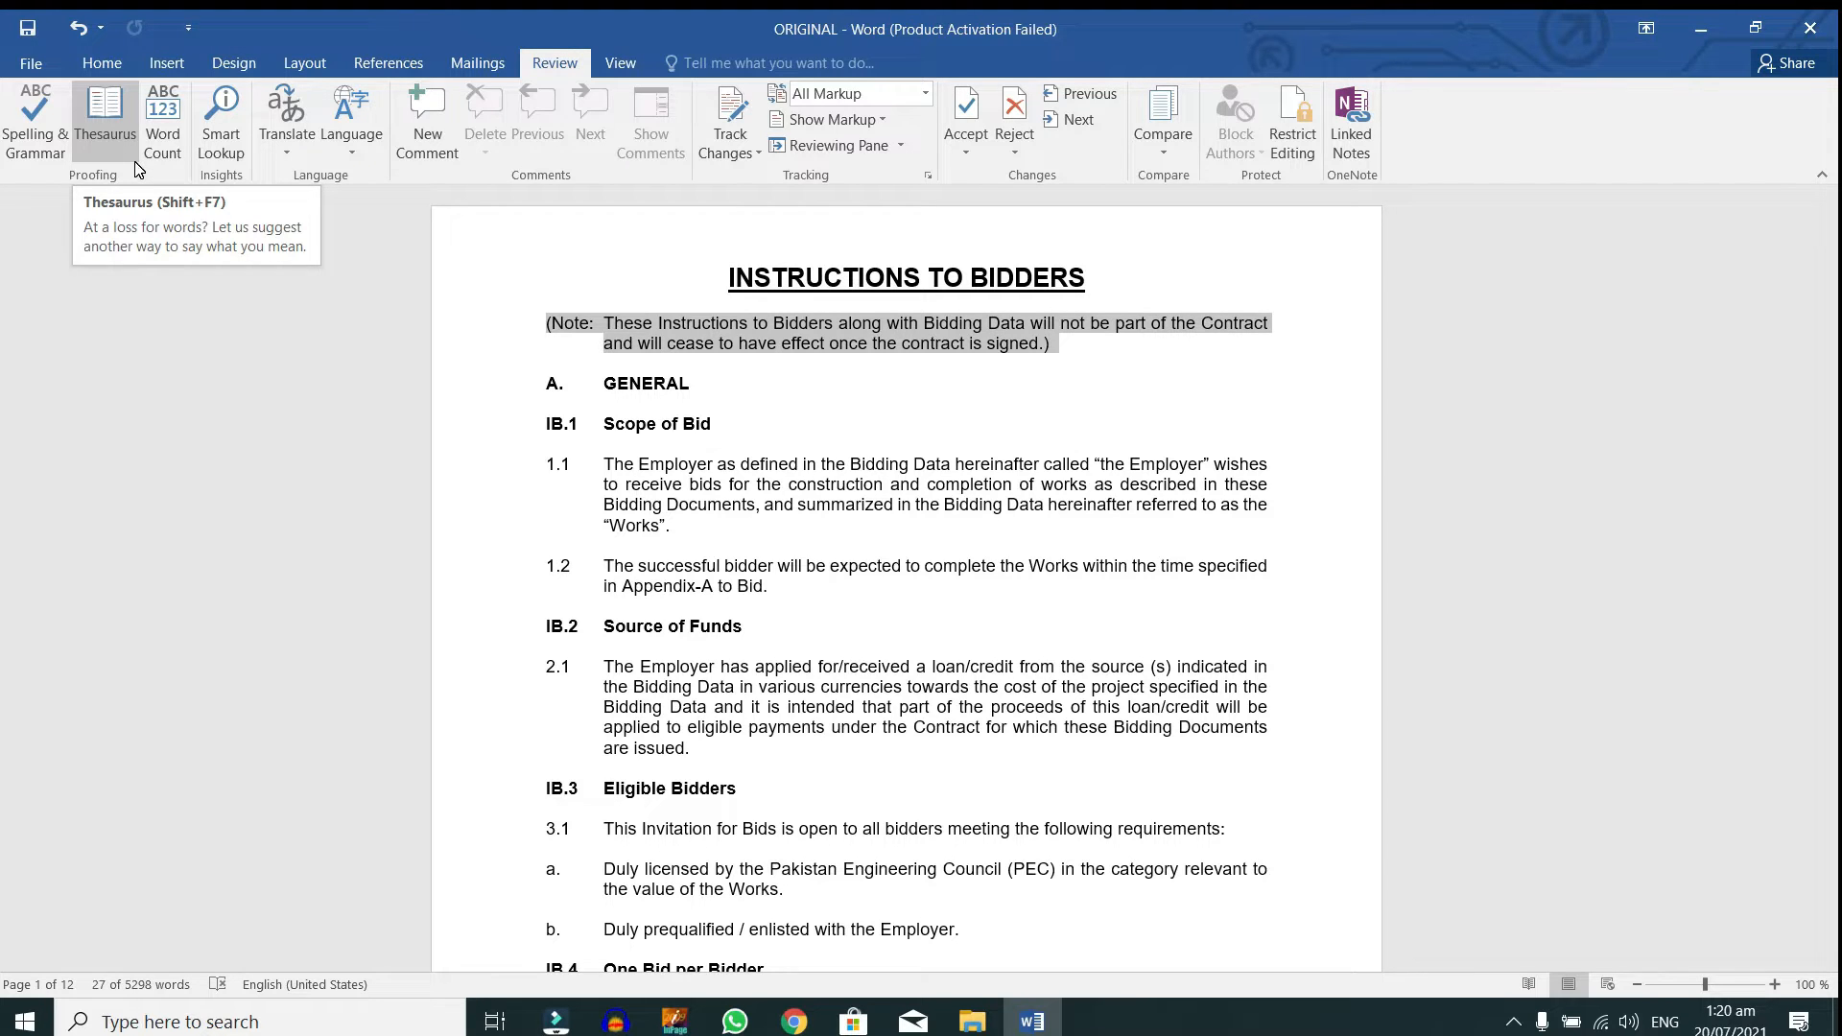
Step: Check the Note paragraph's word count (27 words, 153 characters, 2 lines) and close the statistics
left_click(180, 111)
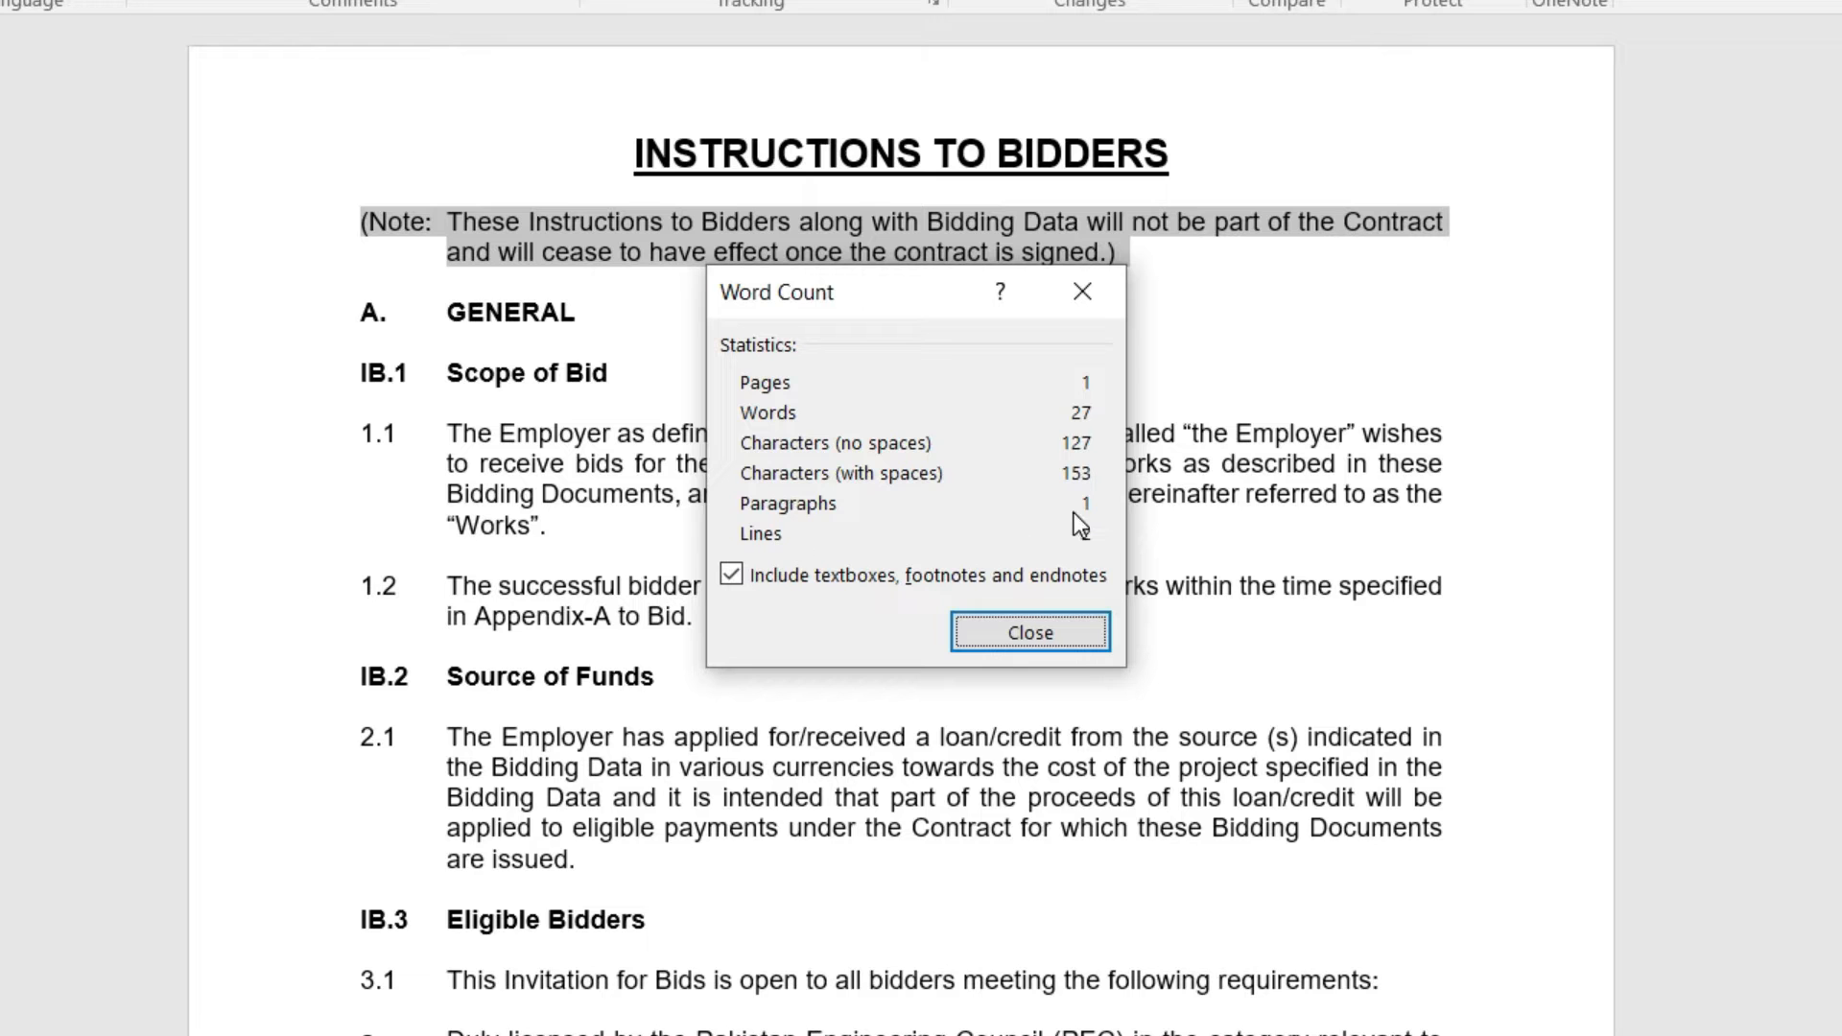
left_click(1061, 637)
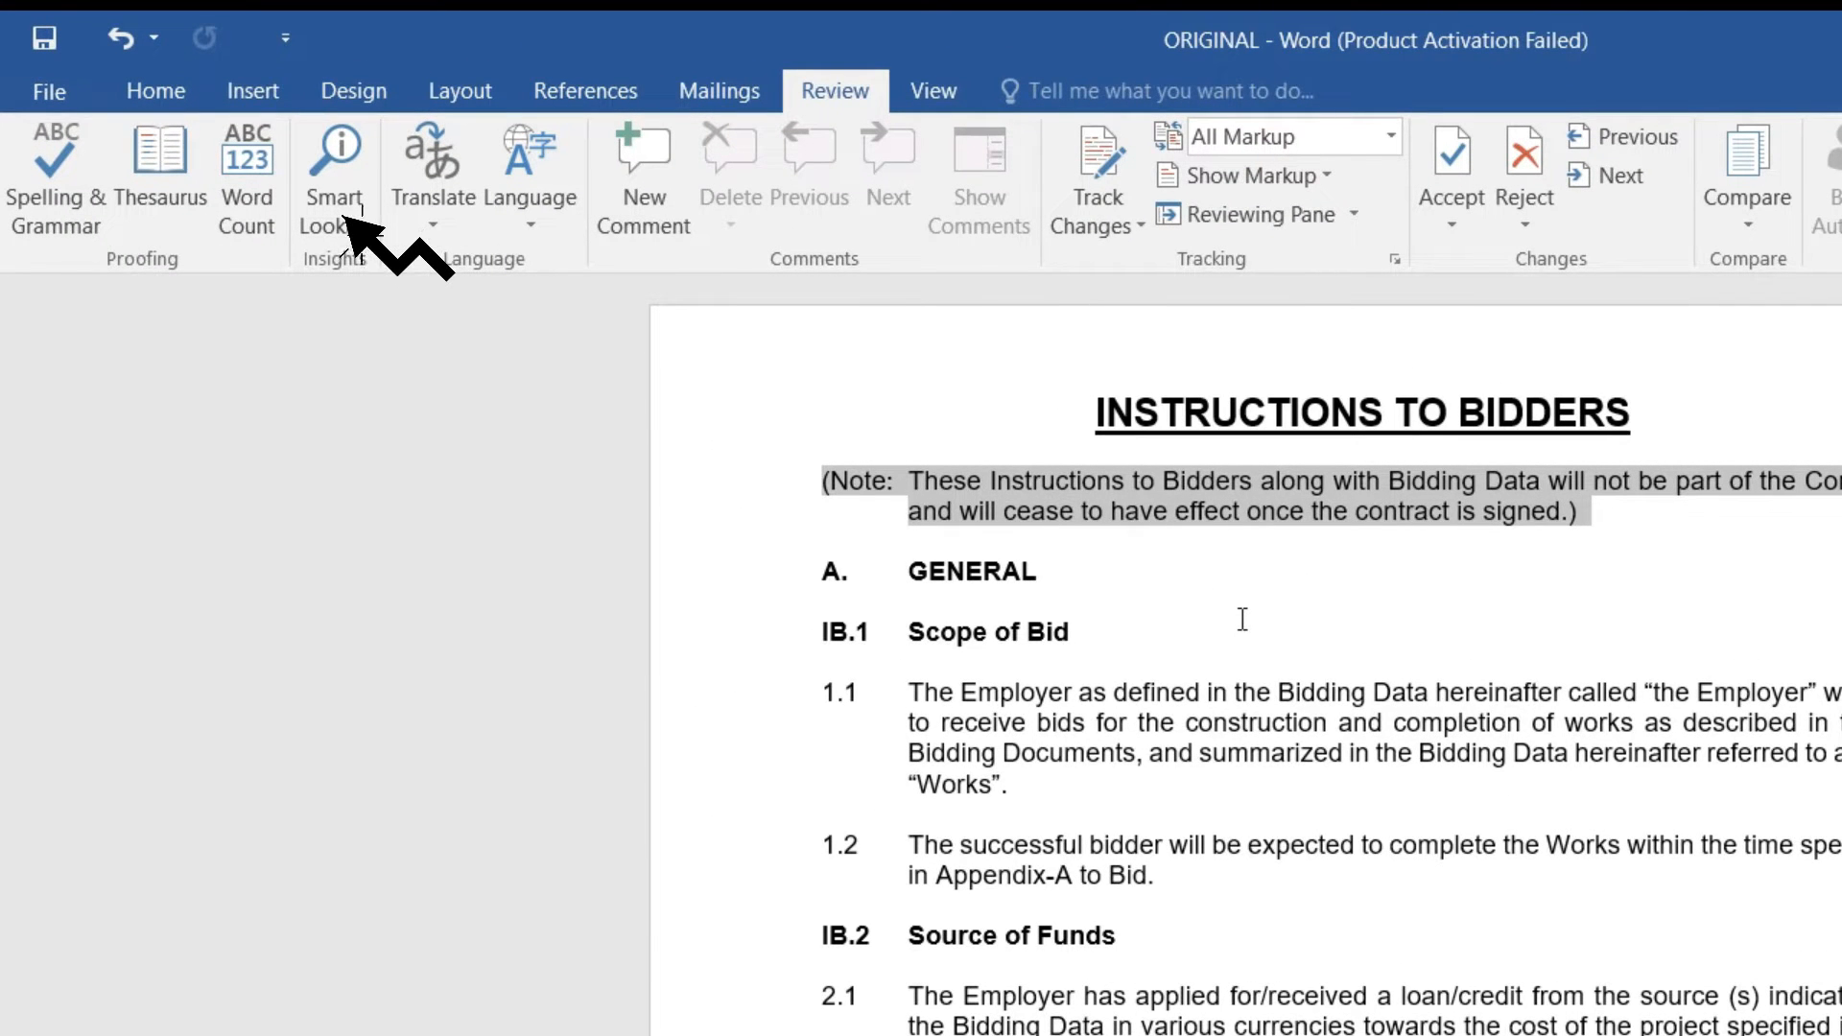
Step: Run Smart Lookup on 'defined' from clause 1.1 and browse its definitions and web results
left_click(1127, 691)
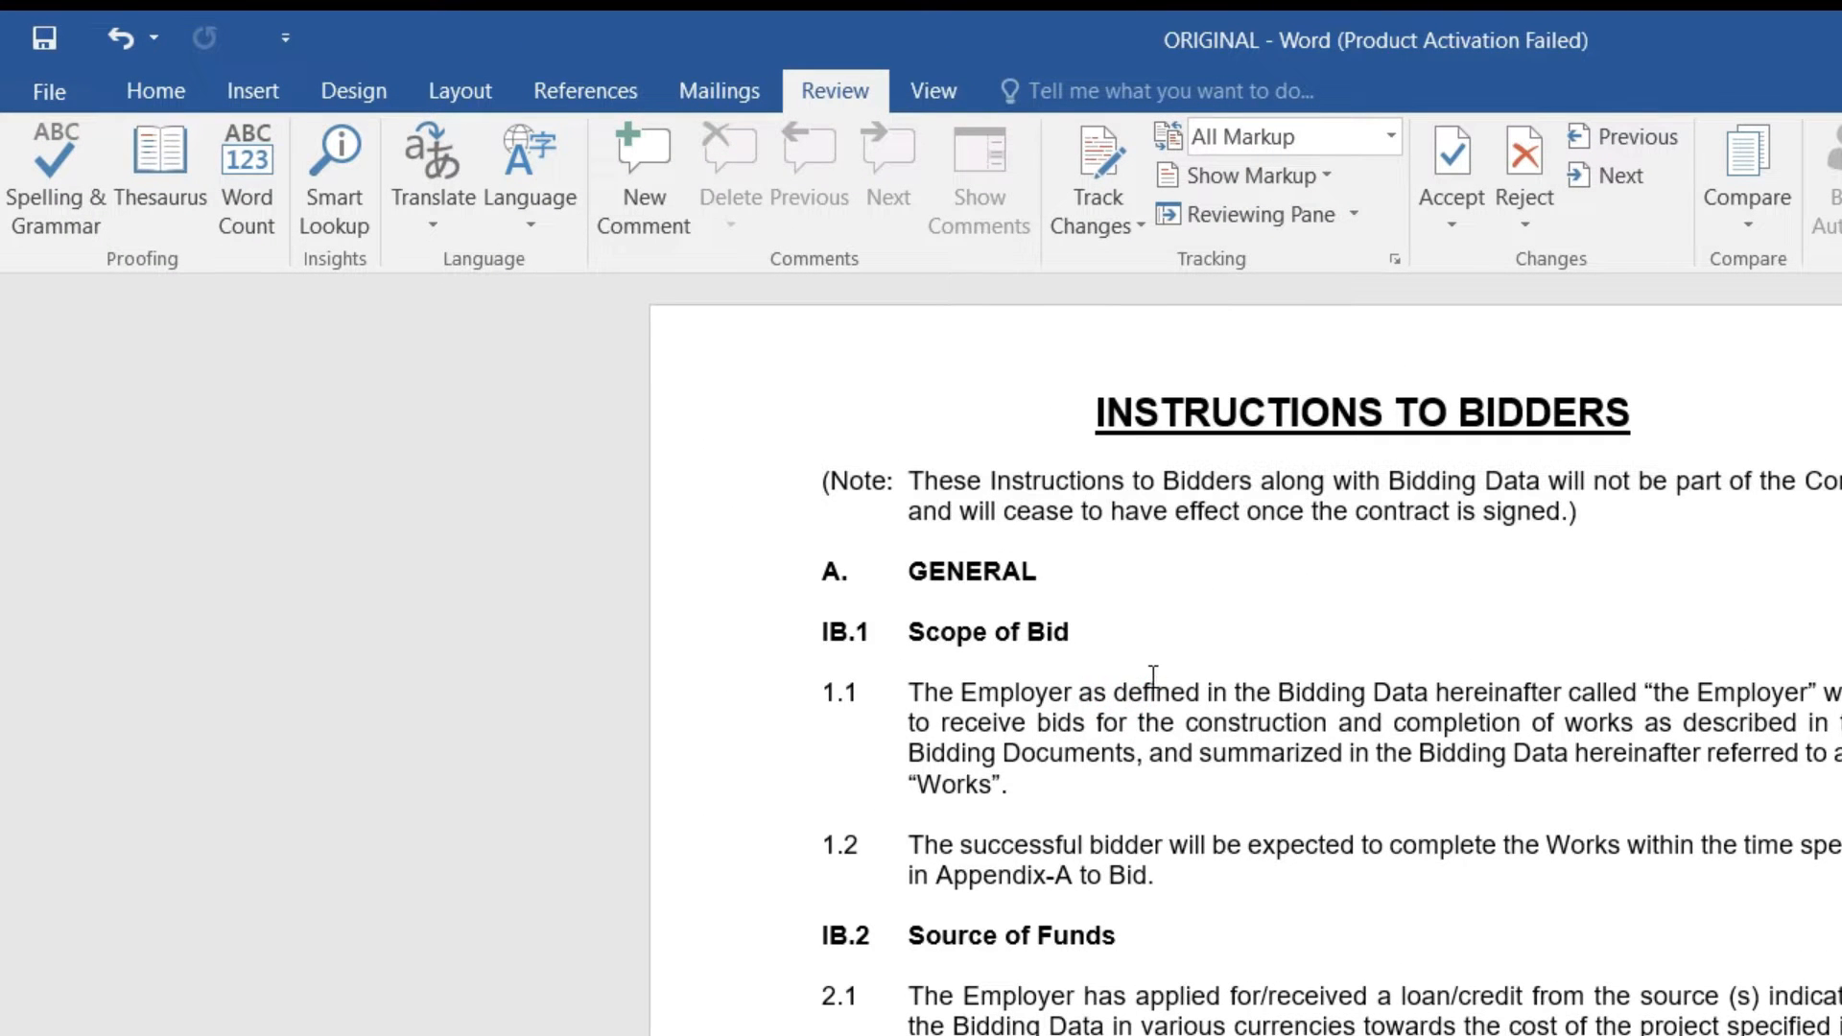
double_click(1130, 693)
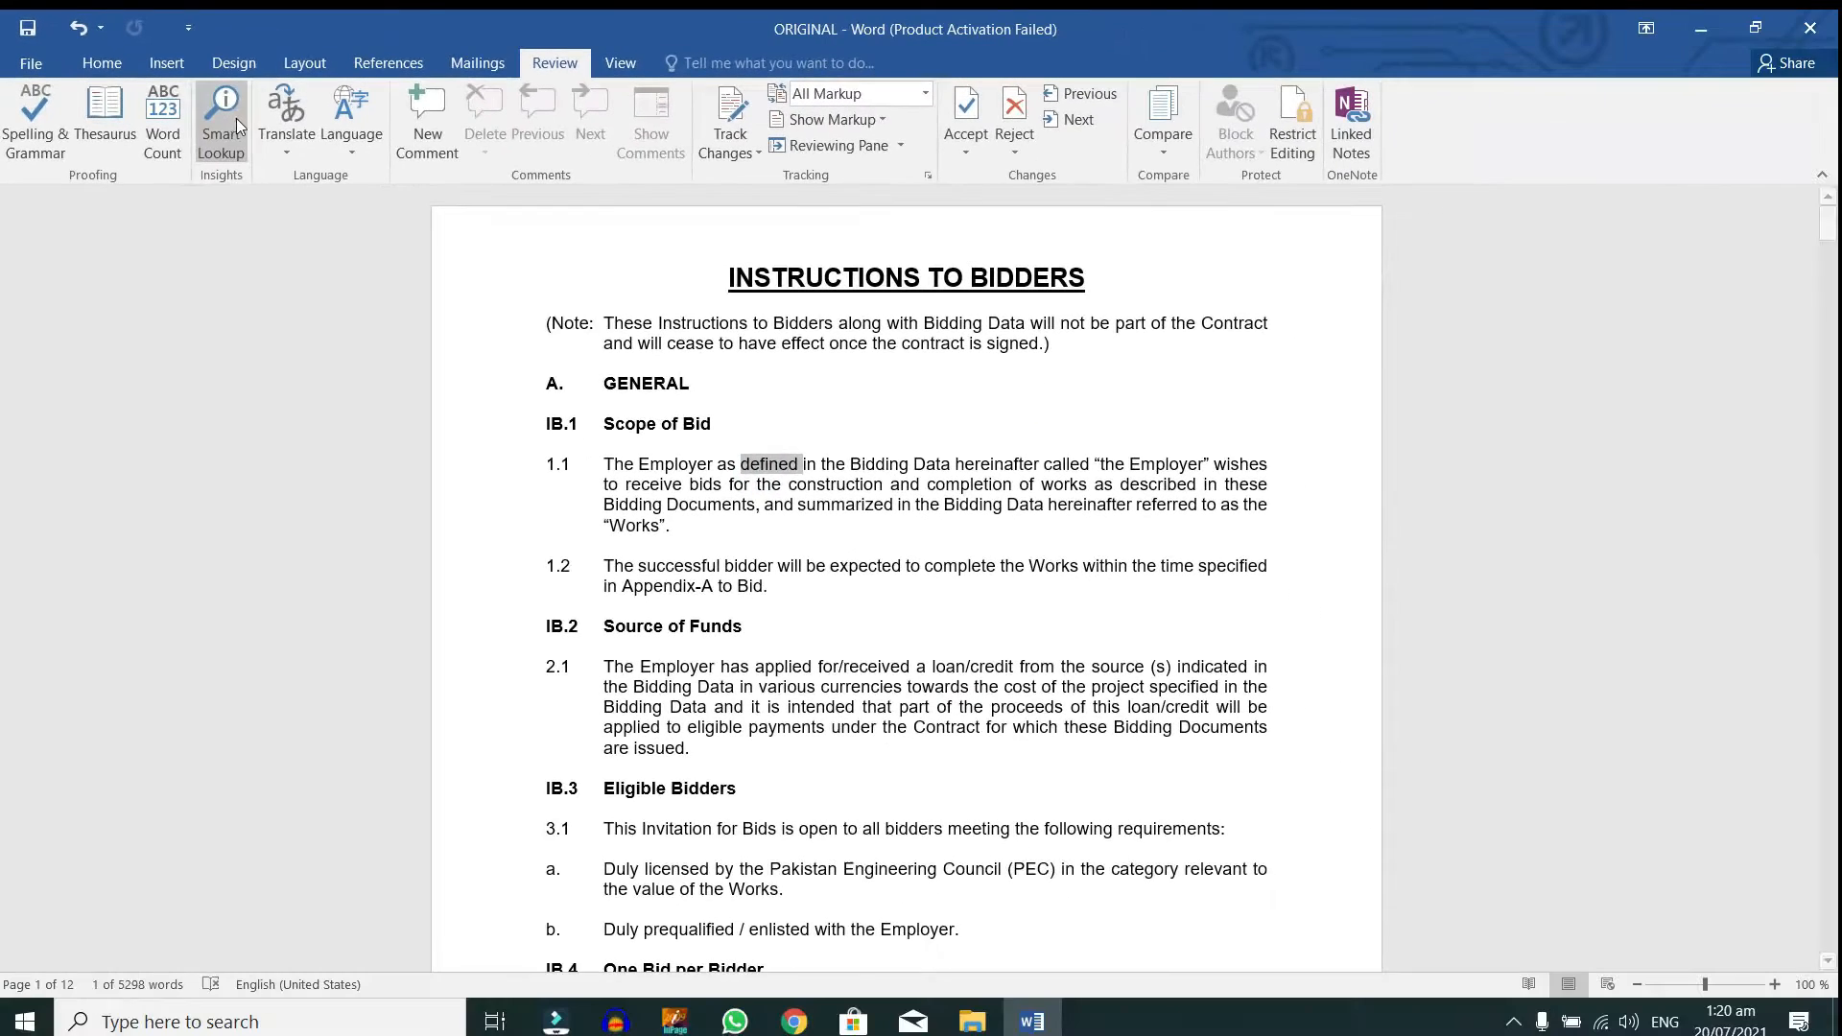
left_click(349, 184)
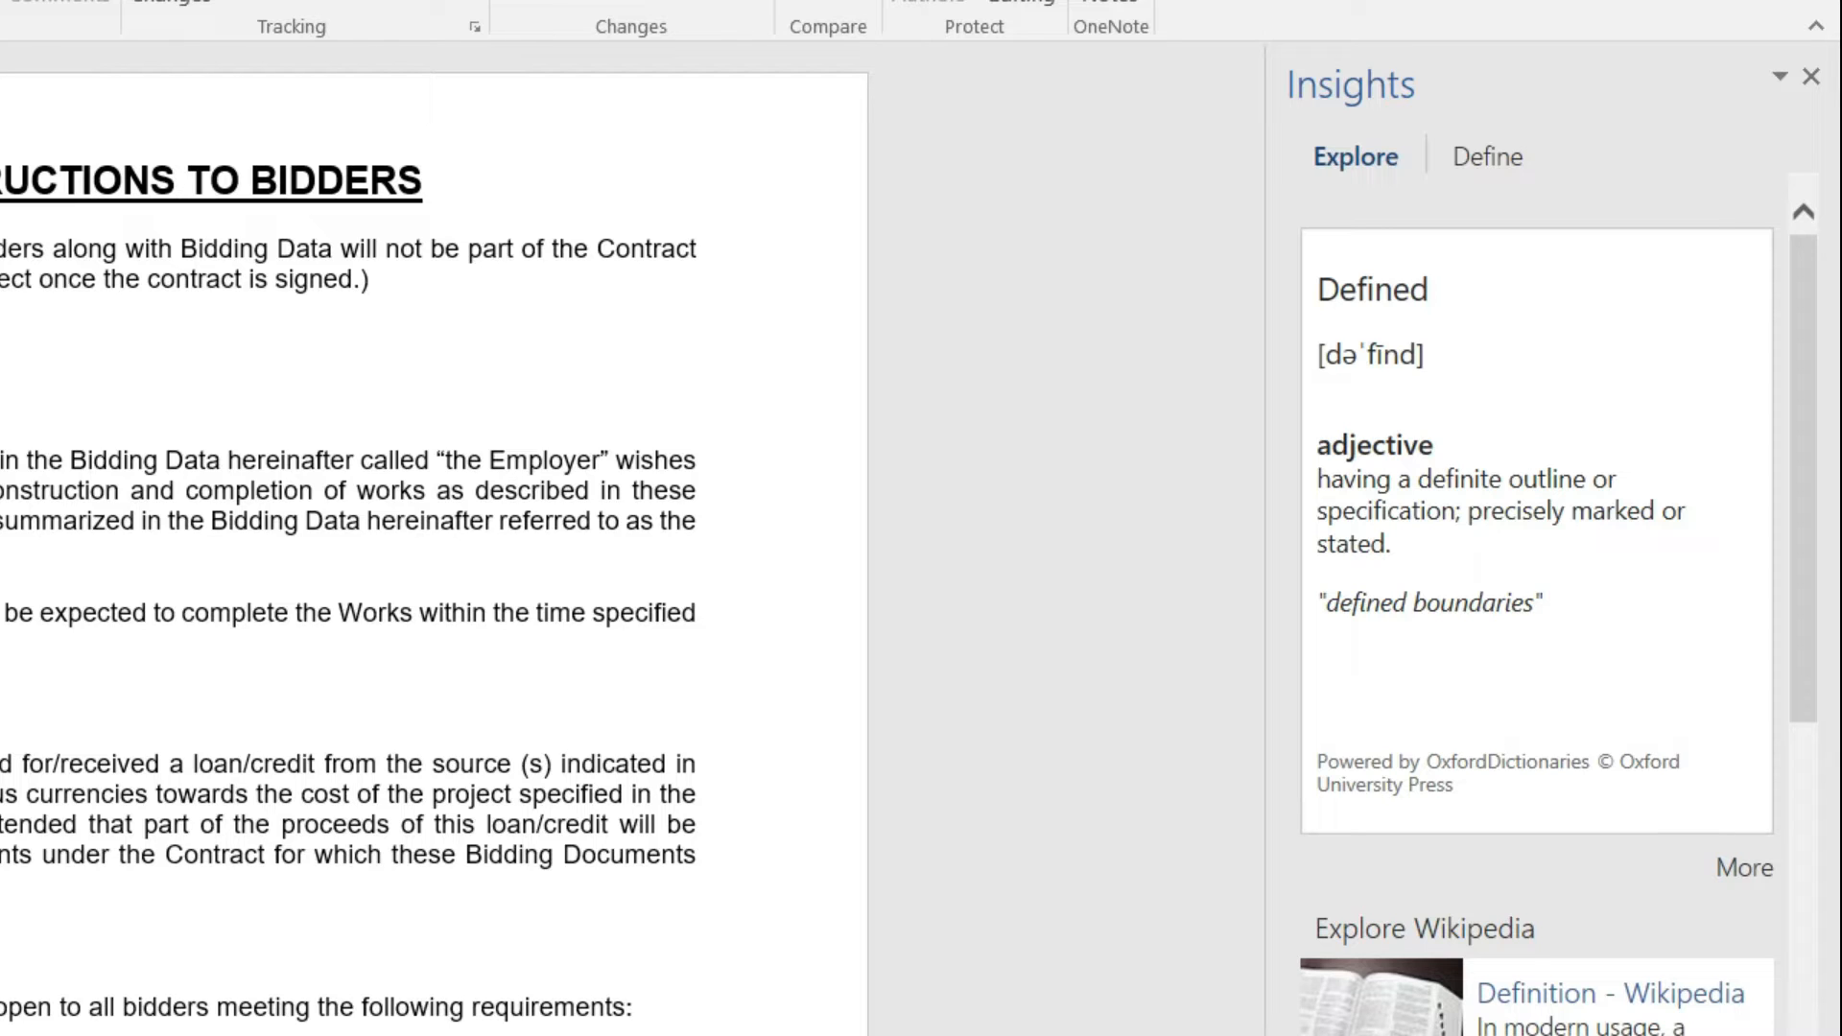
scroll(1663, 700, "down", 6)
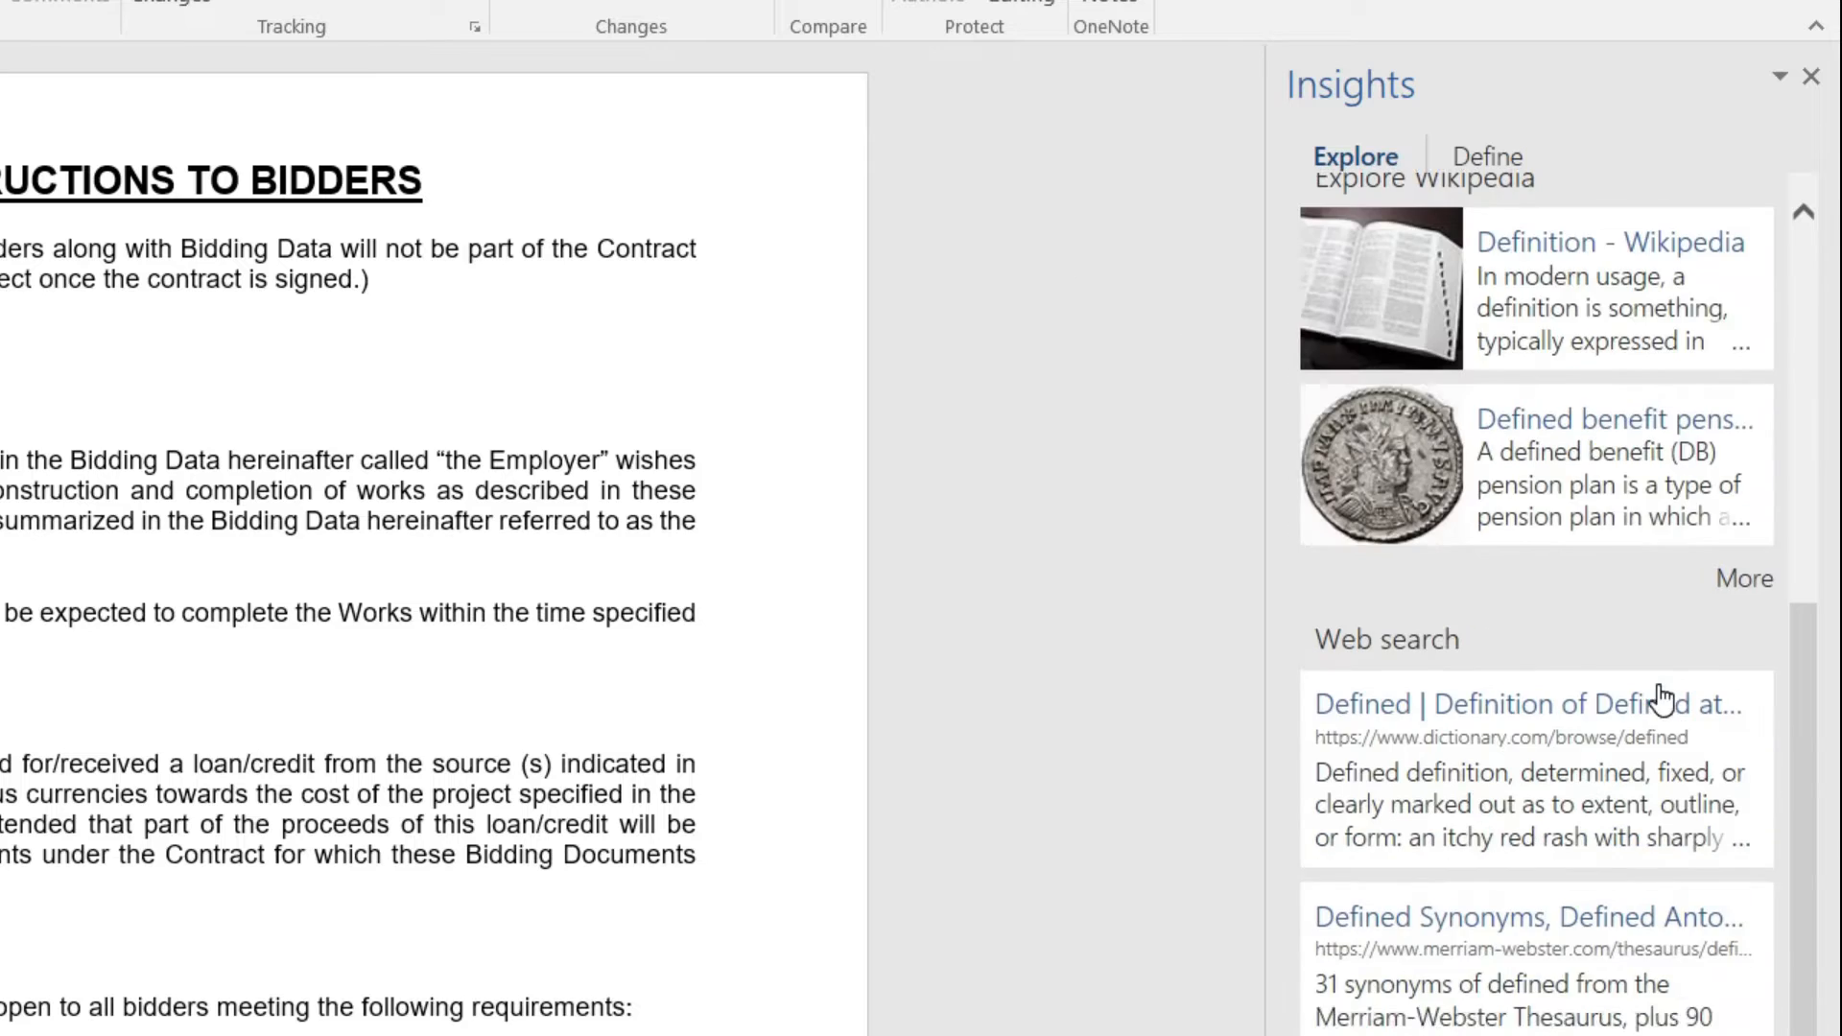
scroll(1662, 700, "up", 3)
scroll(1663, 700, "down", 2)
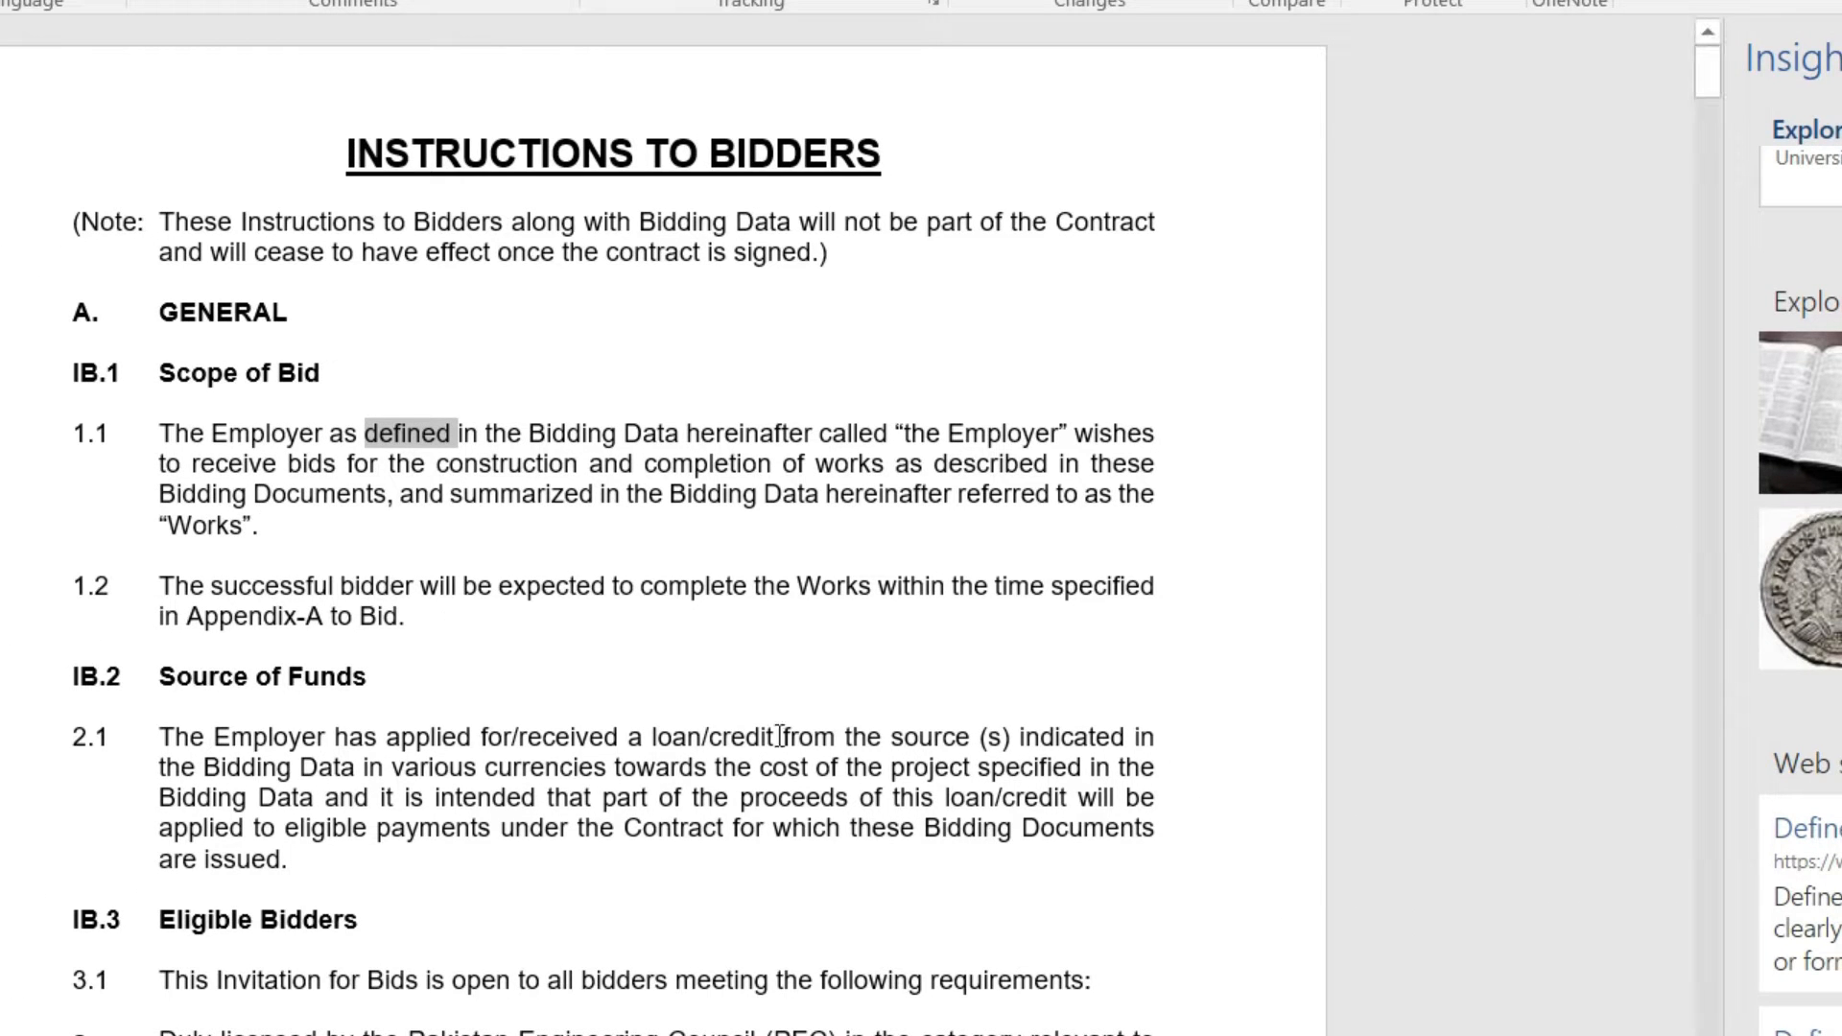
Step: Run Smart Lookup on the word 'Appendix' in clause 1.2
double_click(263, 624)
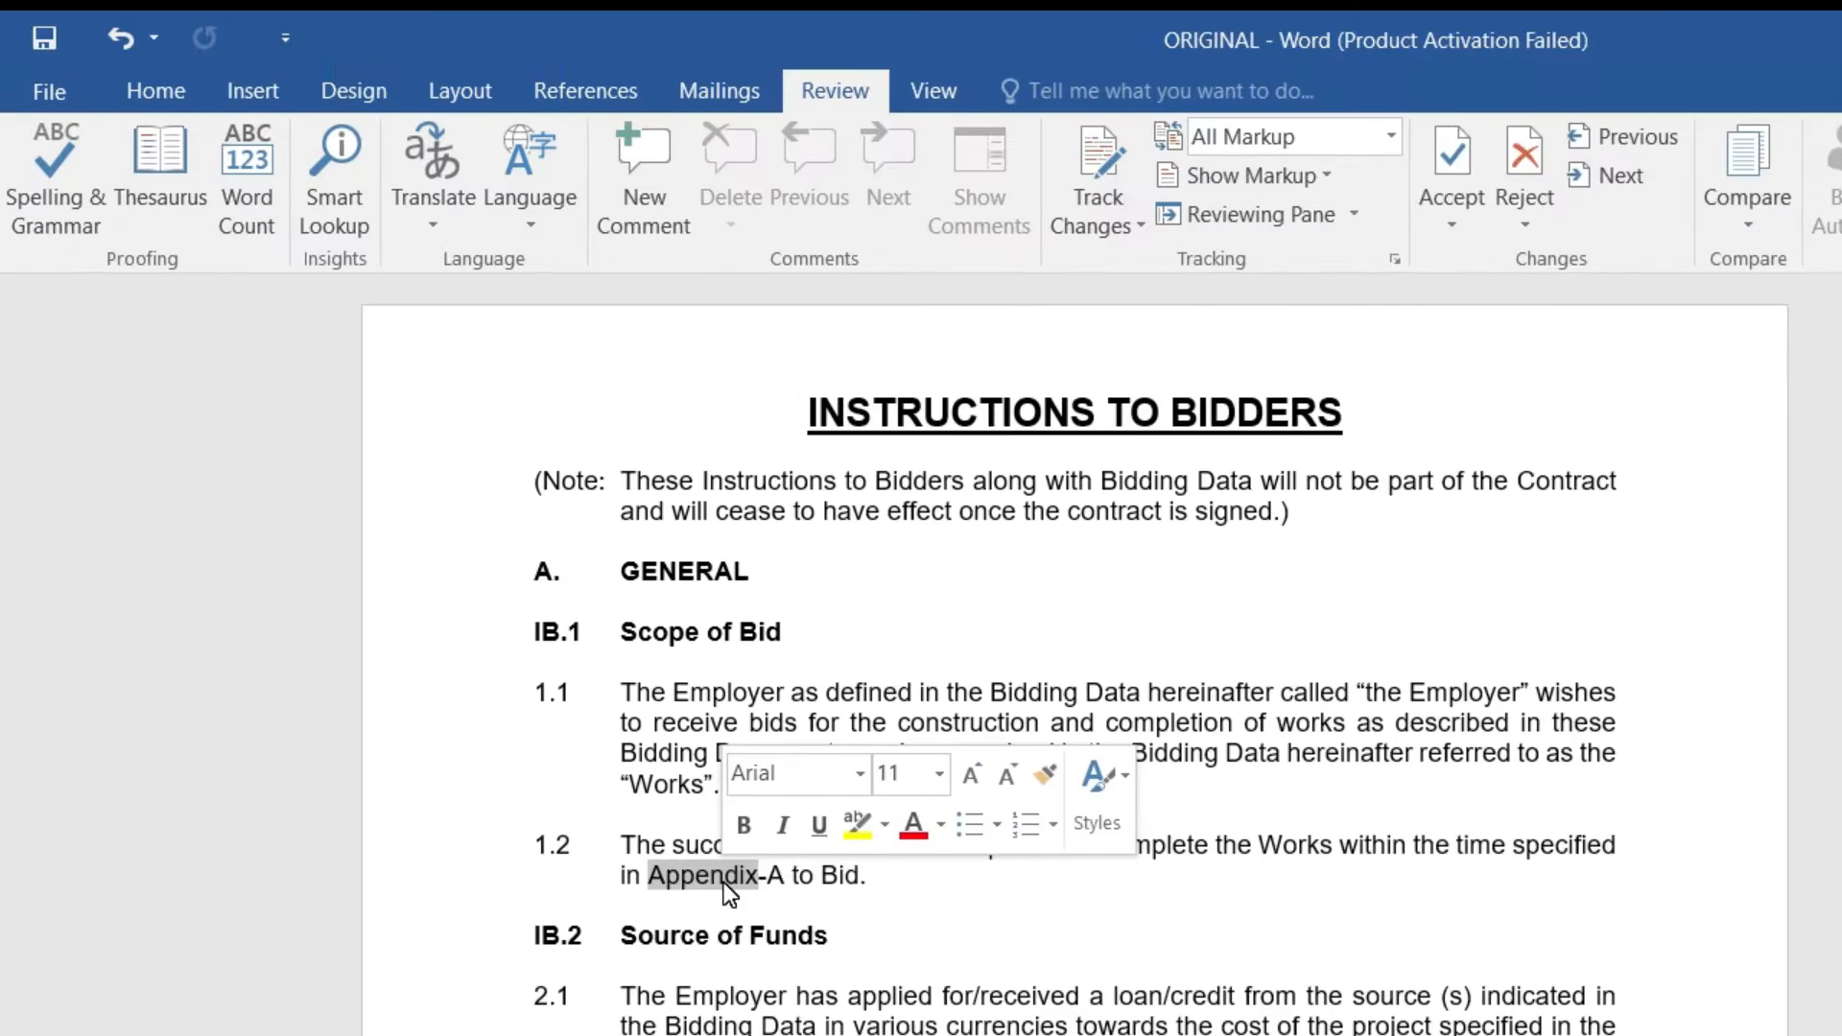
left_click(336, 186)
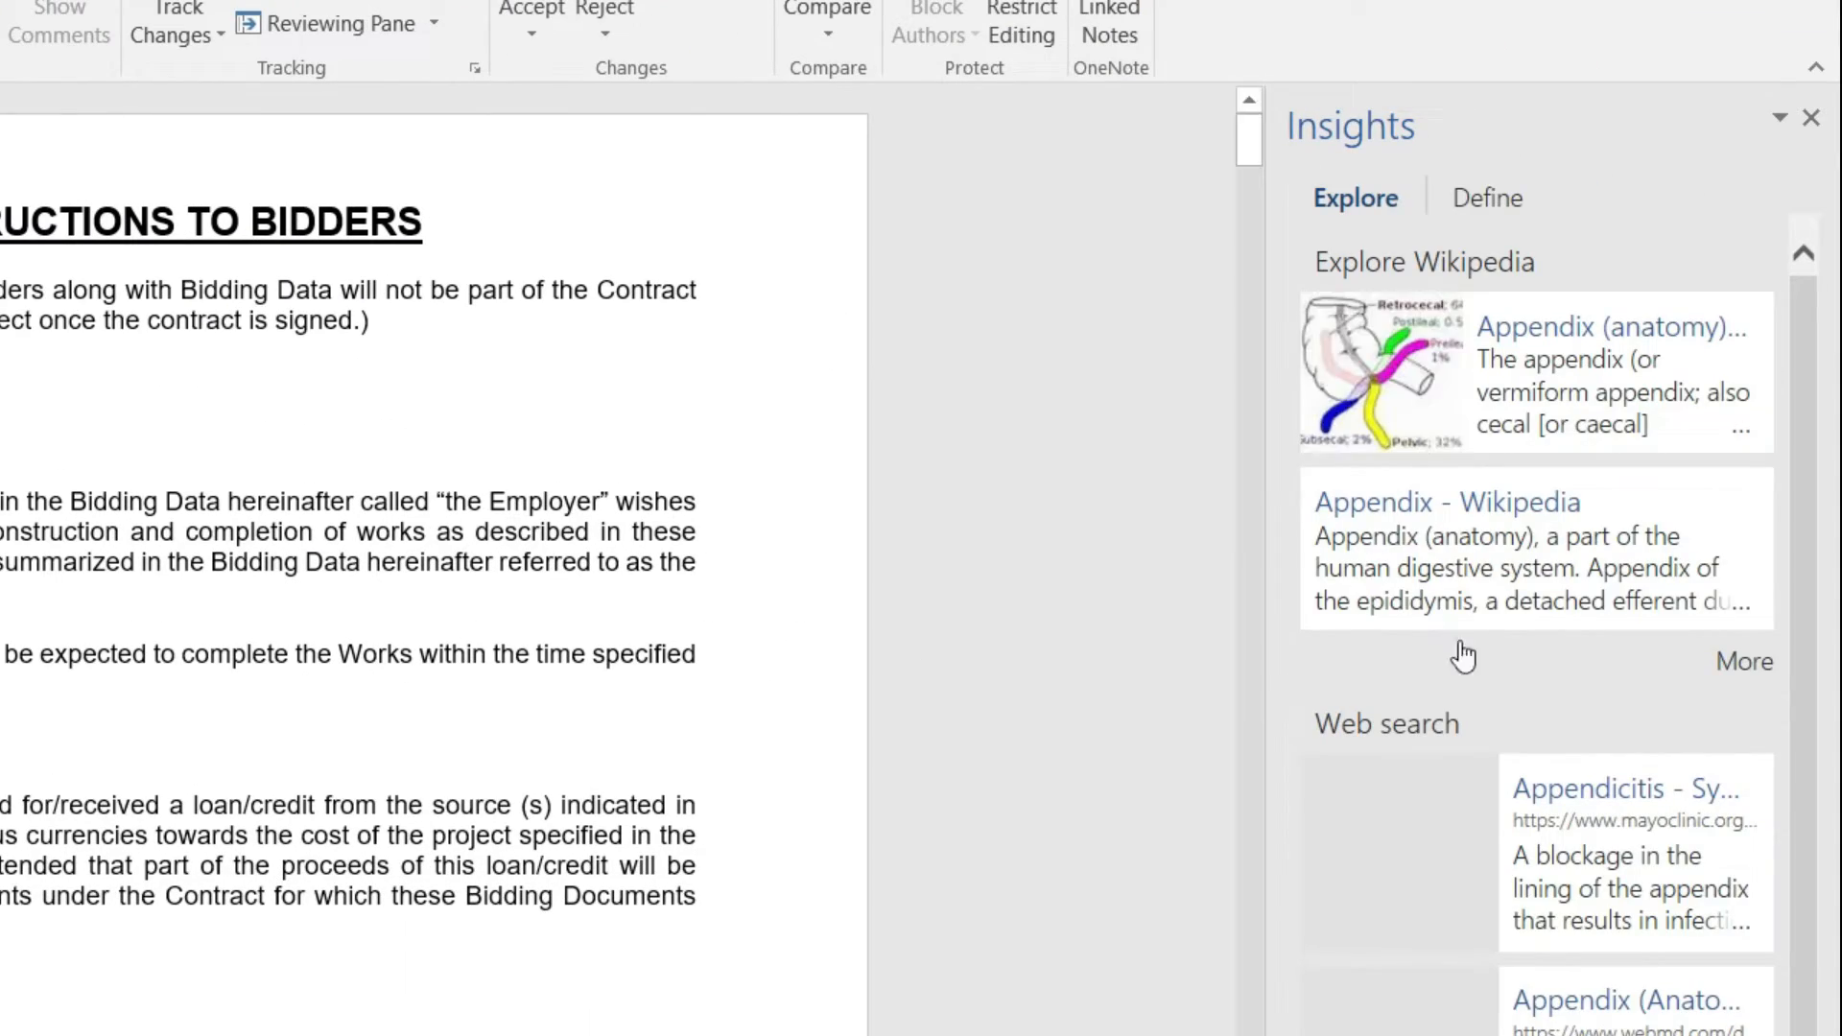
scroll(1583, 629, "down", 1)
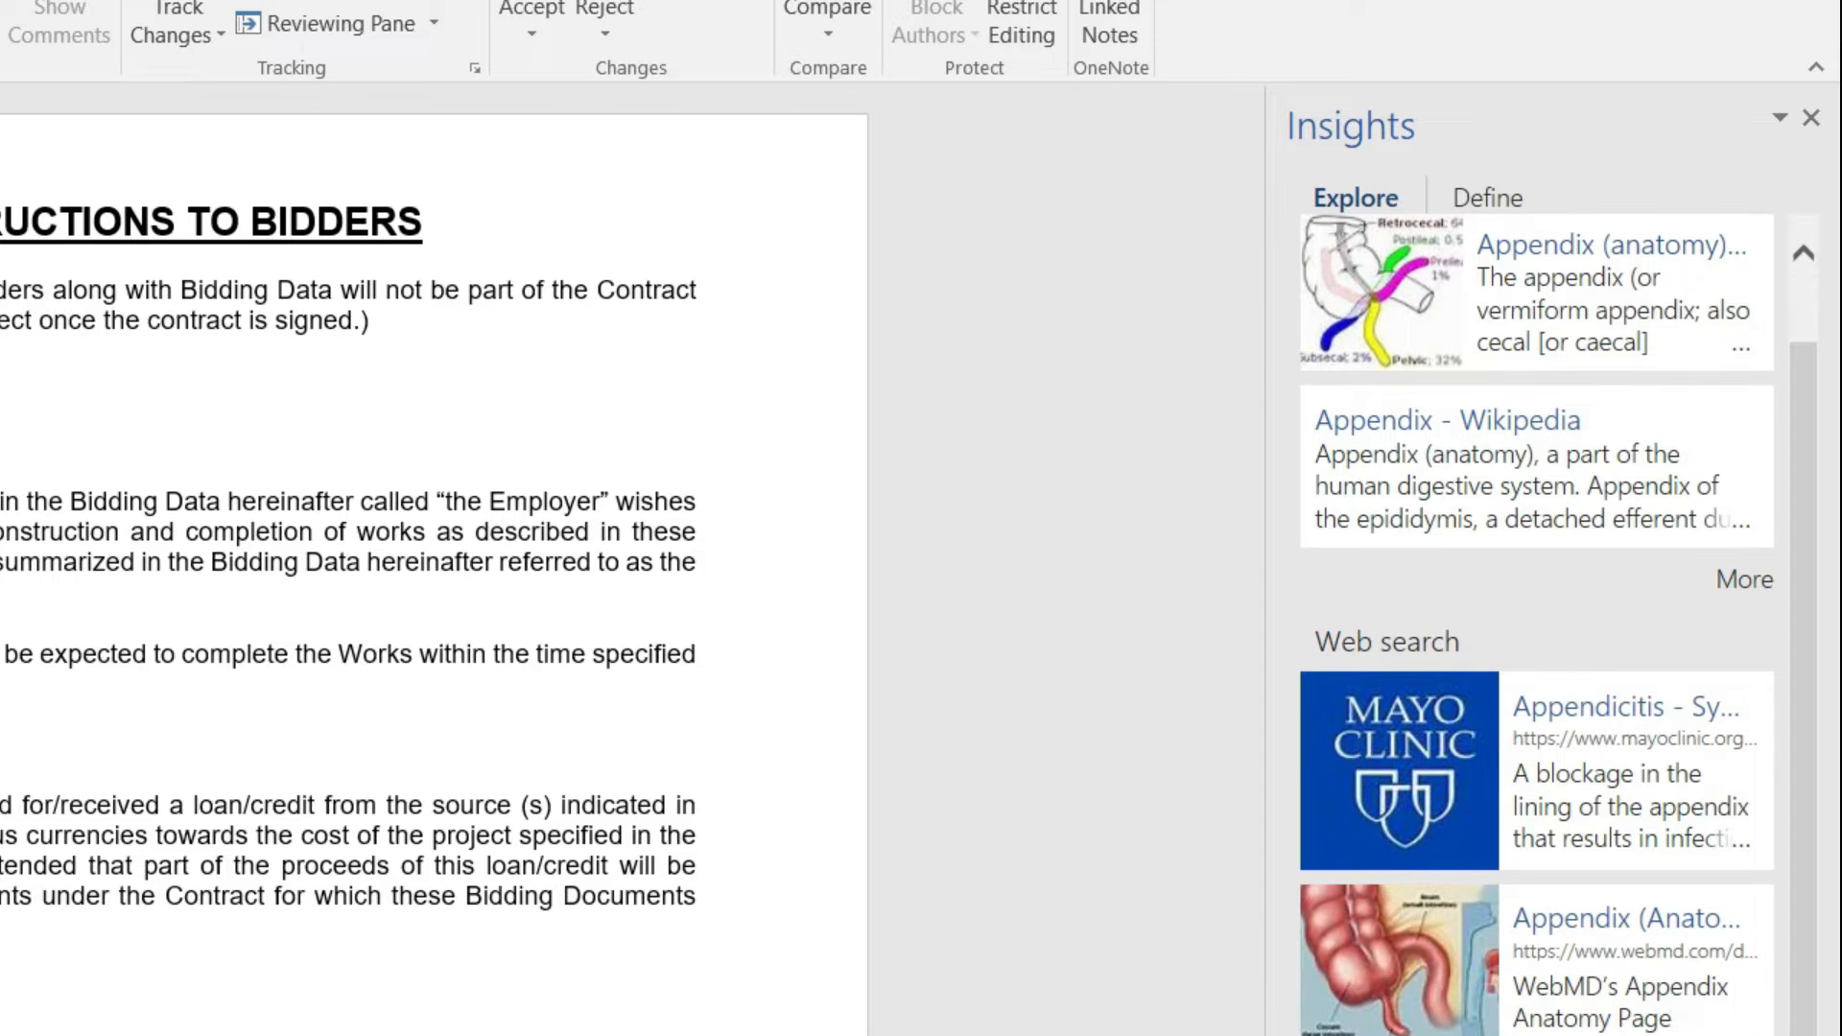
Step: Open the full web search results for 'Appendix' and scroll through them
left_click(1631, 806)
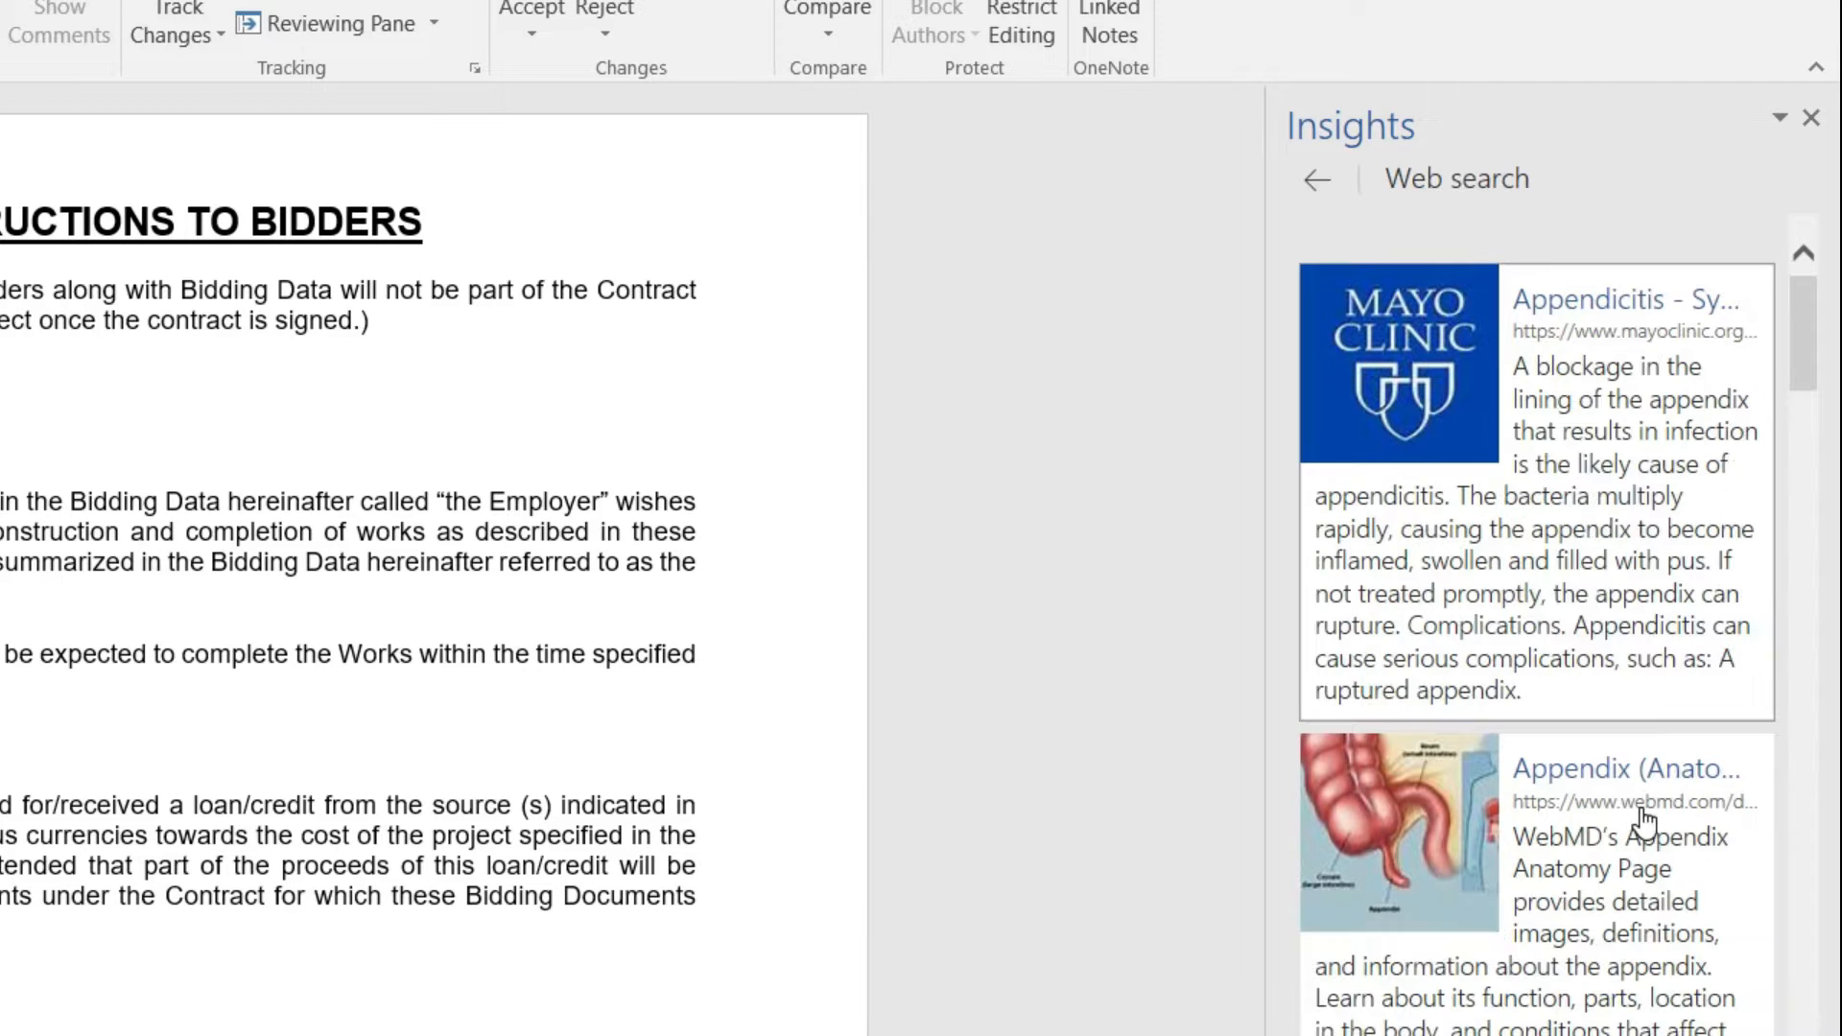
scroll(1640, 921, "down", 10)
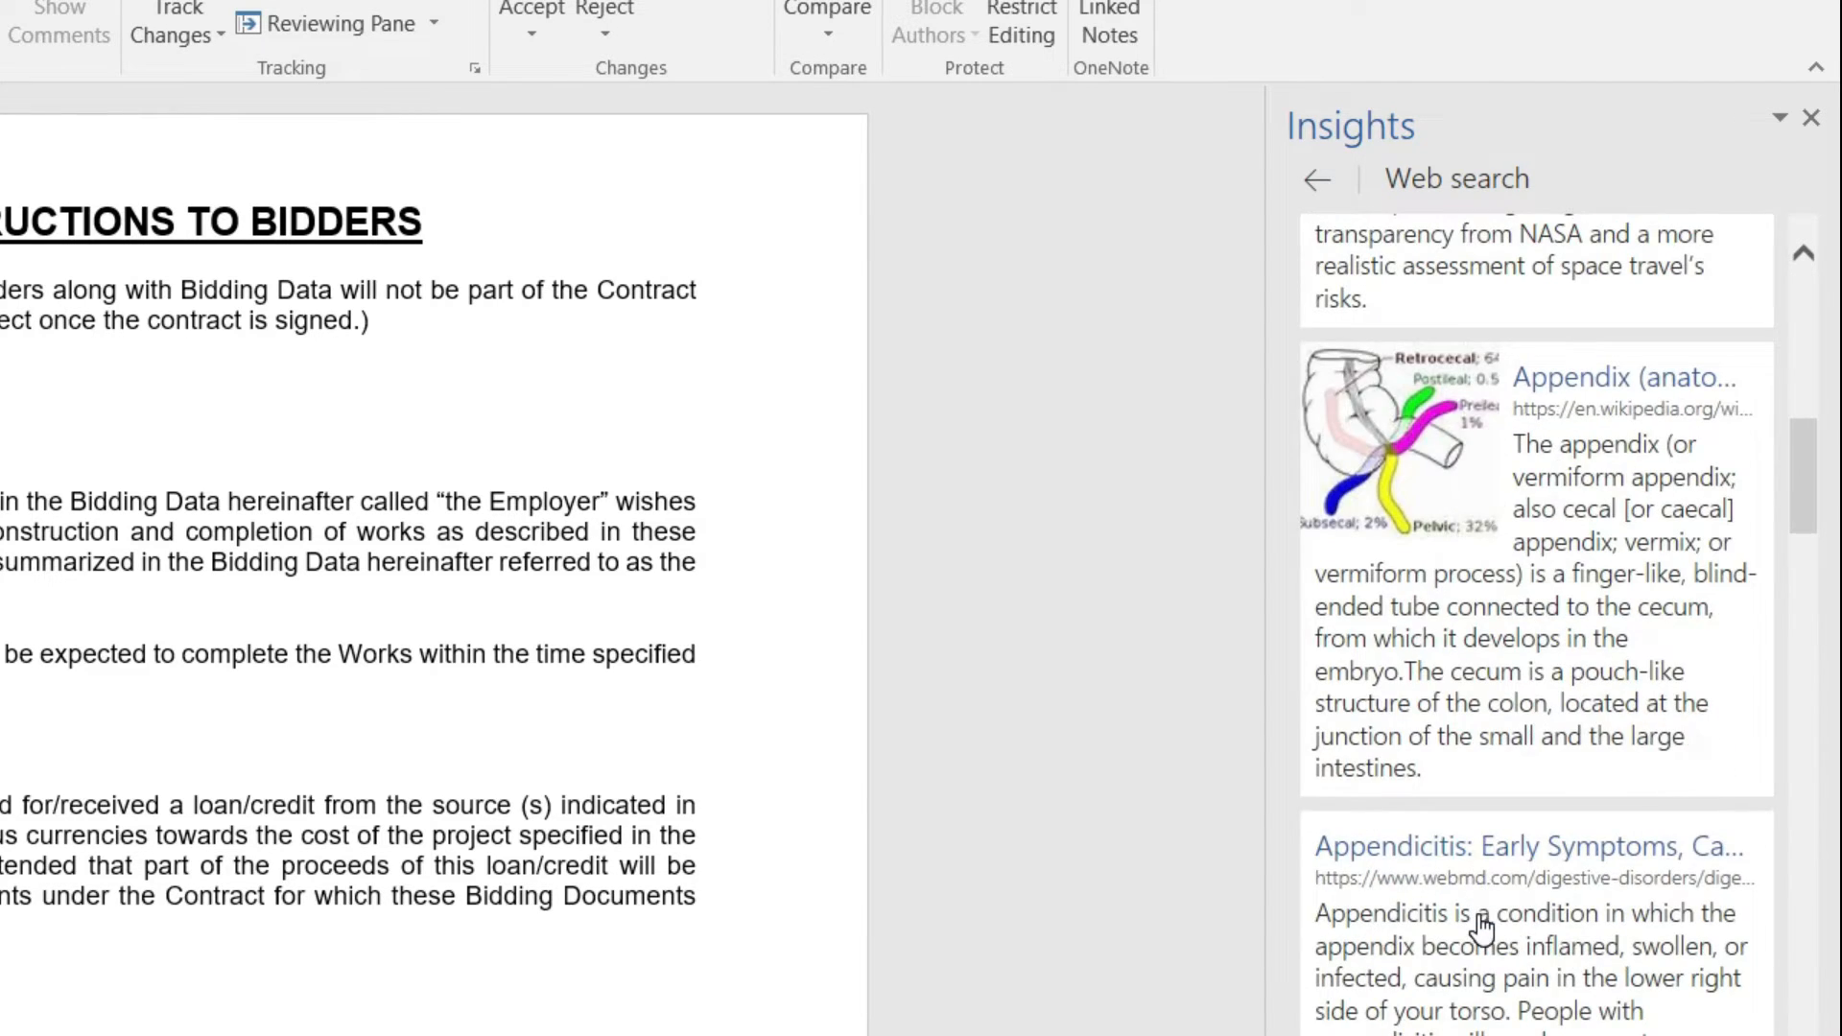
scroll(1481, 923, "down", 12)
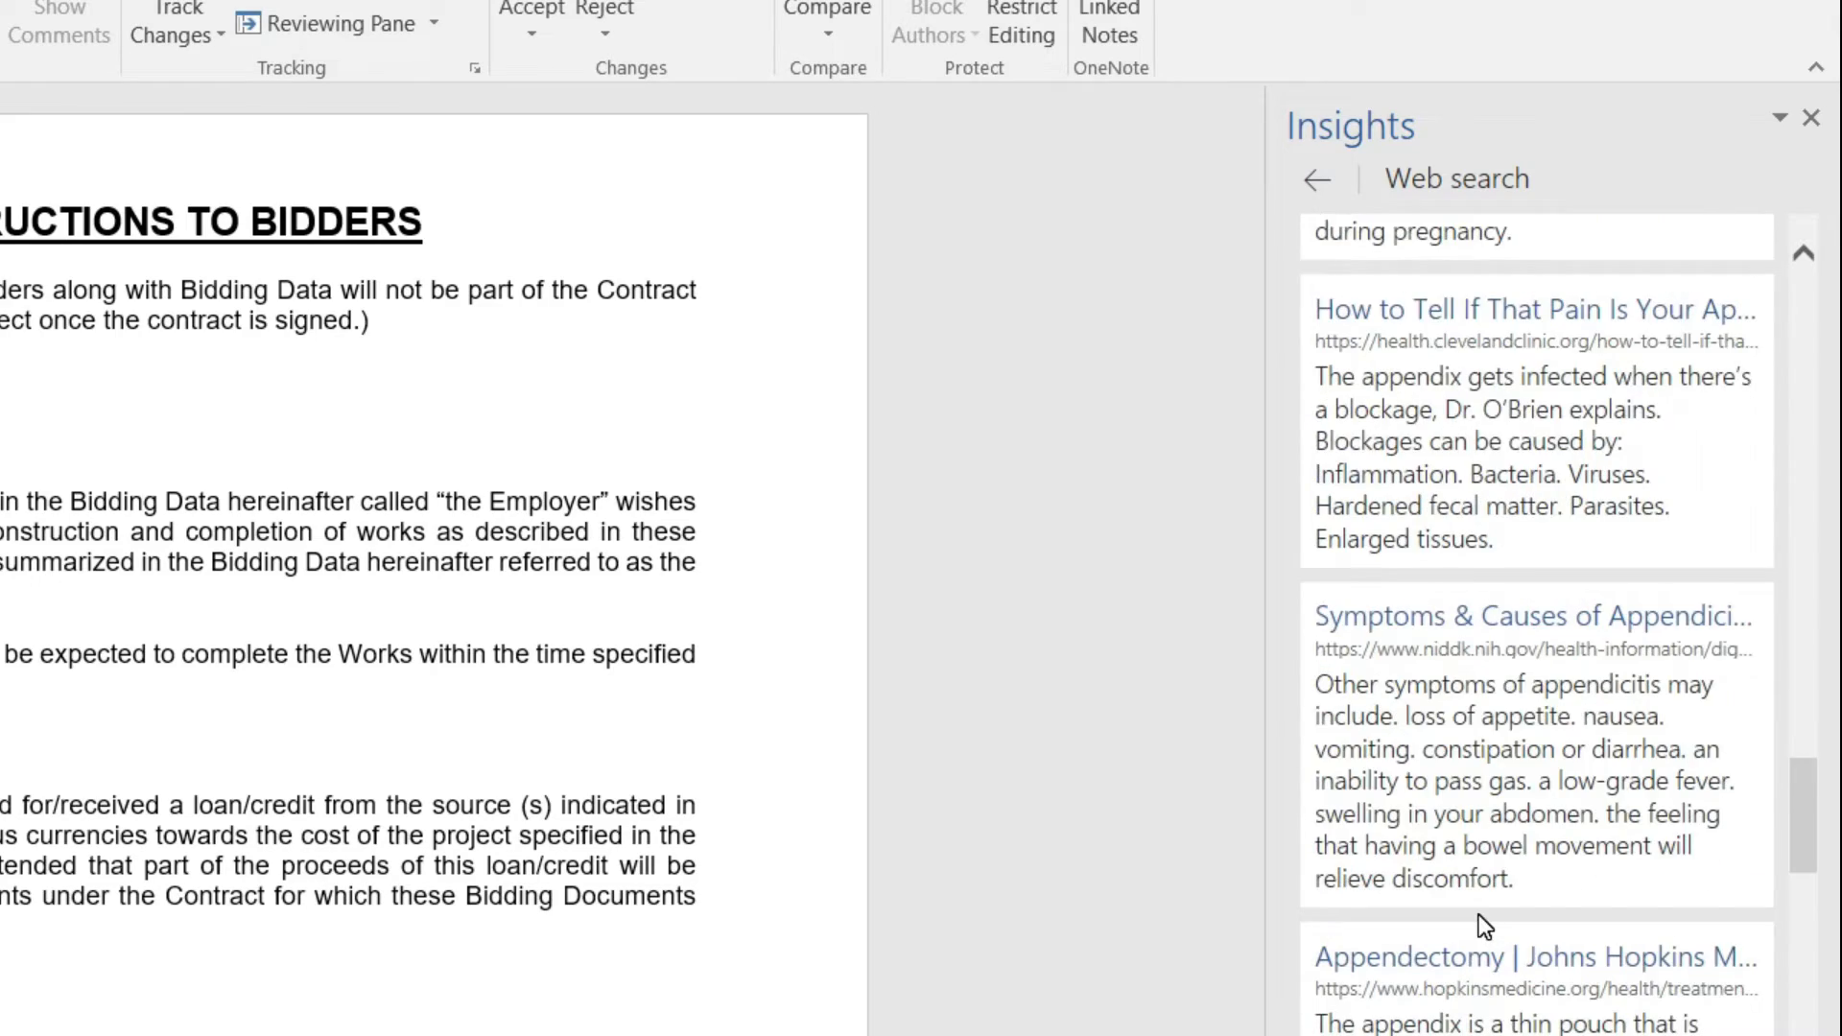
scroll(1477, 913, "down", 7)
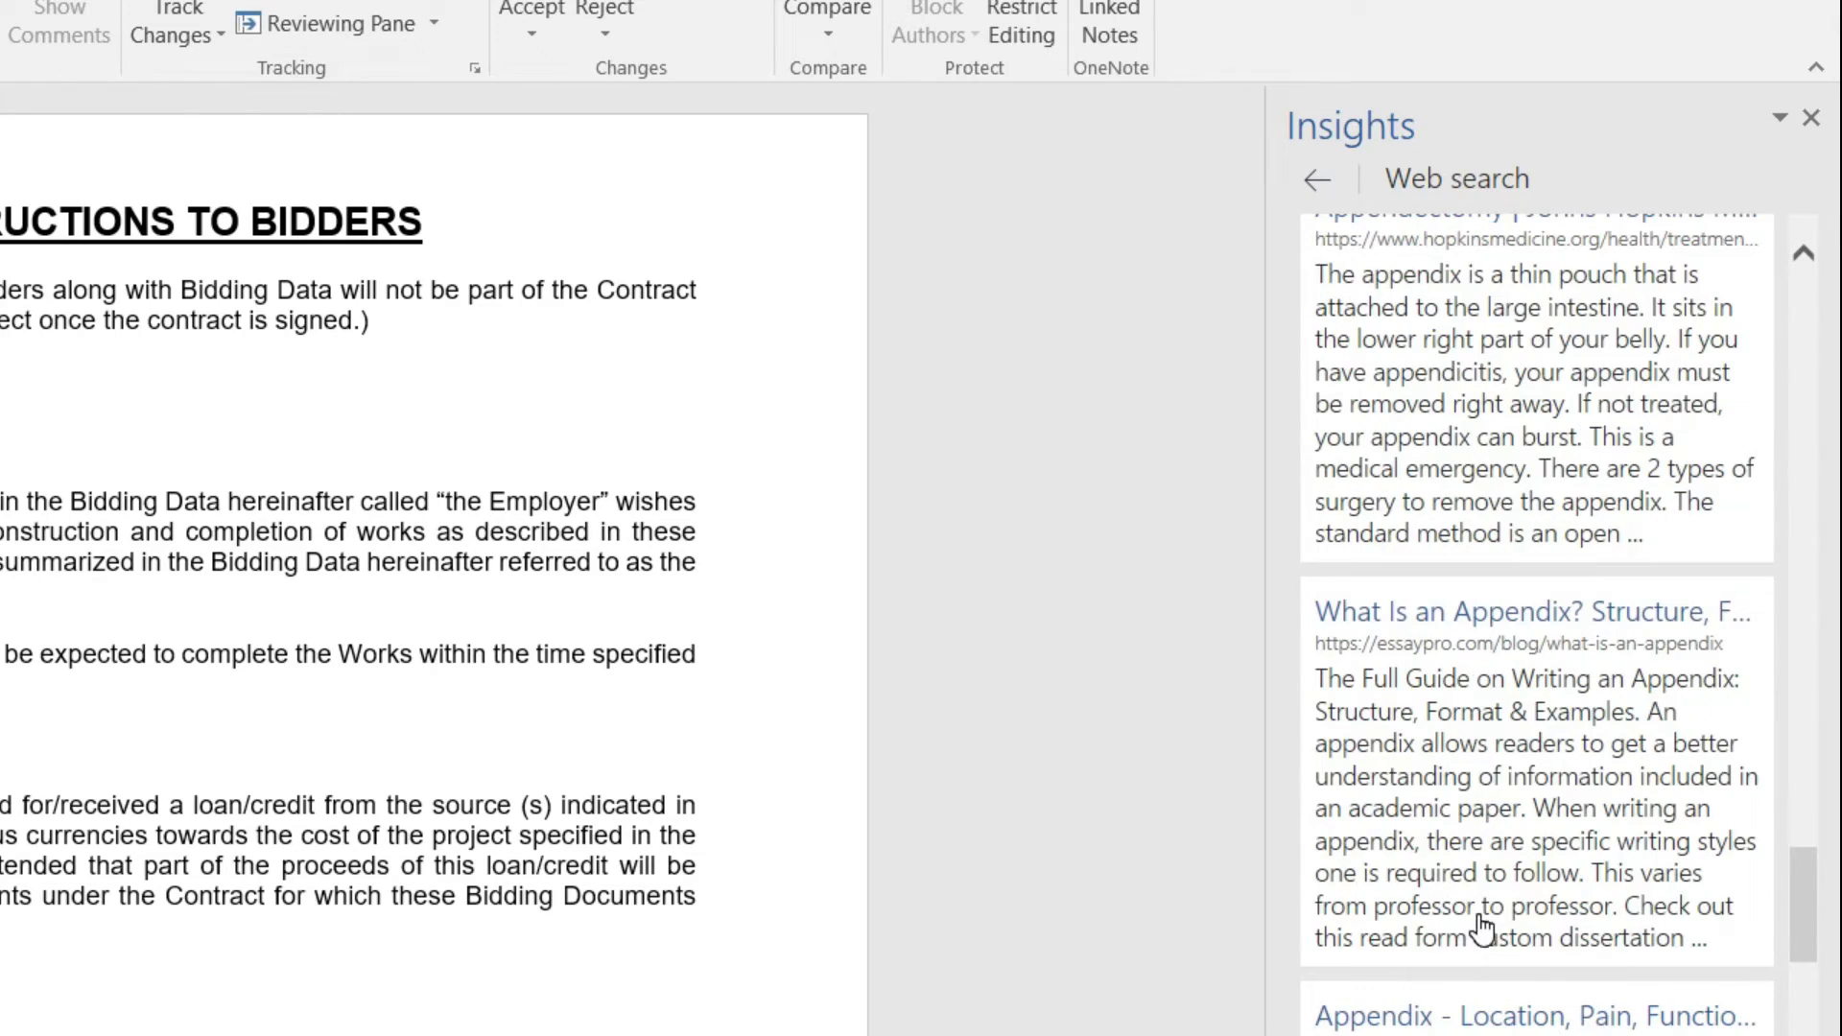
scroll(1482, 923, "down", 10)
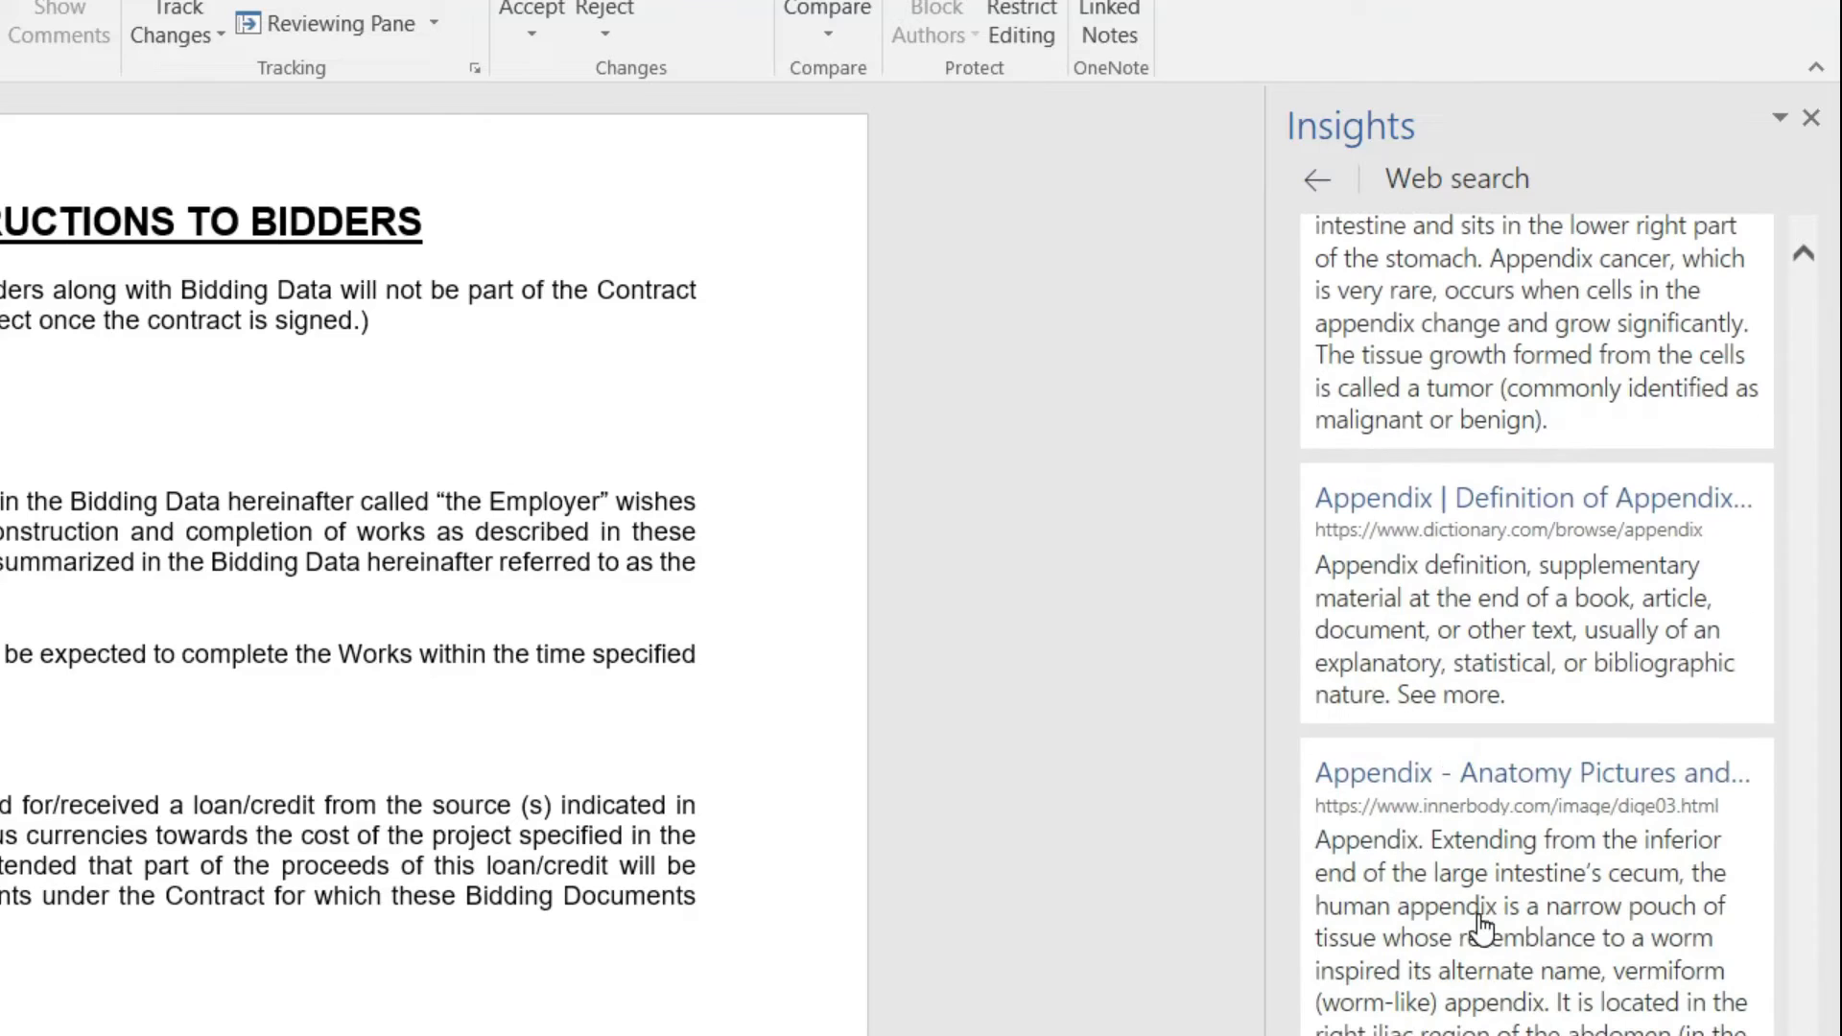
scroll(1480, 923, "up", 15)
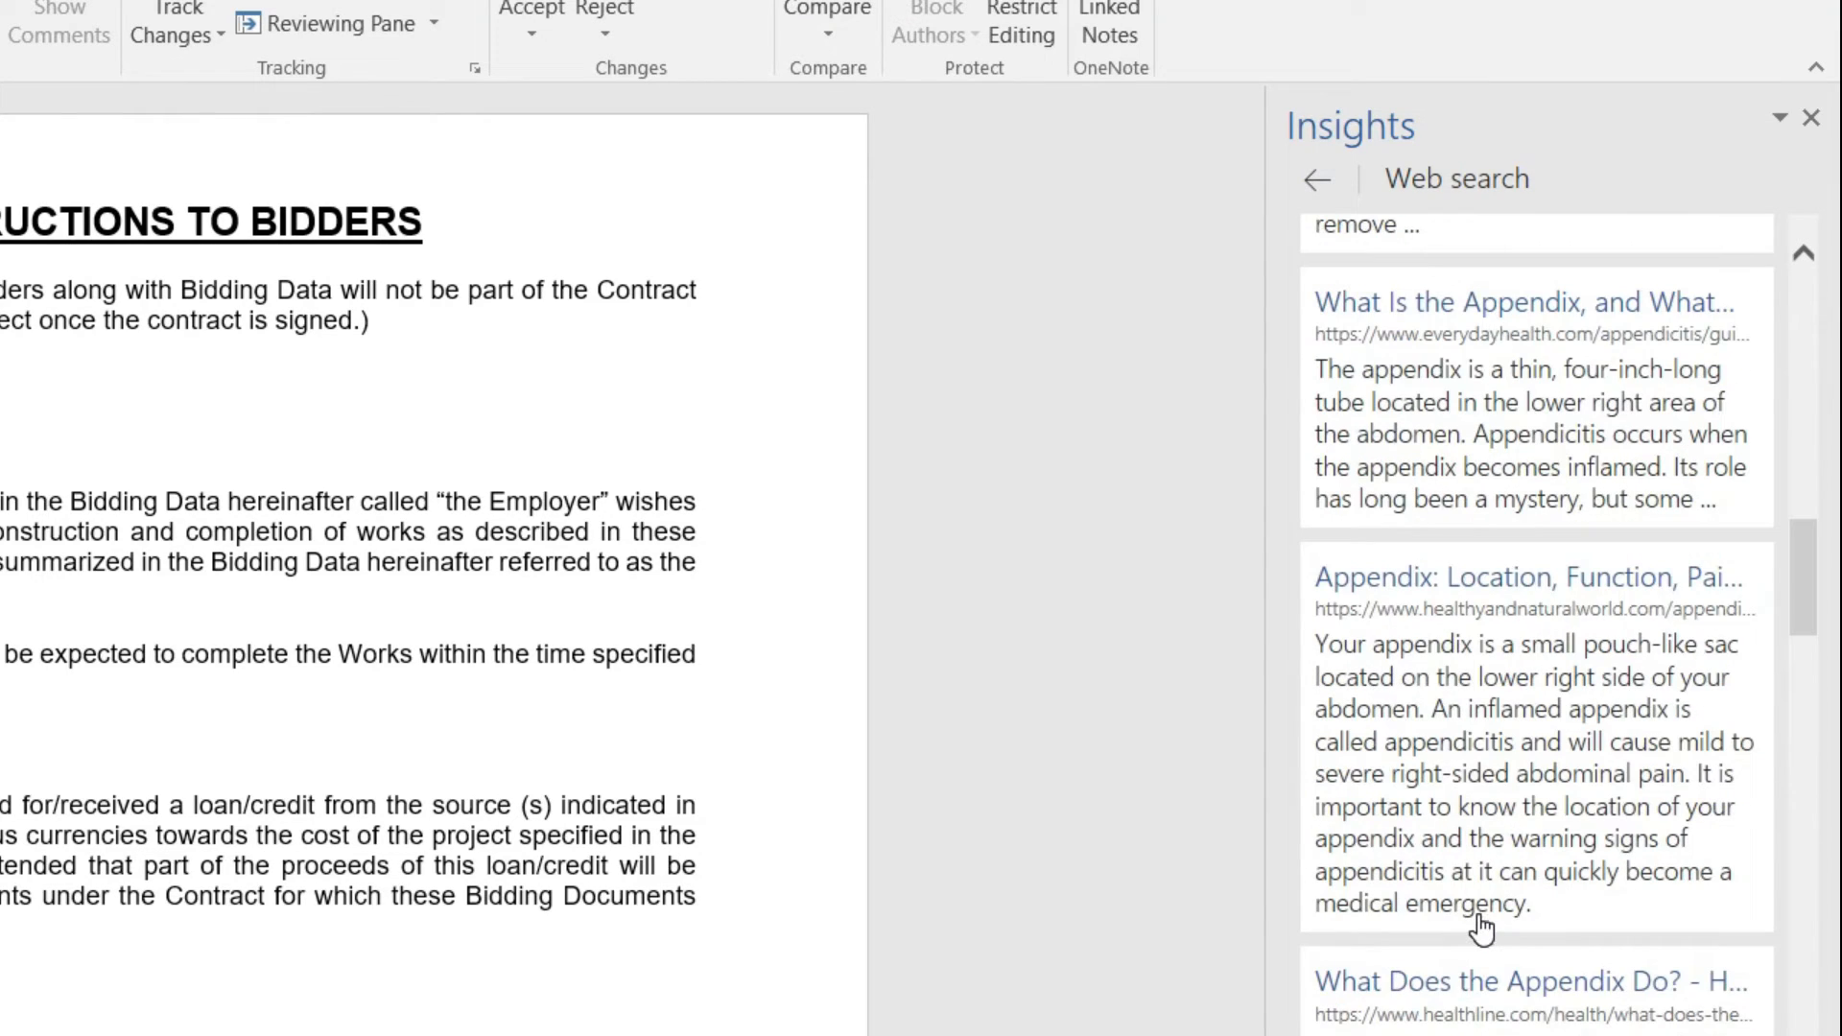
scroll(1540, 864, "up", 10)
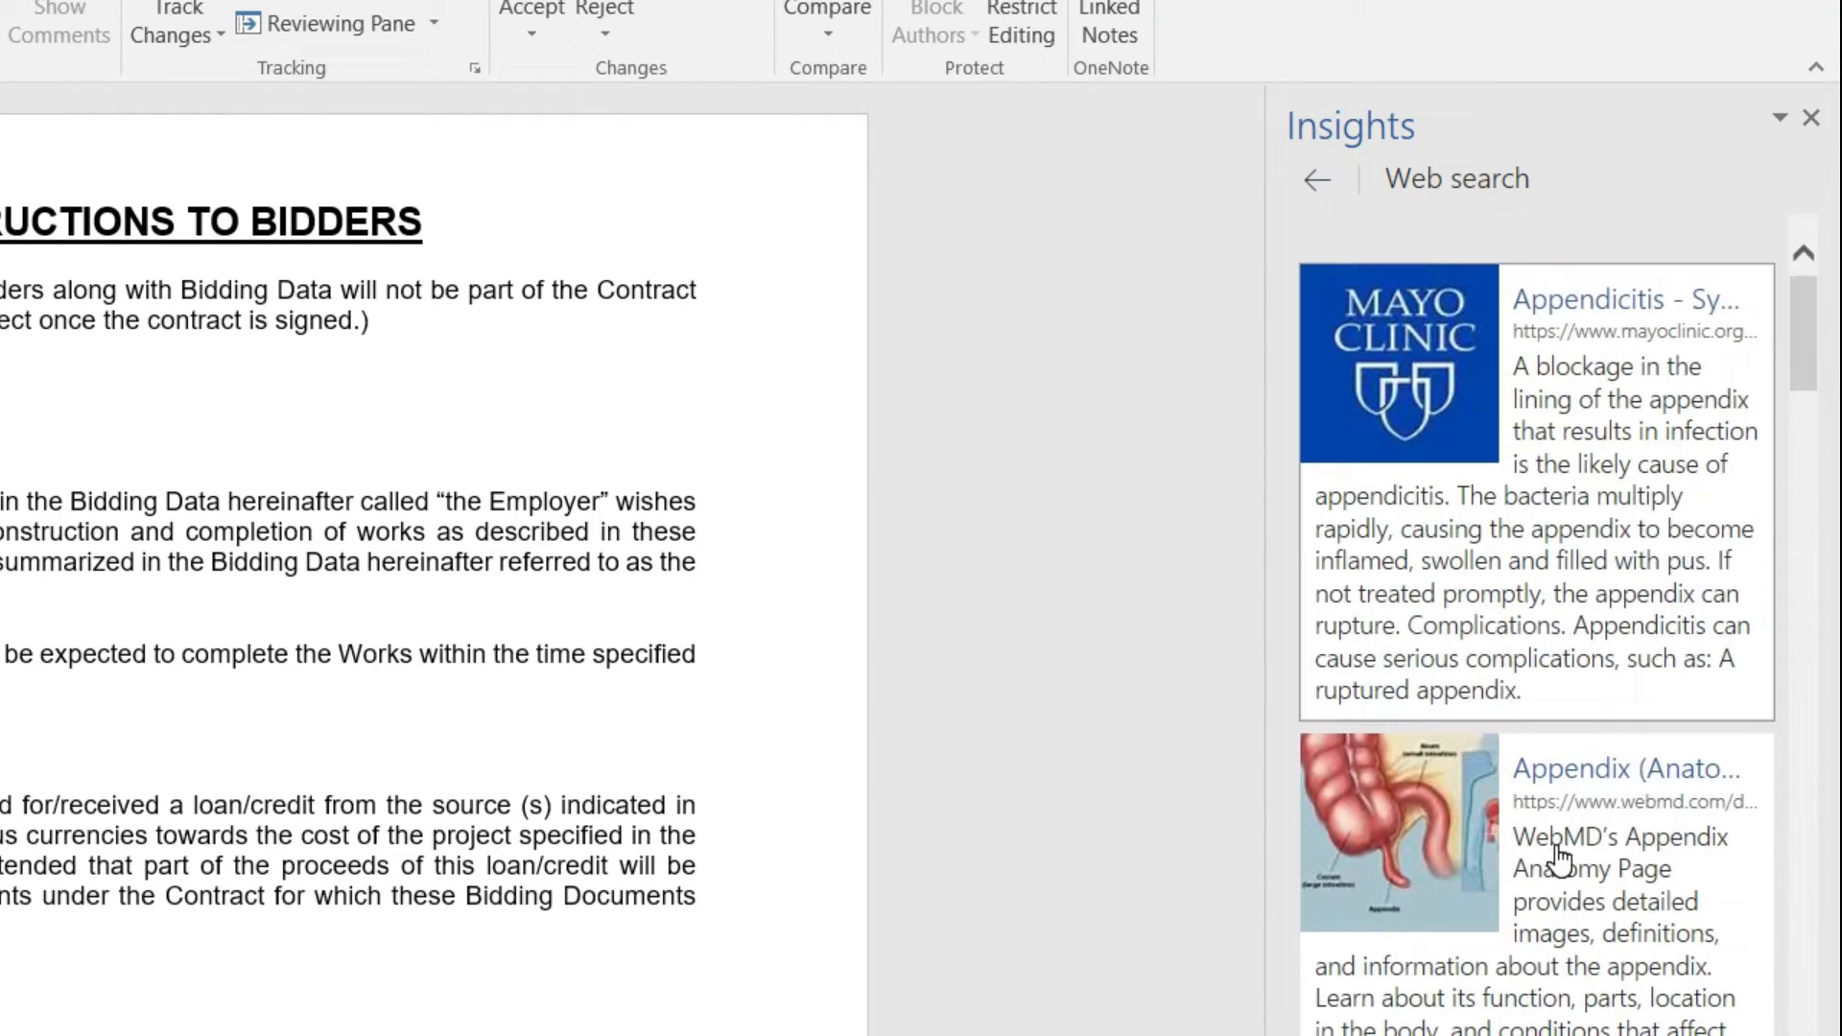
Step: Look up 'completion' from clause 1.1 and browse its full web search results
double_click(242, 537)
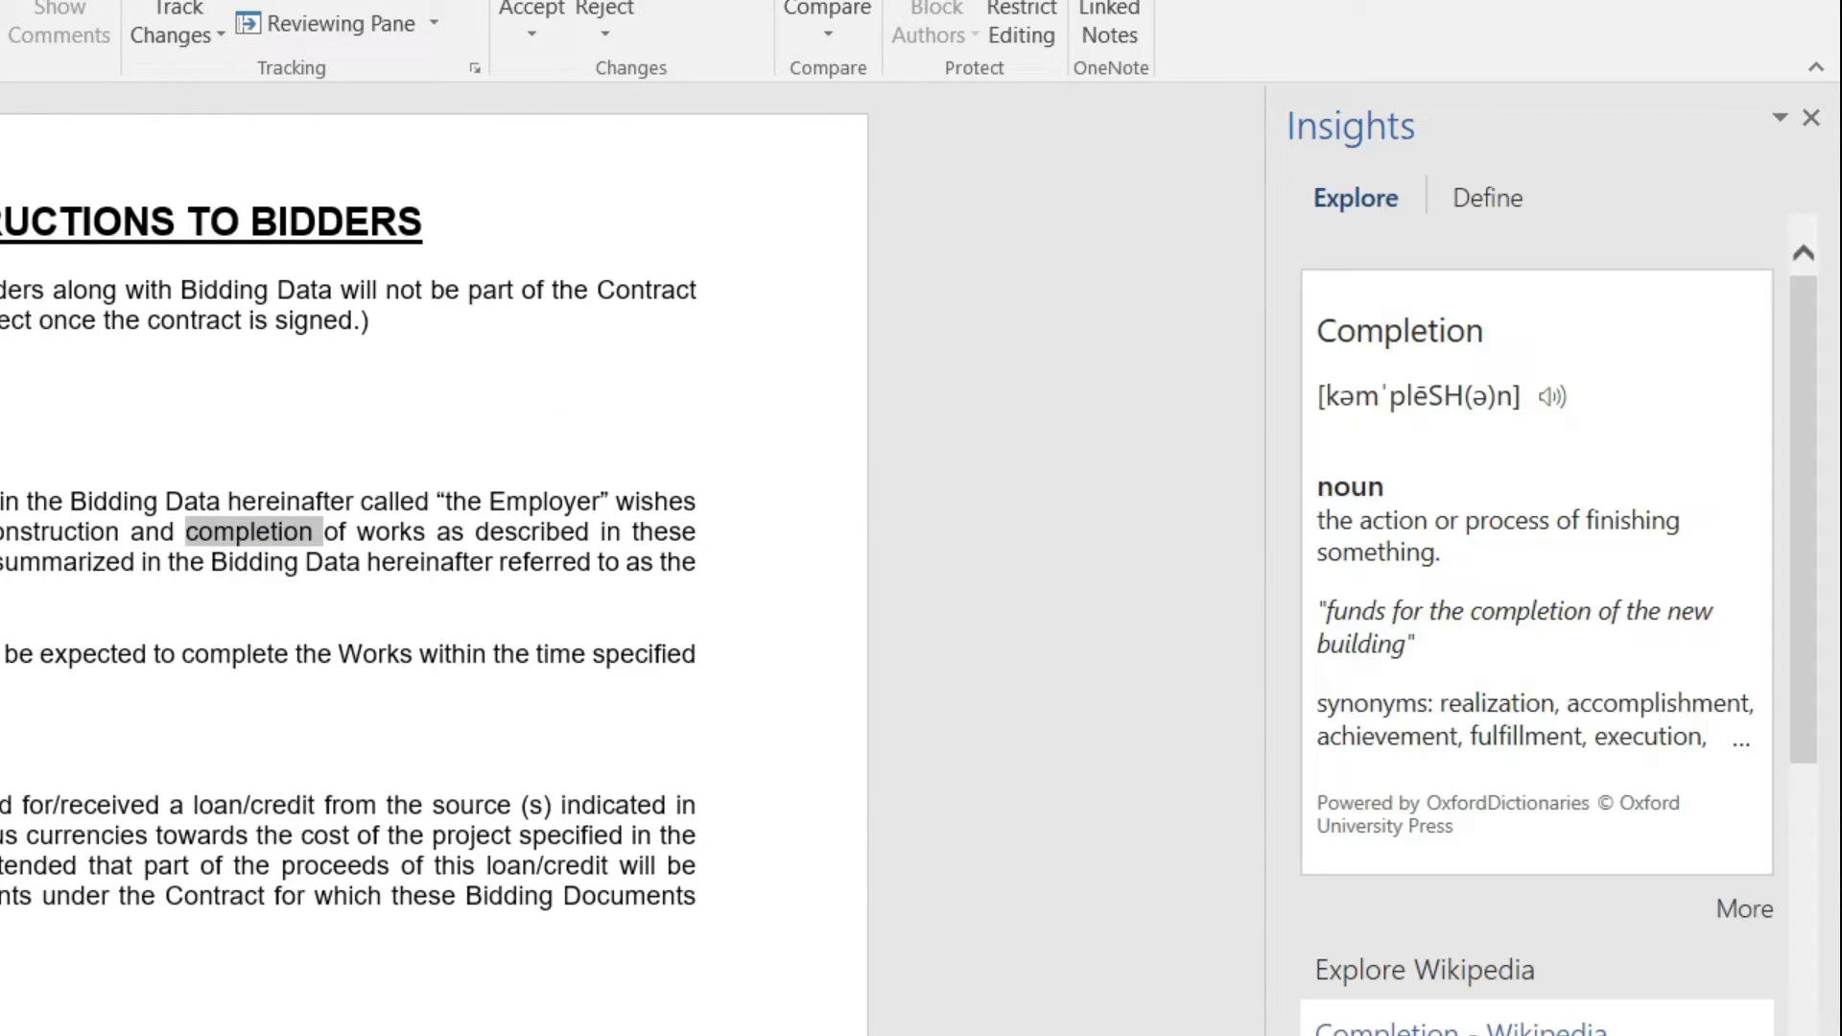
scroll(1334, 743, "down", 6)
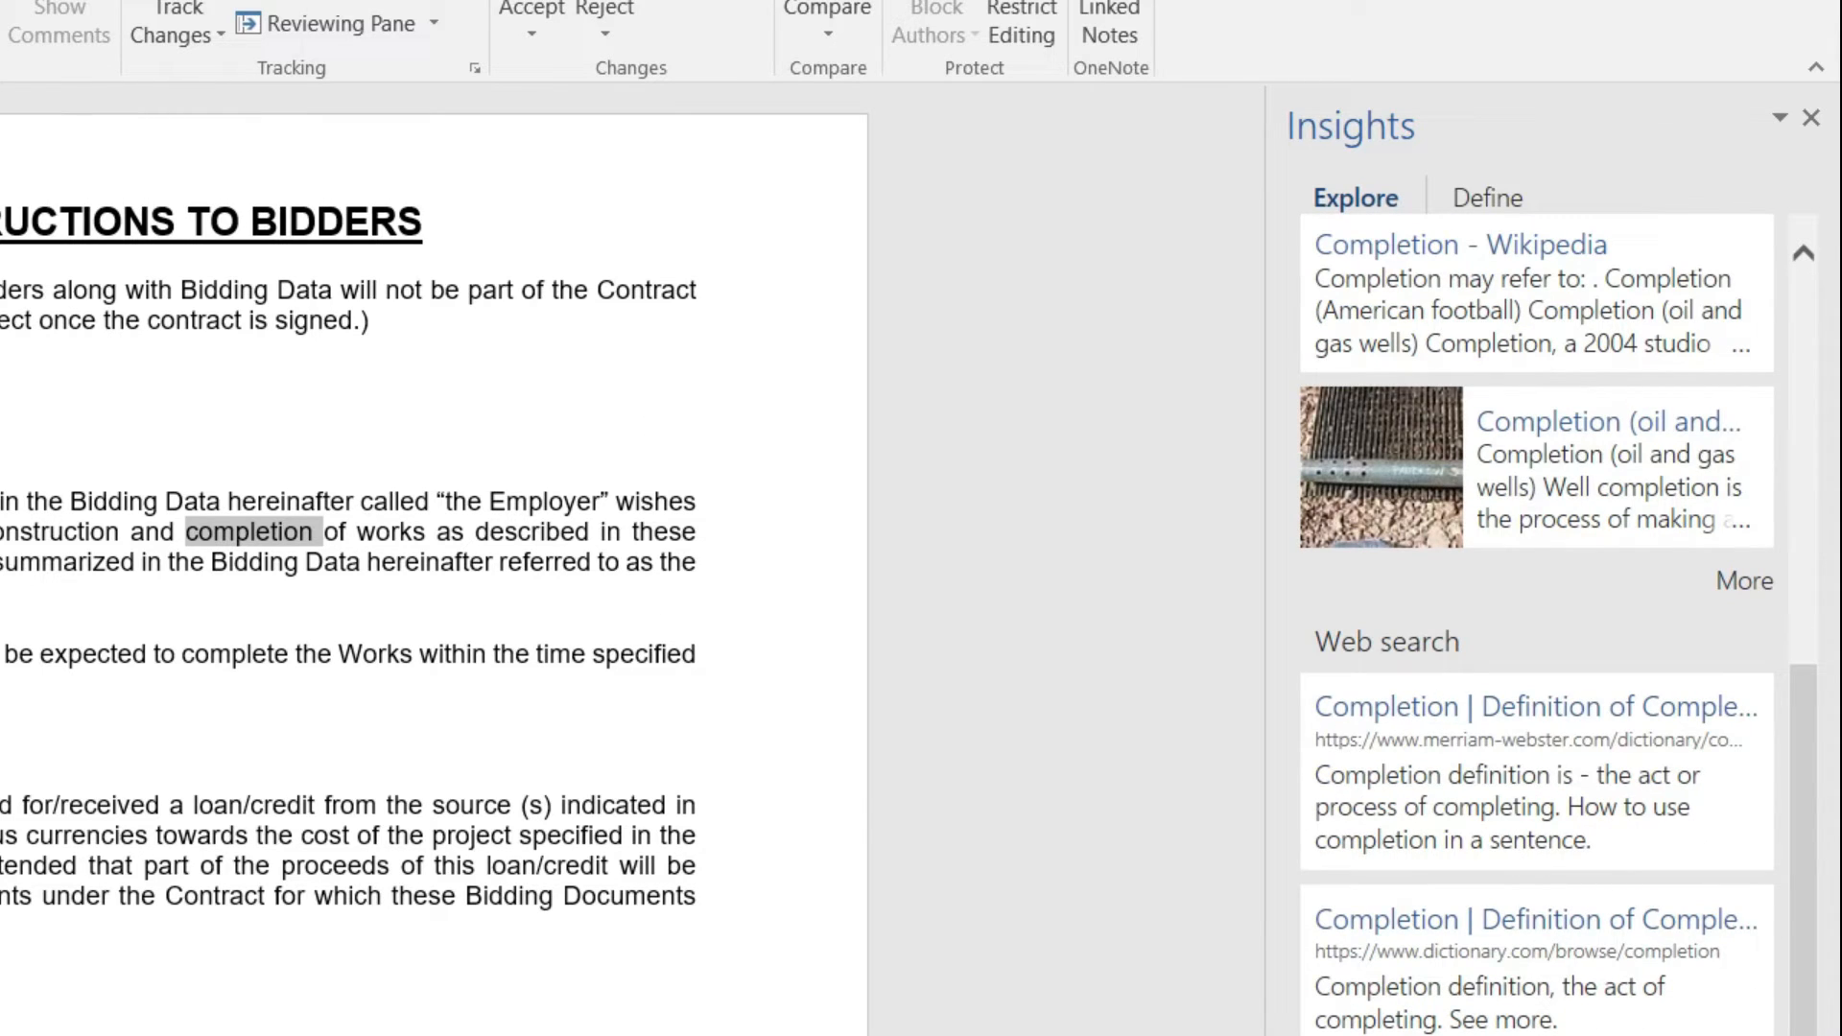
left_click(1744, 1034)
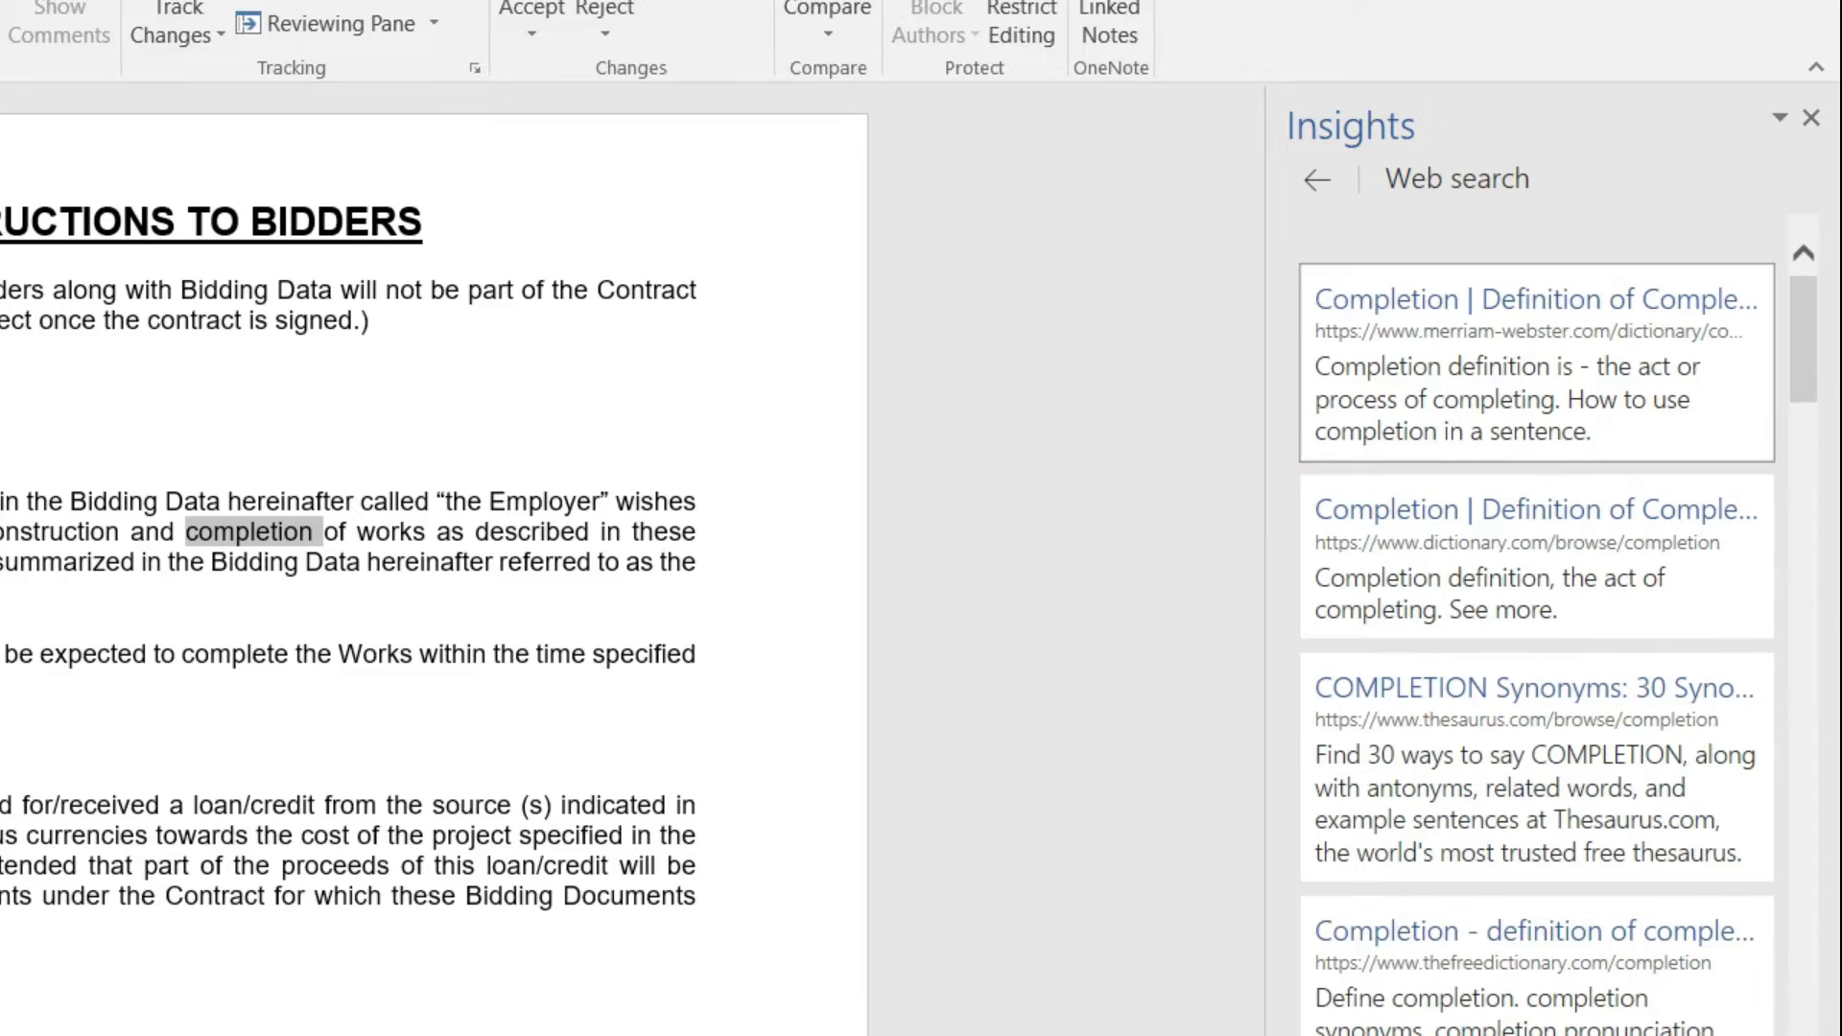
scroll(1670, 734, "down", 15)
scroll(1669, 734, "down", 10)
scroll(1642, 820, "up", 15)
scroll(1642, 820, "up", 15)
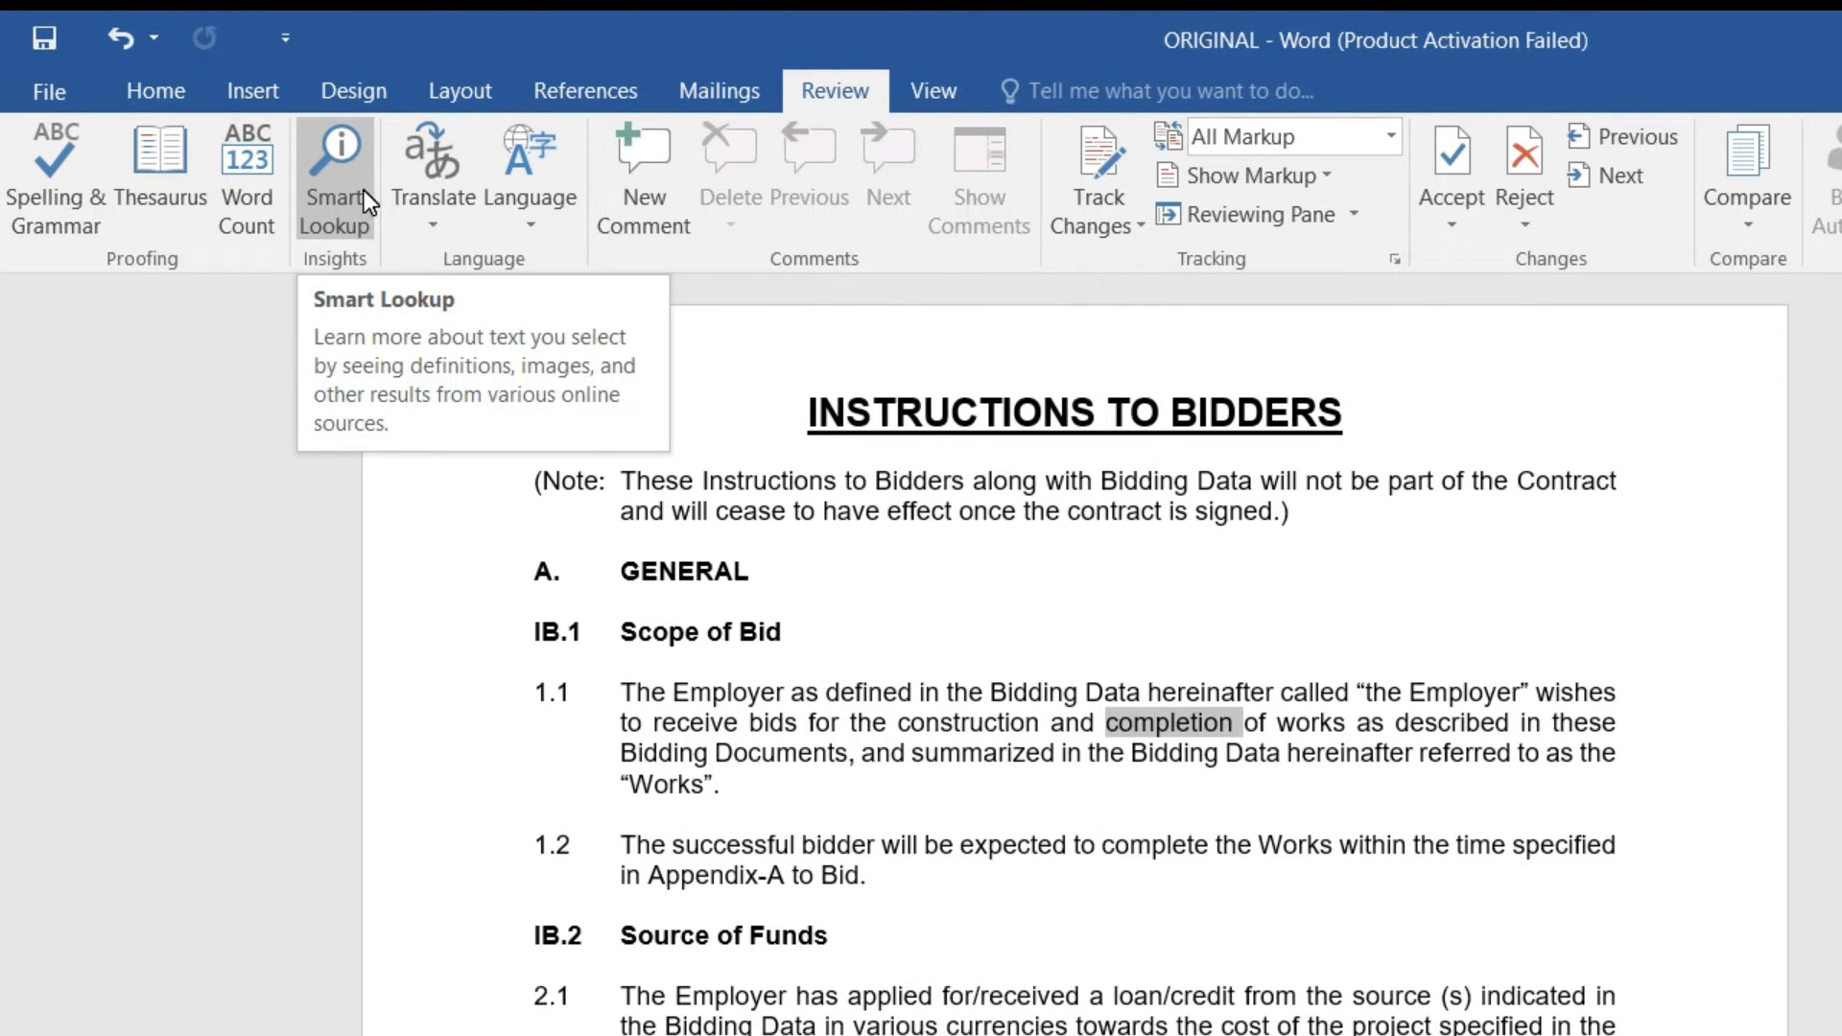
Step: Close the Insights pane for 'completion', clear the selection, and display the Translate options
left_click(364, 190)
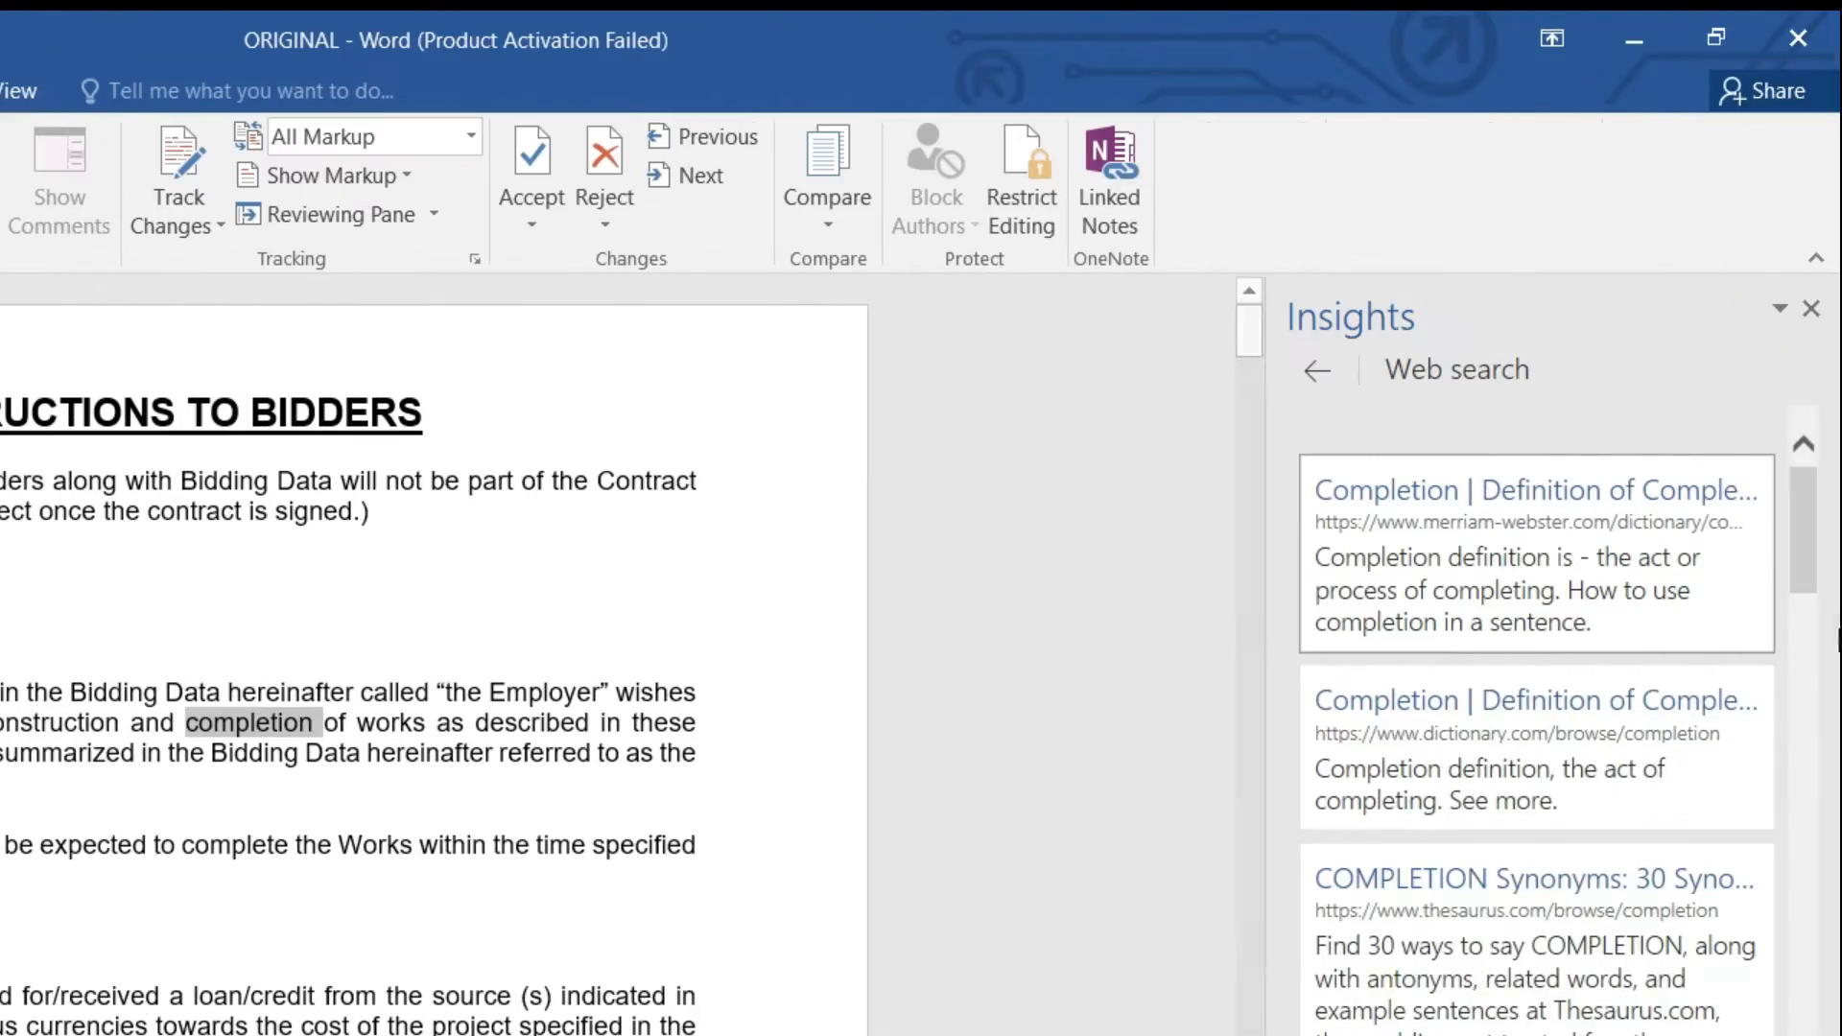
left_click(1810, 307)
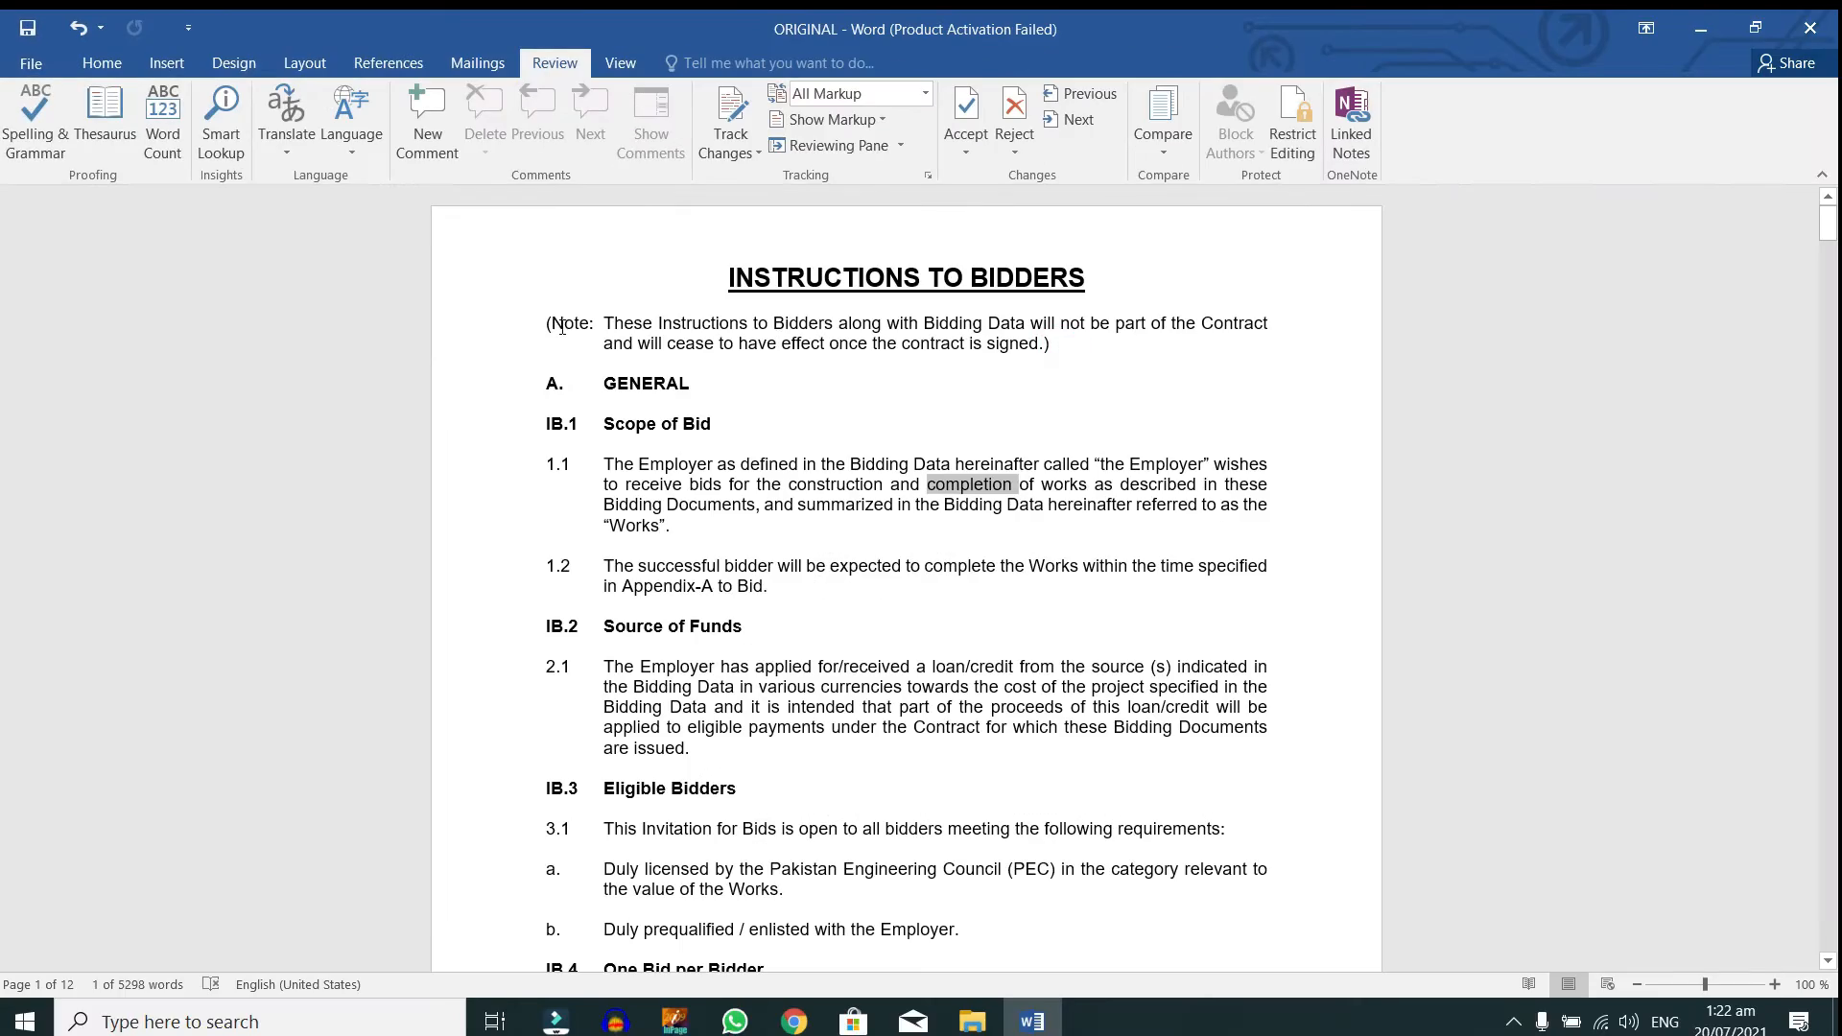
left_click(845, 484)
left_click(636, 326)
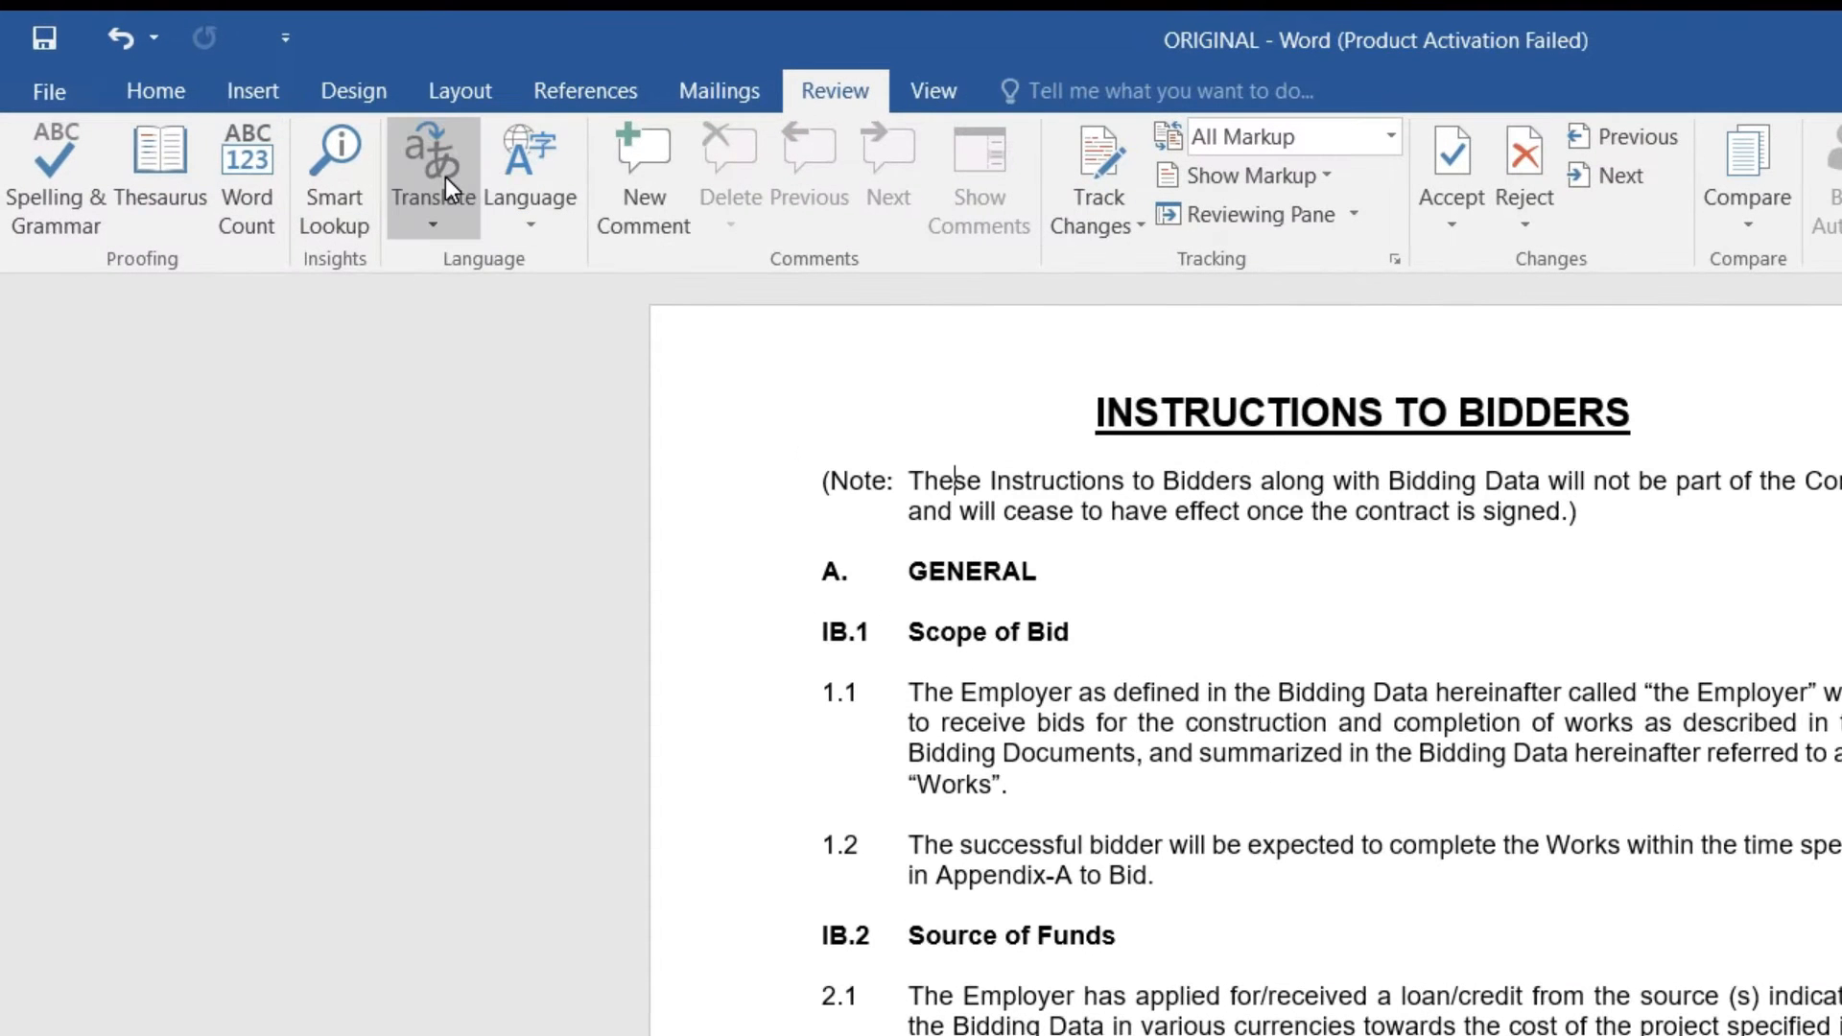
left_click(296, 120)
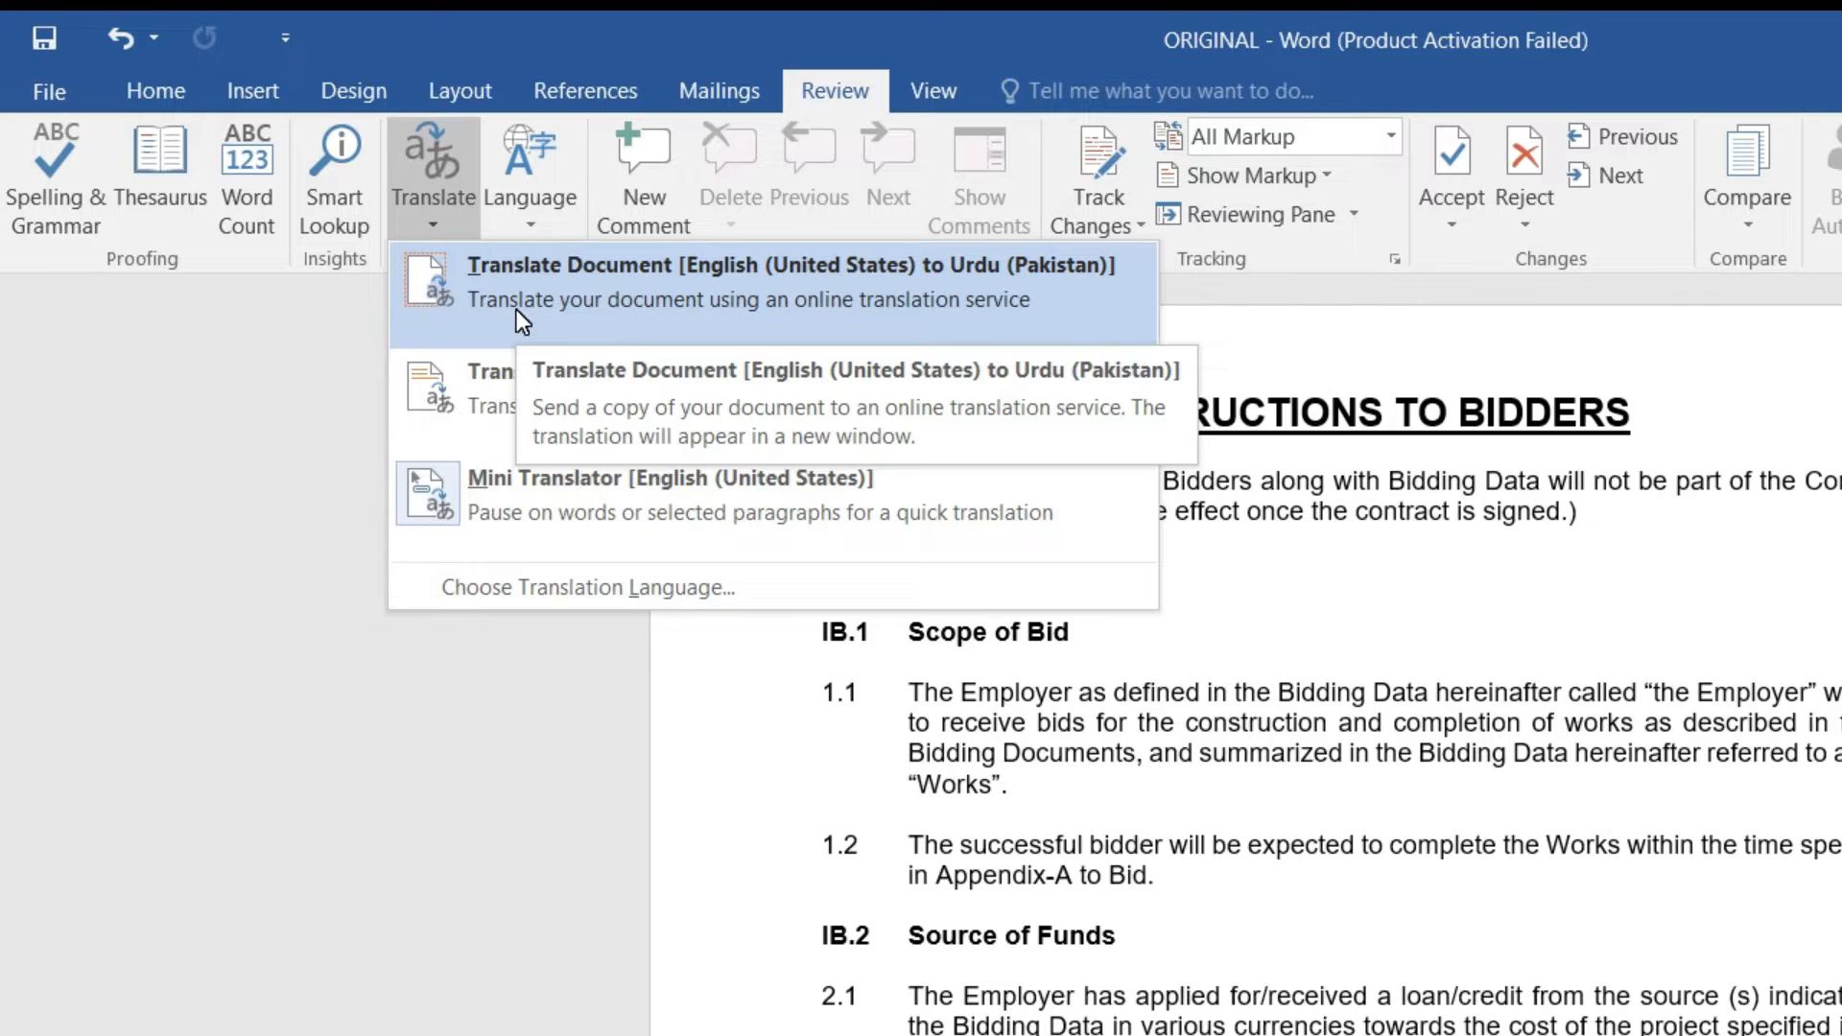
Step: Send the whole document for English-to-Urdu translation, turning off the future warning
left_click(516, 309)
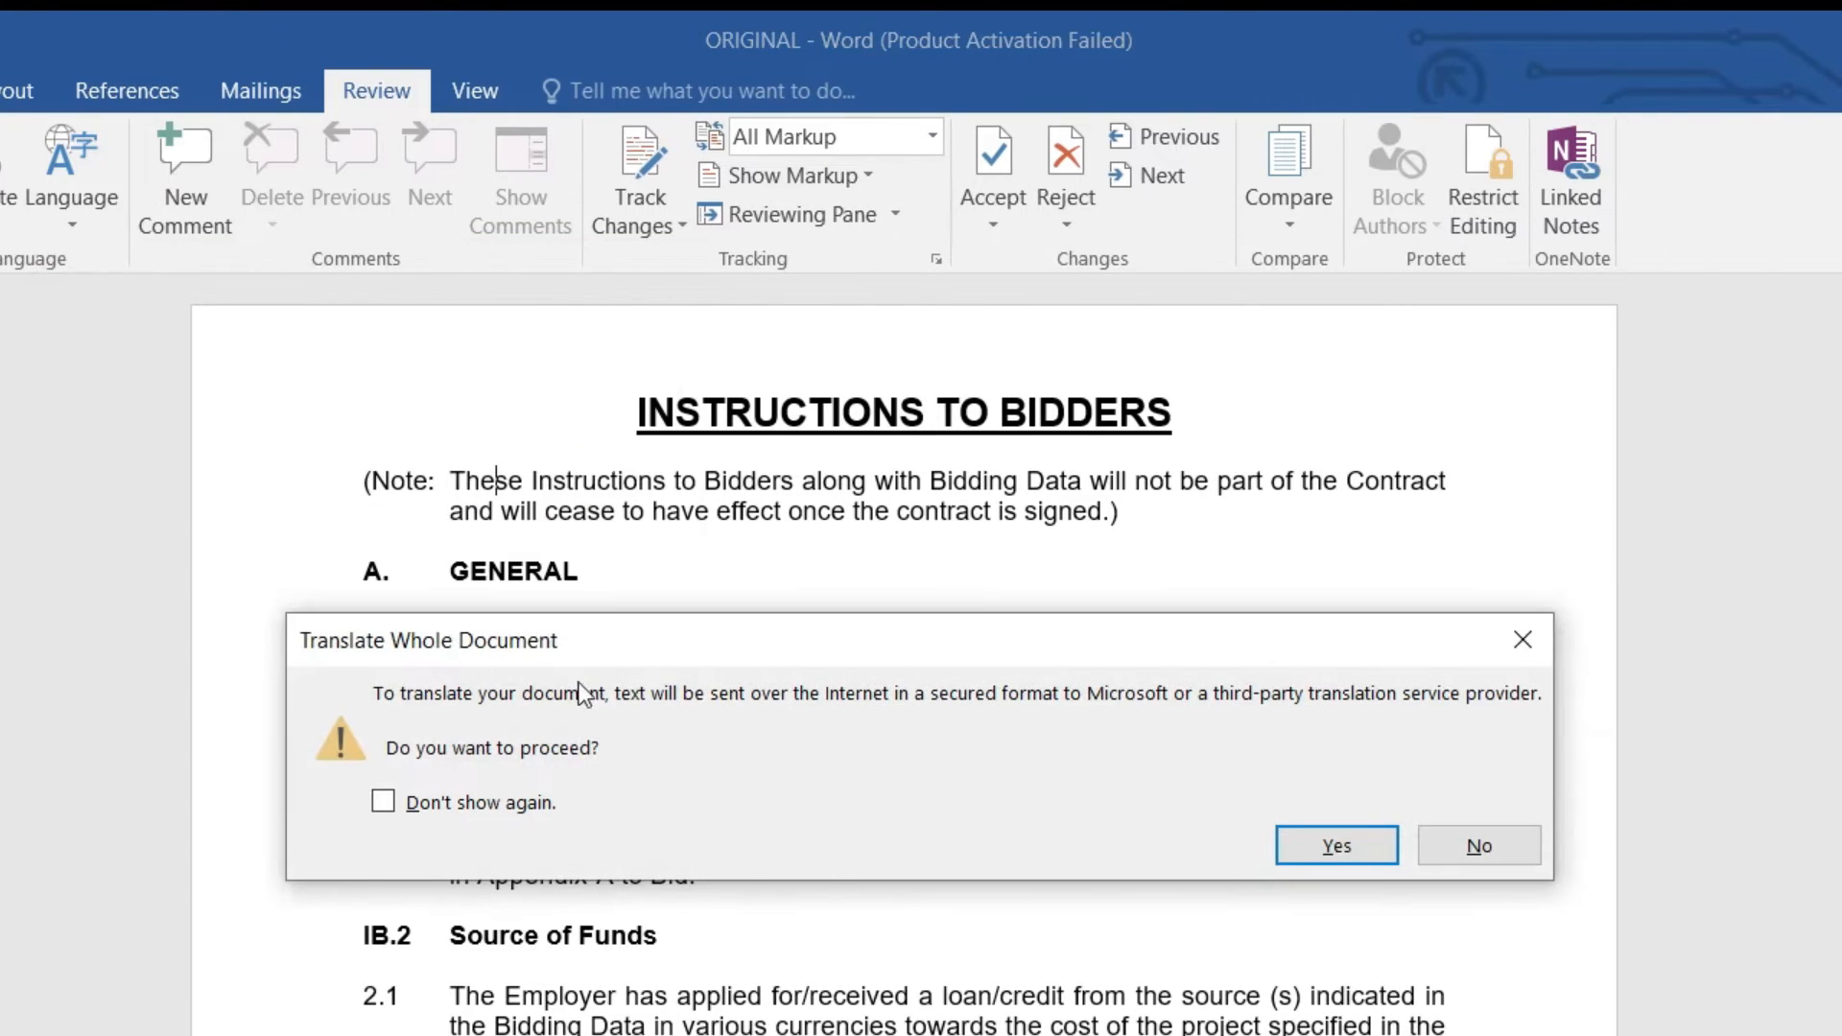
left_click(475, 804)
left_click(1329, 837)
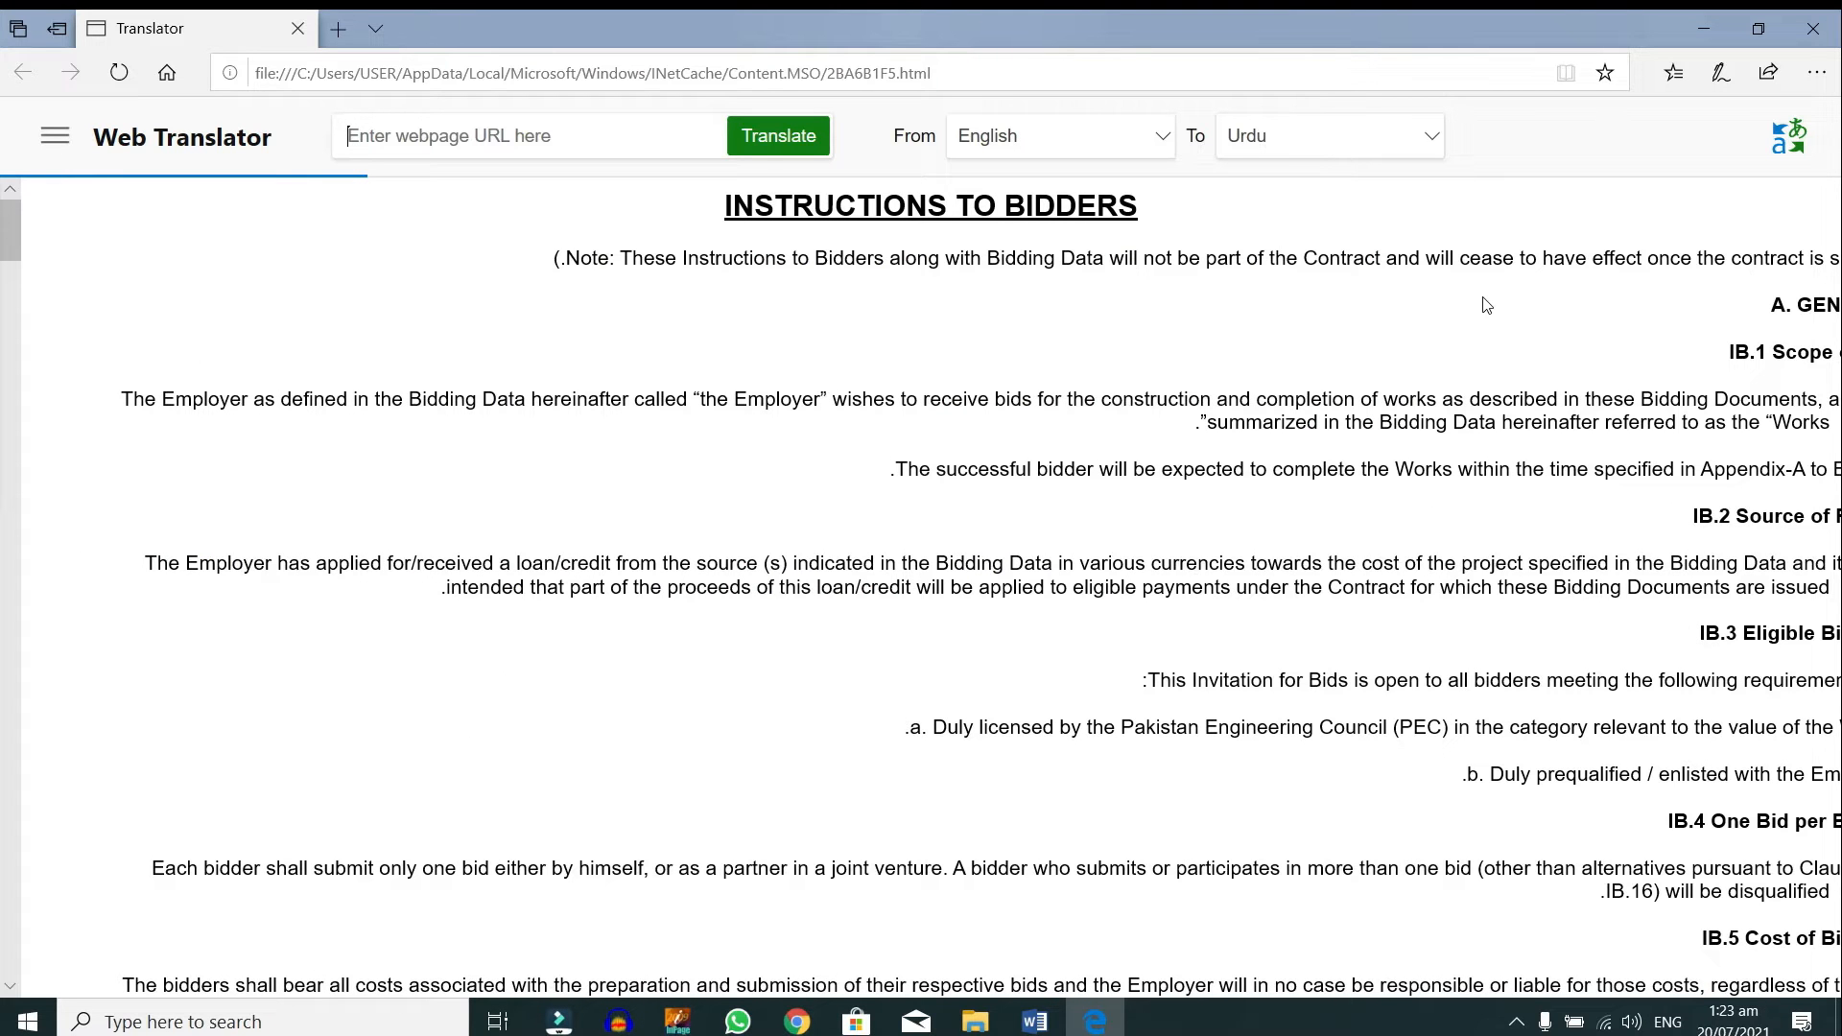
mouse_move(1164, 269)
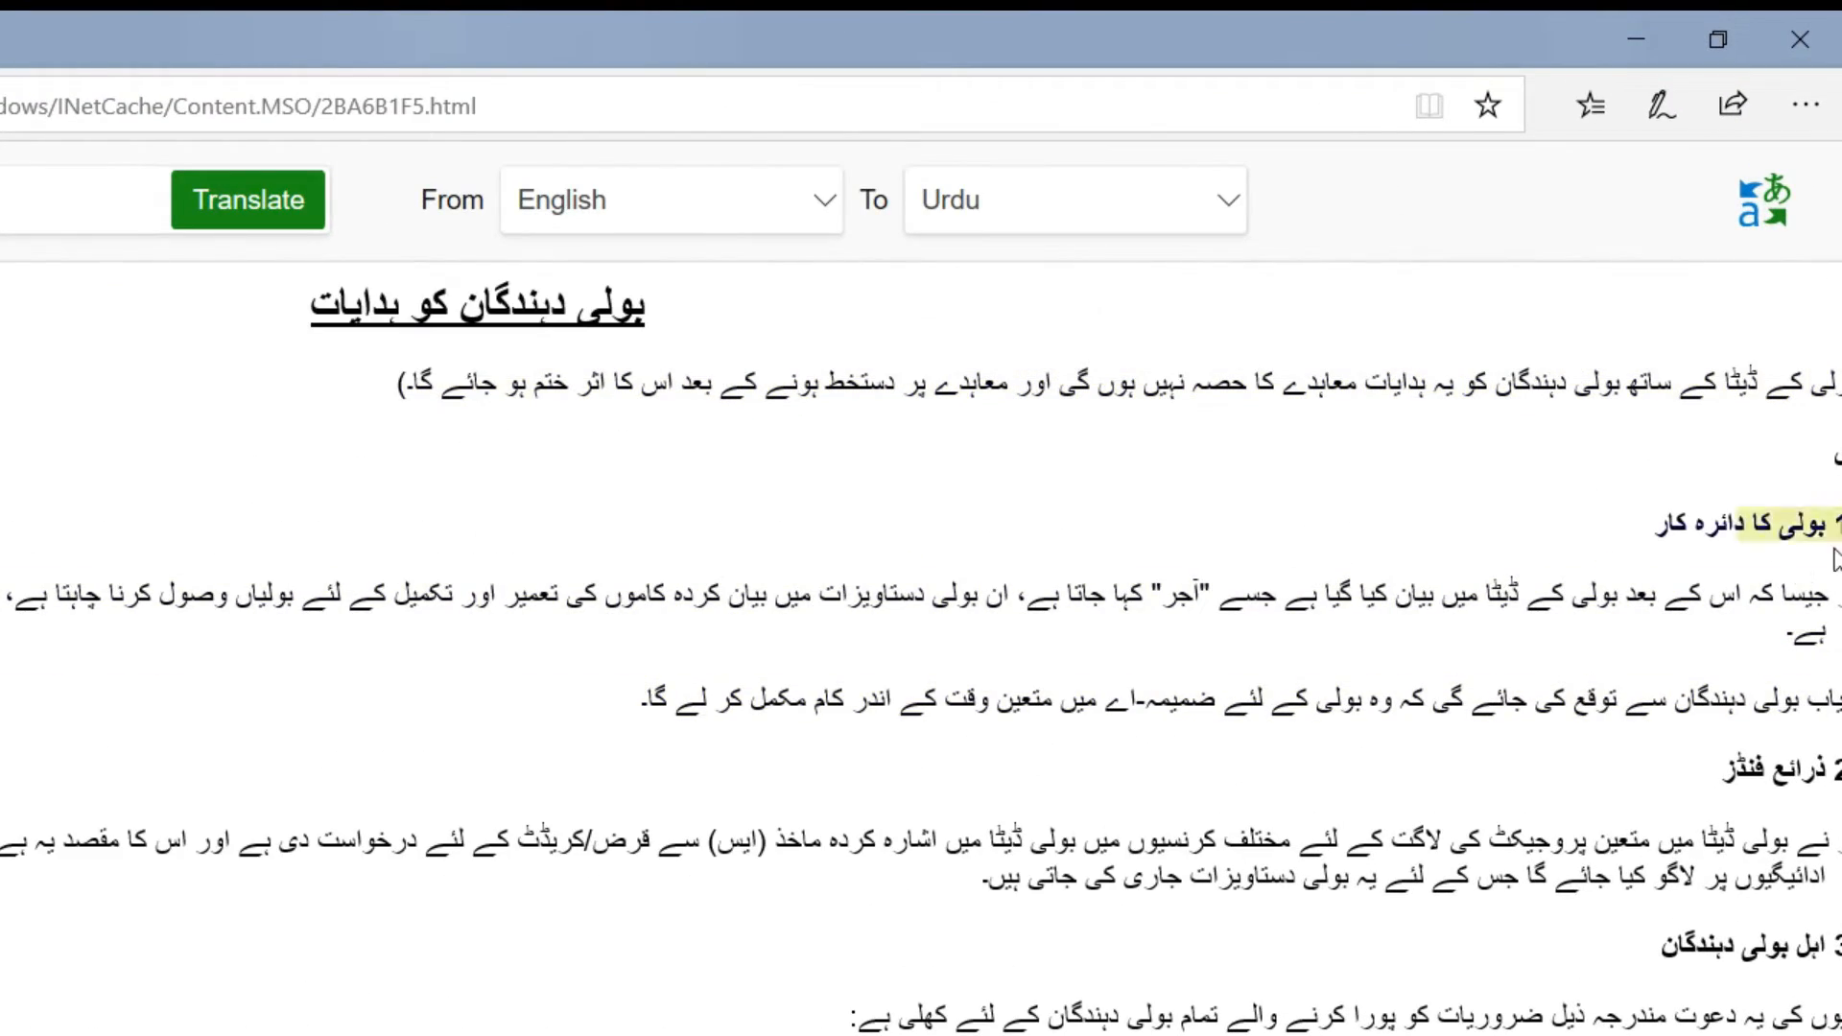
scroll(1751, 484, "down", 5)
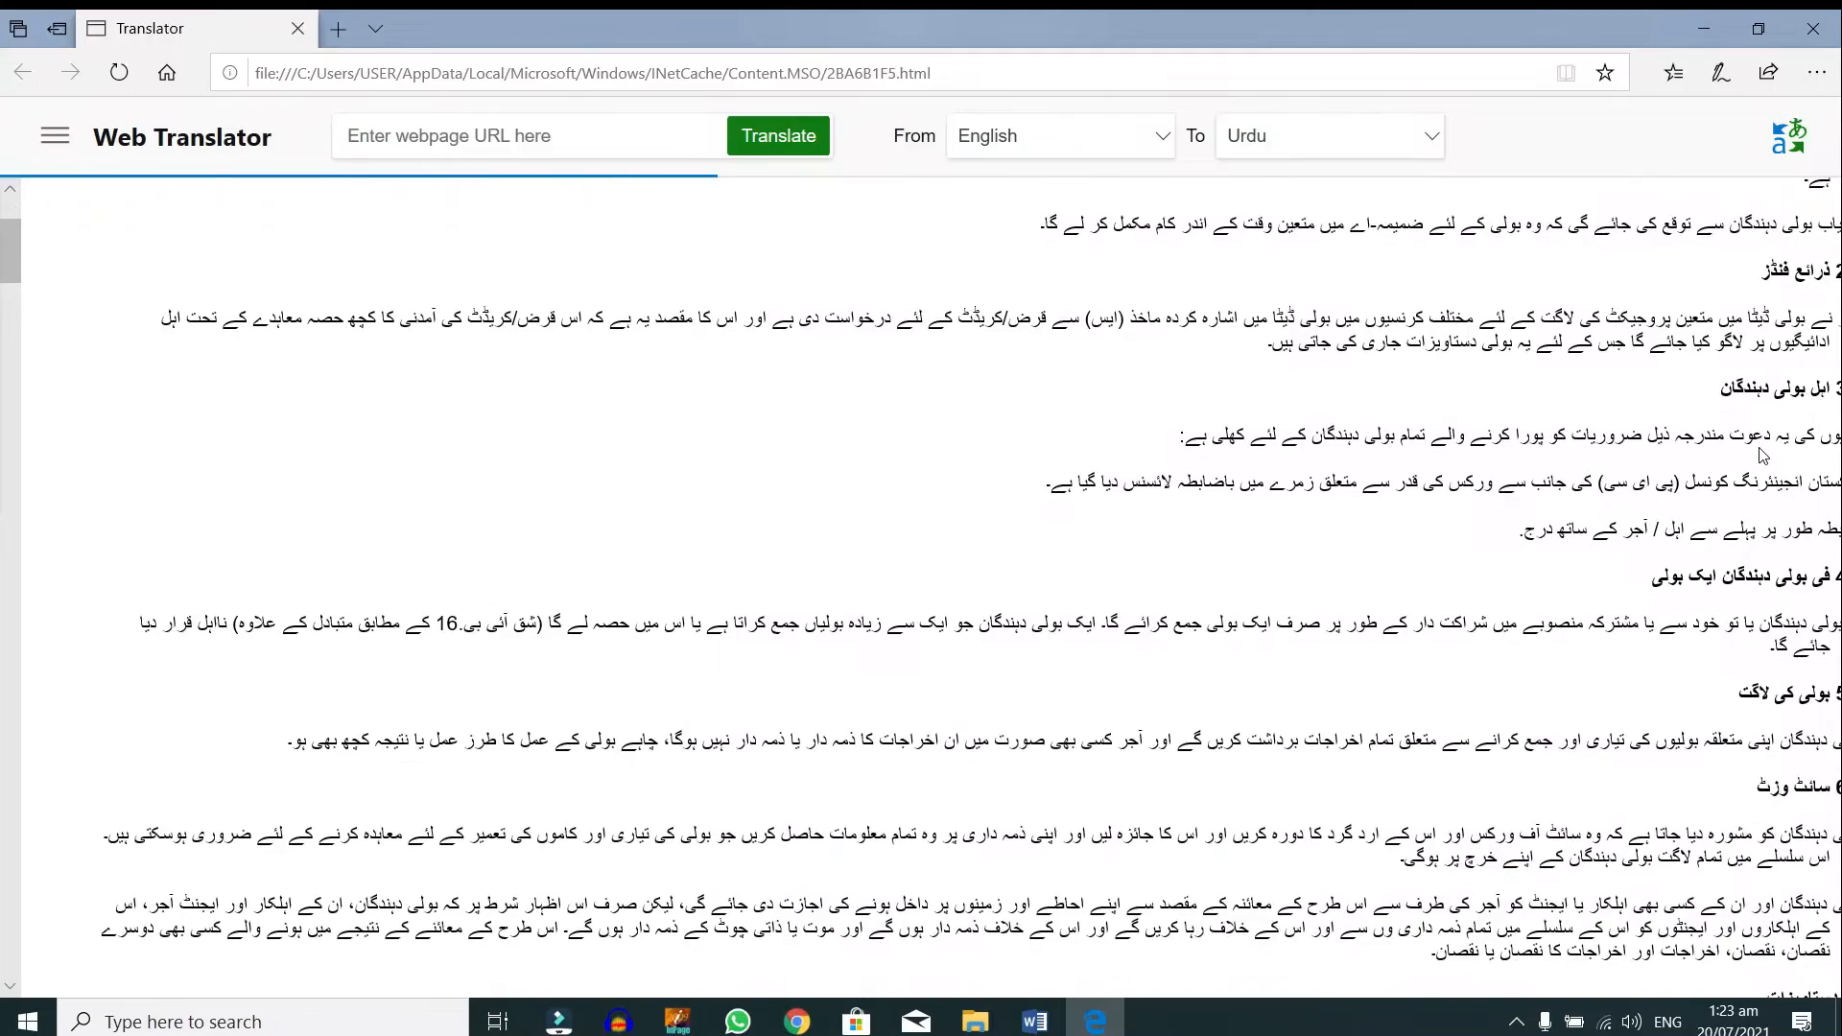
scroll(1761, 446, "down", 8)
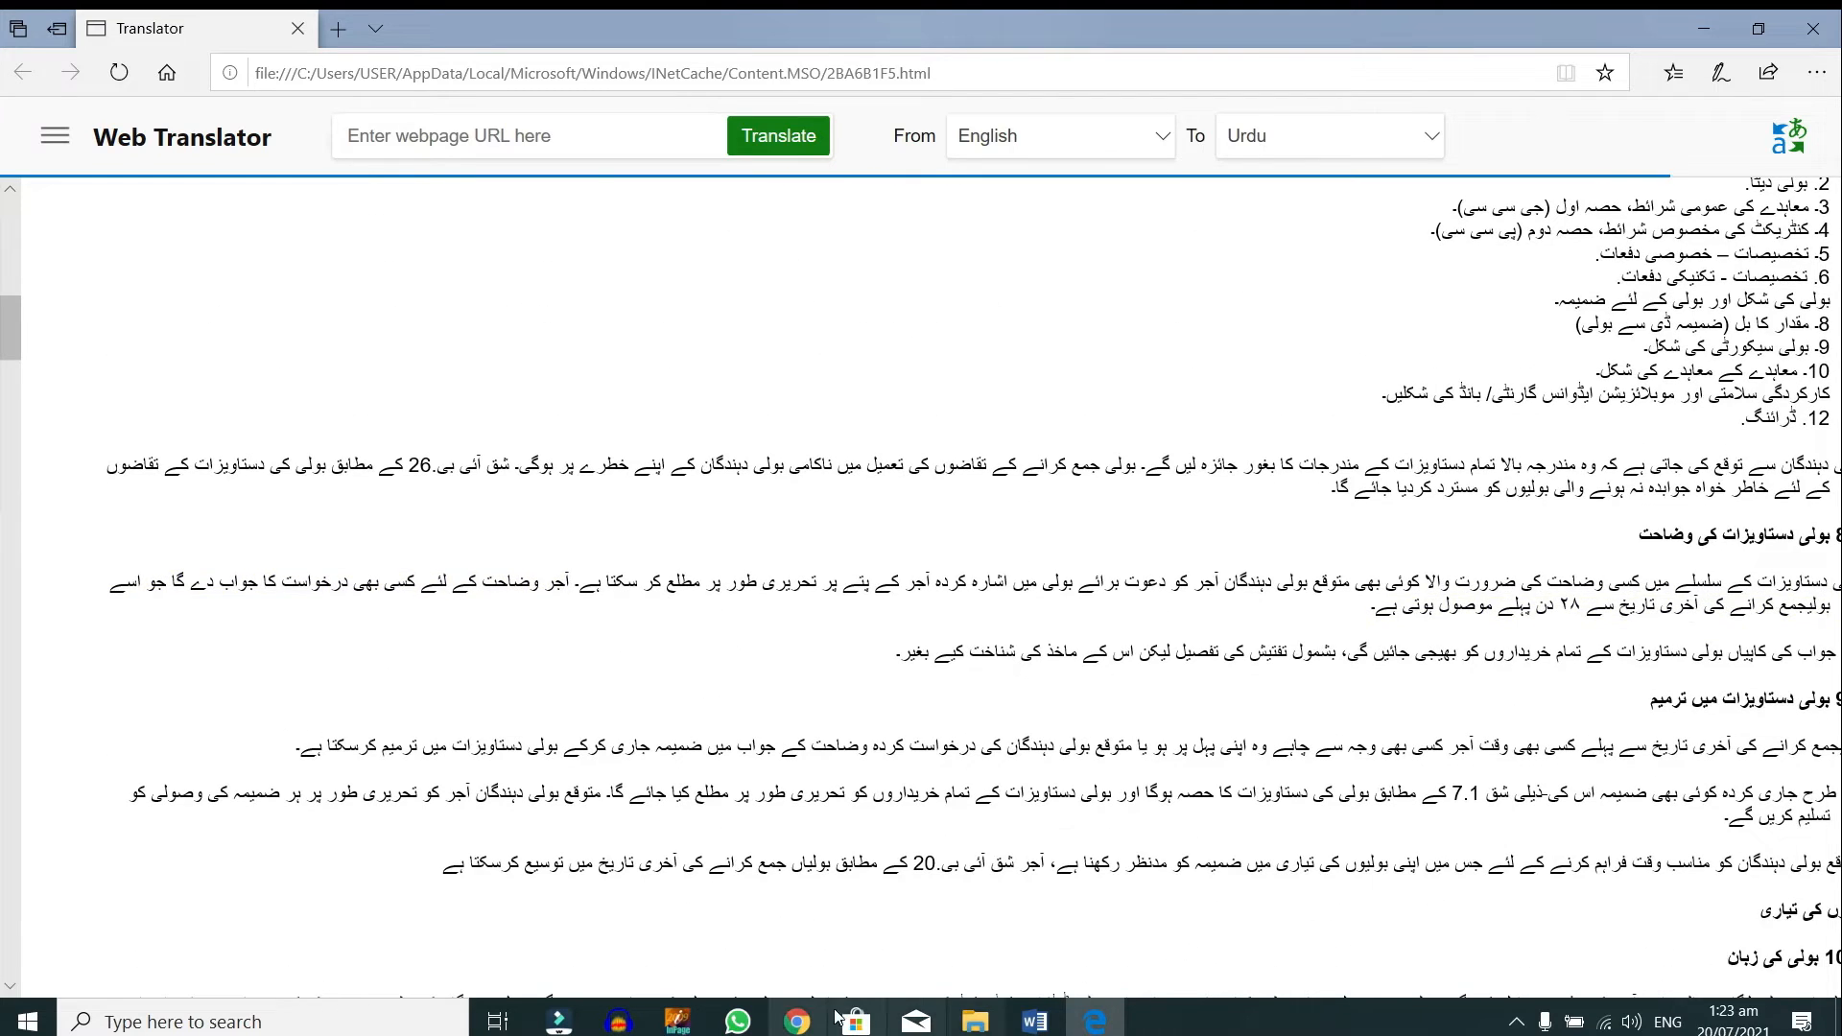
left_click(1036, 1023)
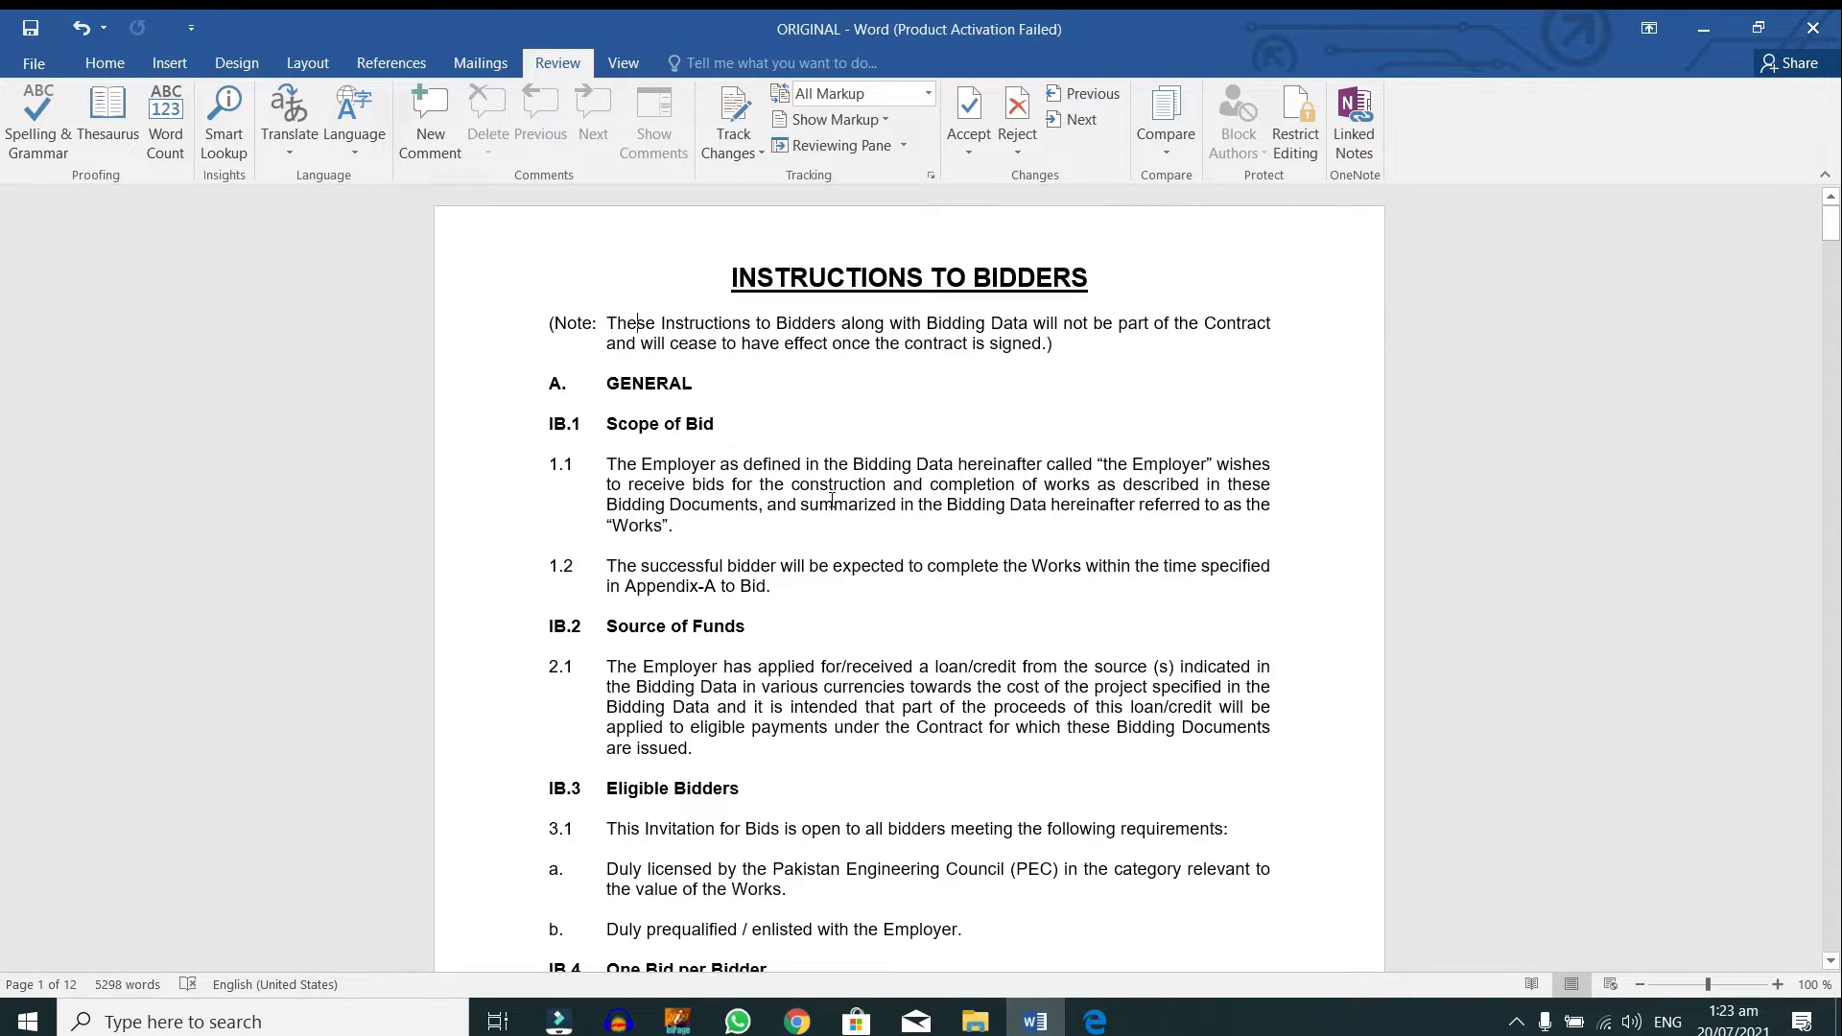
left_click(1094, 1023)
scroll(1619, 681, "up", 13)
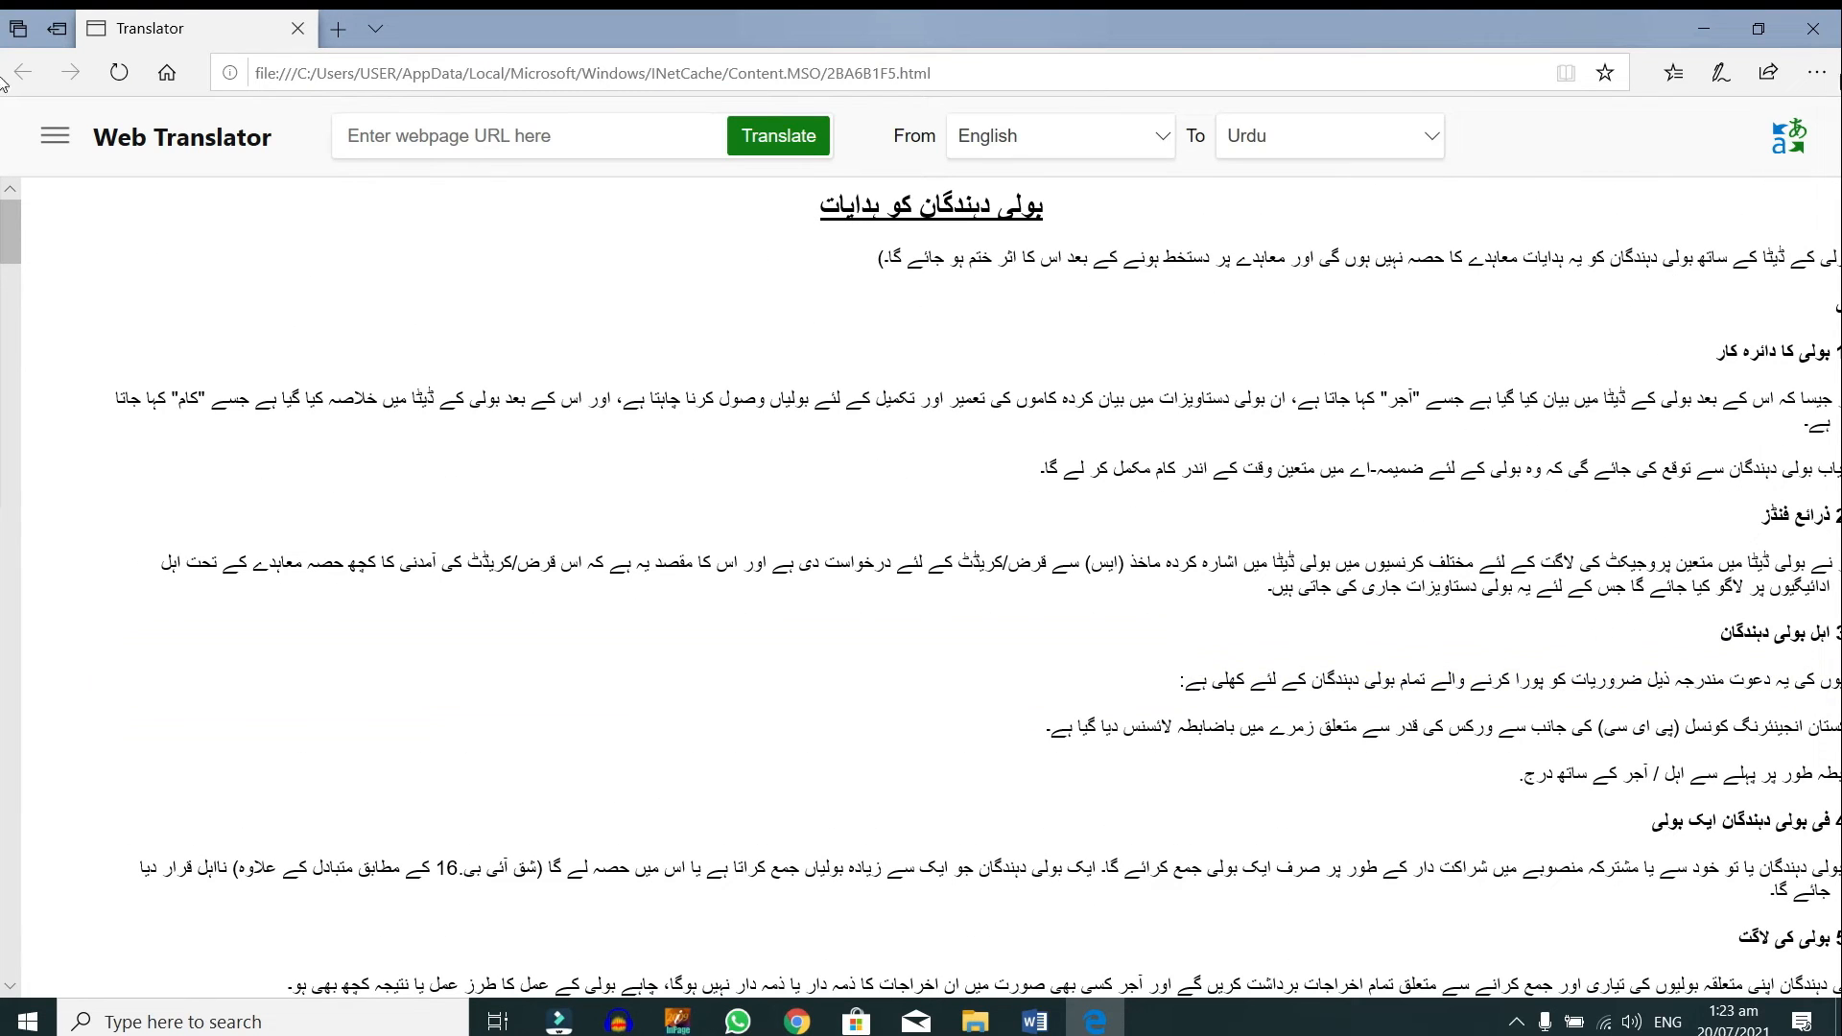
left_click(1813, 28)
left_click(772, 384)
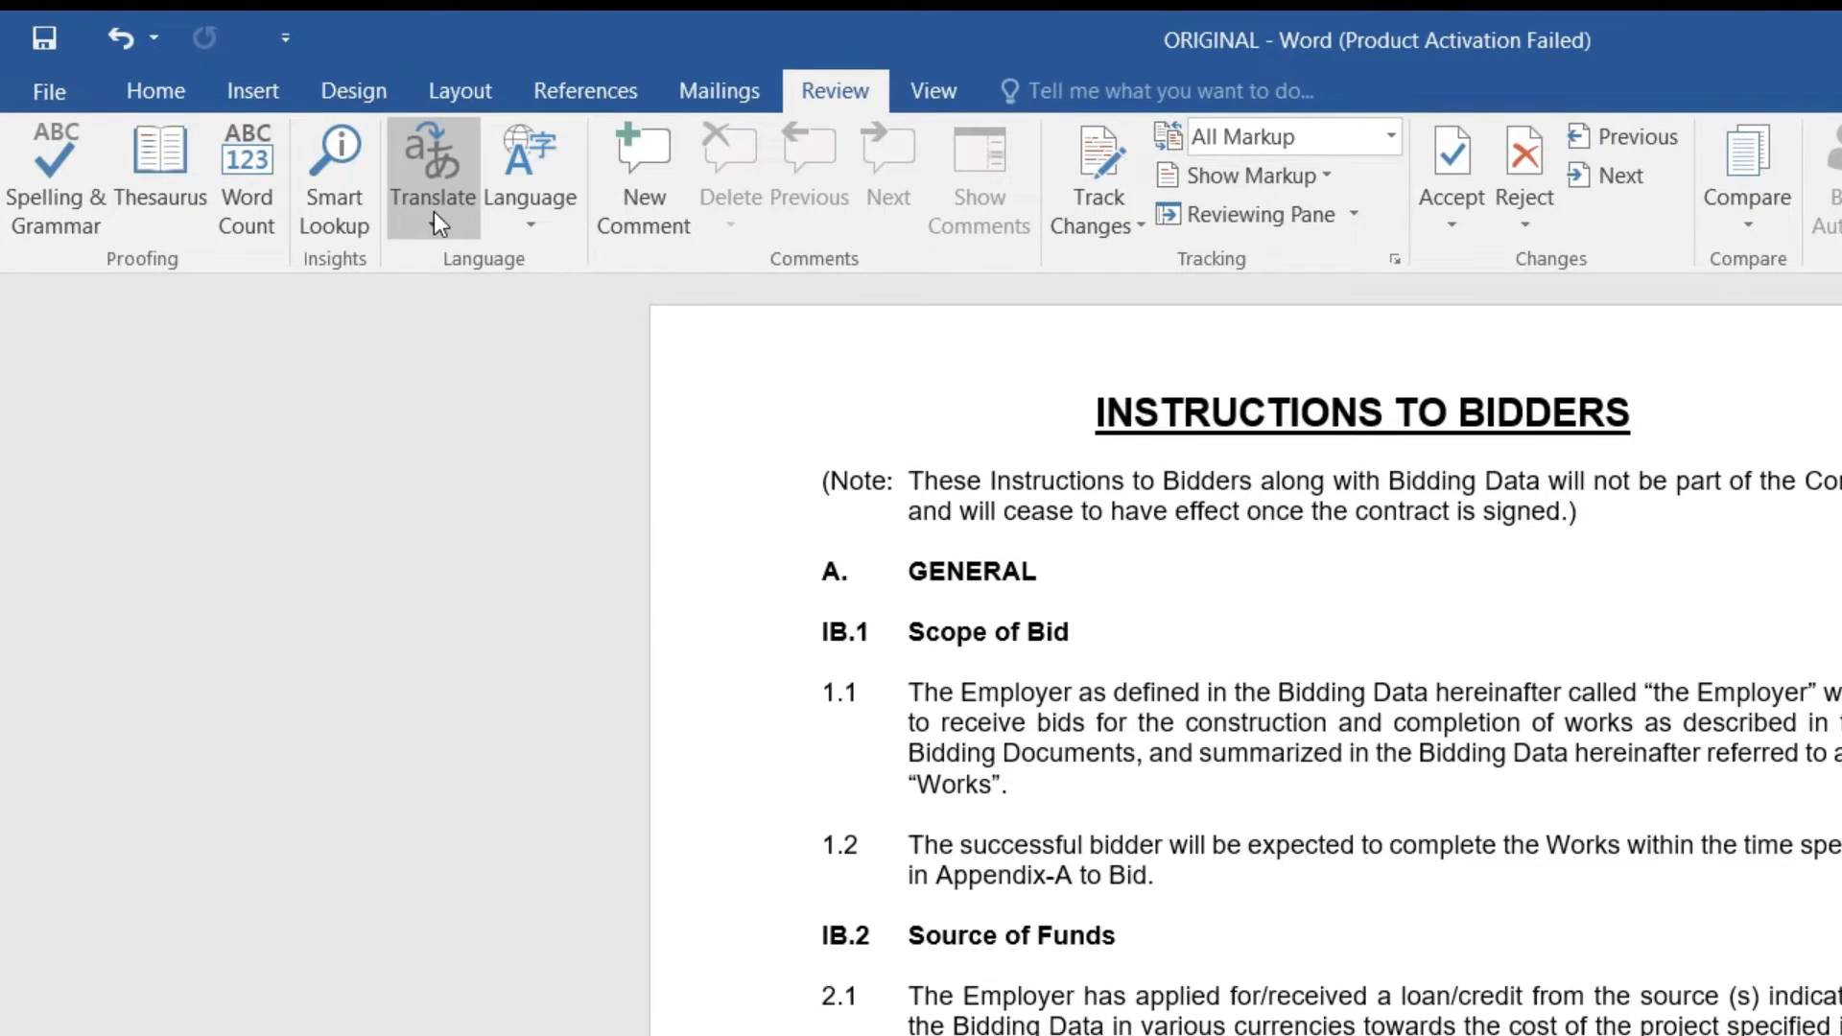
Step: Select the Note paragraph and translate it into Urdu with Translate Selected Text
left_click(289, 142)
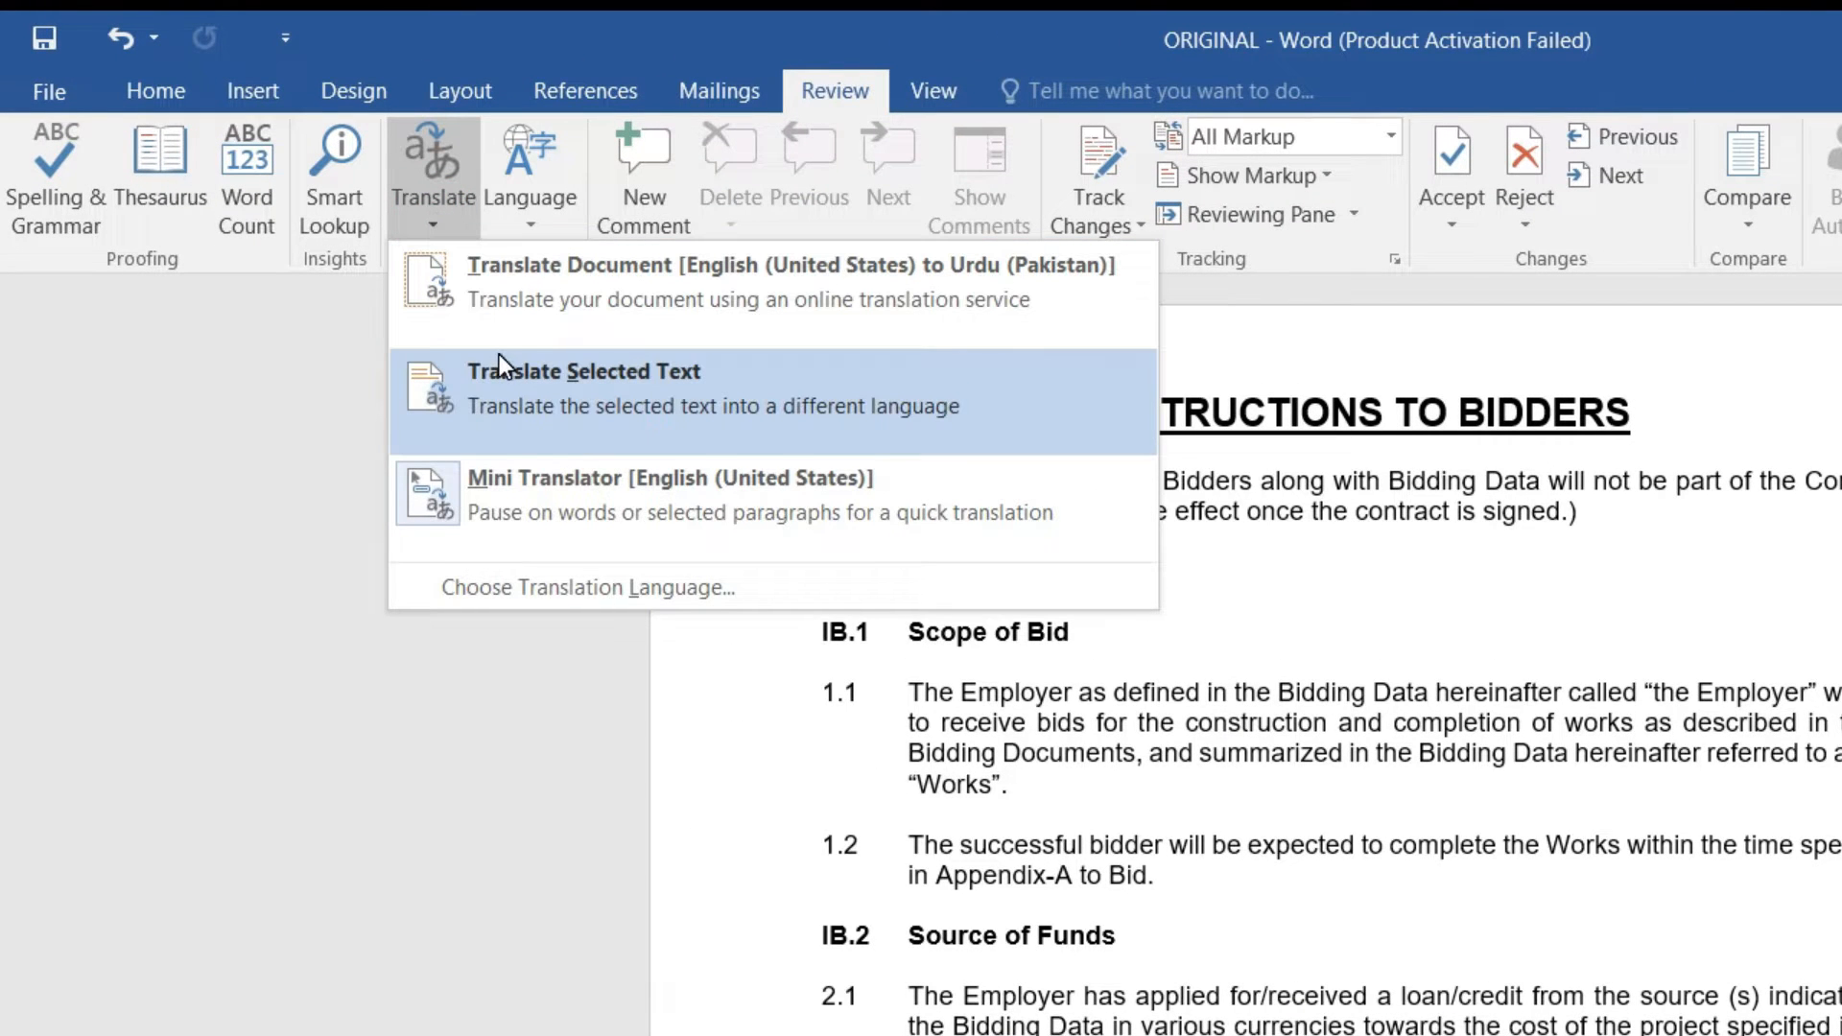
left_click(1660, 484)
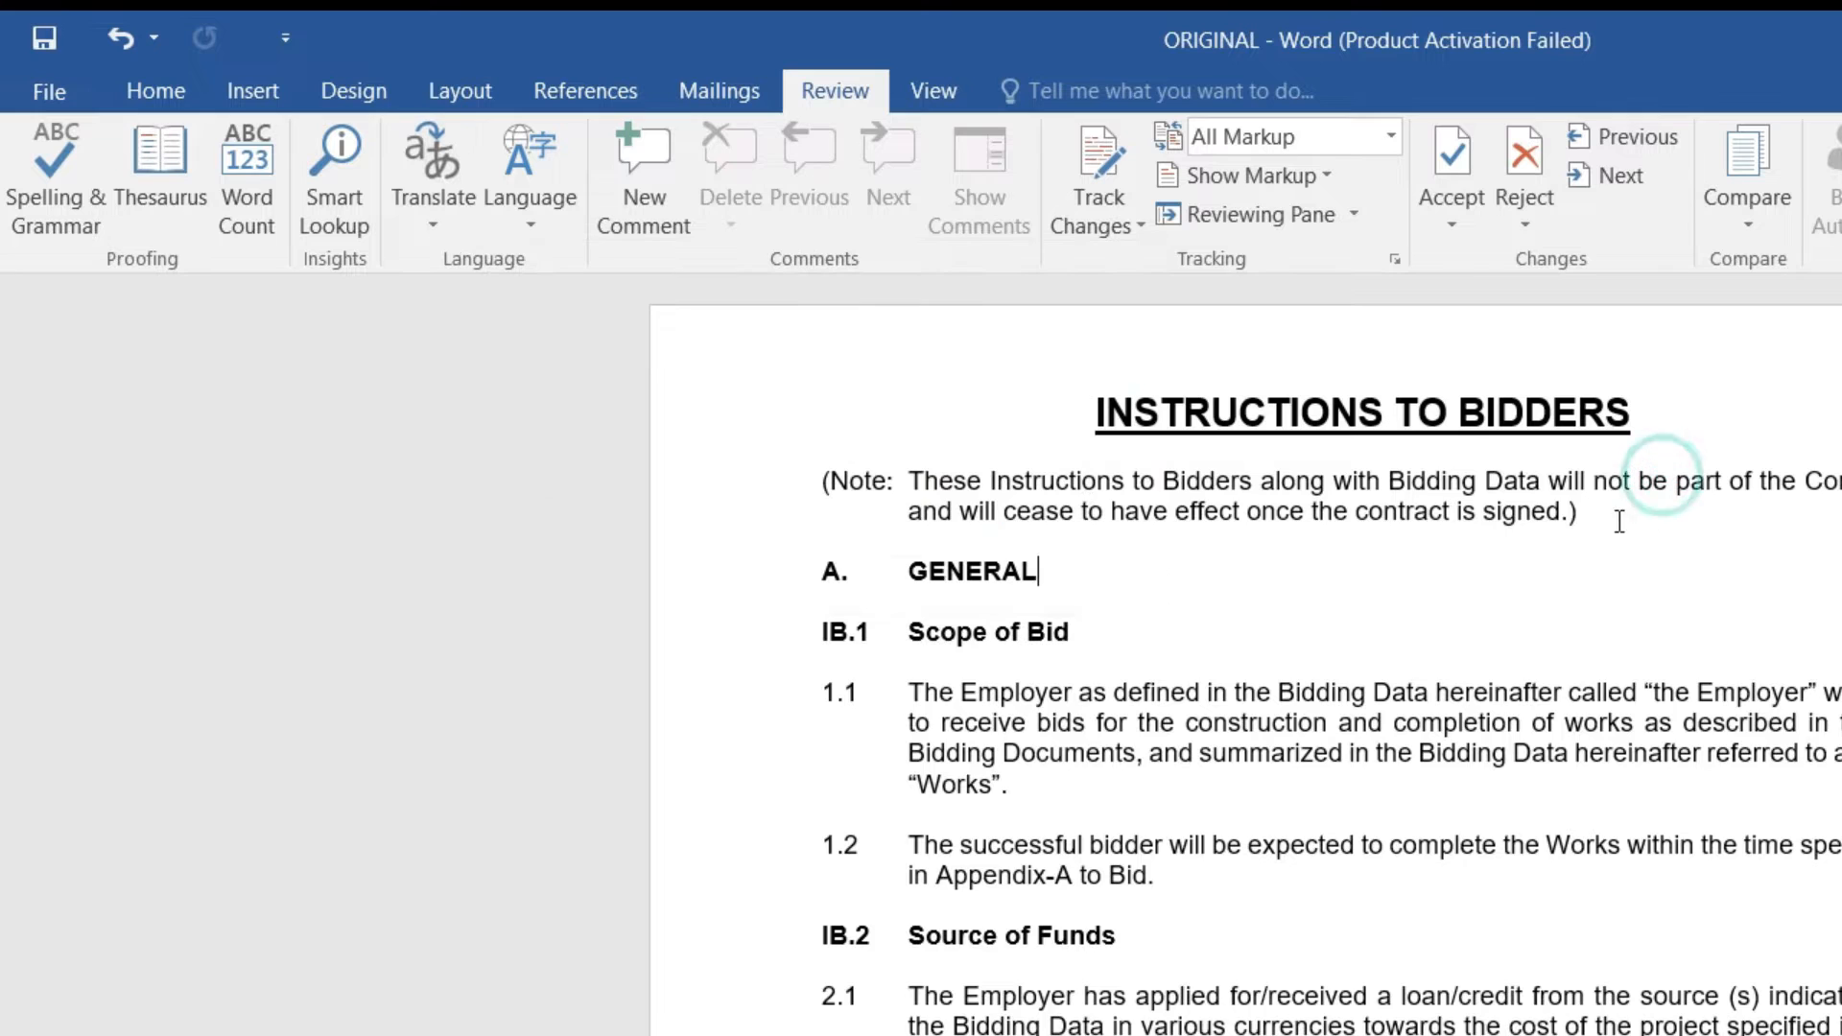
left_click_drag(837, 506, 765, 485)
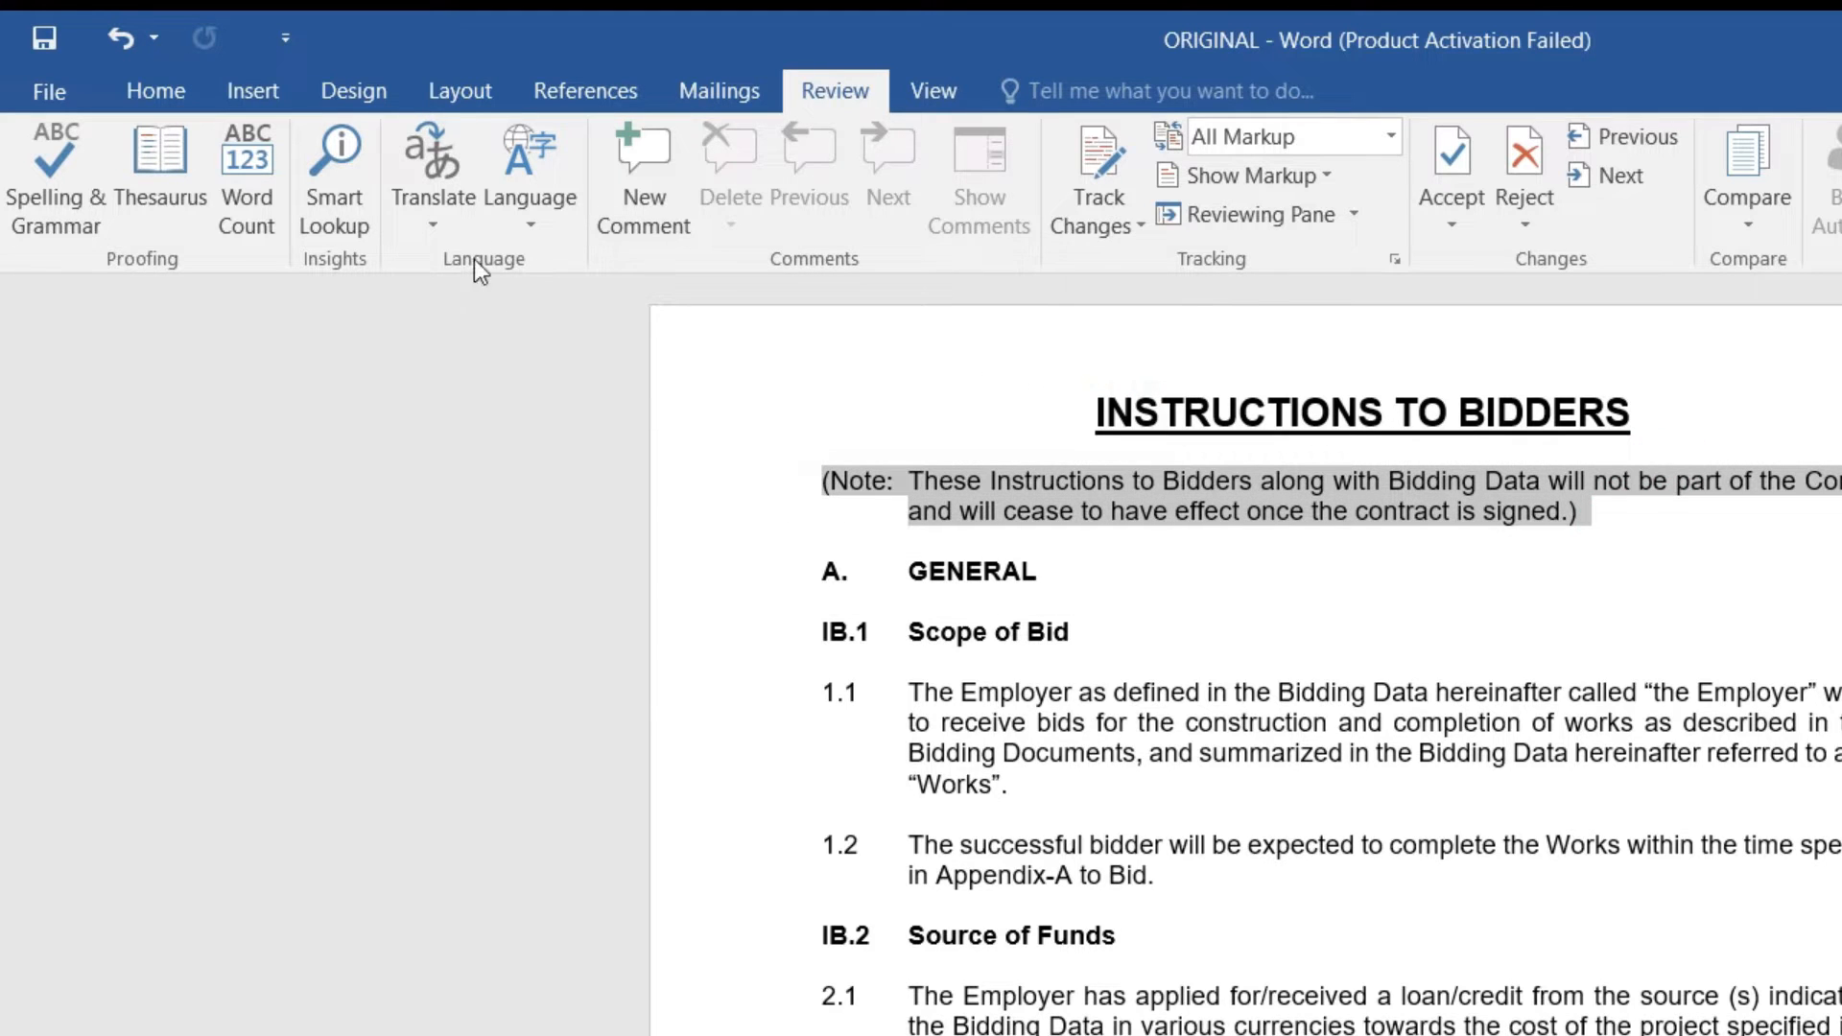
left_click(445, 202)
left_click(462, 384)
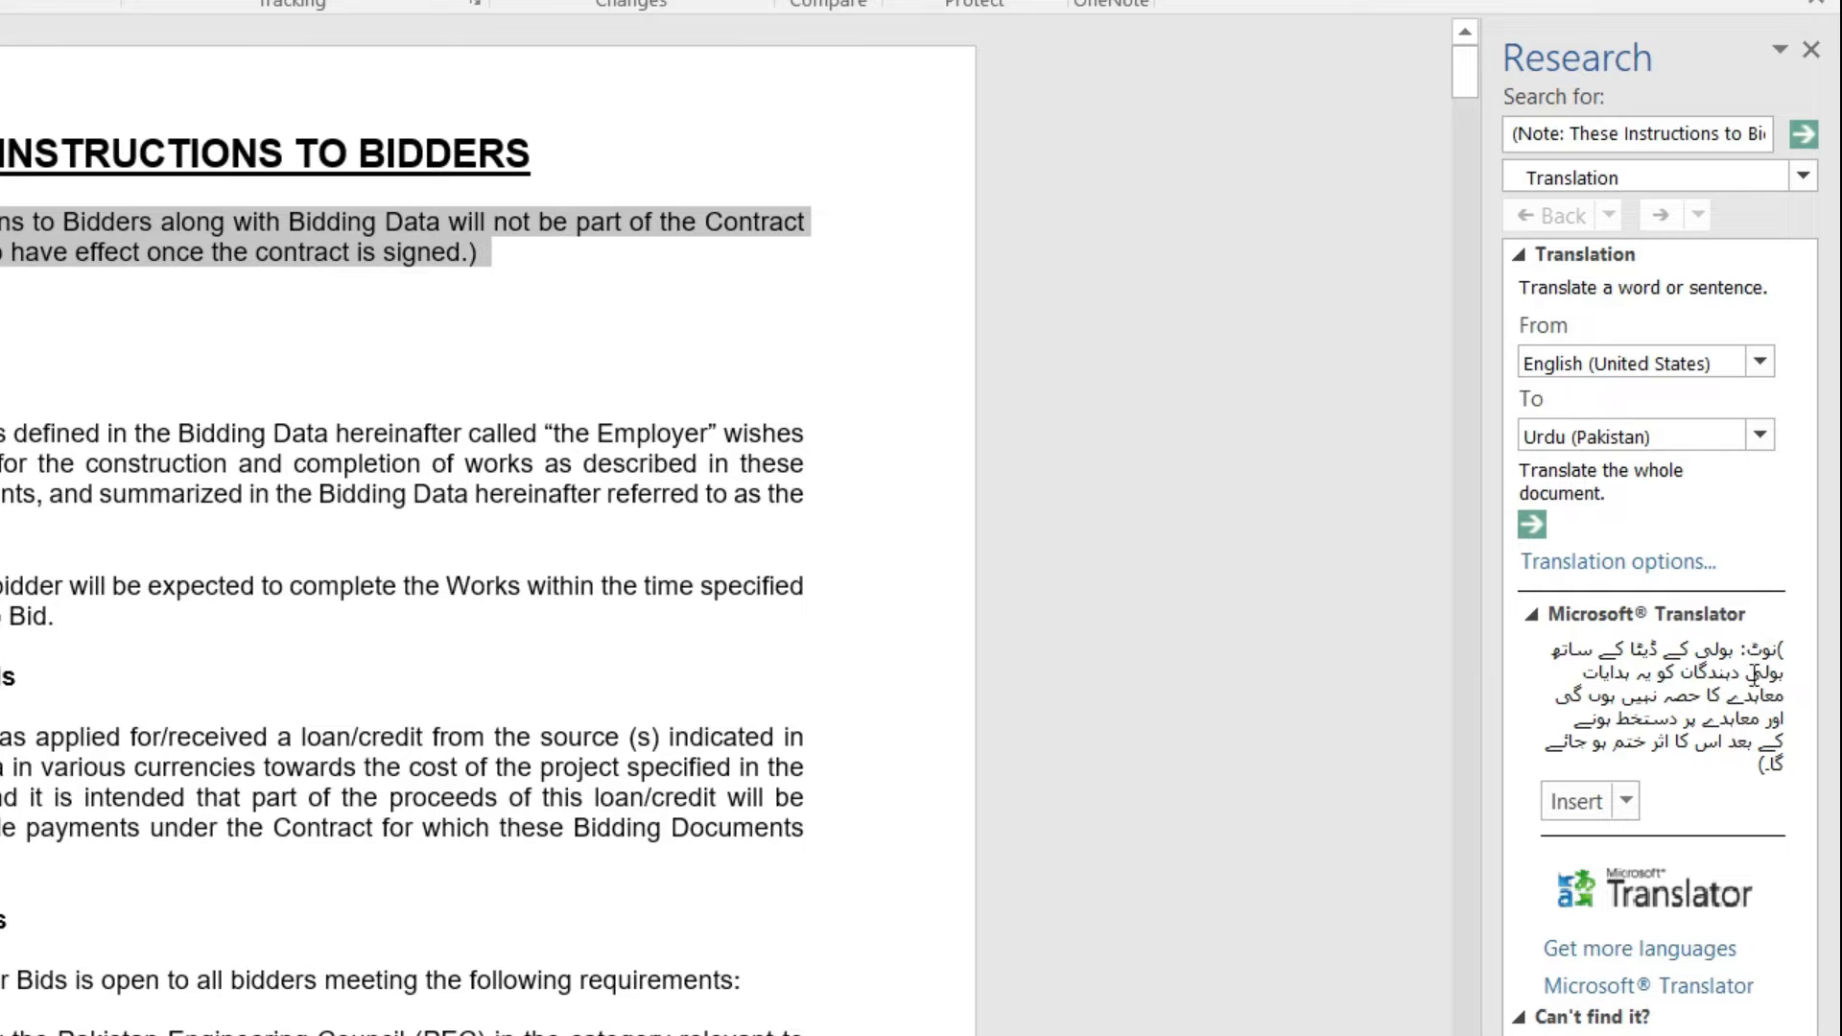
Step: Close the Urdu translation pane and switch on the Mini Translator
left_click(1789, 46)
left_click(1809, 49)
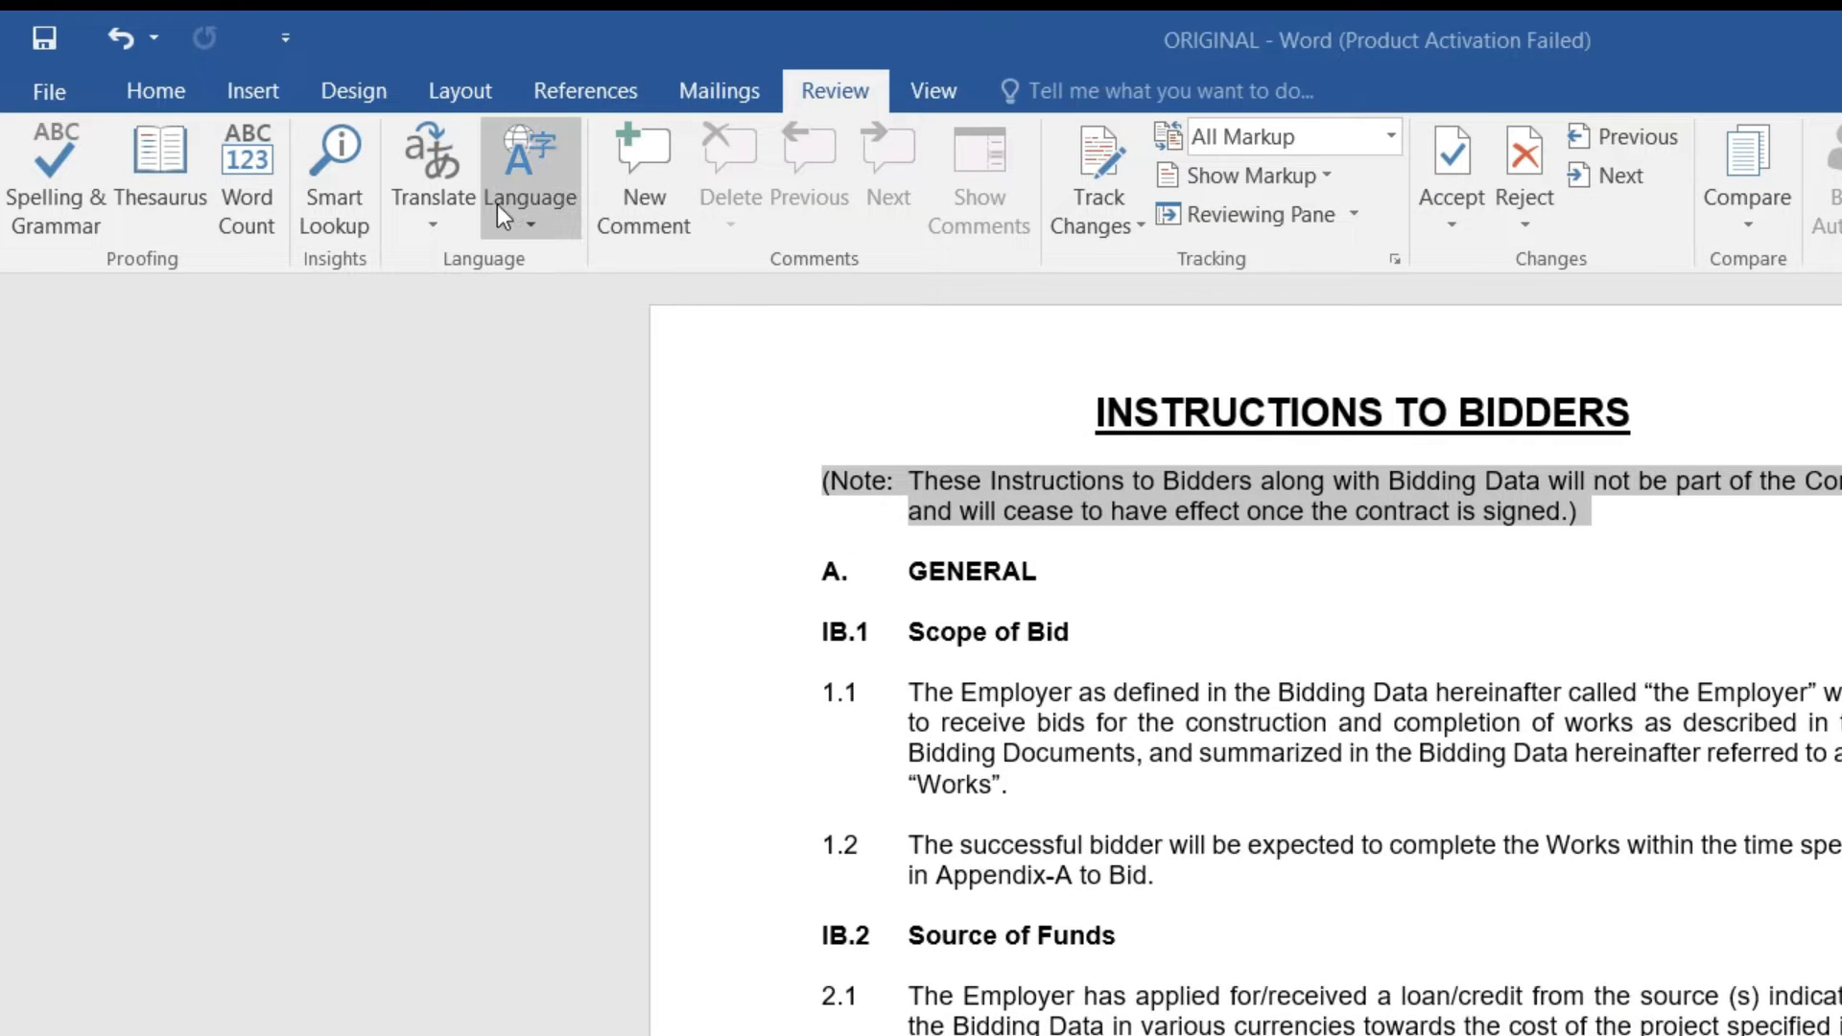
left_click(436, 201)
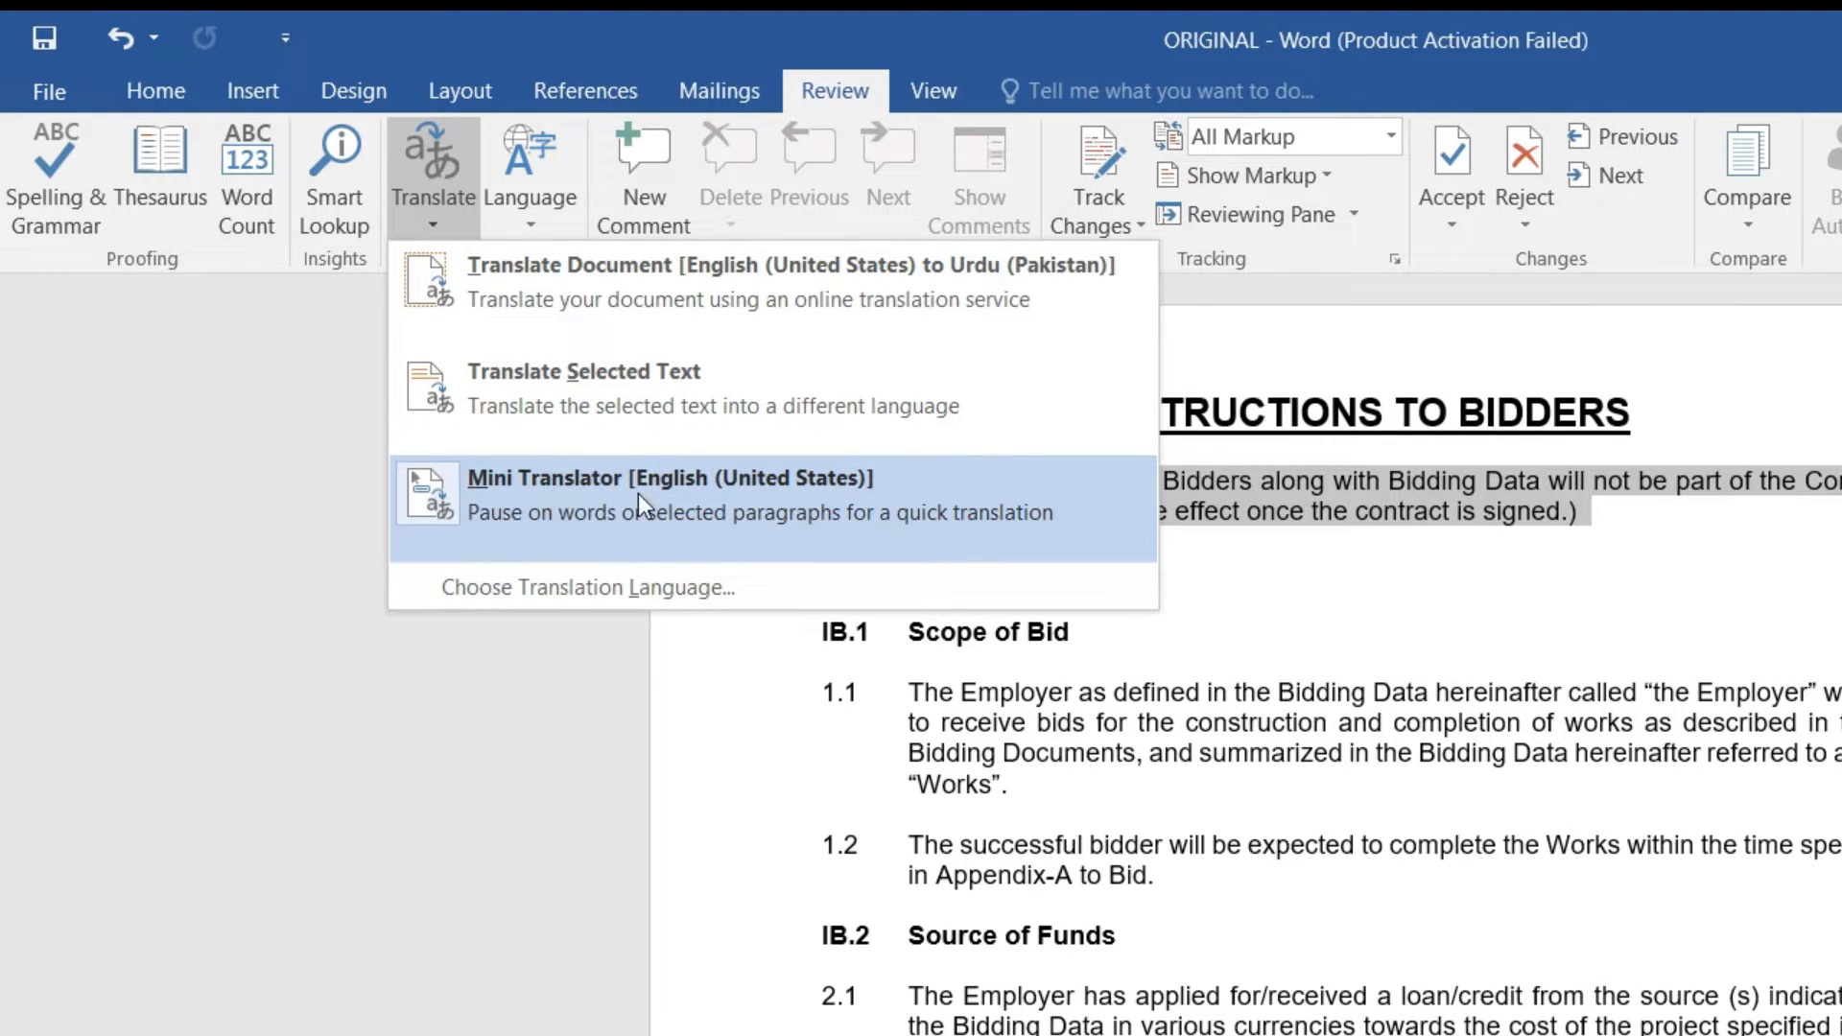
left_click(554, 492)
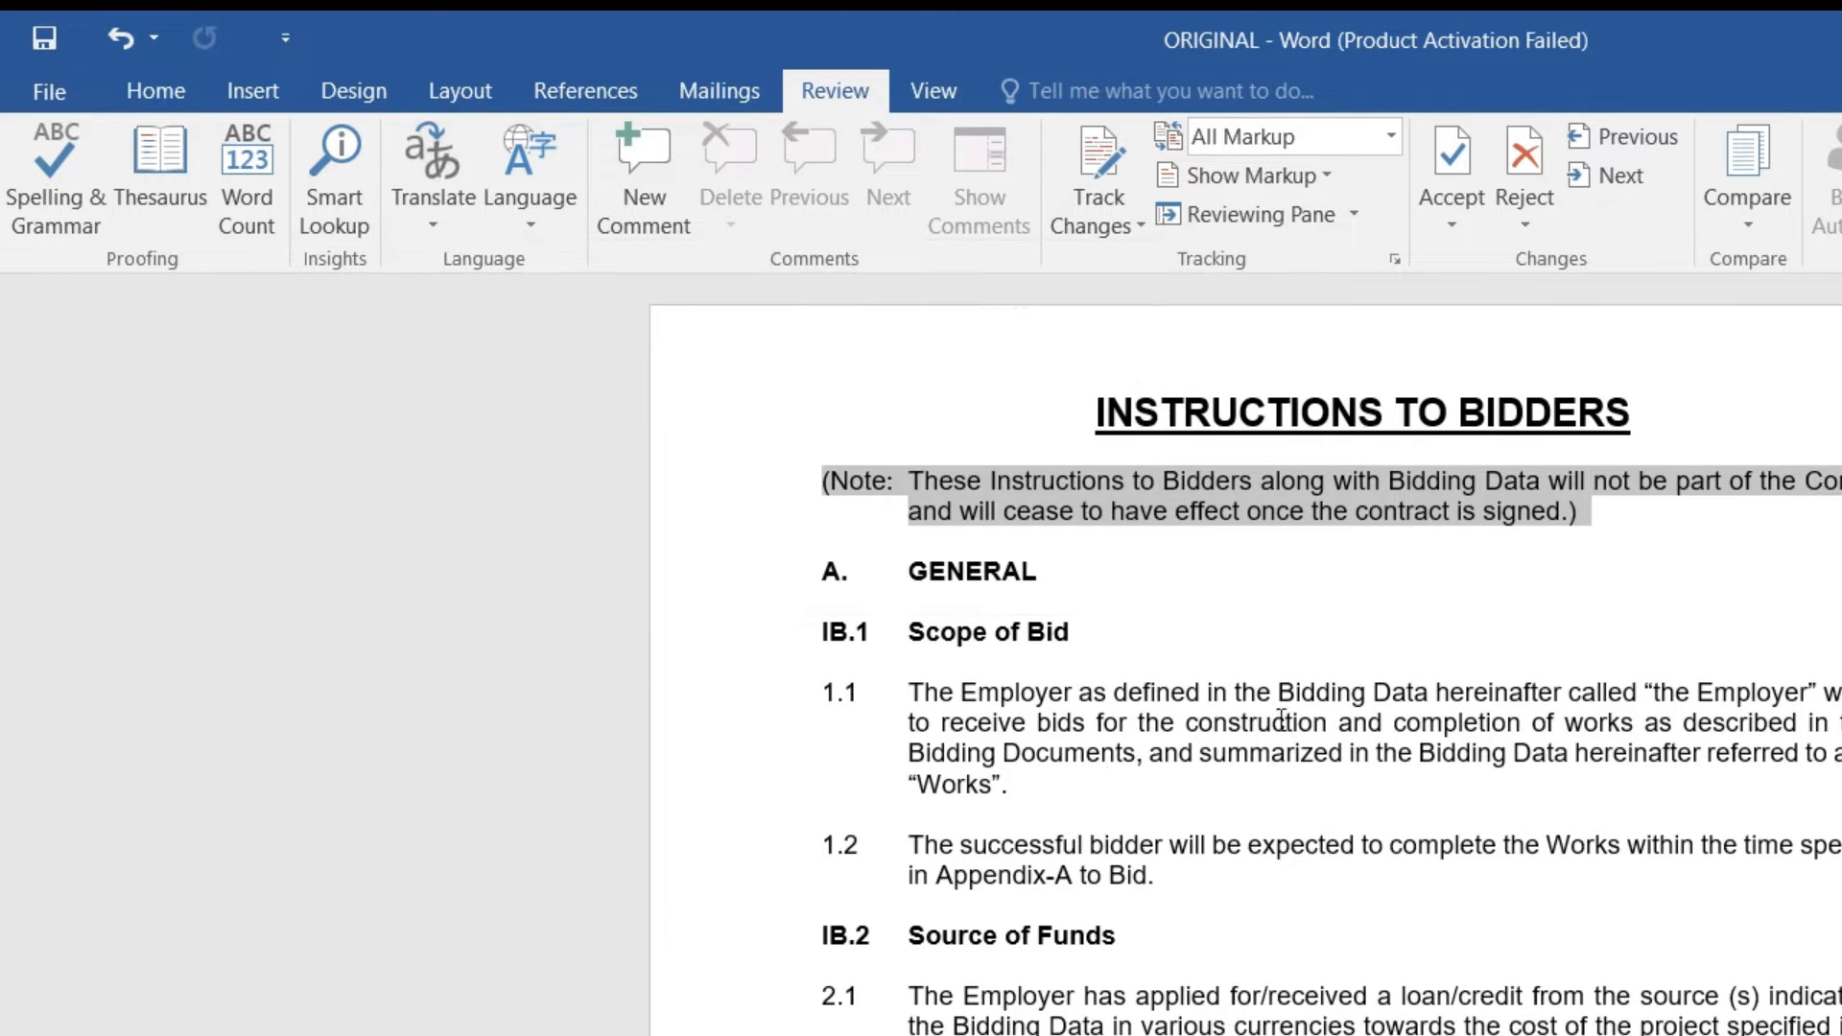
left_click(539, 213)
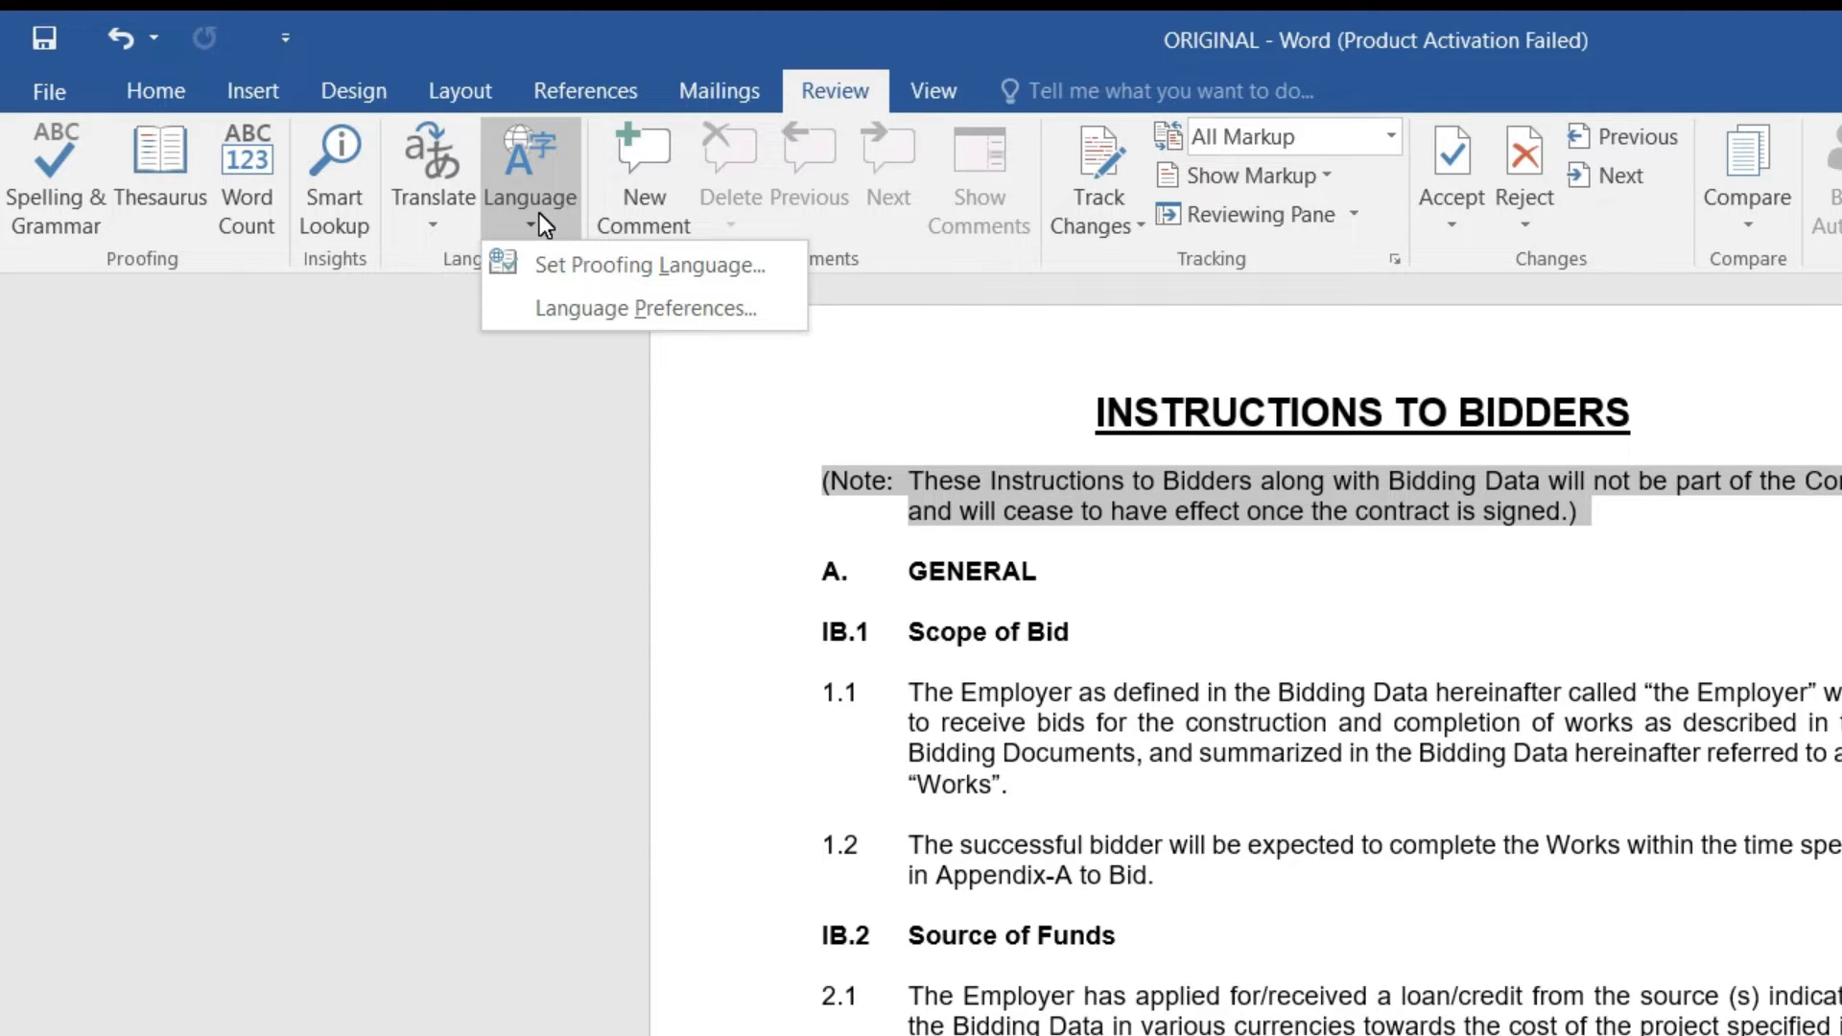
left_click(572, 266)
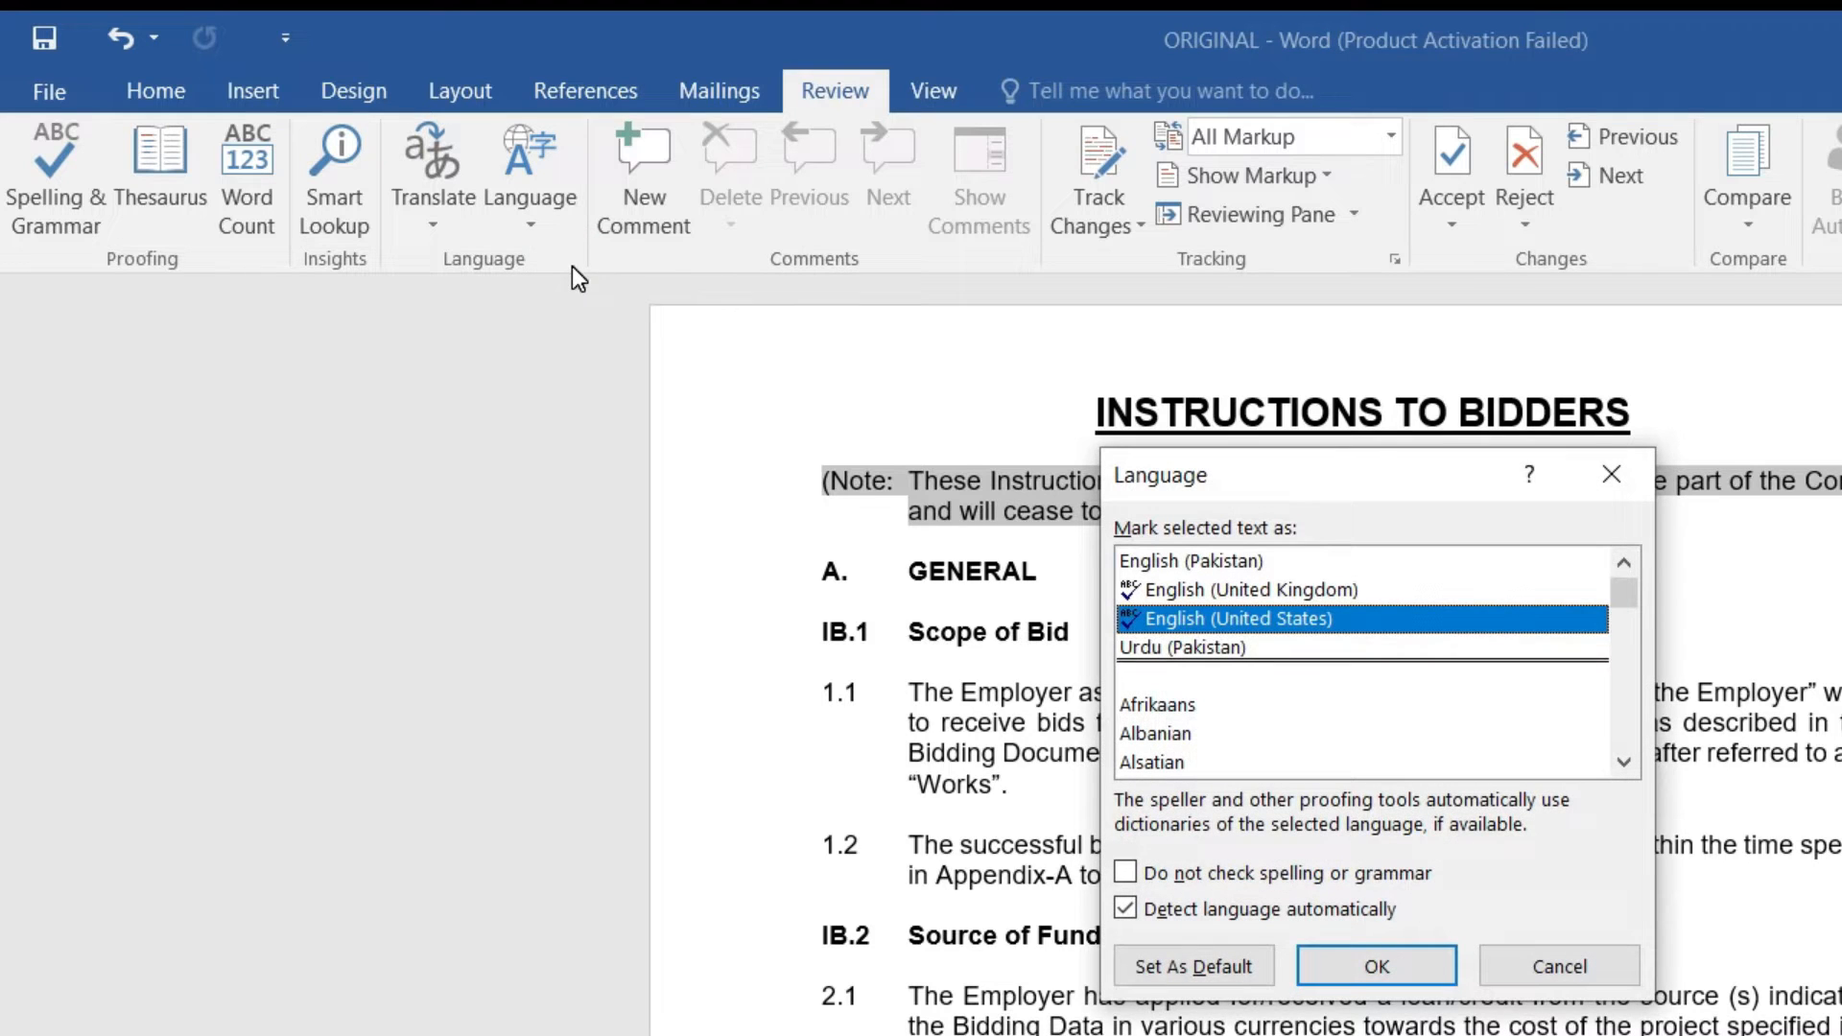
left_click(1174, 649)
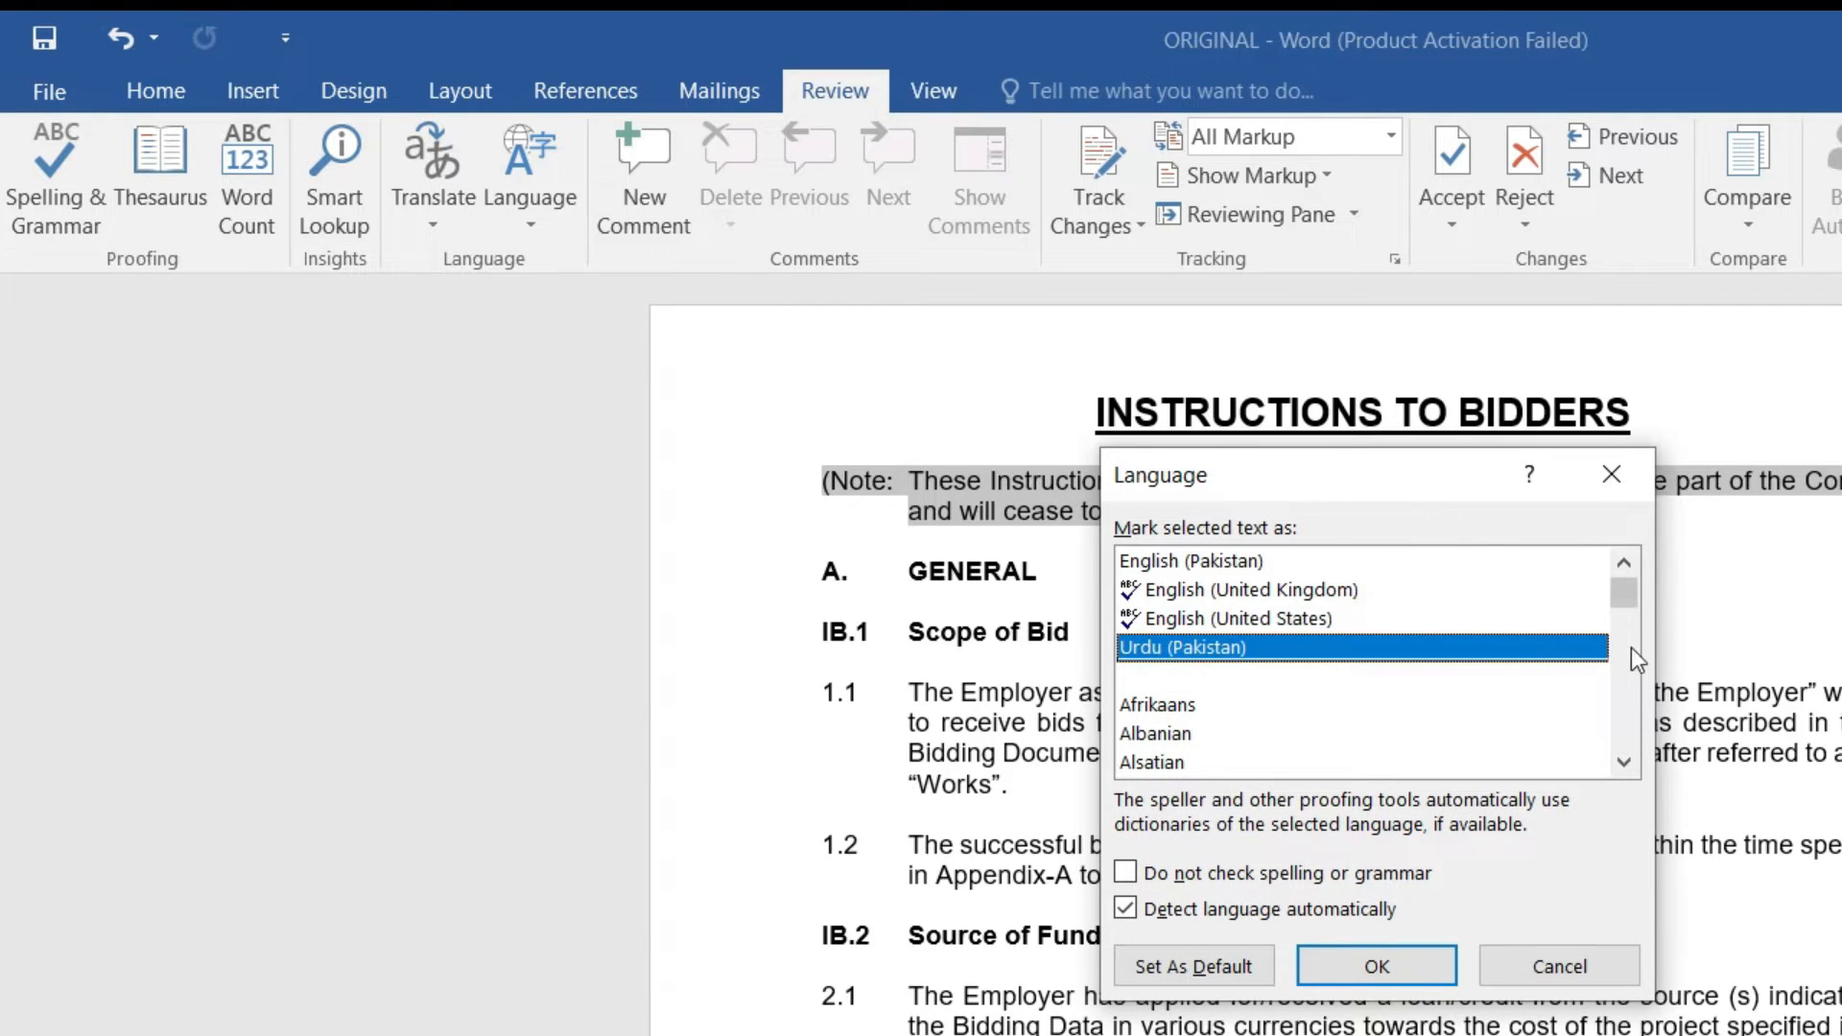
left_click(1624, 761)
left_click(1624, 761)
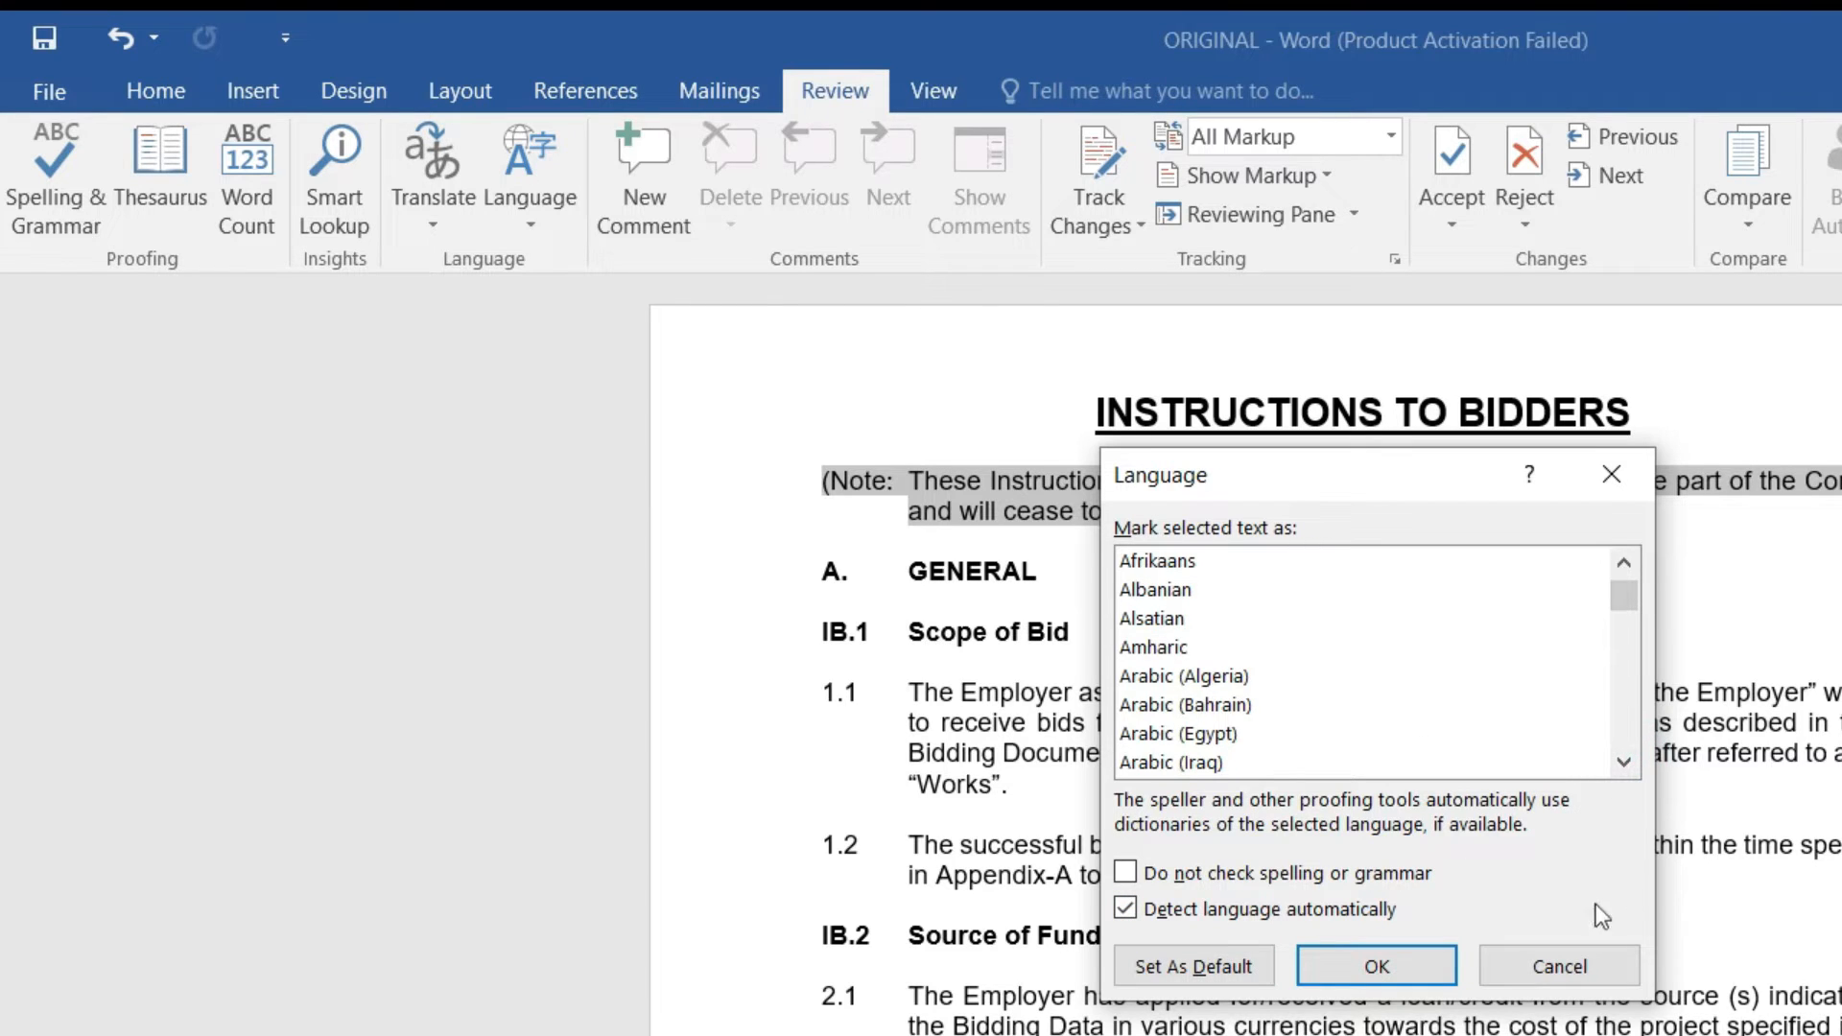
left_click(1578, 964)
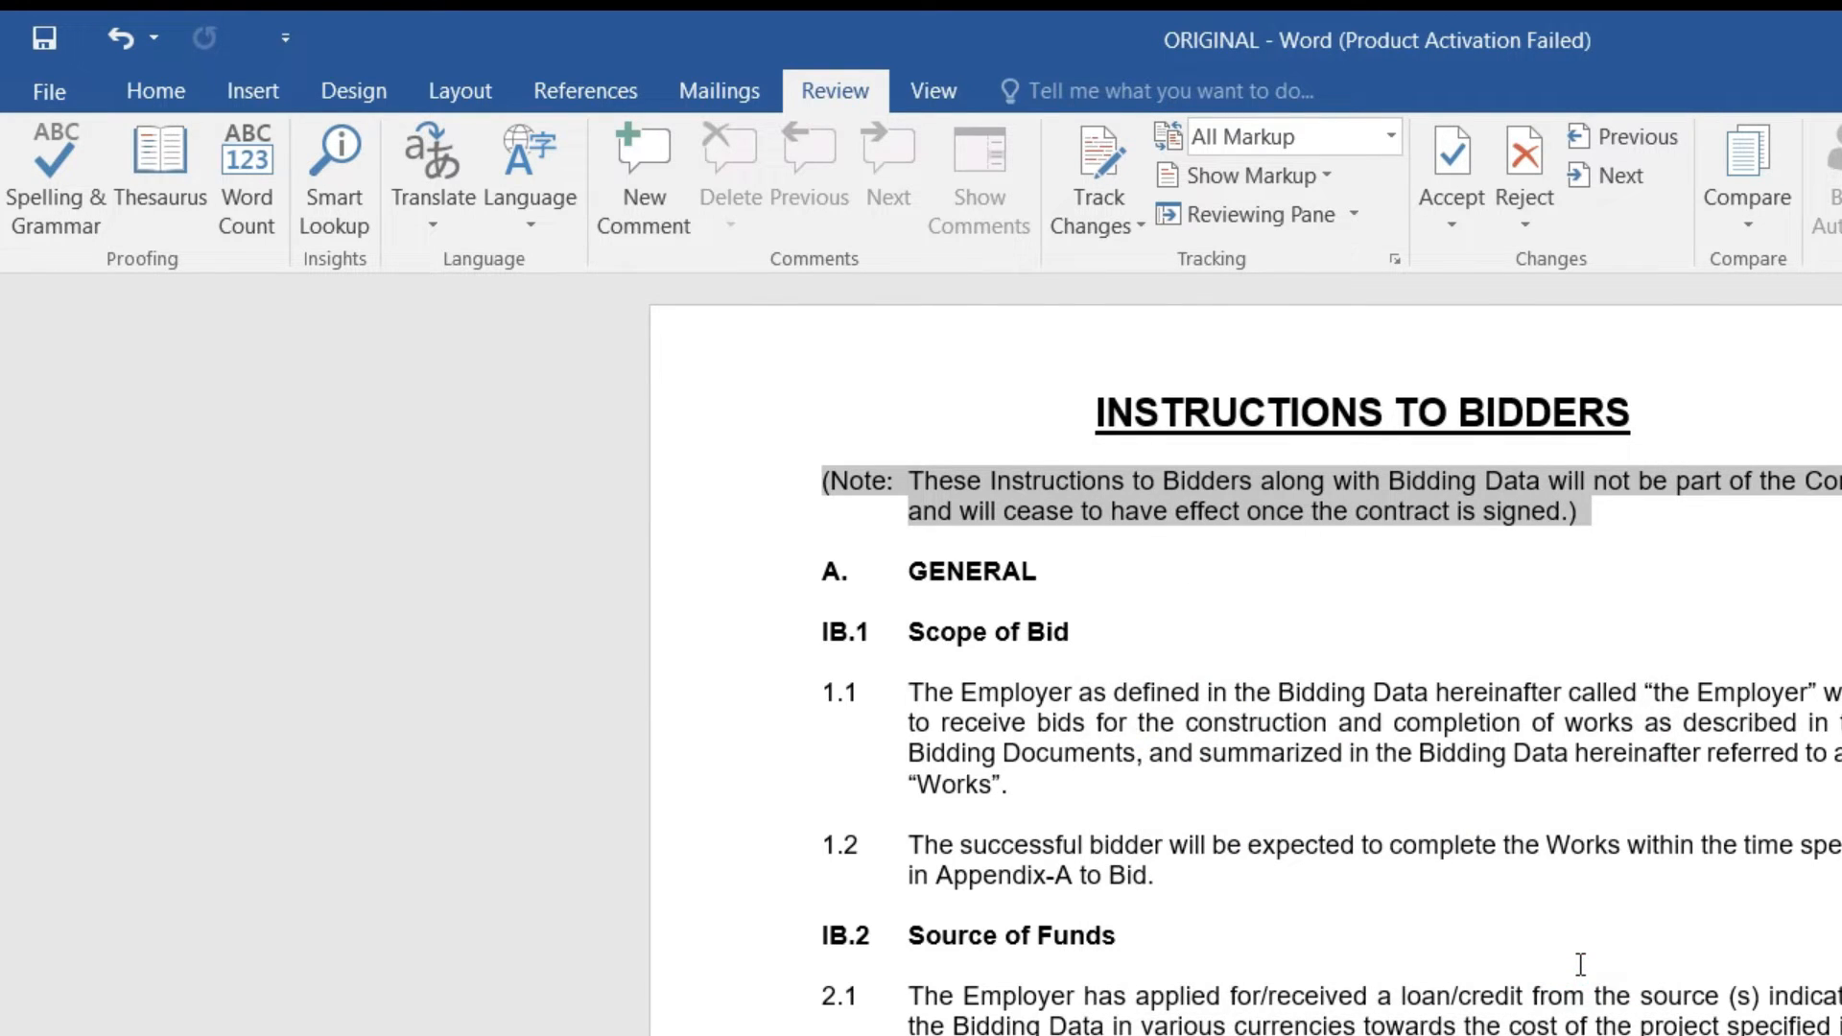
left_click(1060, 579)
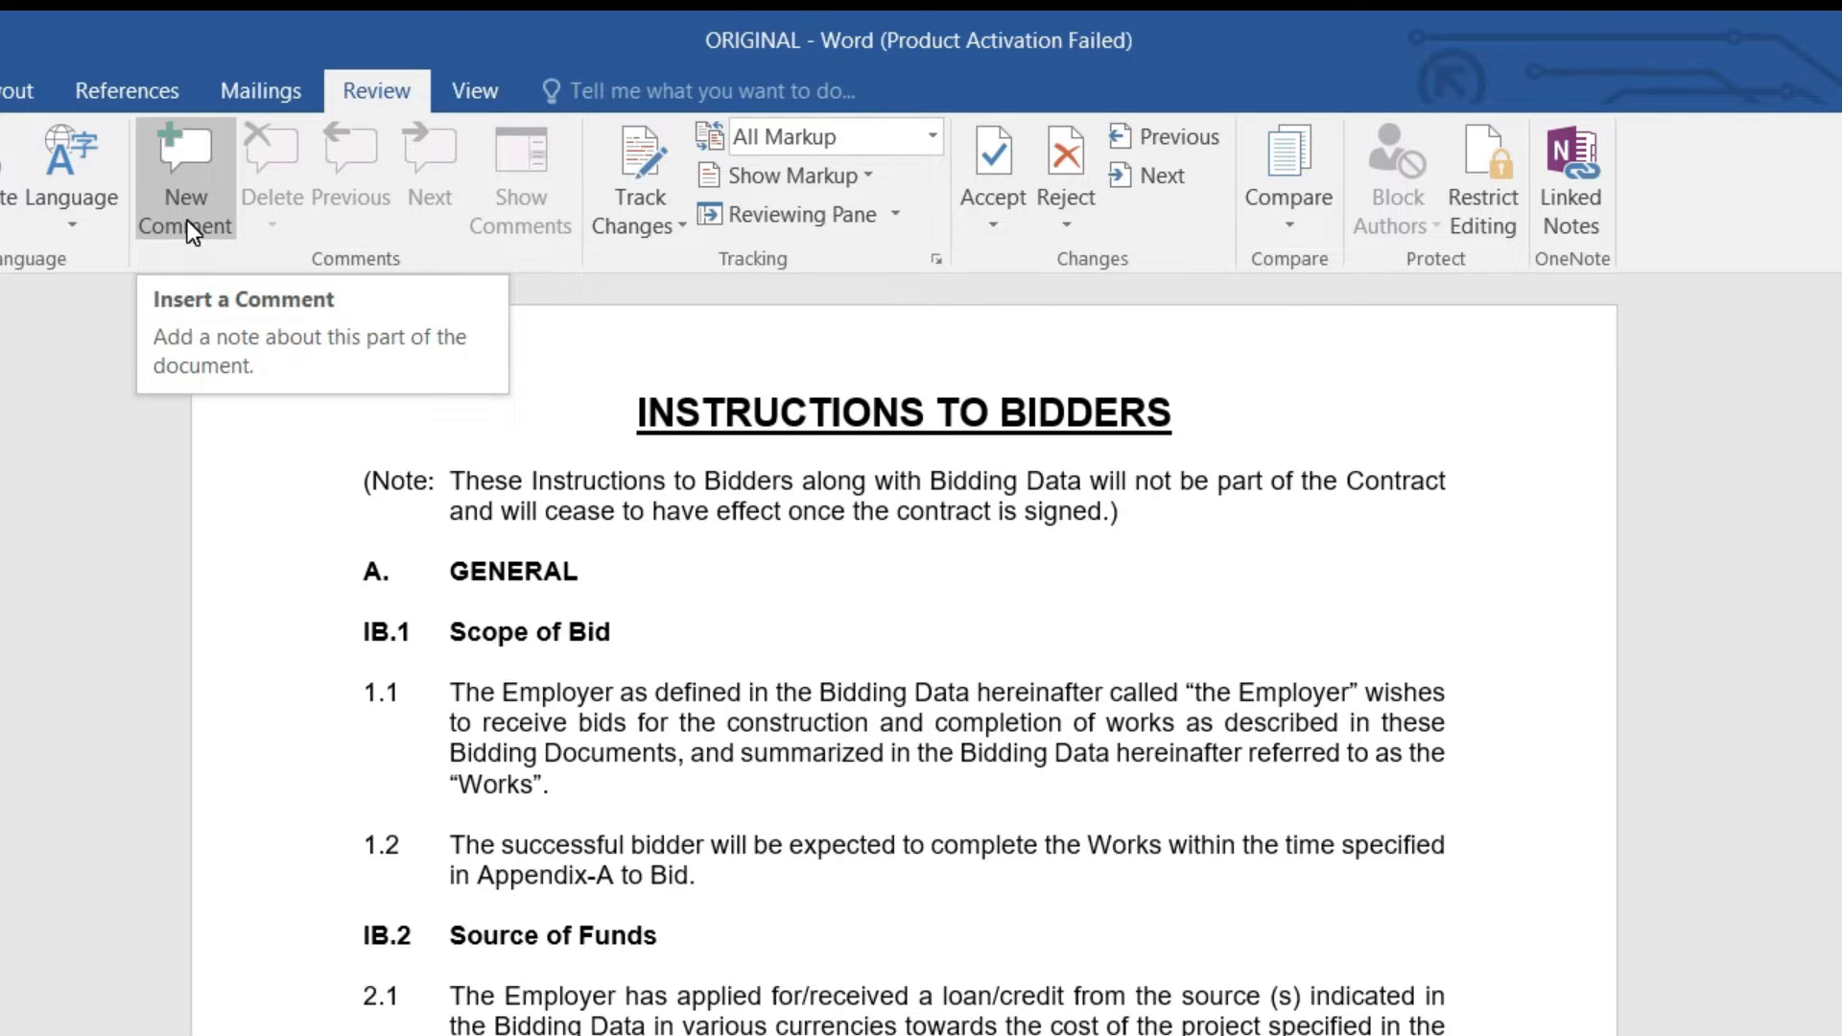
Step: Comment on 'Employer' in 1.1 asking to define the Employer name as "Pakistan Engineering Council"
left_click(539, 691)
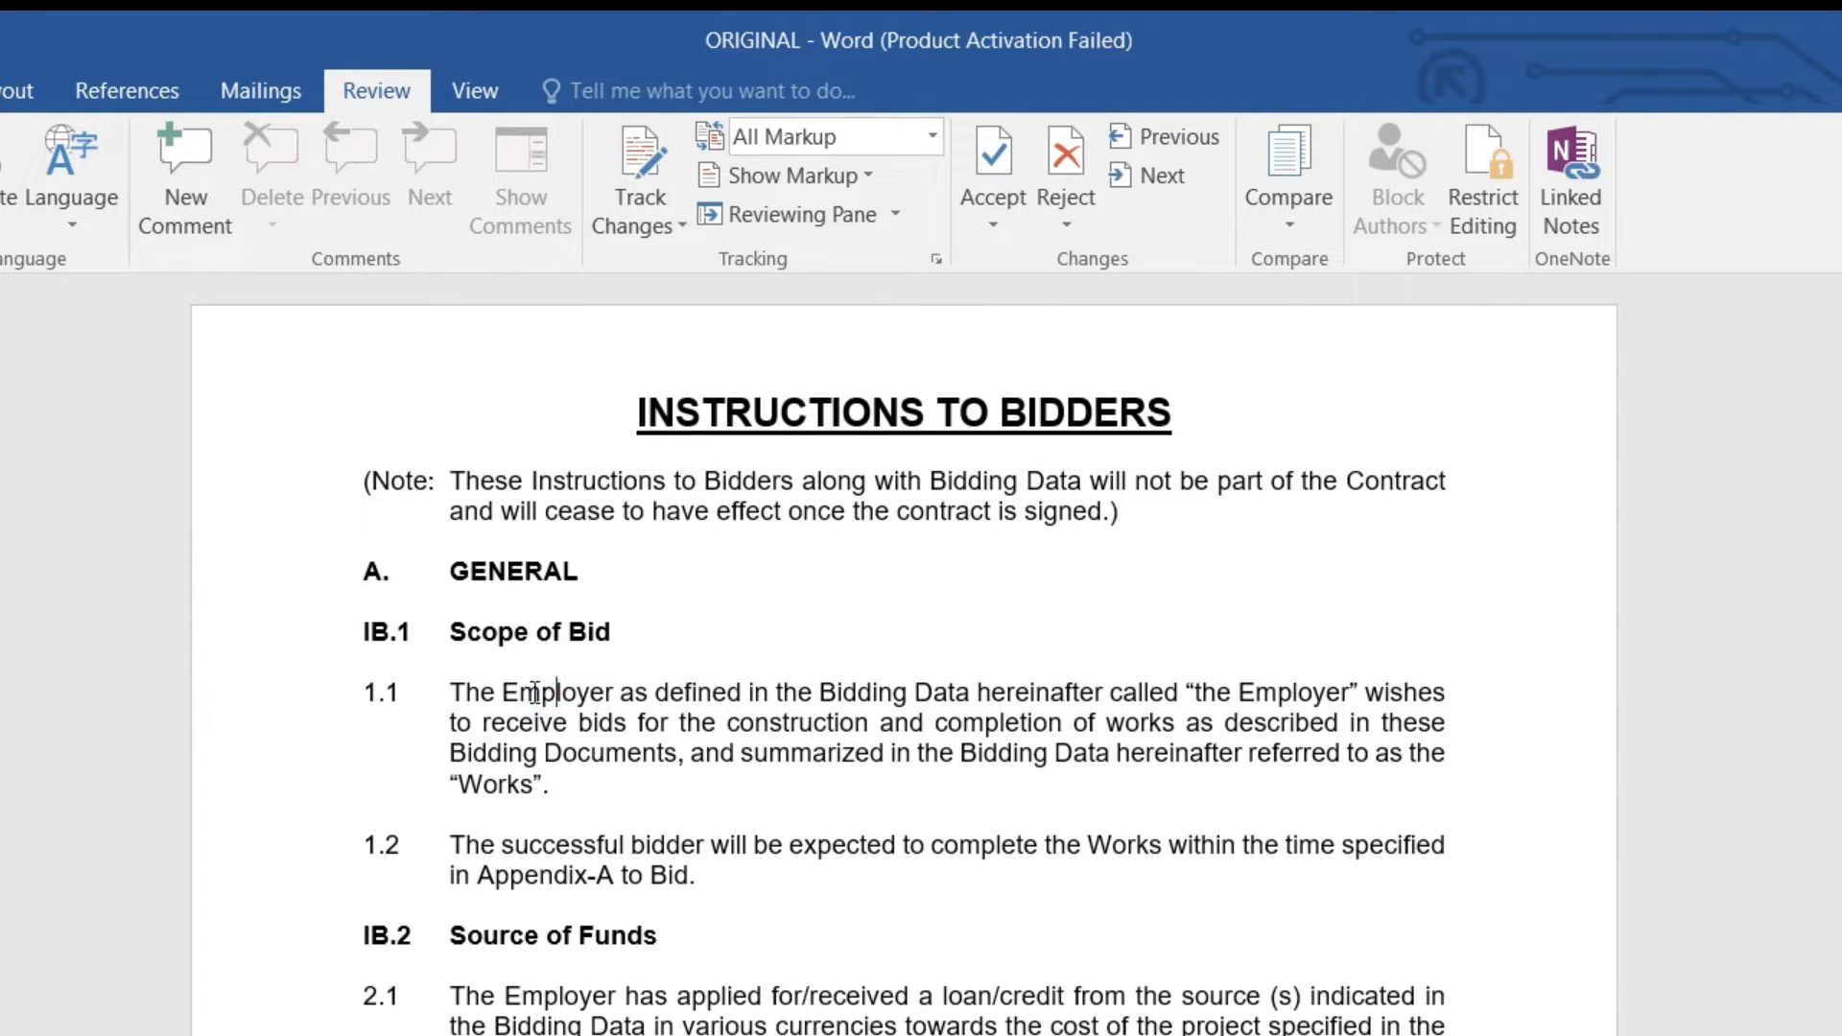
double_click(535, 693)
left_click(192, 209)
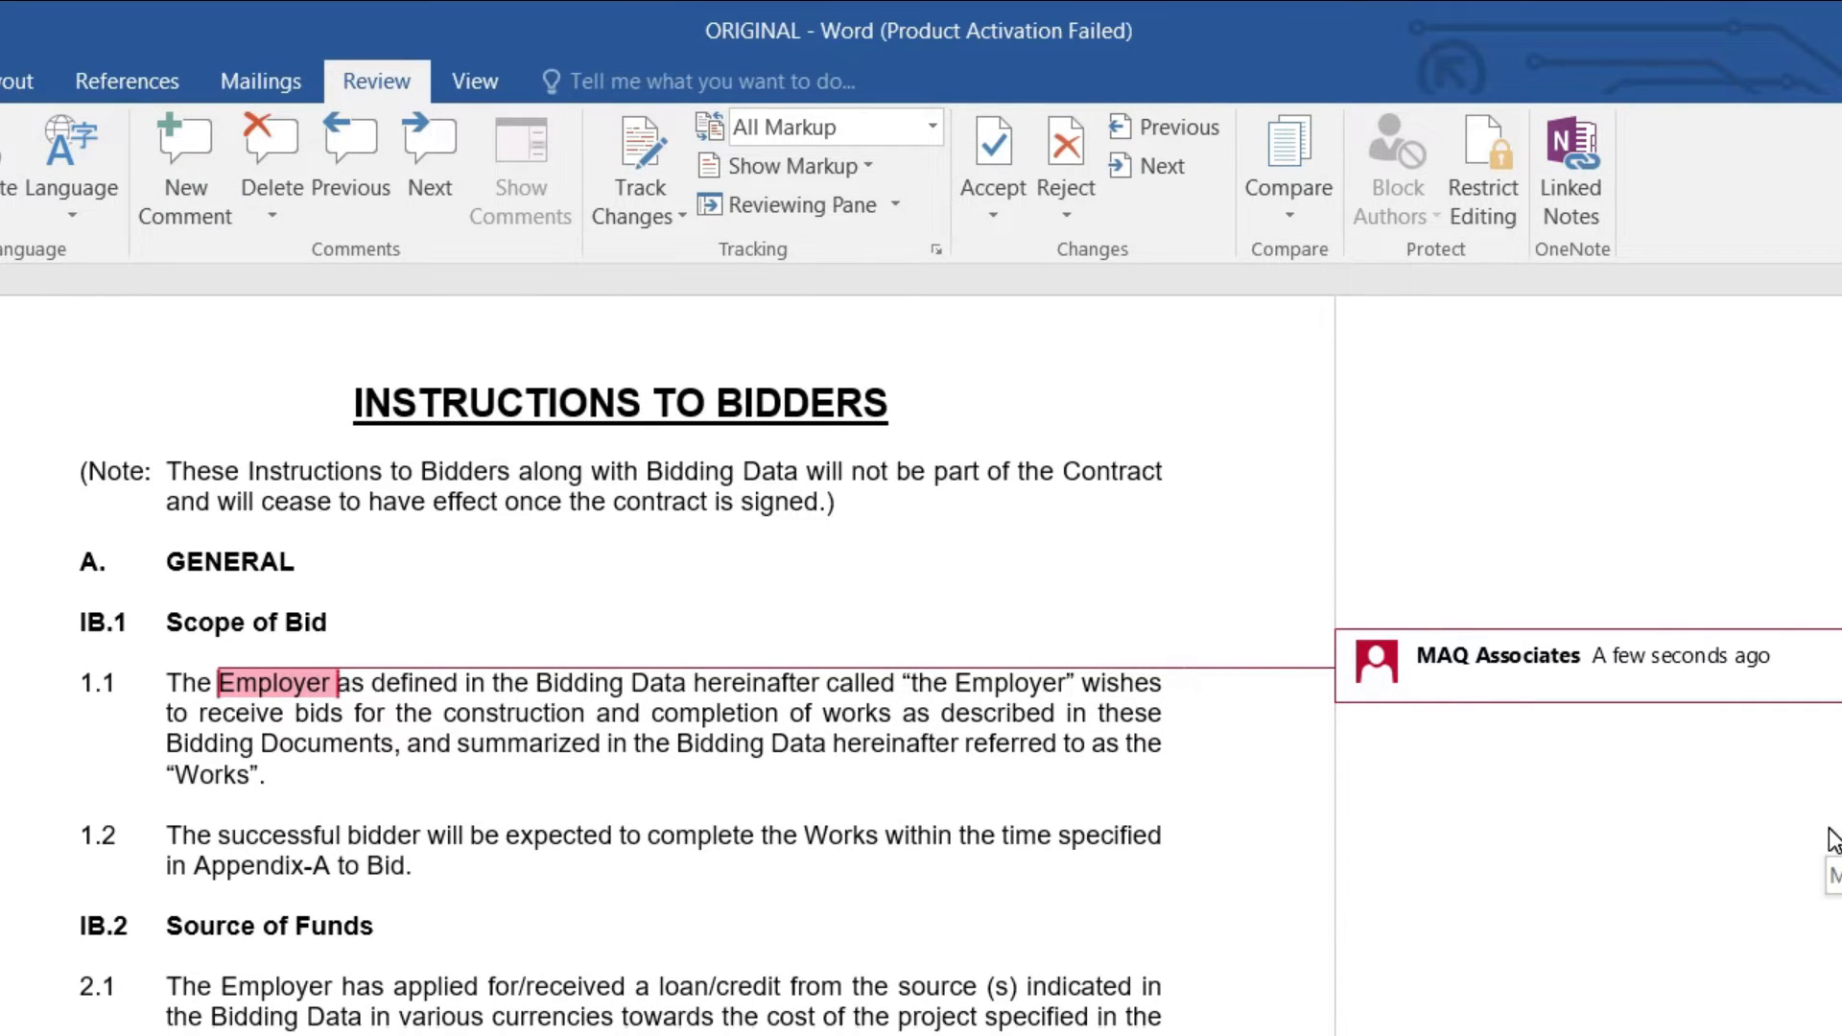
type("Please defined the Employer Name which is MAQ")
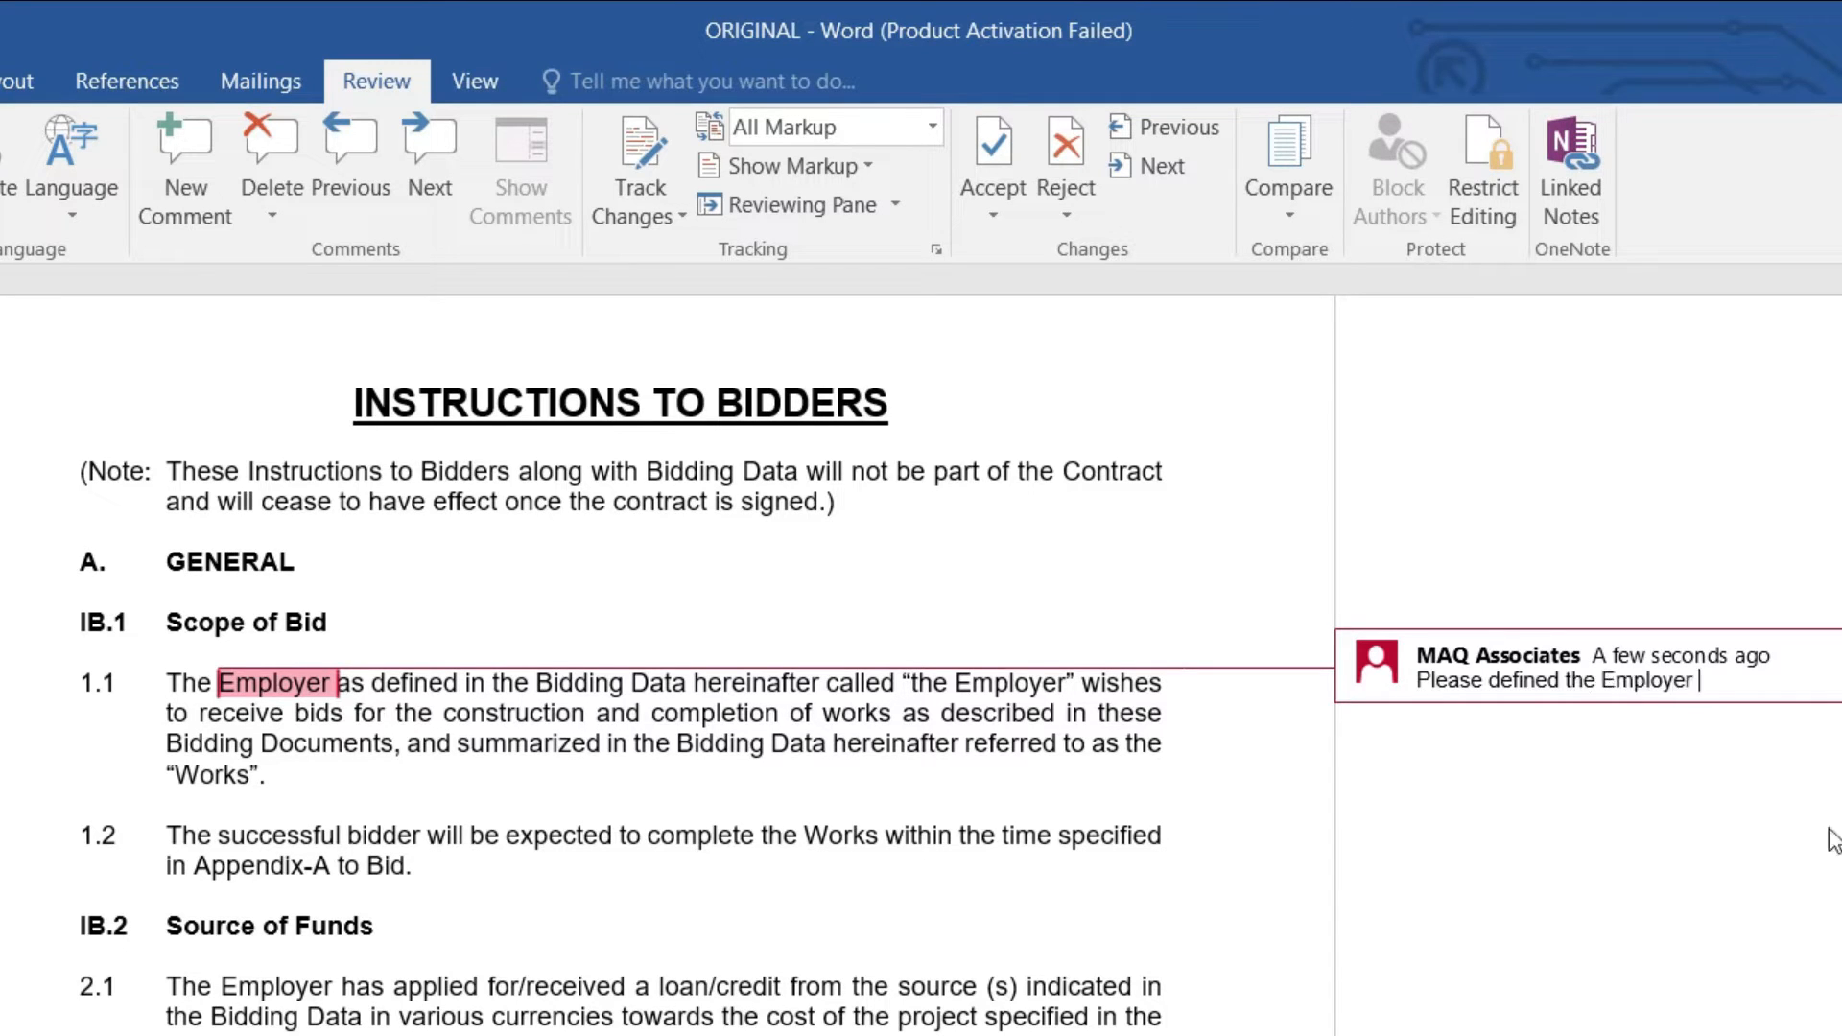
key("BackSpace")
key("BackSpace")
key("BackSpace")
type("\"Pakistan Engineering Council\"")
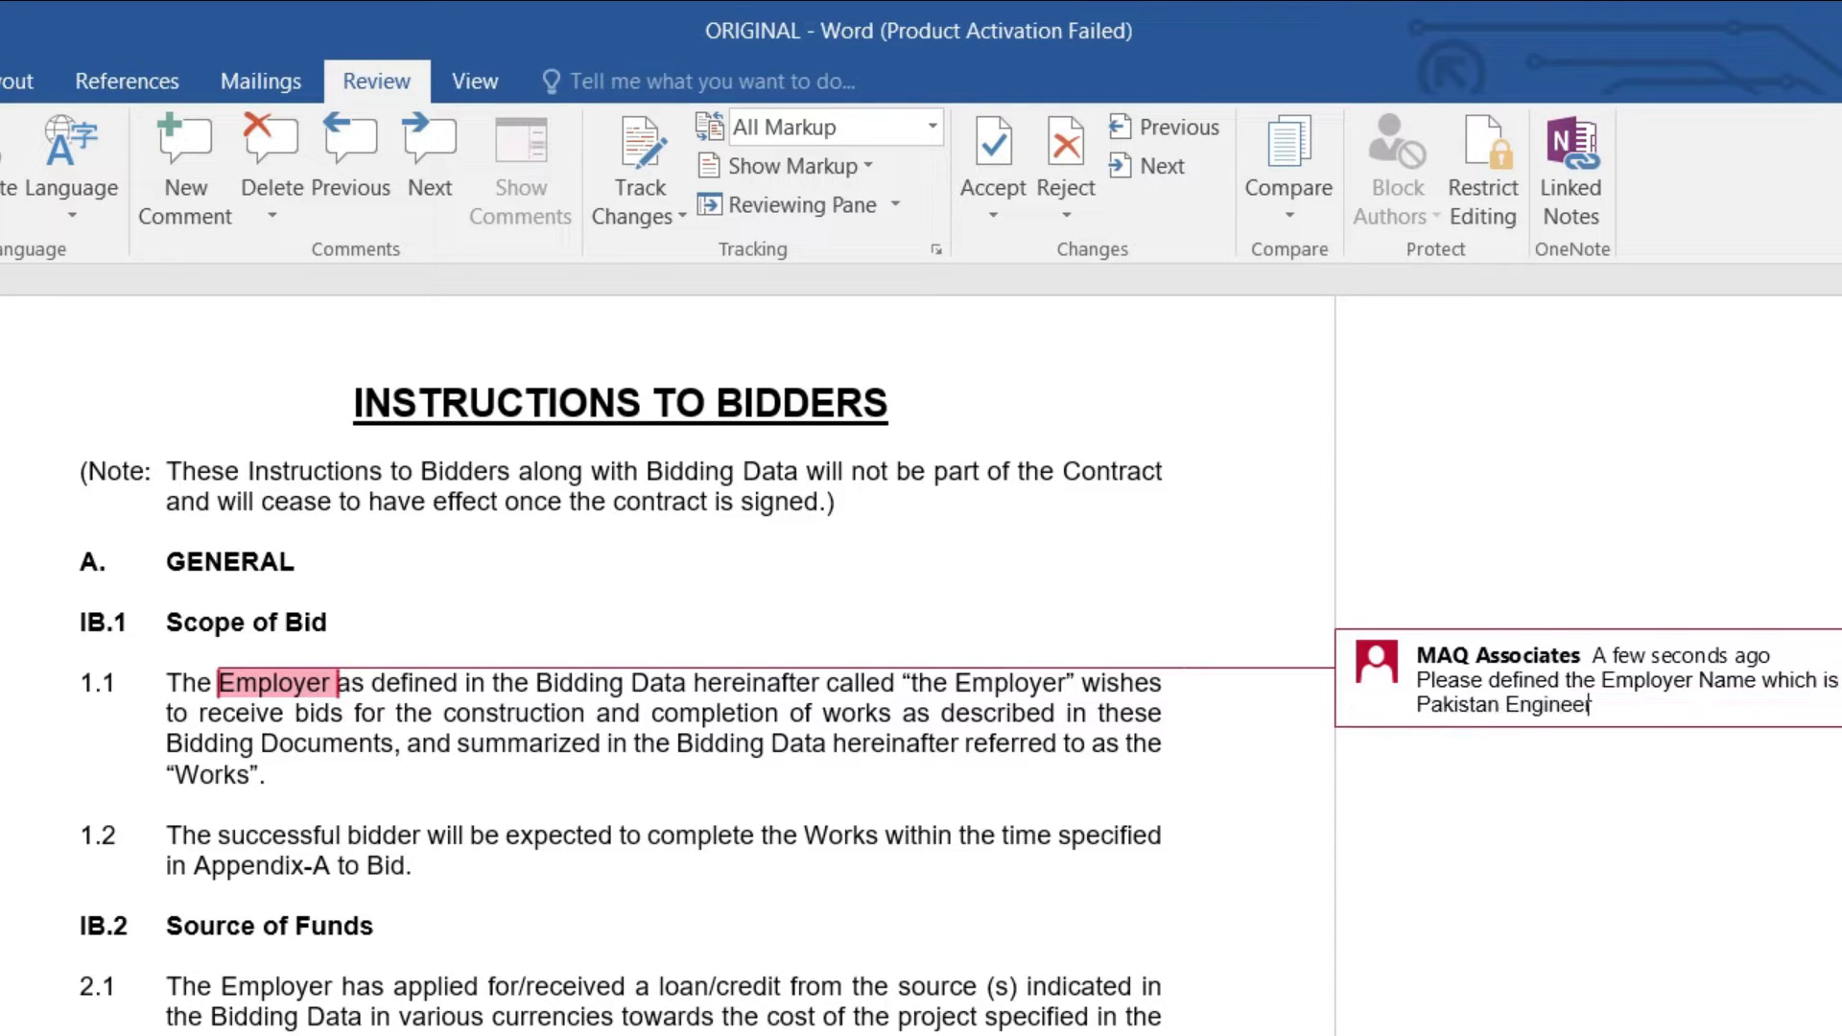
left_click(900, 962)
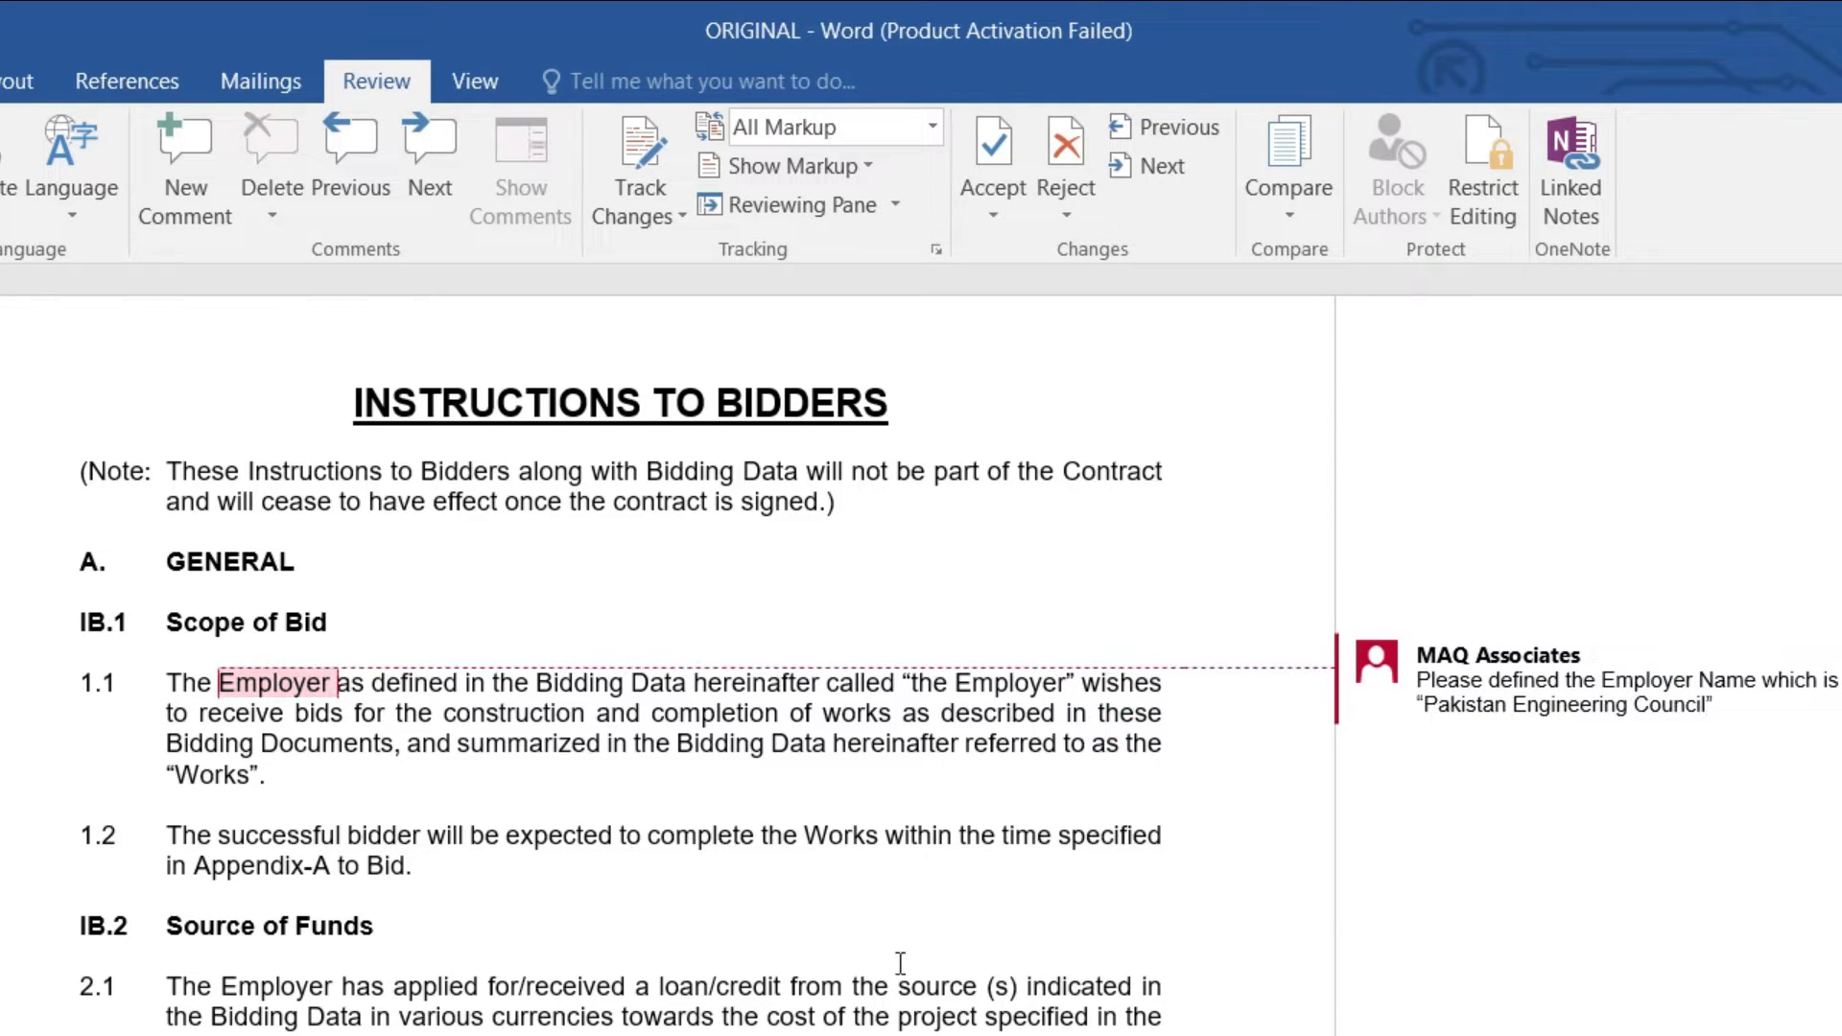
Step: Comment on 'Bidding' in 1.1: 'It is not bidding, it is Tendering'
double_click(736, 742)
left_click(185, 173)
type("It is not Bidding")
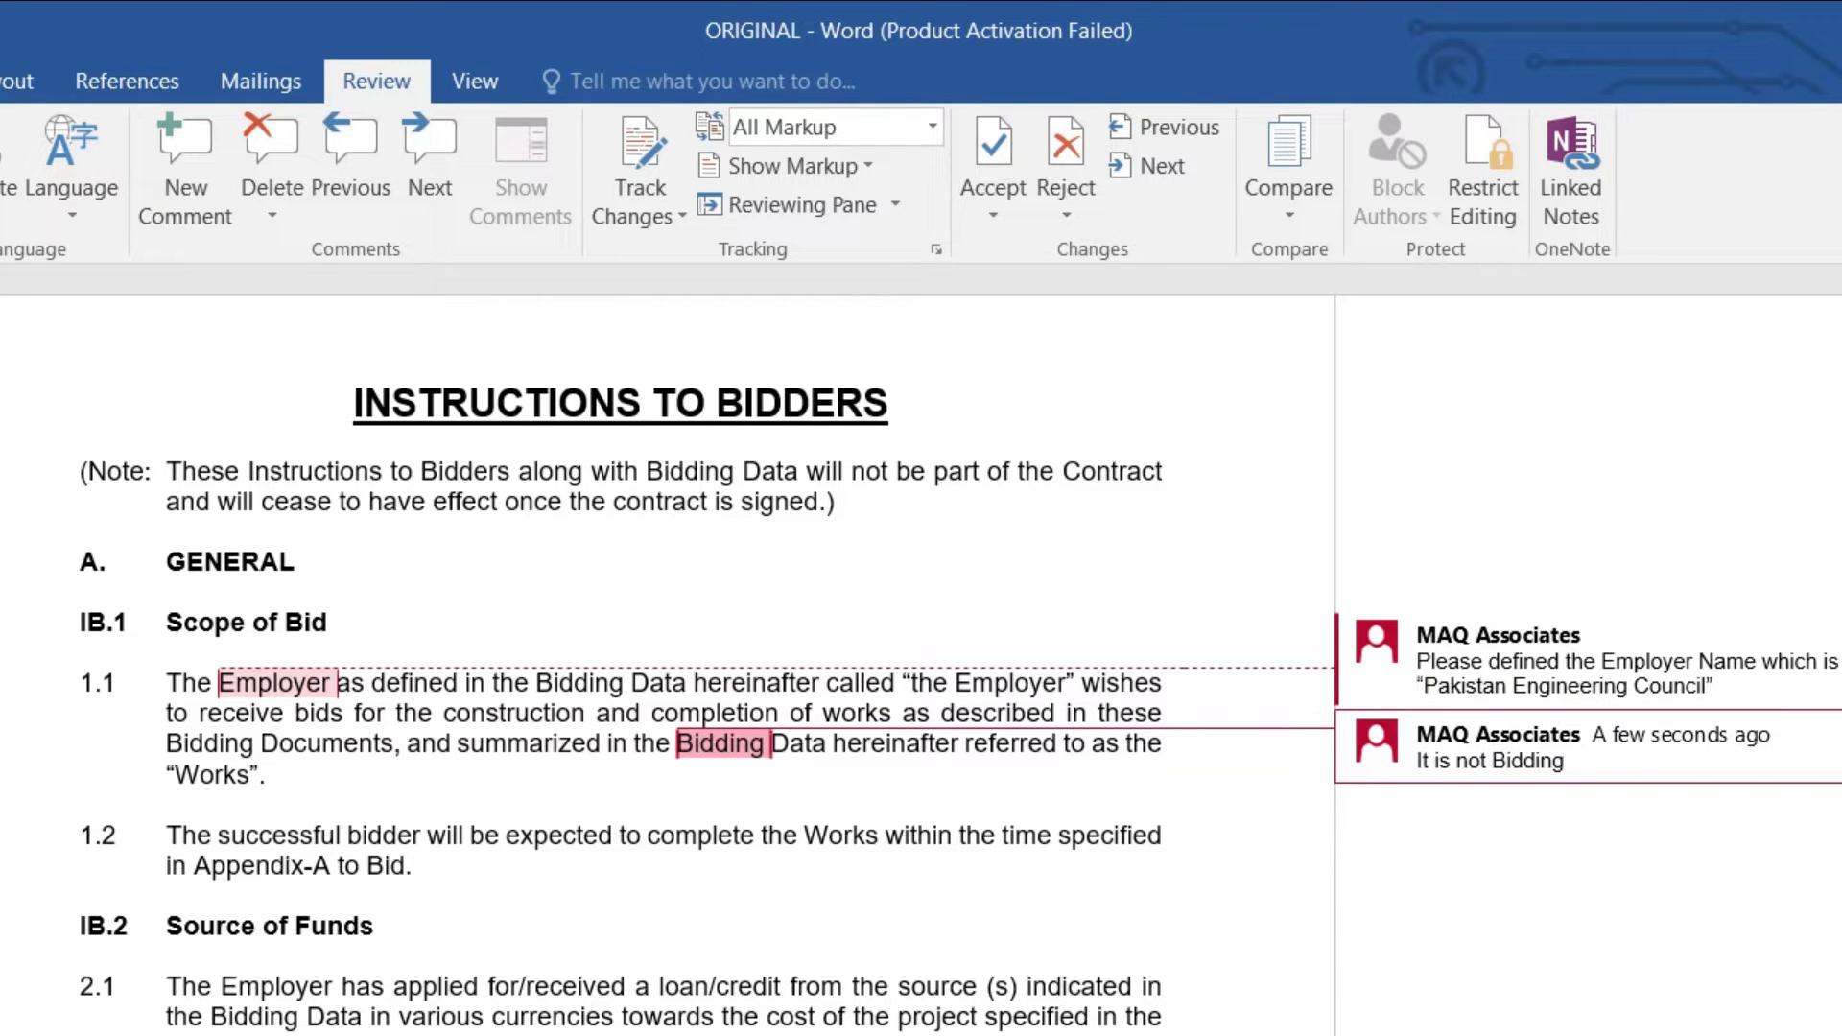
key("BackSpace")
key("BackSpace")
key("BackSpace")
key("BackSpace")
key("BackSpace")
key("BackSpace")
key("BackSpace")
key("BackSpace")
key("BackSpace")
key("BackSpace")
type("t bidding, it is Tendering")
left_click(910, 835)
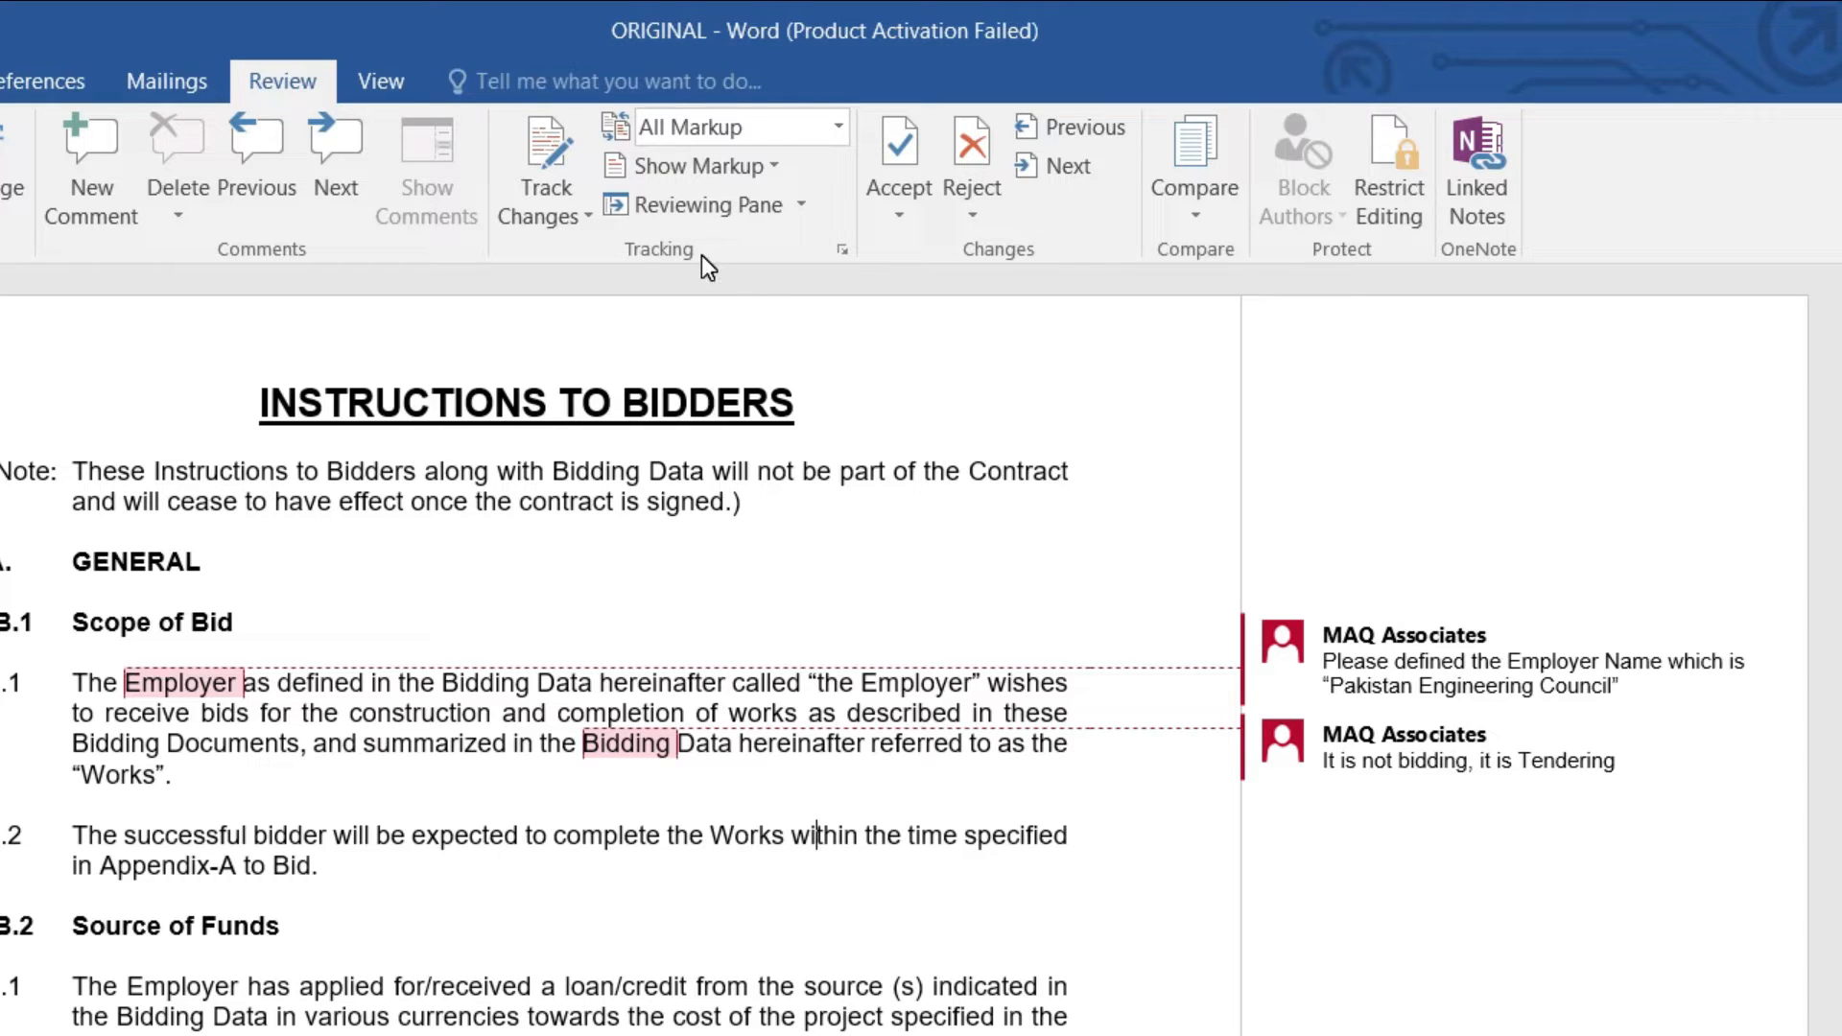
Step: Switch to Simple Markup and review the Employer comment in paragraph 1.1's comment list
left_click(790, 129)
left_click(775, 165)
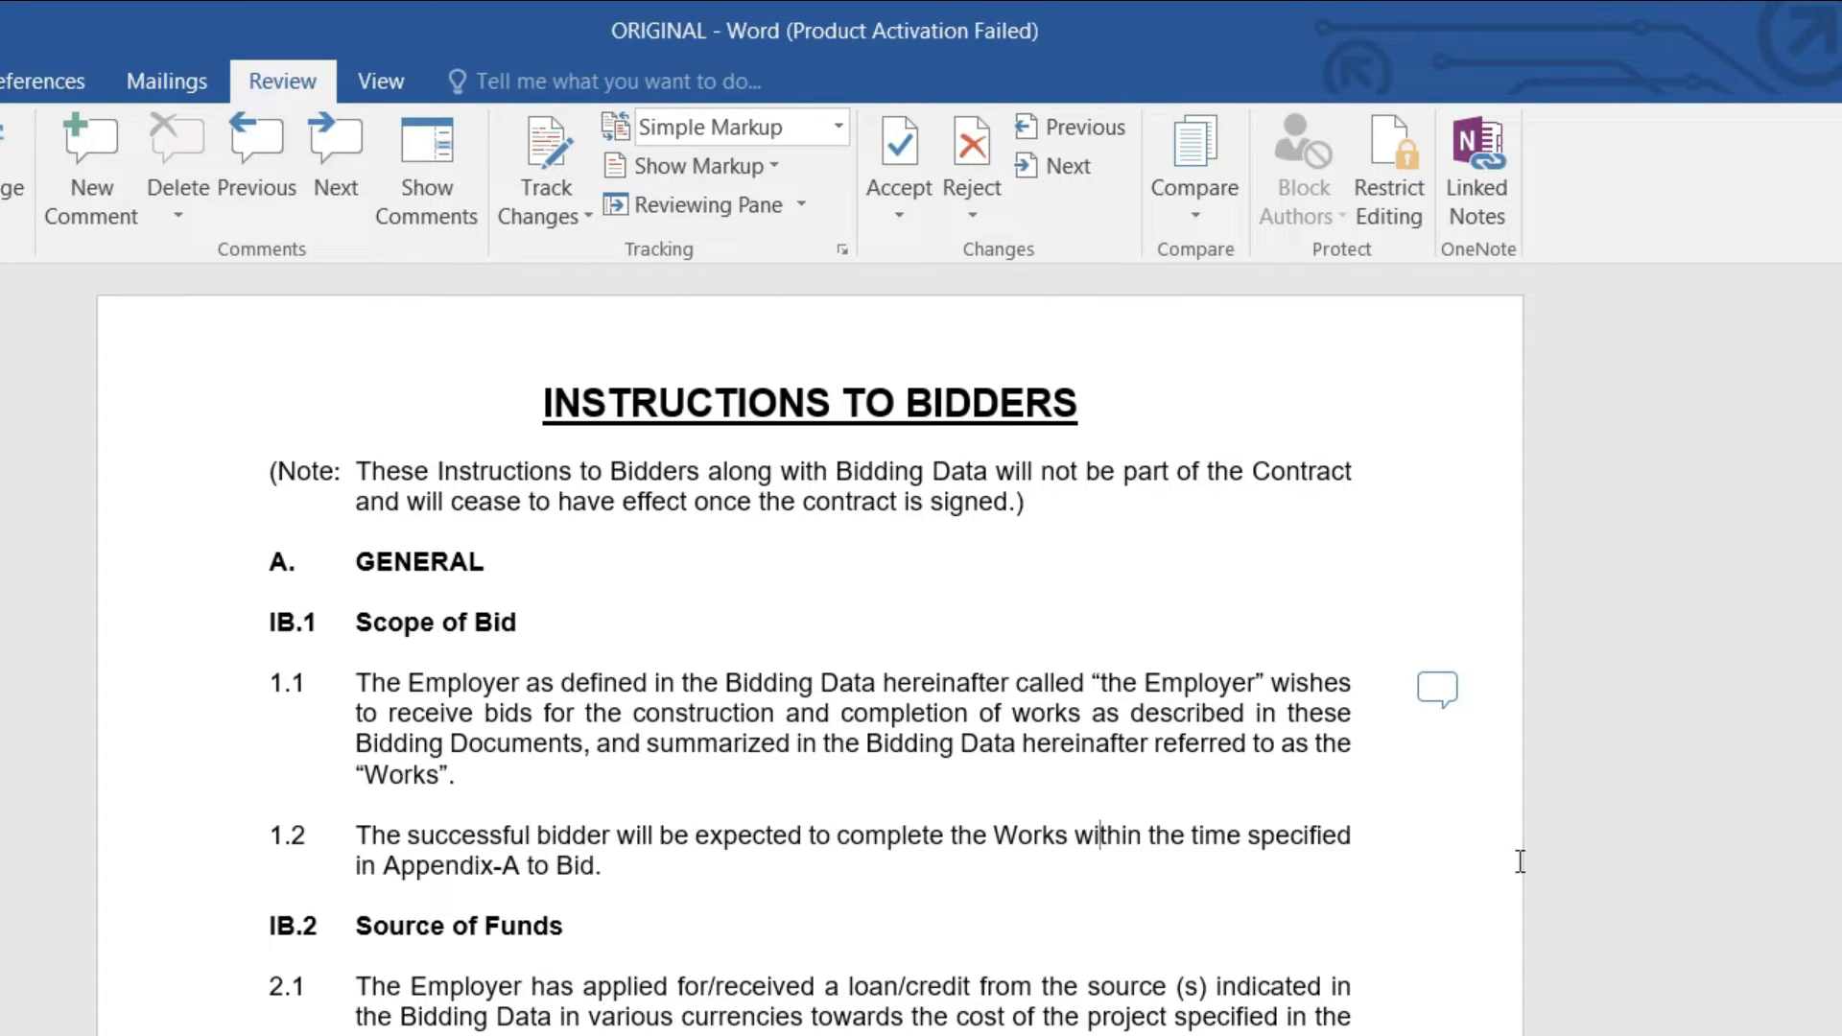
left_click(1439, 685)
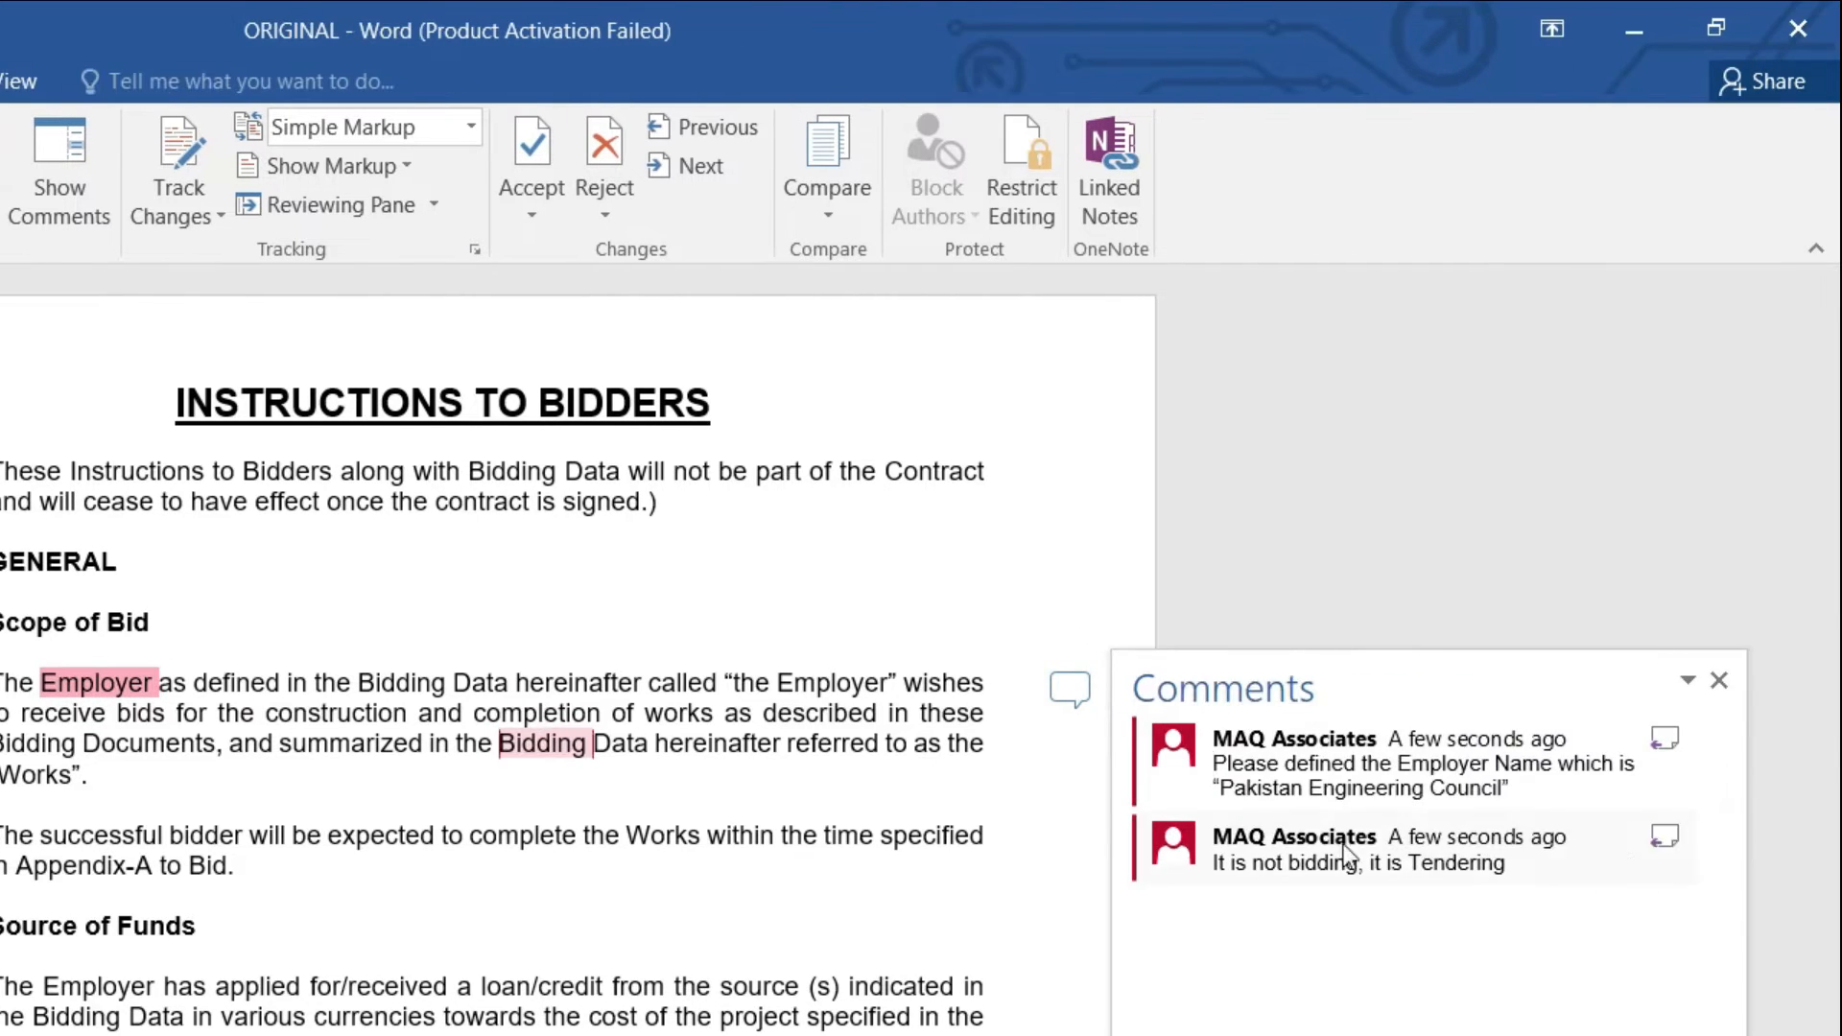
left_click(1614, 737)
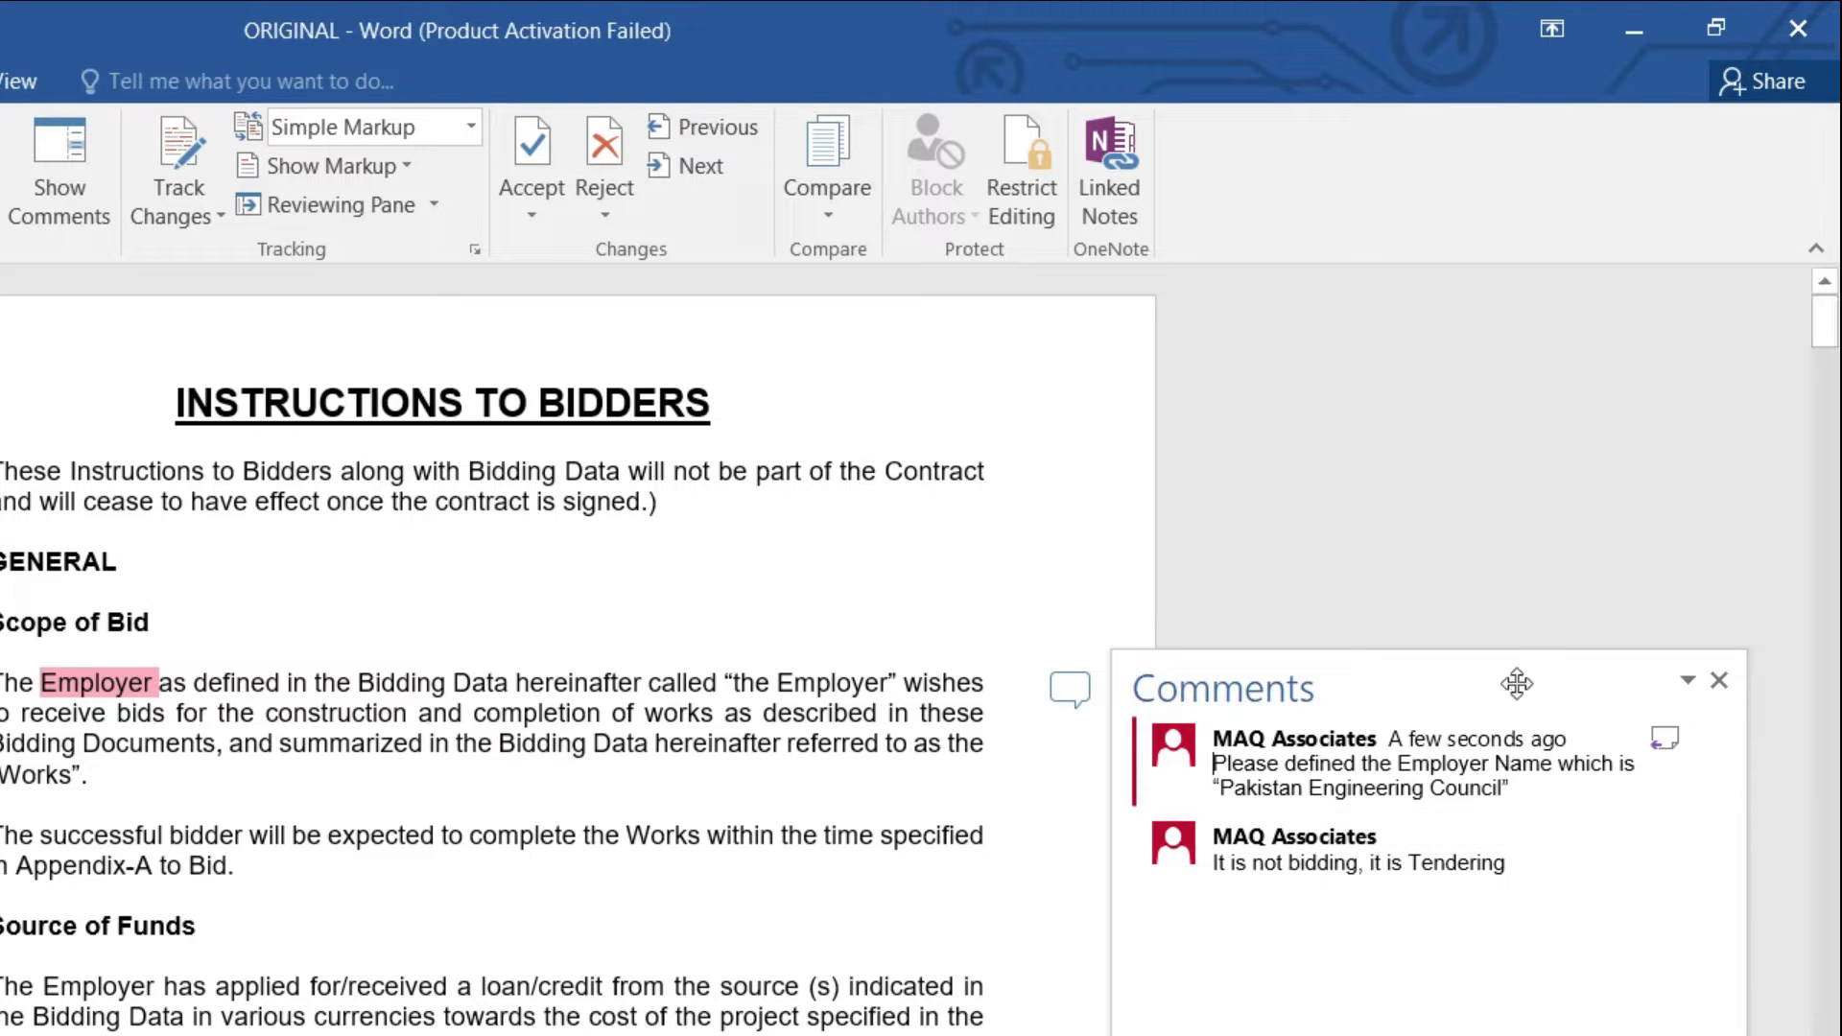
left_click(1720, 672)
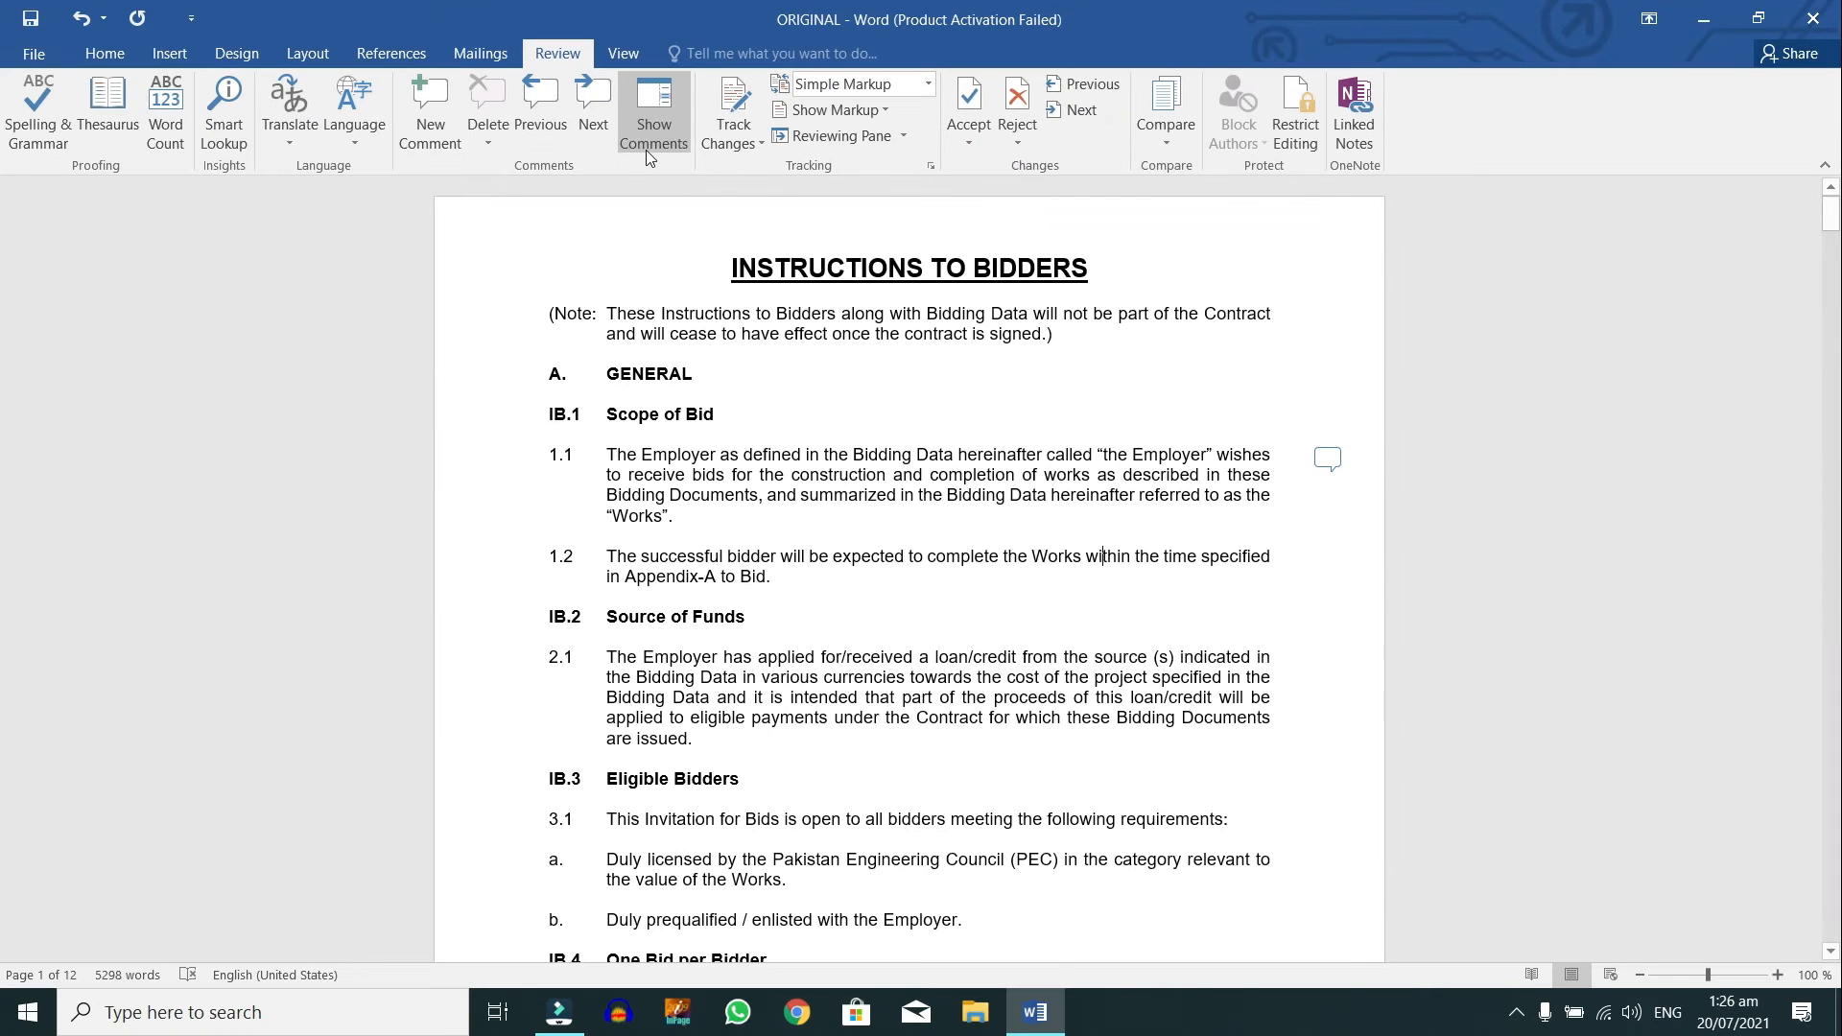
left_click(459, 105)
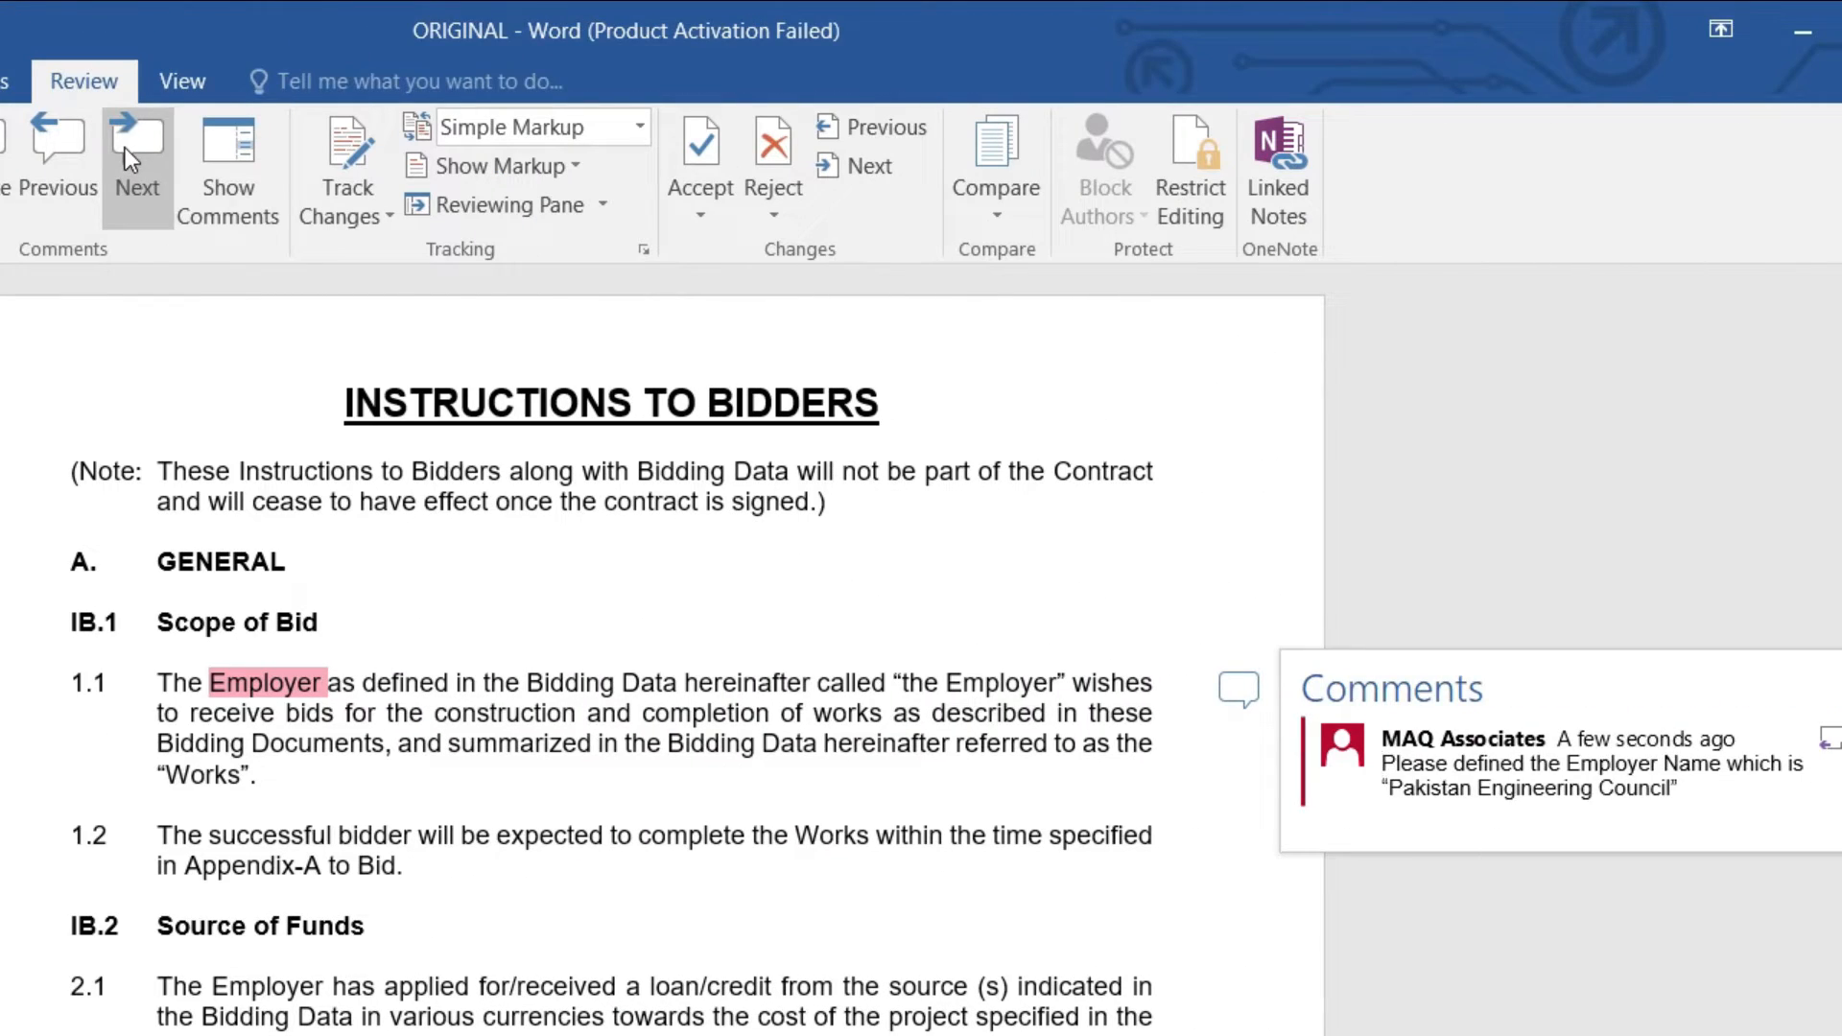
Step: Browse the clause 1.1 comments, briefly showing them beside the page, then close them
left_click(877, 152)
left_click(58, 153)
left_click(136, 158)
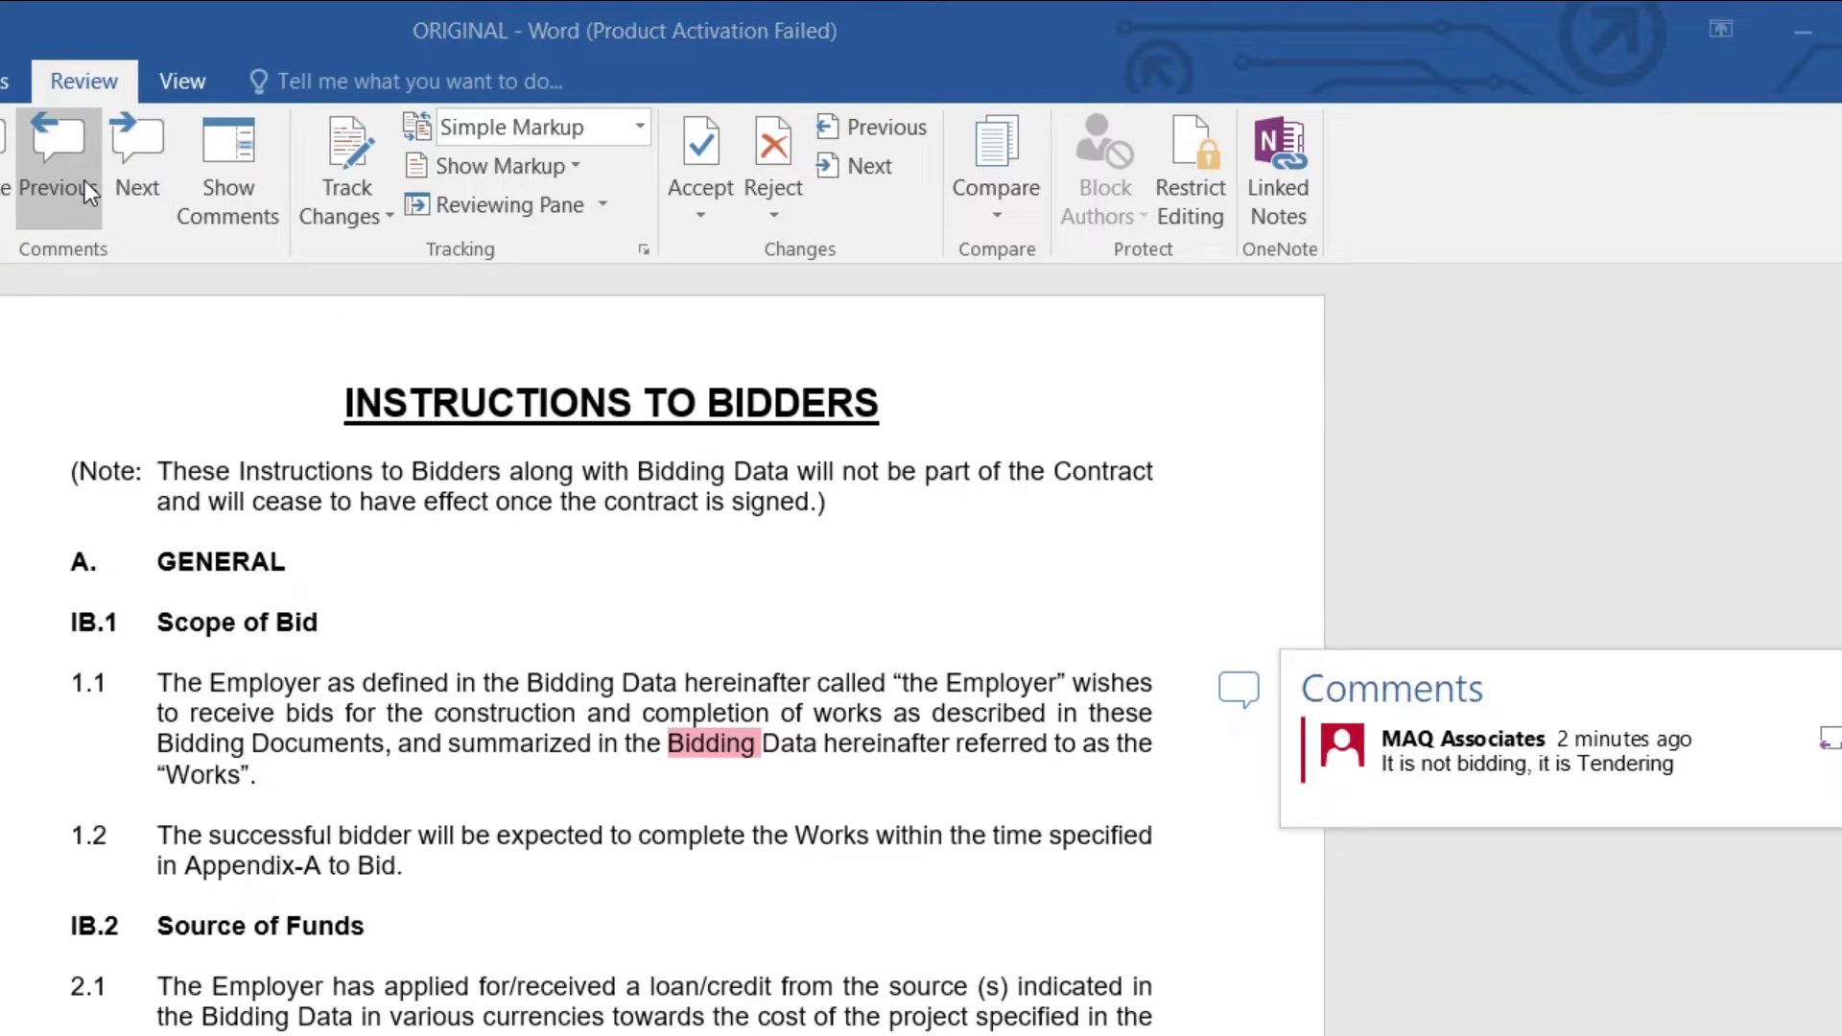
left_click(238, 198)
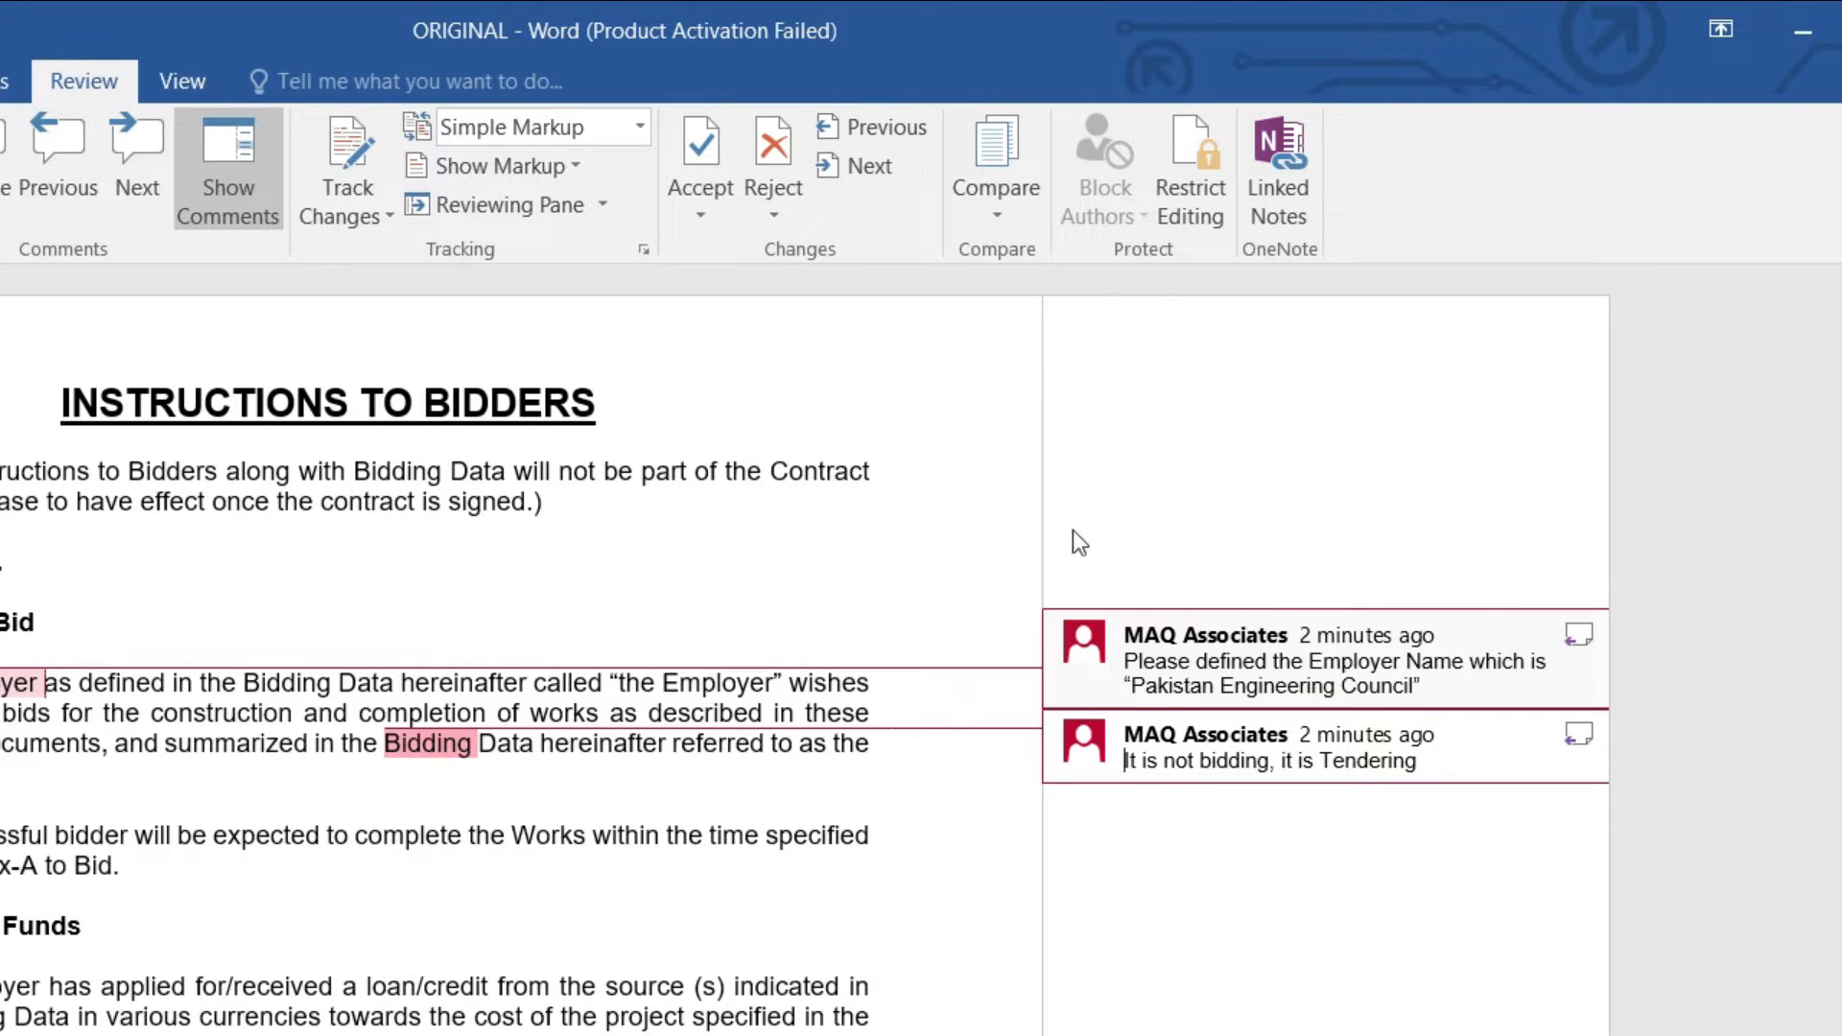
left_click(195, 203)
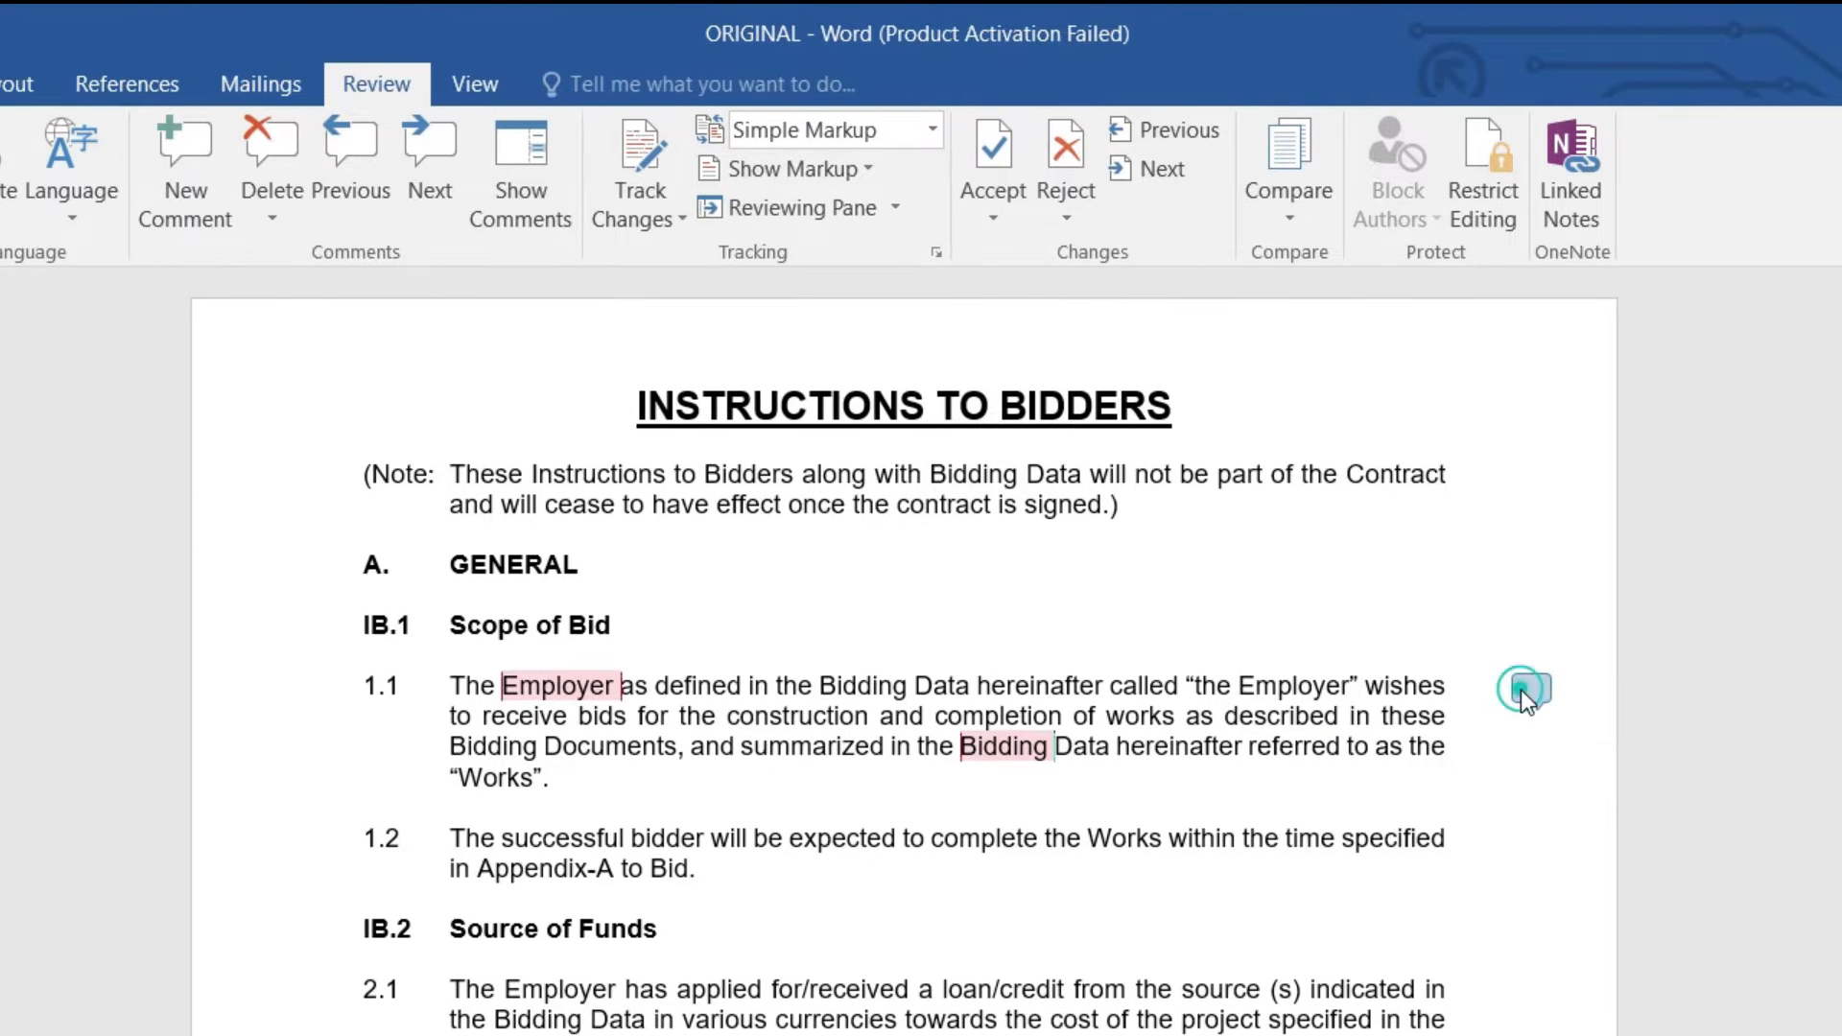
left_click(1385, 688)
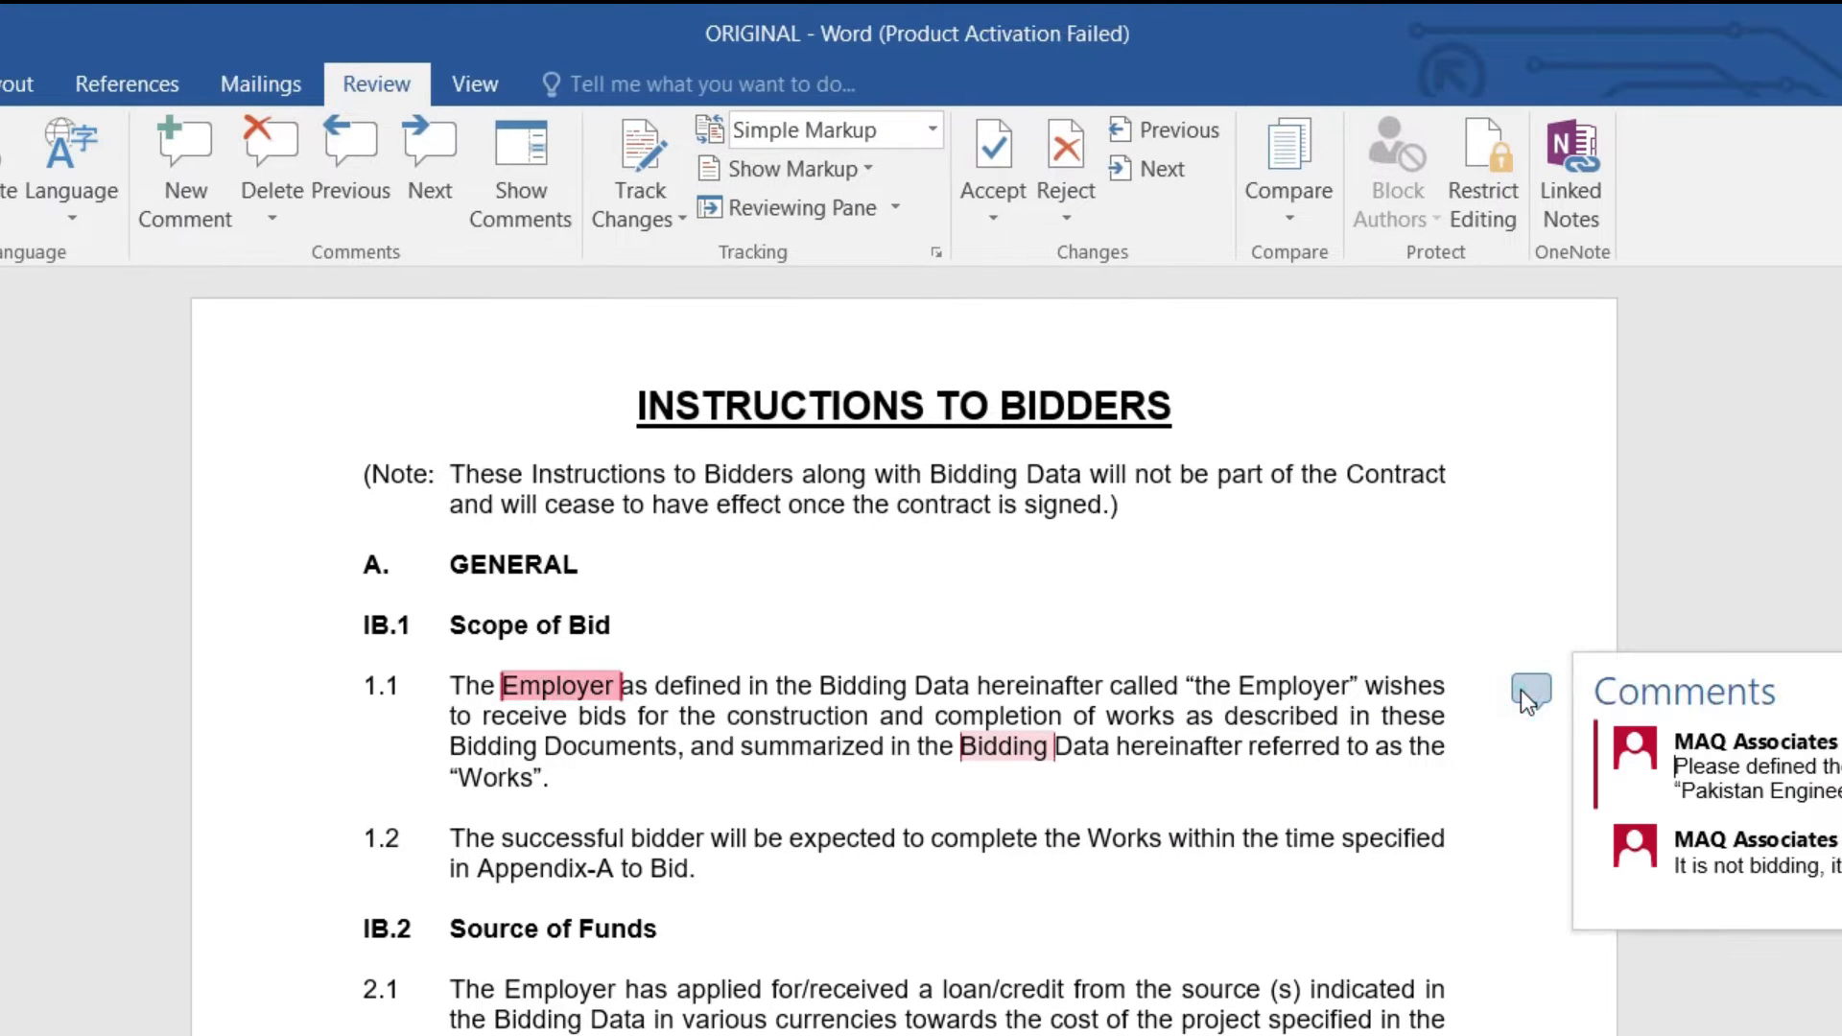
left_click(755, 837)
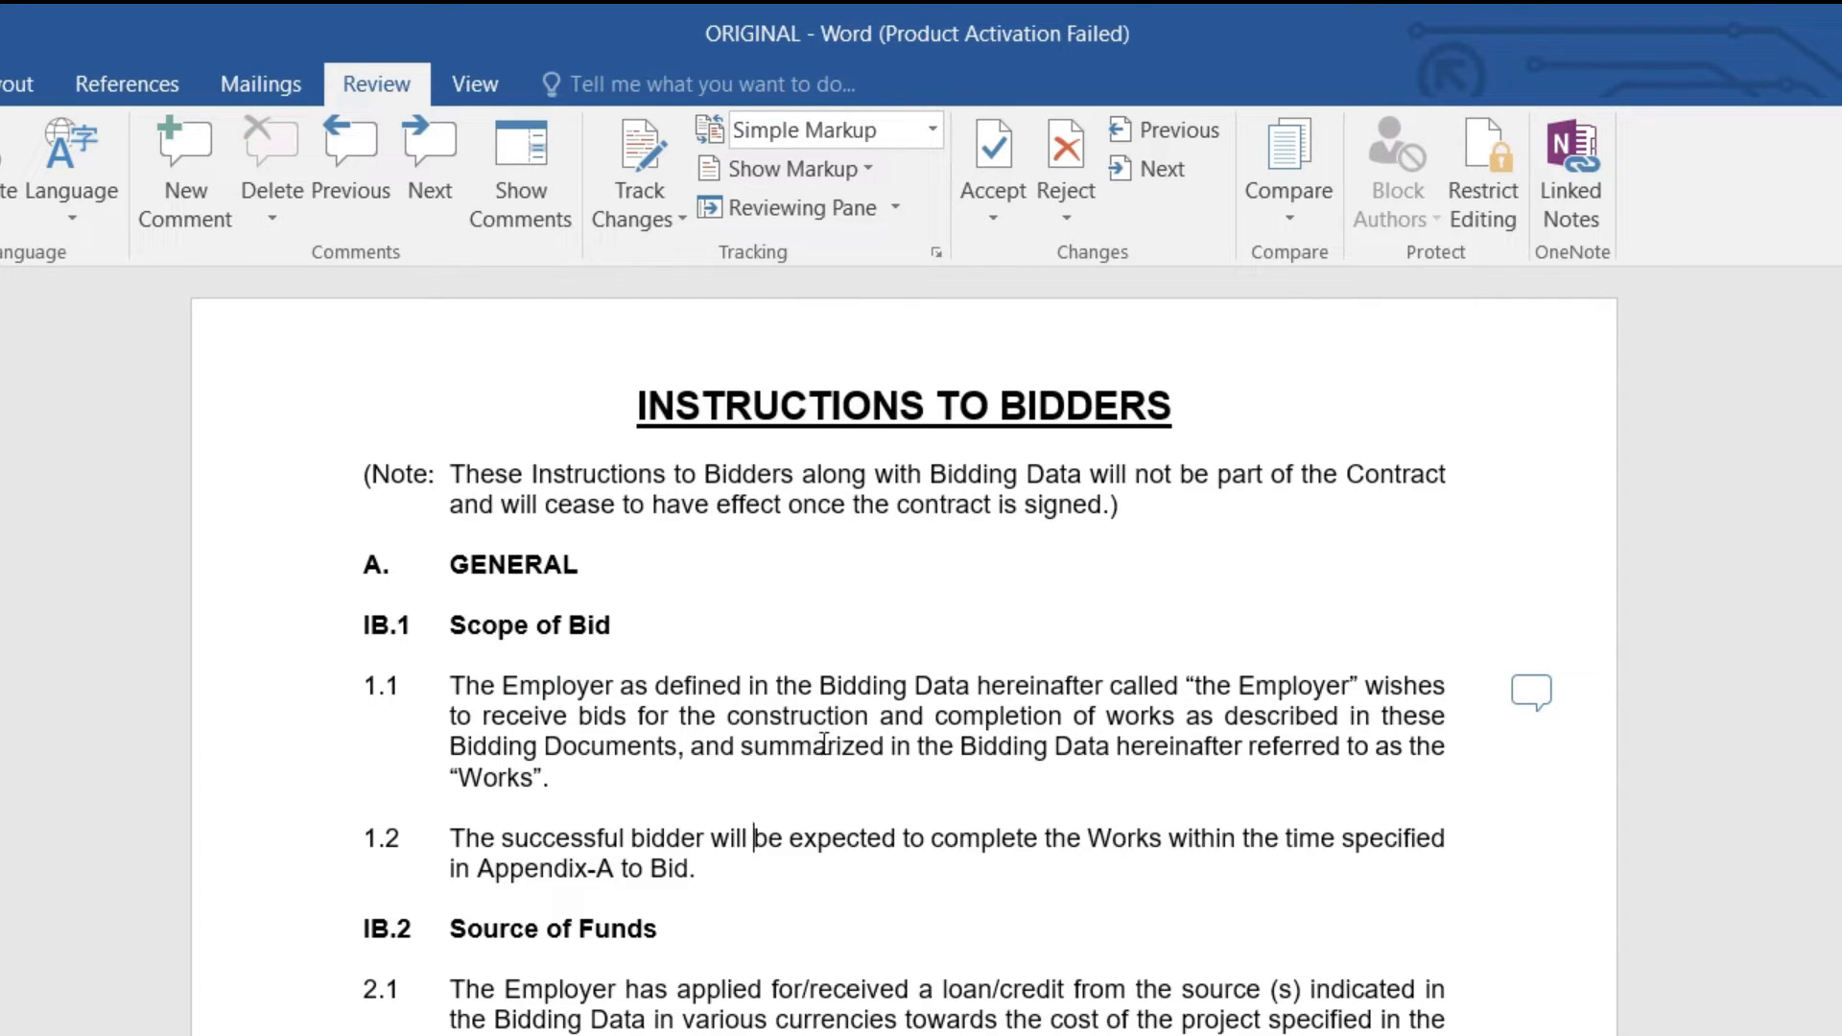
Step: Undo the comment edits with Ctrl+Z and return to the document start
key("ctrl+z")
key("ctrl+z")
key("ctrl+z")
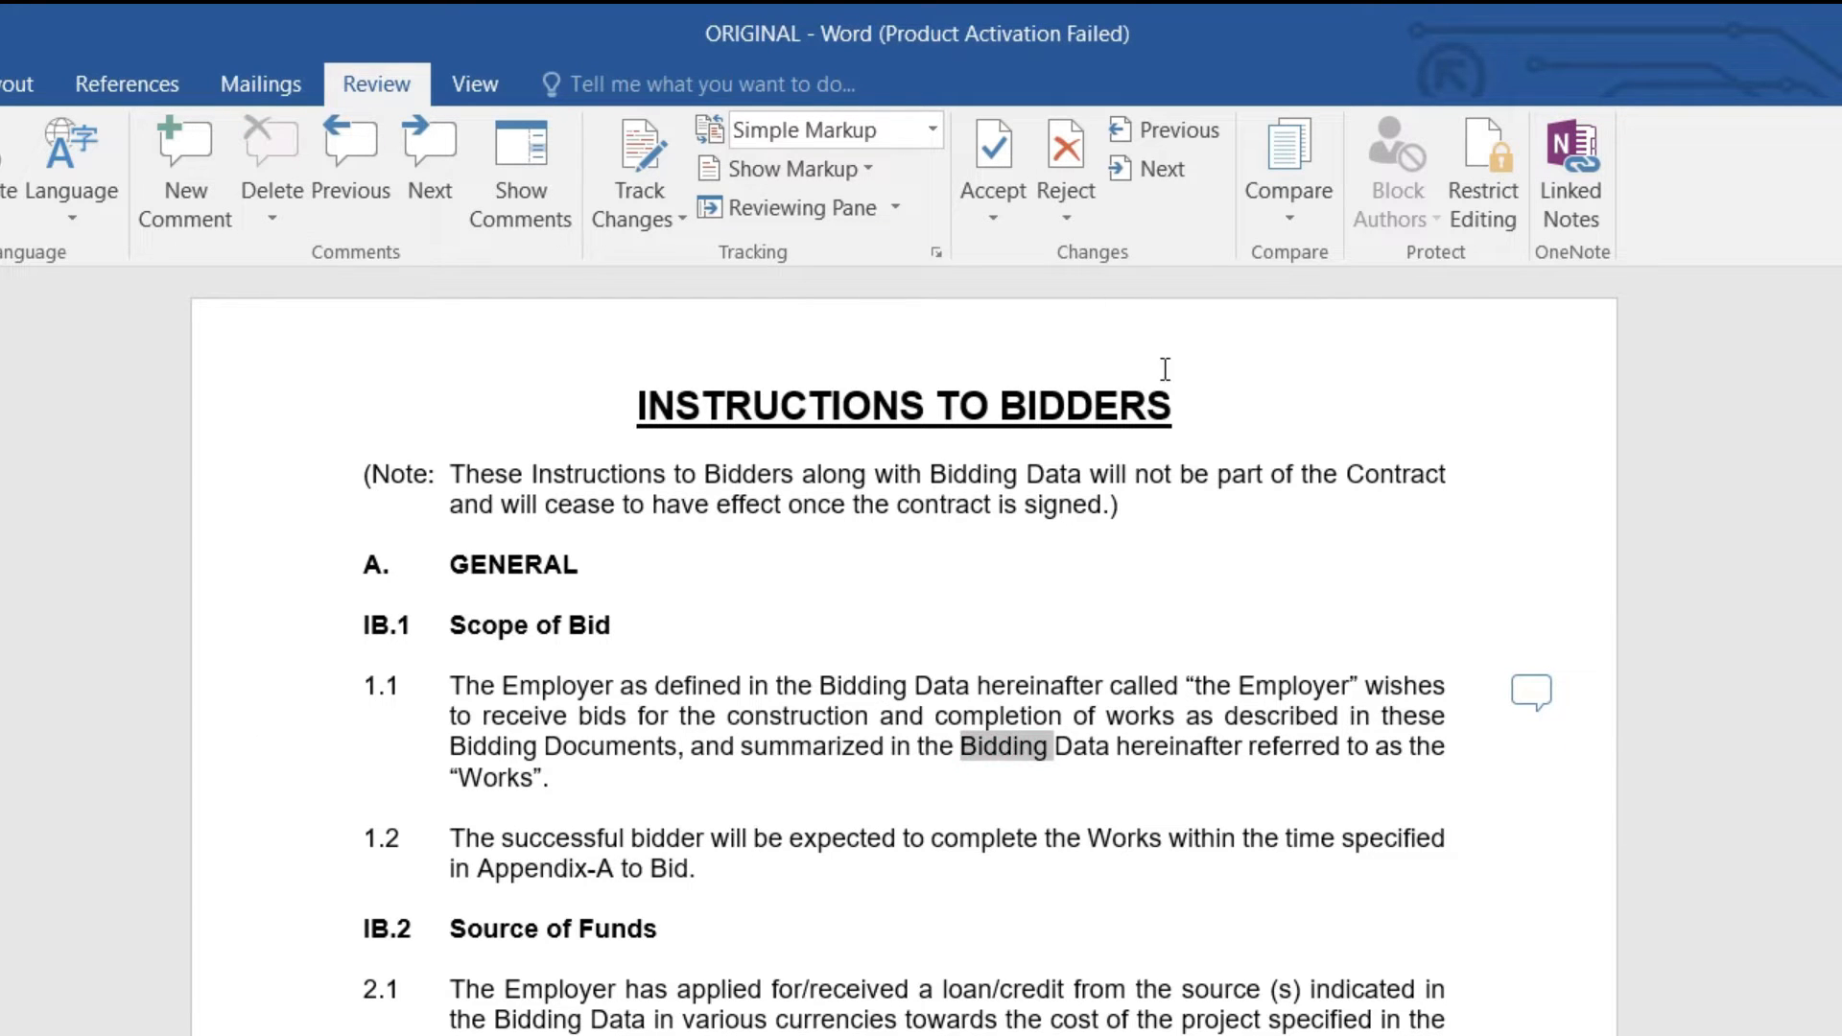
key("ctrl+z")
key("ctrl+z")
key("ctrl+z")
key("ctrl+z")
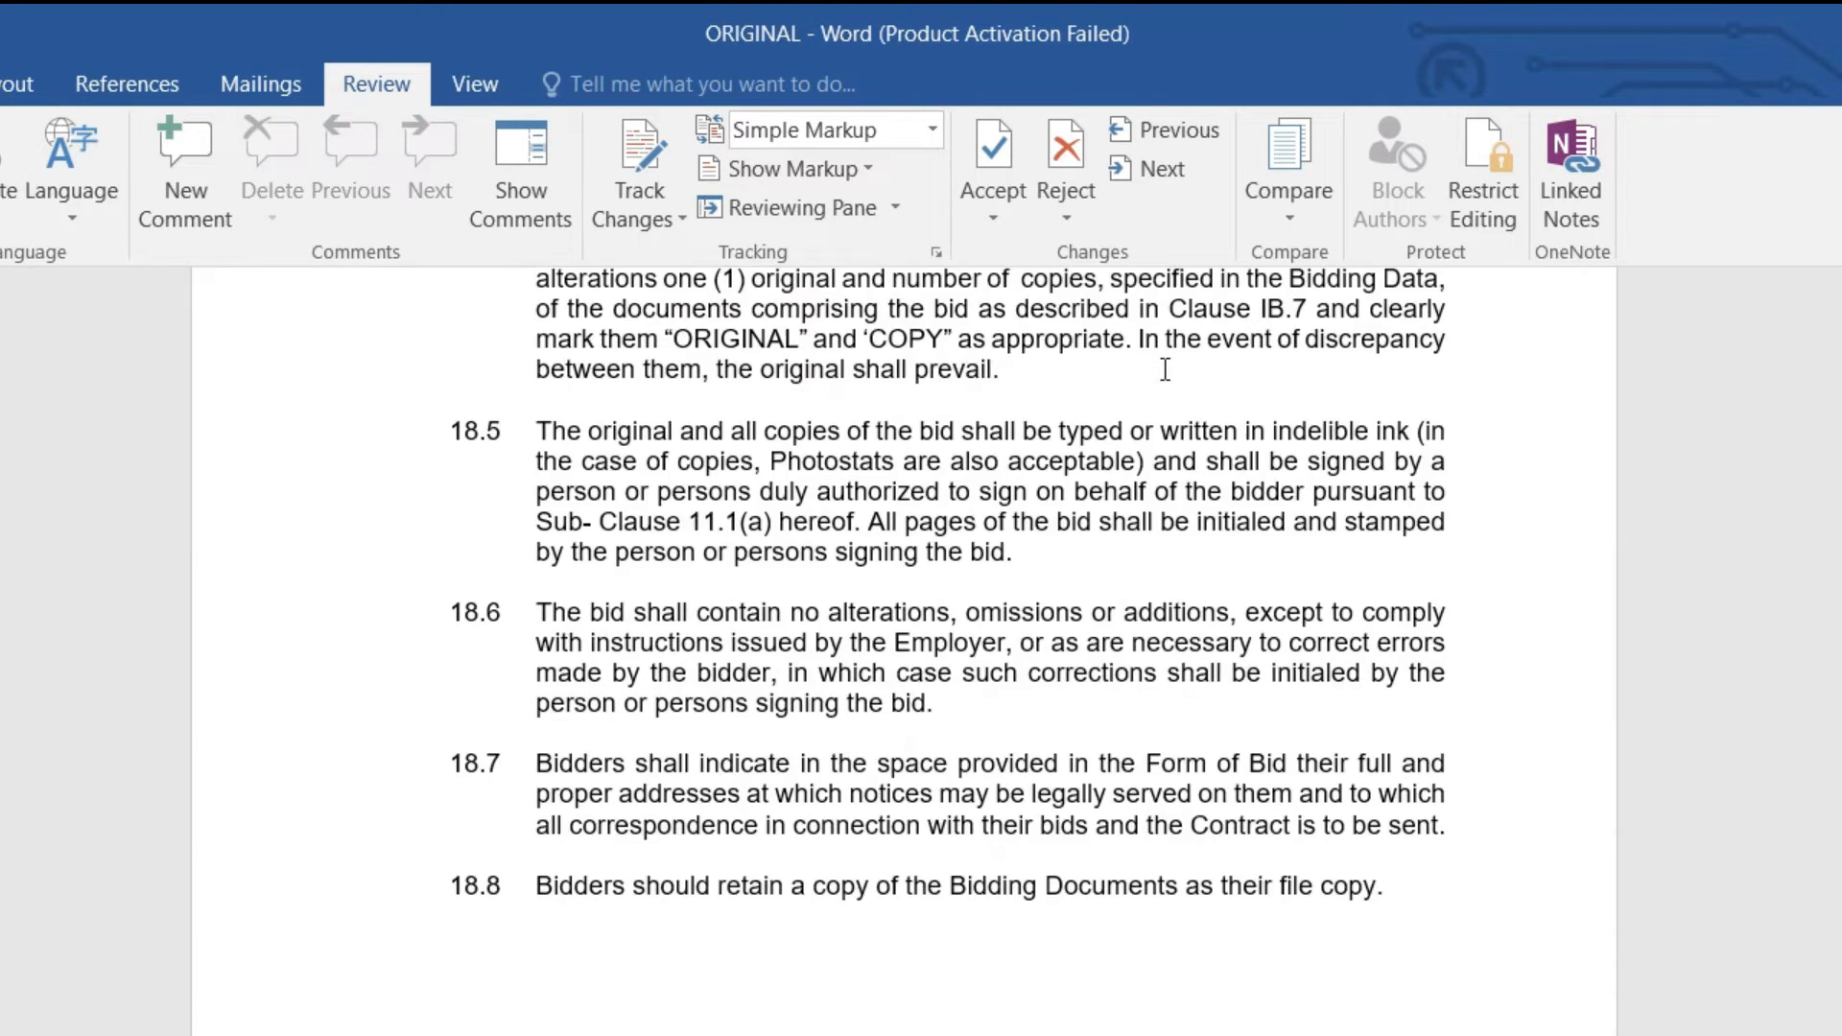
scroll(1328, 517, "up", 3)
scroll(1328, 516, "up", 3)
key("ctrl+Home")
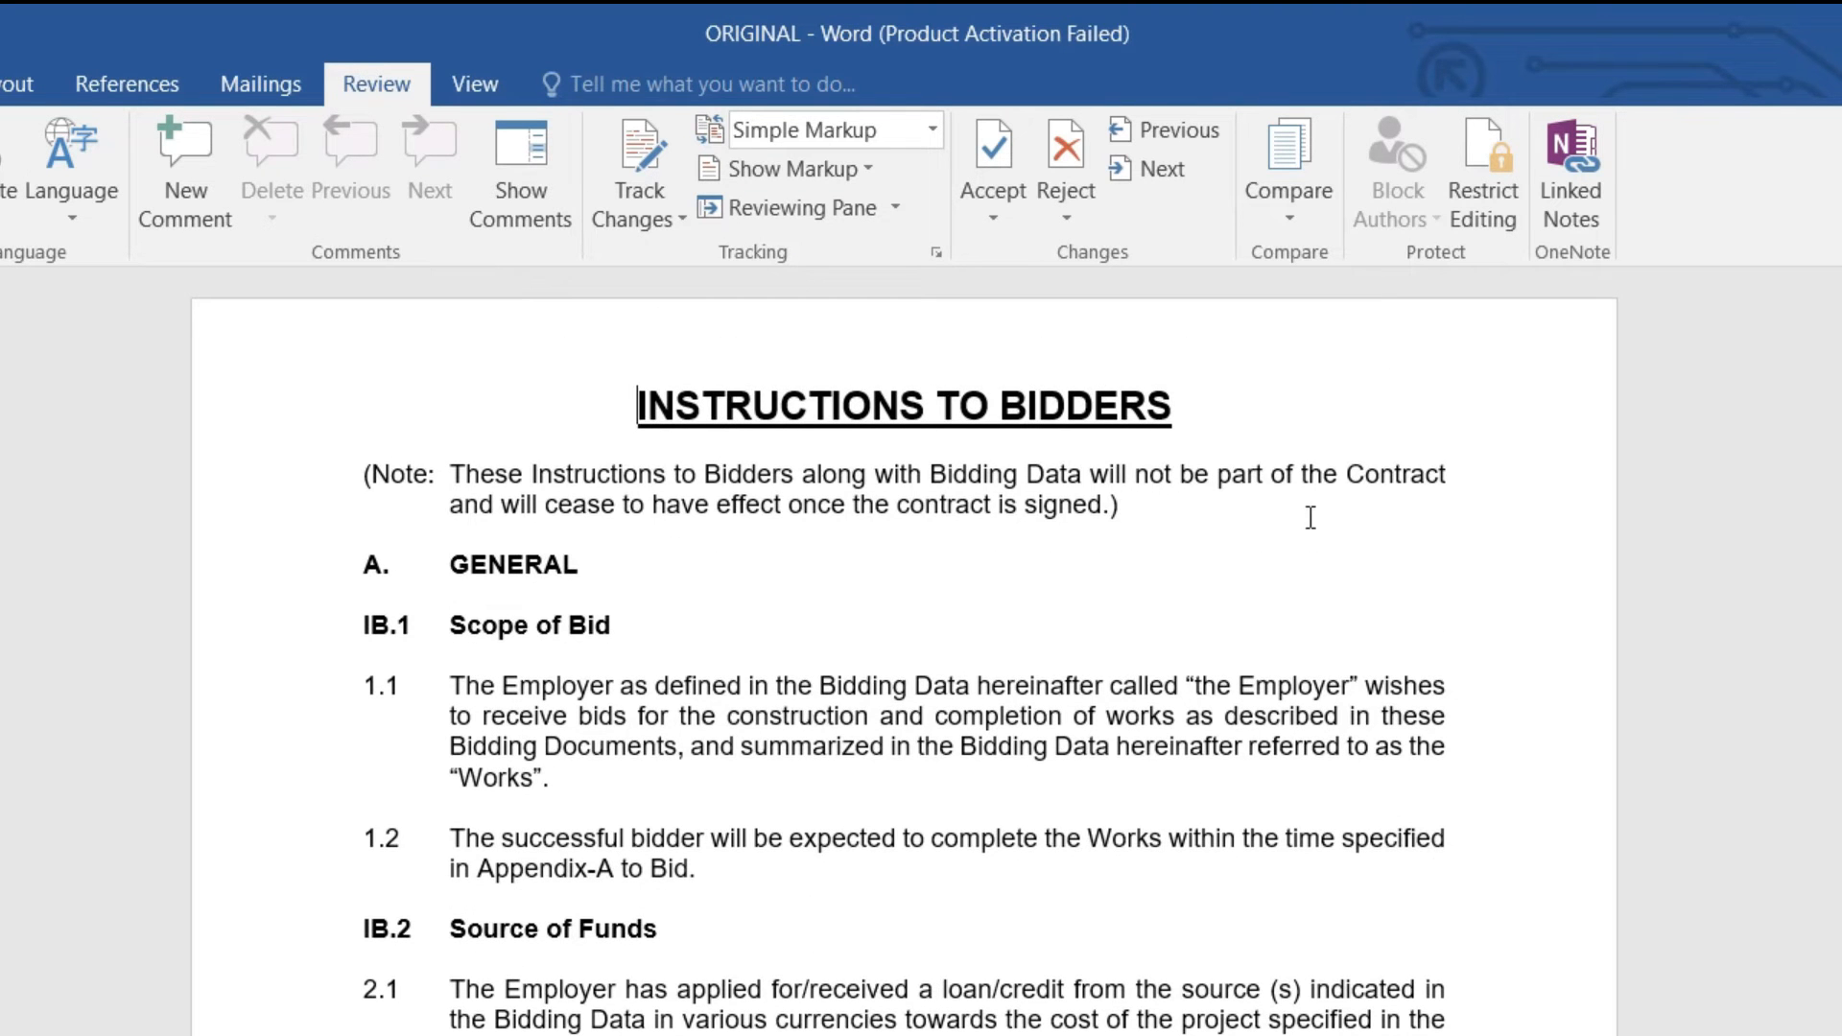
Step: Turn on Track Changes and return to the top of the document
left_click(669, 221)
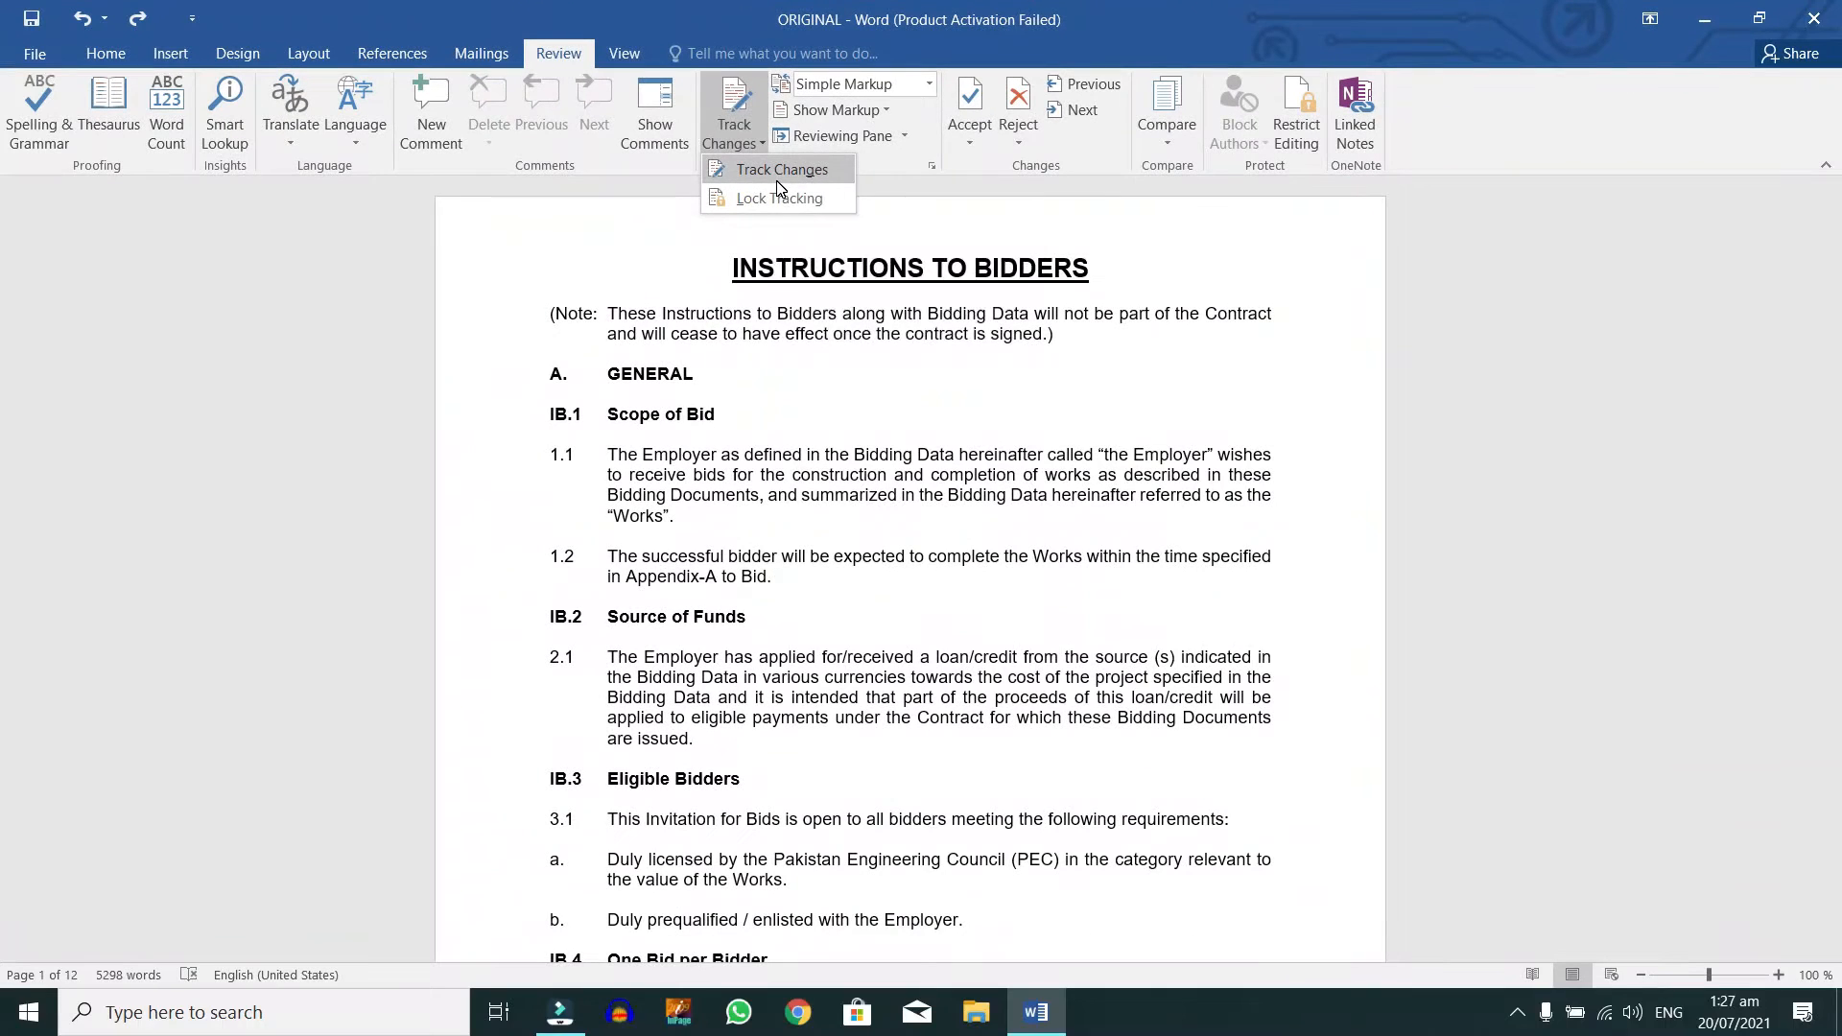
left_click(704, 270)
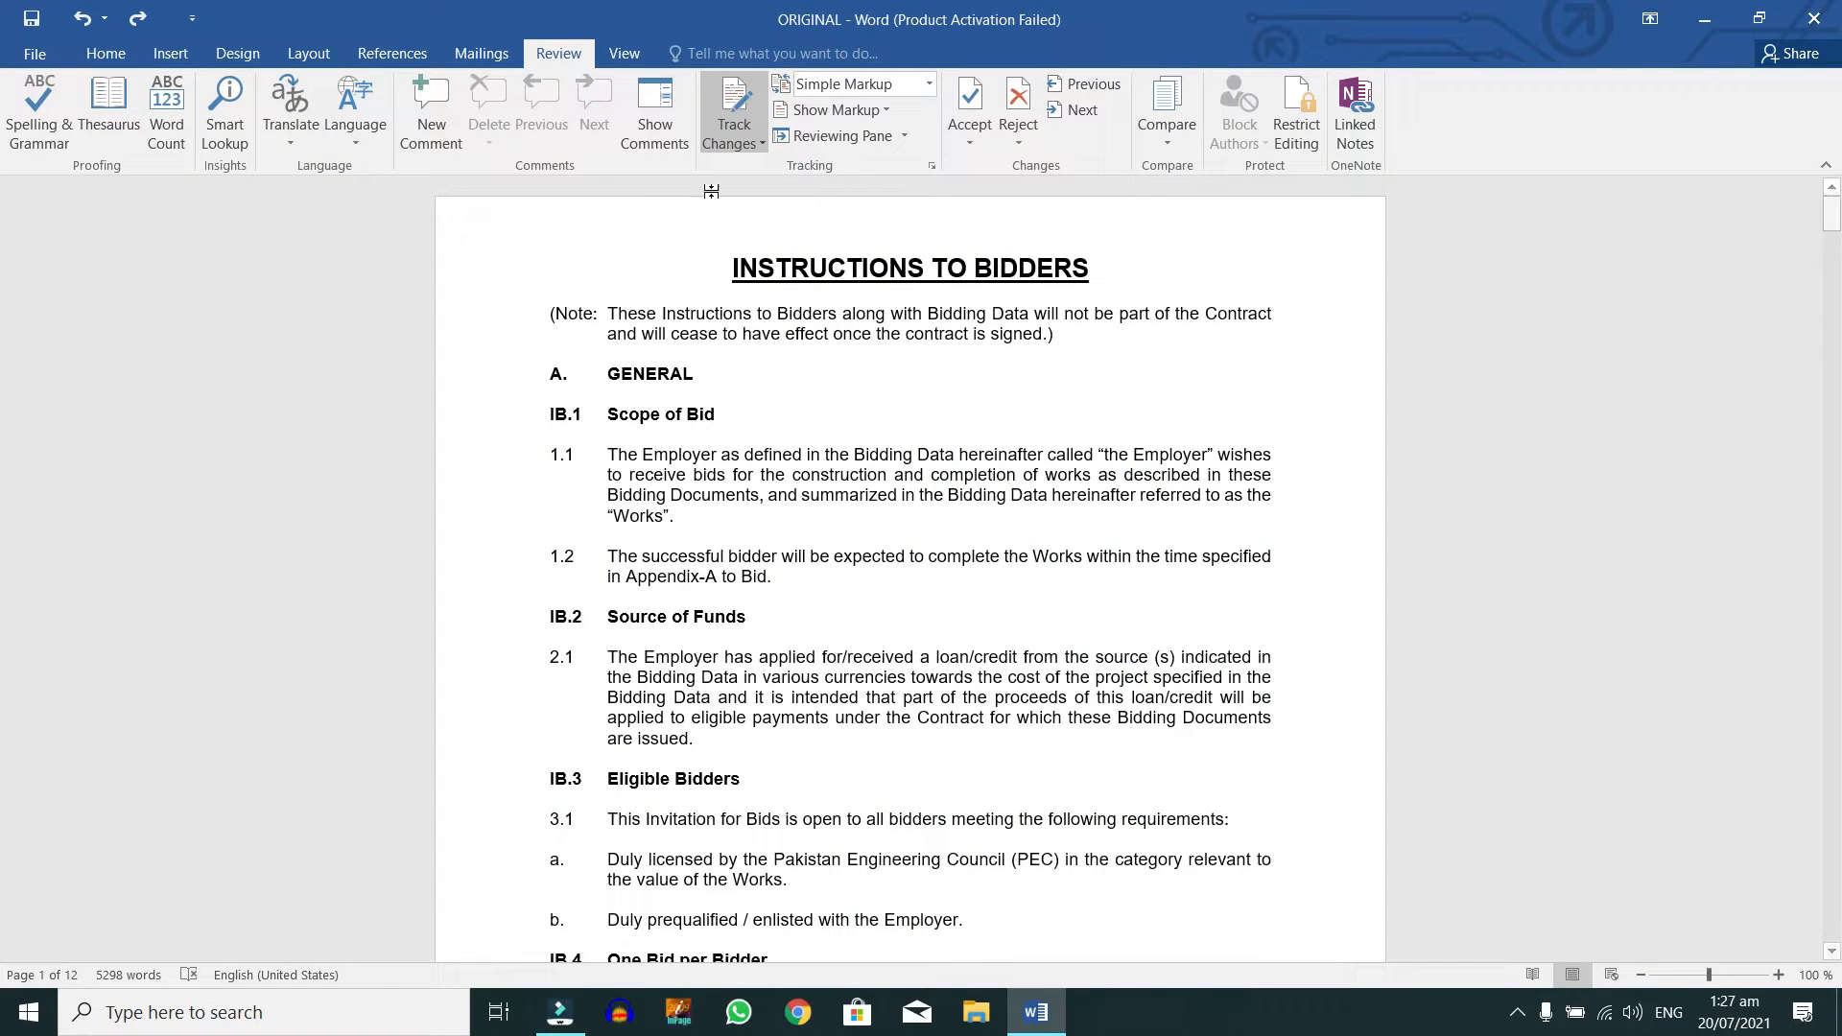
left_click(762, 435)
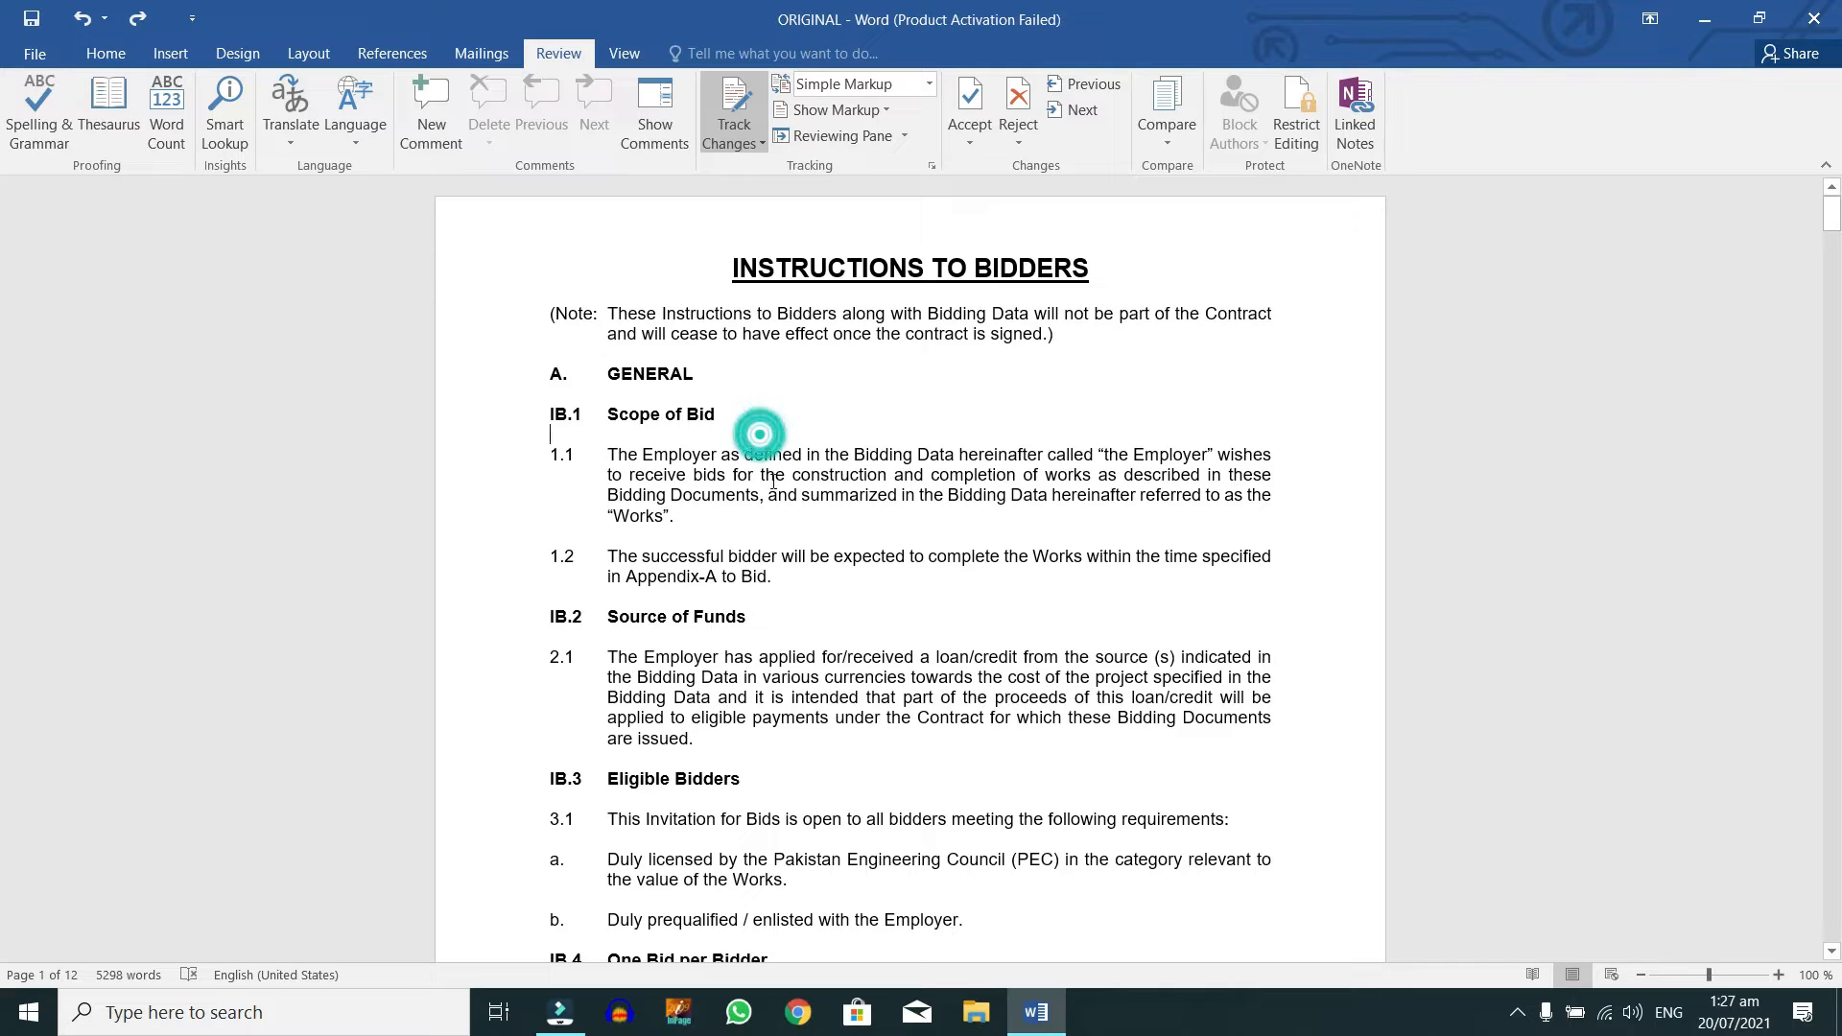
key("F7")
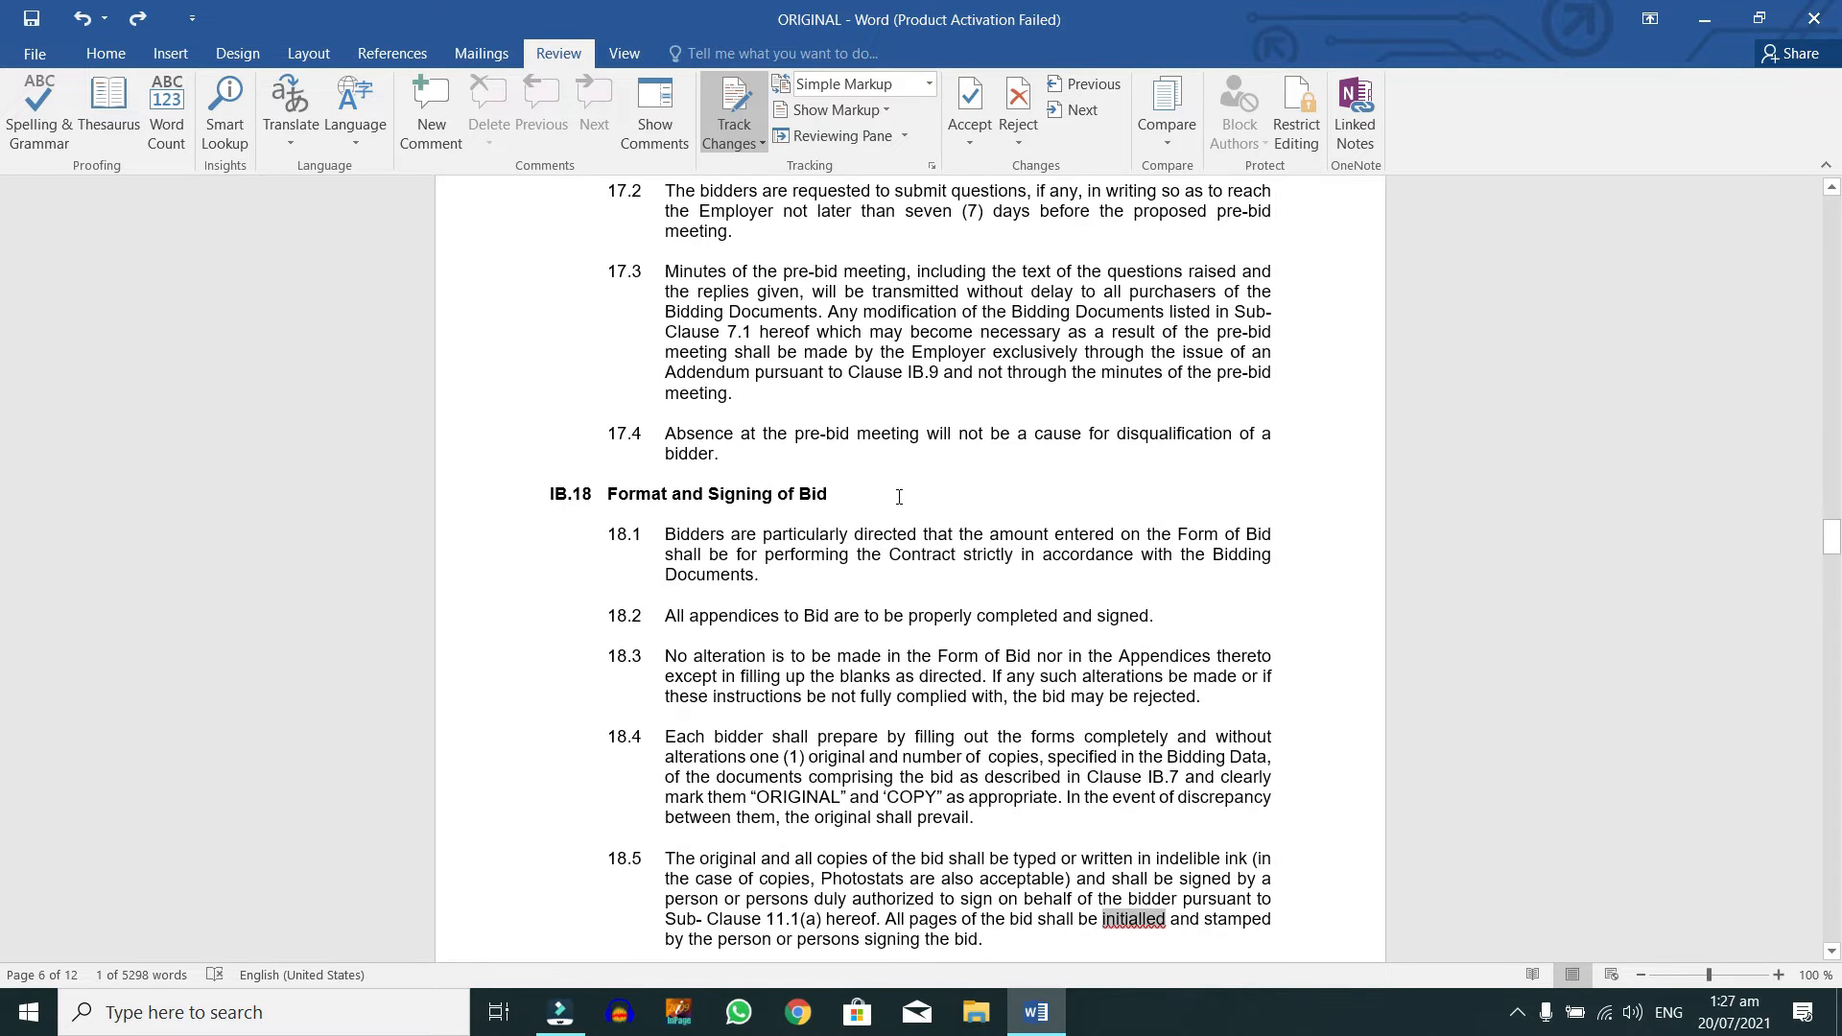
key("ctrl+Home")
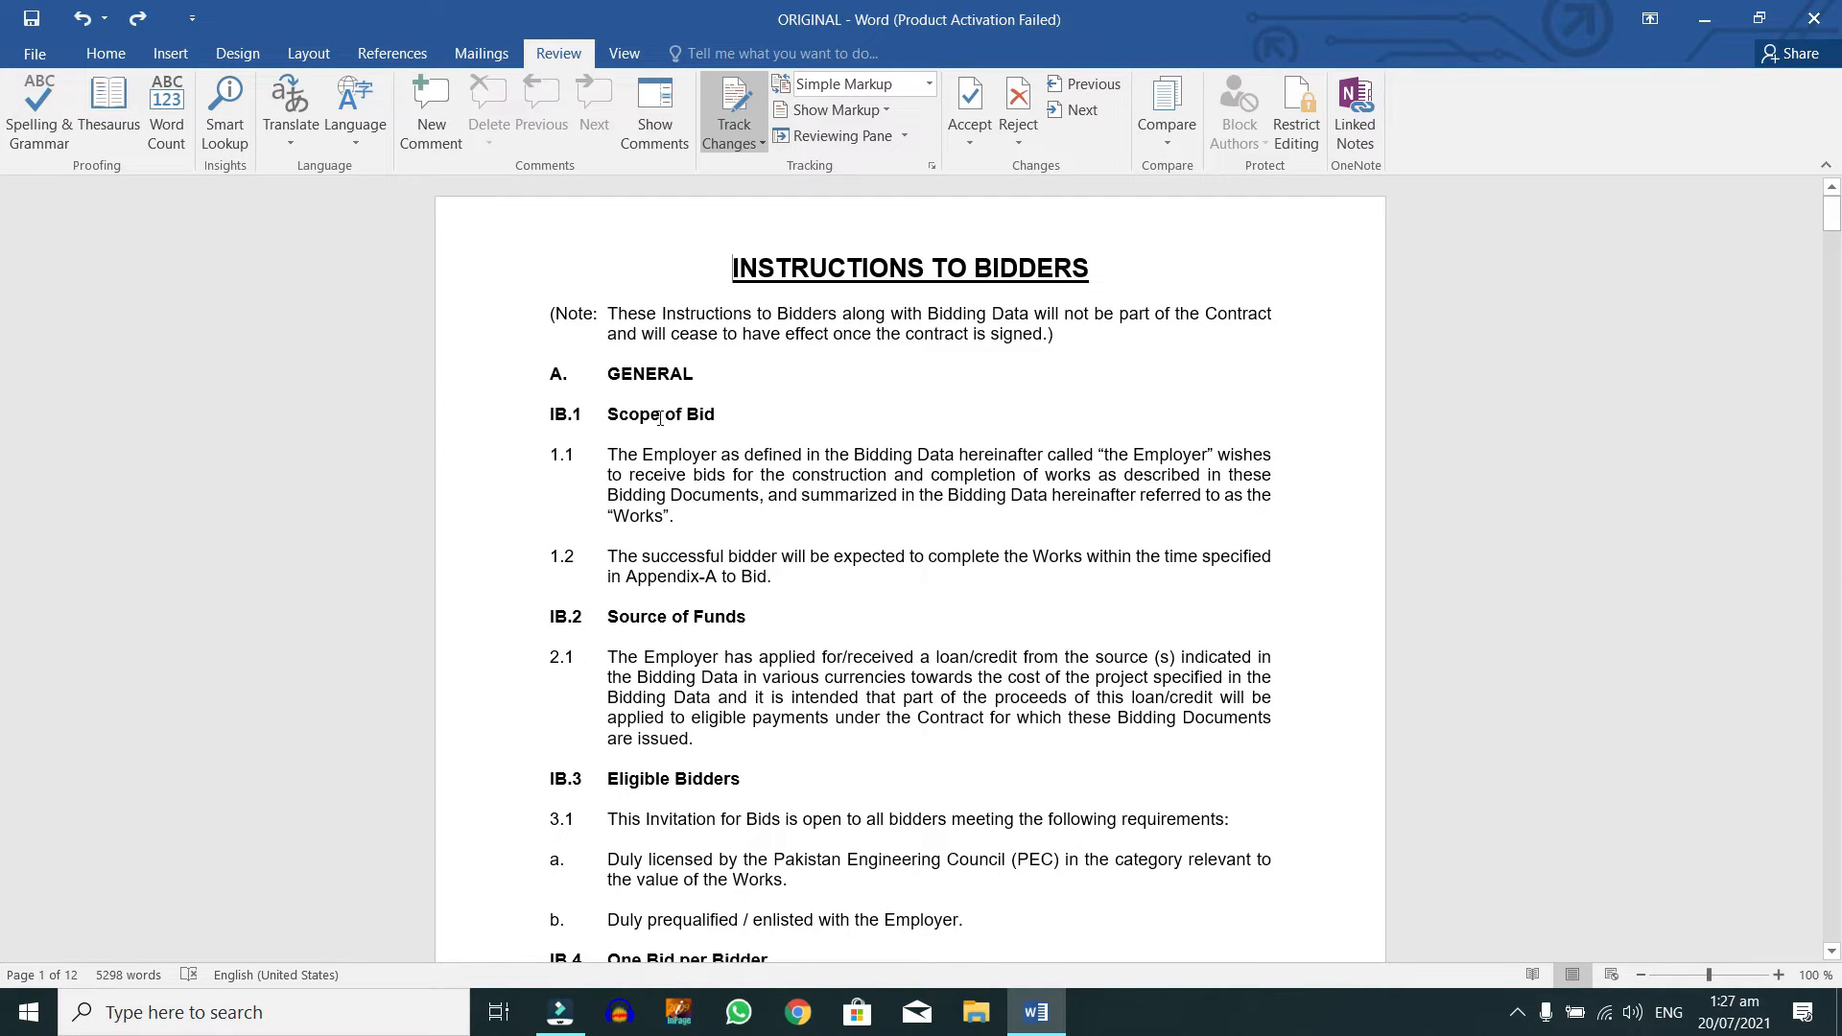
Step: Comment 'Employer' with the Pakistan Engineering Council name request and 'Bidding' with 'Bidding instead of Tendering'
double_click(681, 453)
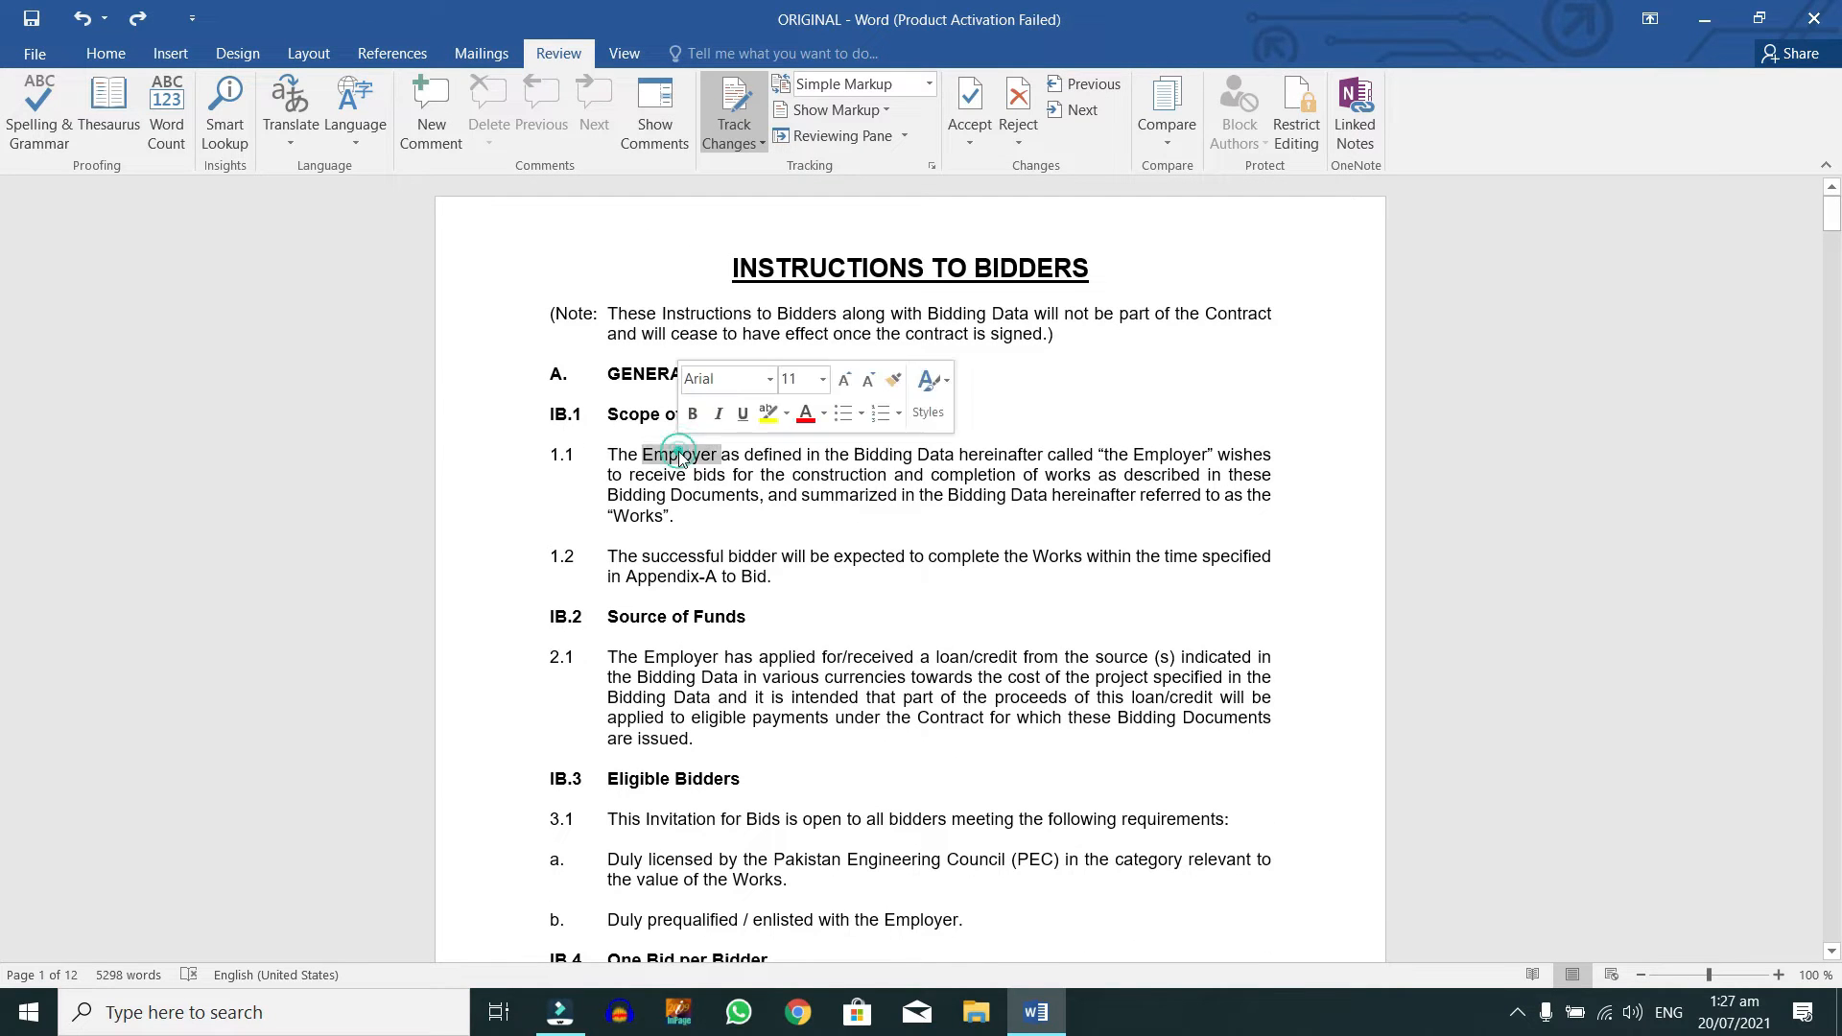
left_click(446, 114)
type("Please ")
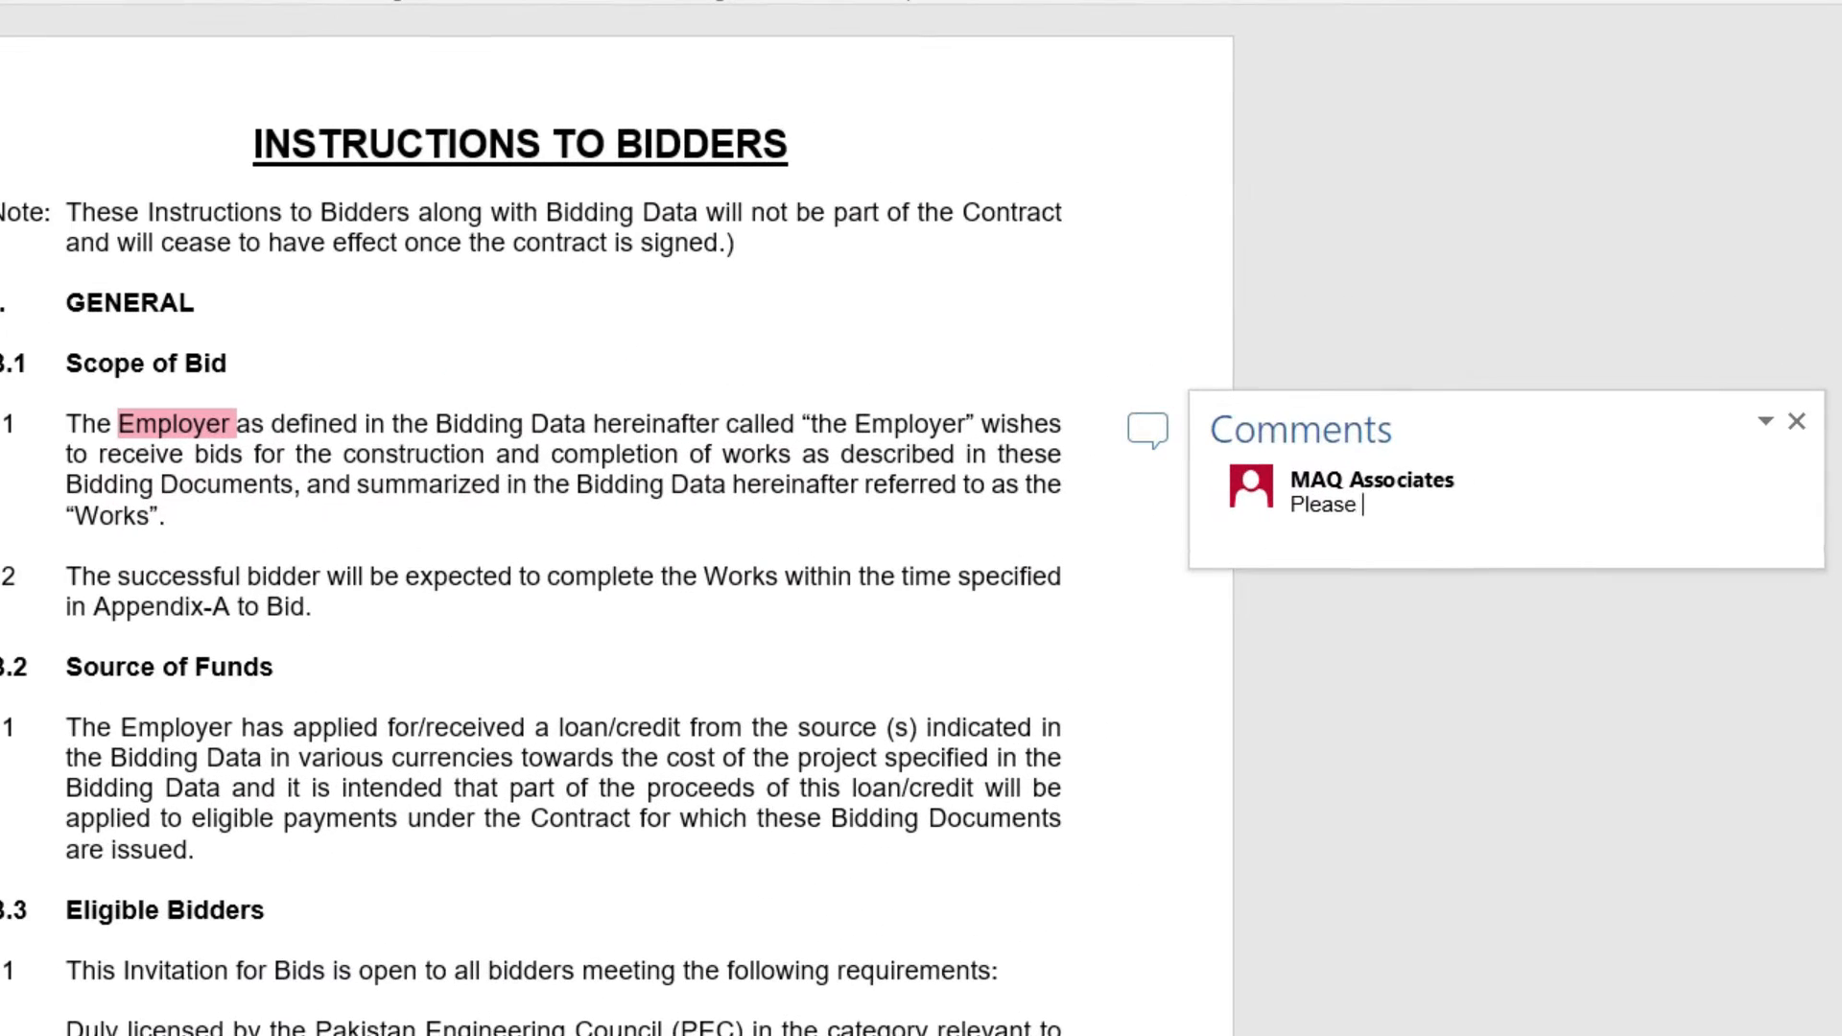
type("insert the Employer Name which is \"Pakistan Engineering Council")
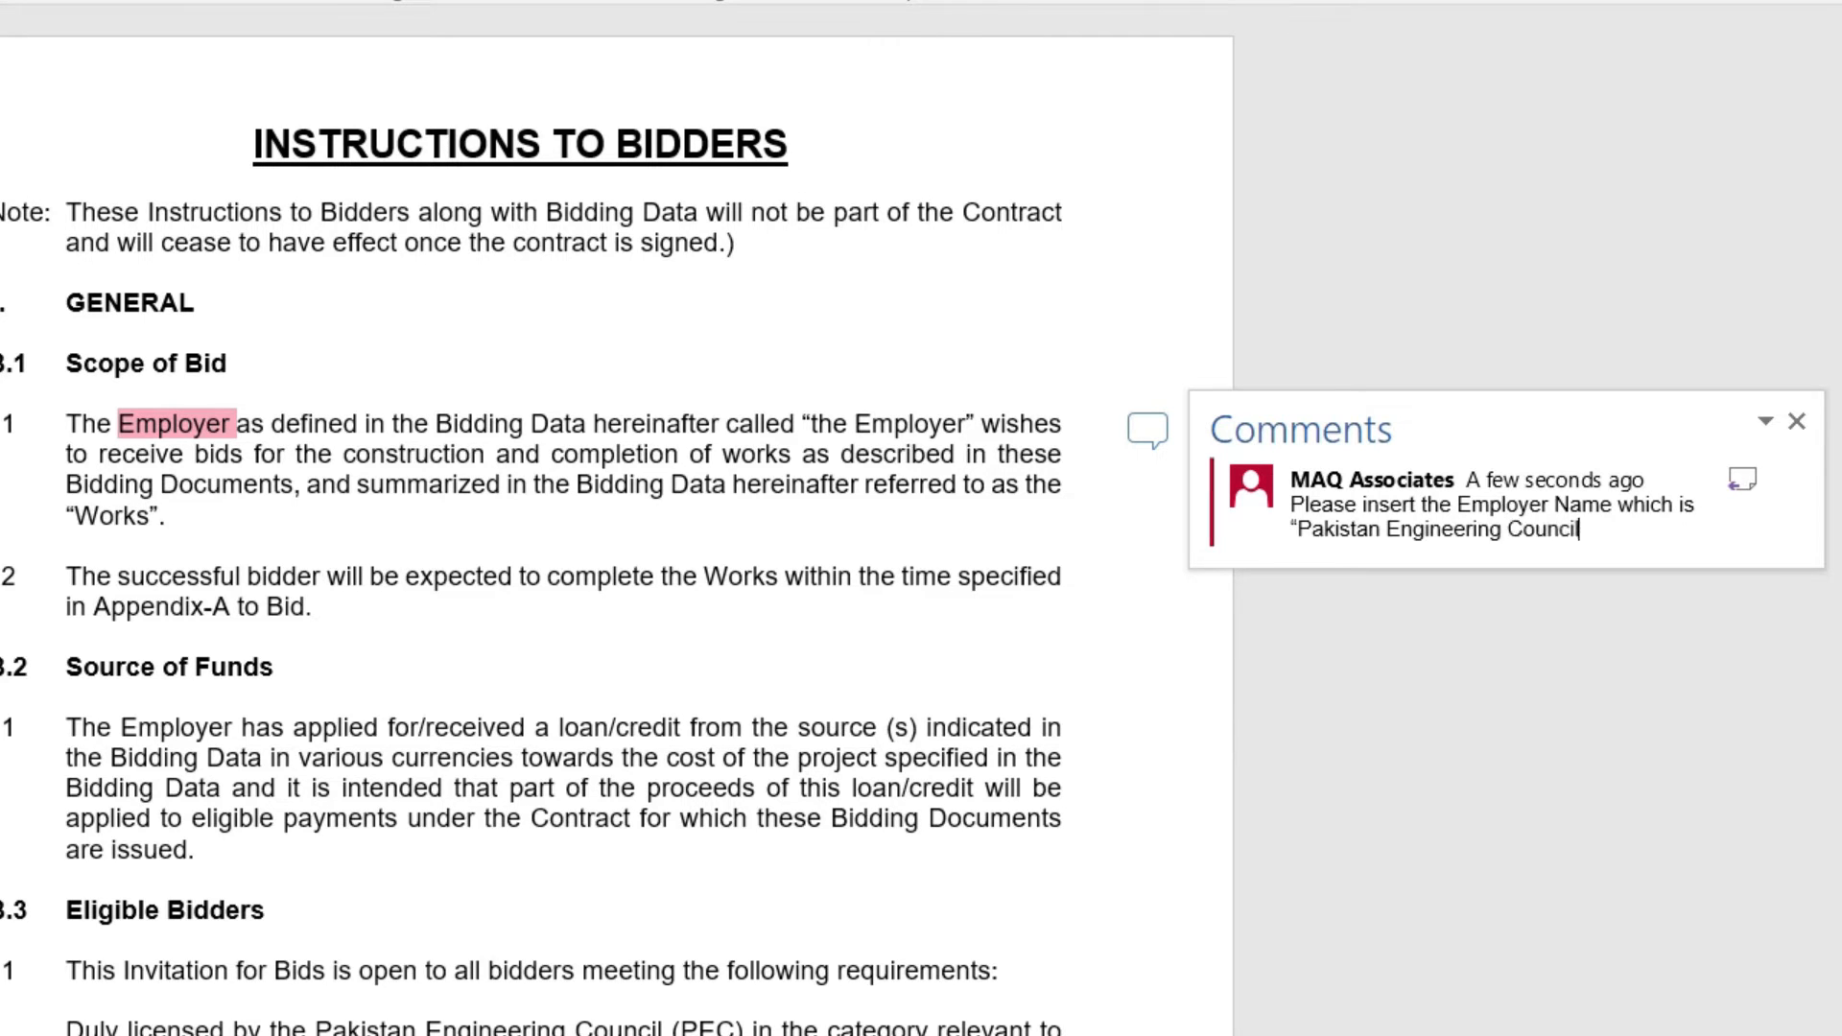
left_click(628, 485)
double_click(624, 485)
right_click(648, 489)
left_click(770, 949)
type("Bidding instead of Tendering")
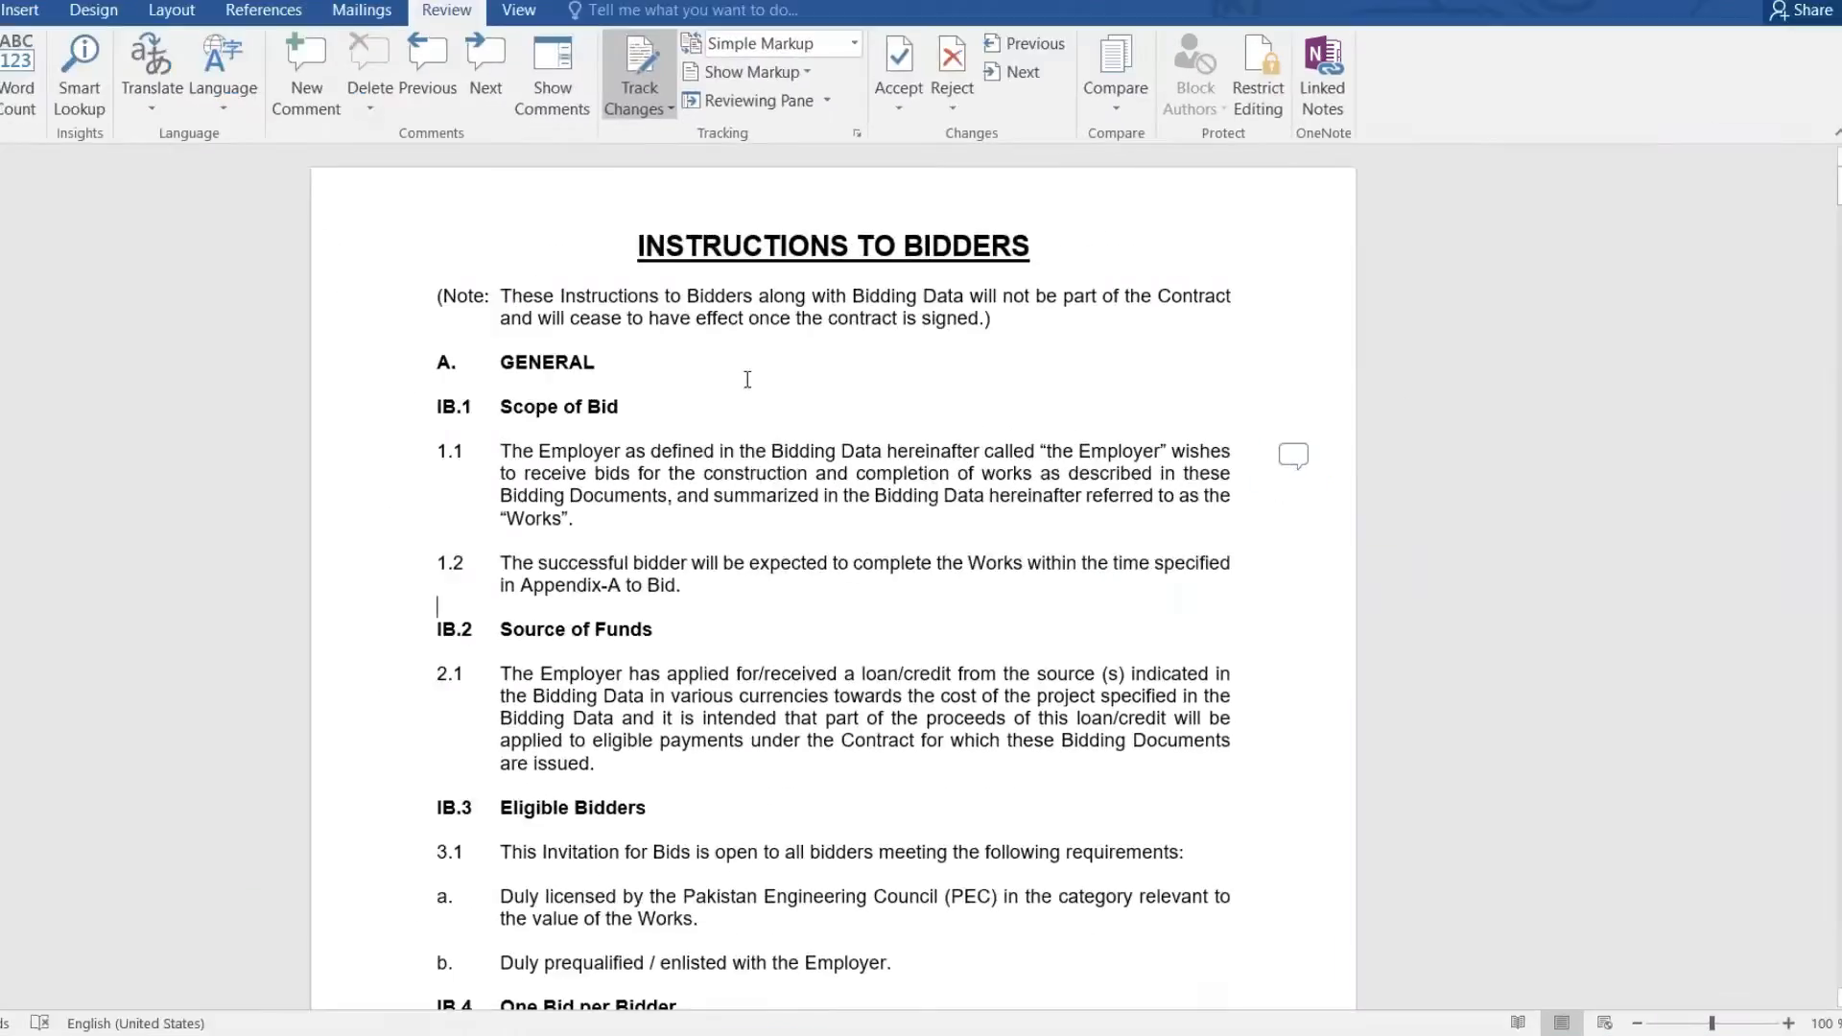
left_click(625, 99)
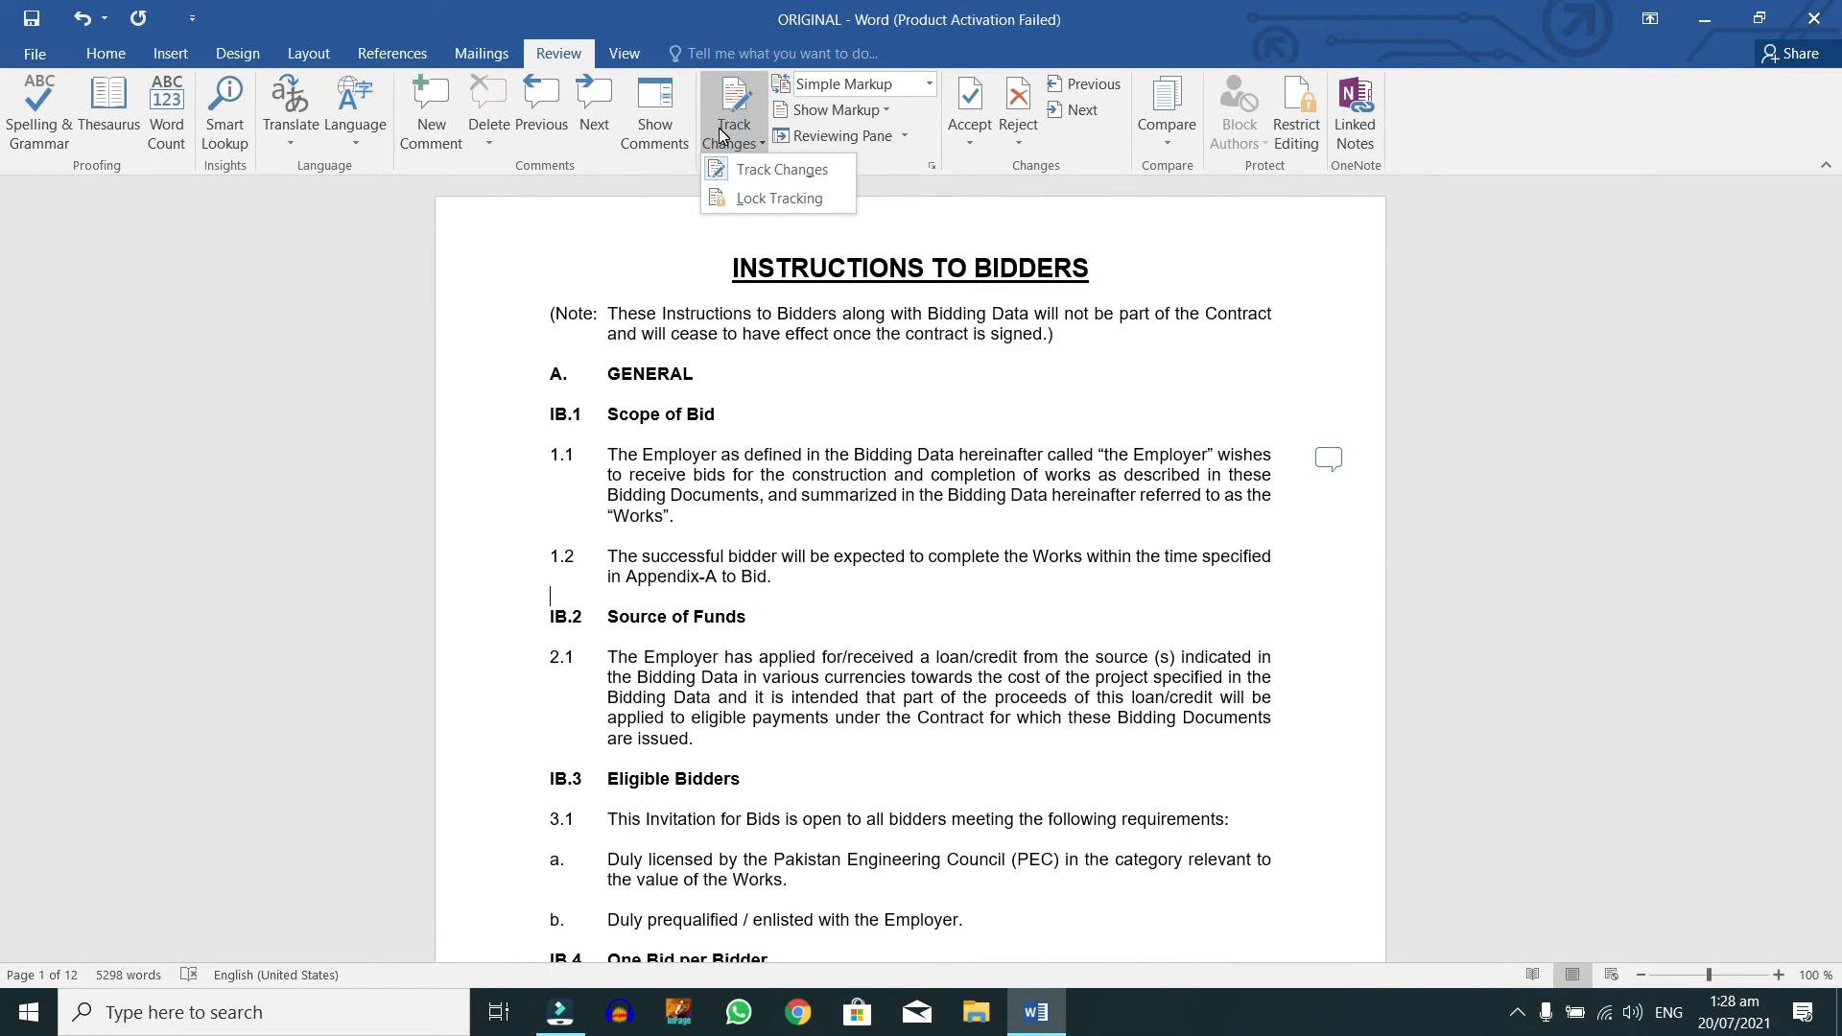
Step: Keep Track Changes on and show the comments in a side pane
left_click(729, 169)
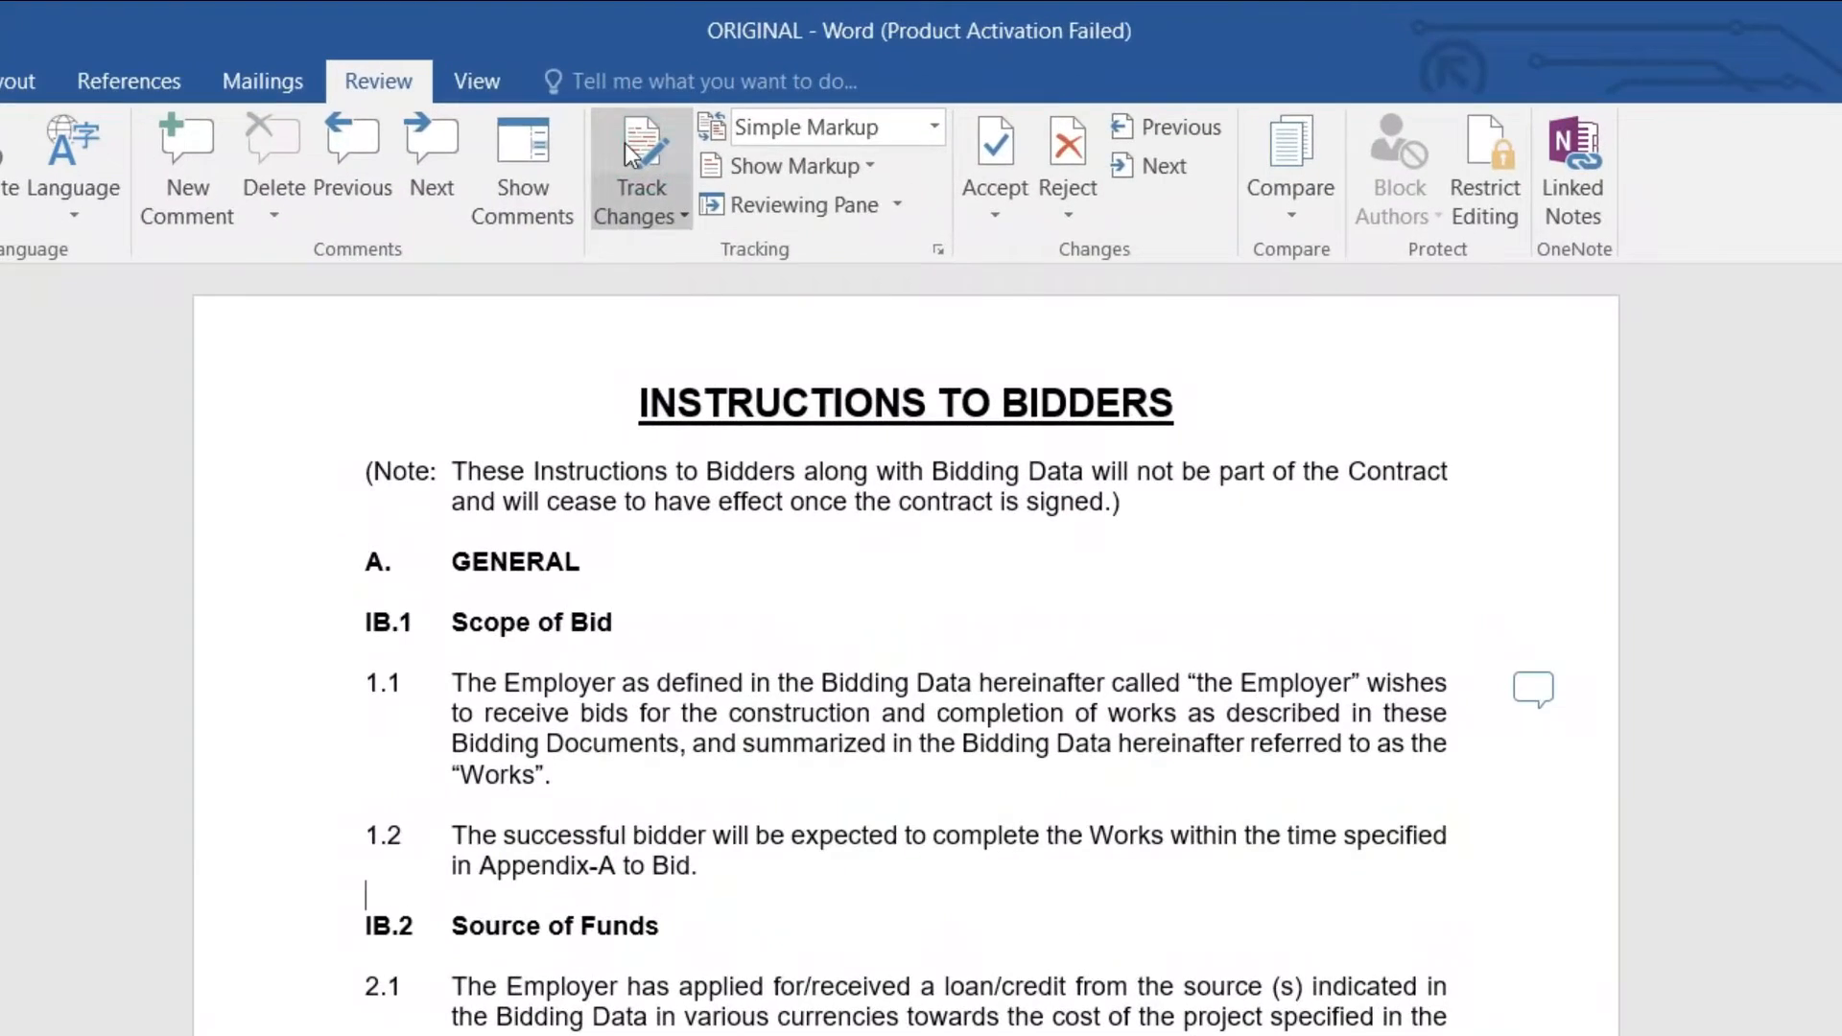
left_click(685, 219)
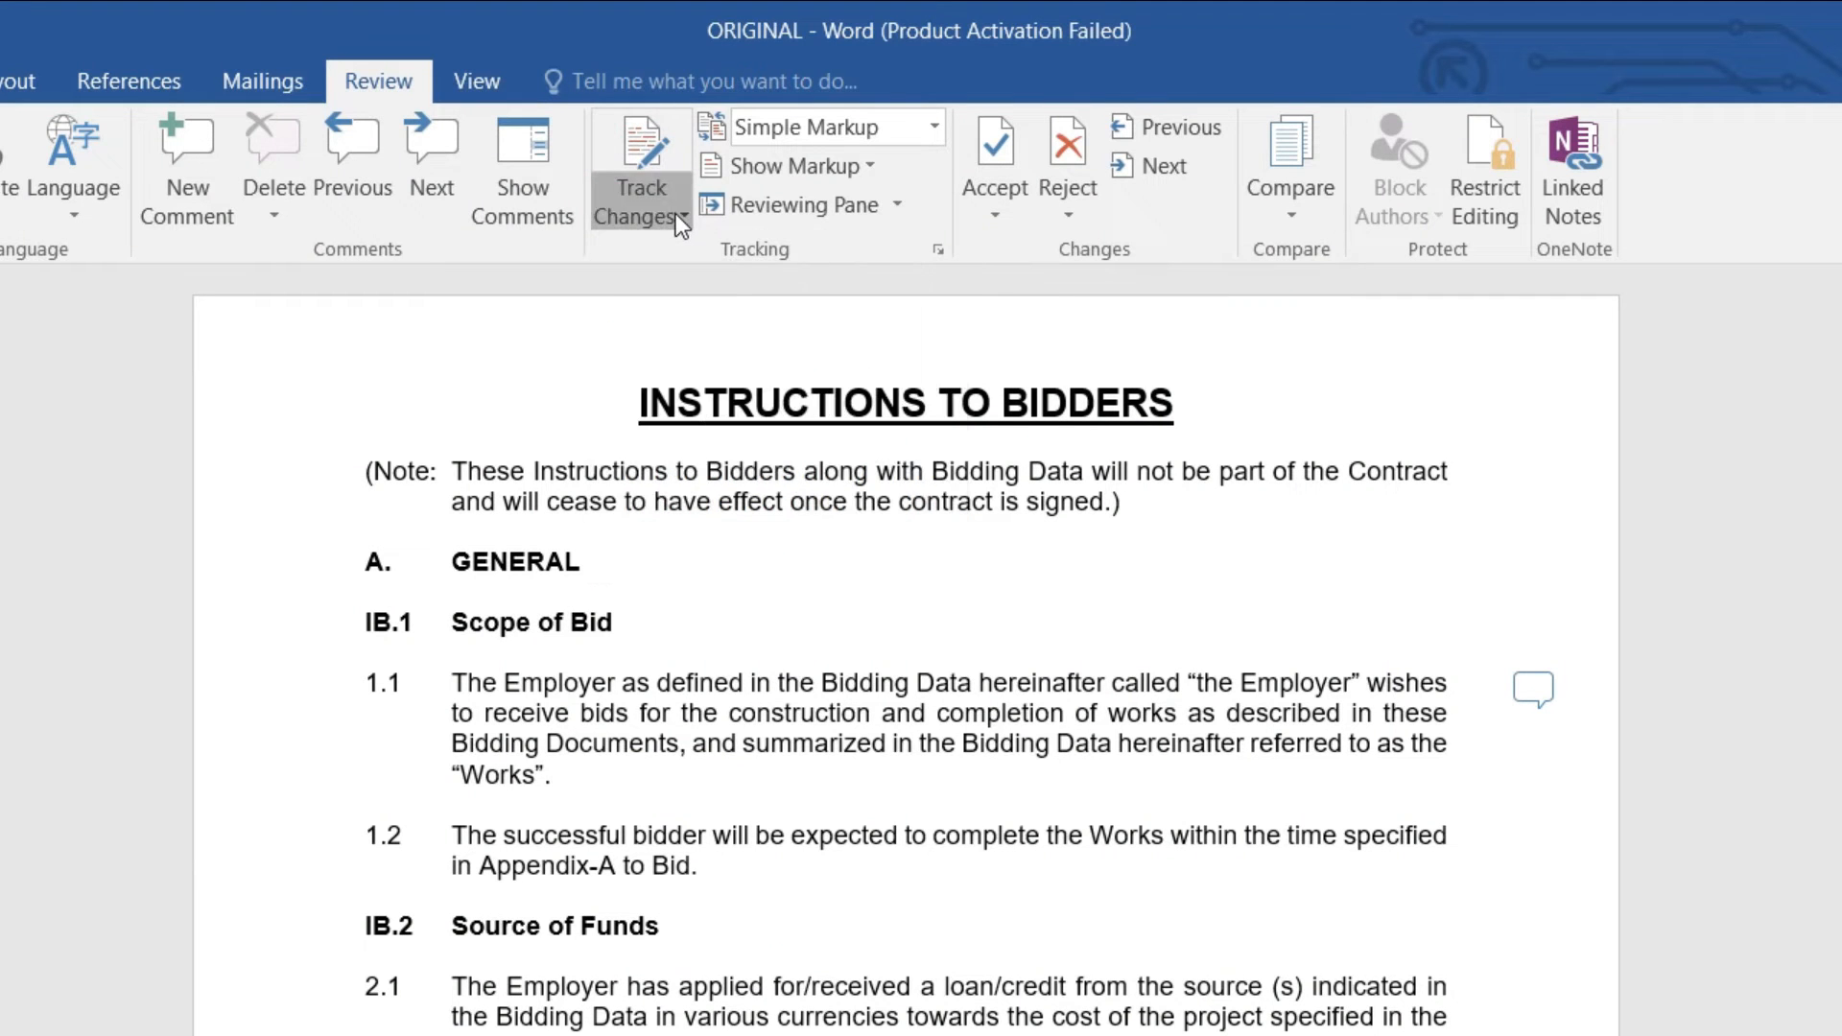
left_click(660, 254)
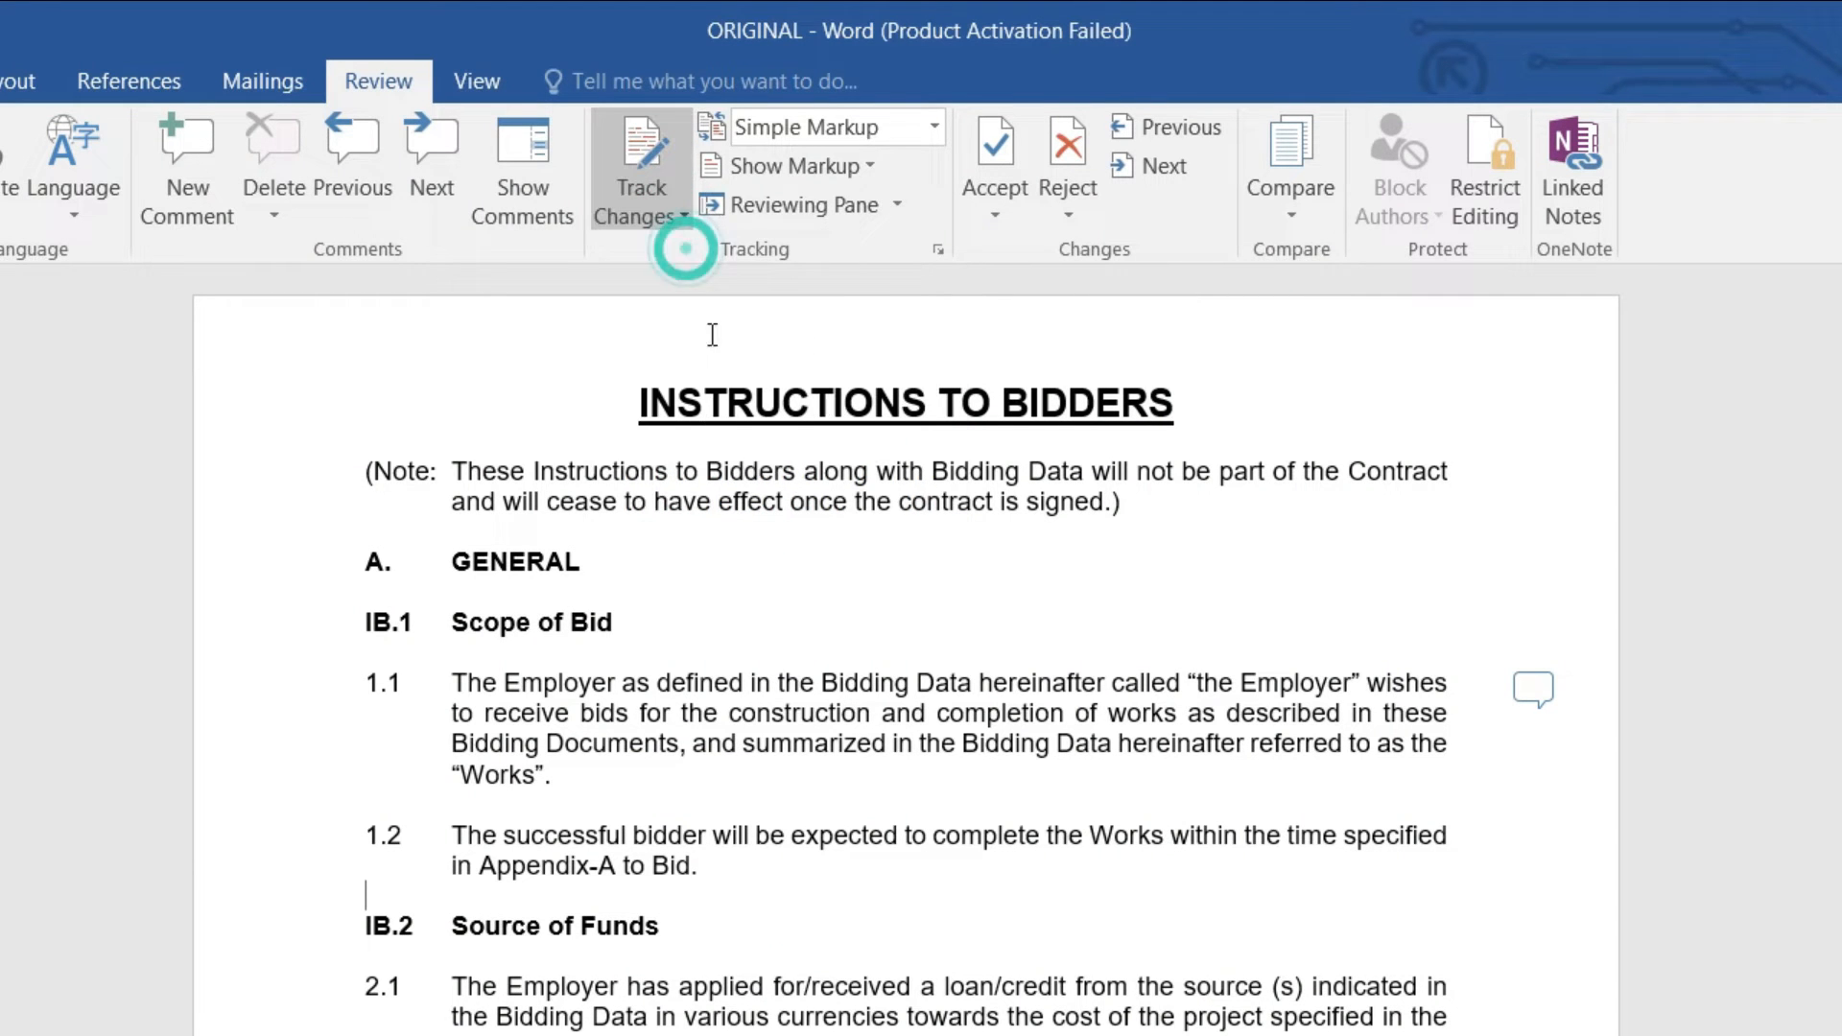
left_click(524, 176)
Step: Start Lock Tracking, then cancel the password dialog without setting a password
left_click(662, 213)
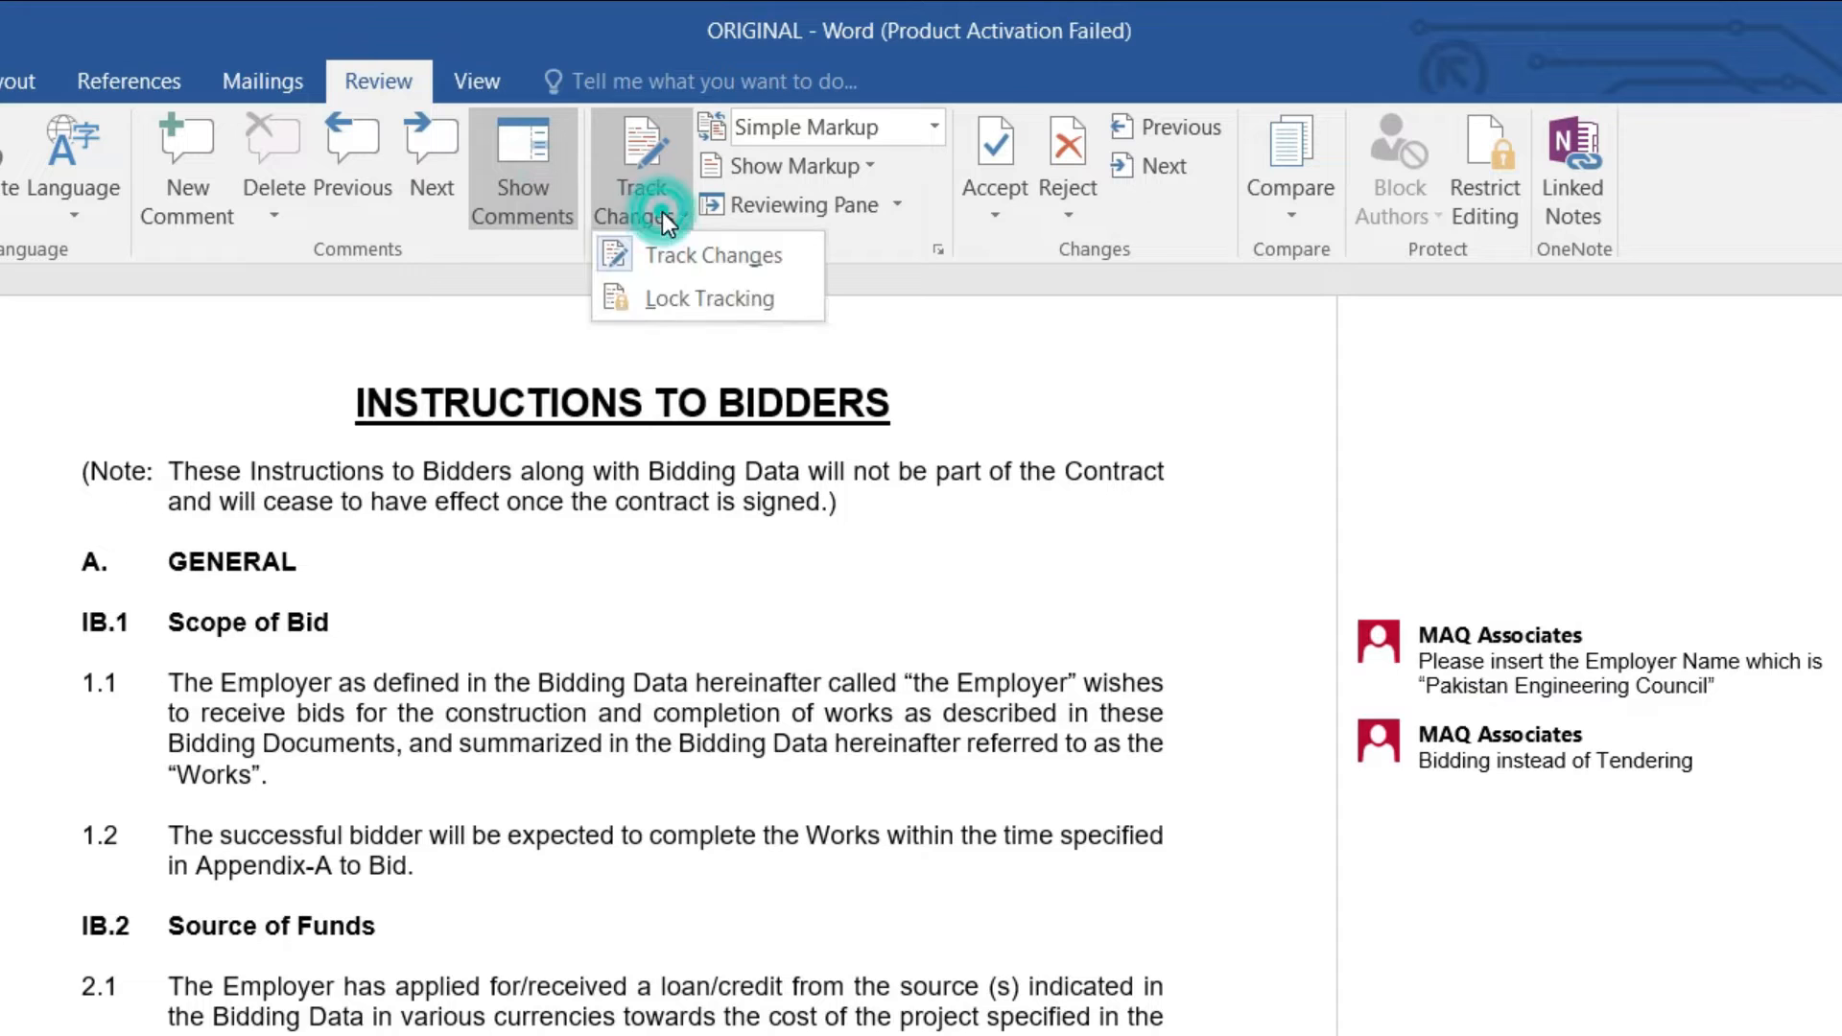
left_click(669, 296)
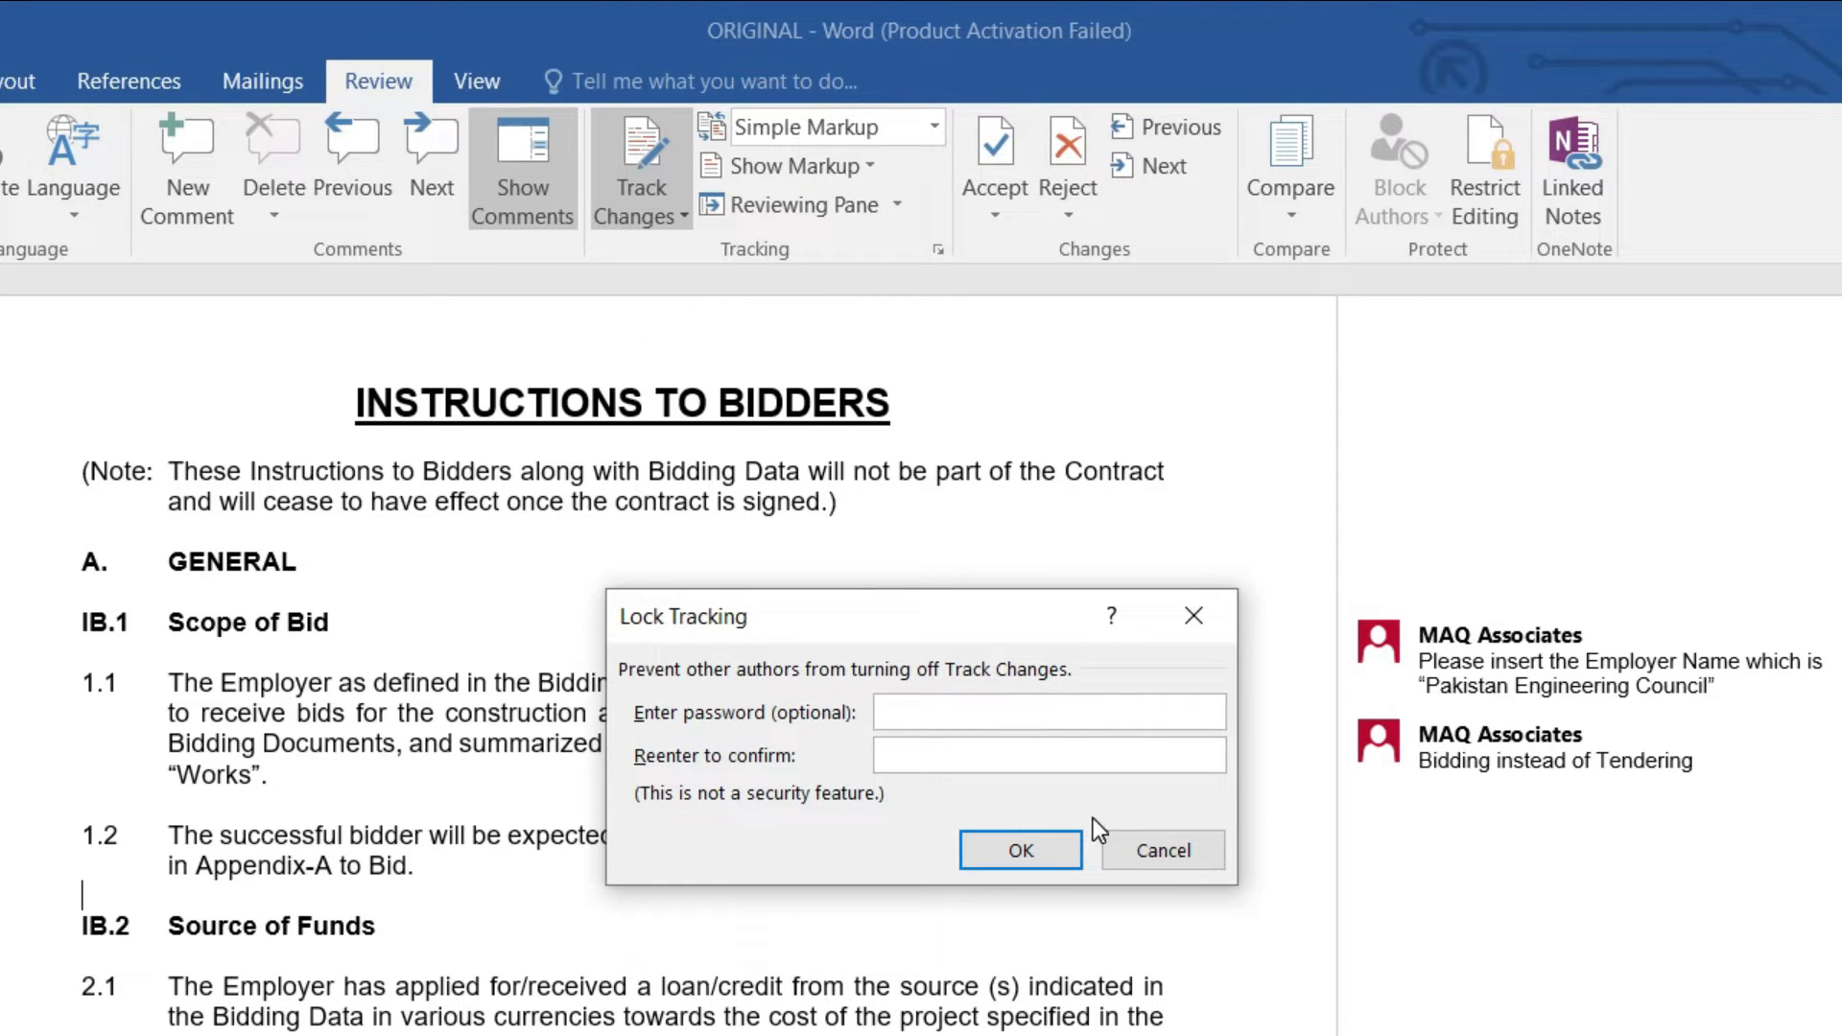
left_click(1163, 850)
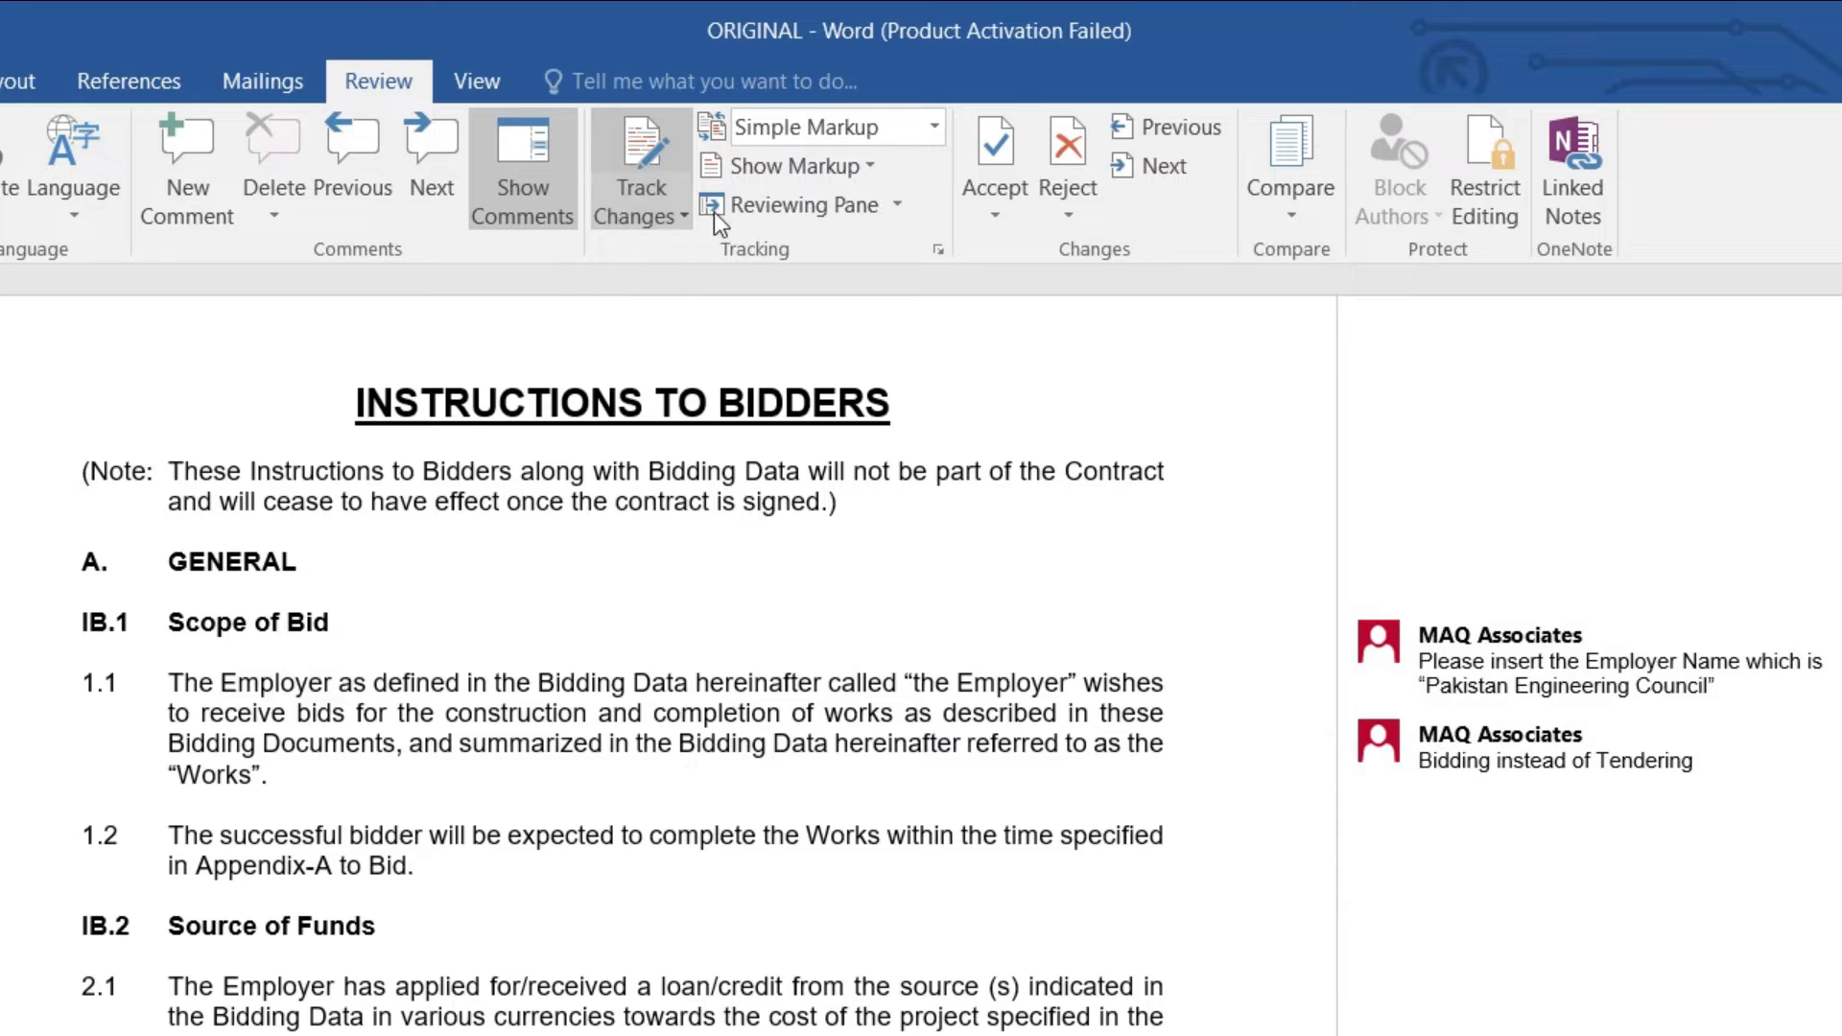
left_click(652, 227)
left_click(849, 782)
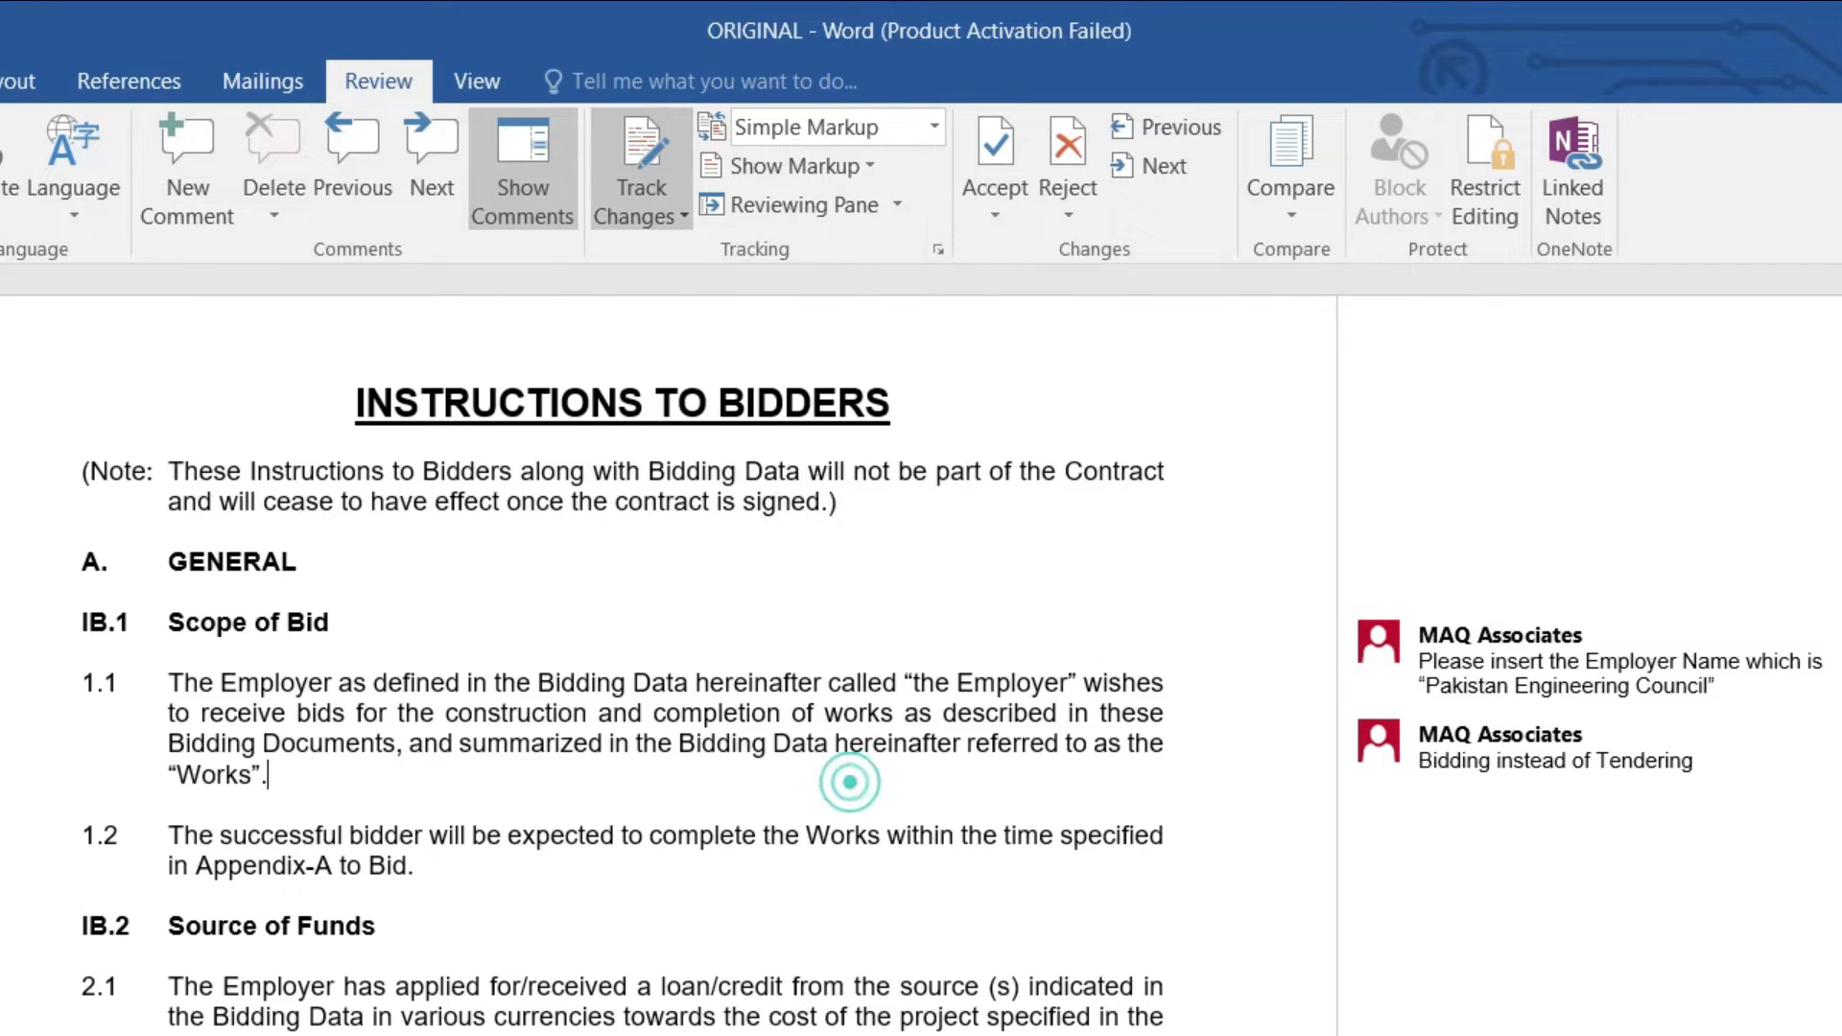
scroll(625, 945, "down", 3)
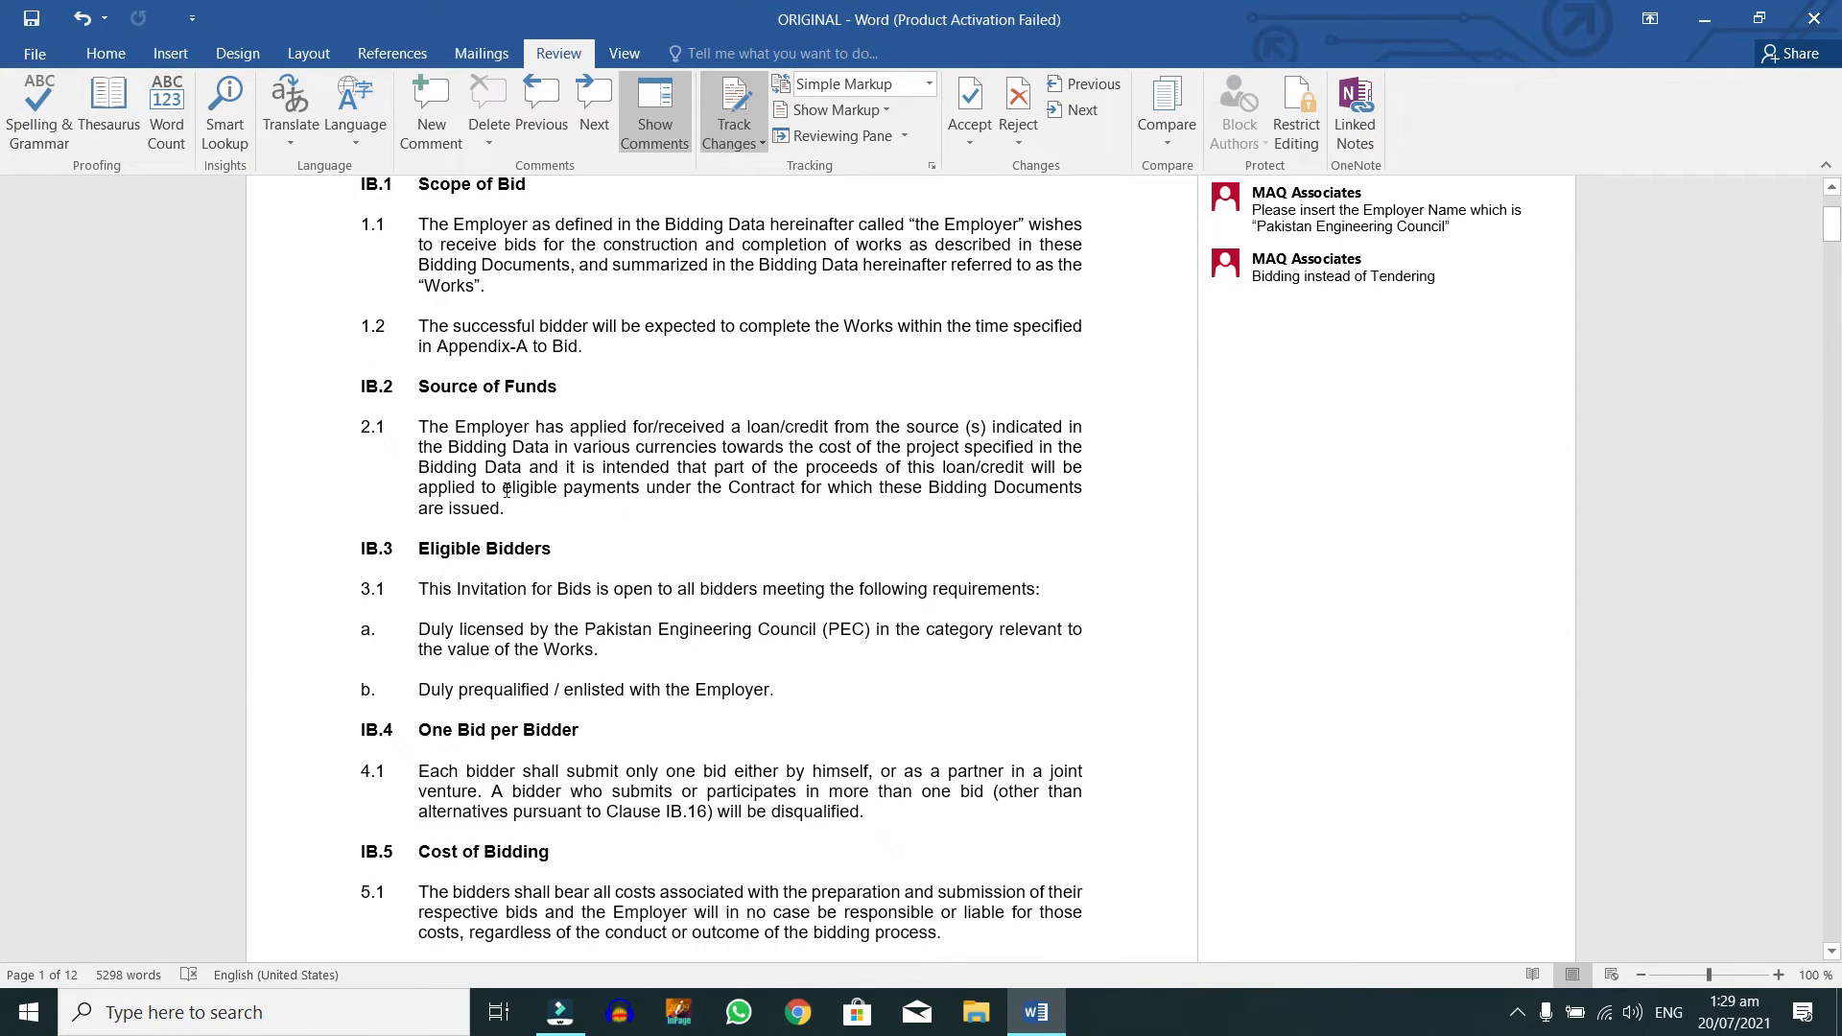
left_click_drag(507, 491, 518, 528)
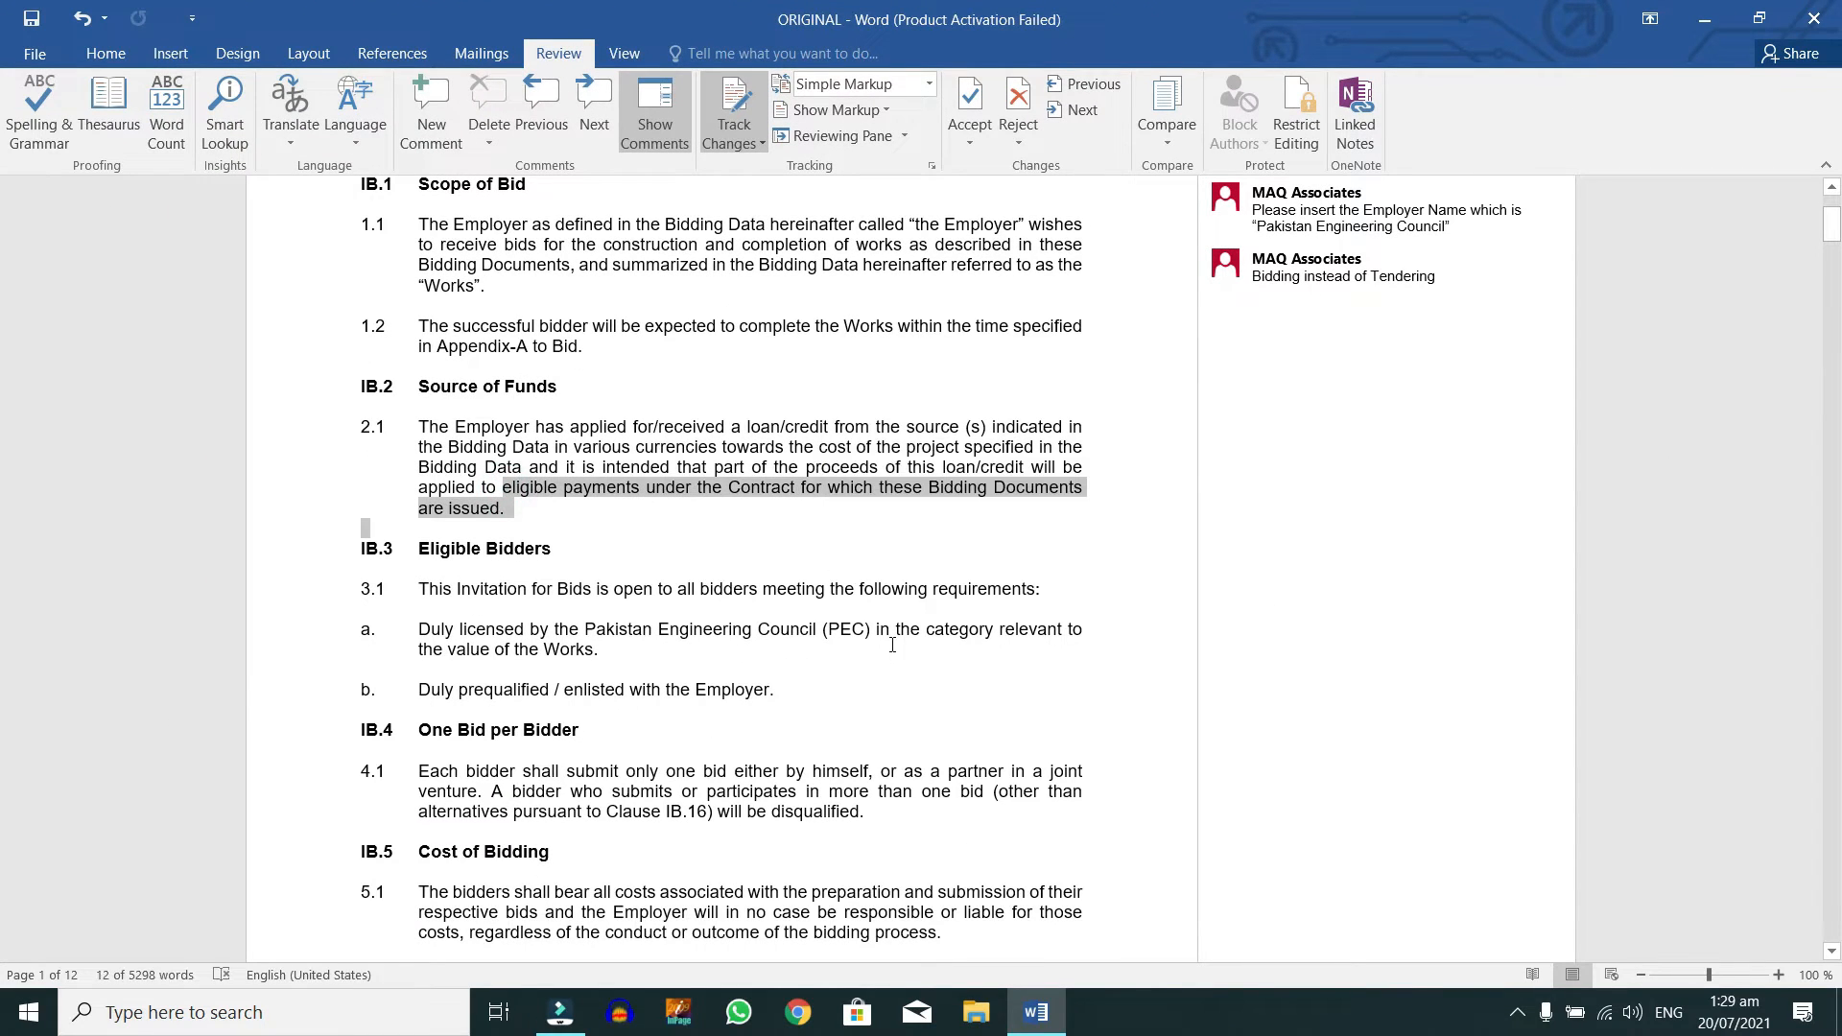
left_click(955, 457)
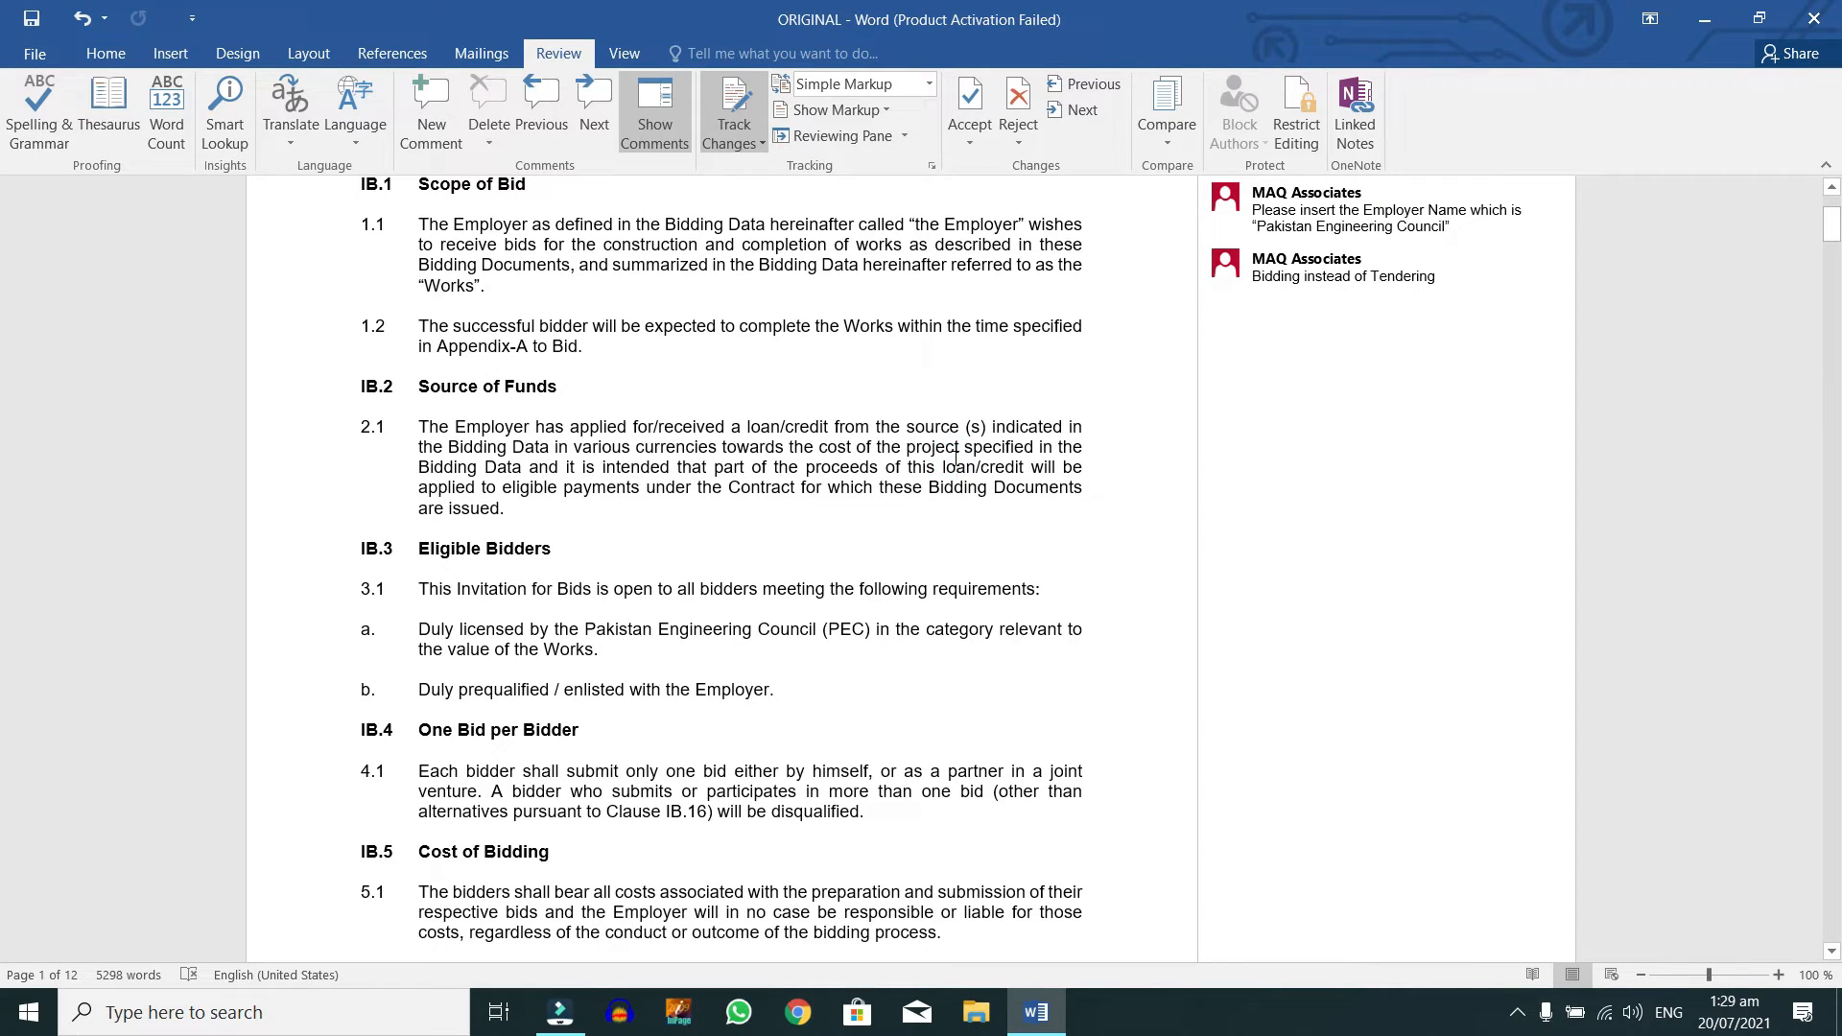
scroll(955, 457, "up", 5)
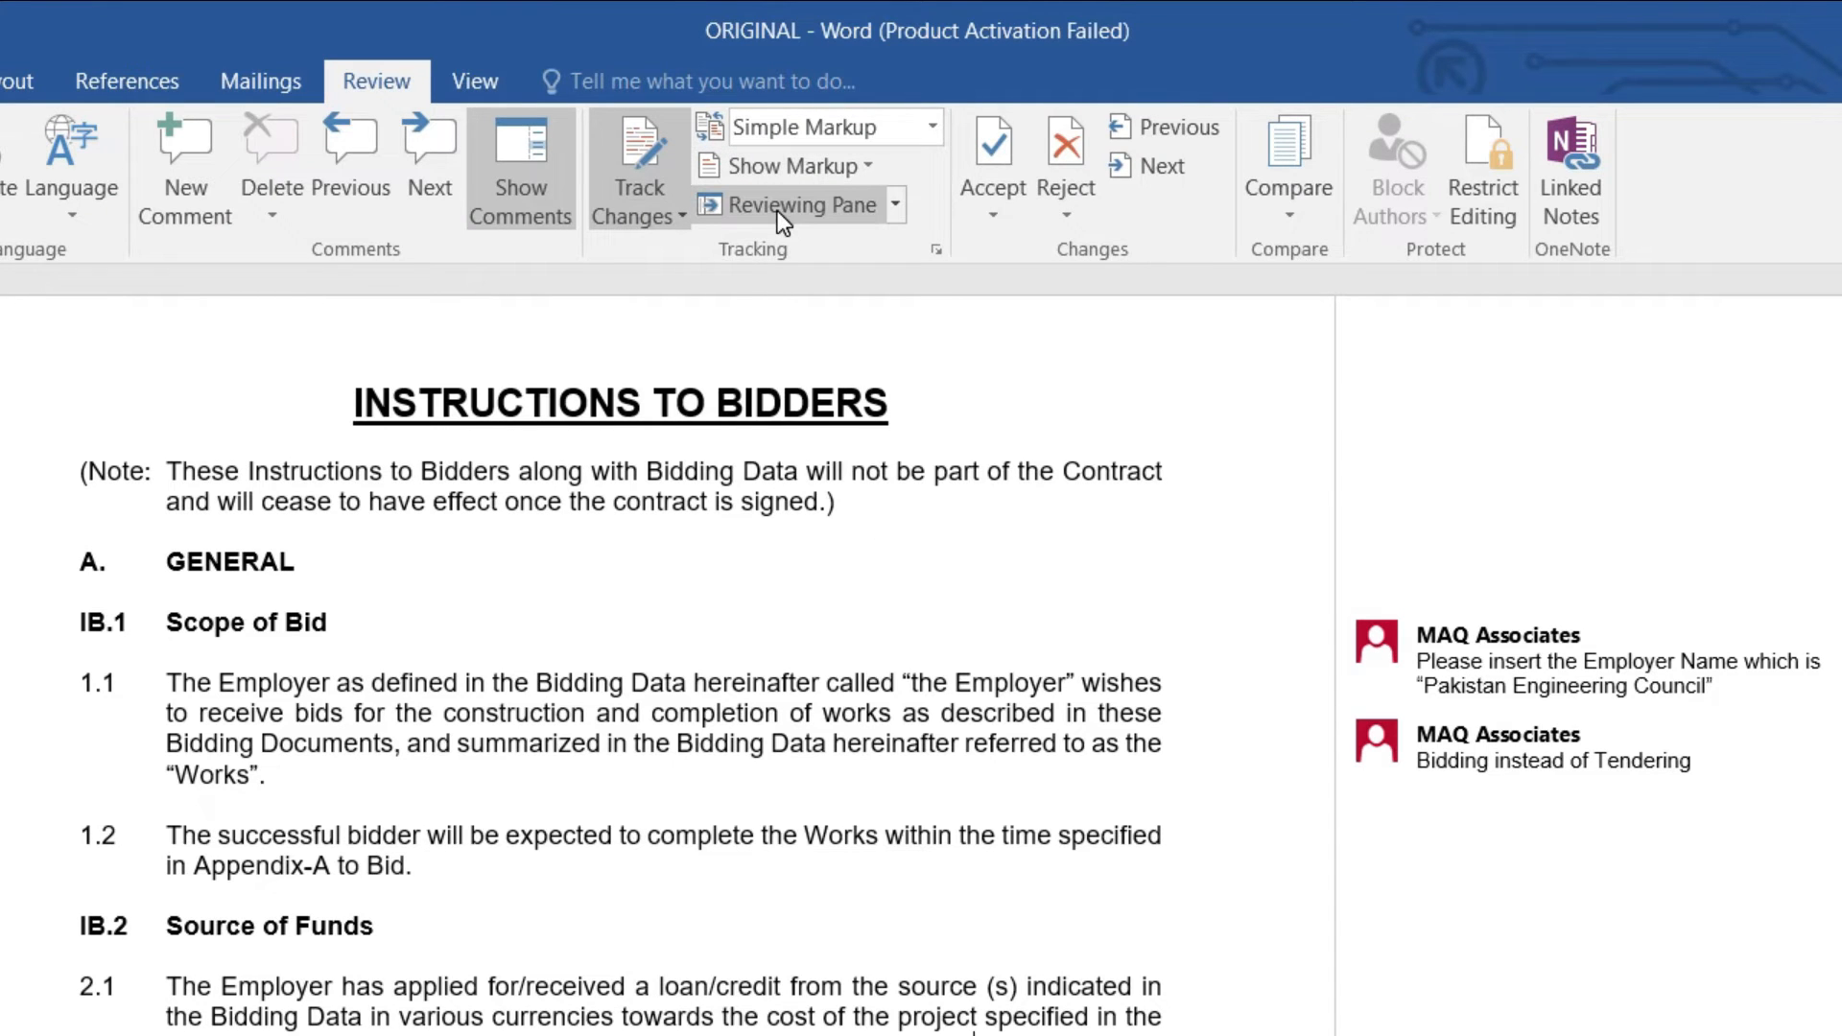
Step: Toggle the Reviewing Pane, hide the comments pane and delete the existing comments
left_click(806, 210)
left_click(806, 211)
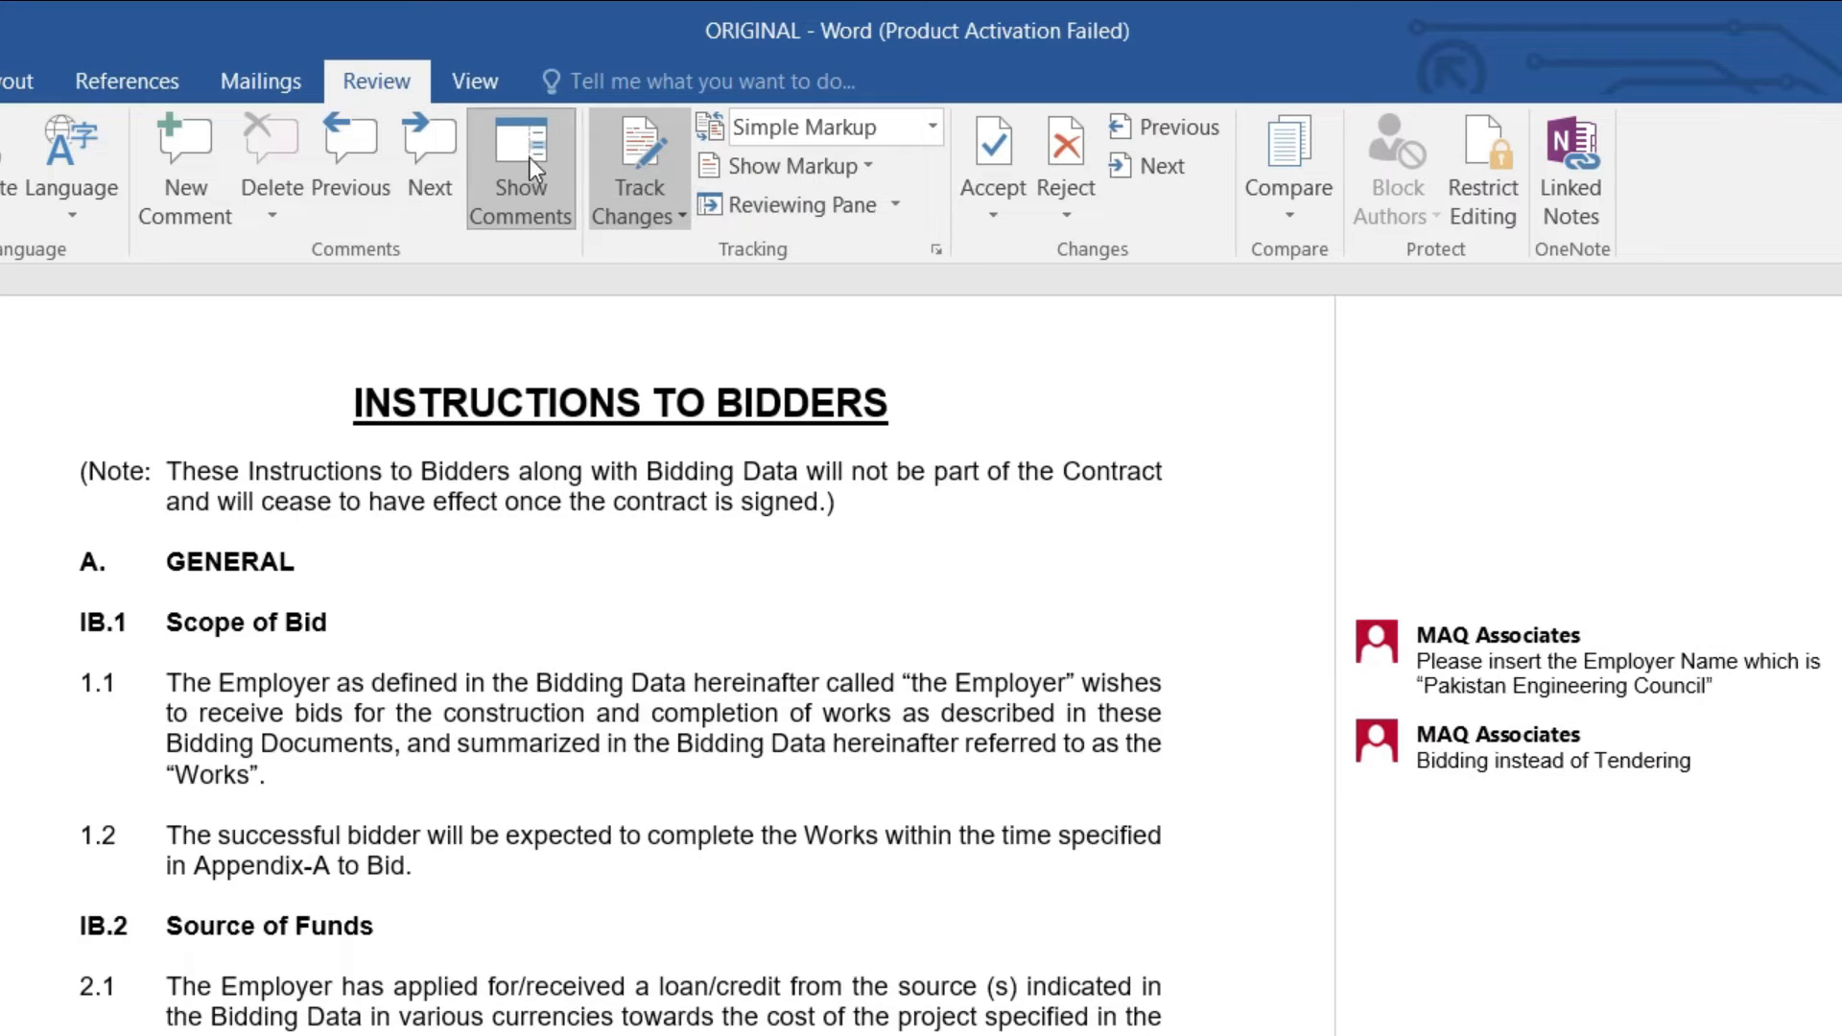
left_click(554, 170)
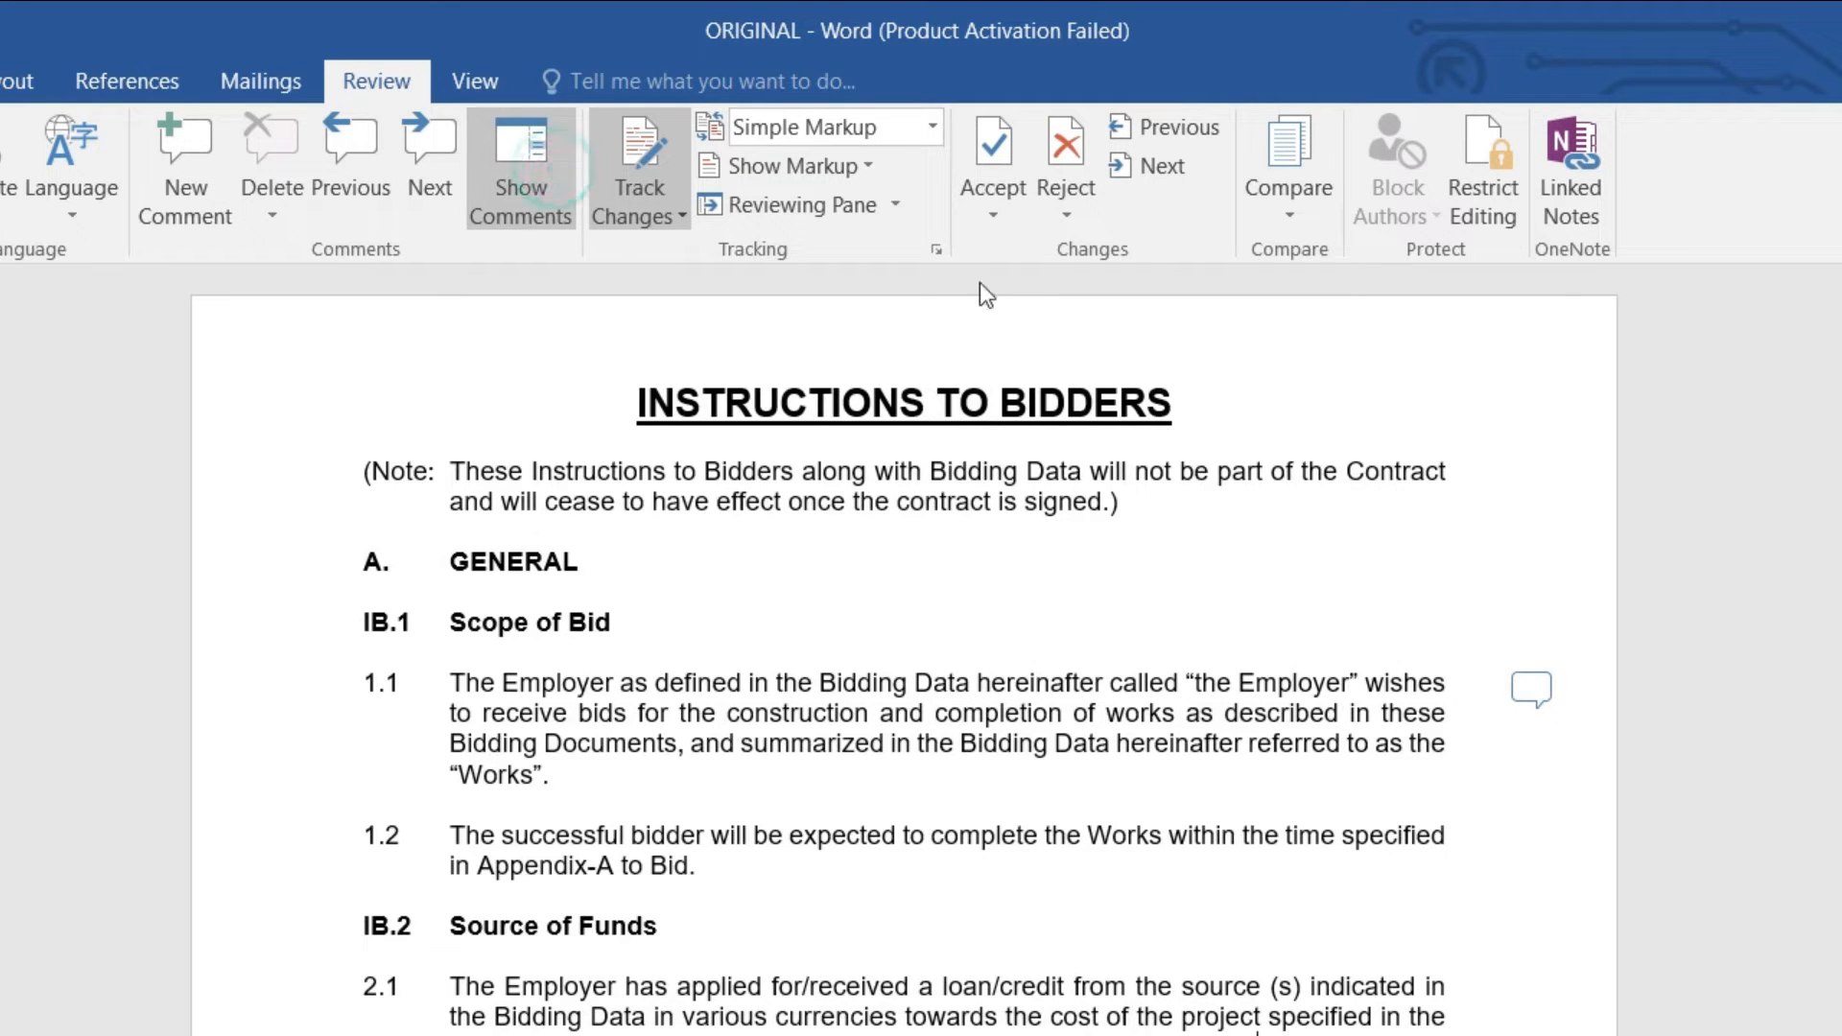
left_click(1512, 712)
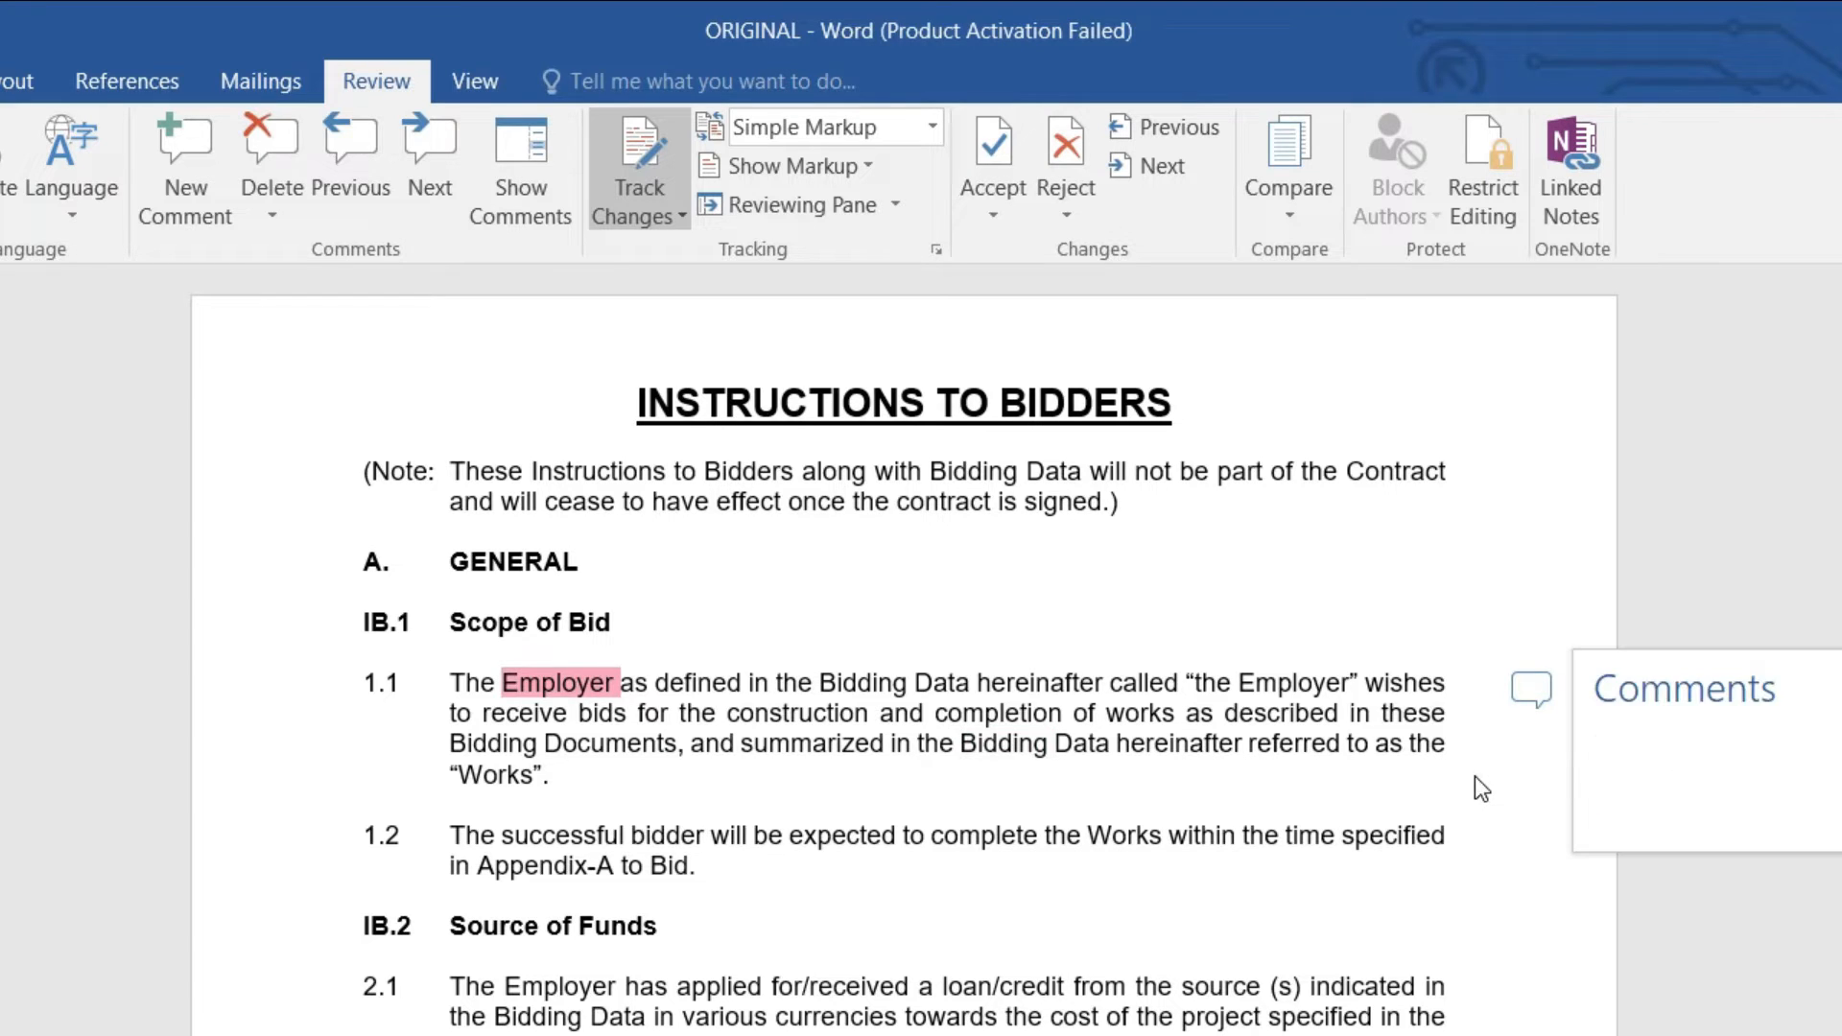
left_click(927, 573)
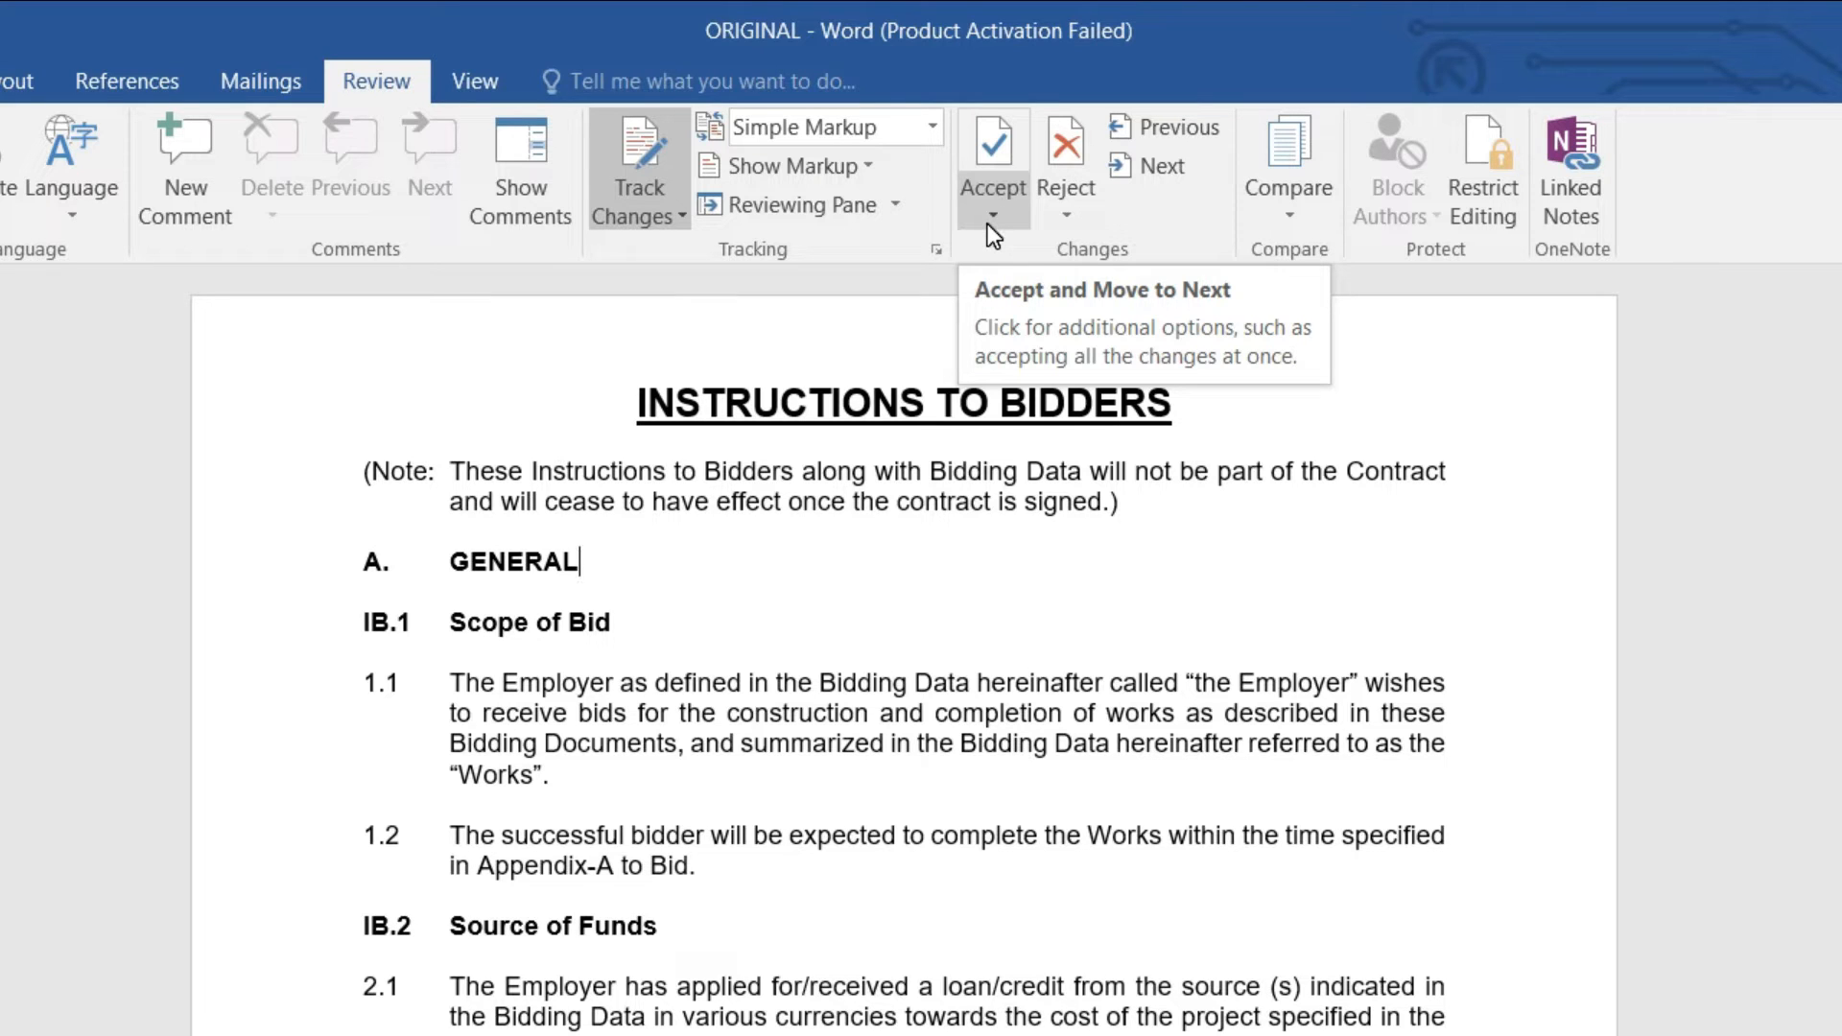
Step: Add a comment after 'Employer' in 1.1 asking to insert the Employer's name, Pakistan Engineering Council
left_click(619, 682)
left_click(185, 163)
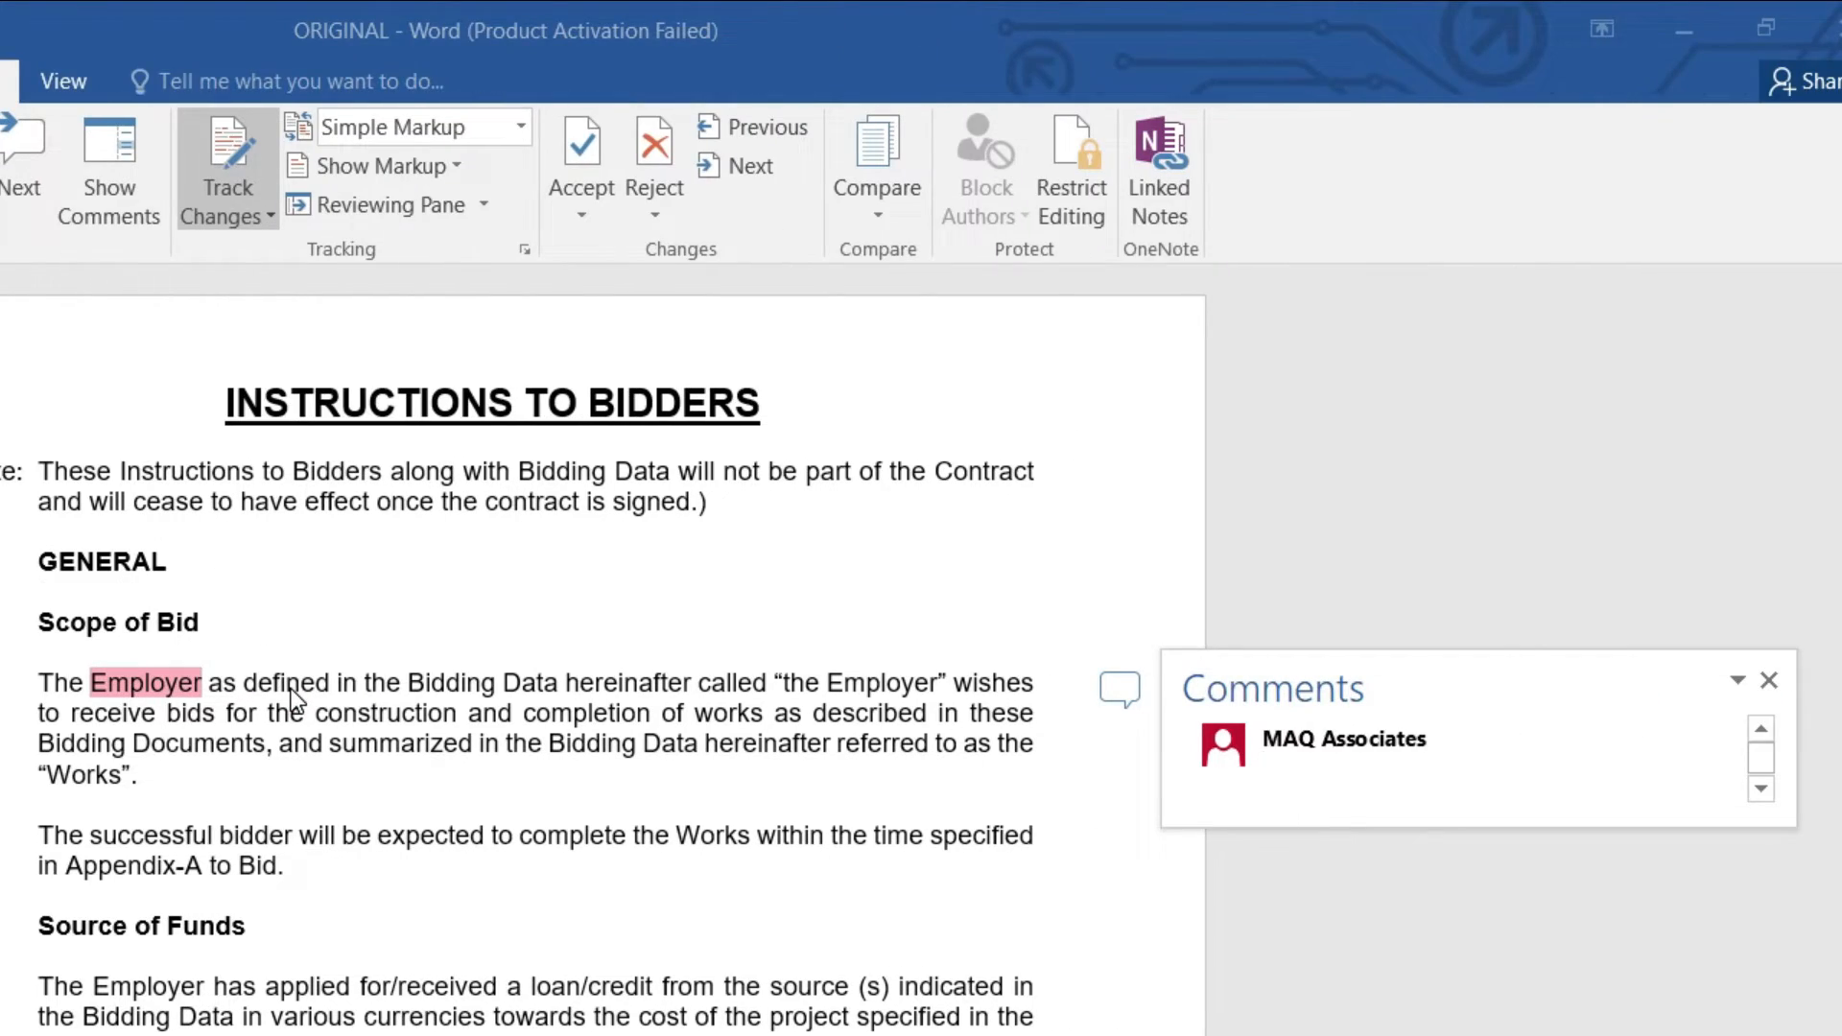
type("Please insert the name of E")
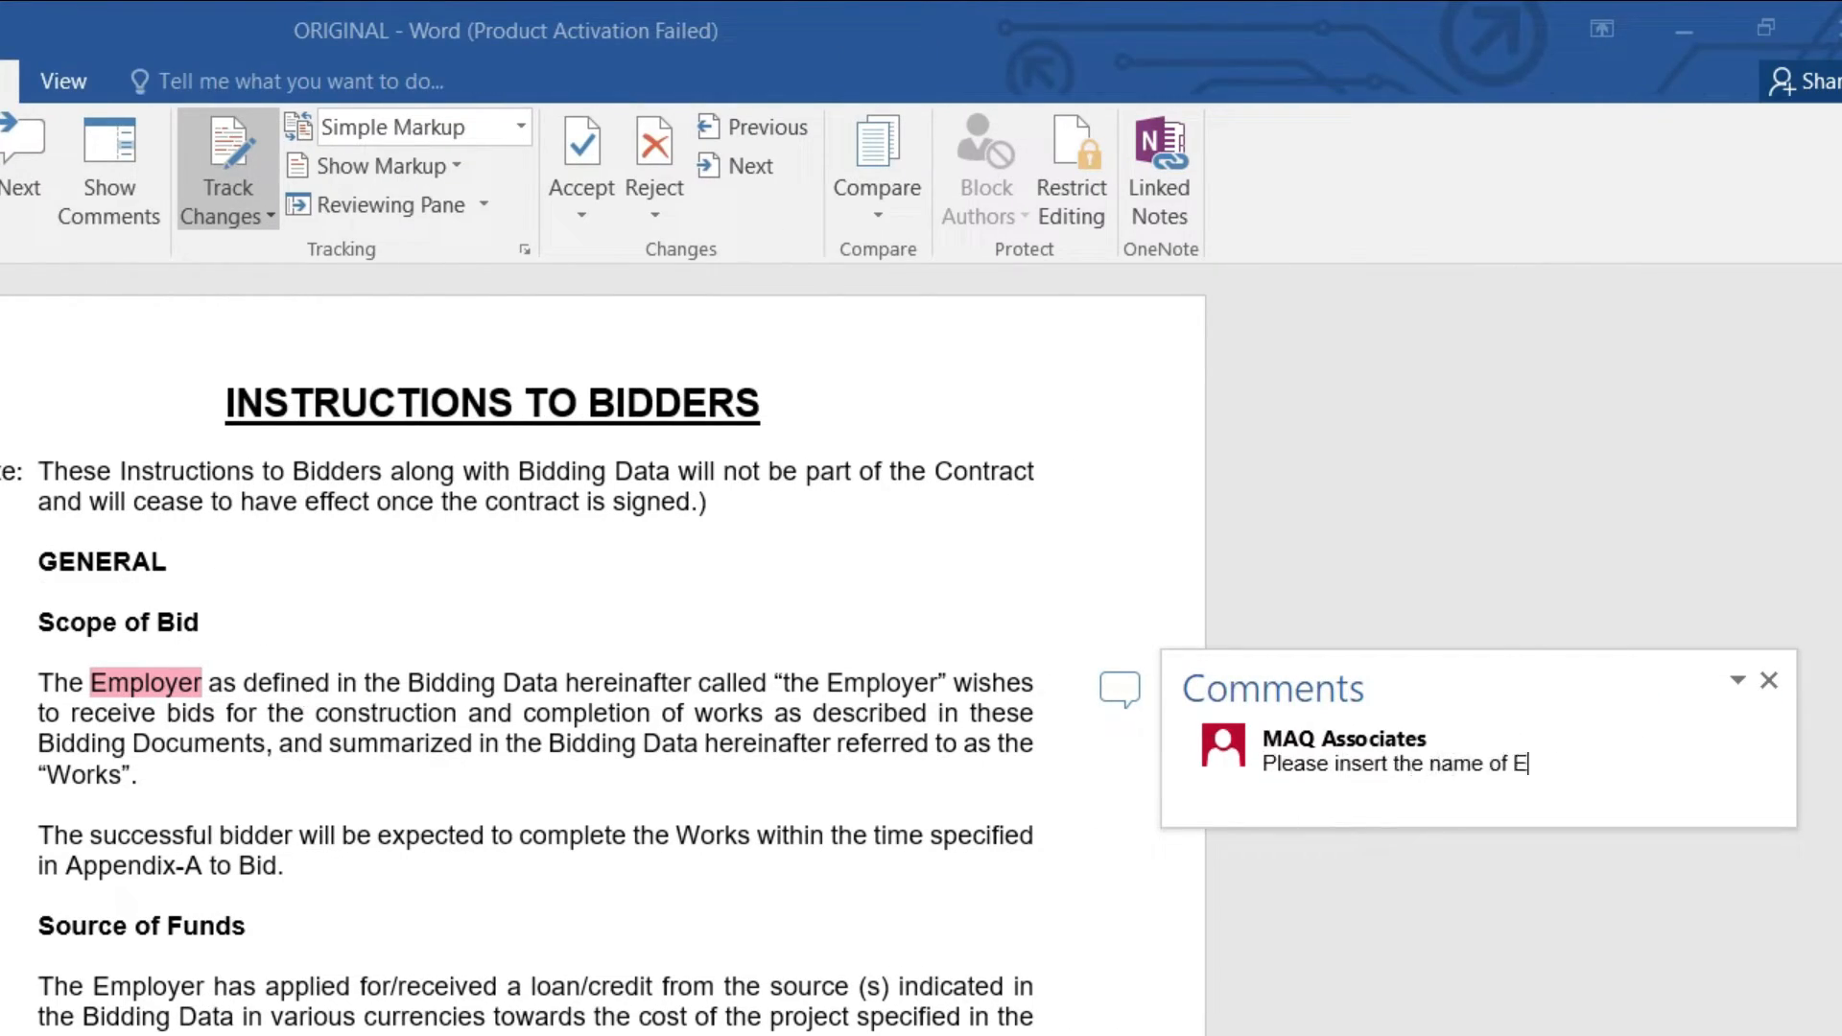
type("mployer Pakistan Engineering Council)")
Step: Switch to All Markup, delete the Employer comment and dismiss the no-comments message
key("Escape")
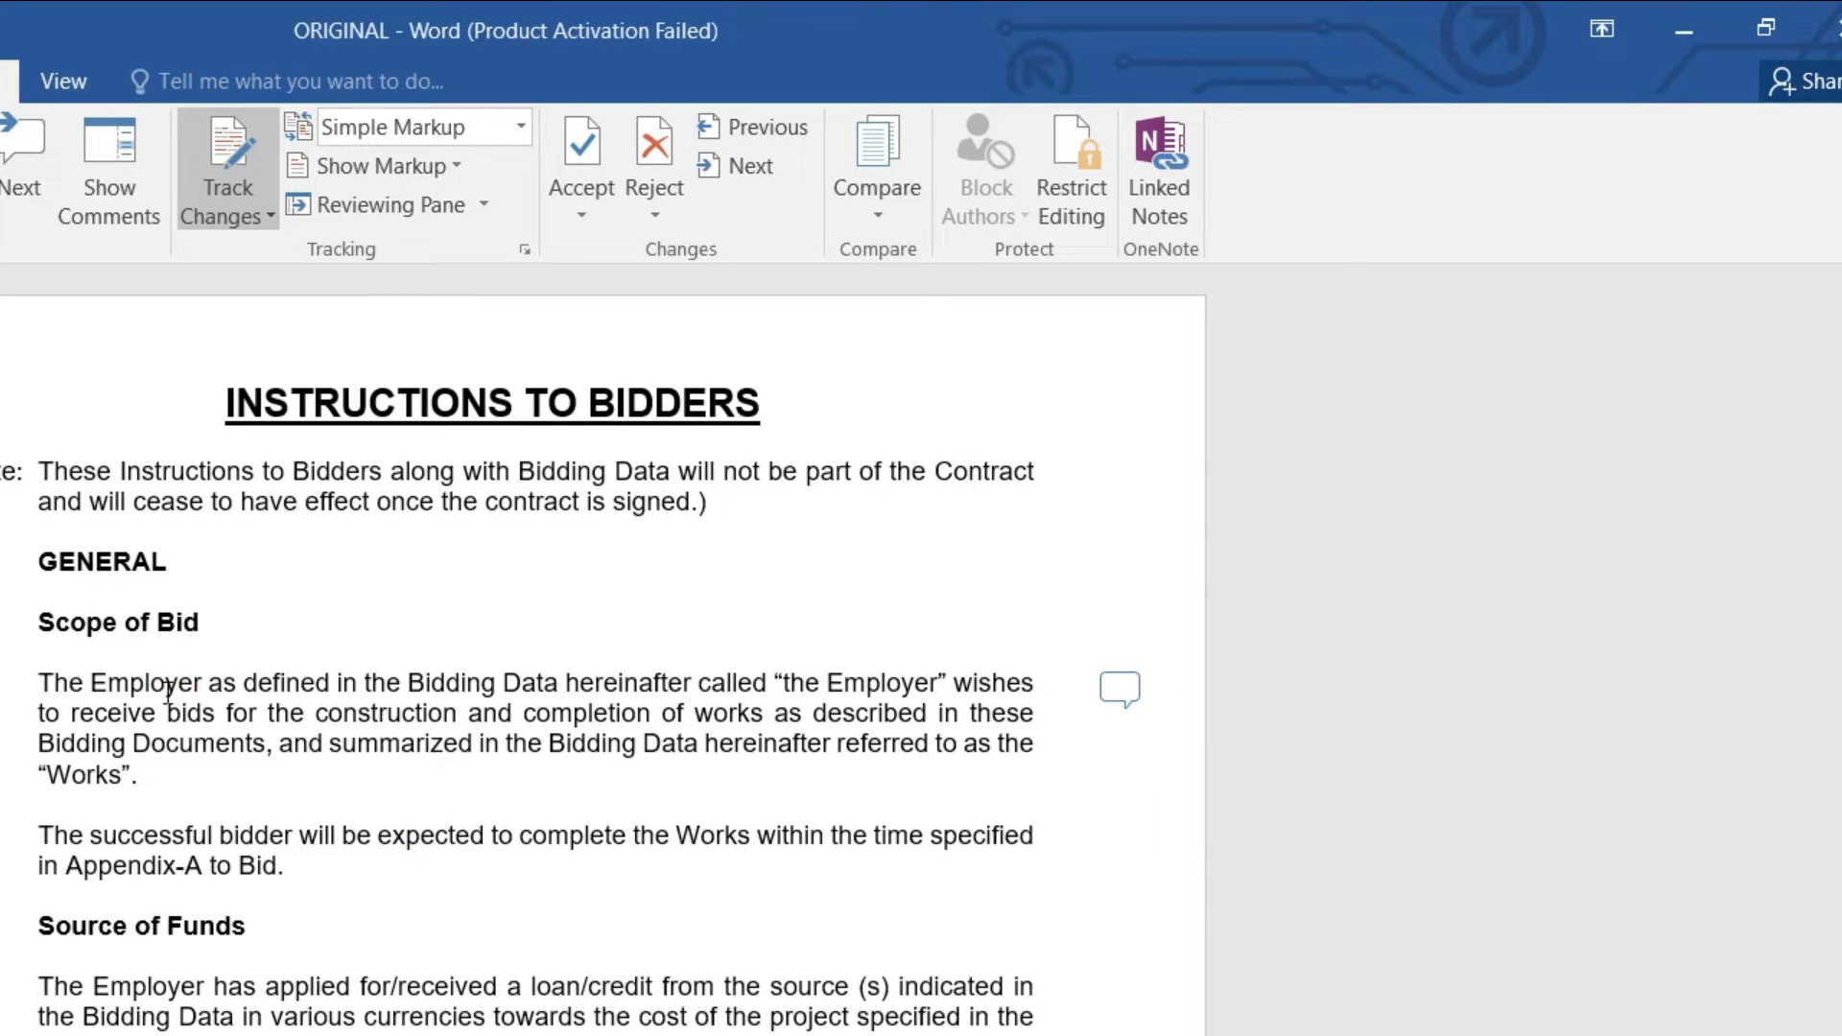
left_click(145, 683)
left_click(1103, 700)
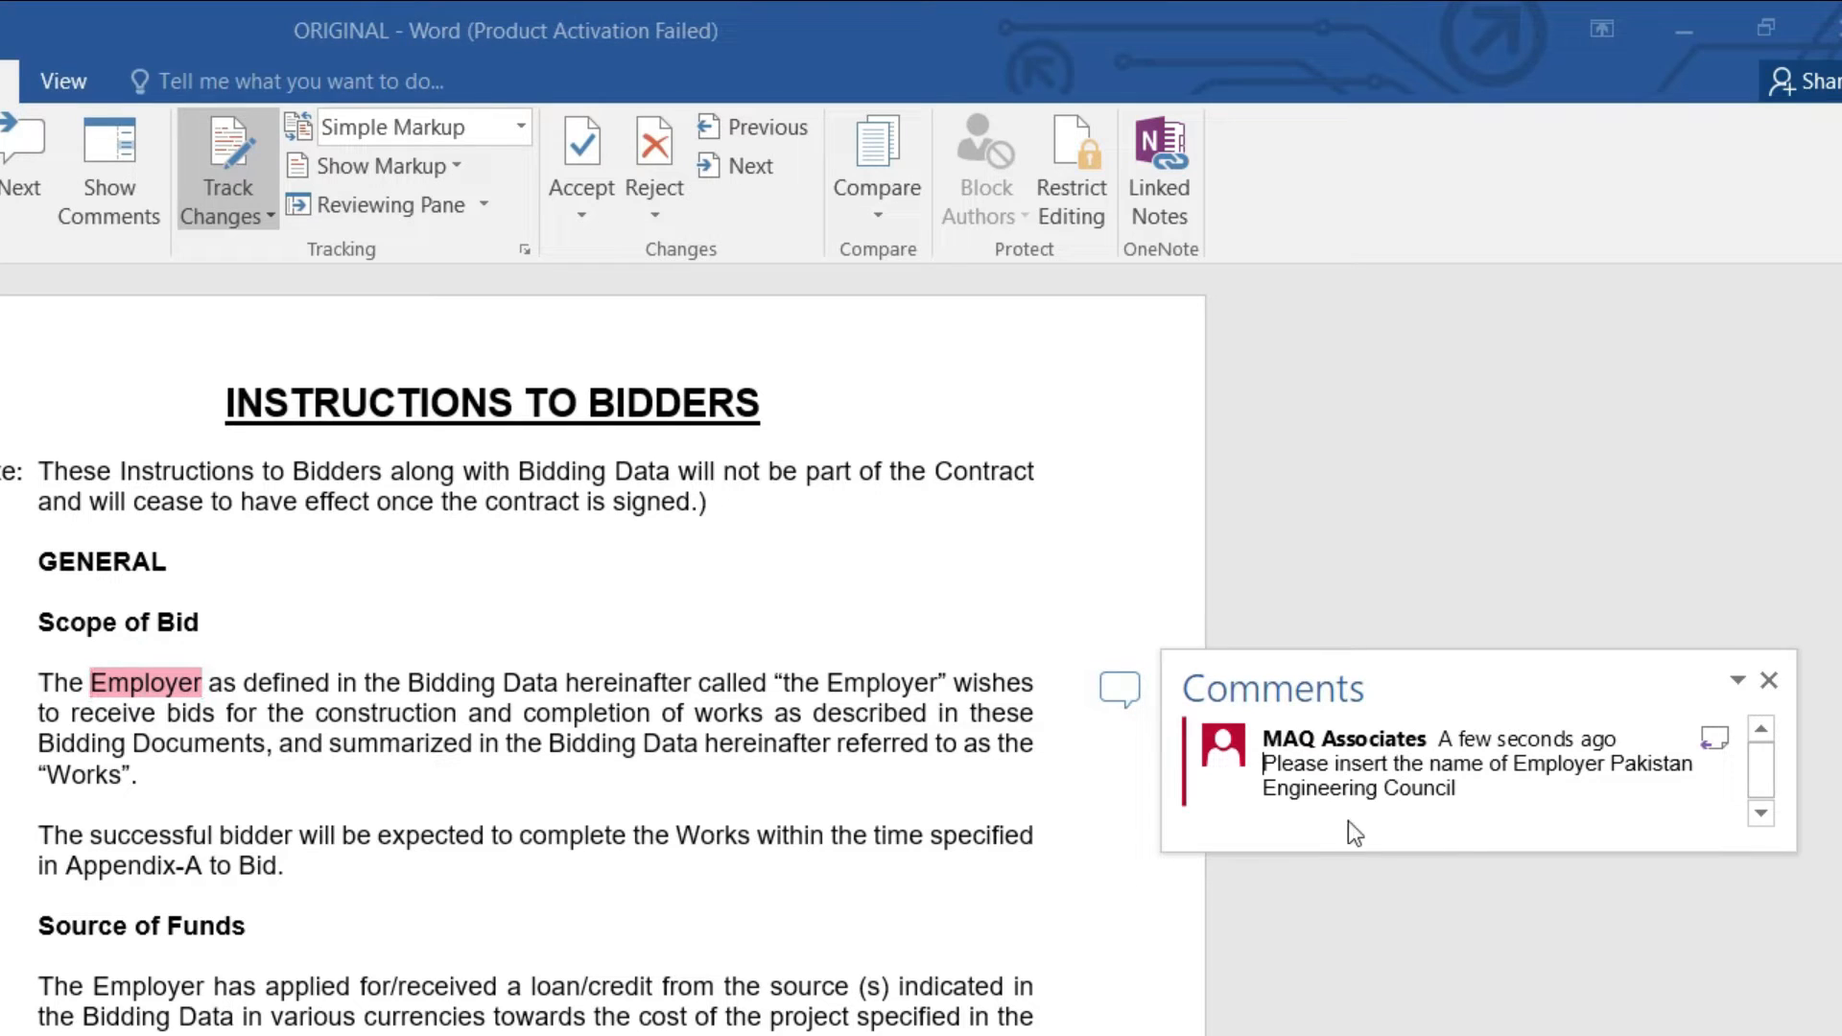
left_click(593, 194)
left_click(601, 256)
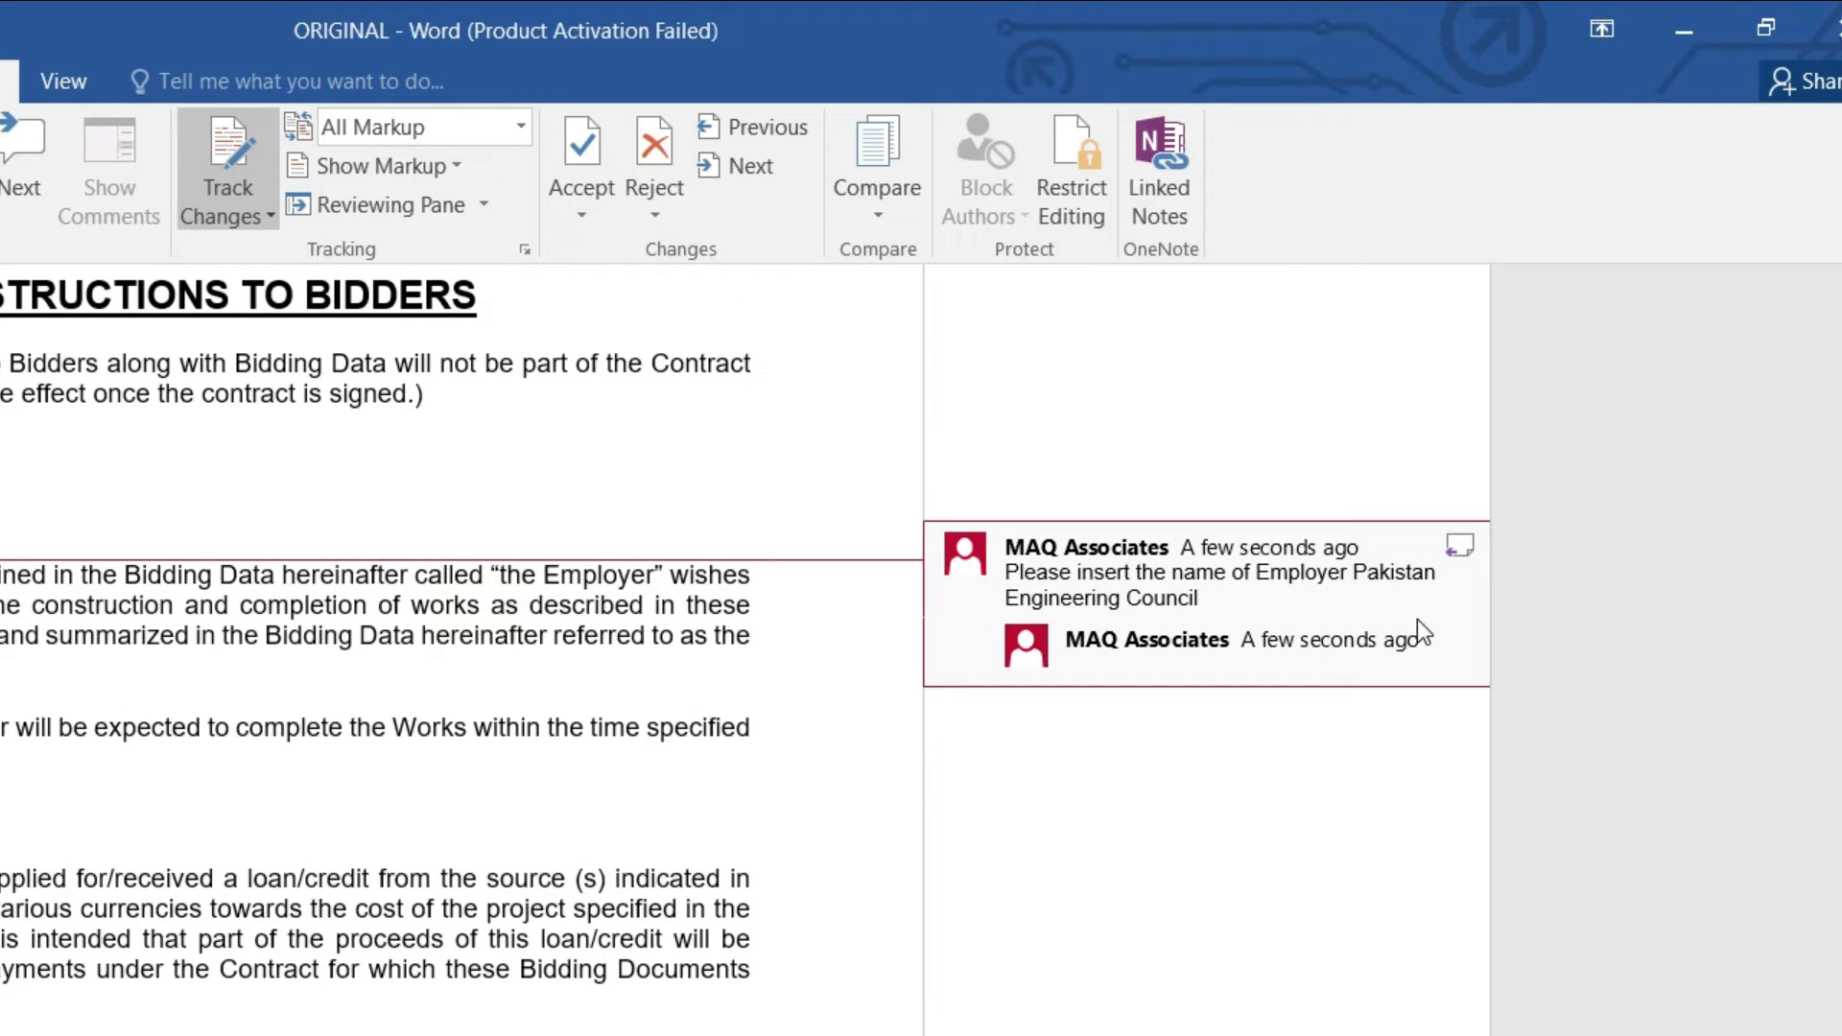
left_click(631, 173)
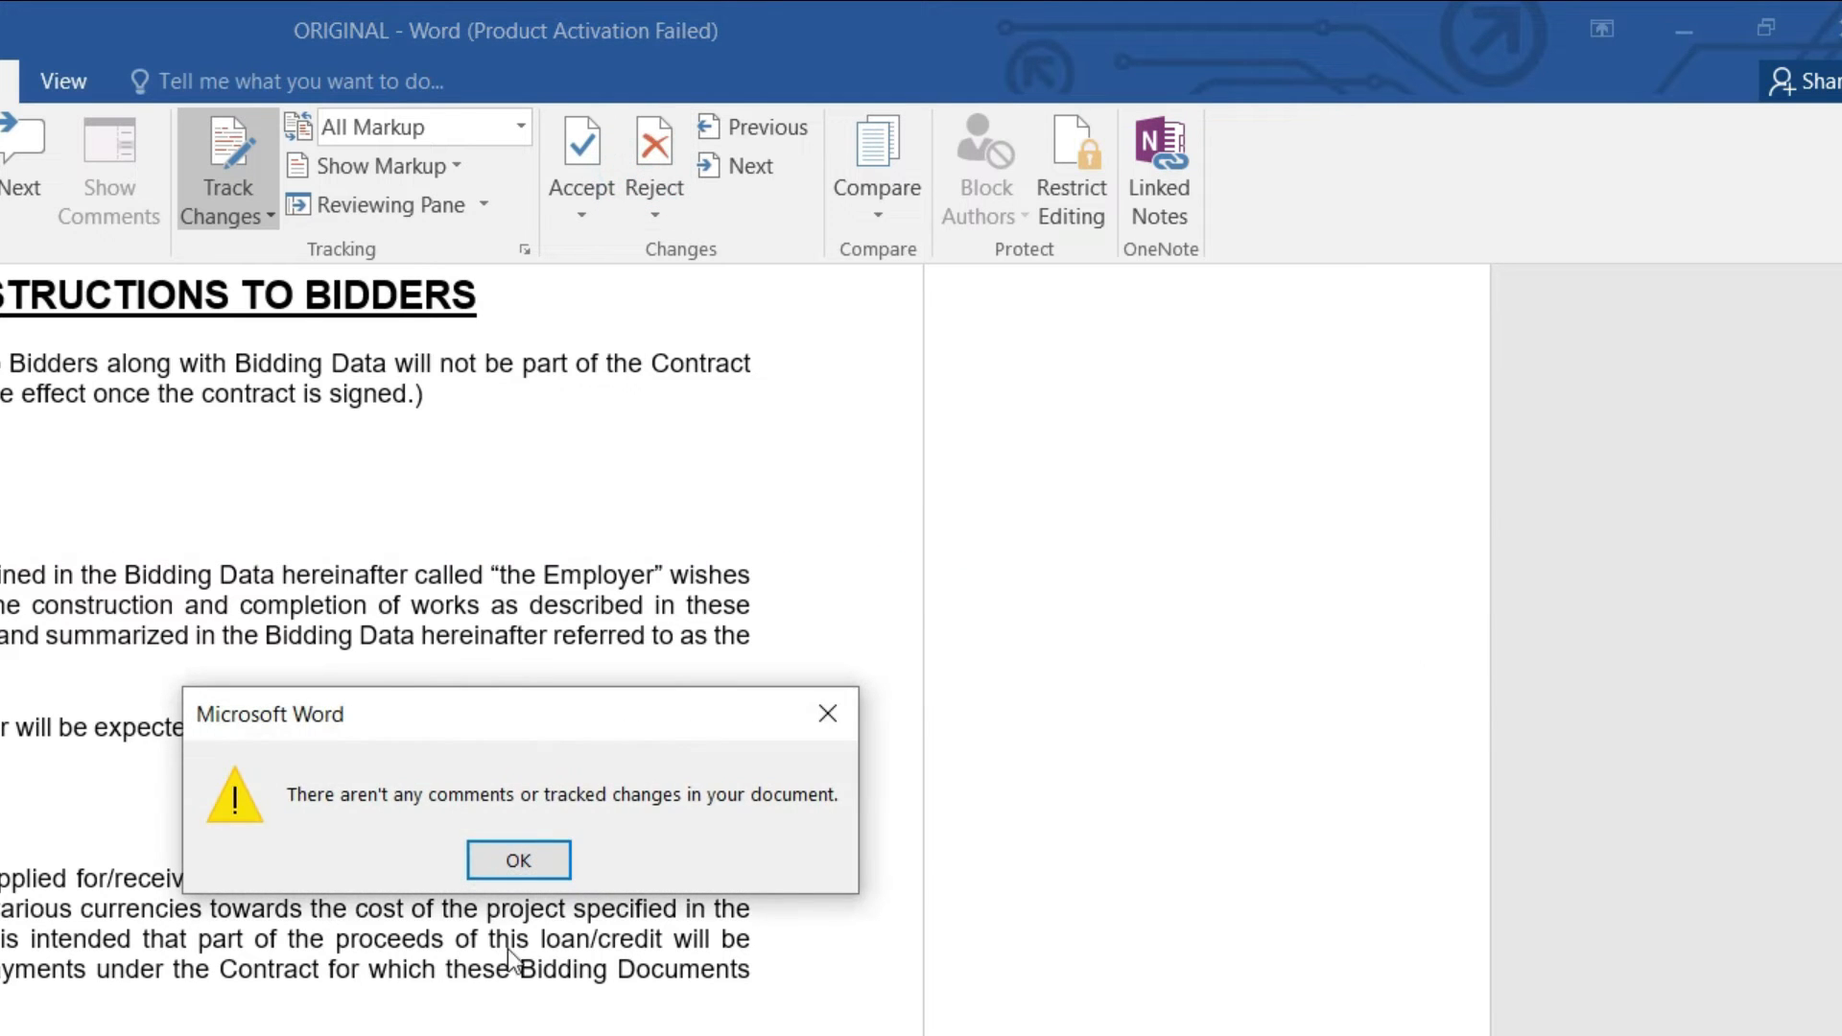
left_click(525, 860)
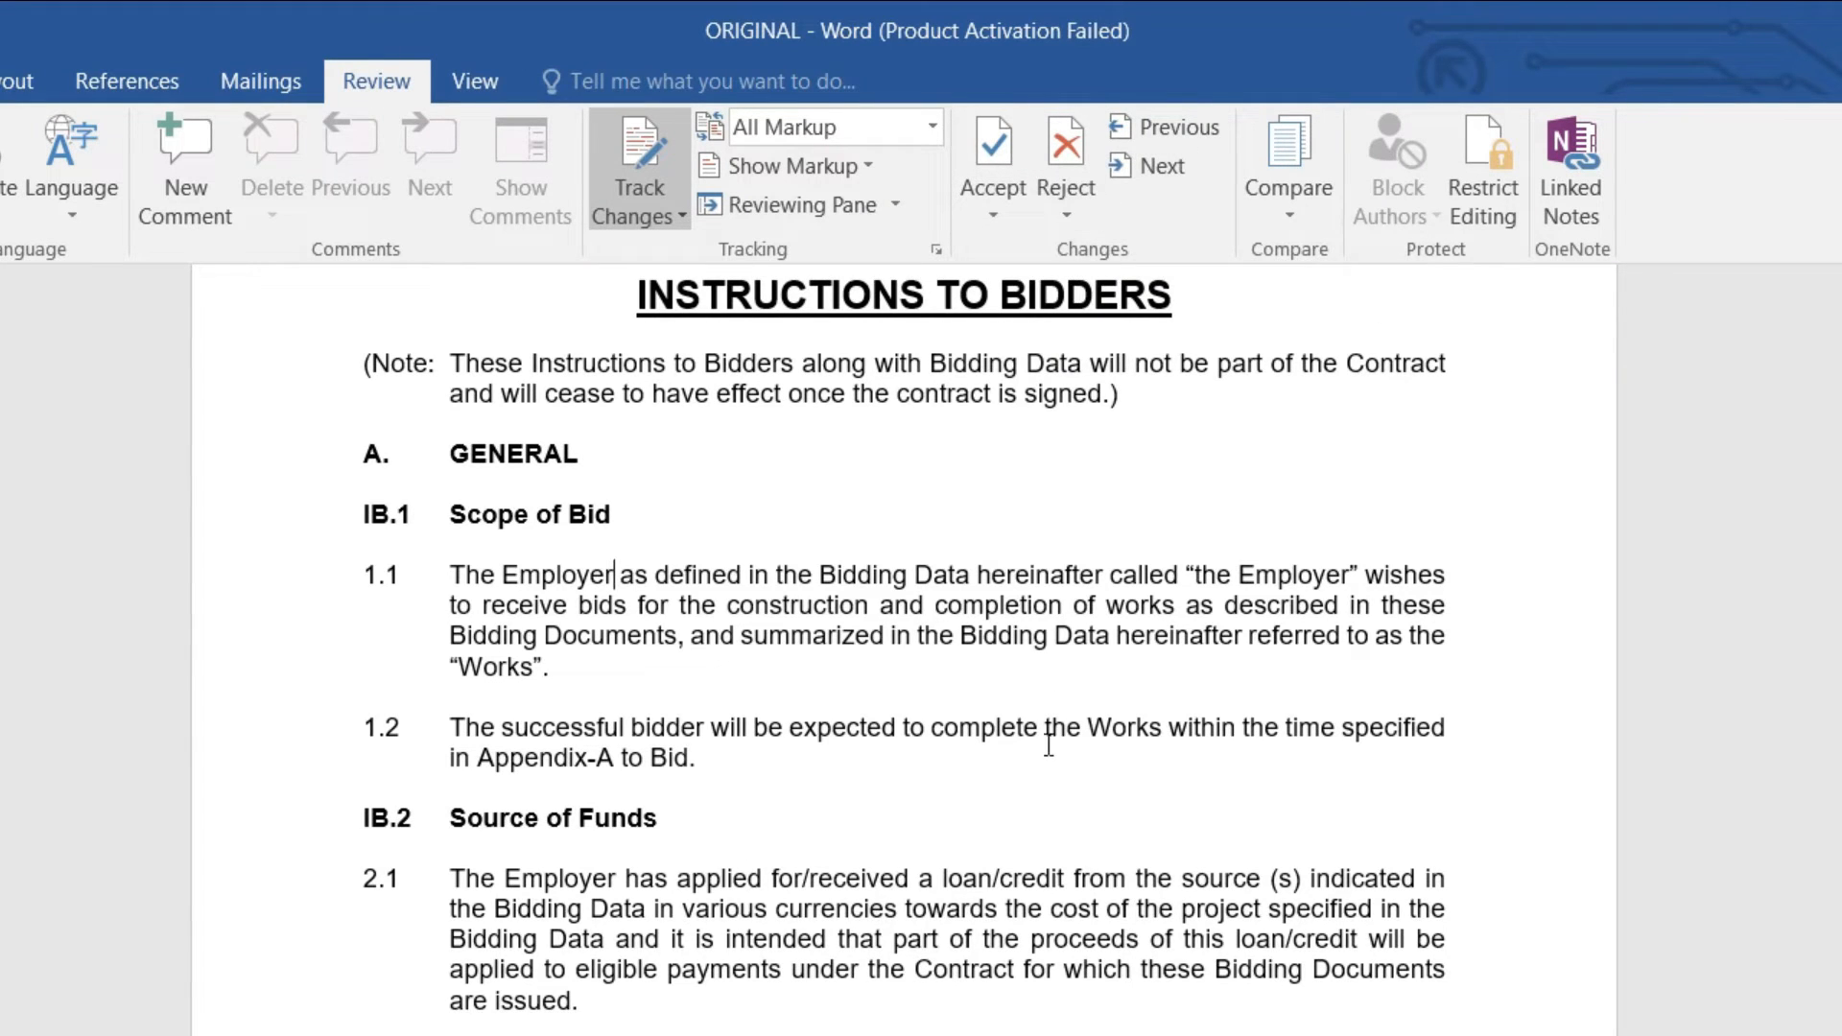
Step: Scroll through clauses IB.1–IB.6 to confirm no markup, ending at the B. BIDDING DOCUMENTS heading
scroll(1038, 747, "up", 2)
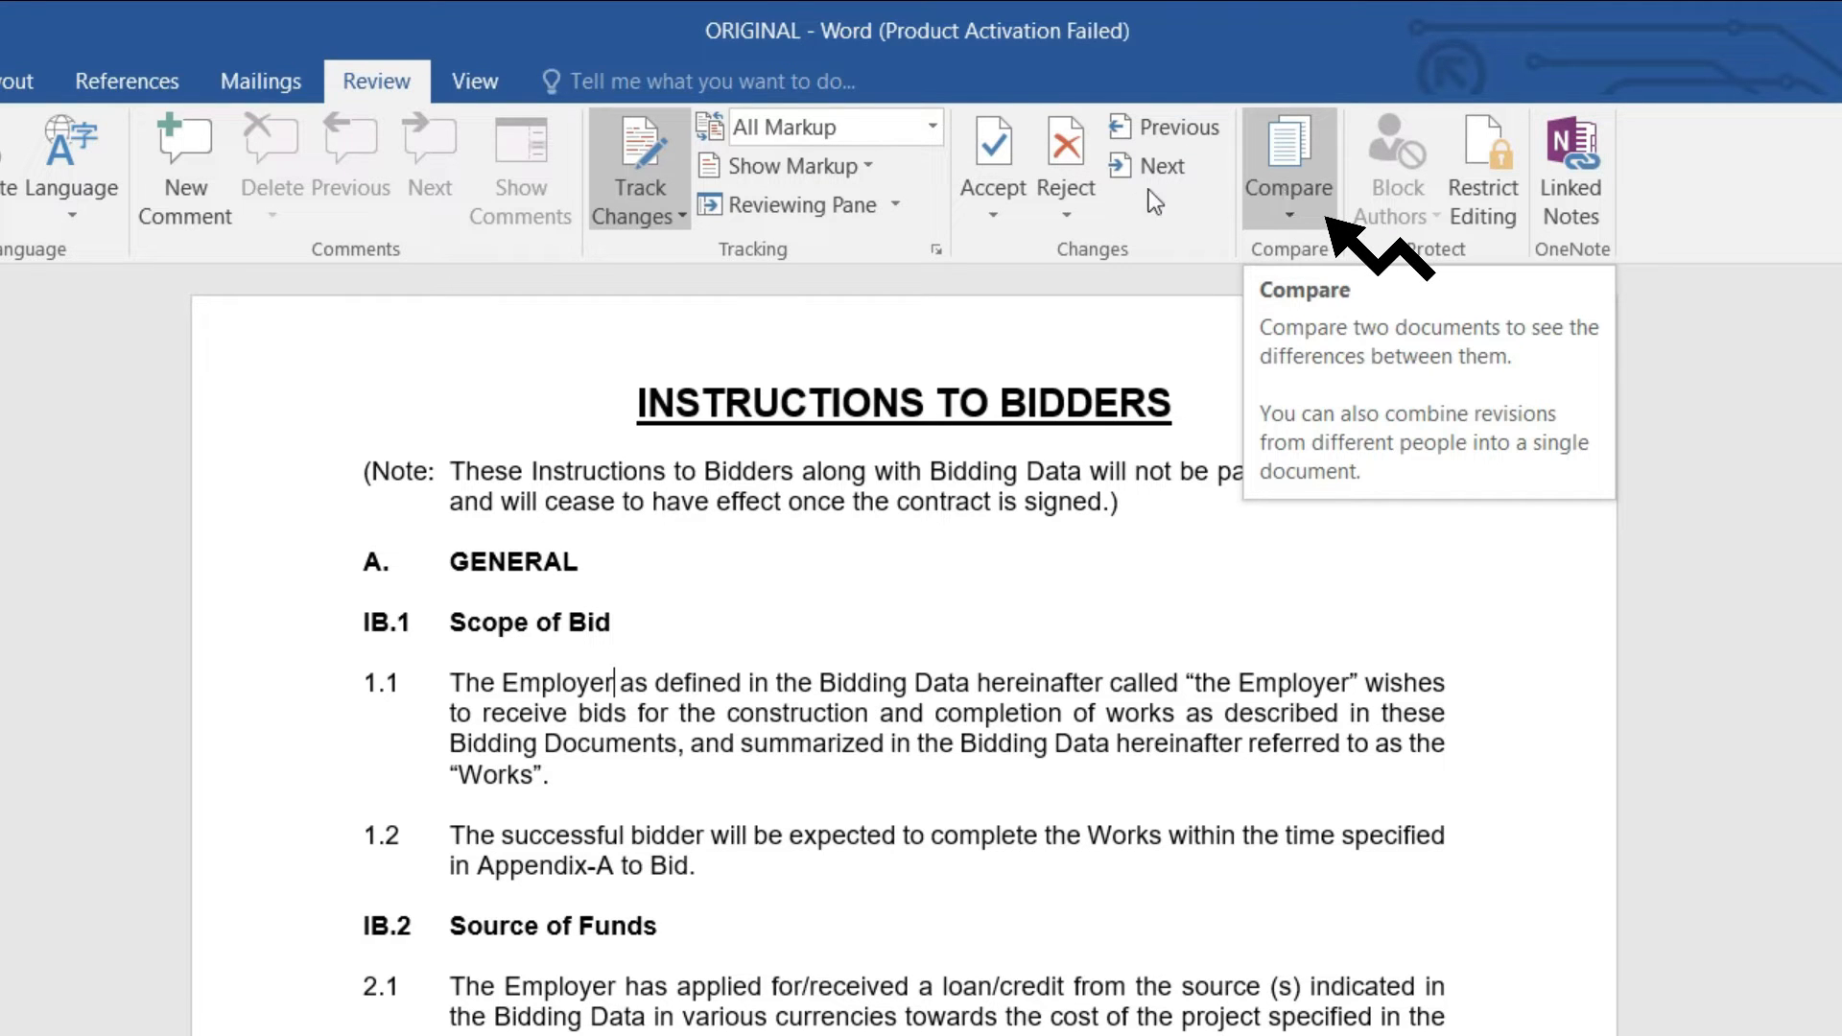
scroll(1248, 575, "down", 10)
scroll(1254, 586, "down", 3)
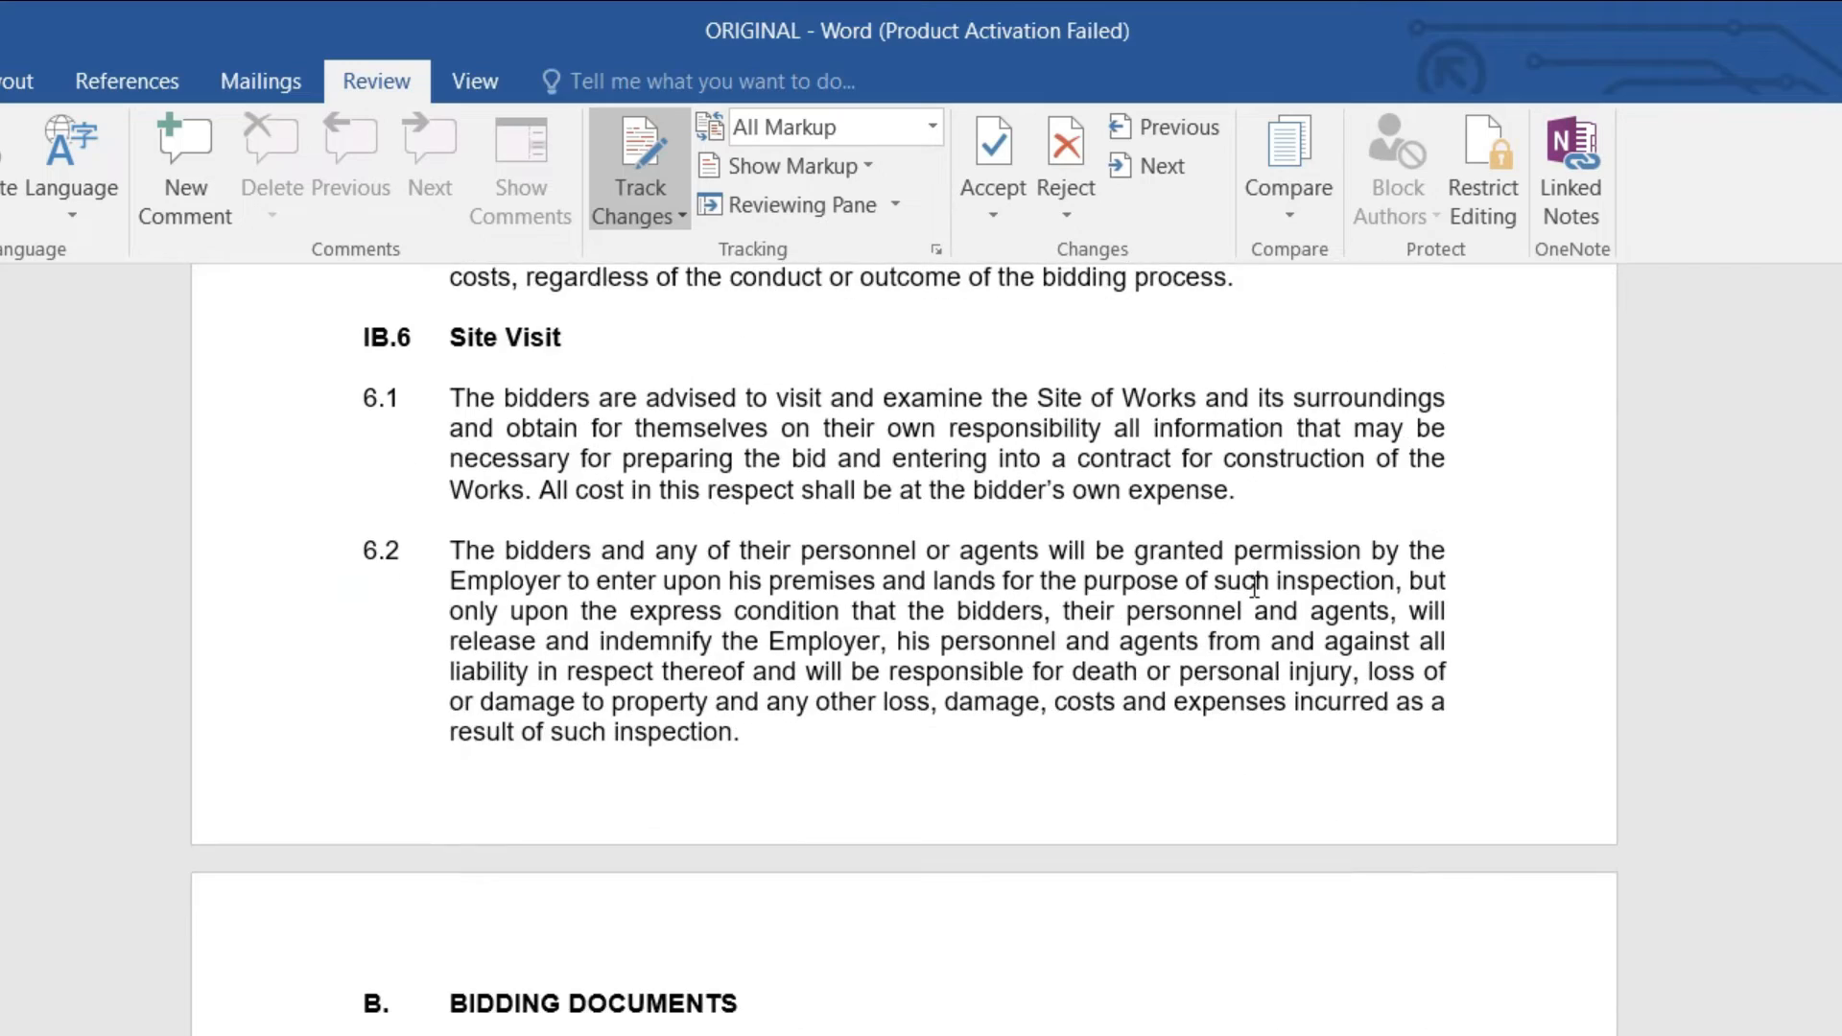
scroll(1253, 586, "up", 3)
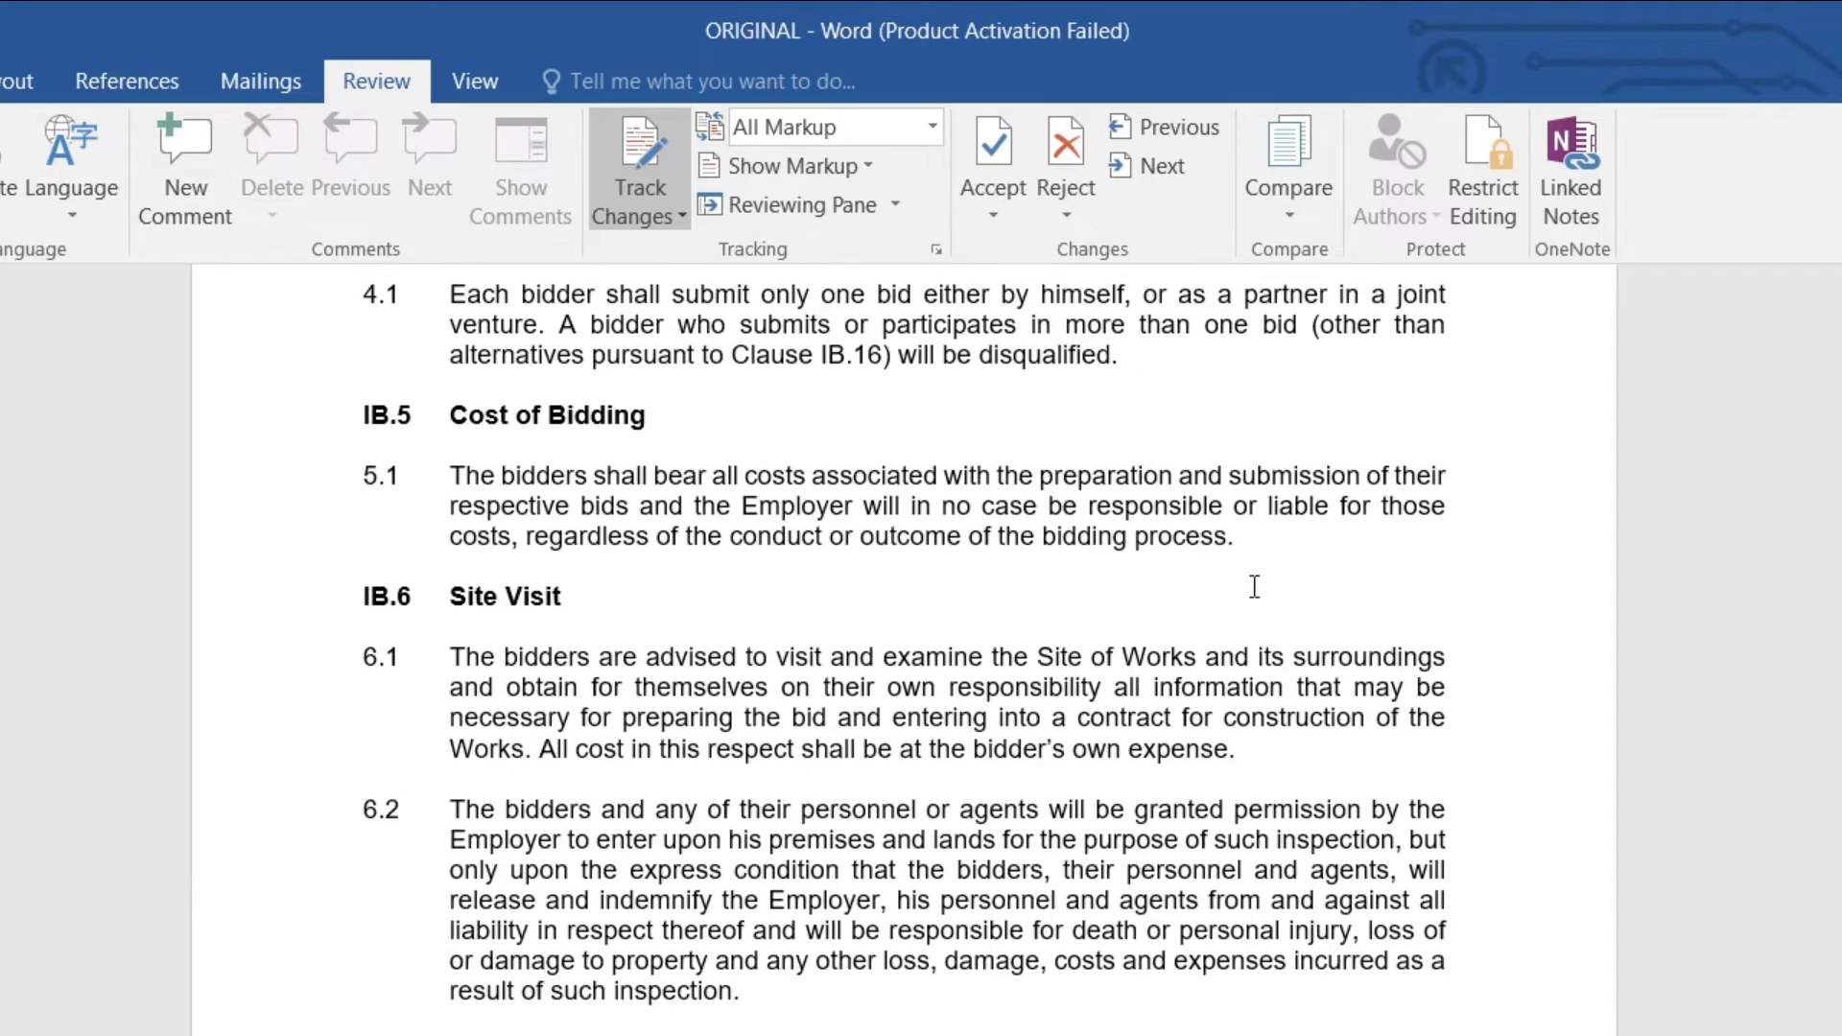
scroll(1022, 574, "up", 12)
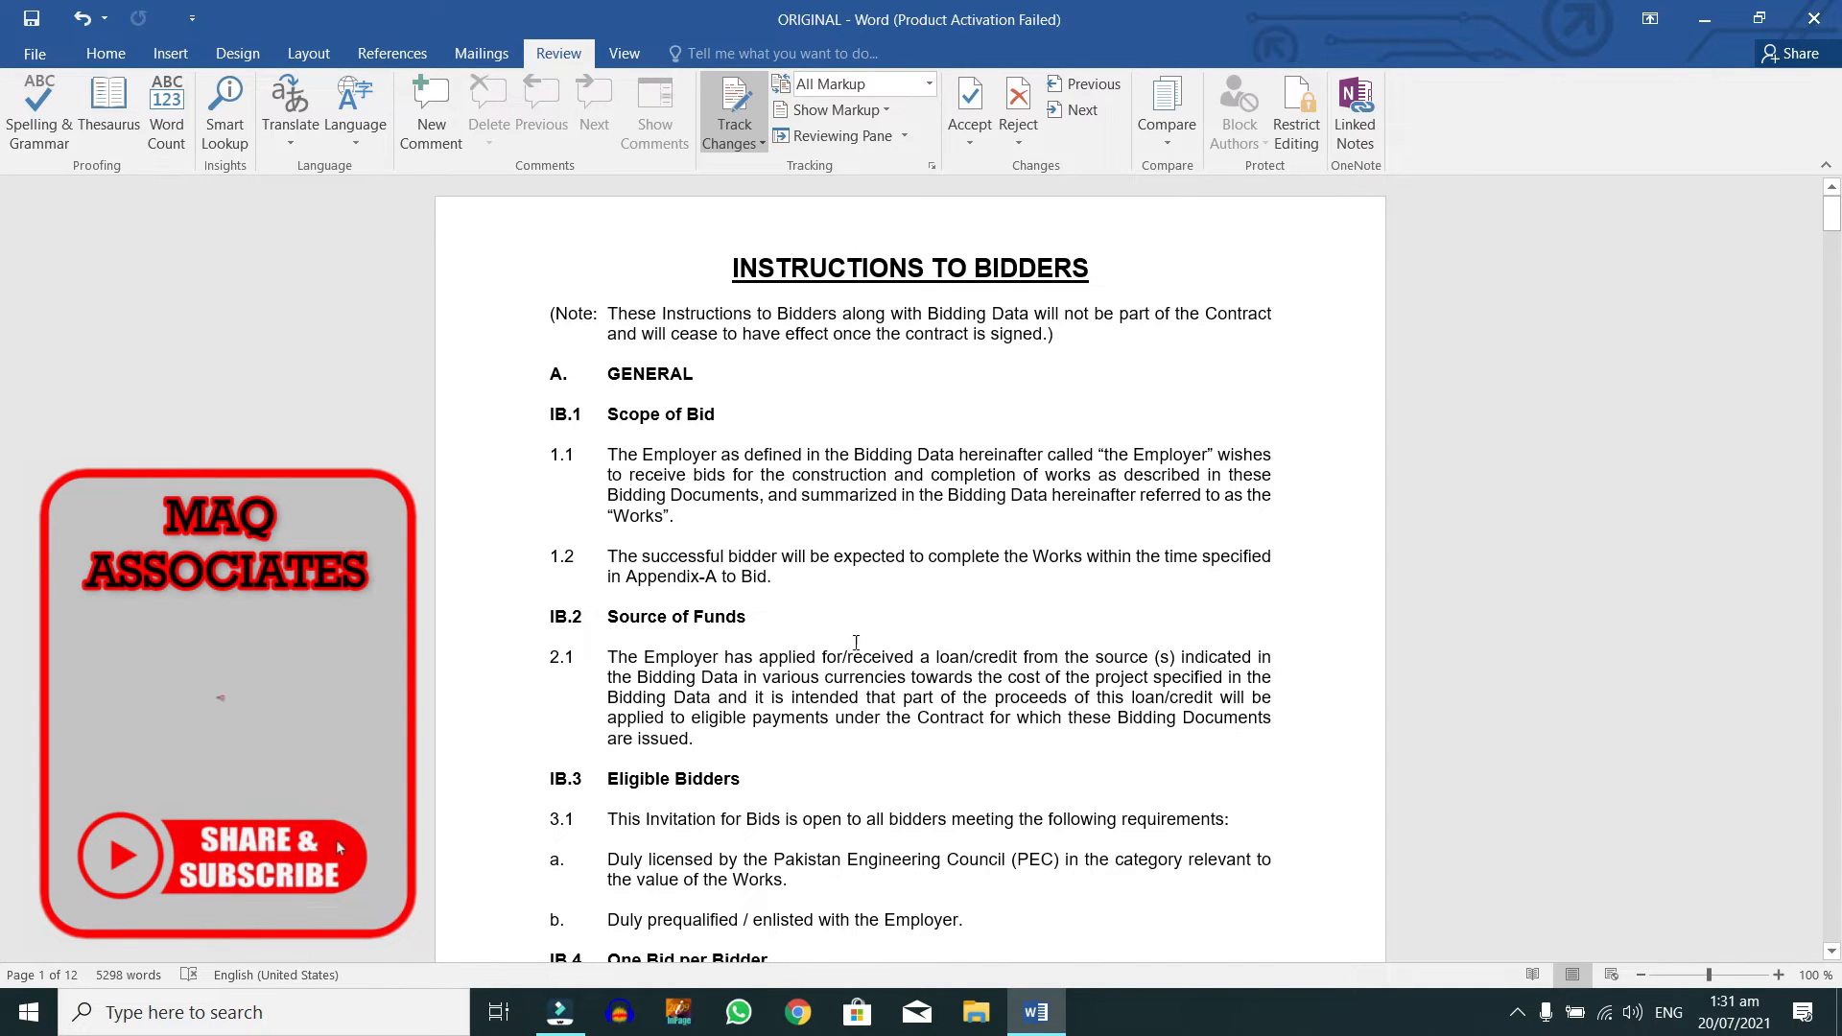
scroll(922, 576, "down", 3)
scroll(922, 575, "up", 3)
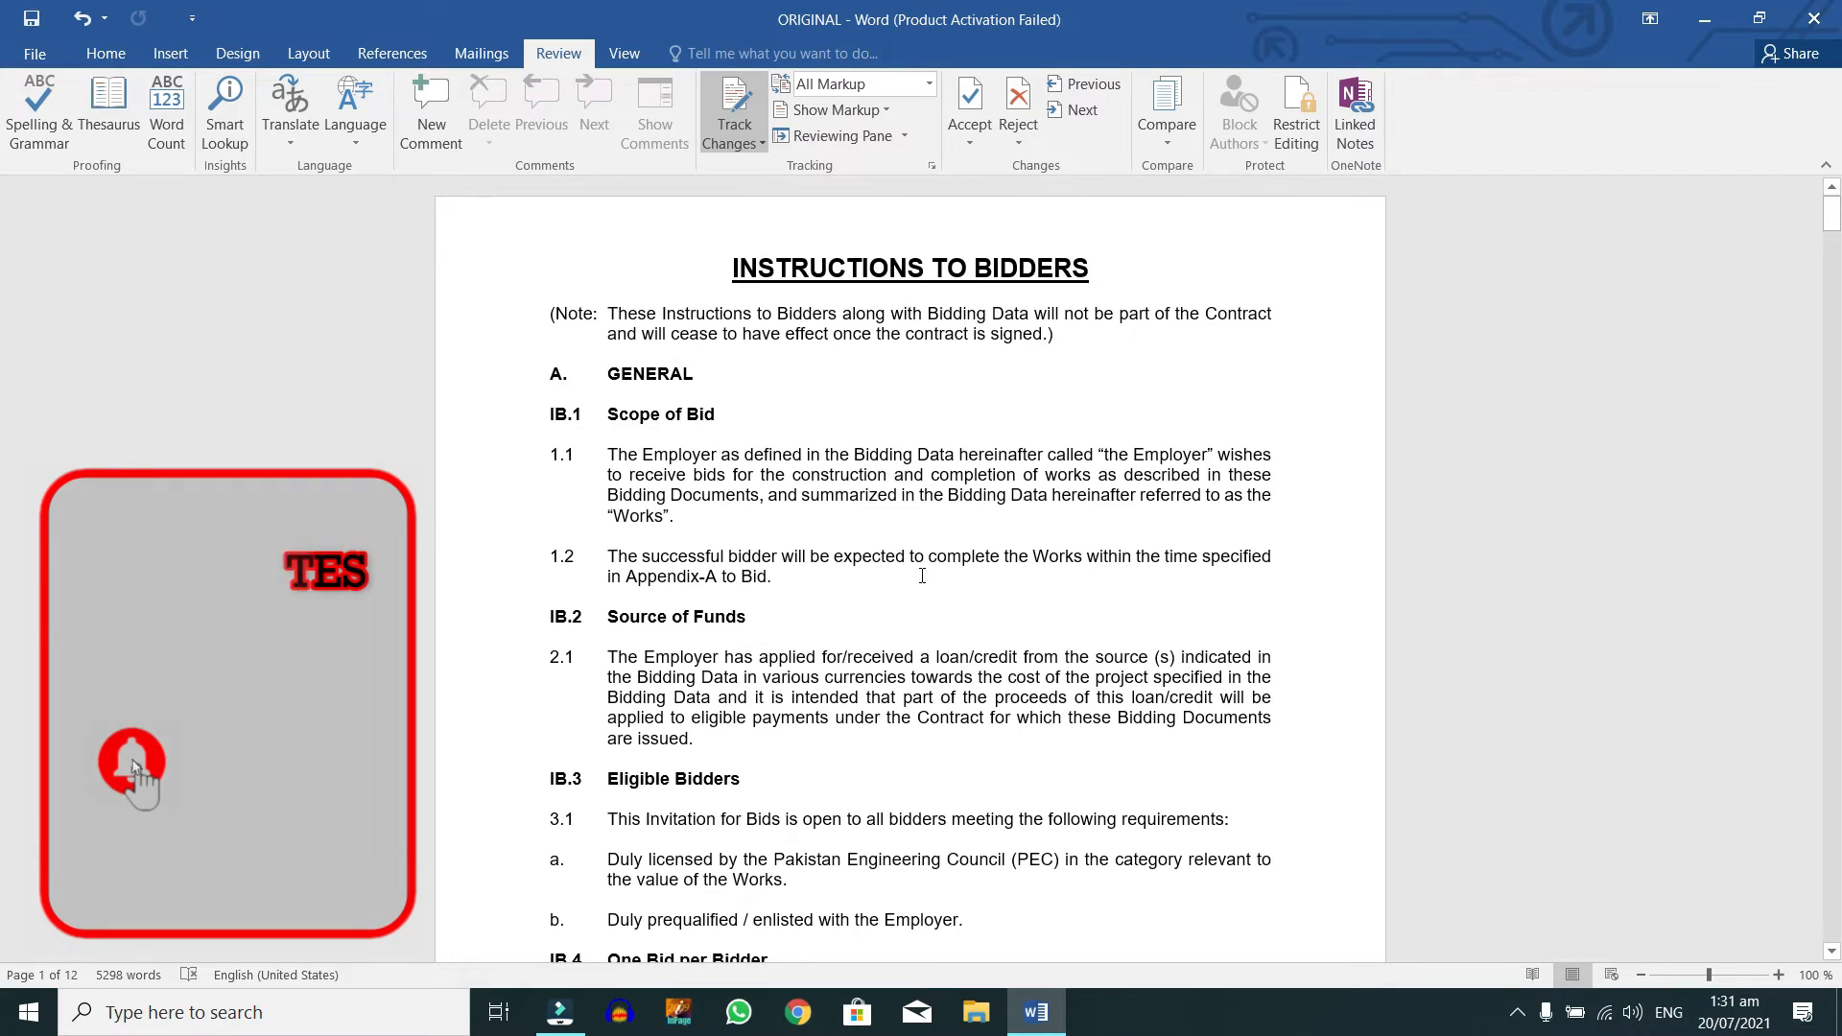
scroll(931, 570, "down", 9)
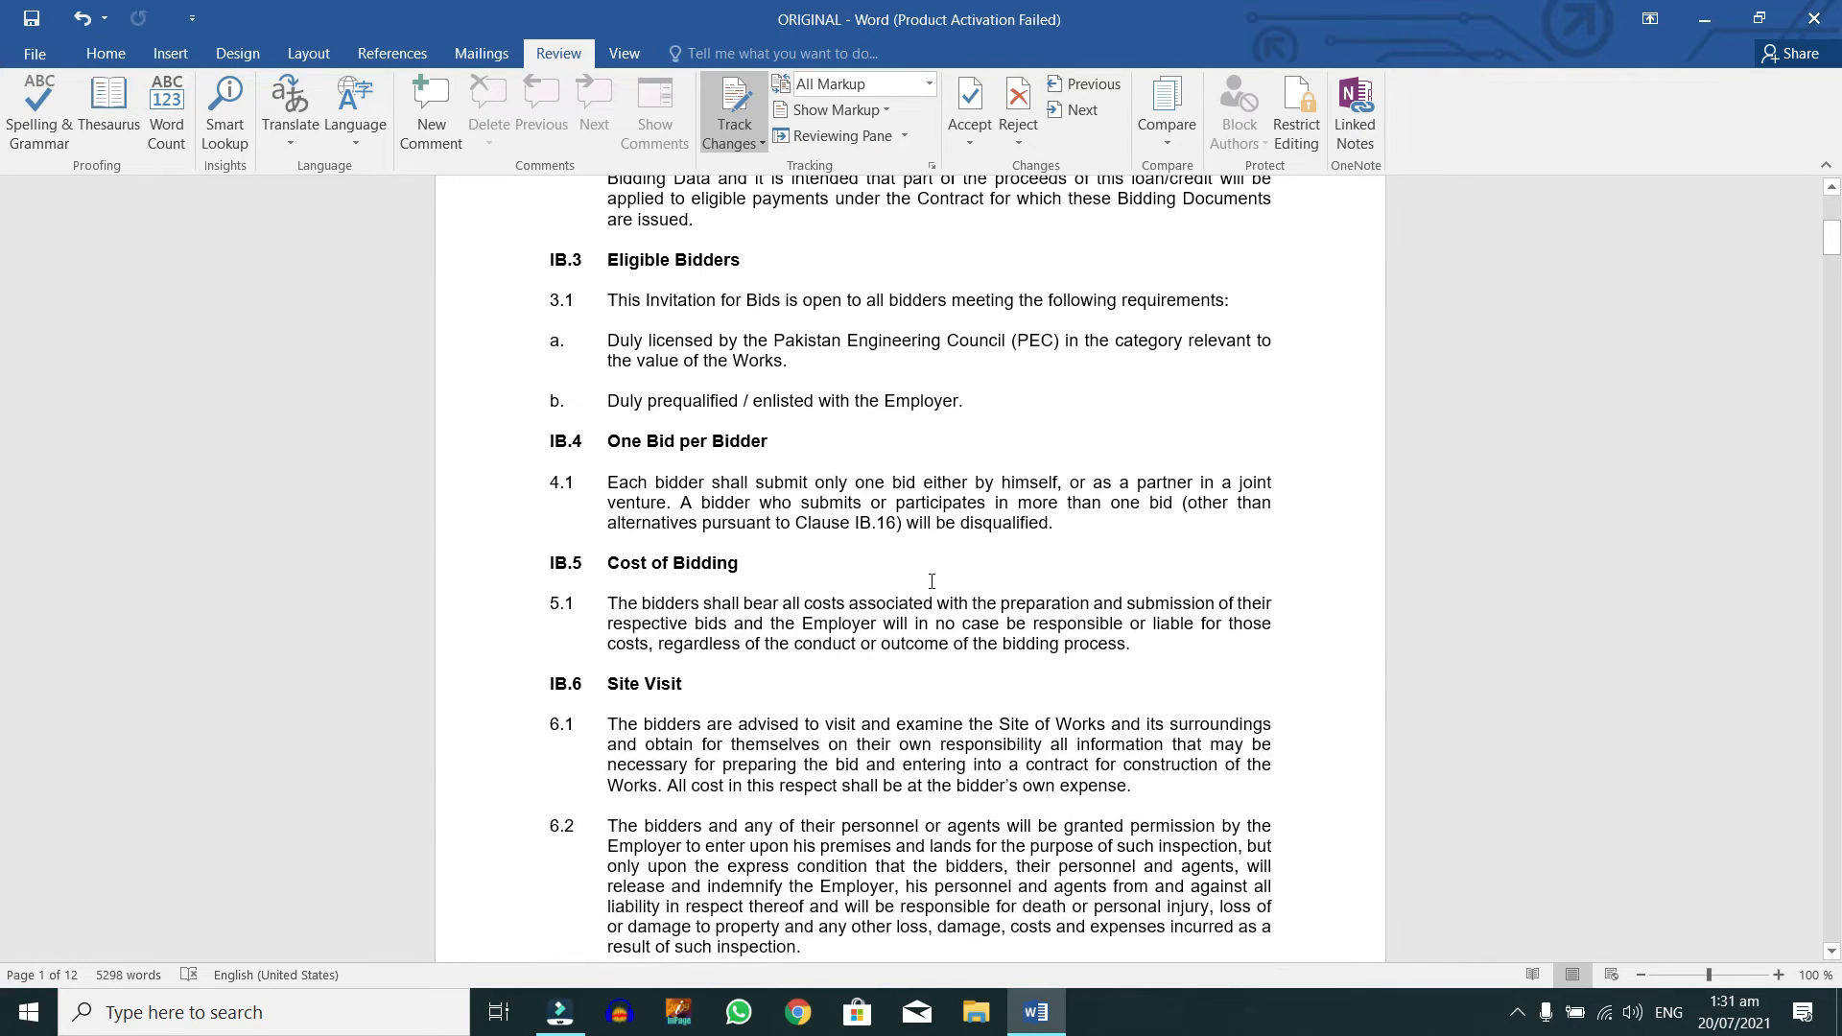
left_click(547, 842)
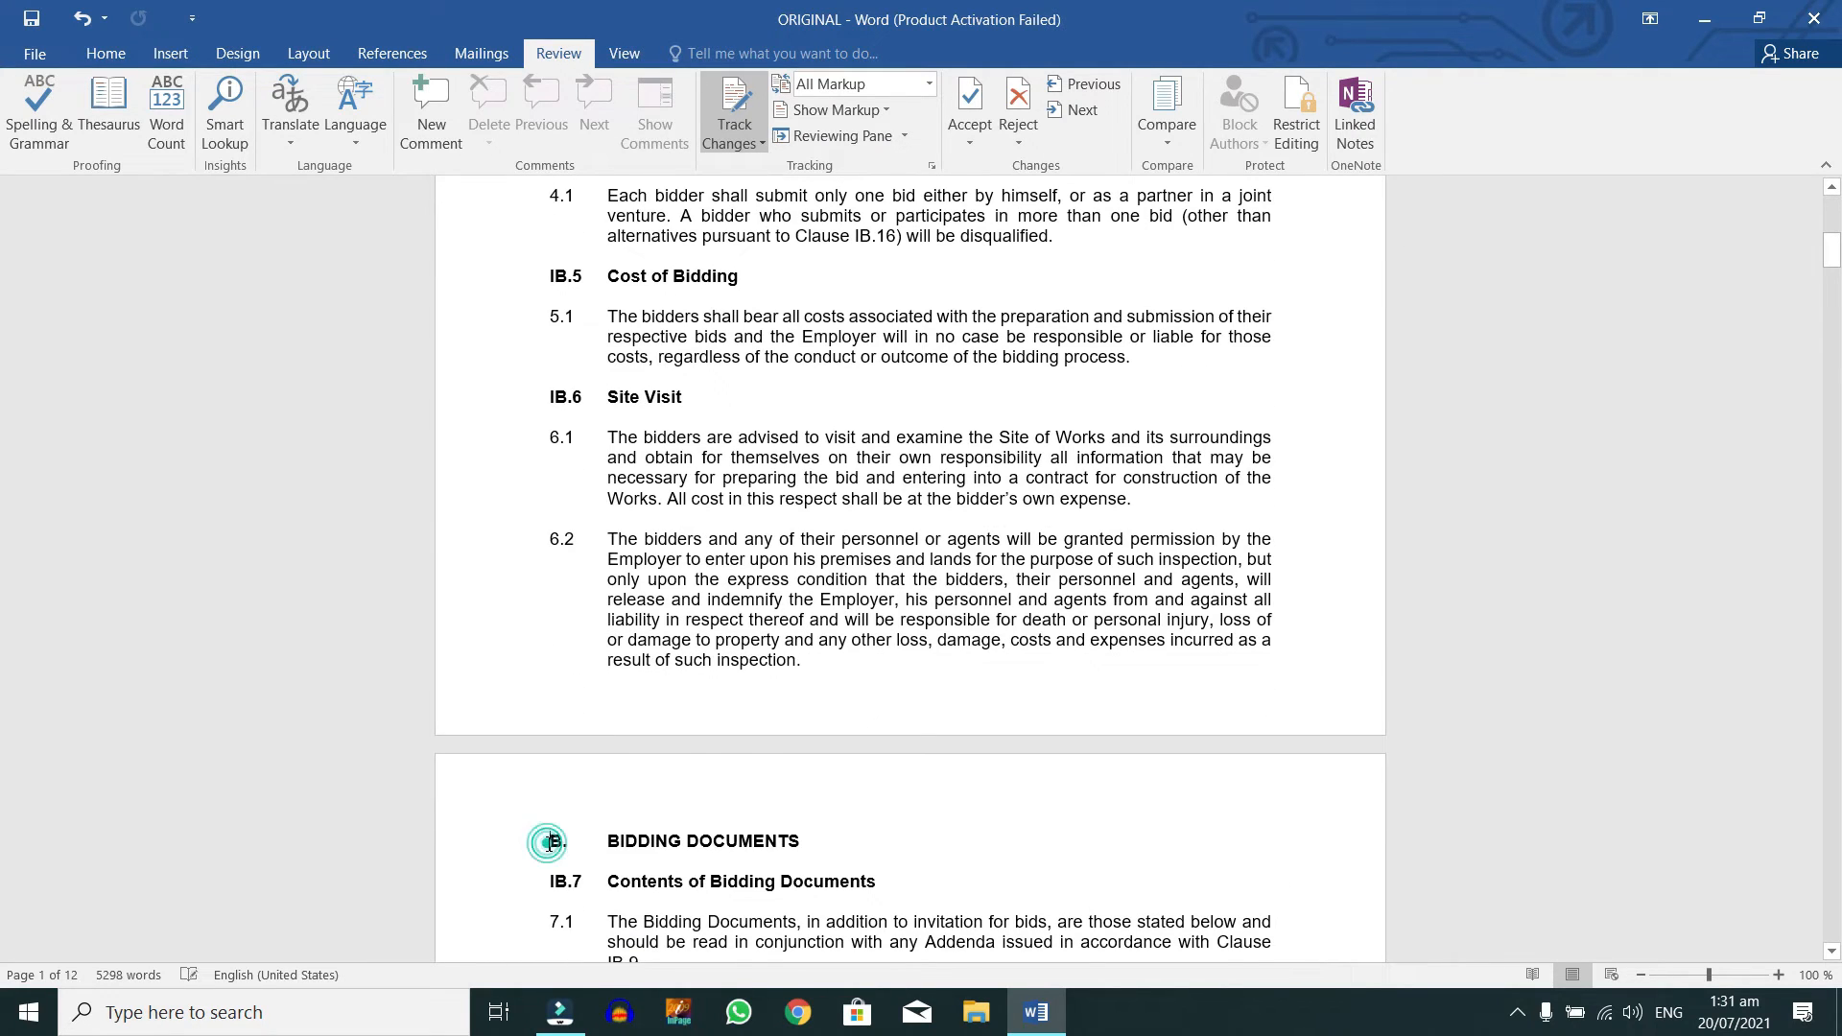
Step: Delete everything from 'B. BIDDING DOCUMENTS' to the end as a tracked deletion
scroll(547, 842, "down", 1)
key("shift+Down")
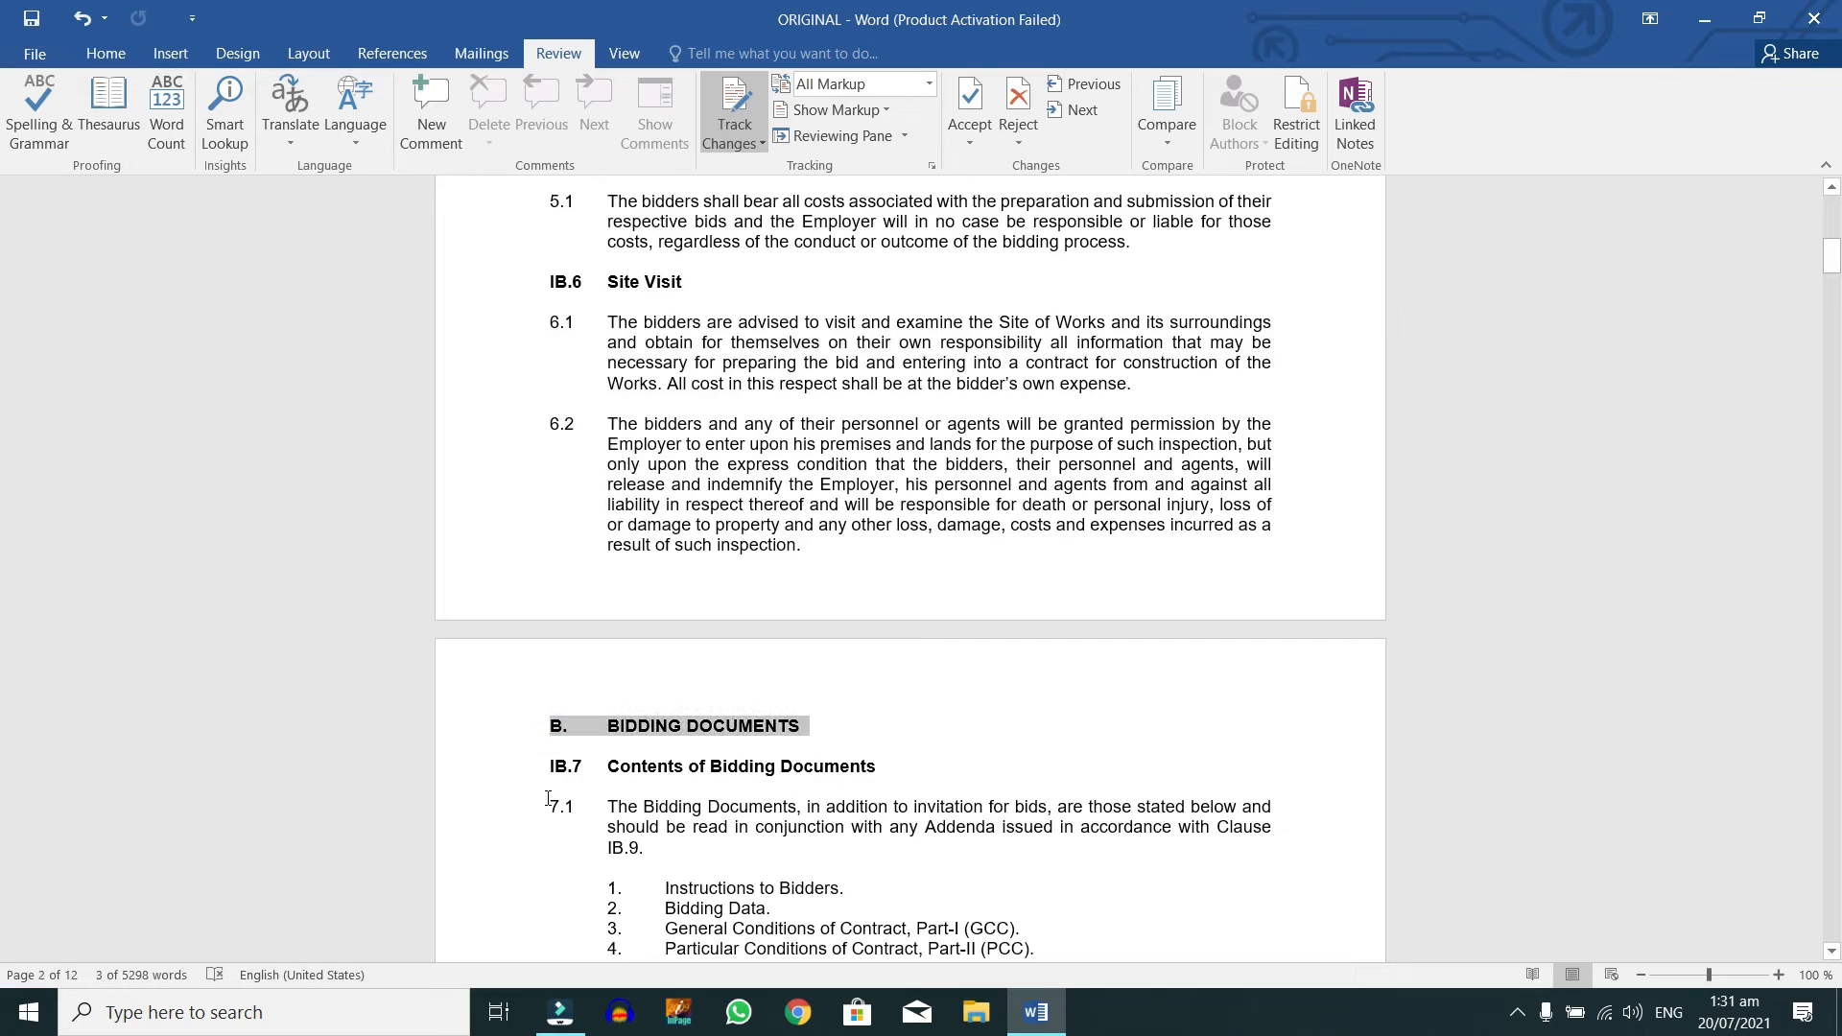
key("ctrl+shift+End")
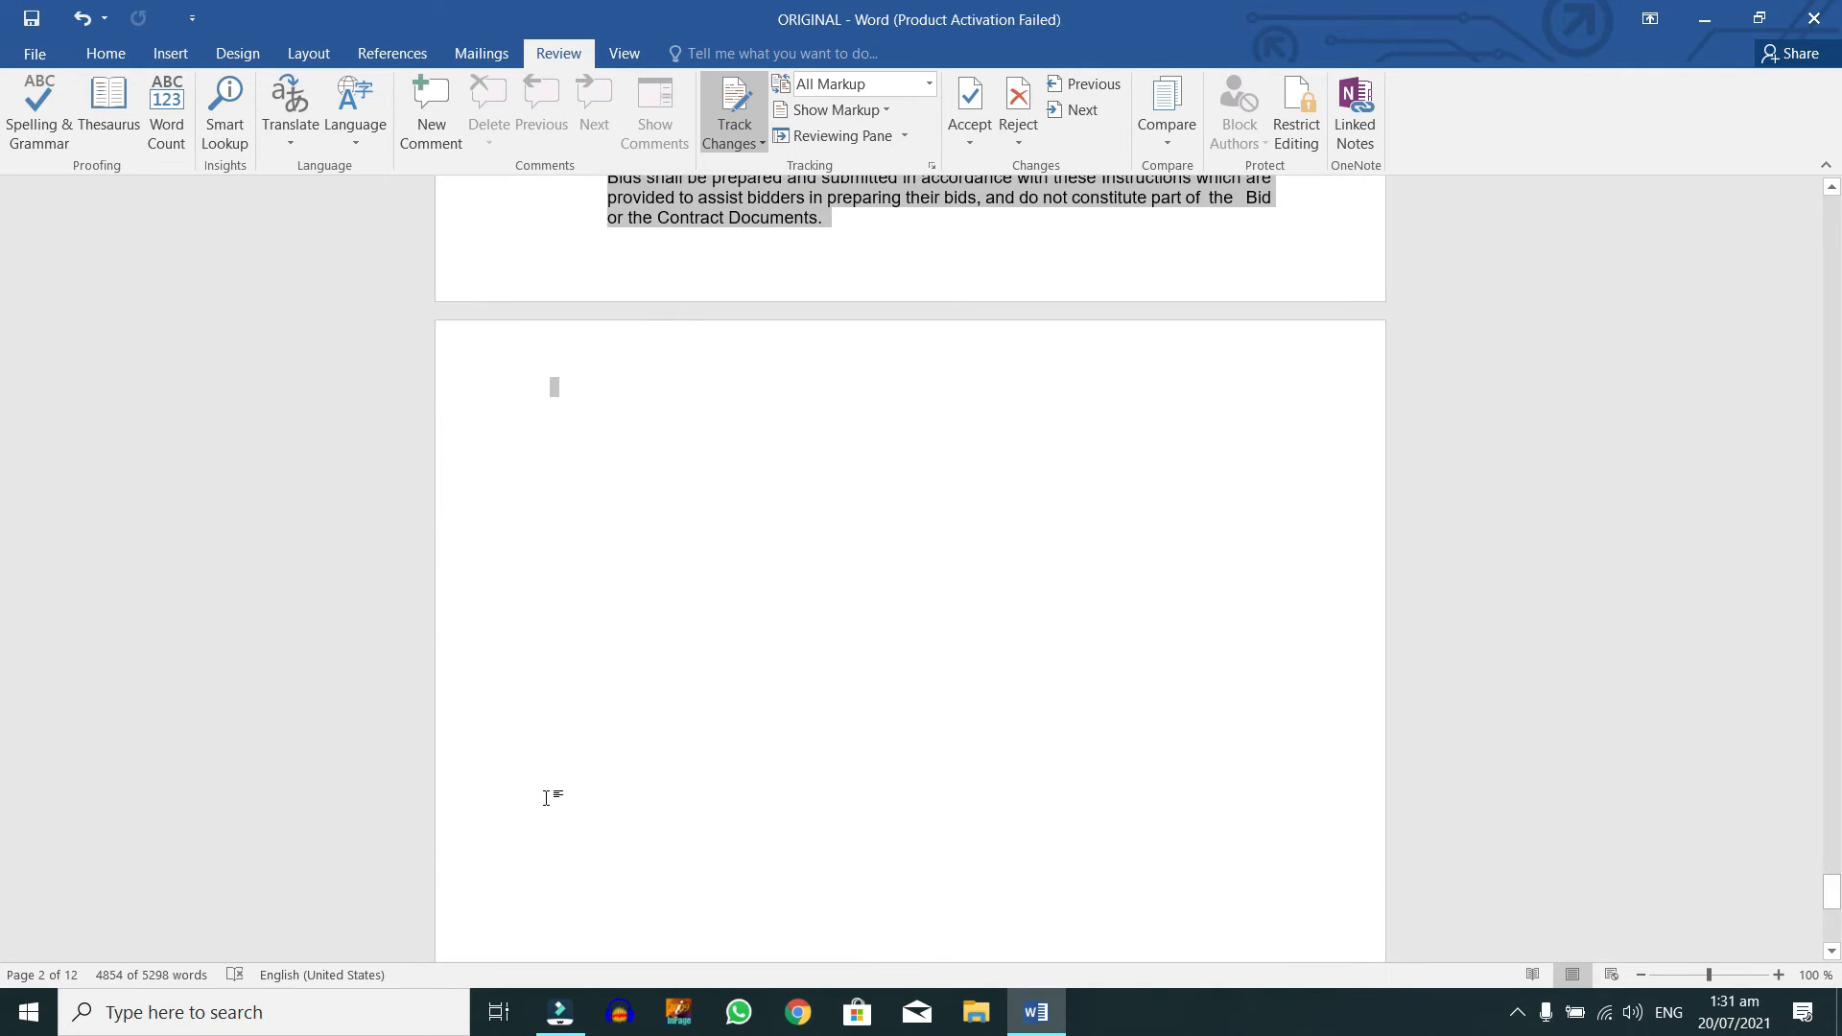
key("Delete")
Step: Scroll through the struck-through text, then select all and return to the document start
scroll(911, 576, "up", 5)
scroll(767, 974, "up", 8)
scroll(766, 975, "down", 5)
scroll(766, 975, "down", 1)
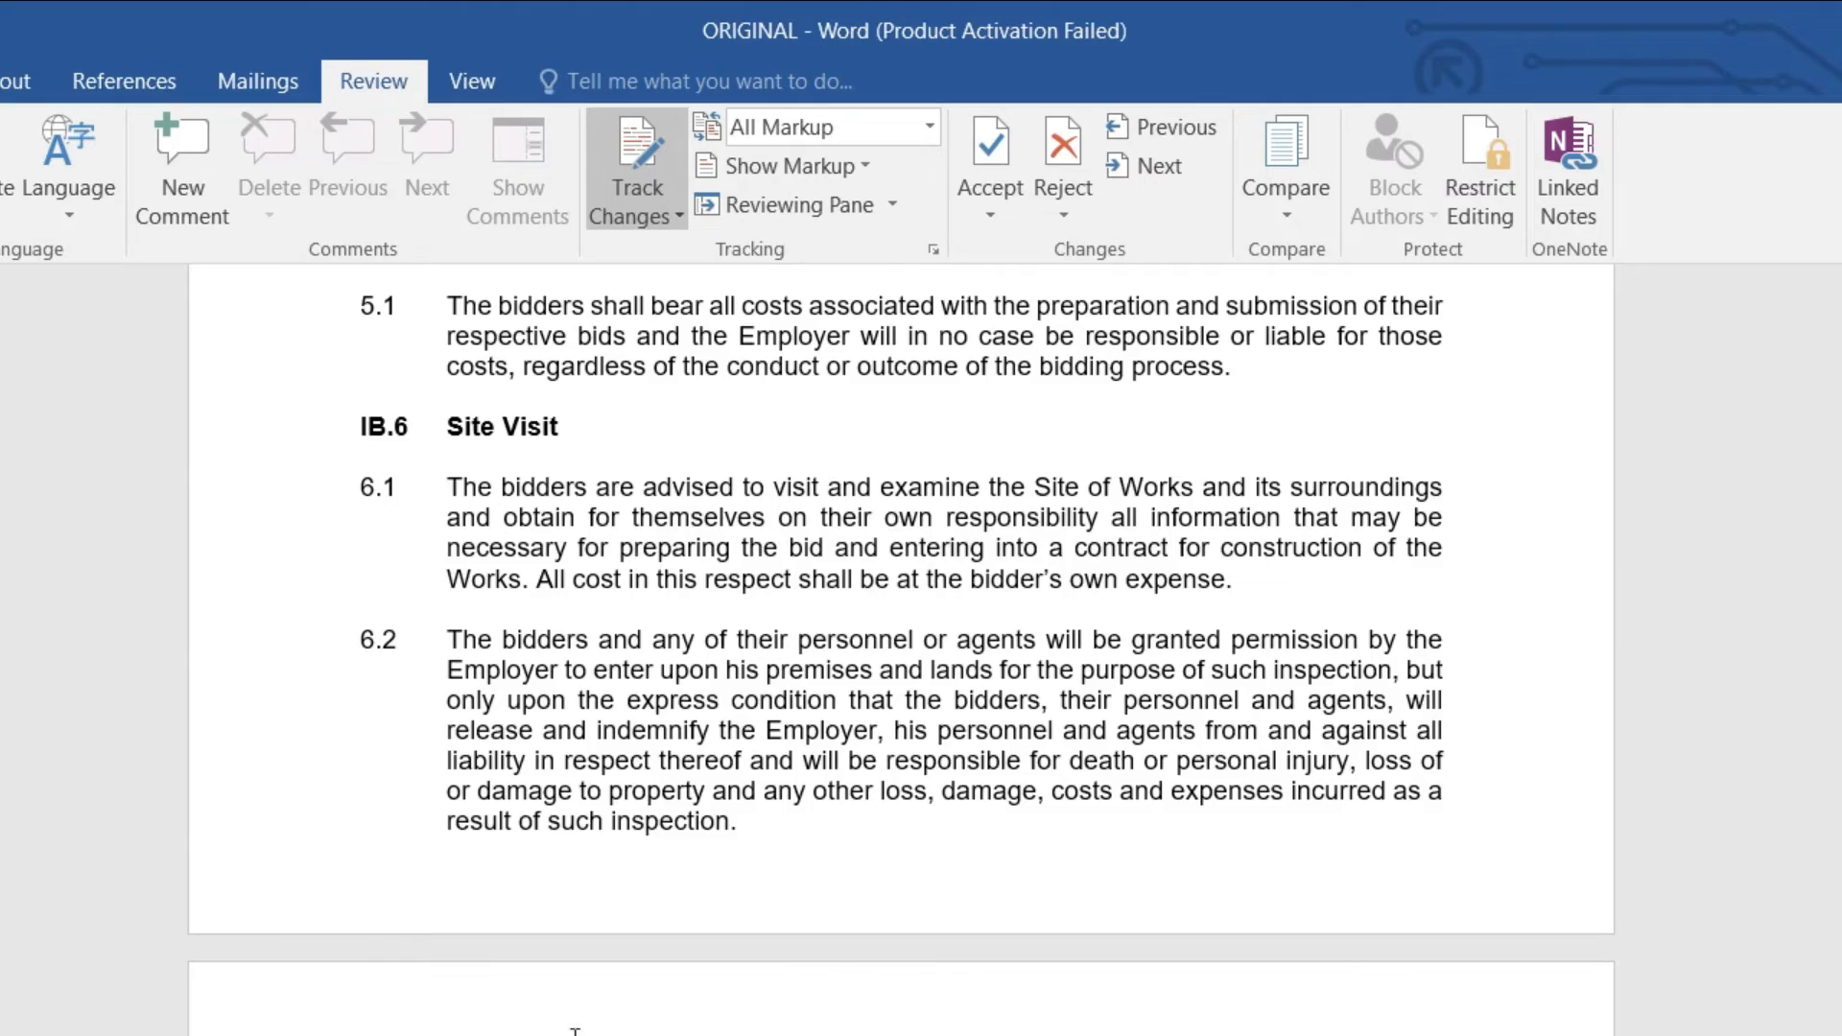
scroll(575, 1029, "down", 12)
scroll(582, 1015, "down", 15)
scroll(584, 1015, "down", 15)
scroll(582, 1029, "down", 15)
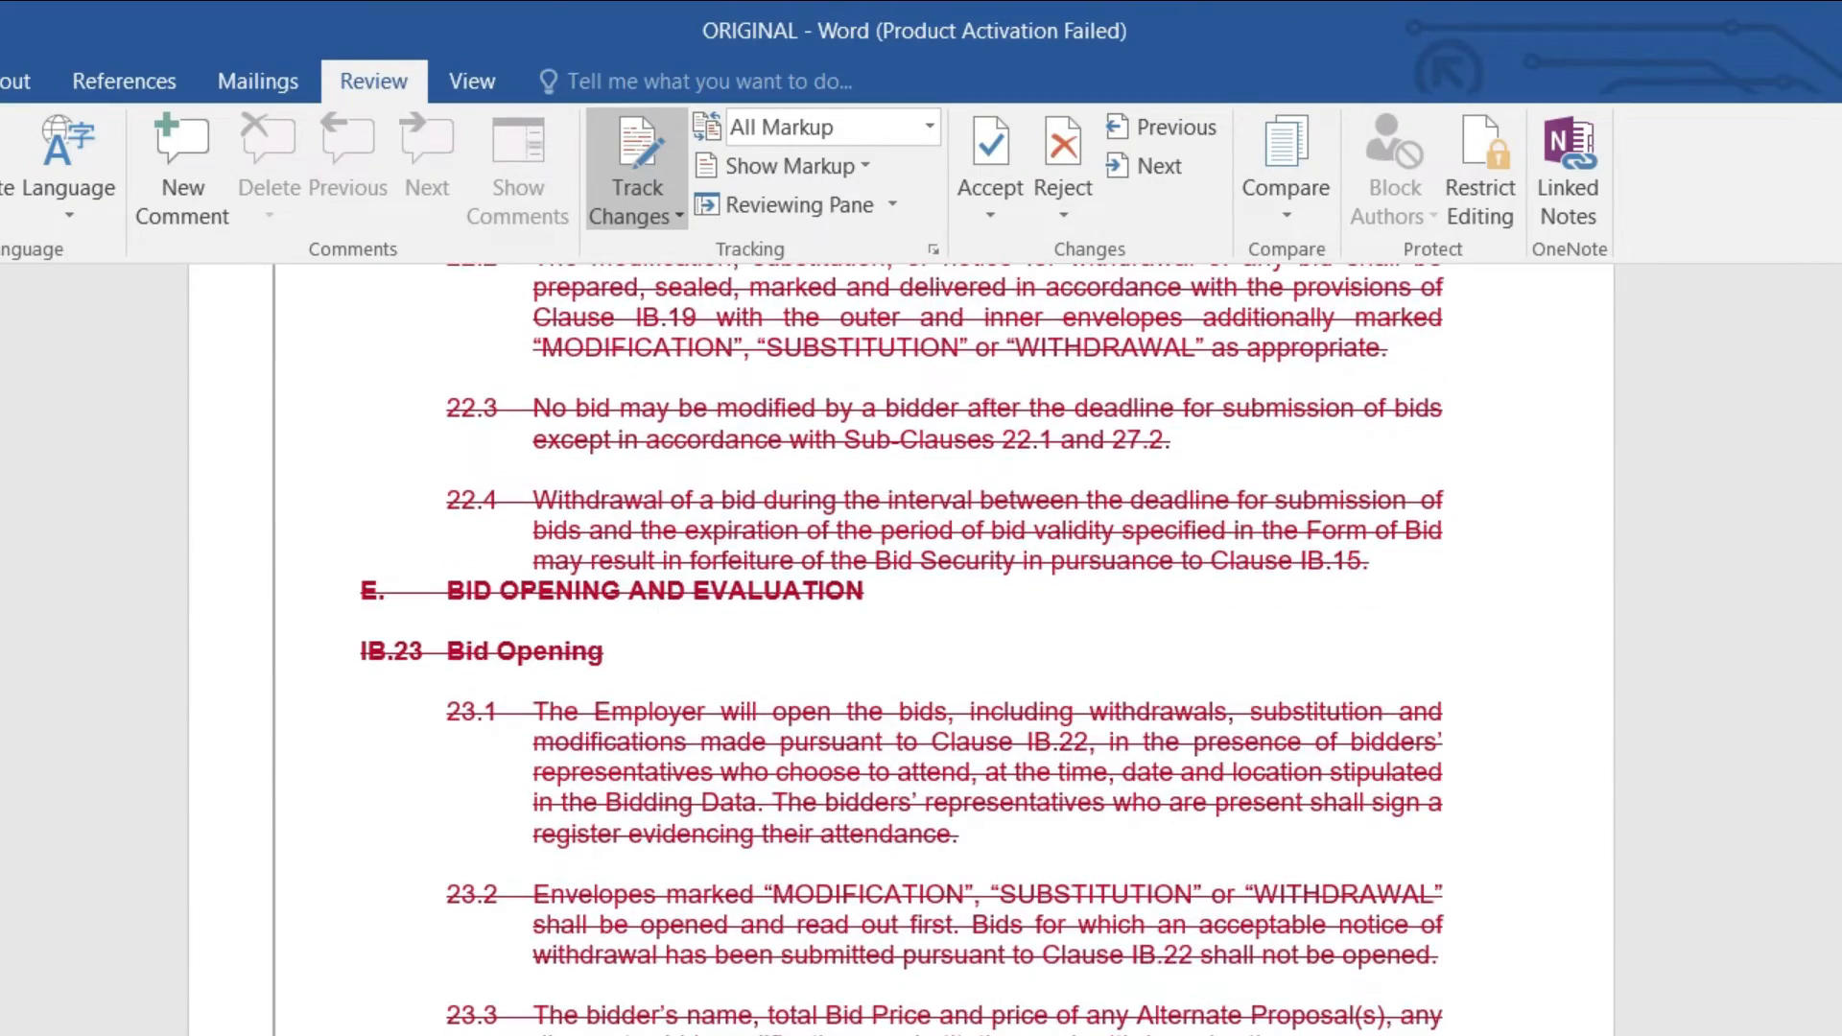
scroll(902, 653, "down", 20)
scroll(902, 652, "up", 10)
scroll(902, 652, "up", 20)
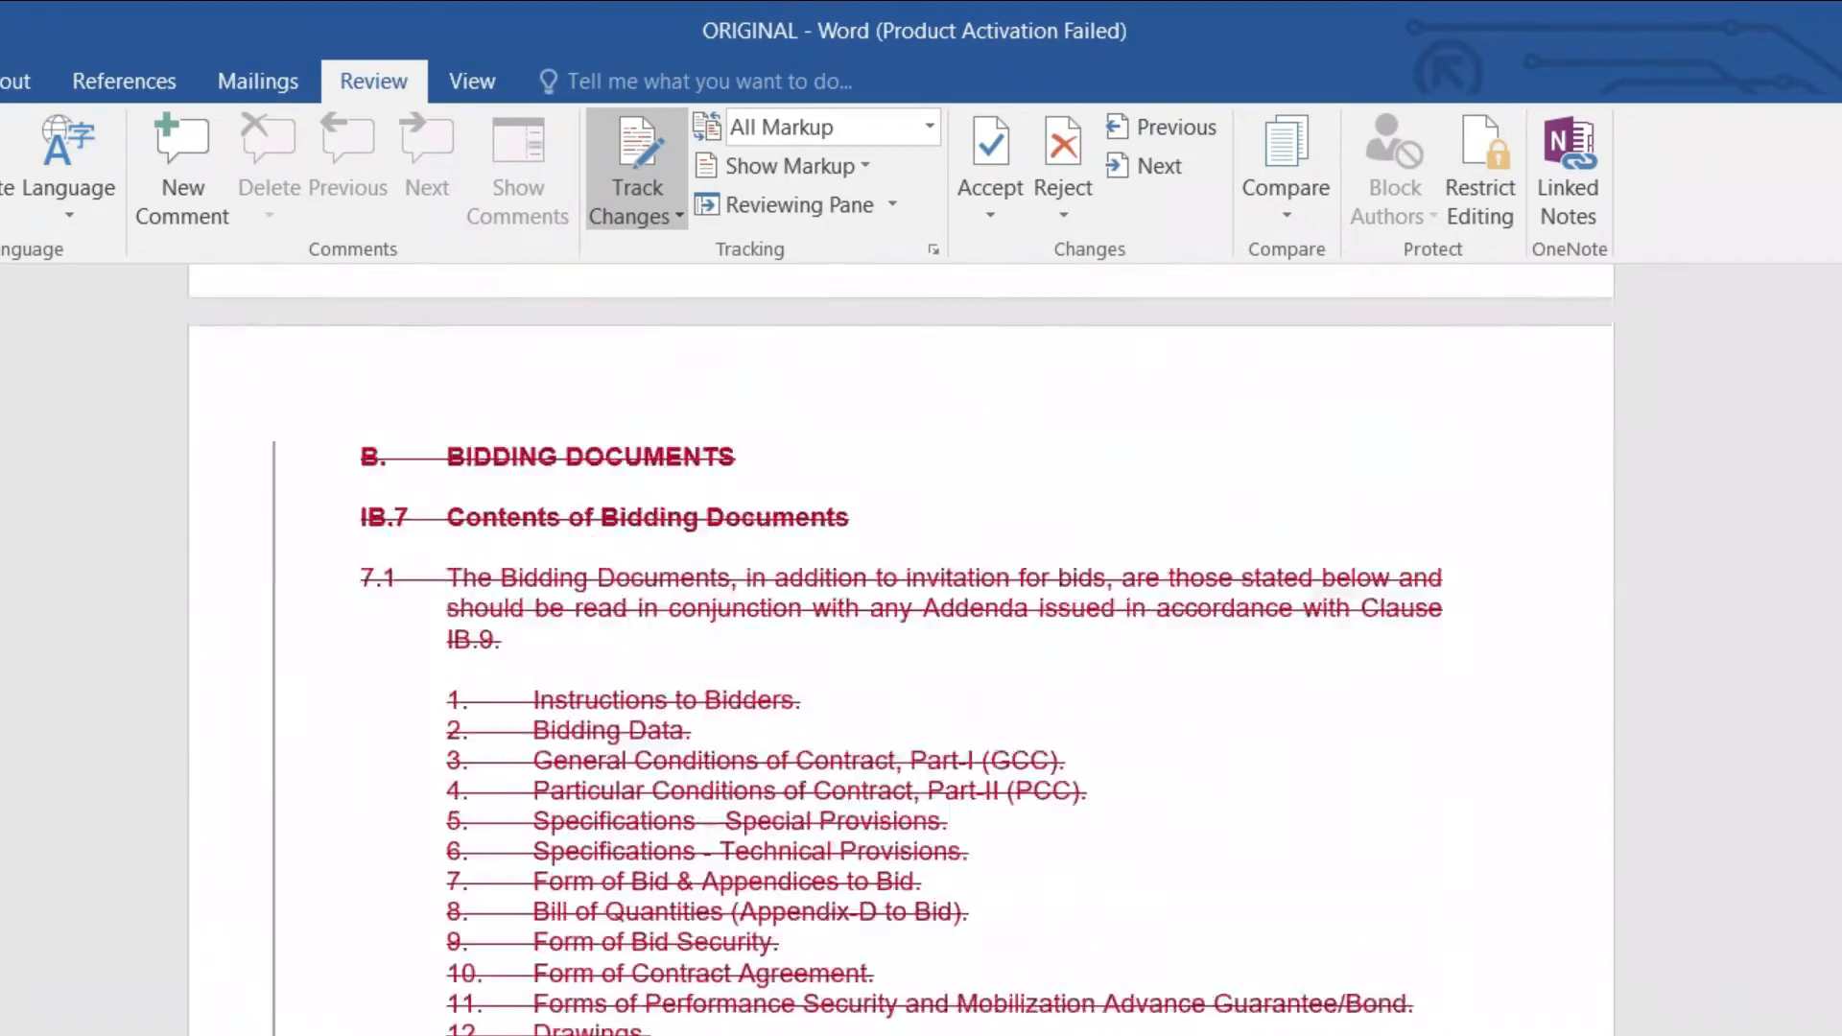
scroll(902, 652, "up", 5)
scroll(902, 652, "down", 20)
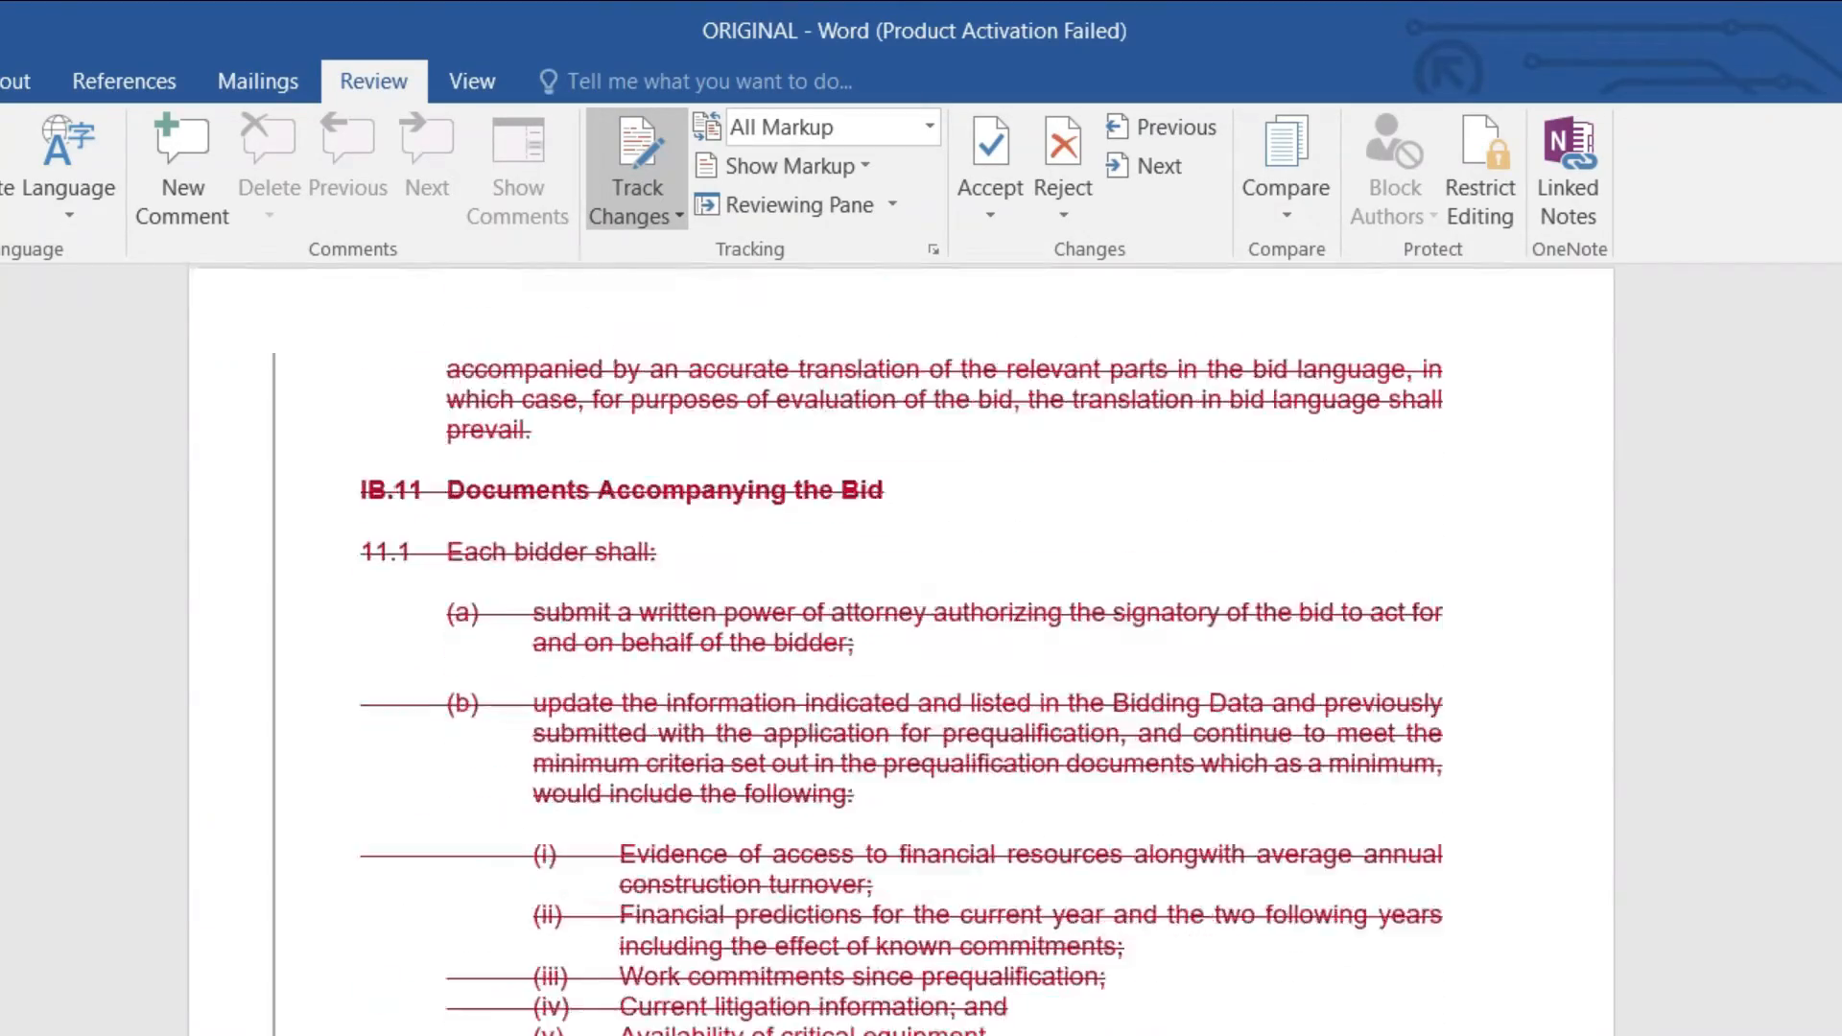
scroll(902, 653, "up", 15)
scroll(901, 652, "up", 8)
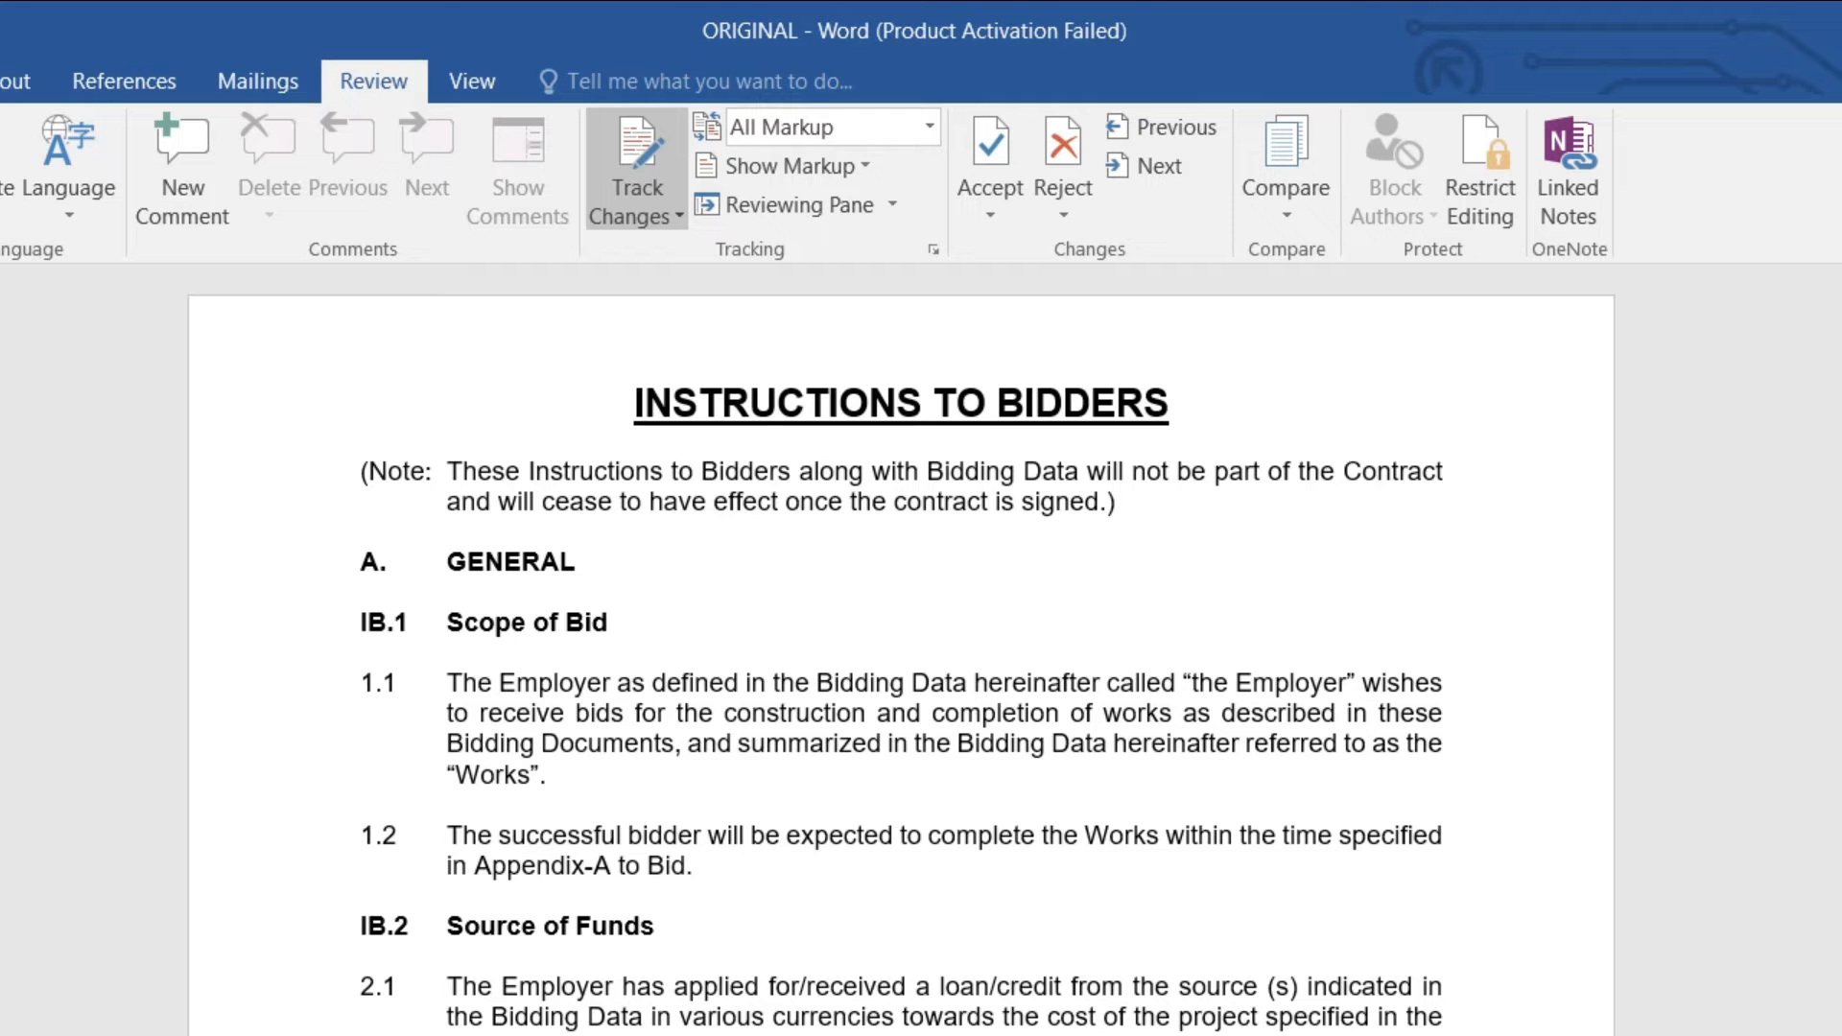
scroll(901, 653, "down", 7)
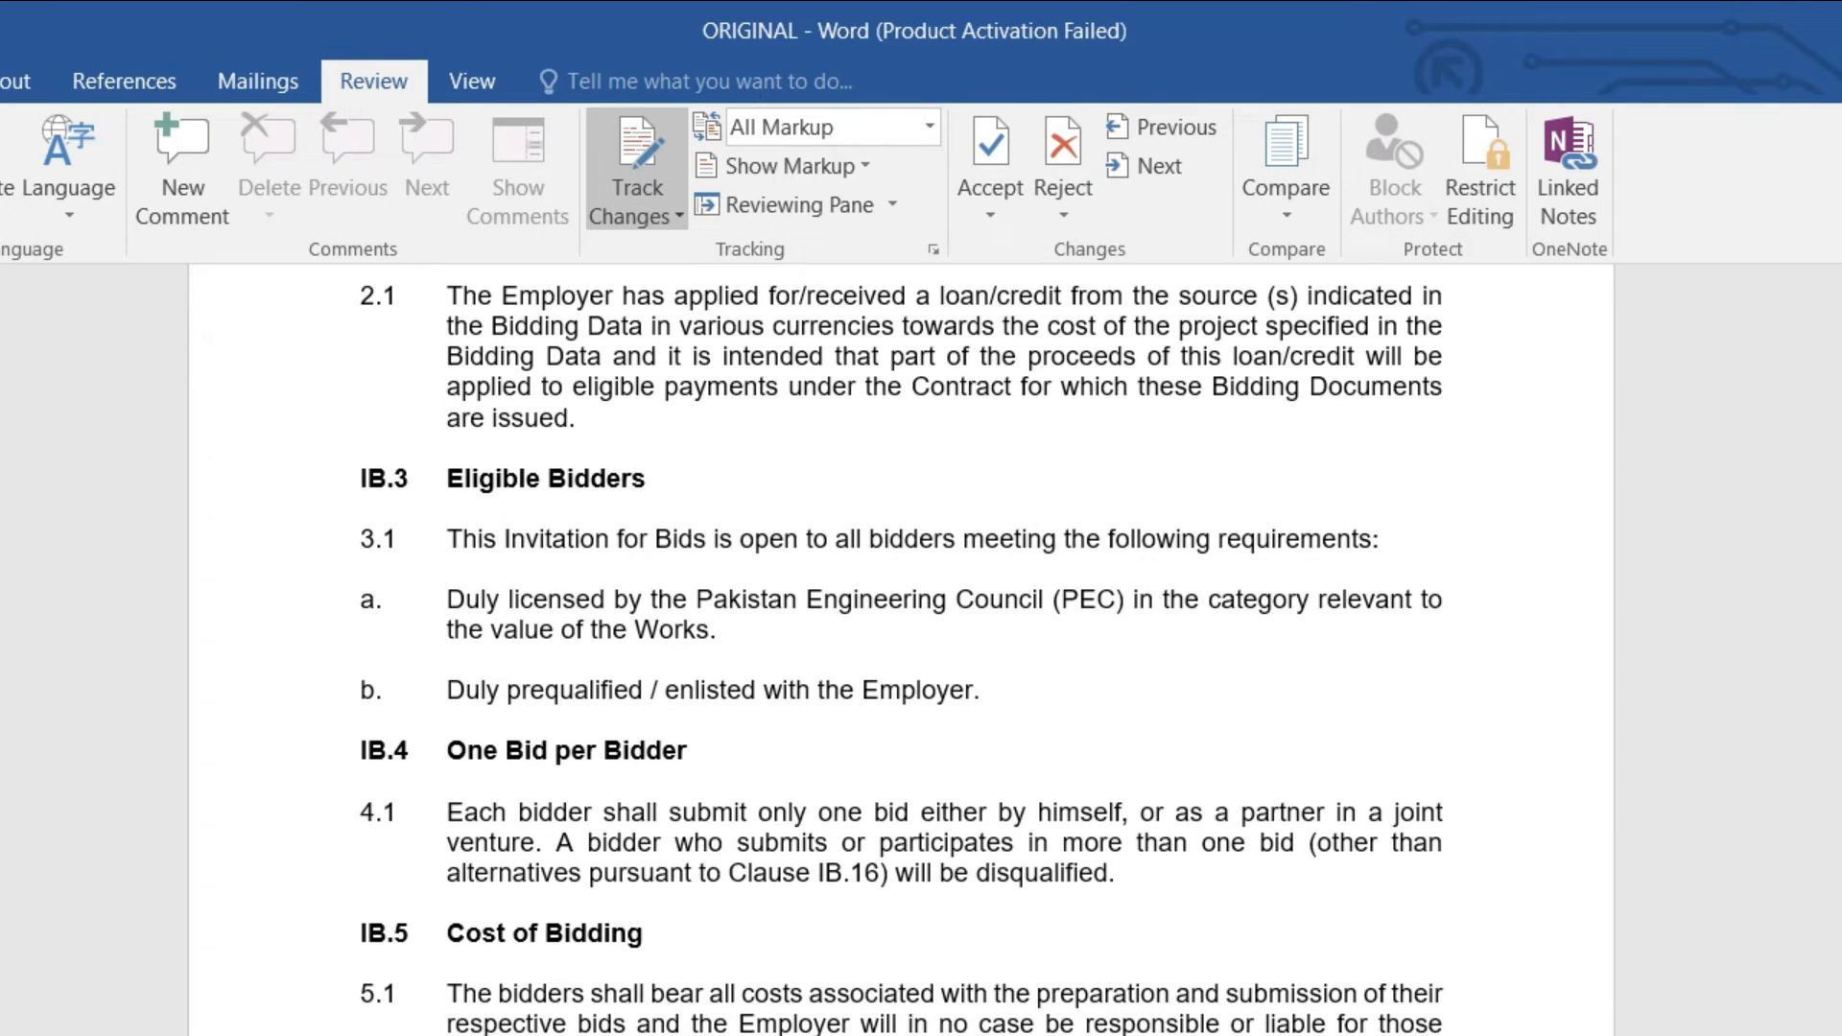
key("ctrl+a")
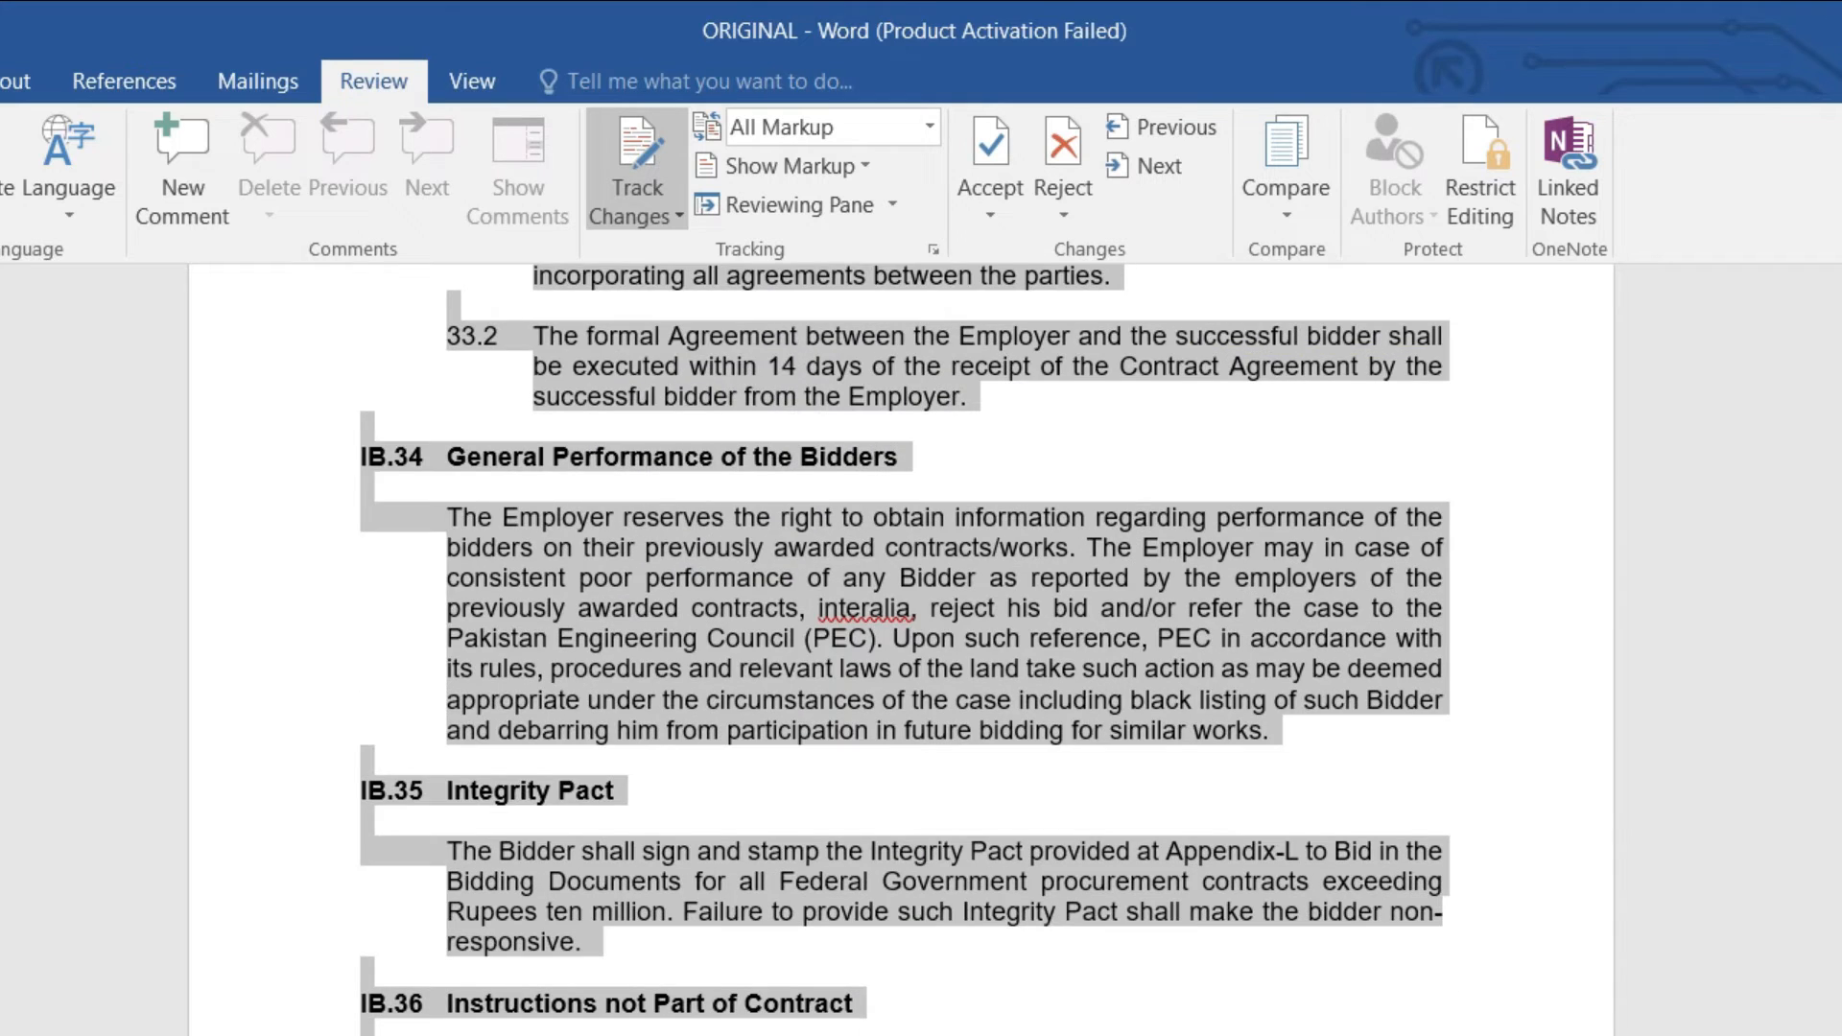
scroll(901, 652, "up", 18)
key("ctrl+Home")
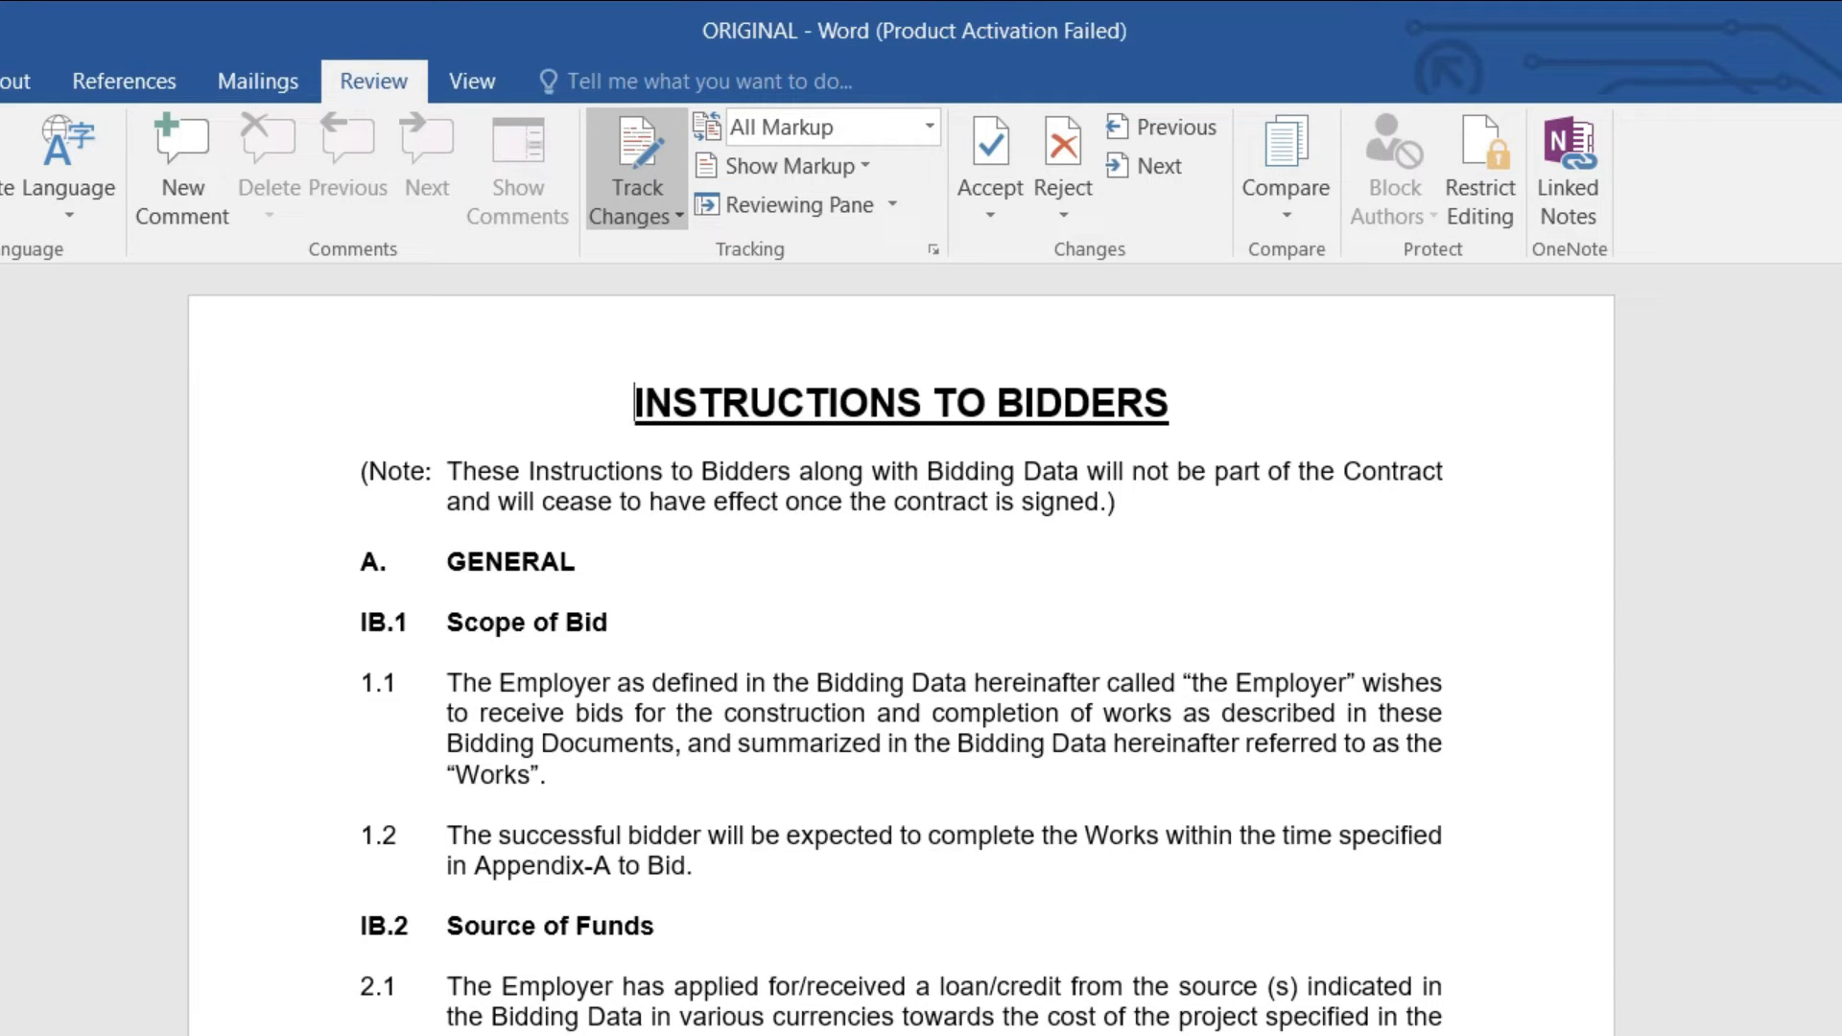
Step: Open the Lock Tracking settings and cancel without locking tracking
left_click(788, 657)
left_click(630, 210)
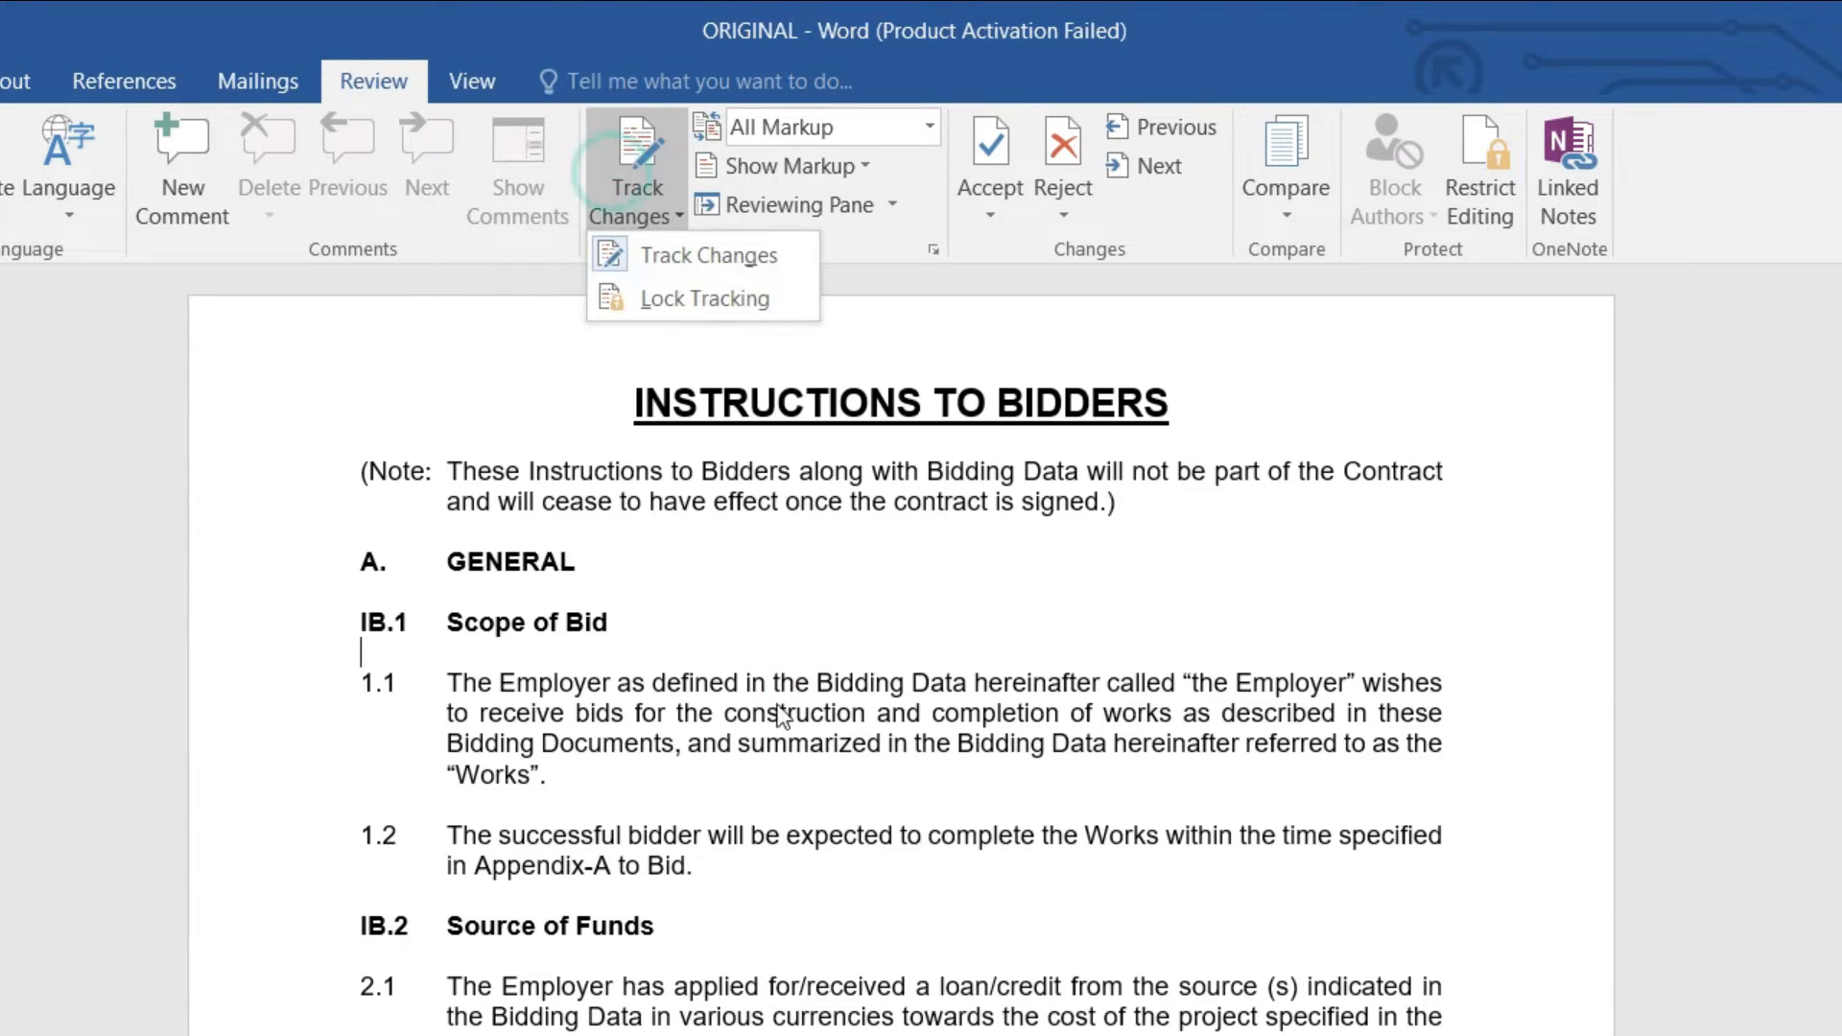
left_click(652, 300)
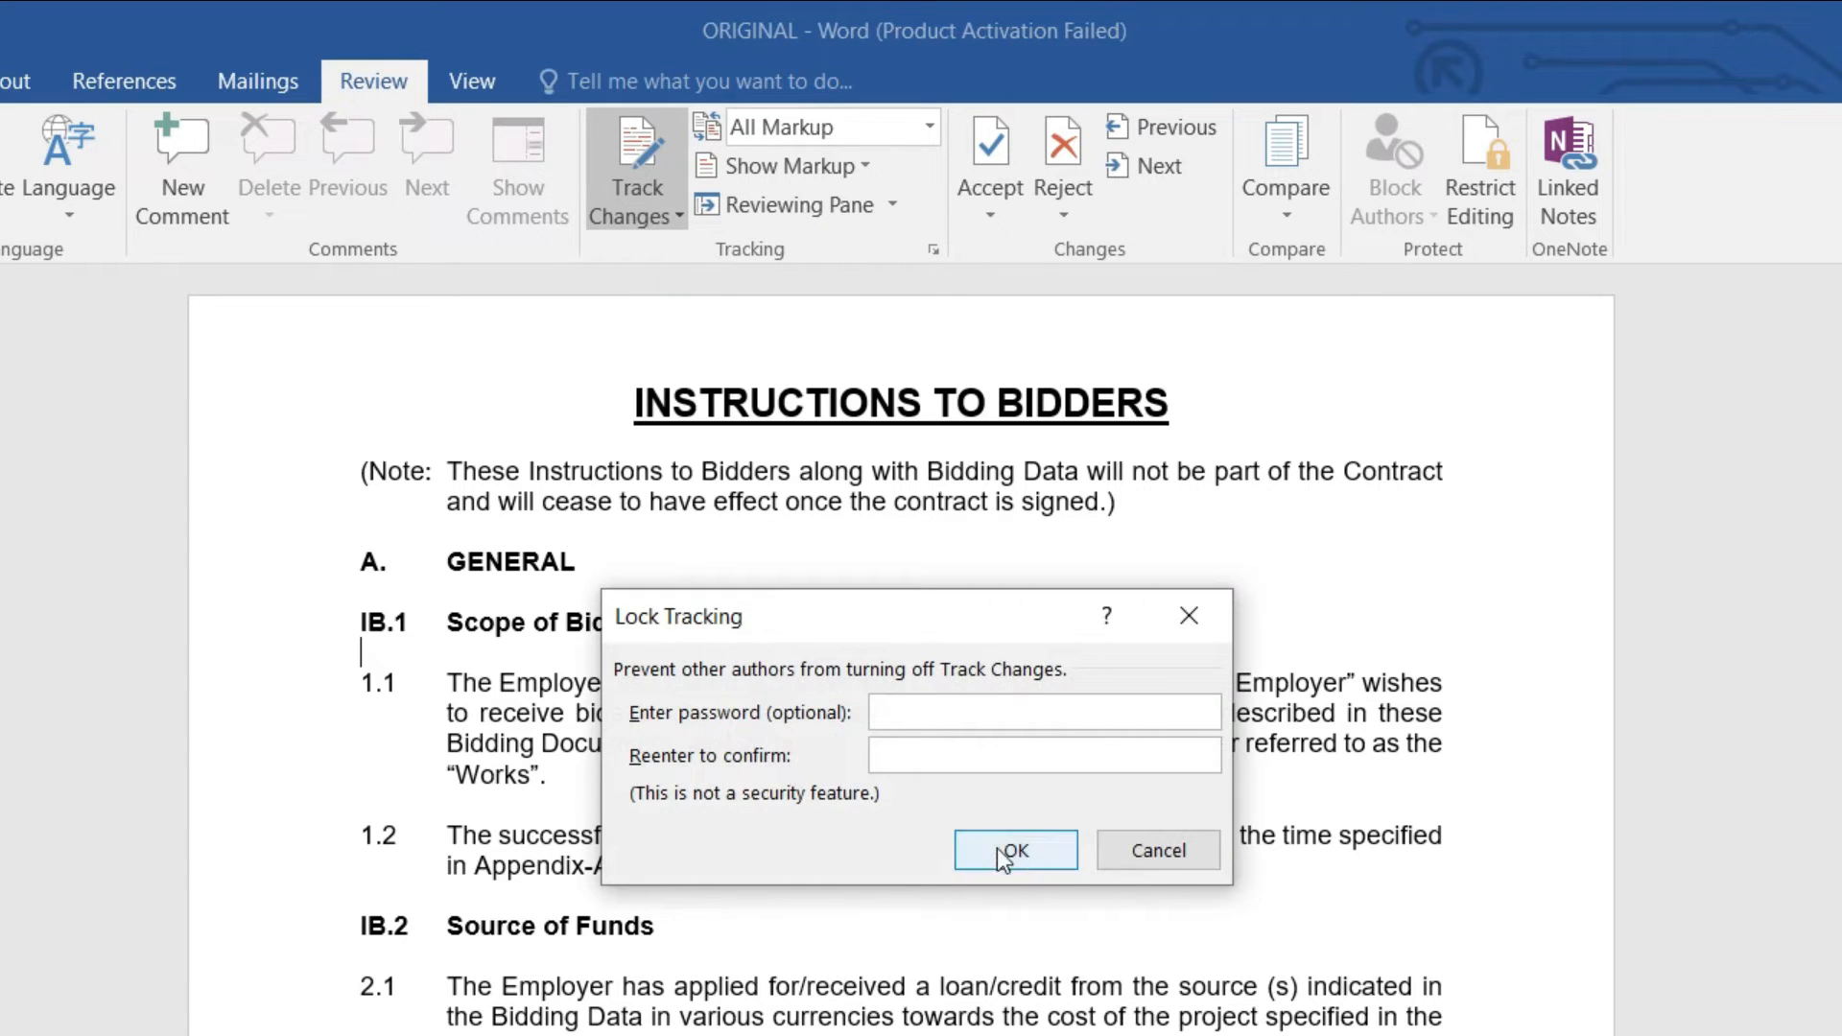
left_click(1127, 850)
Step: Close ORIGINAL, reopen it from the recent files list, and show the Review tools
left_click(763, 501)
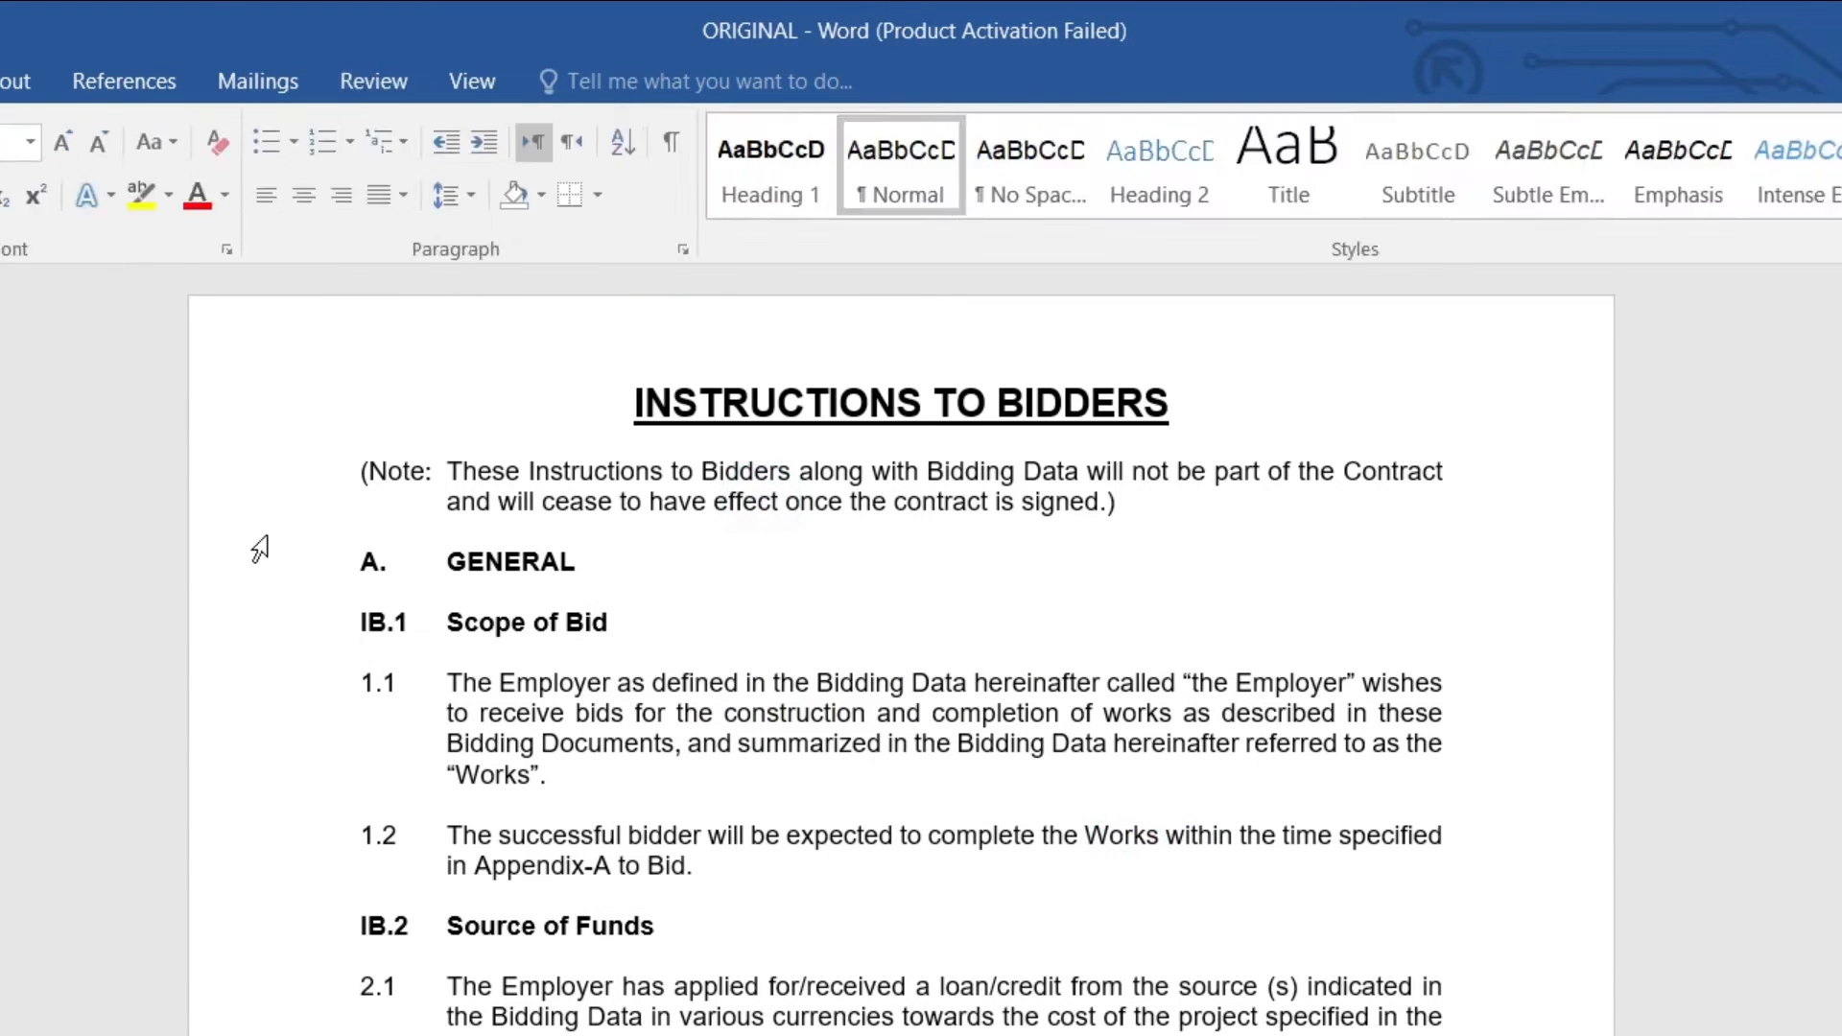
left_click(1003, 747)
key("ctrl+w")
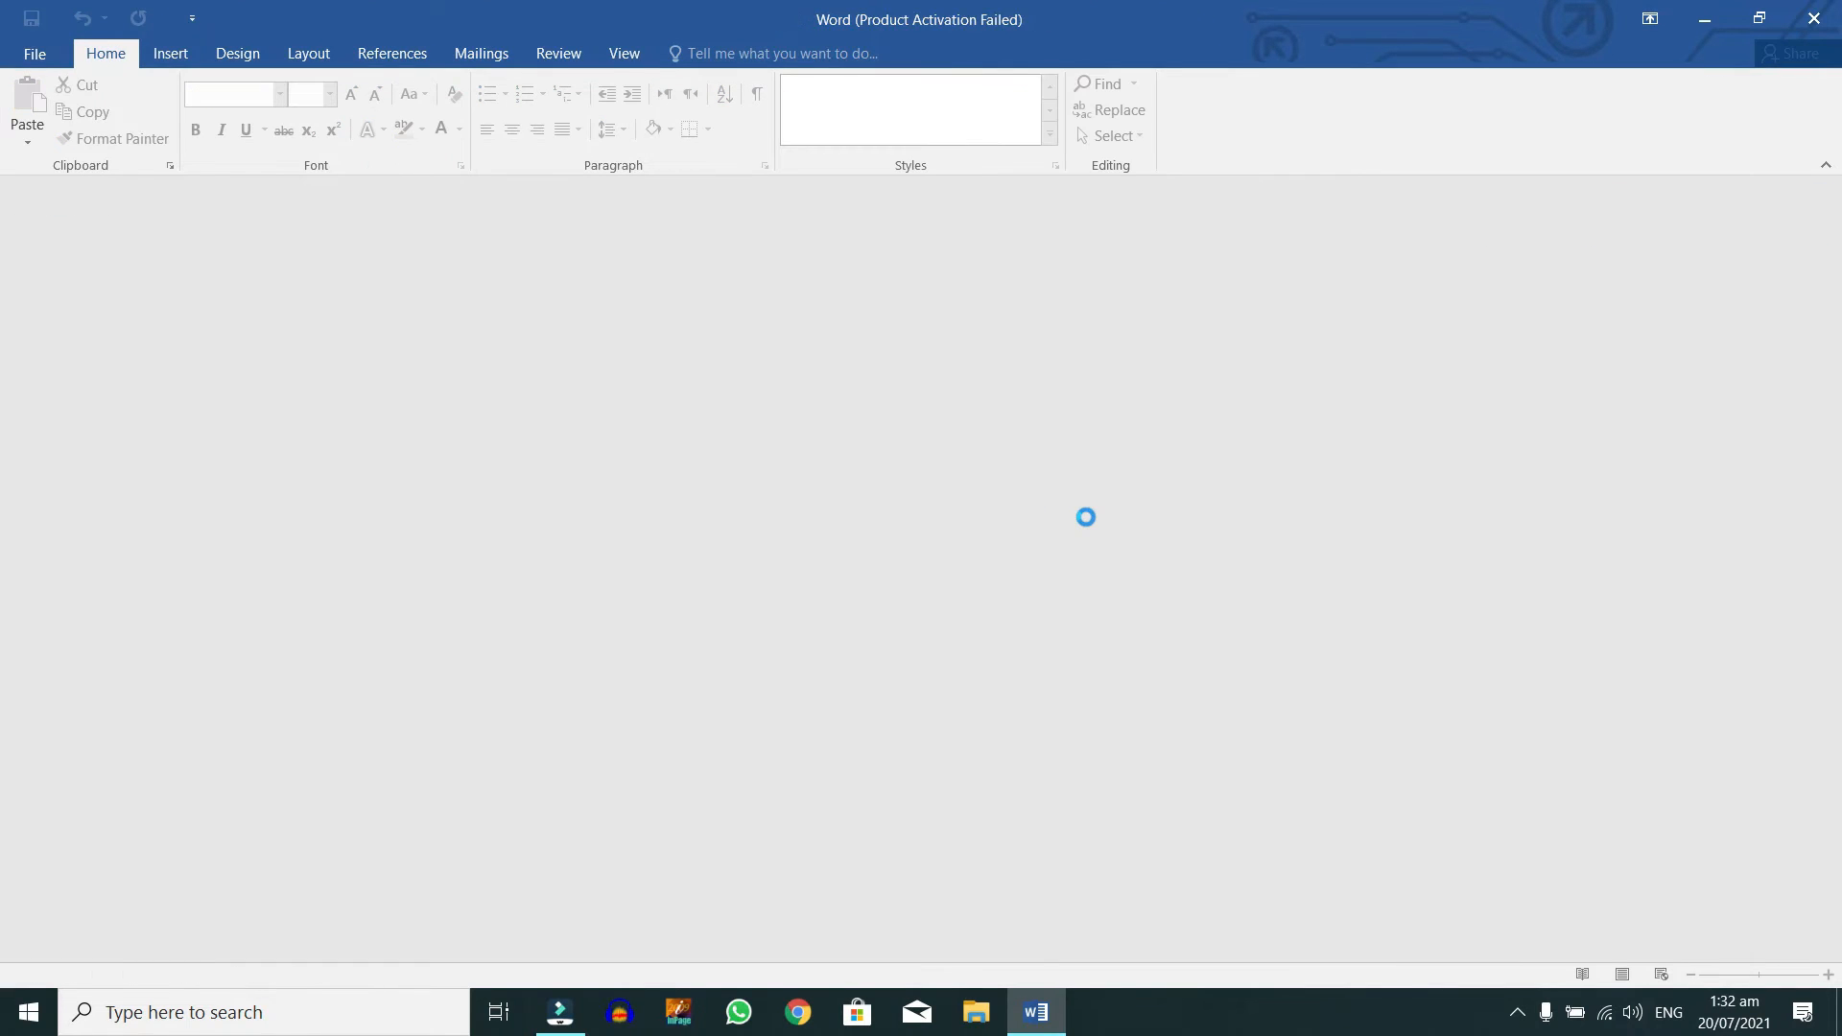
key("ctrl+o")
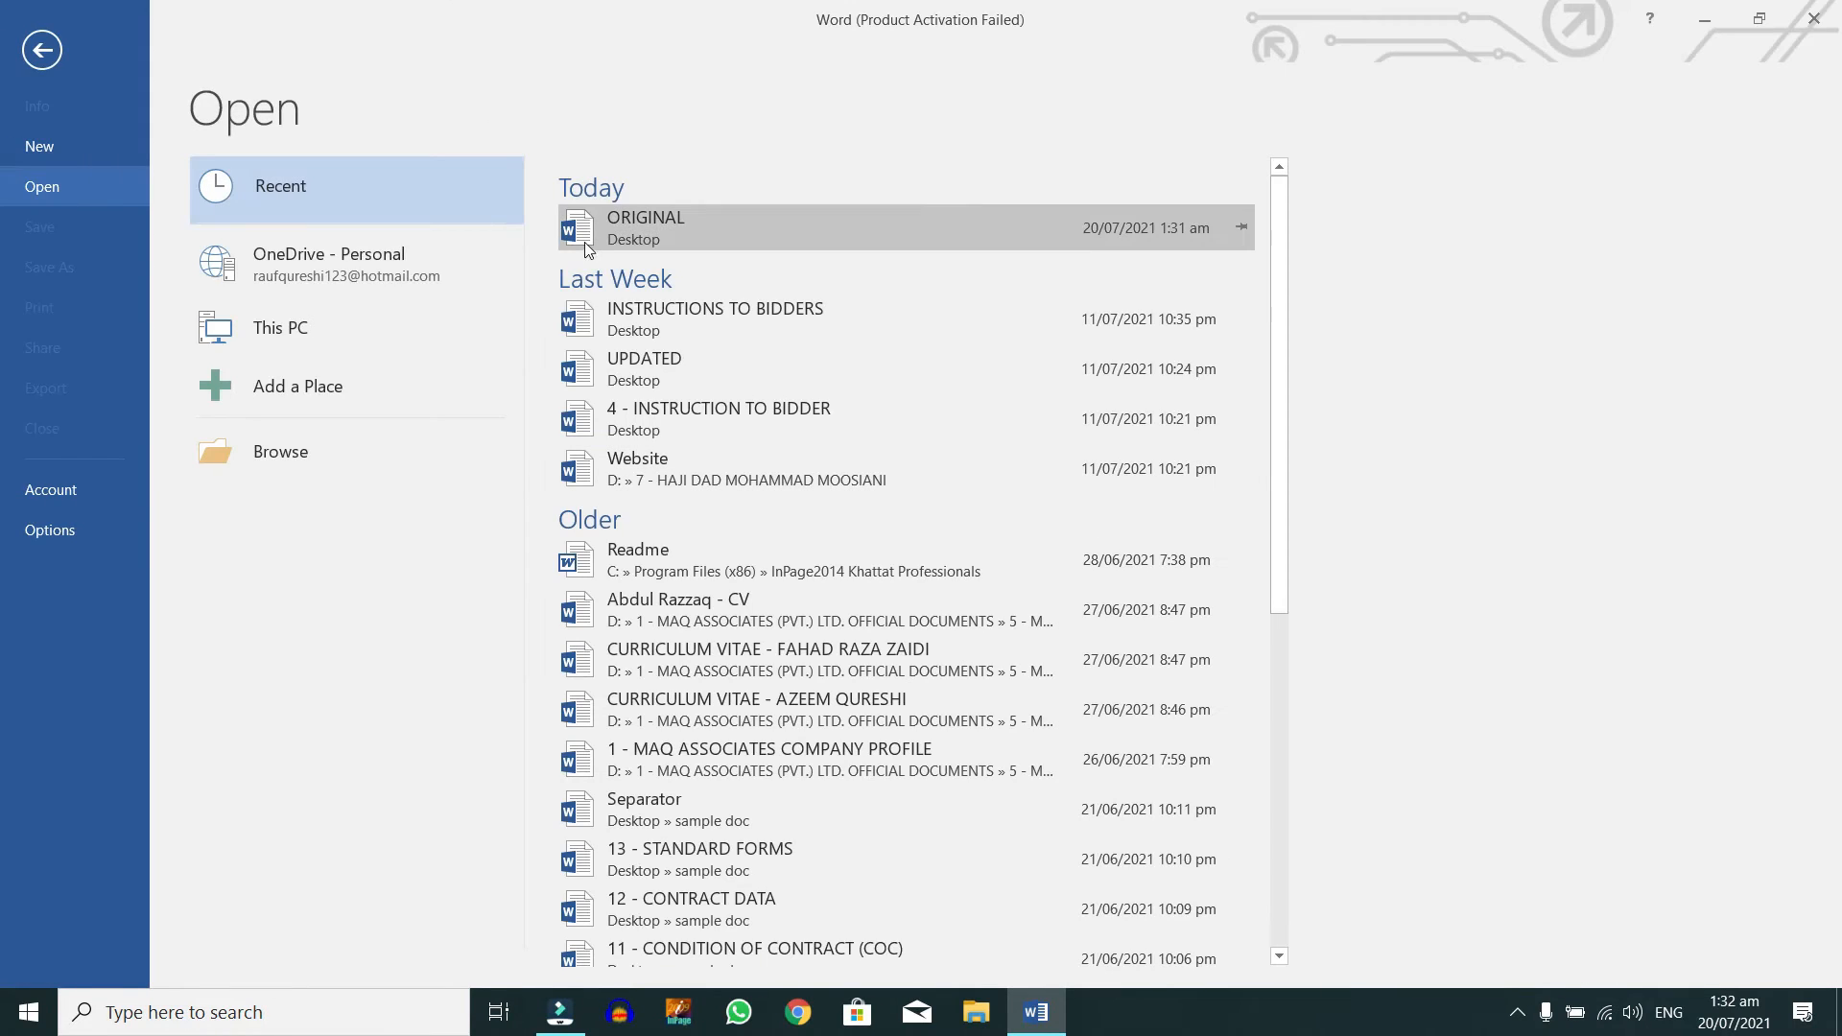
left_click(647, 220)
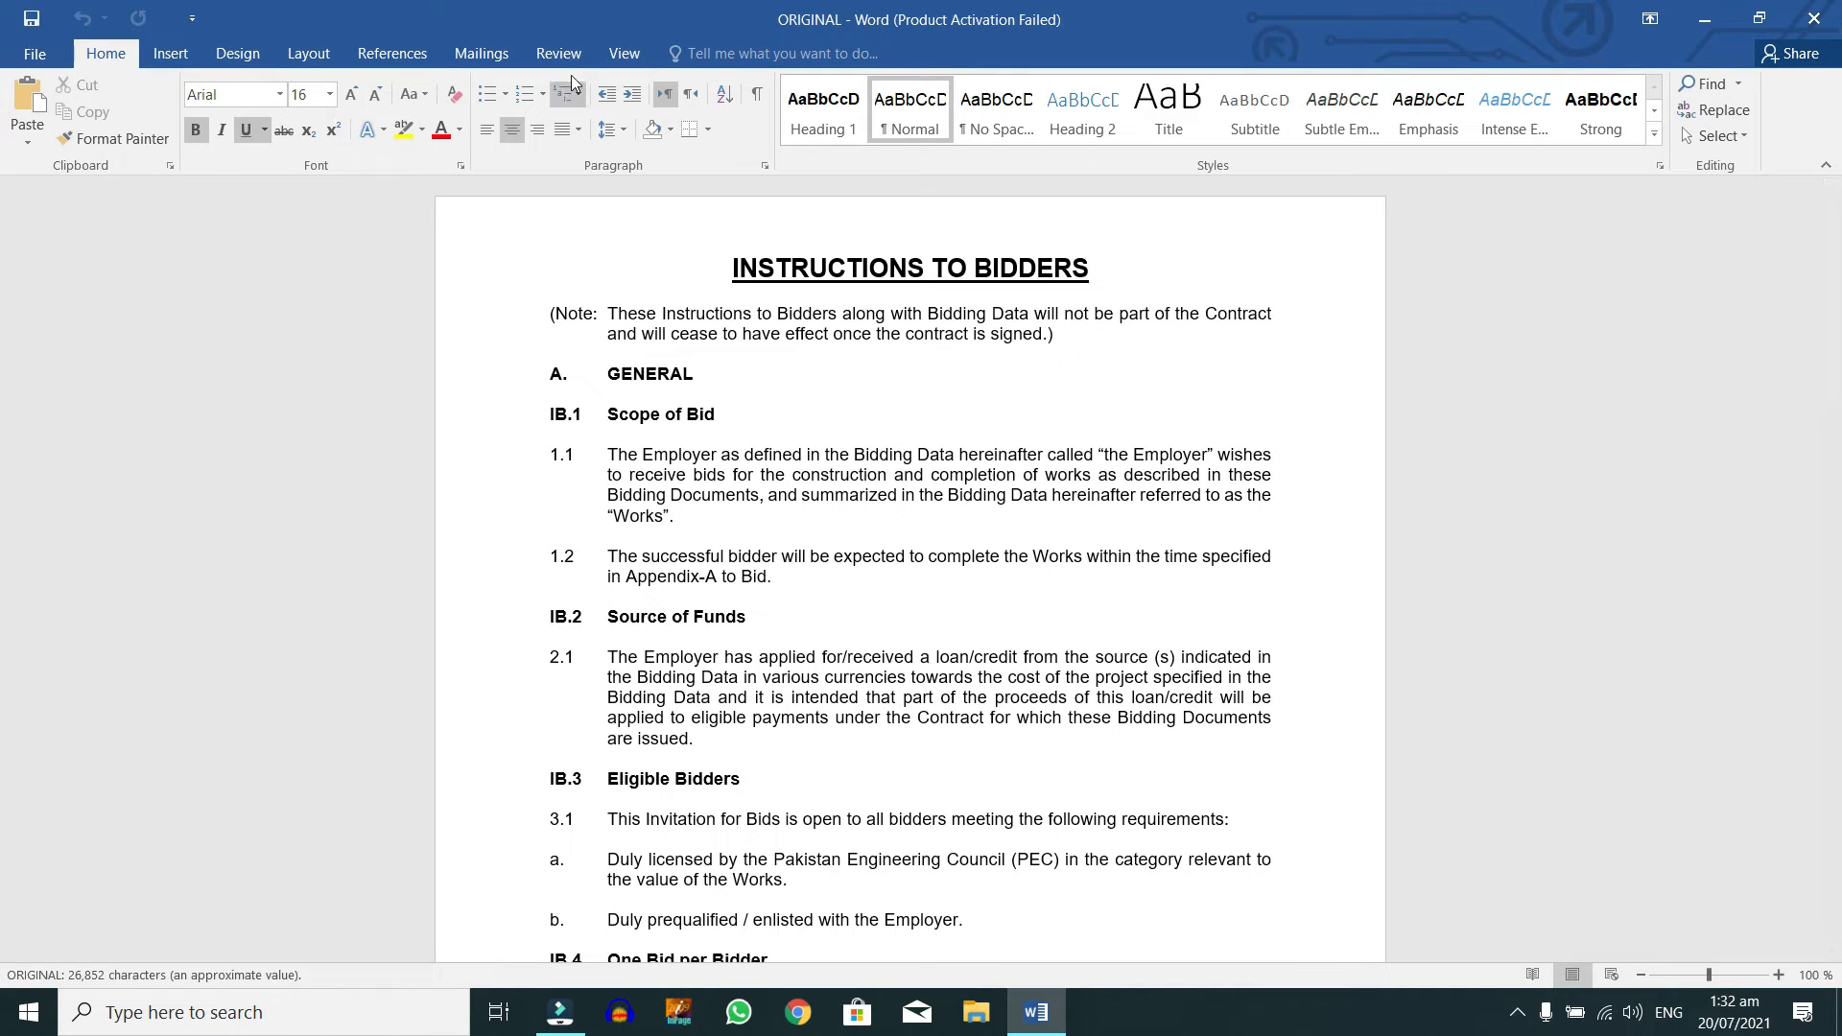
left_click(561, 54)
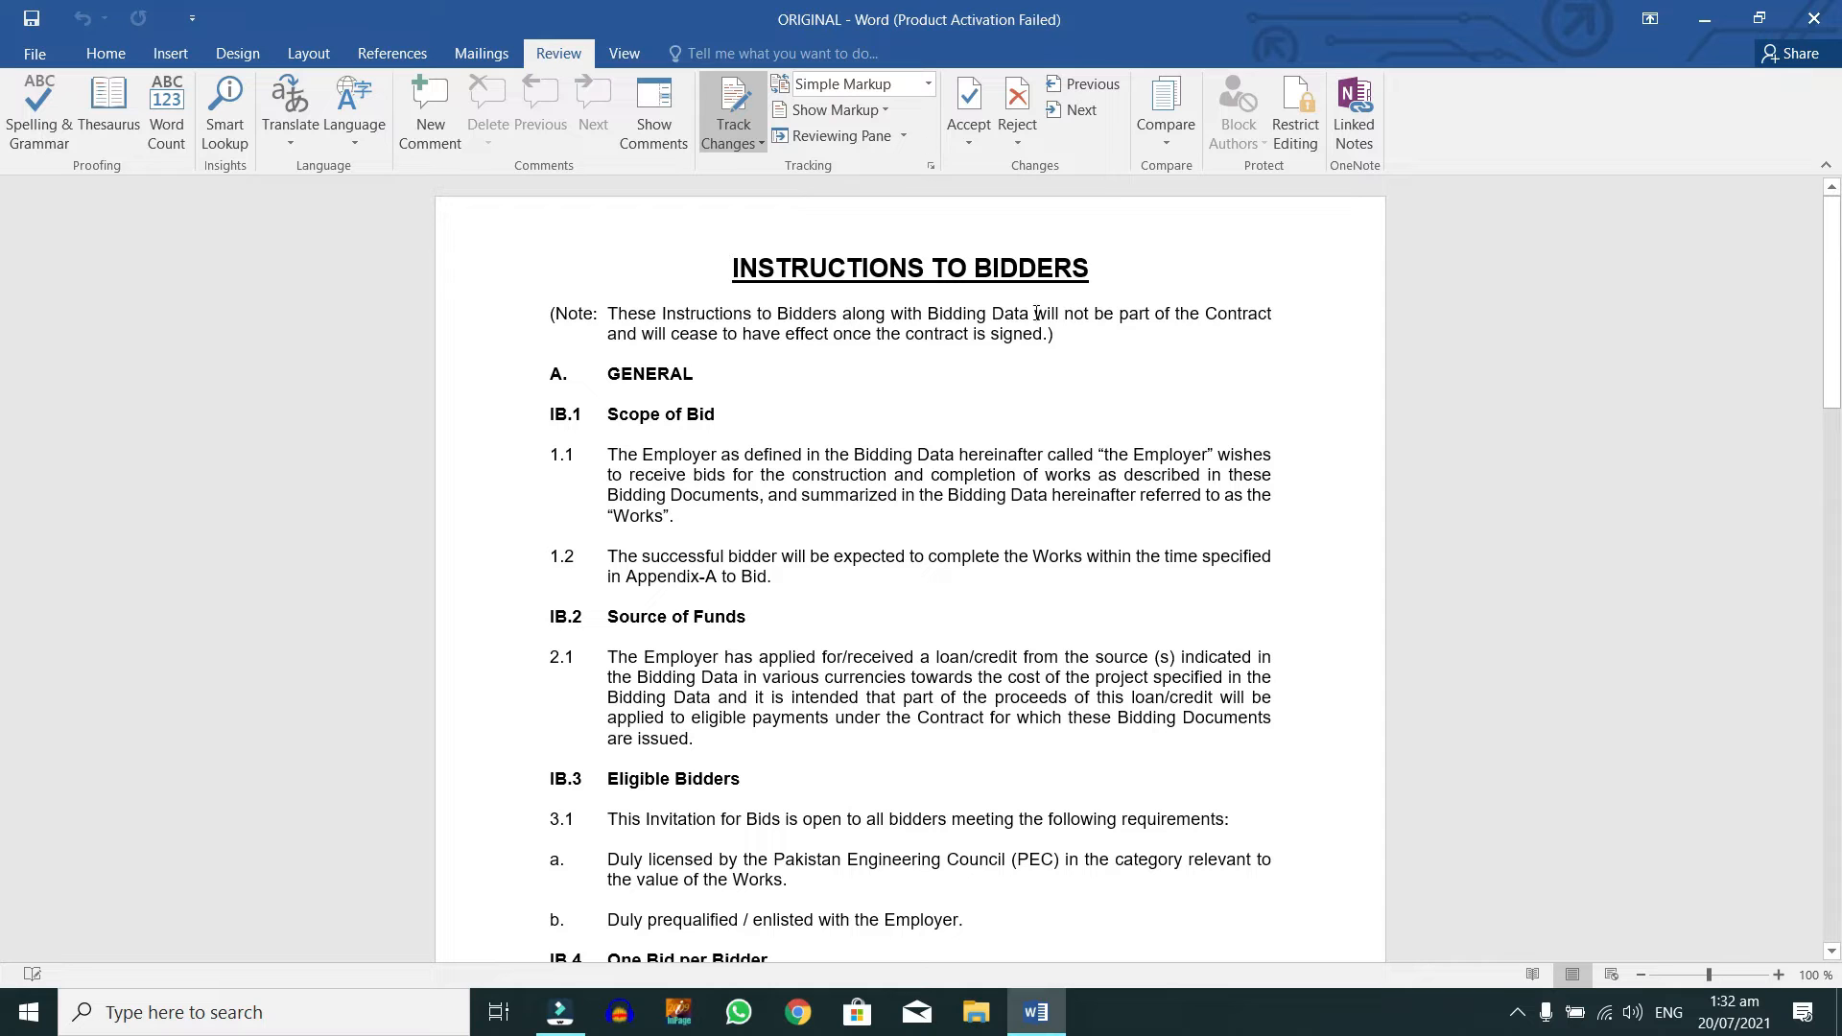
Step: Delete 'summarized in the Bidding Data' from 1.1 and the selected phrases in clauses 2.1 and 6.1
left_click(806, 502)
left_click_drag(802, 495, 1048, 495)
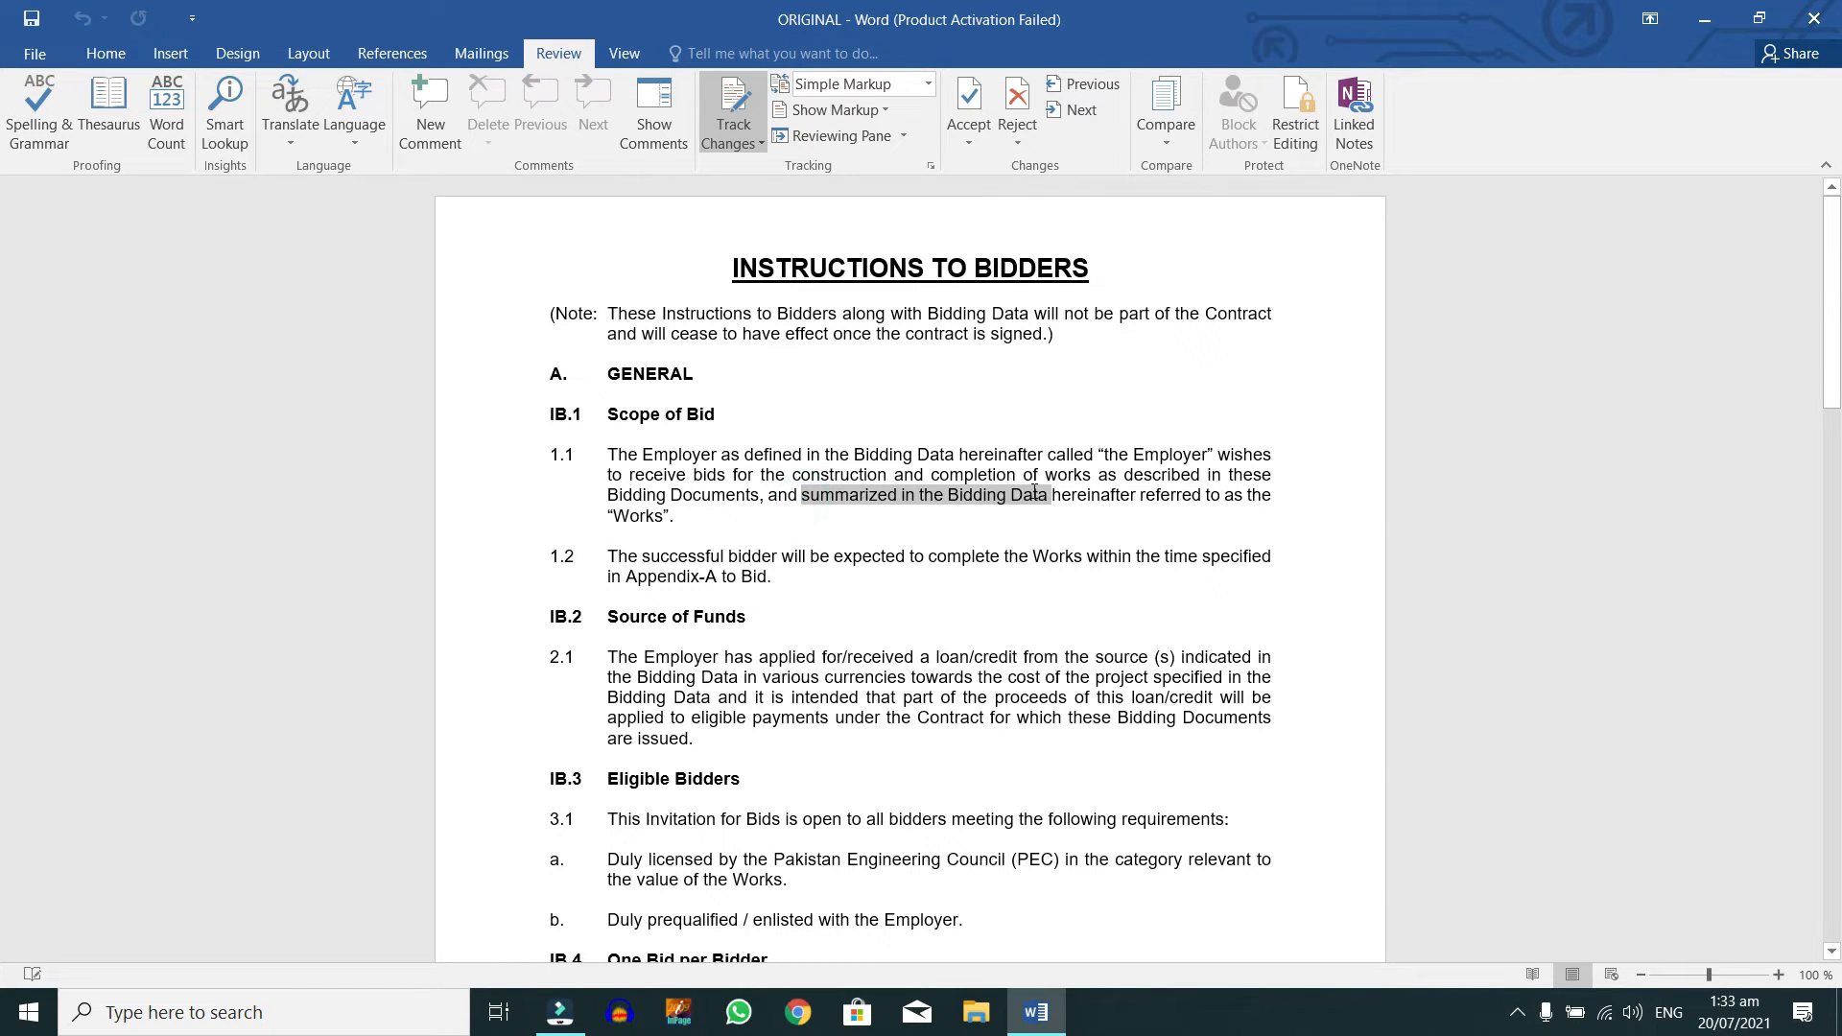
key("Delete")
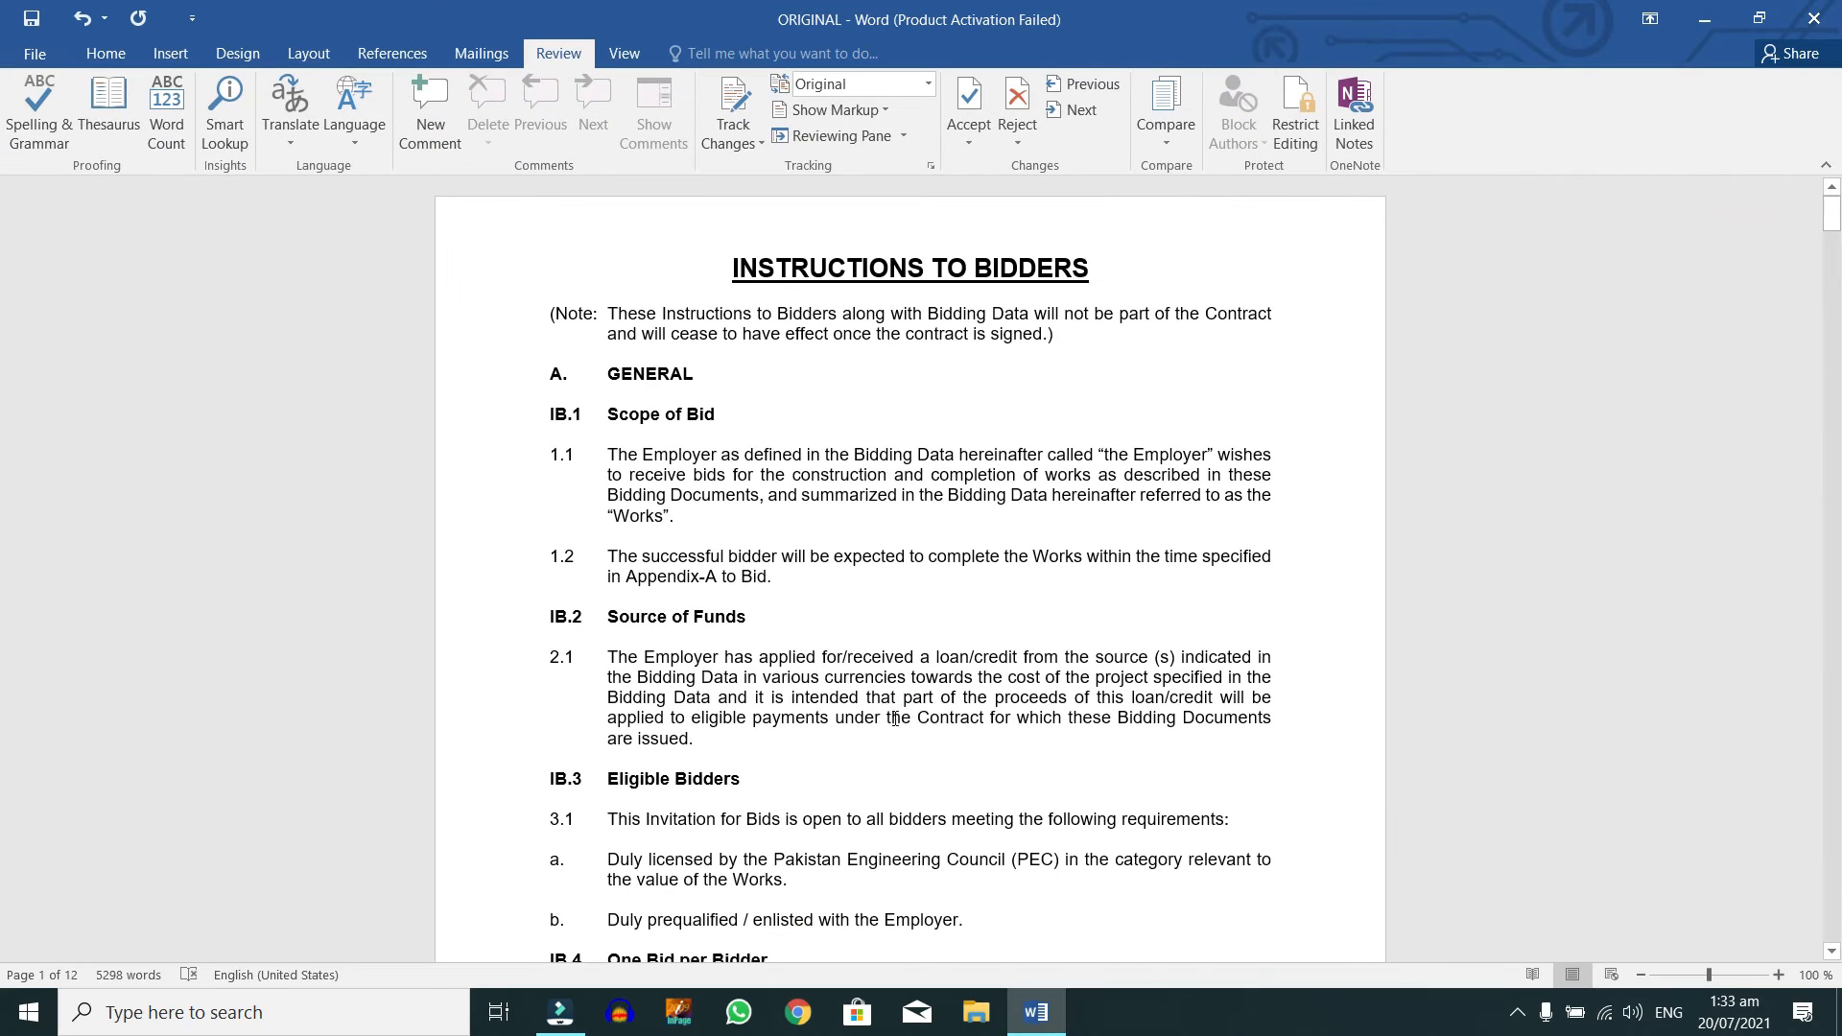
left_click_drag(886, 717, 1152, 720)
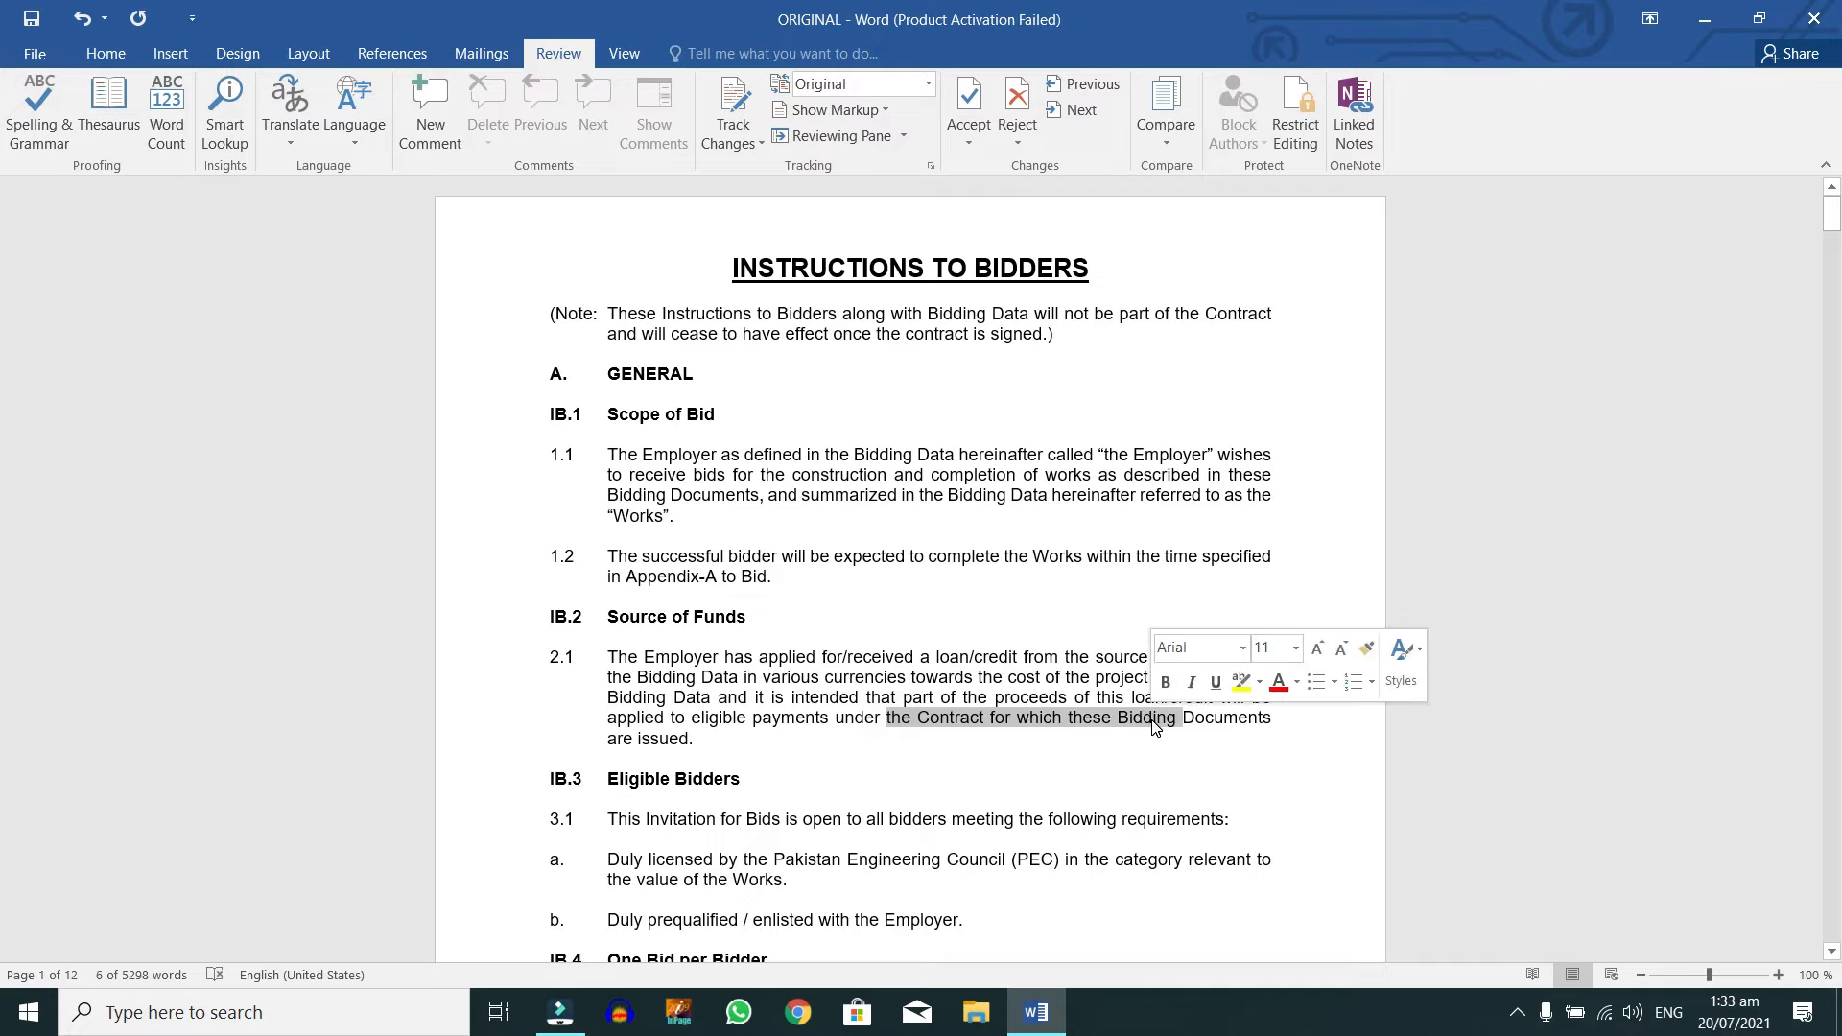
key("Delete")
scroll(854, 612, "down", 3)
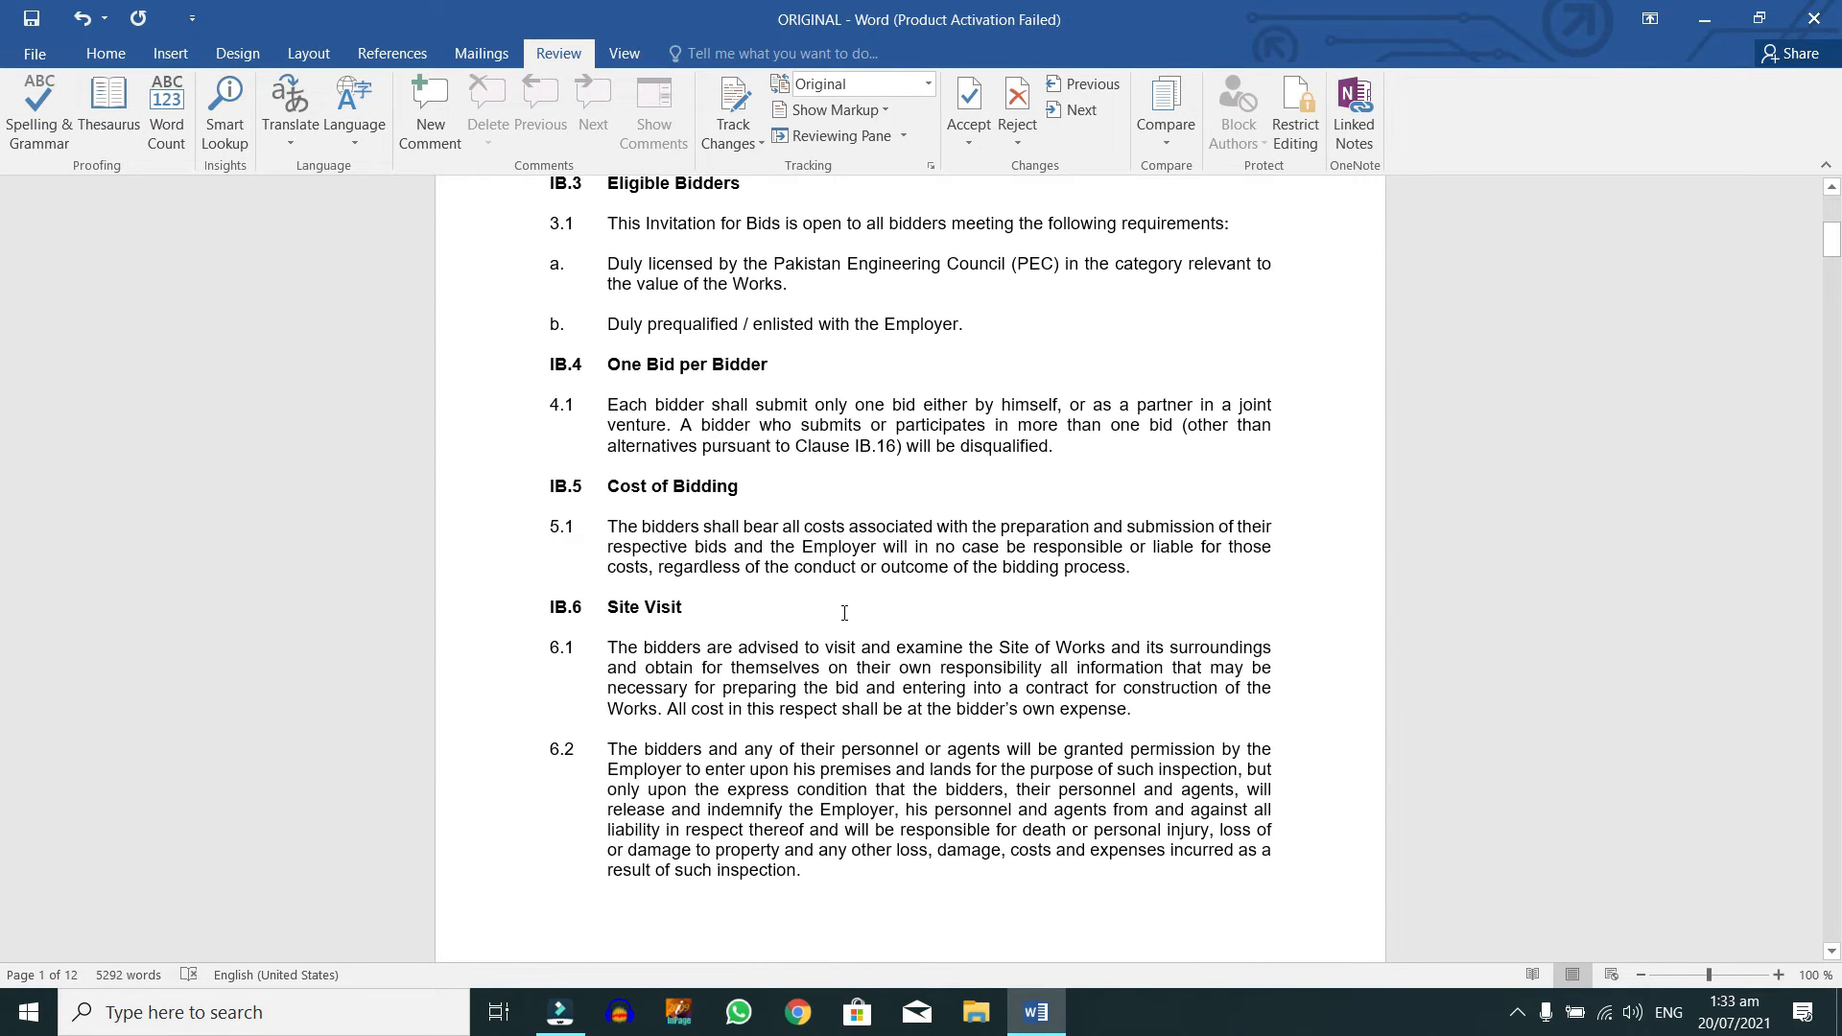
left_click_drag(840, 688, 1002, 692)
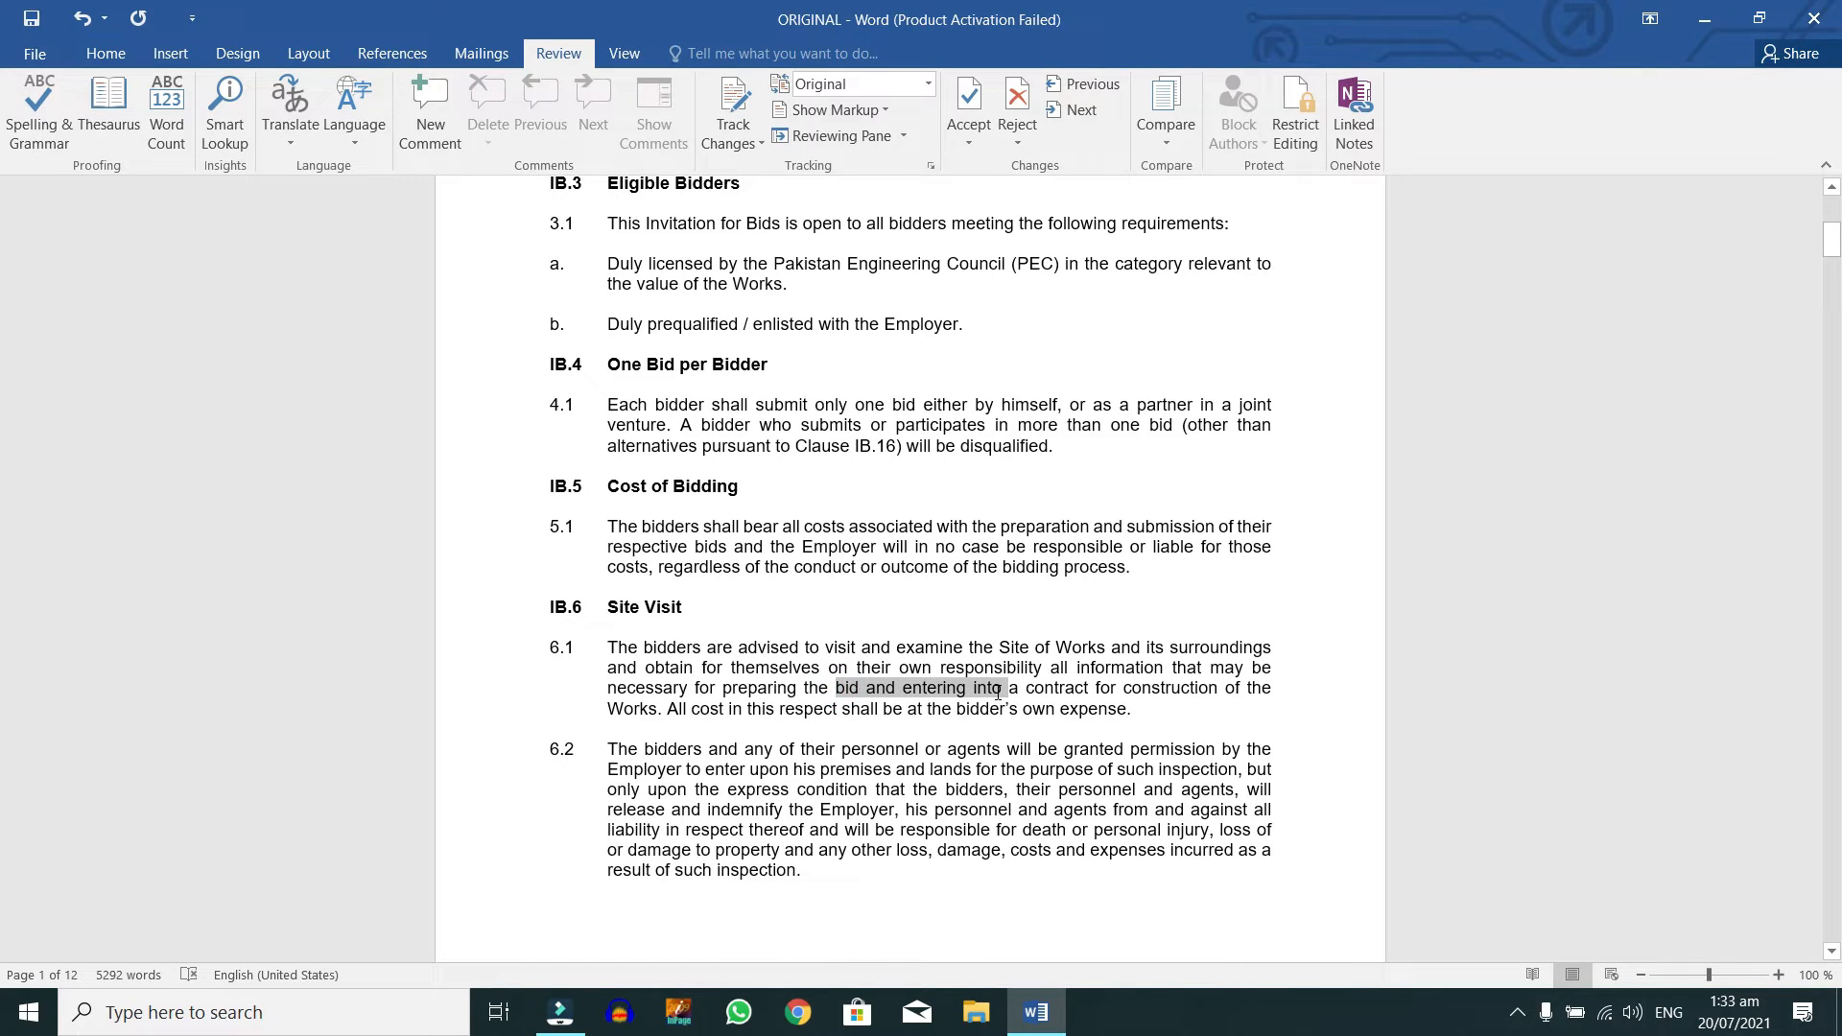
key("Delete")
scroll(997, 692, "down", 5)
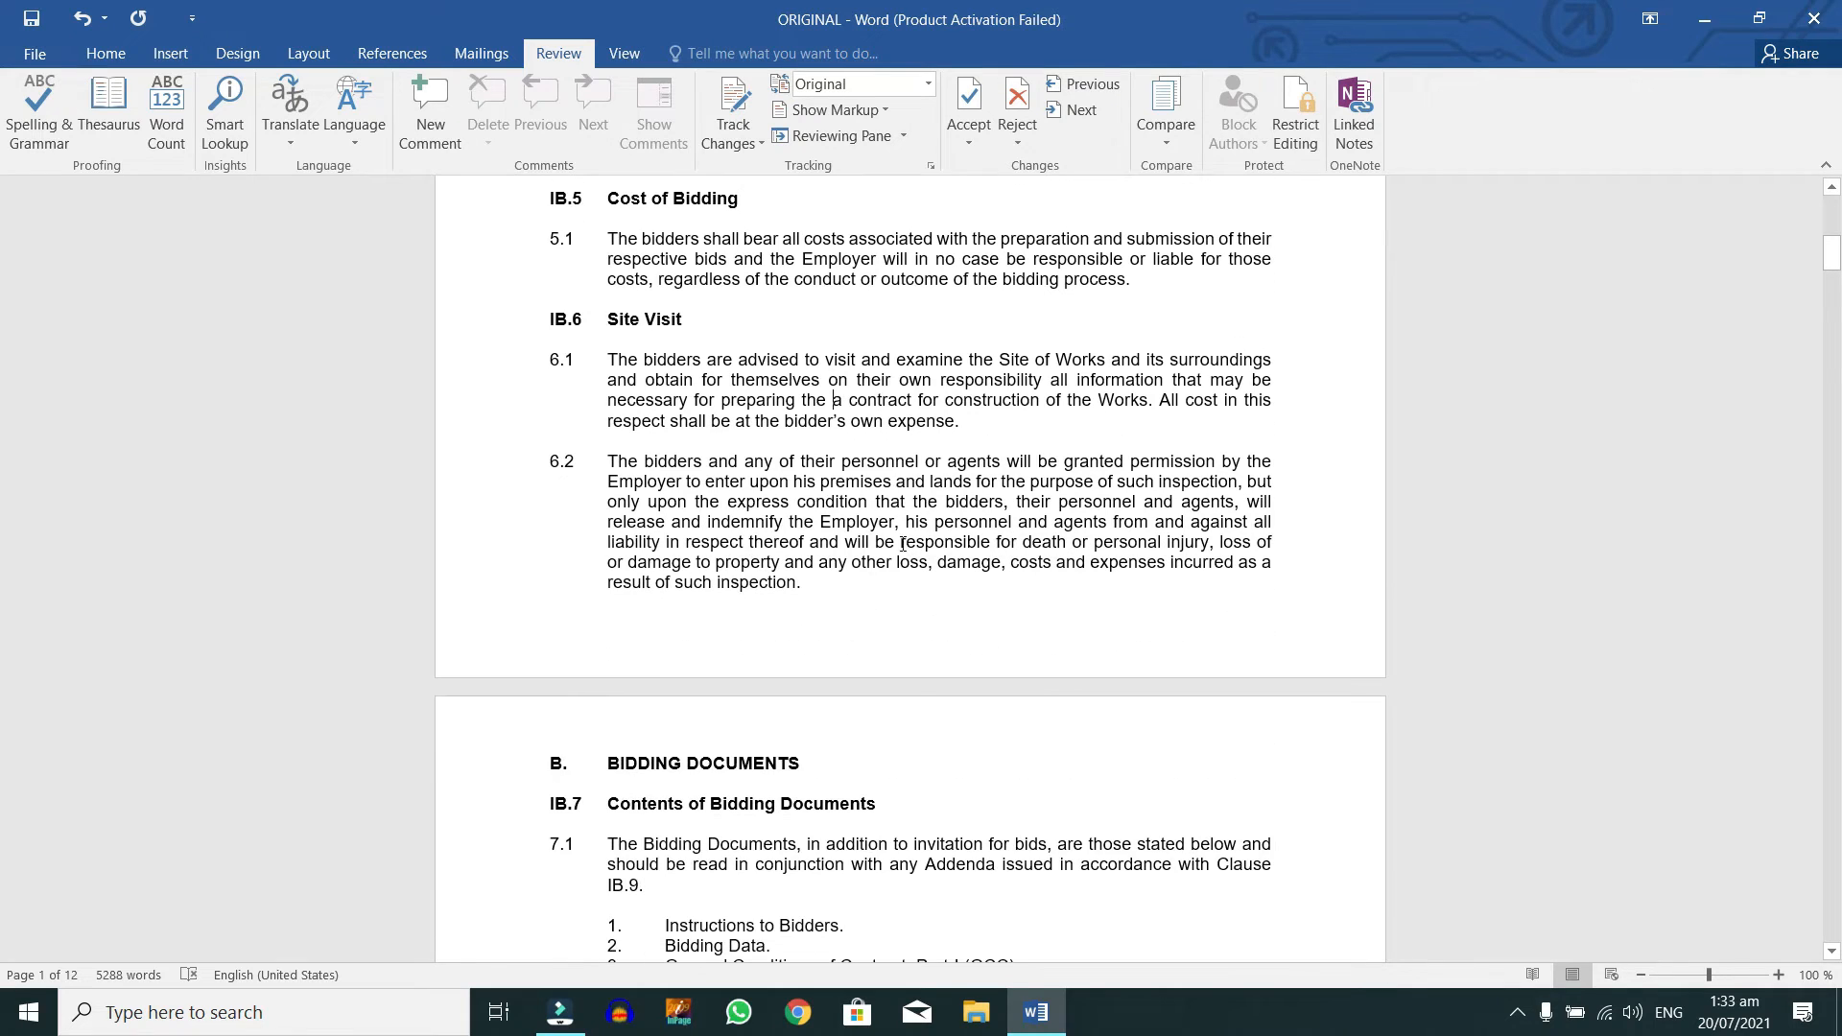
scroll(772, 559, "up", 8)
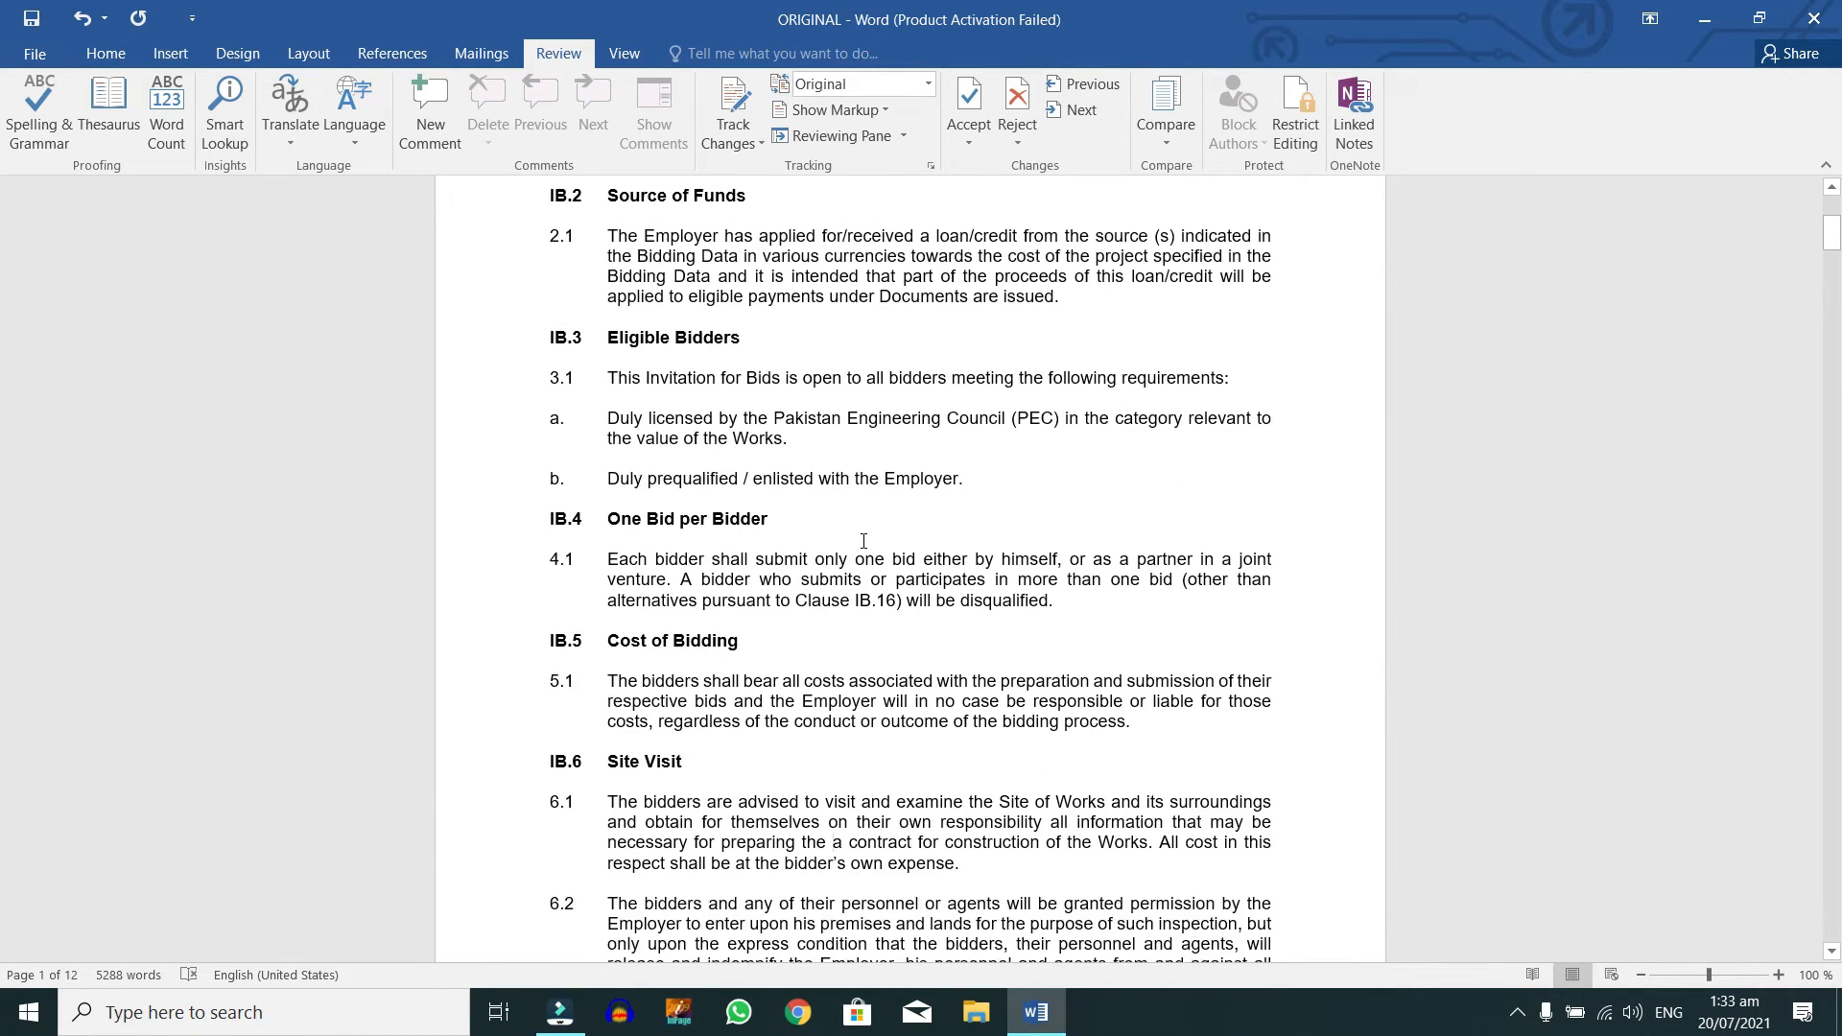
Step: Replace 'Employer' in clause 2.1 with 'Pakistan Engineering Council'
left_click(660, 251)
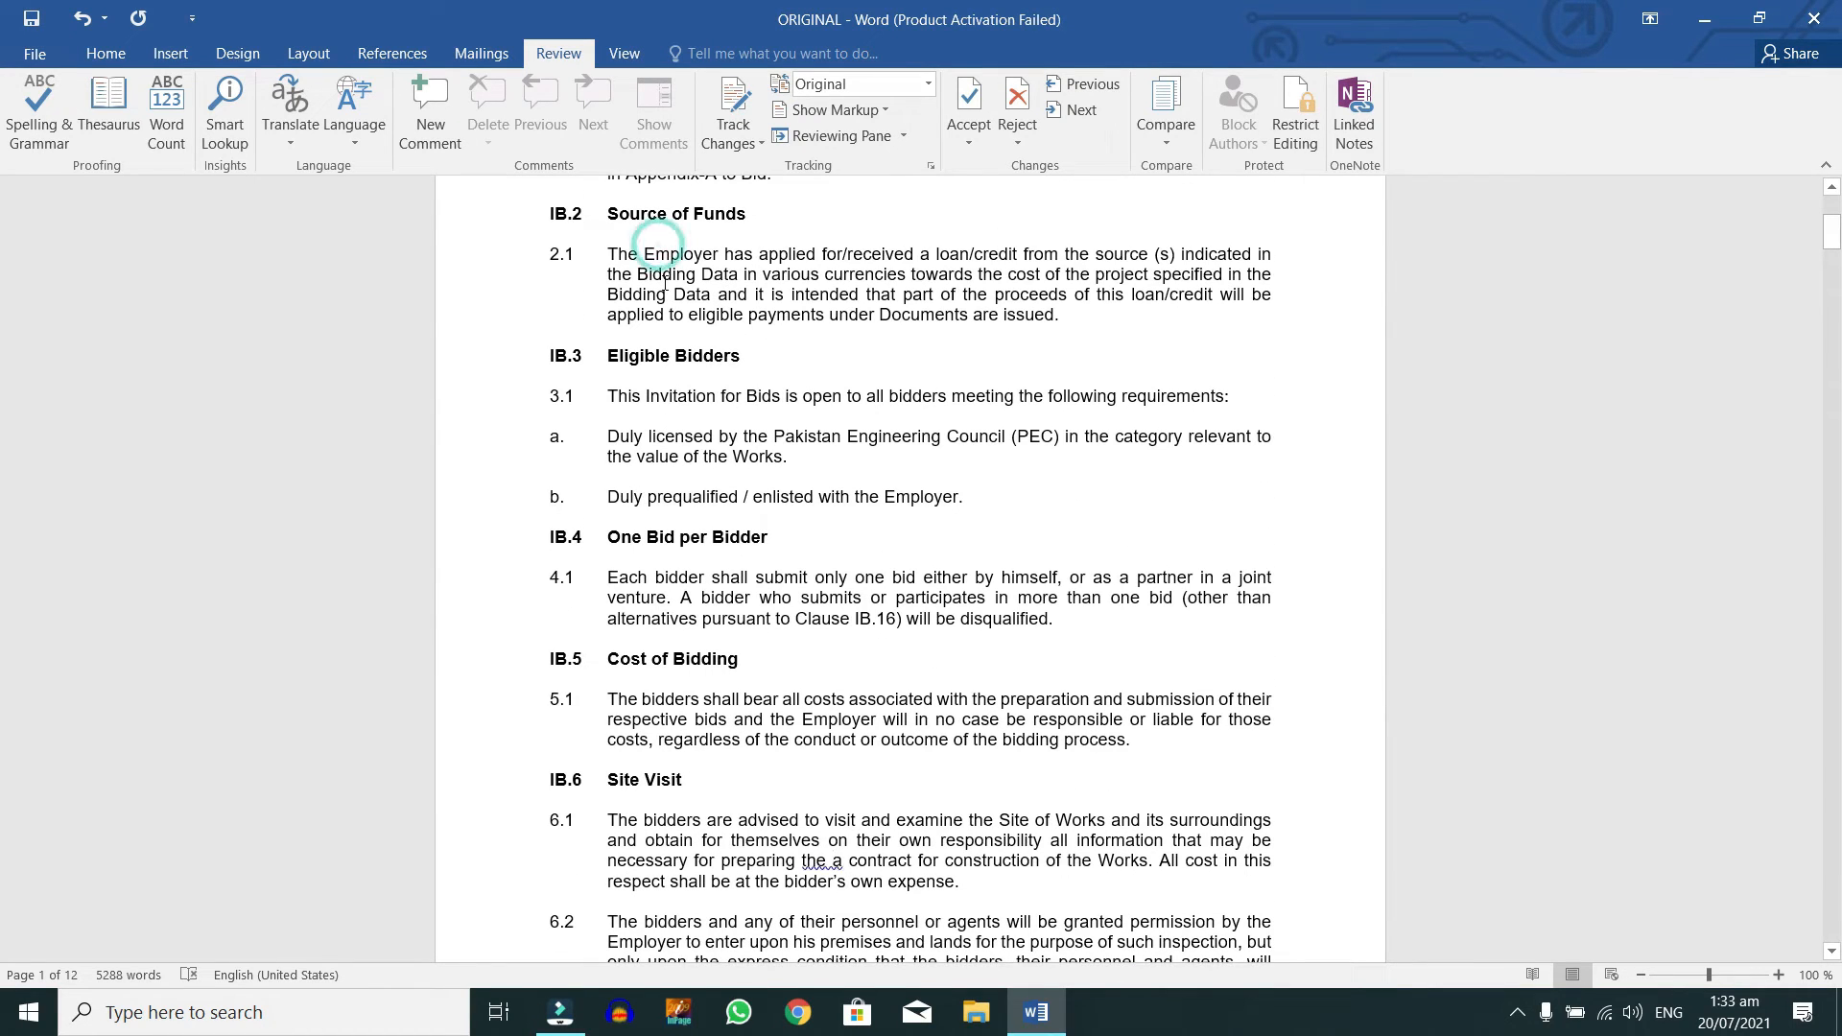
key("ctrl+shift+Right")
type("Pakistan Engien")
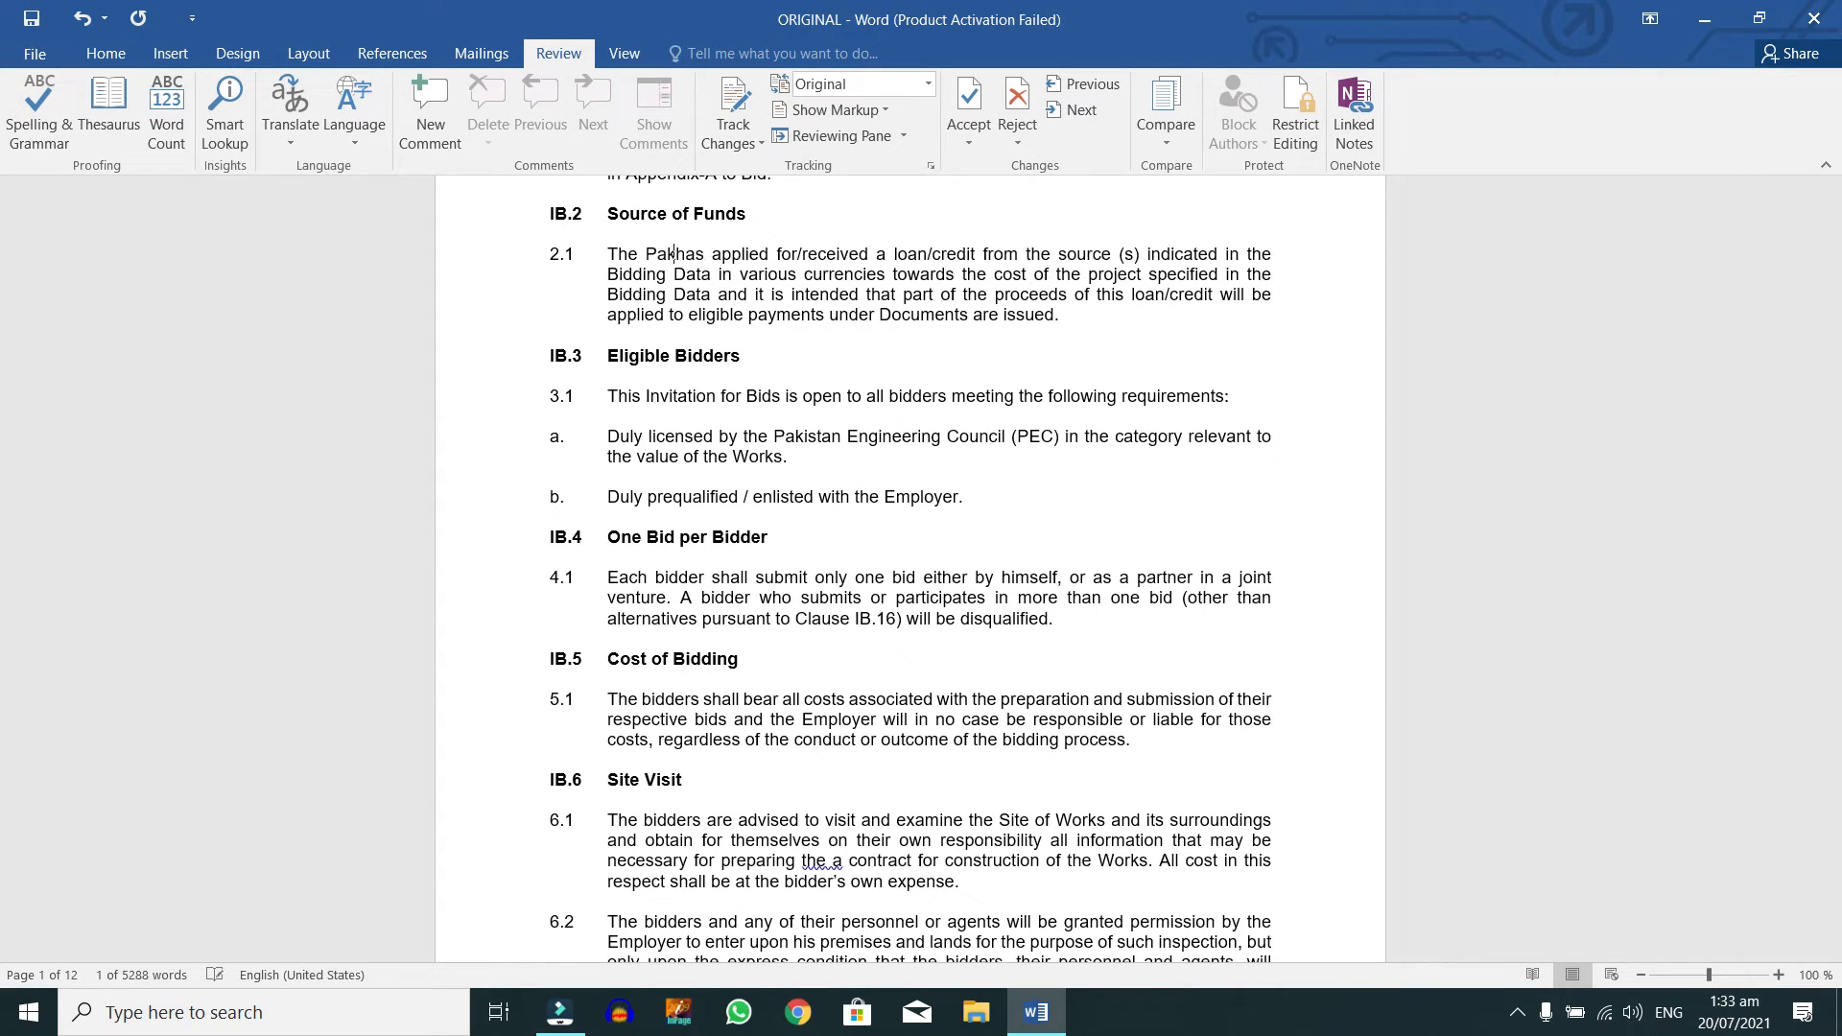
key("BackSpace")
key("BackSpace")
type("neering Council")
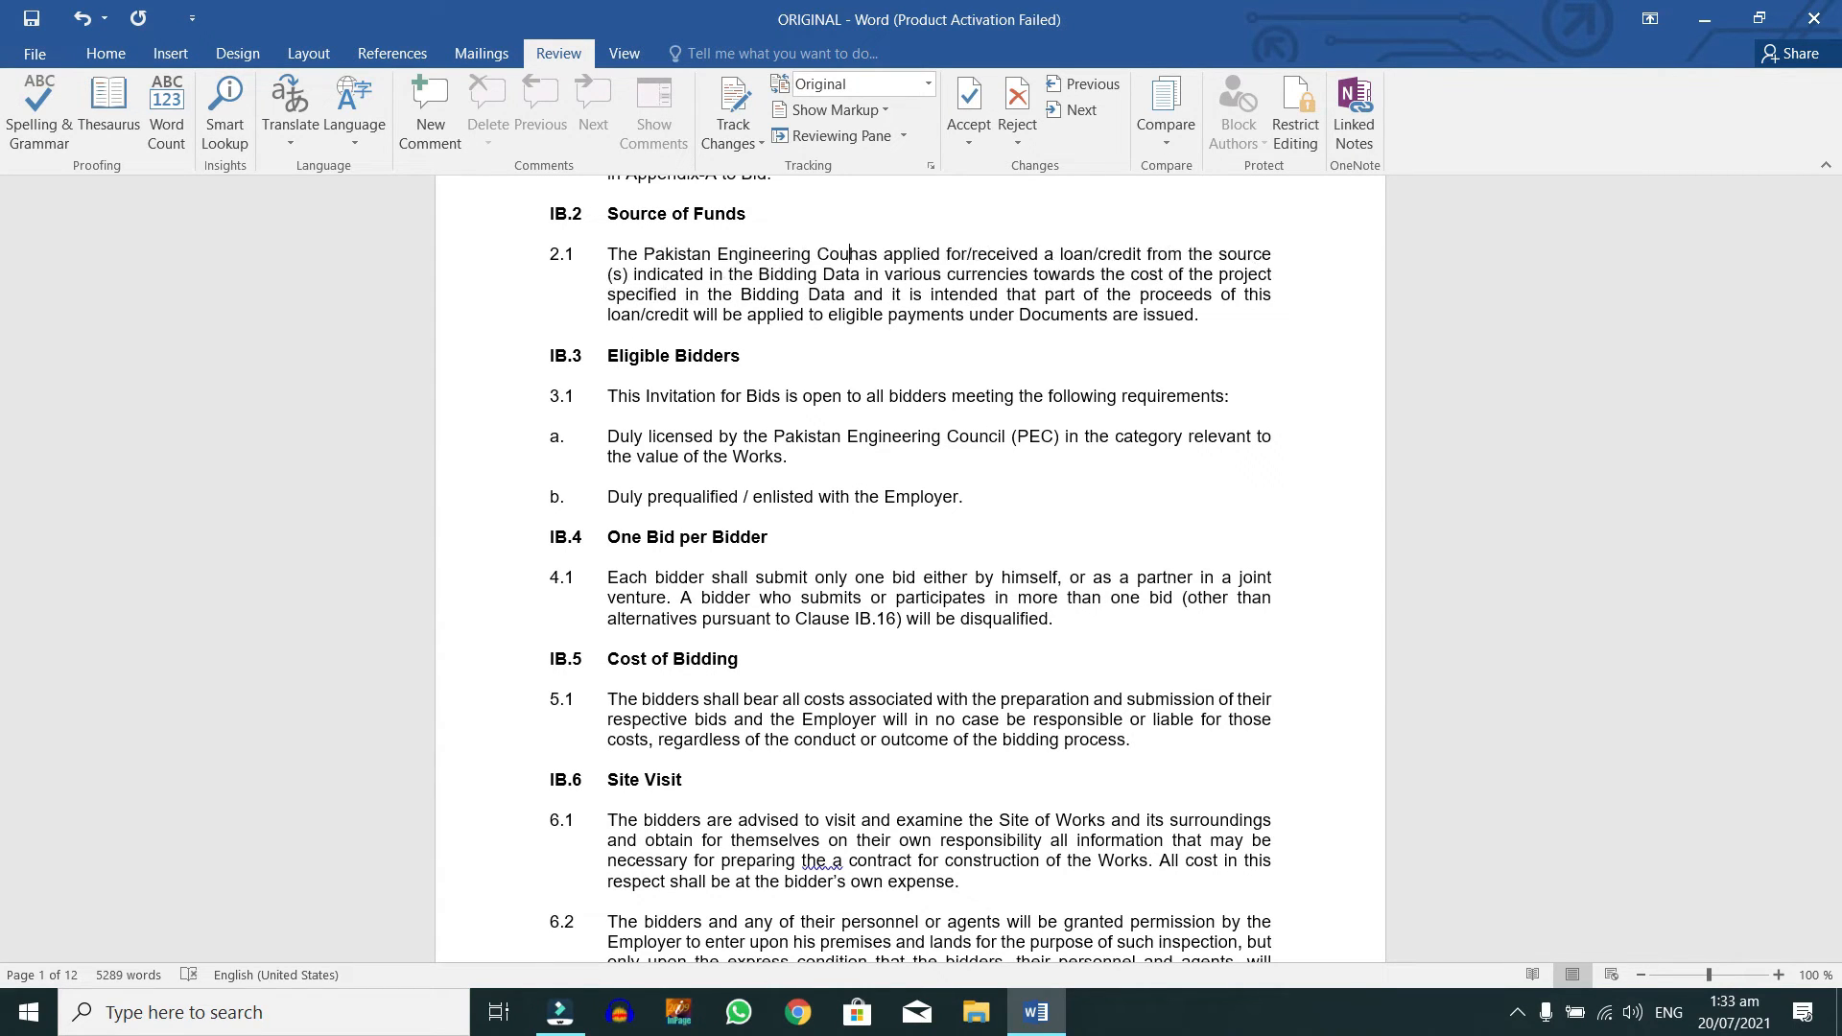
Step: Delete everything from the B. BIDDING DOCUMENTS heading to the end of the document
scroll(710, 251, "down", 9)
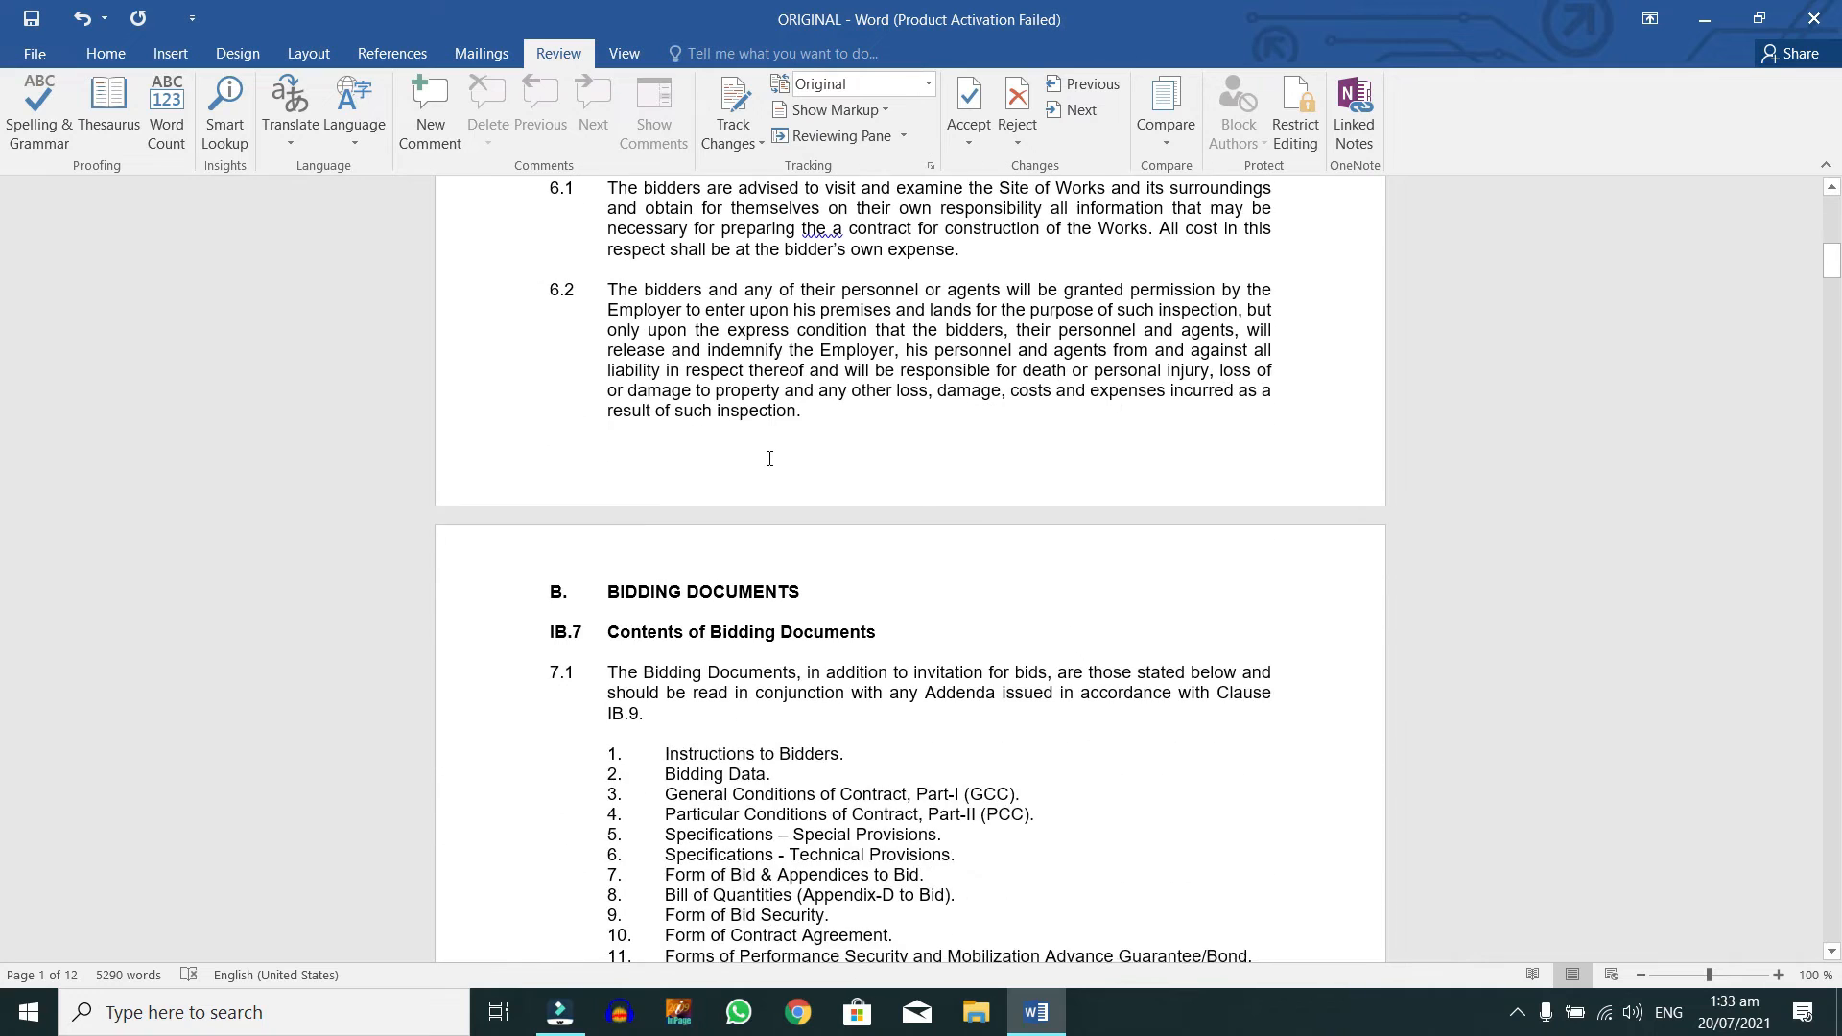
left_click(524, 710)
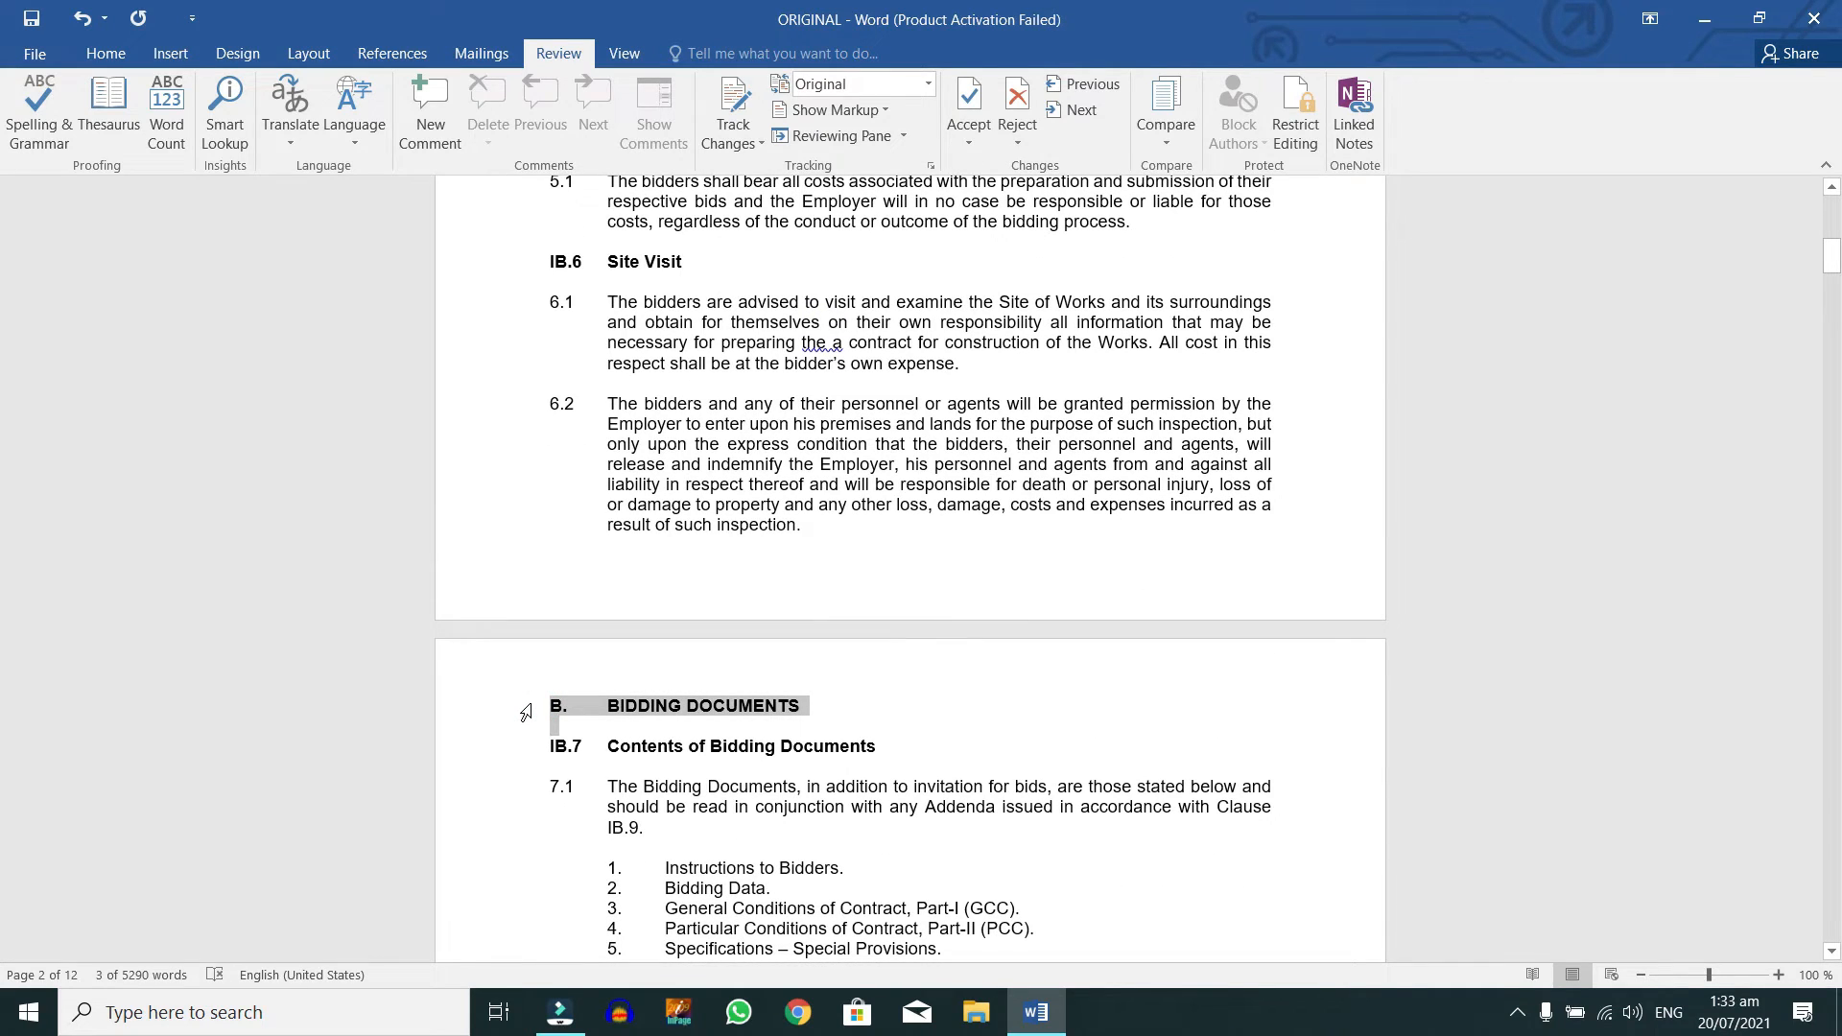
key("ctrl+shift+End")
key("Delete")
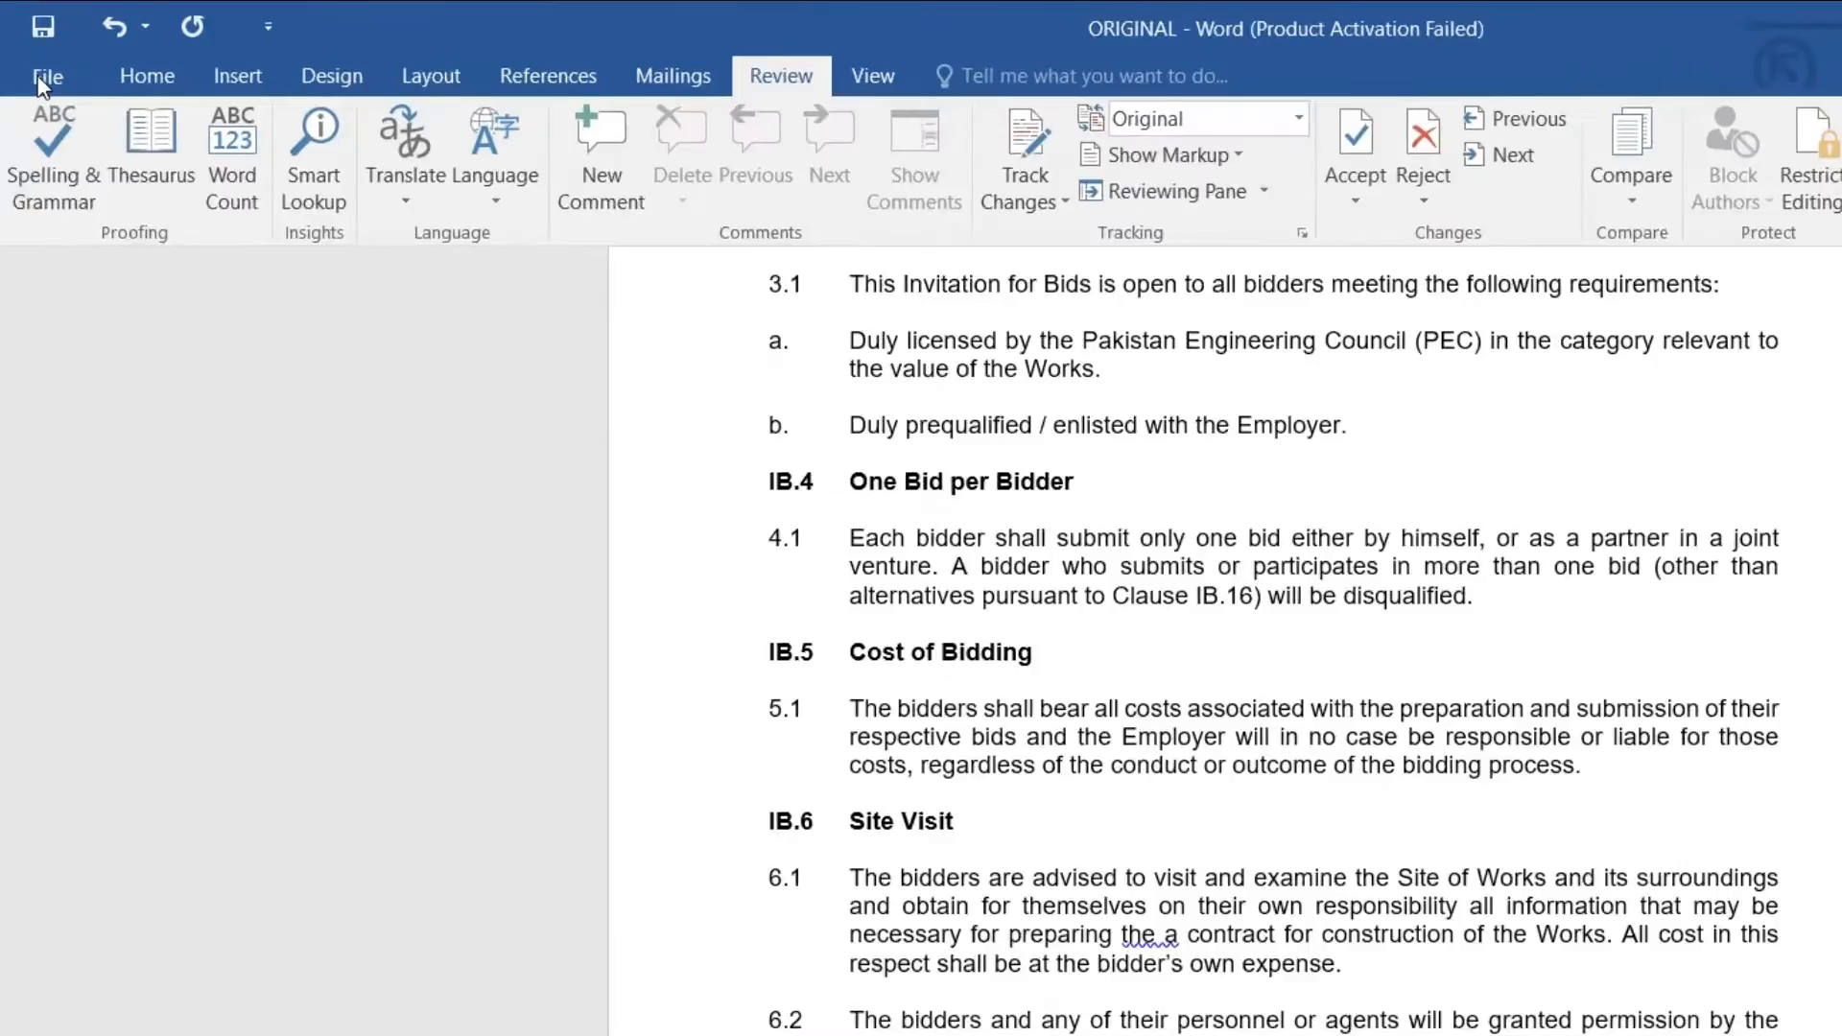
left_click(33, 53)
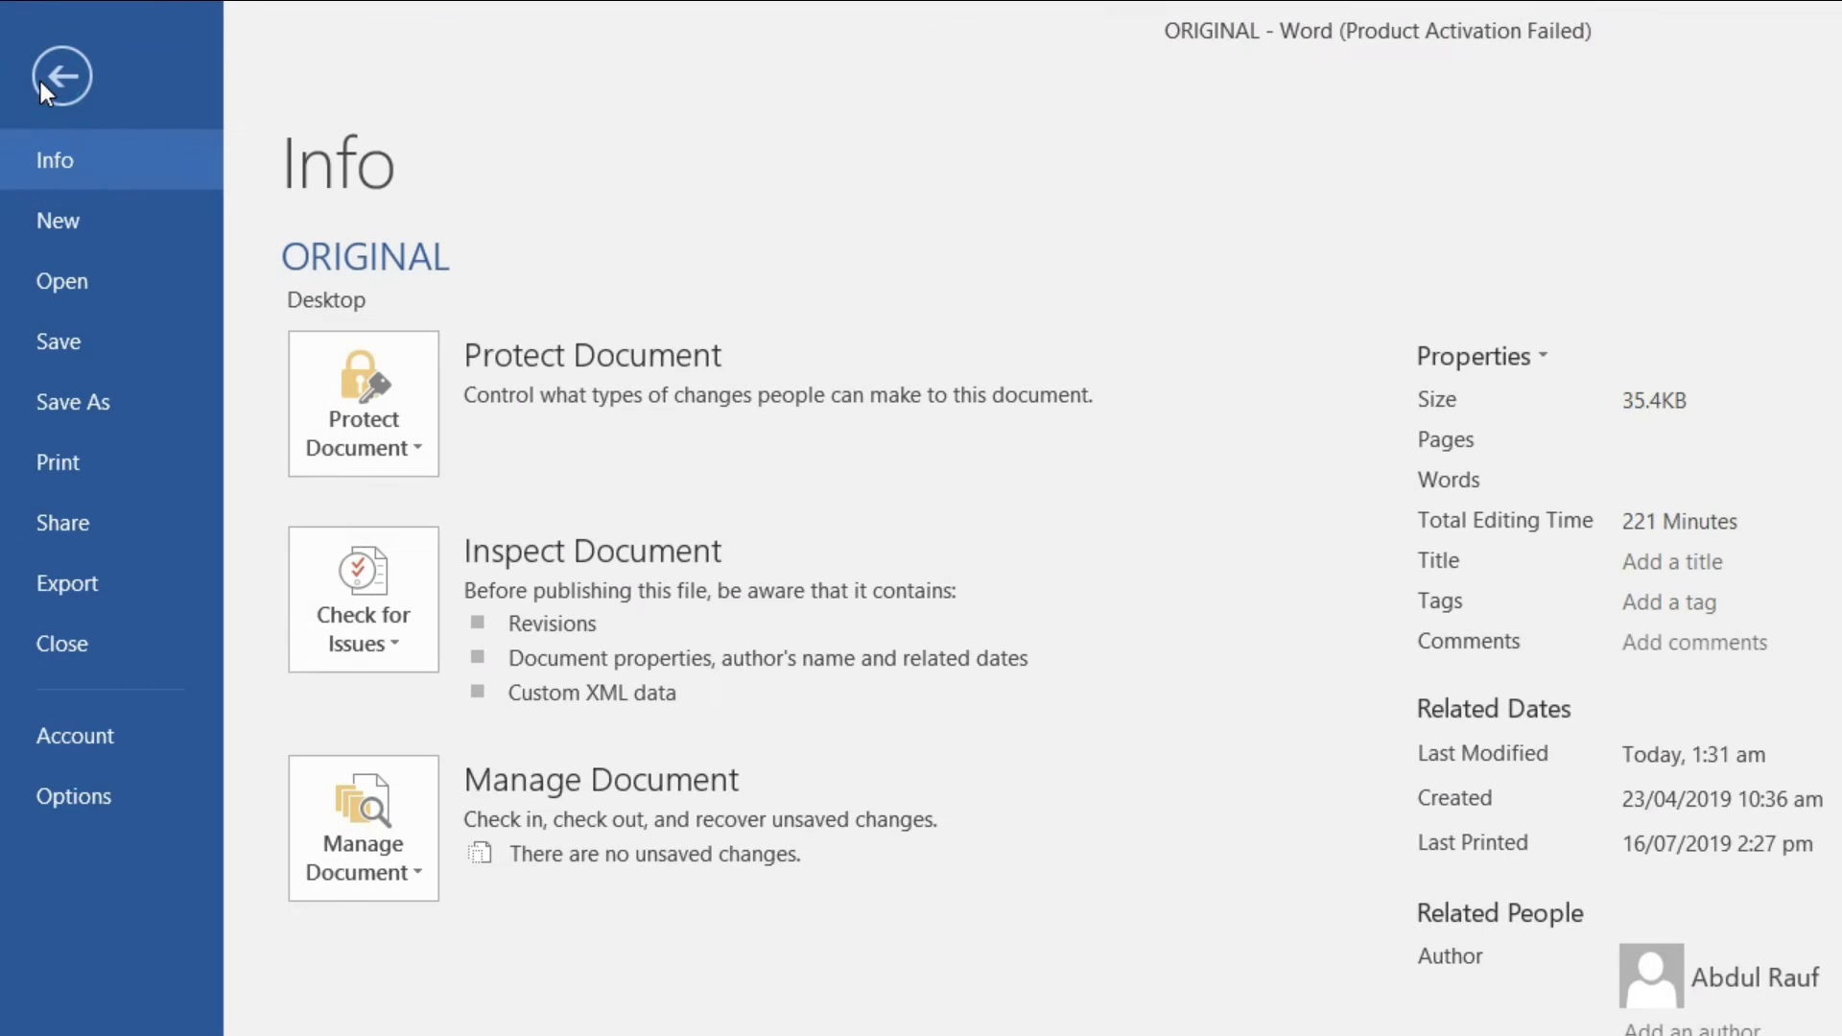
Step: Save the edited document on the Desktop under the new name REVISED
left_click(88, 394)
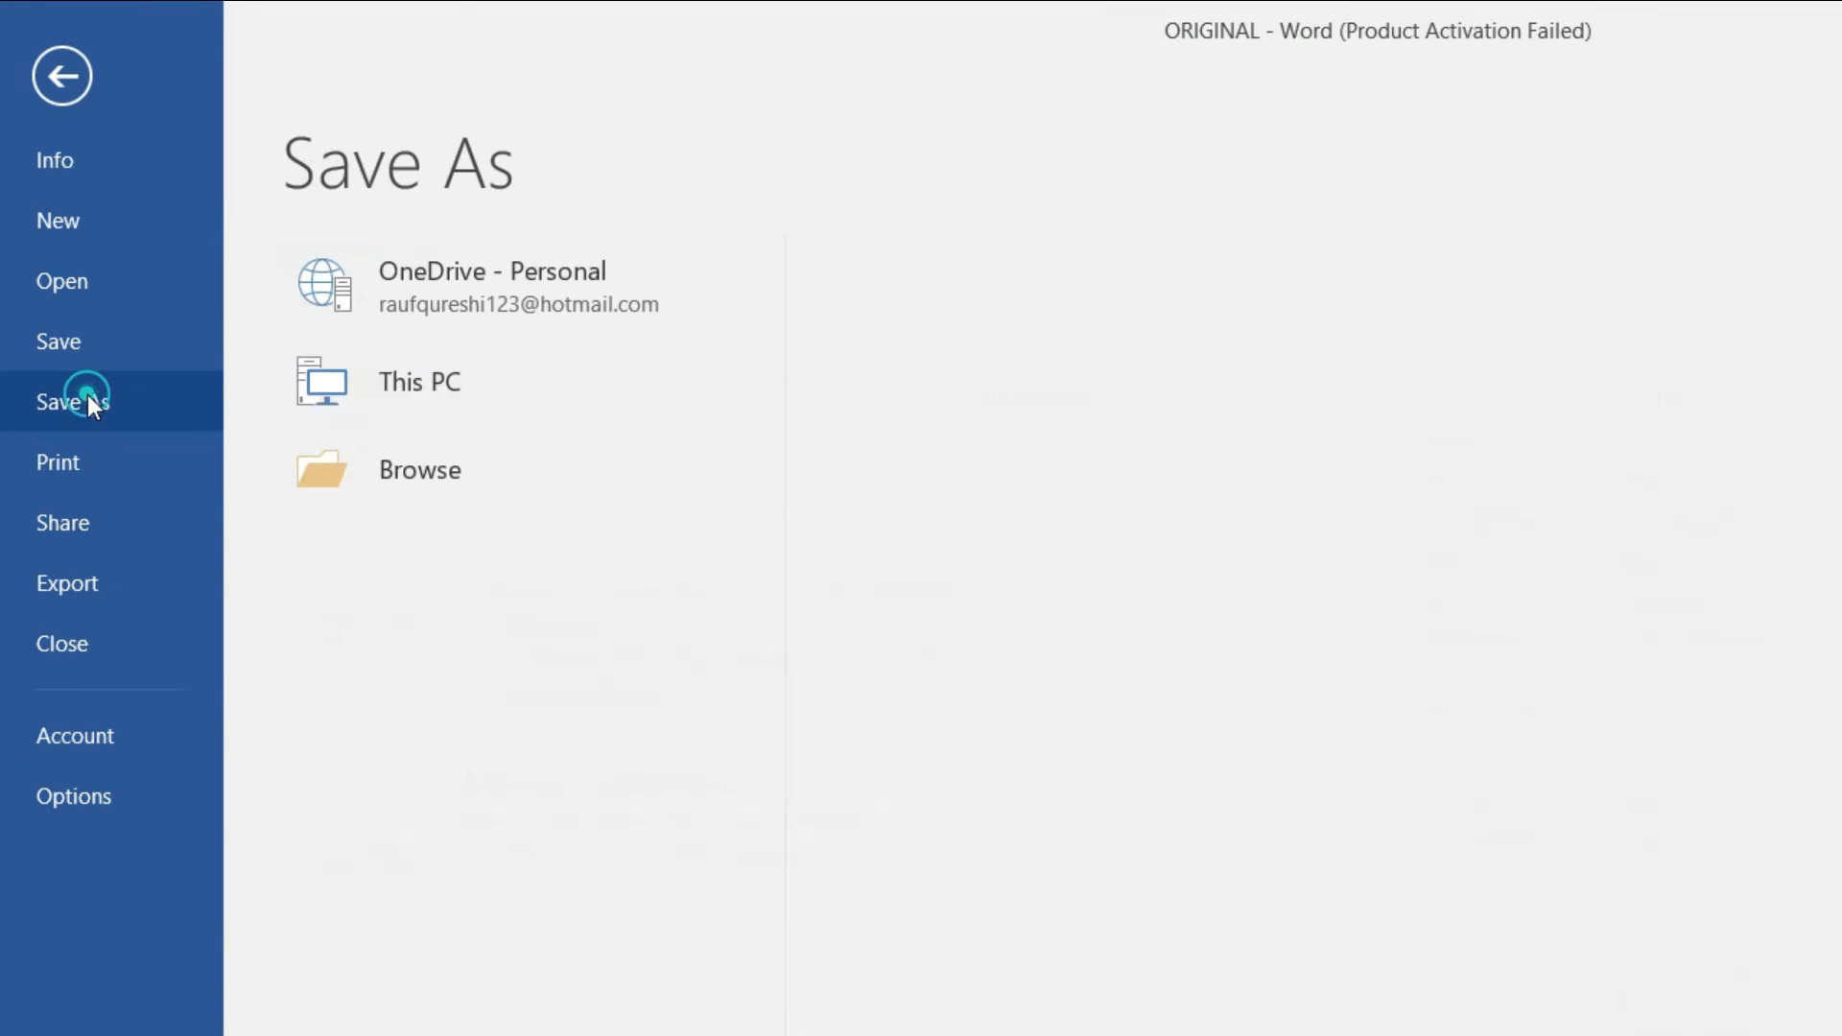
left_click(527, 567)
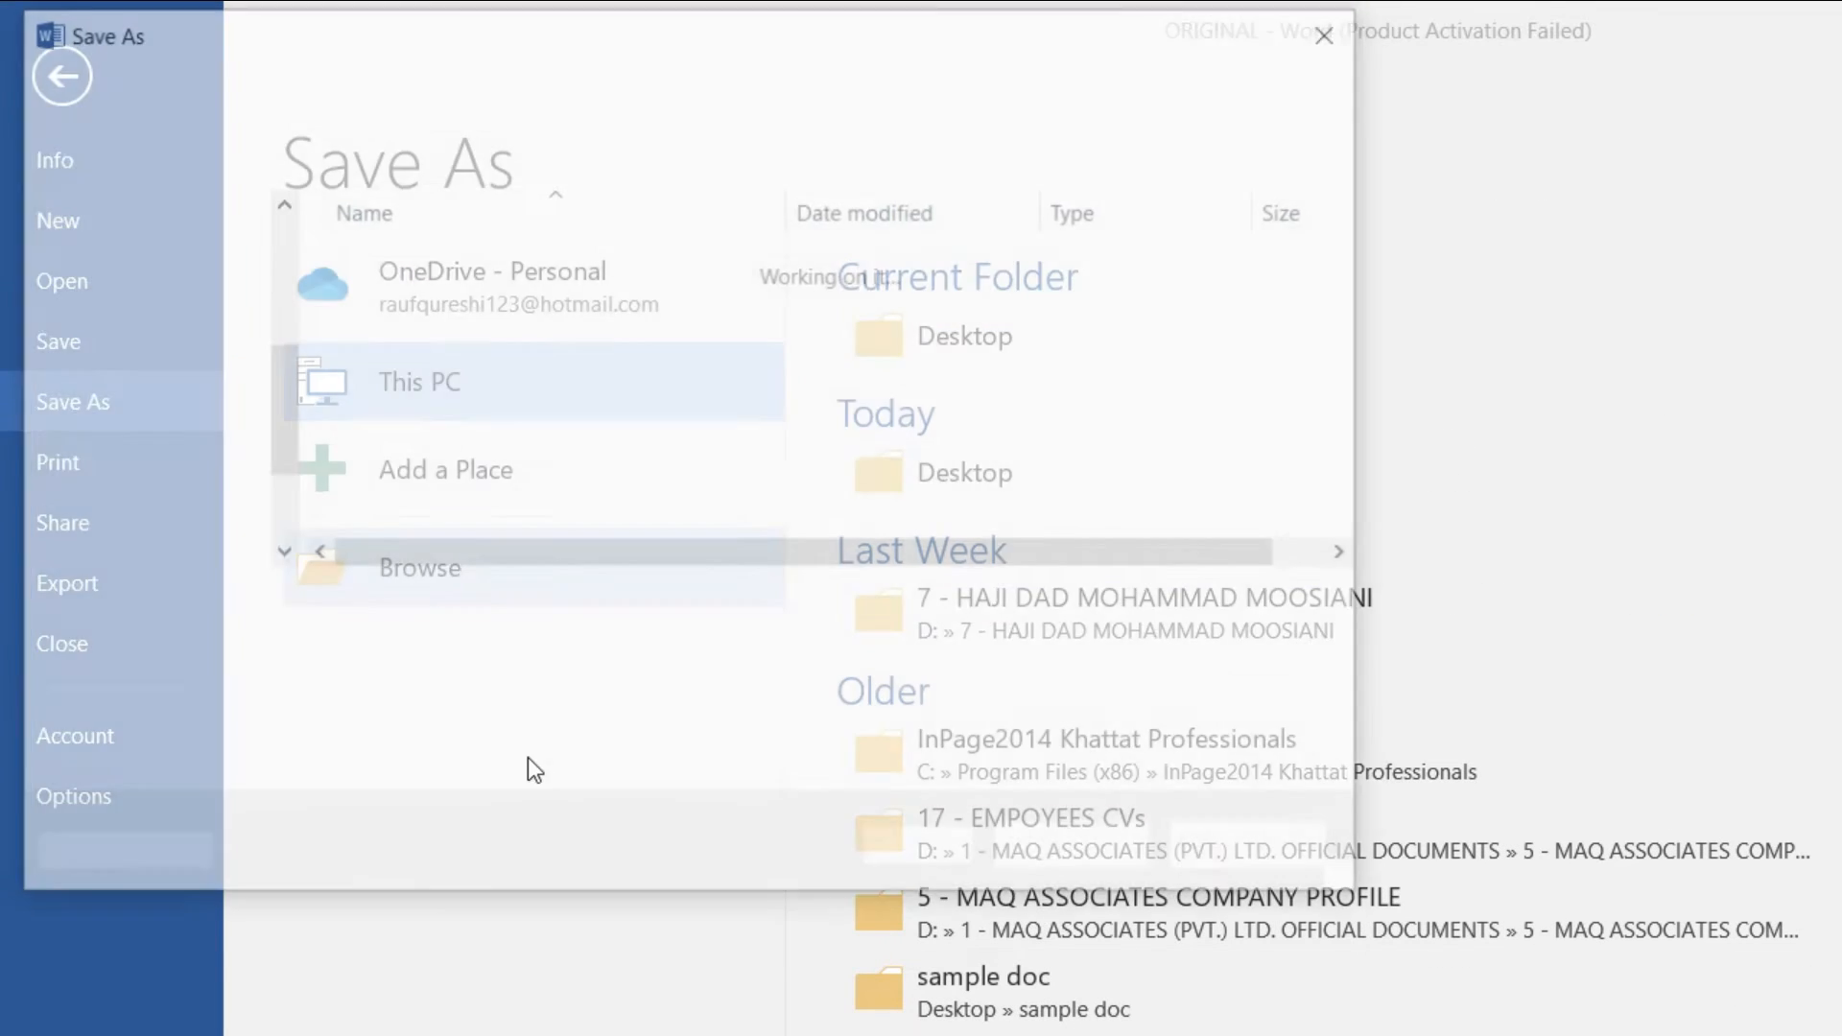
left_click(125, 259)
left_click(390, 607)
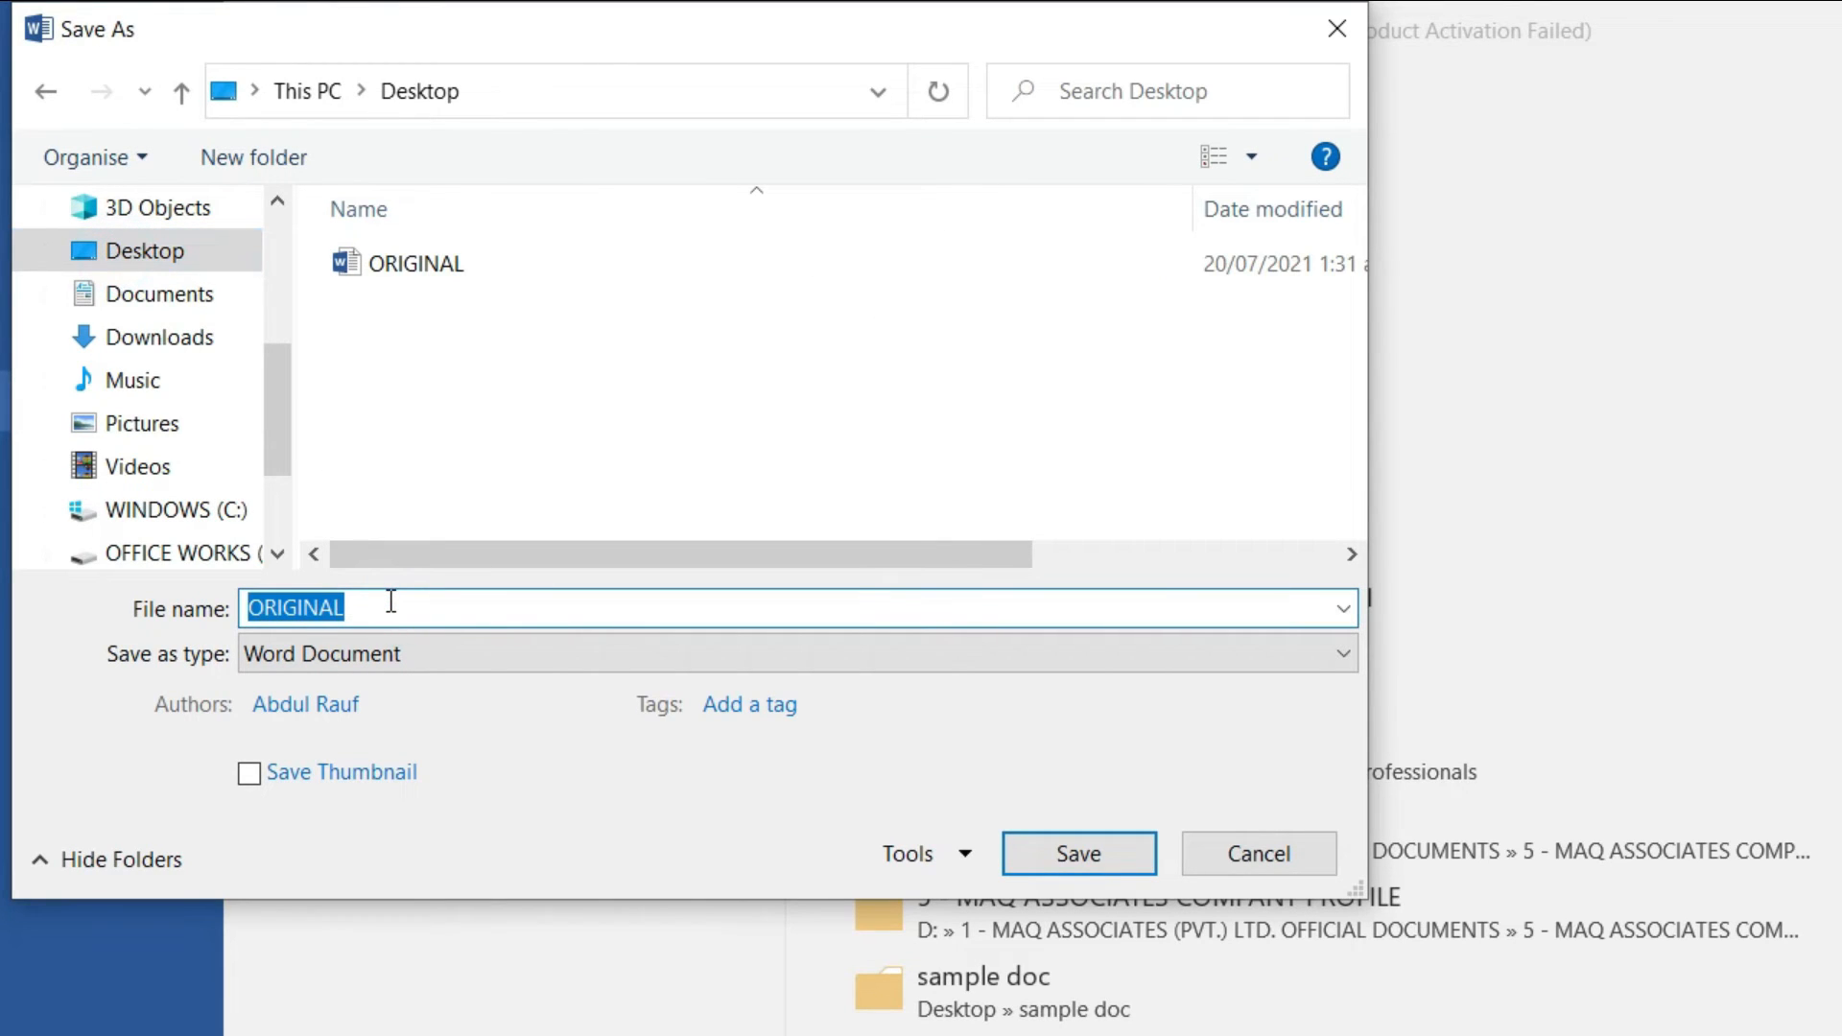
type("REVISED")
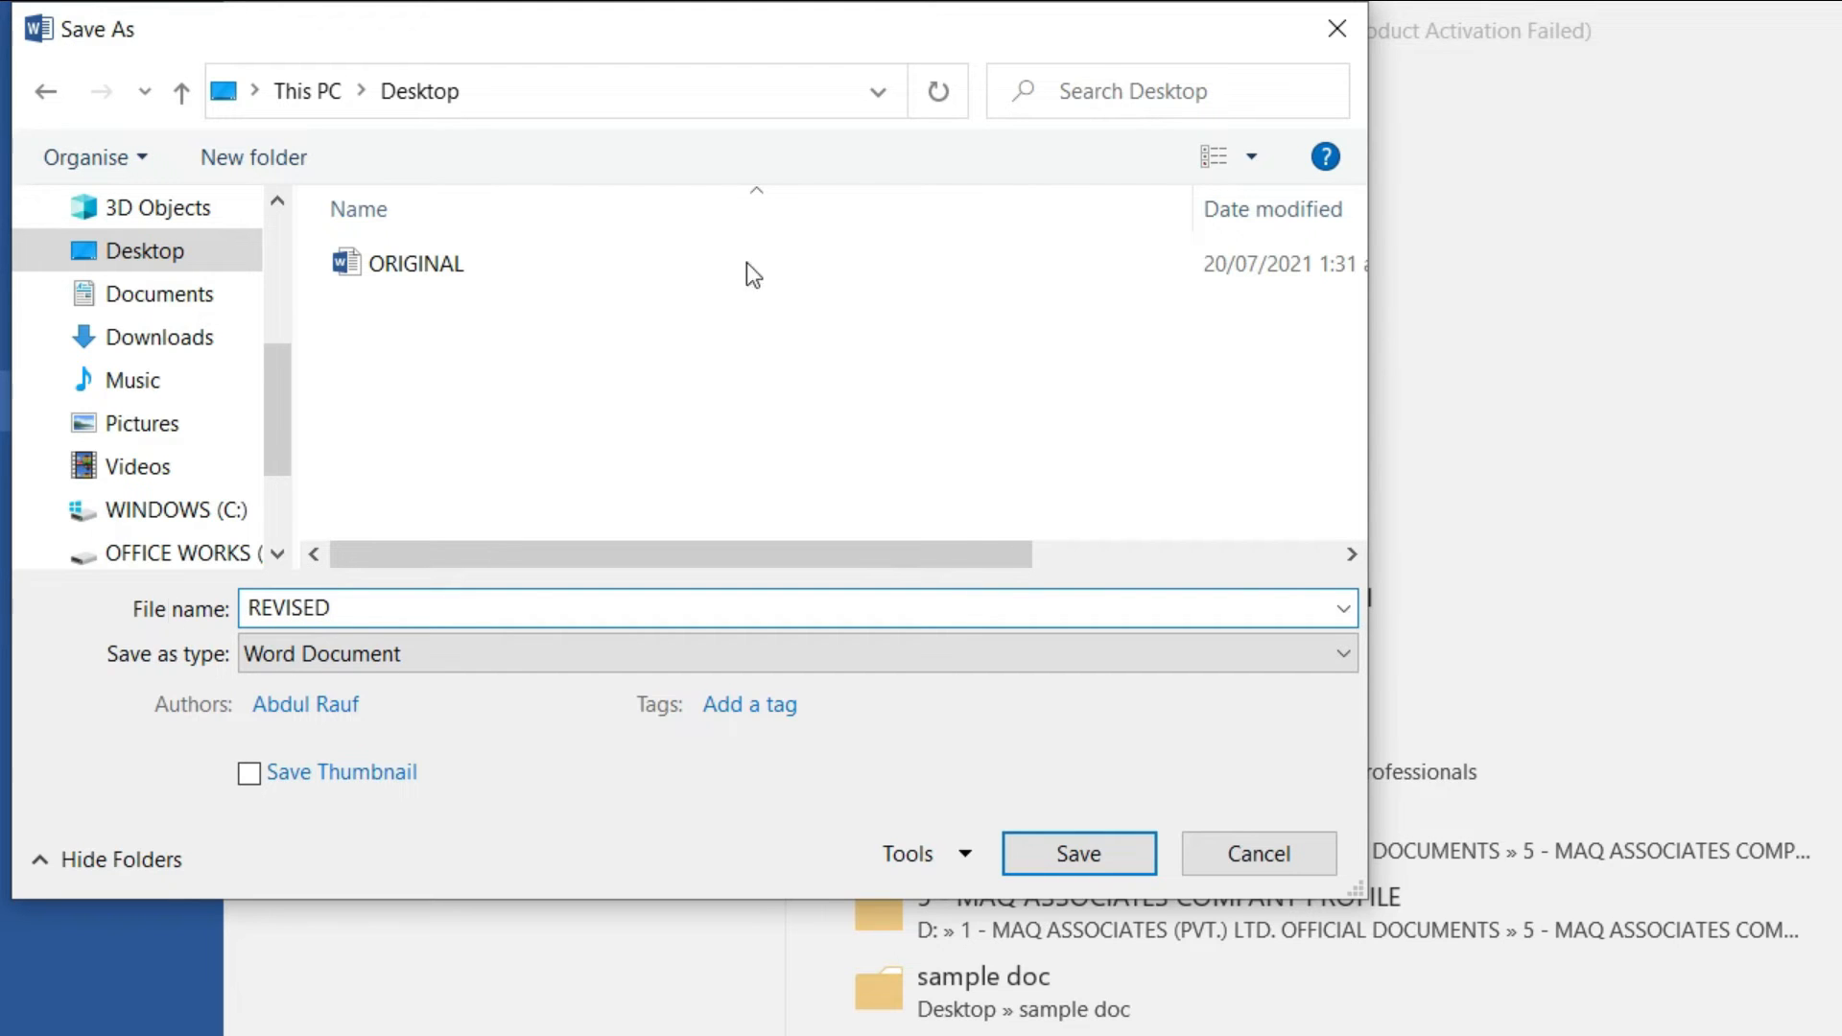
left_click(1099, 854)
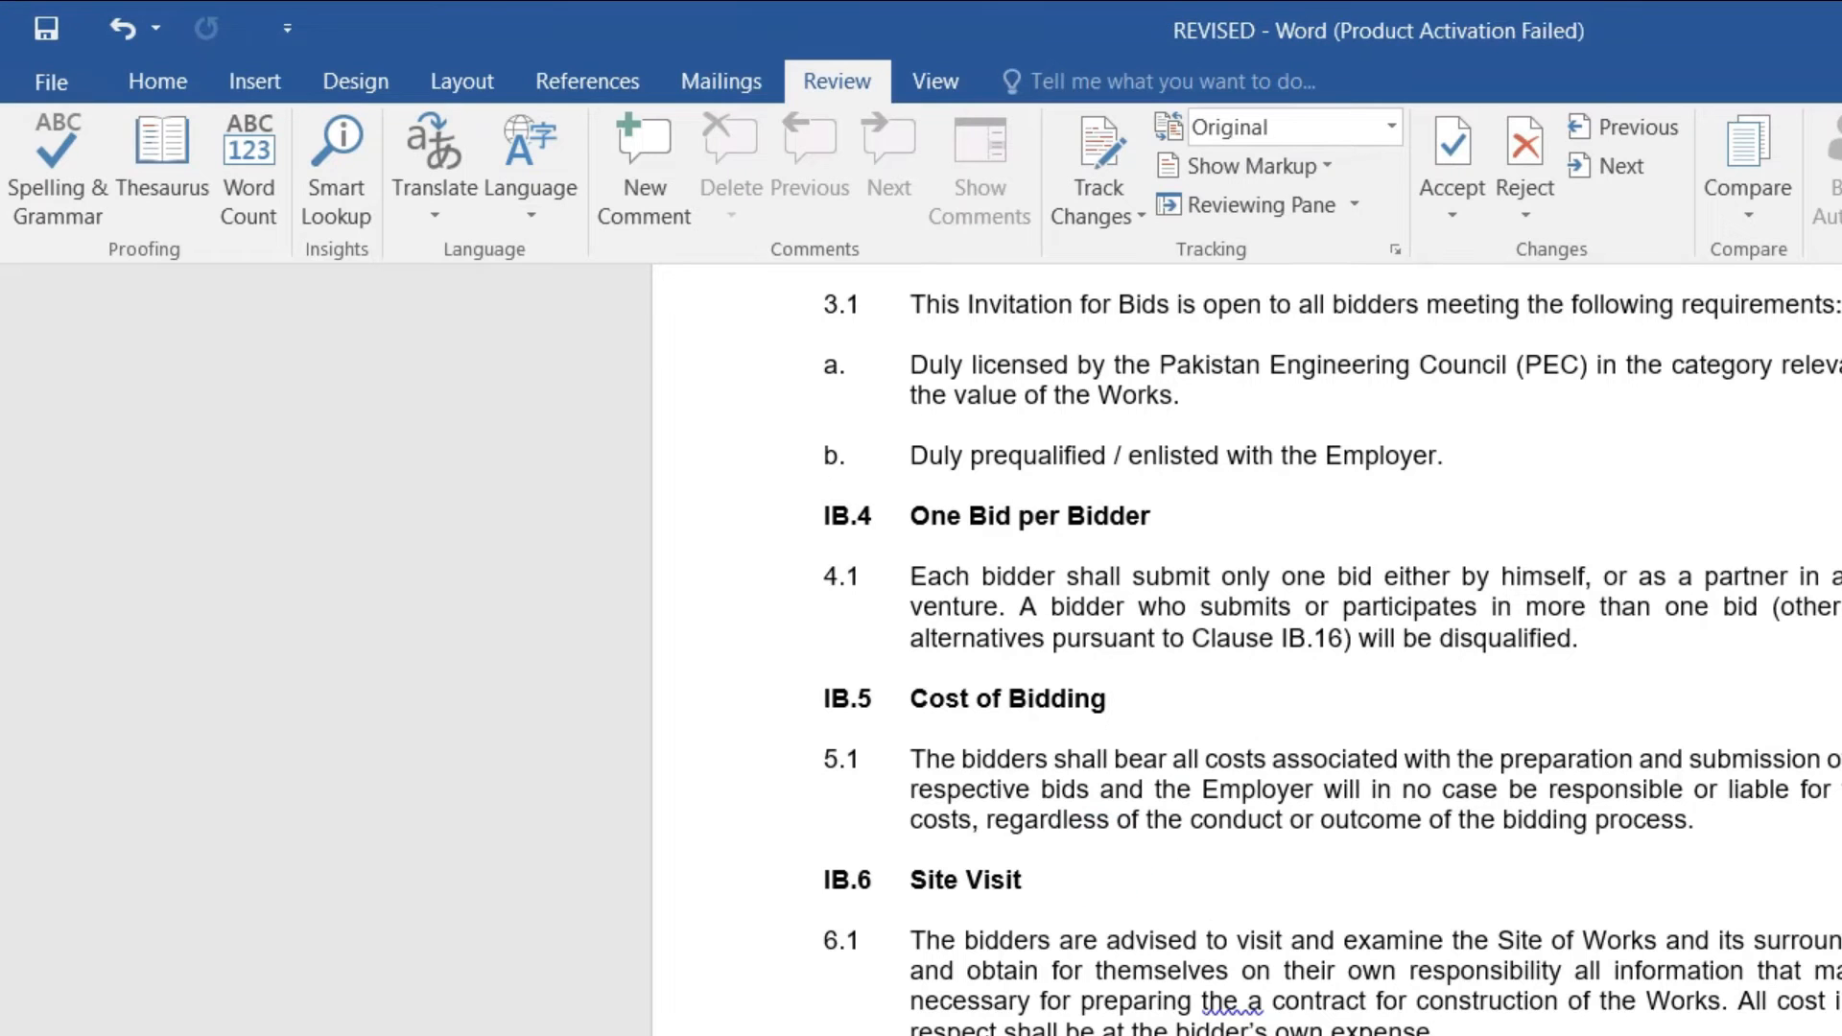
Step: Close REVISED, move its desktop icon below ORIGINAL, and bring up Word's Review commands
key("ctrl+w")
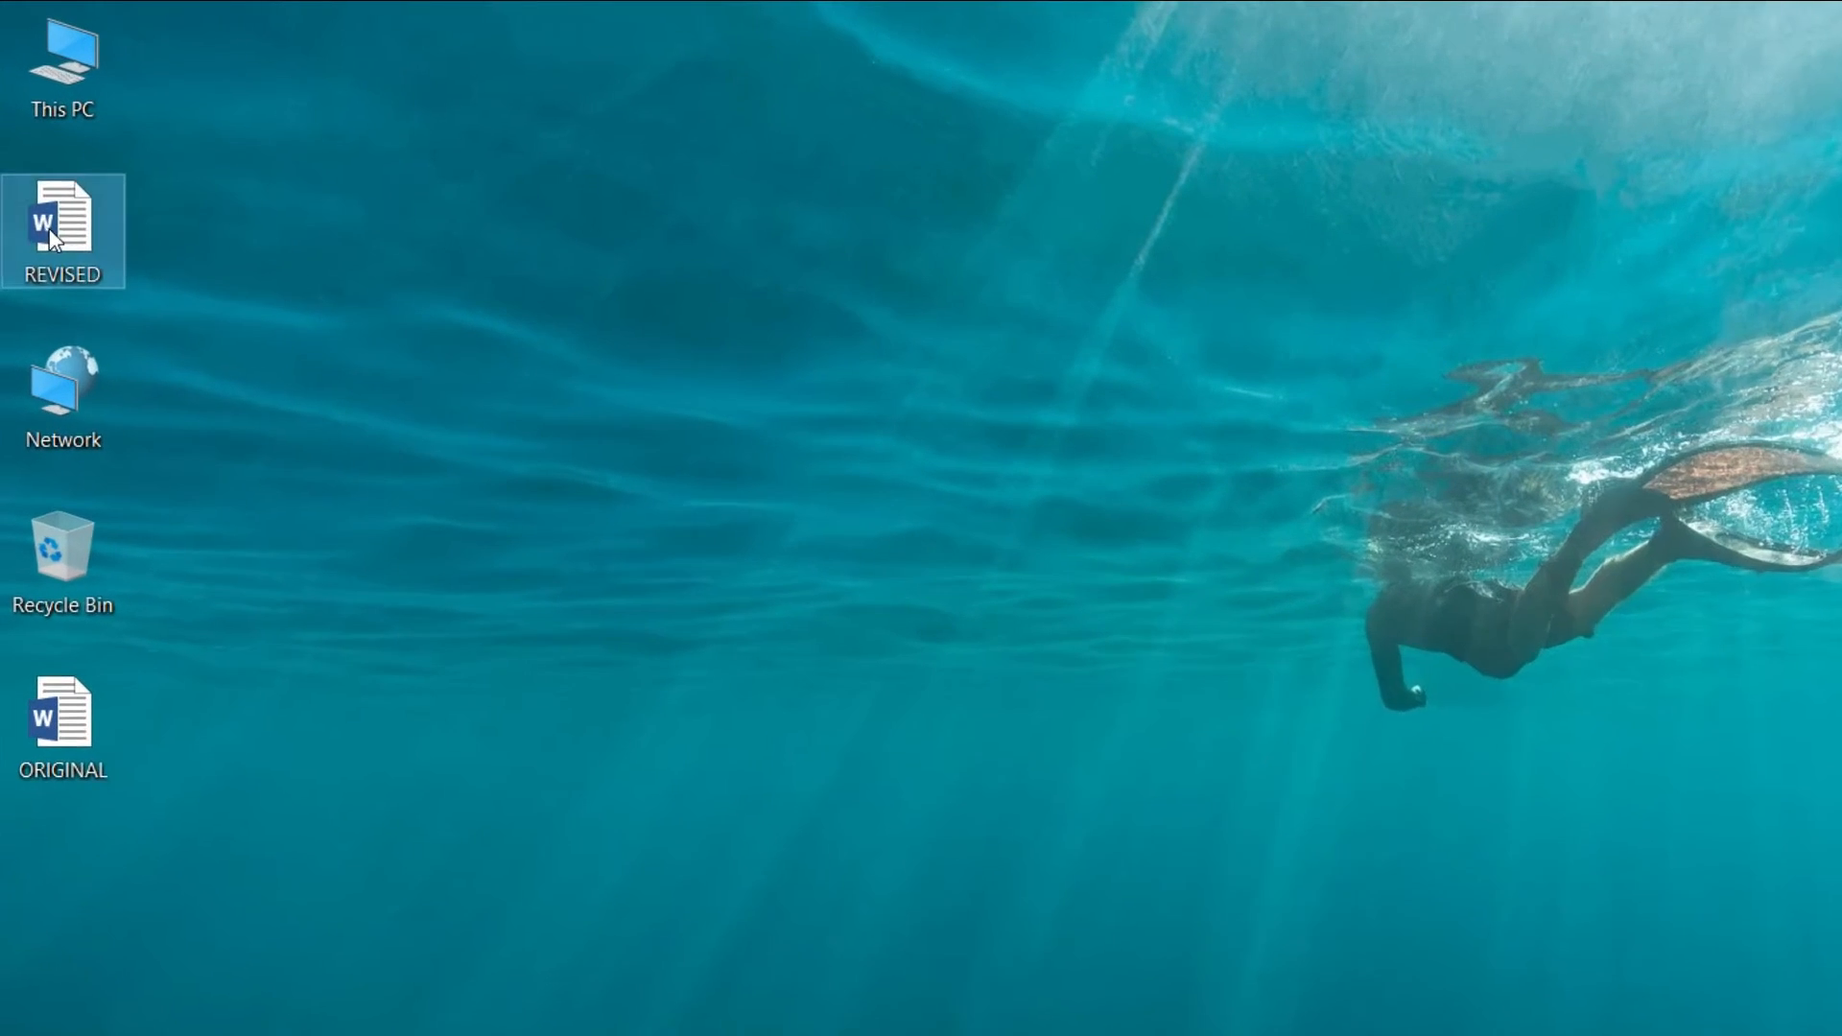
left_click_drag(34, 171, 71, 498)
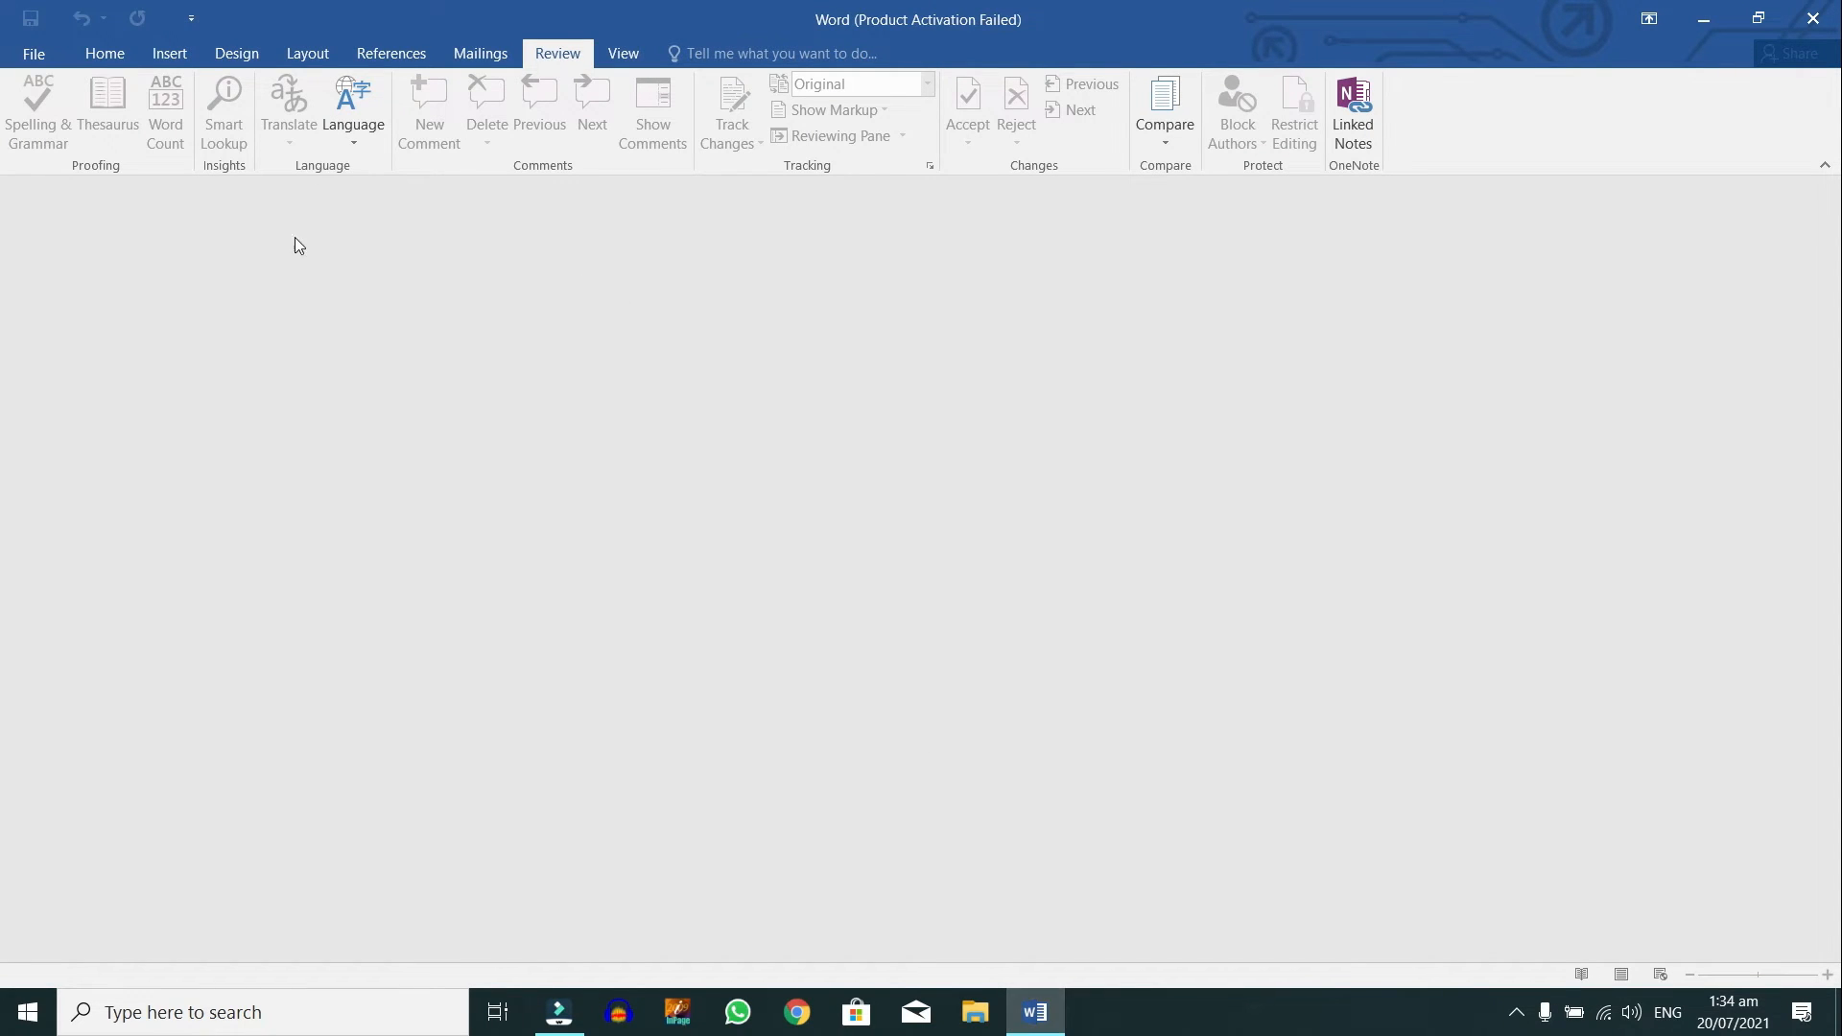
left_click(101, 51)
left_click(573, 62)
left_click(814, 200)
Step: Compare ORIGINAL as the original against REVISED as the revised document, accepting the tracked-changes prompt
left_click(838, 261)
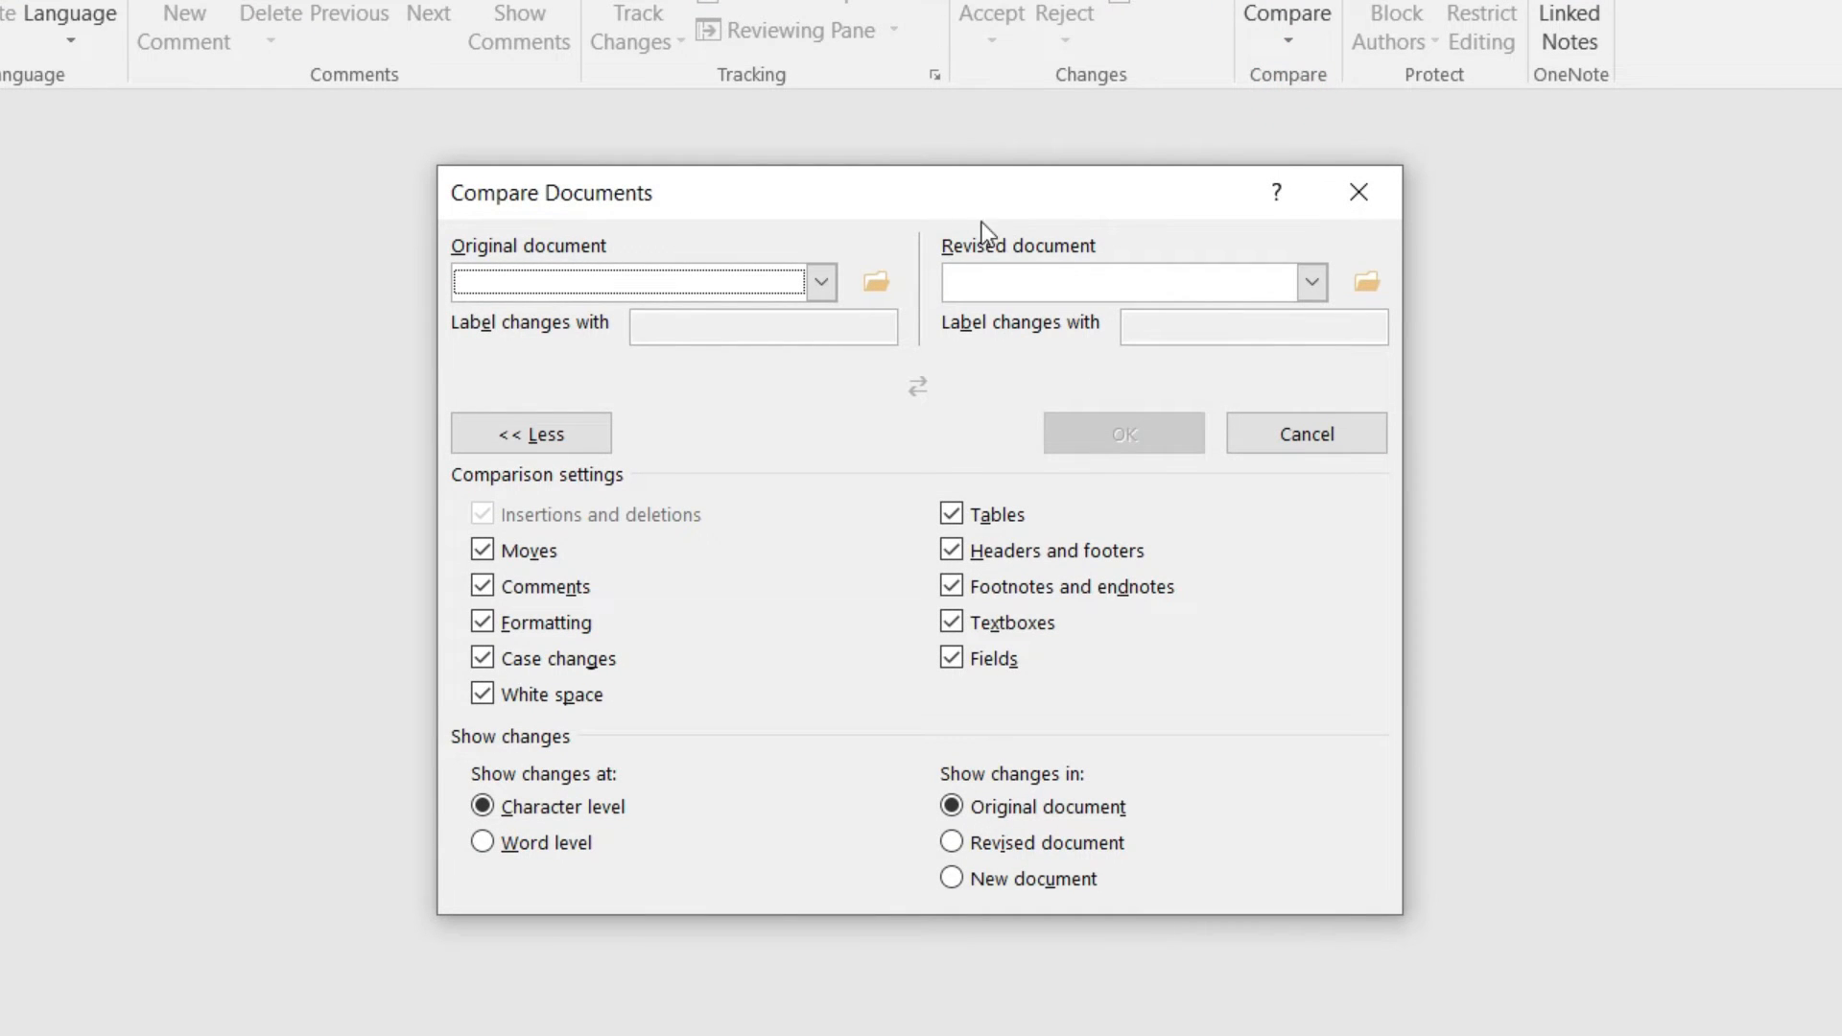
left_click(869, 278)
double_click(998, 485)
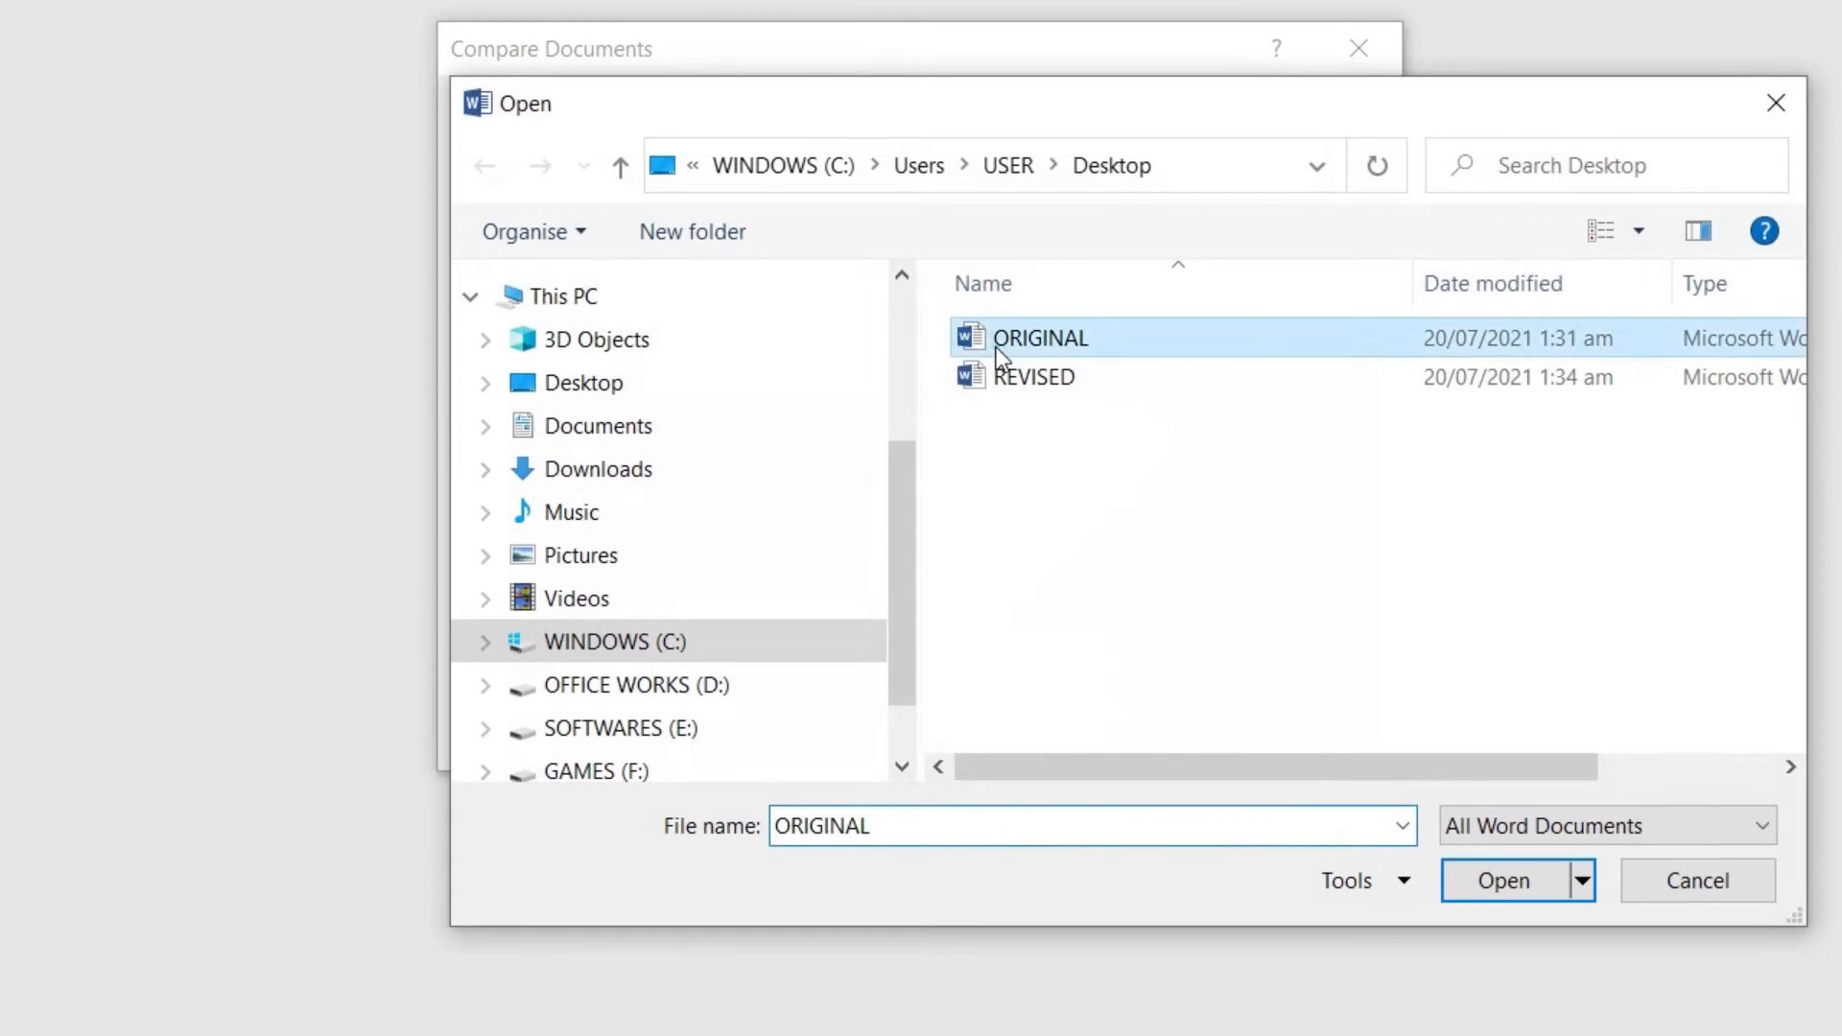
left_click(1367, 137)
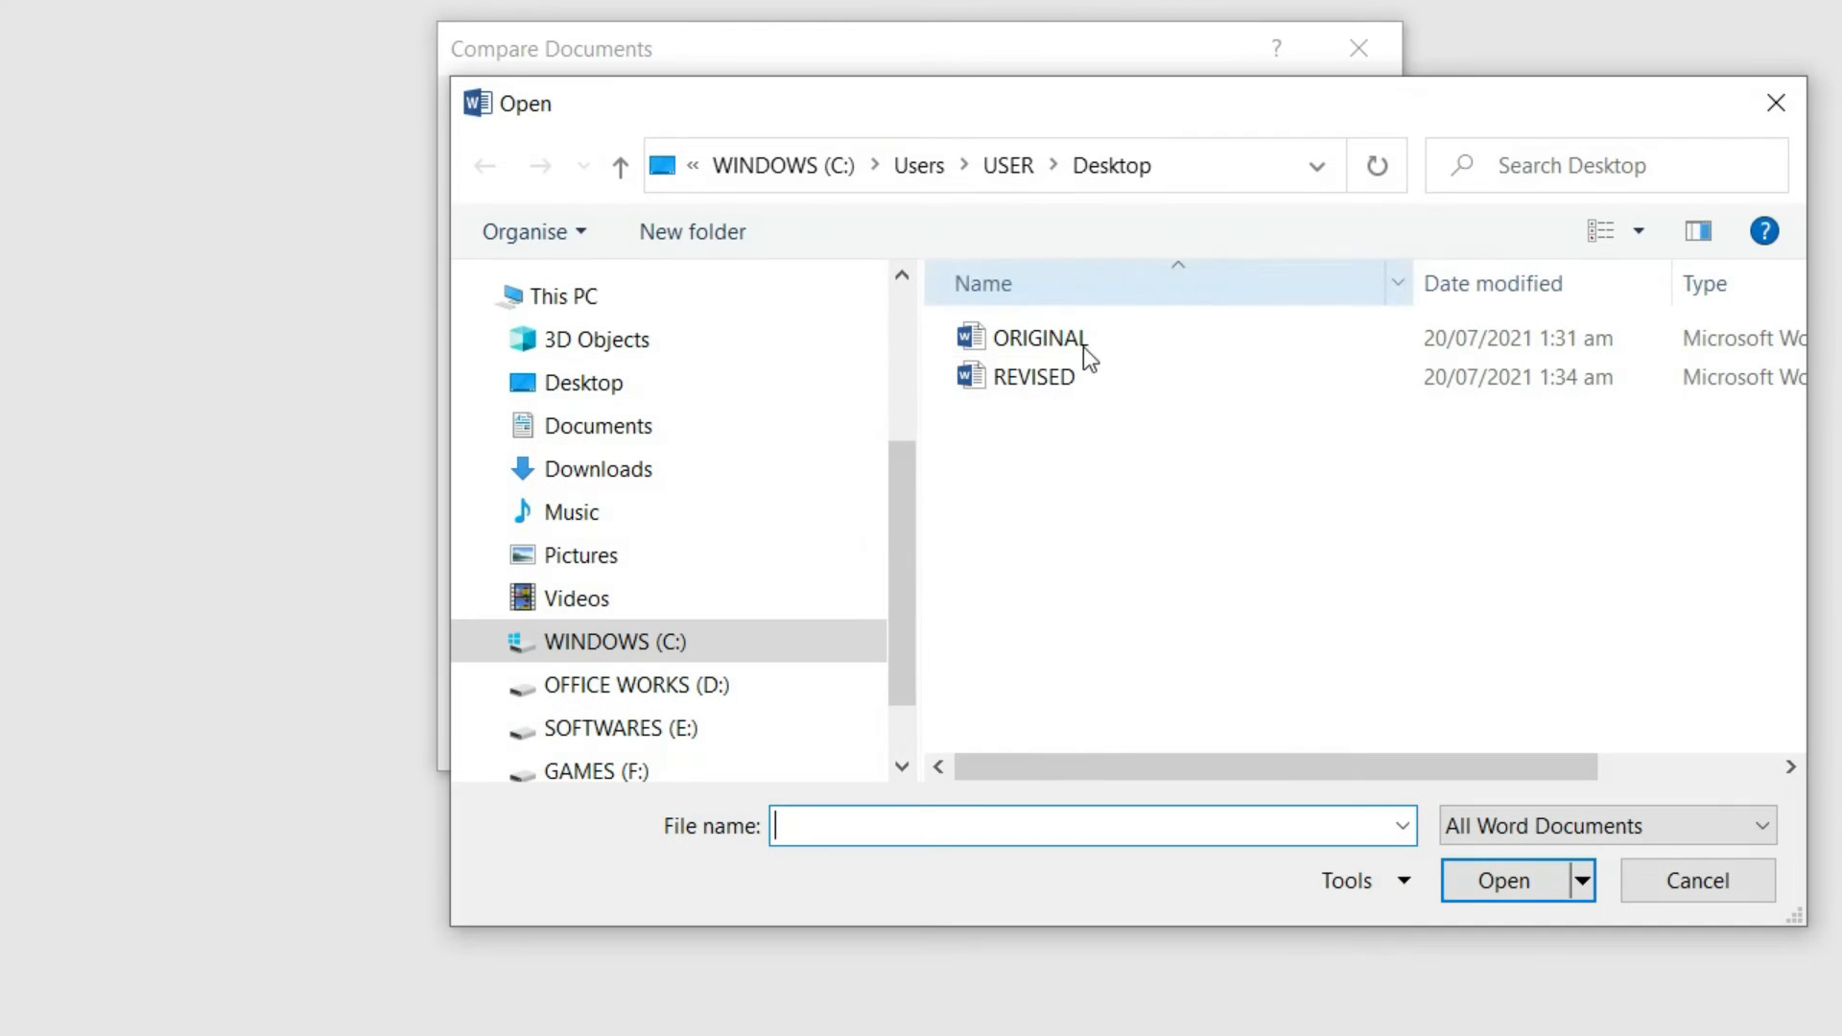
double_click(1049, 386)
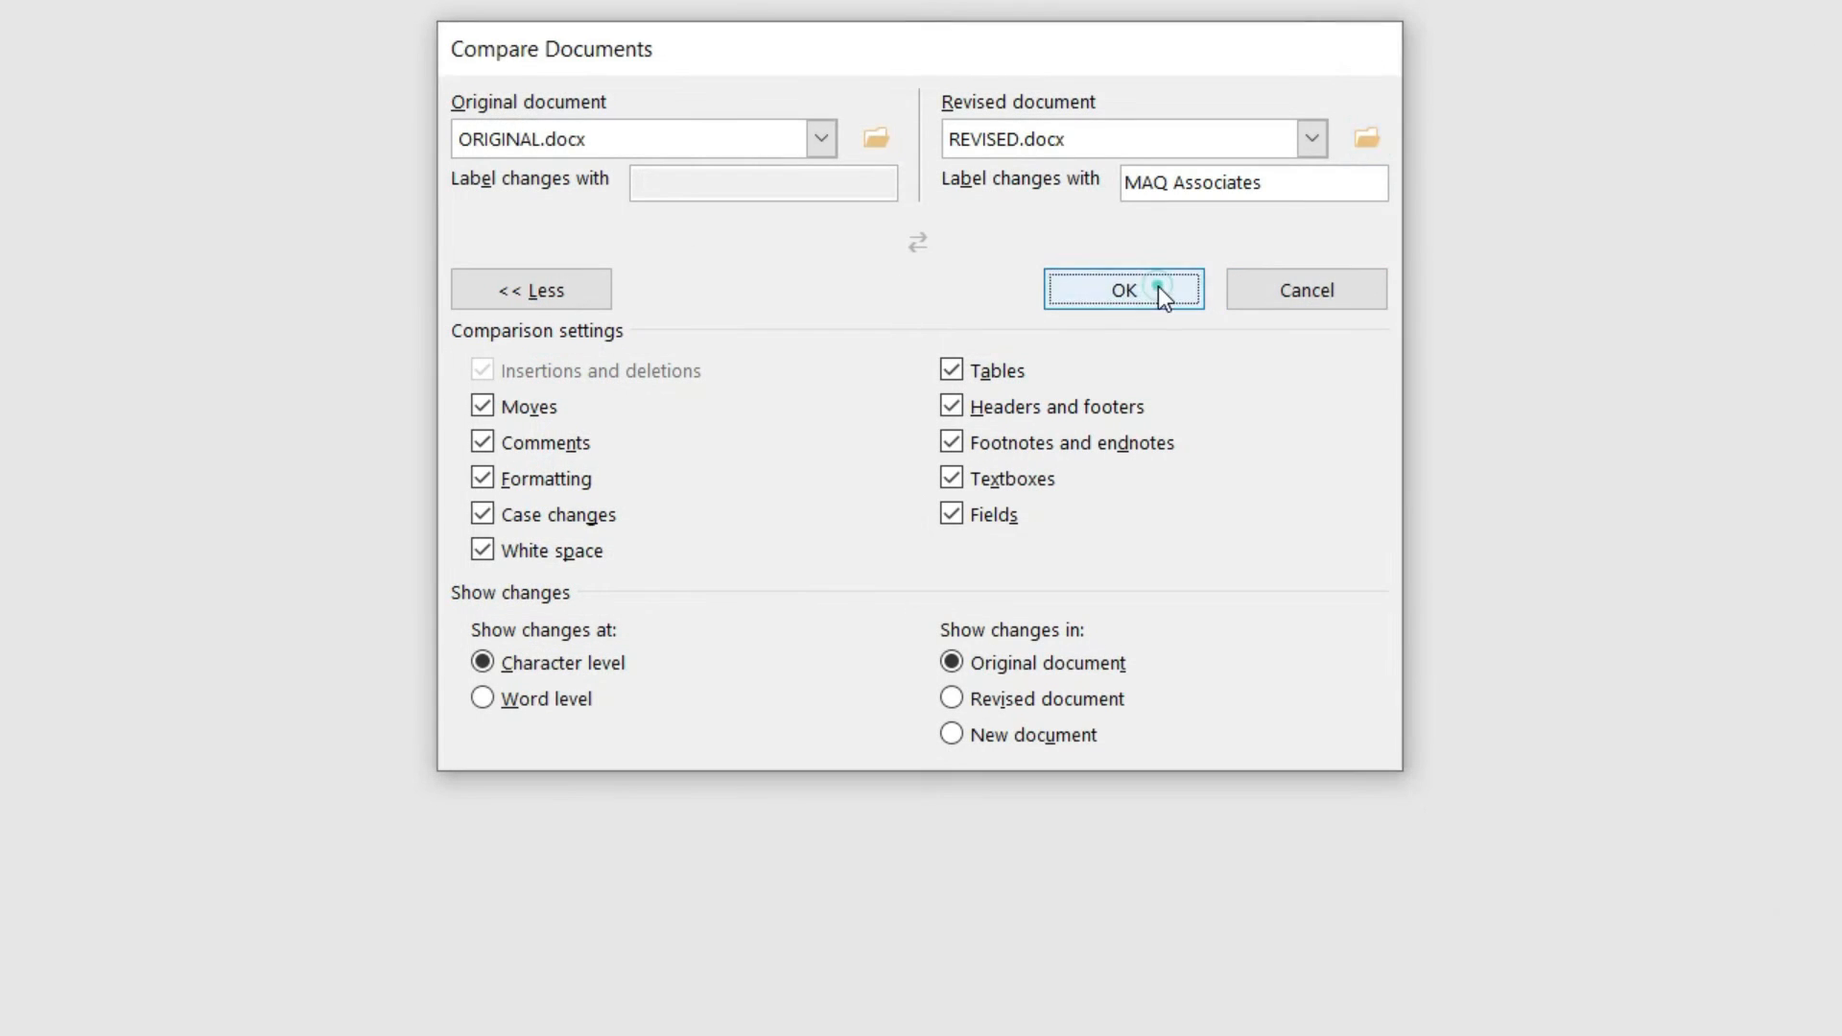
left_click(1159, 286)
left_click(864, 540)
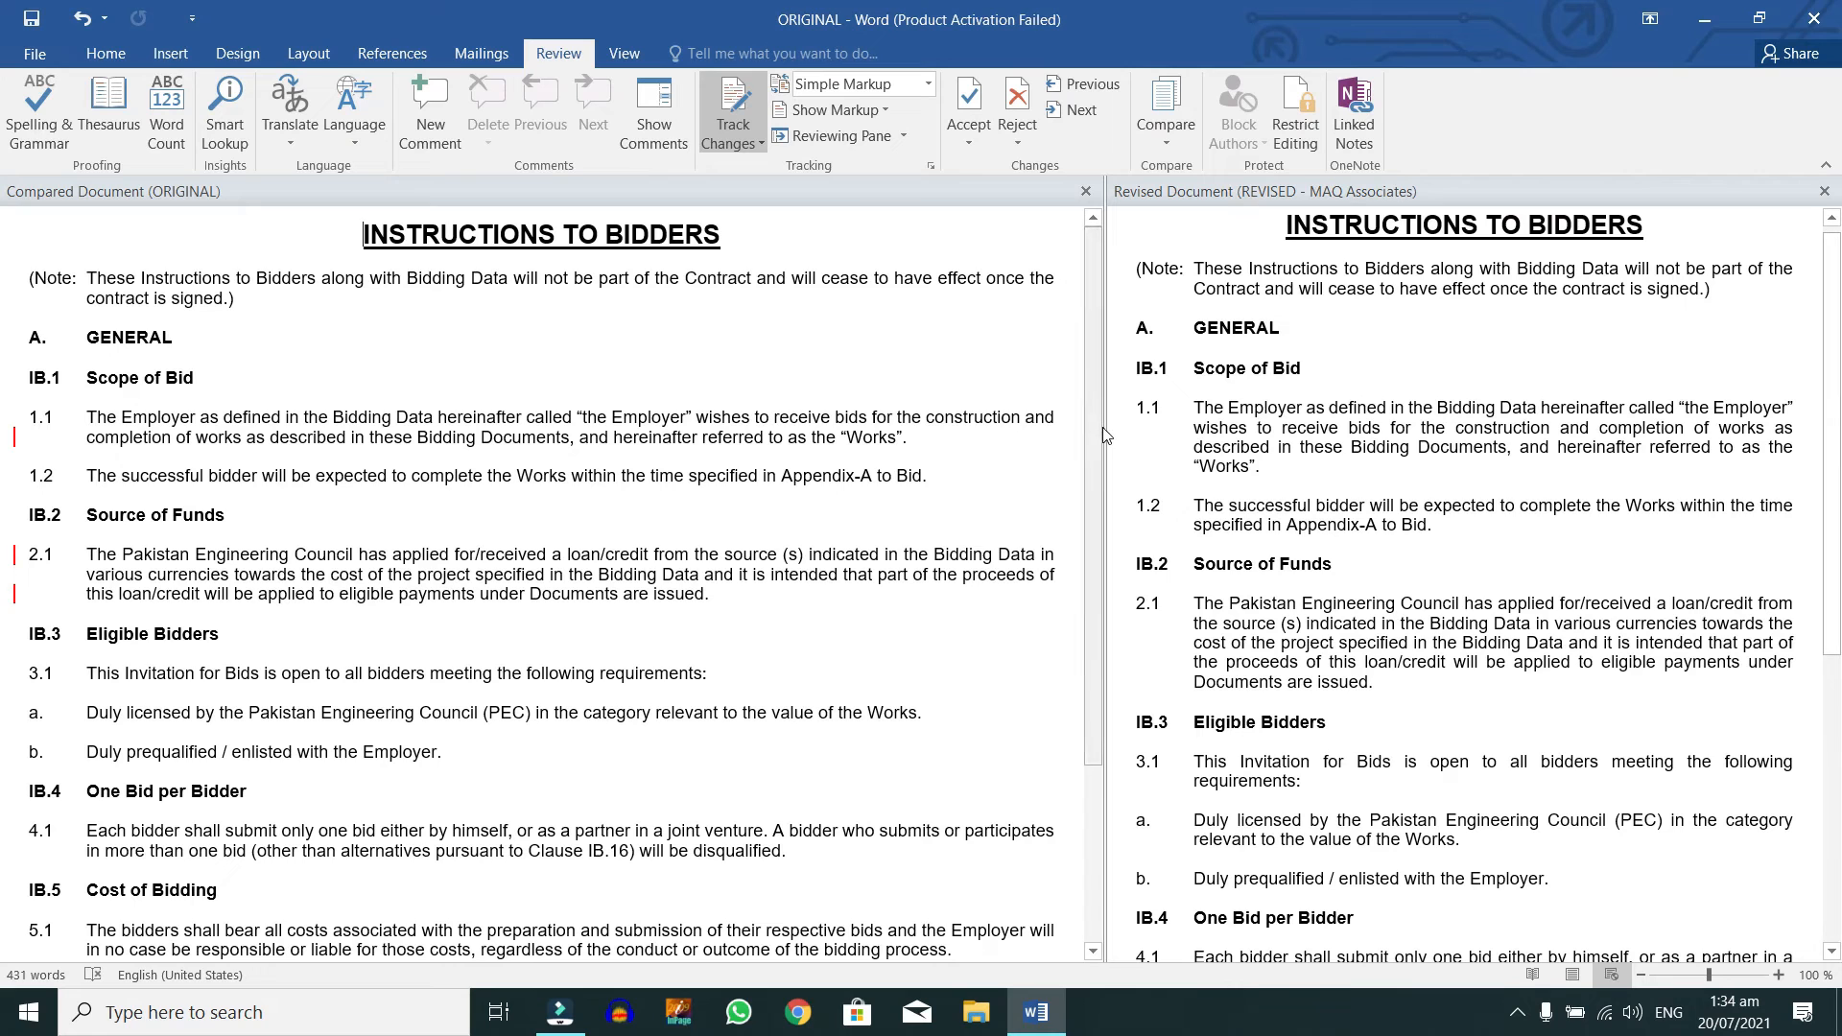
Step: Widen the compared pane, turn change tracking off, and show the full markup
left_click_drag(1103, 428, 955, 424)
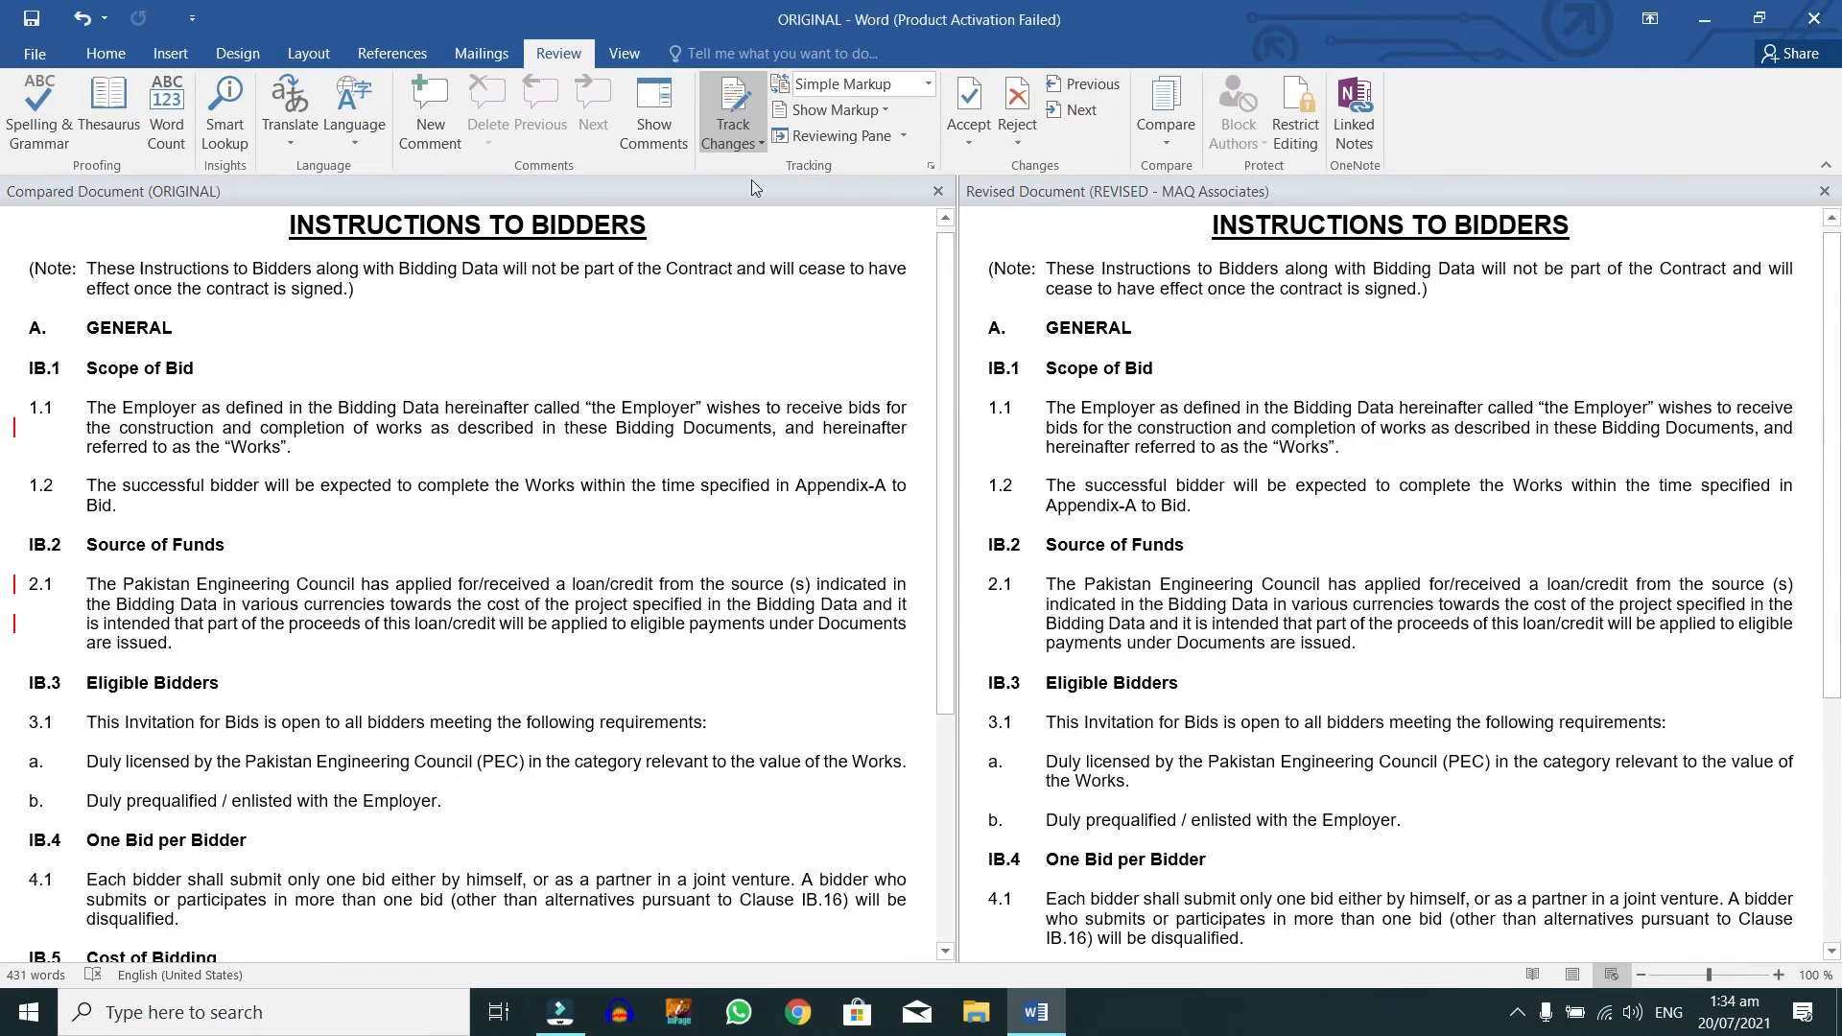
left_click(733, 127)
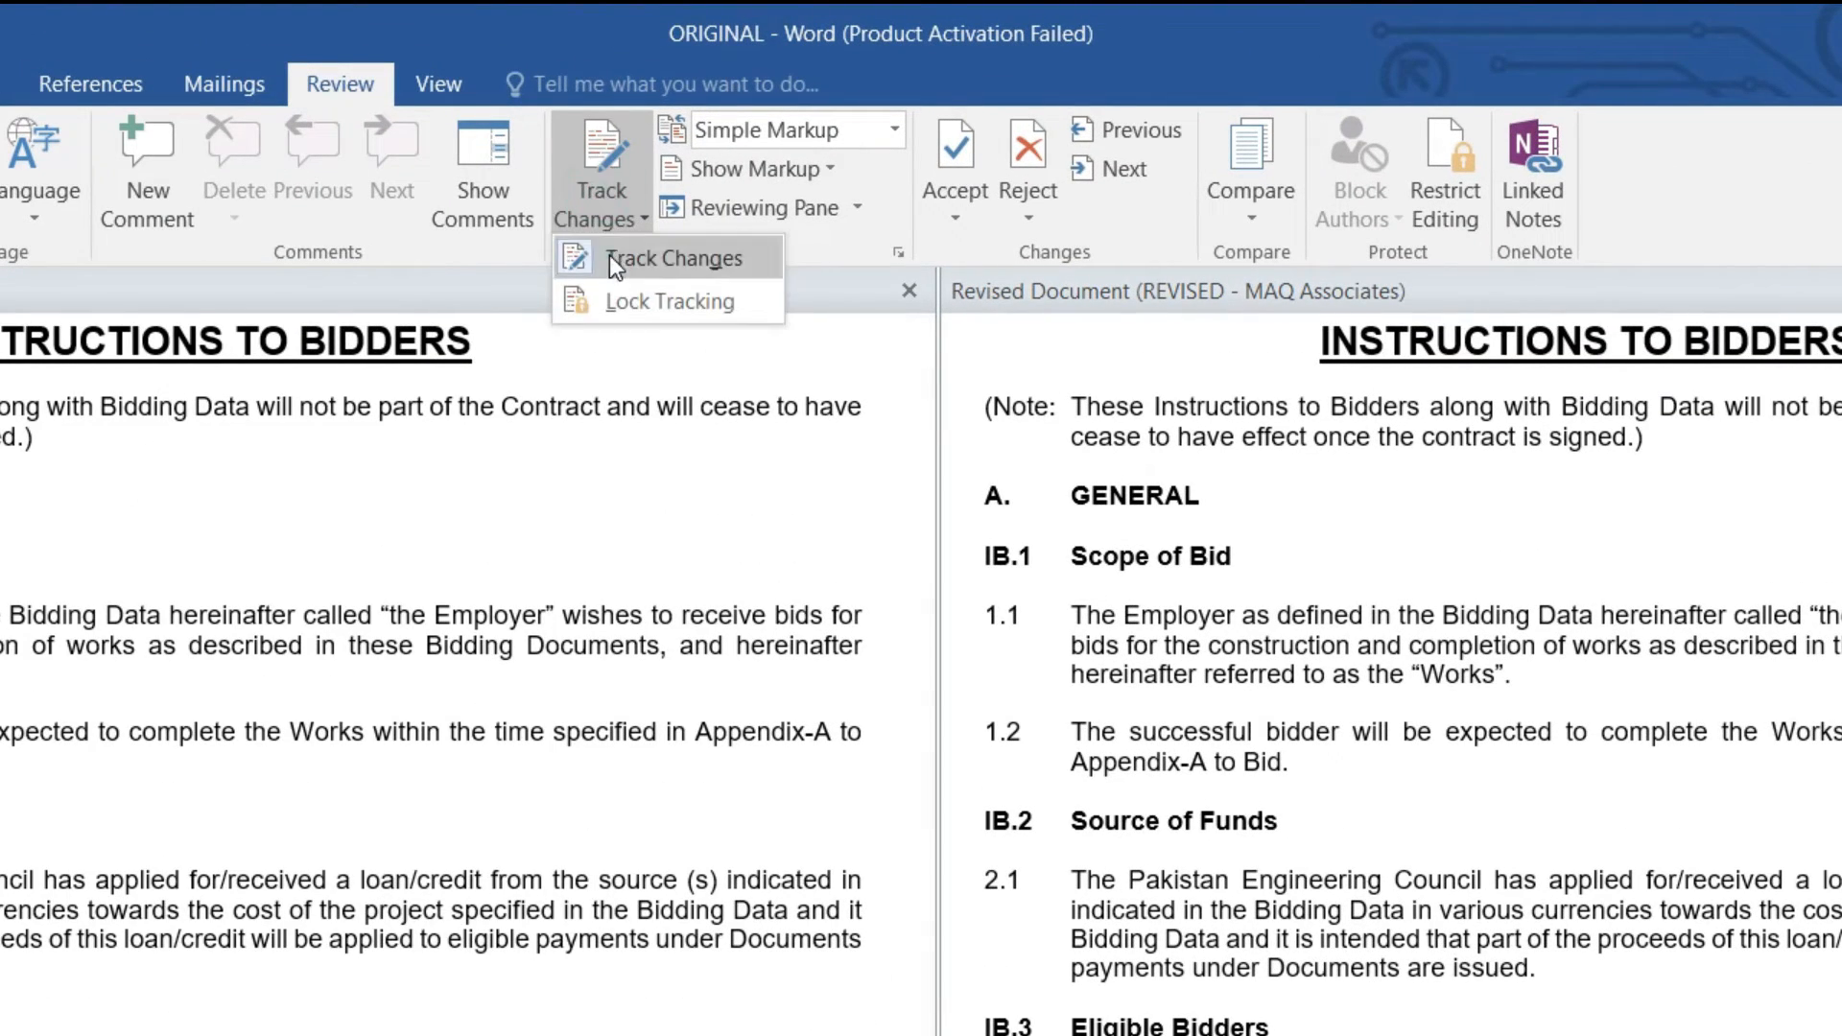
left_click(609, 255)
left_click(611, 211)
left_click(612, 257)
left_click(24, 649)
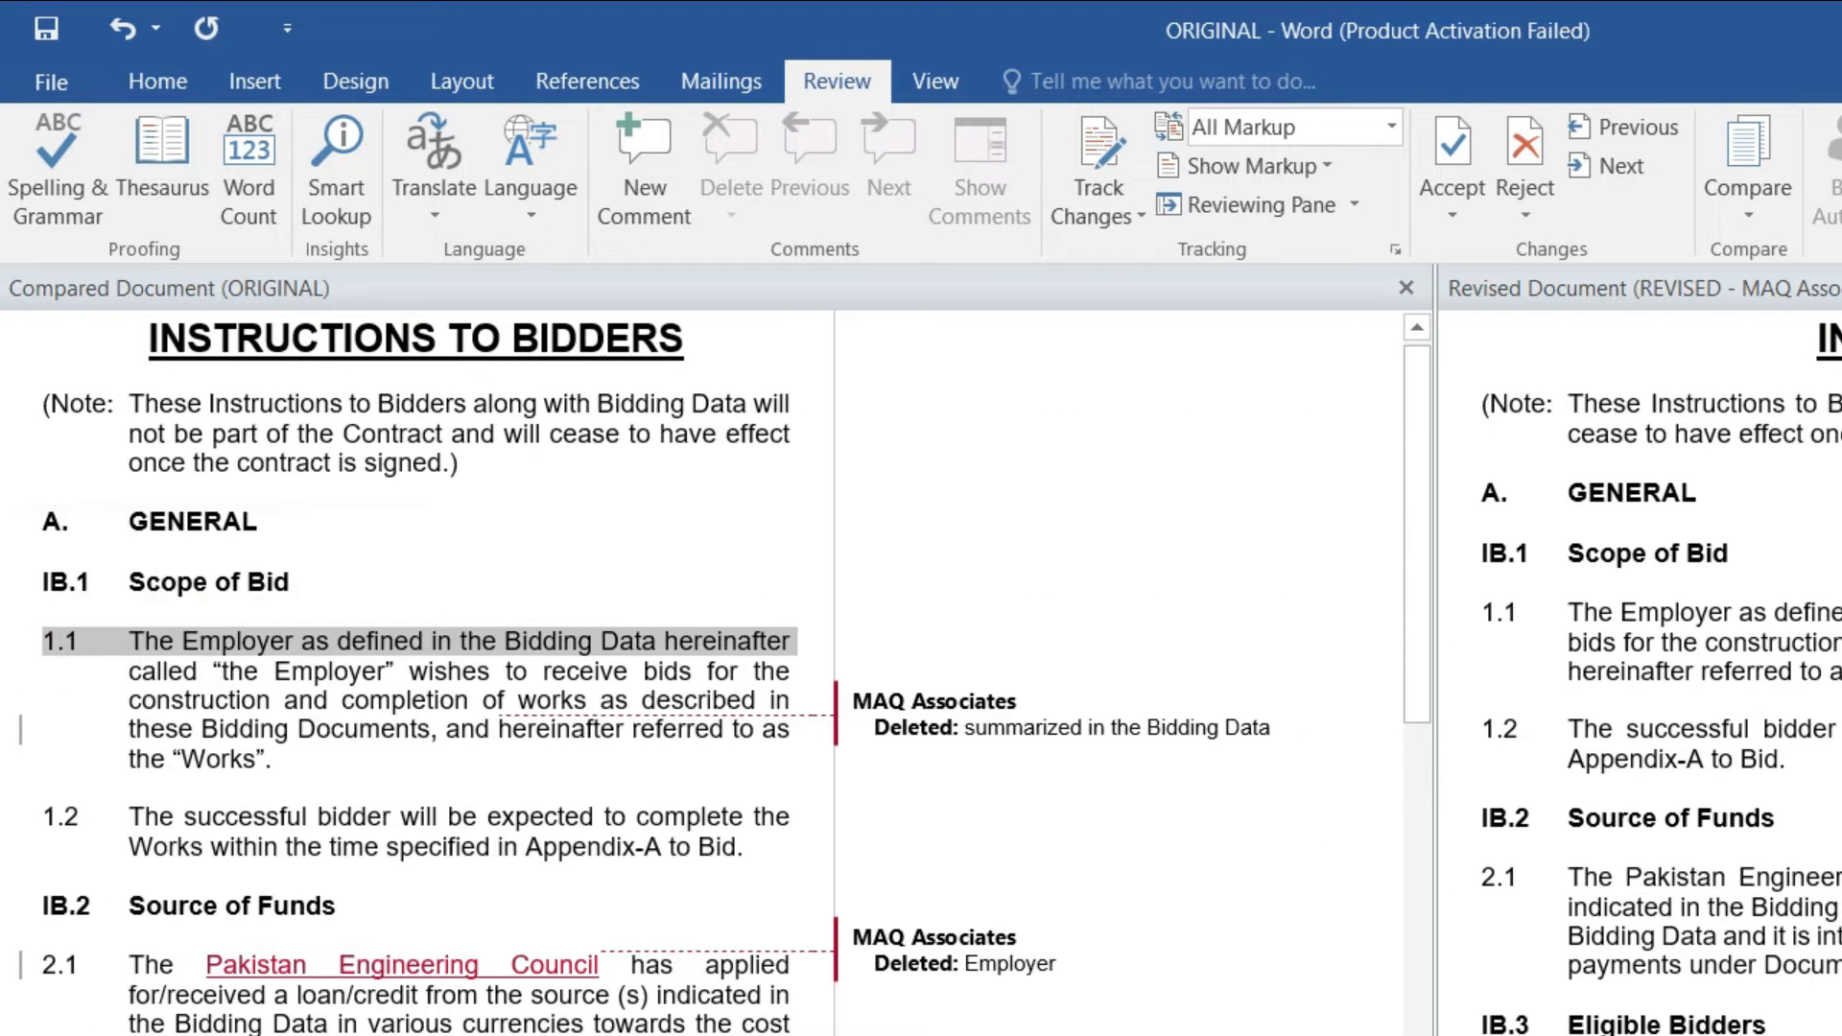
Step: Select 'Pakistan Engineering Council' in clause 2.1 and read its deletion balloon details
left_click(436, 991)
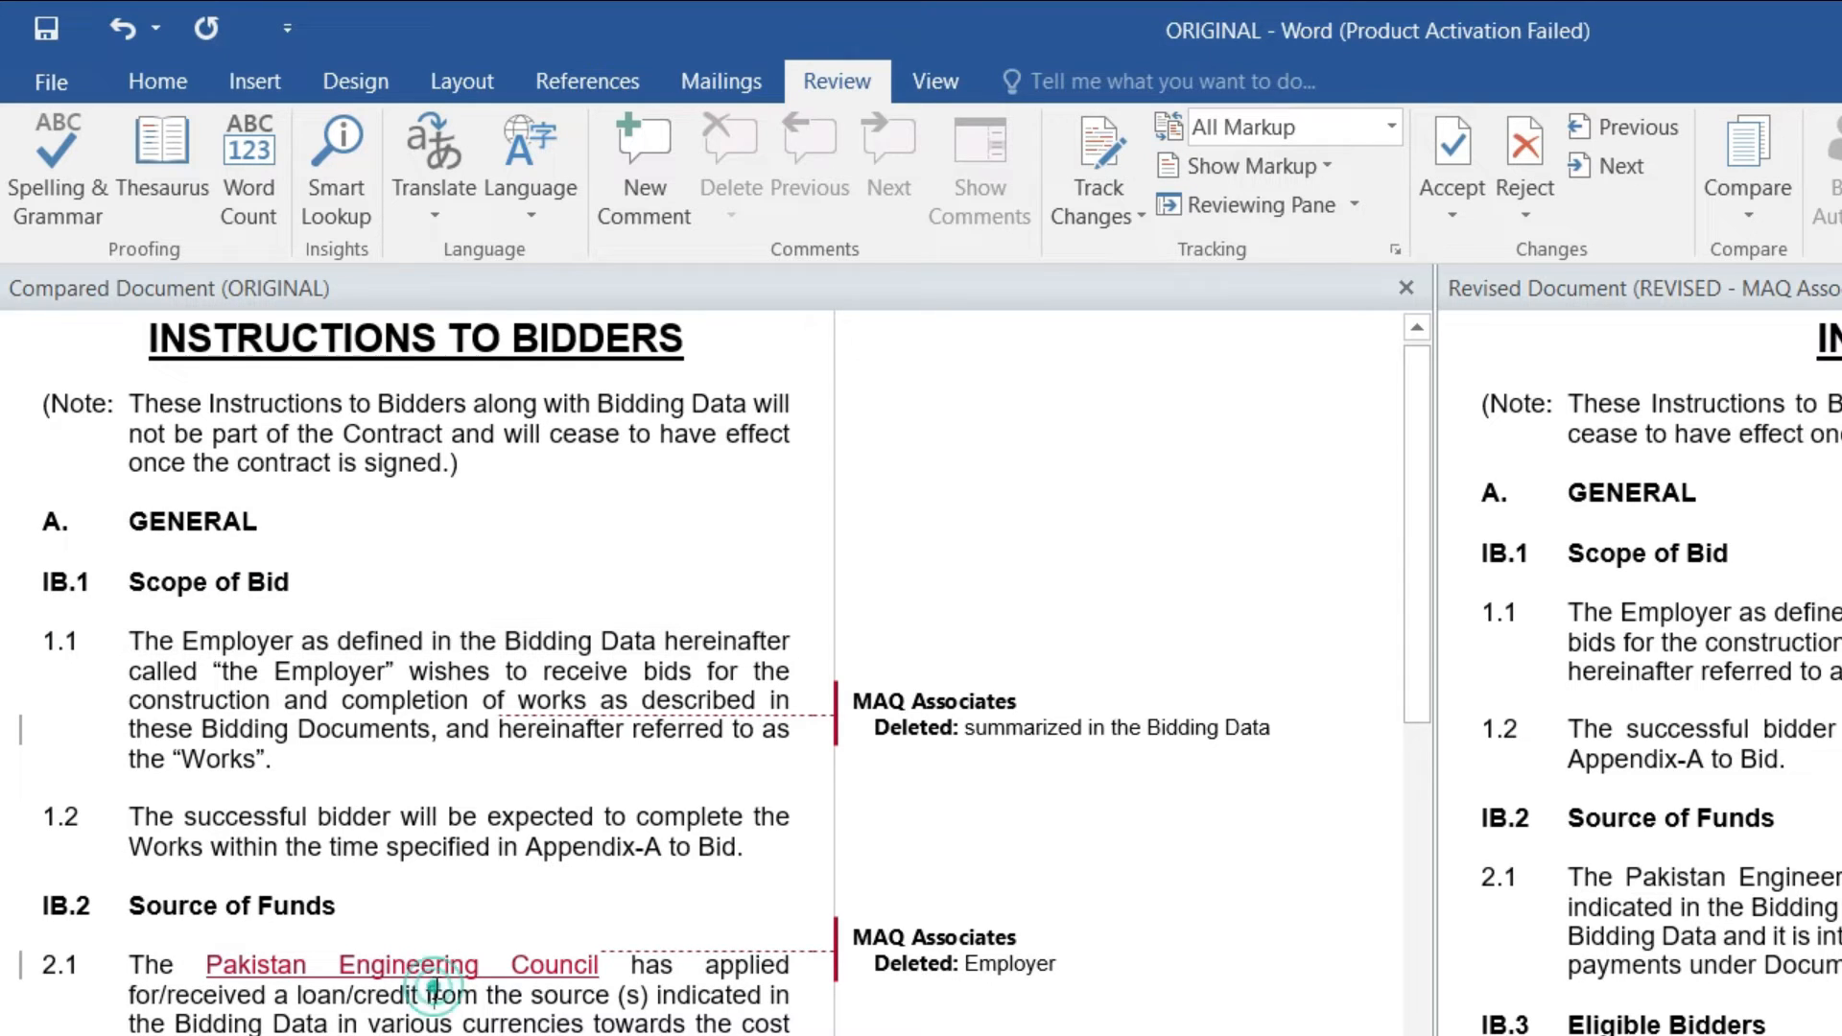
left_click_drag(210, 962, 581, 967)
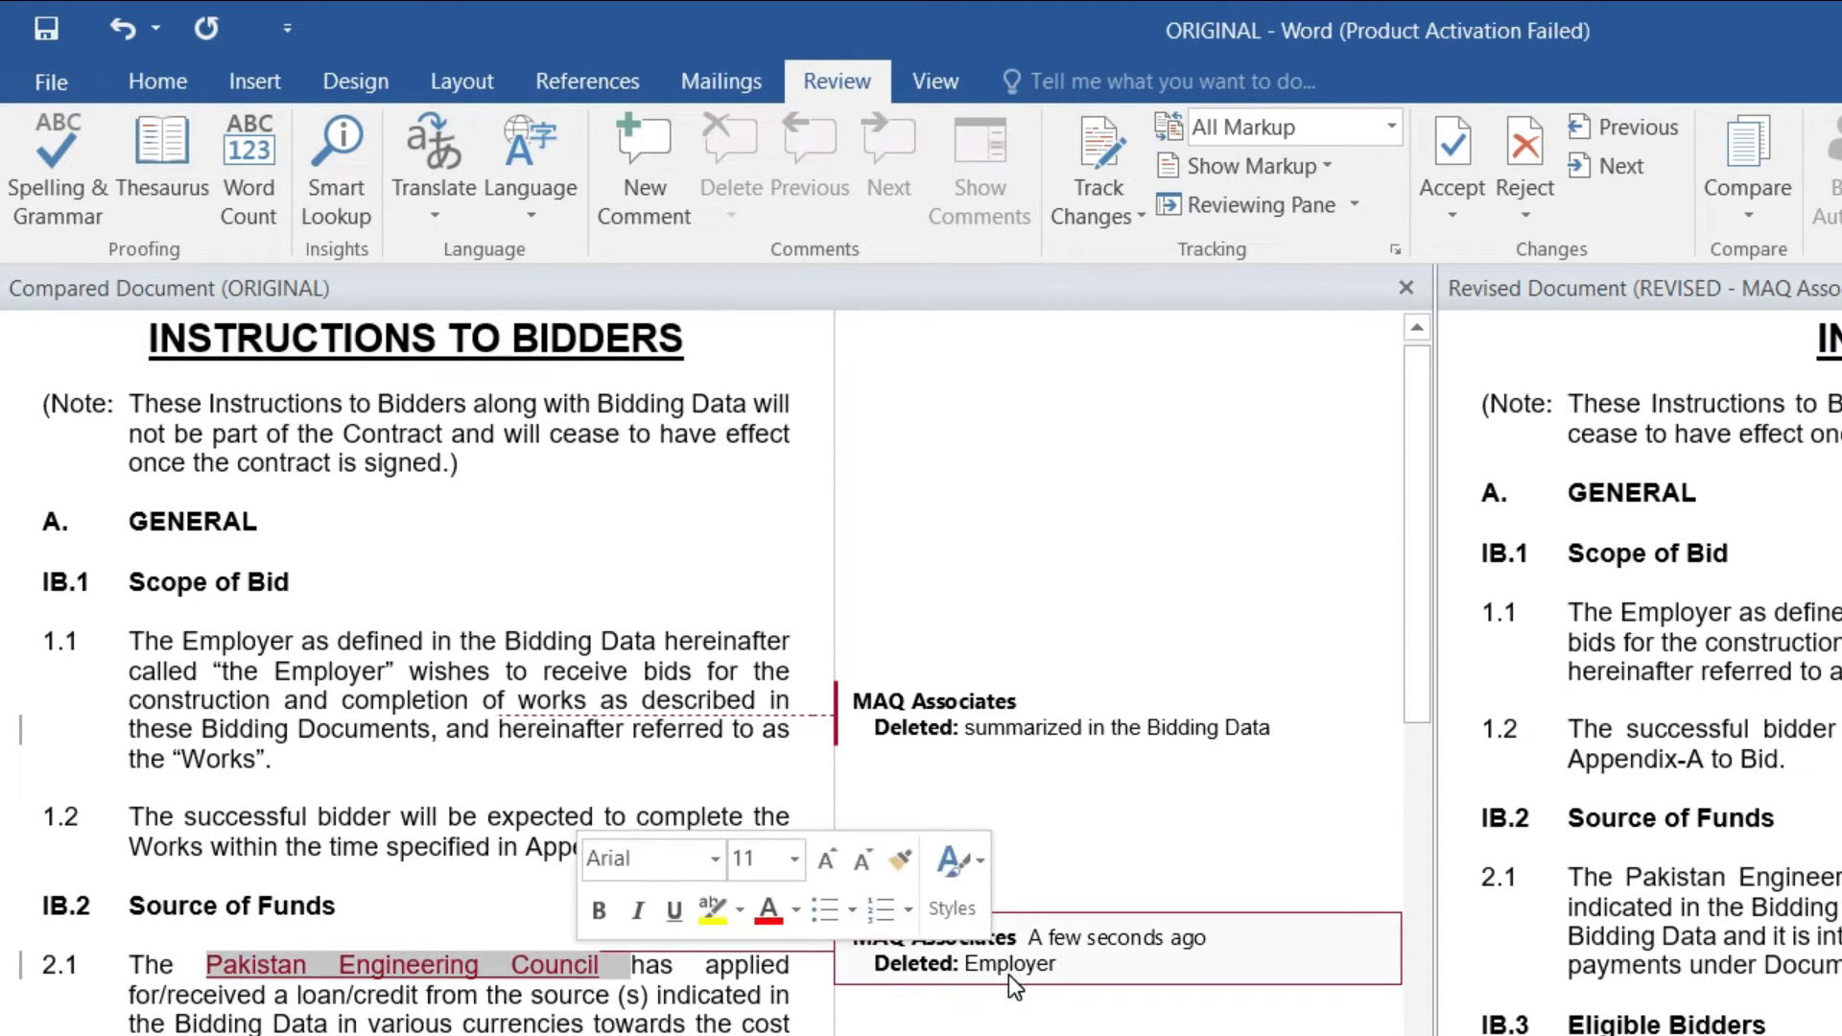
mouse_move(1012, 970)
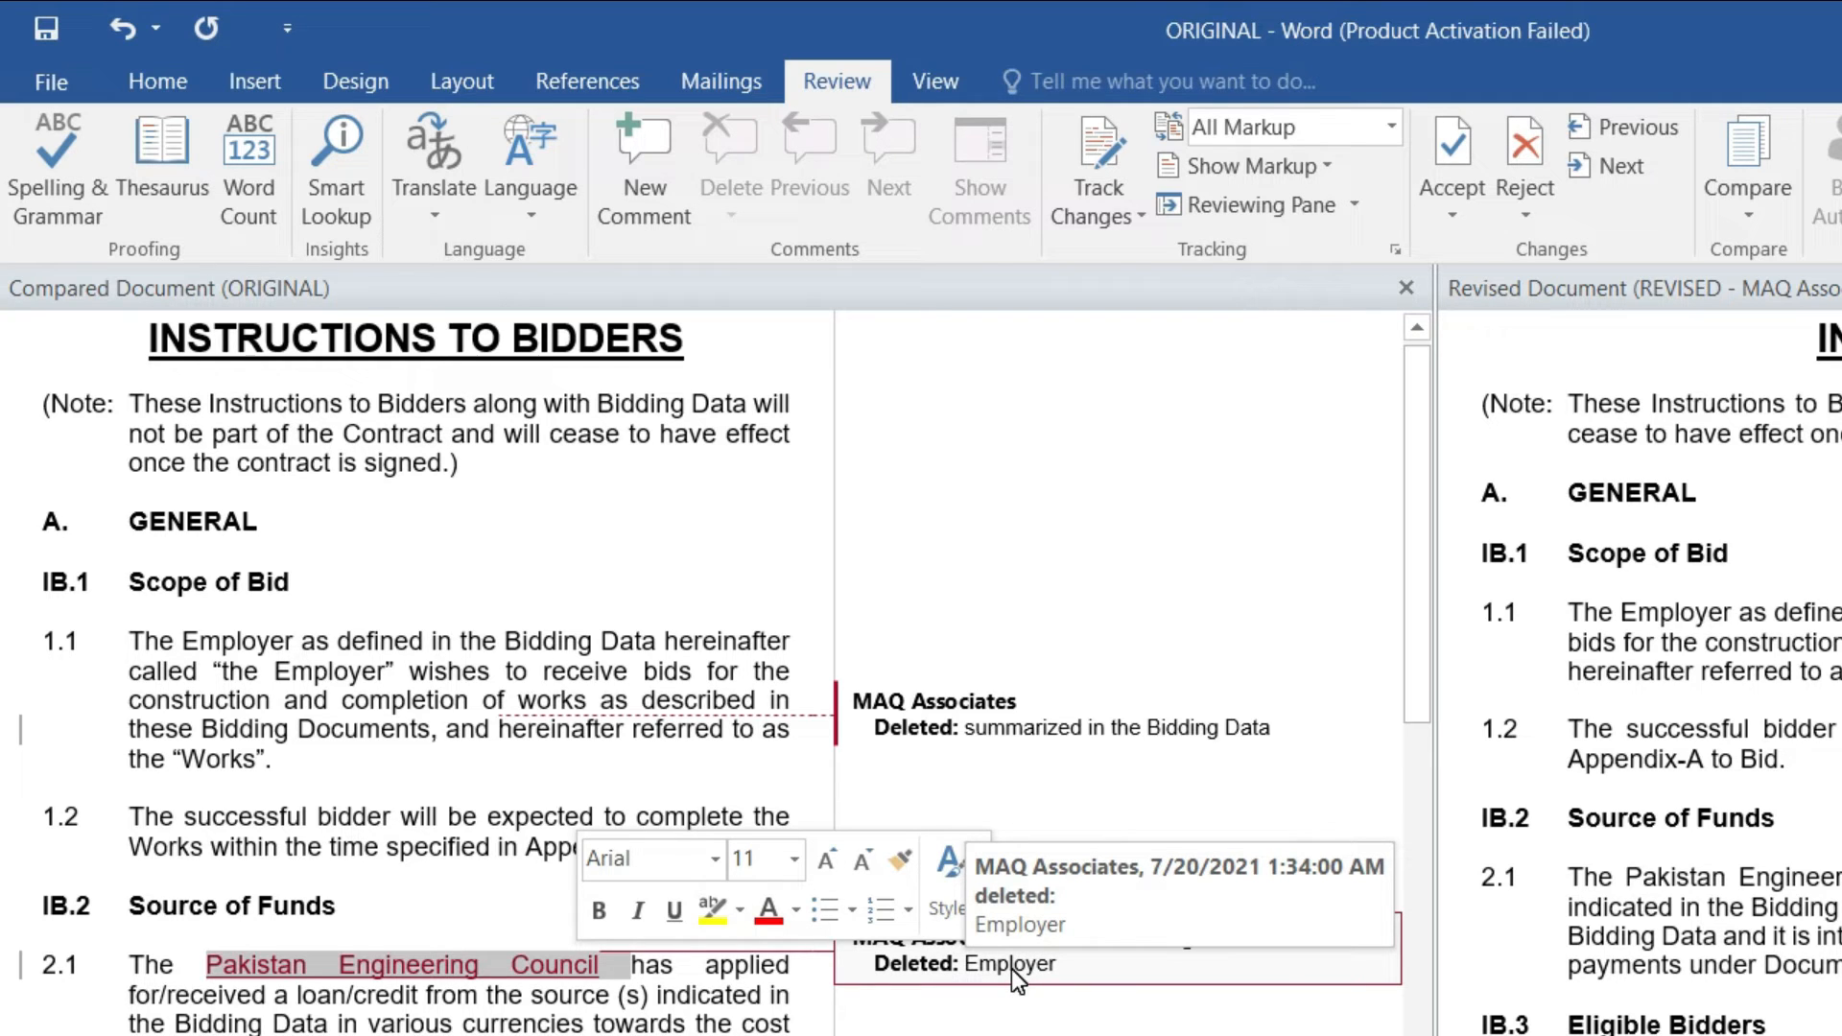
Step: Scroll through the balloons to read the long deletion, then open the Revisions pane listing all changes
left_click(489, 703)
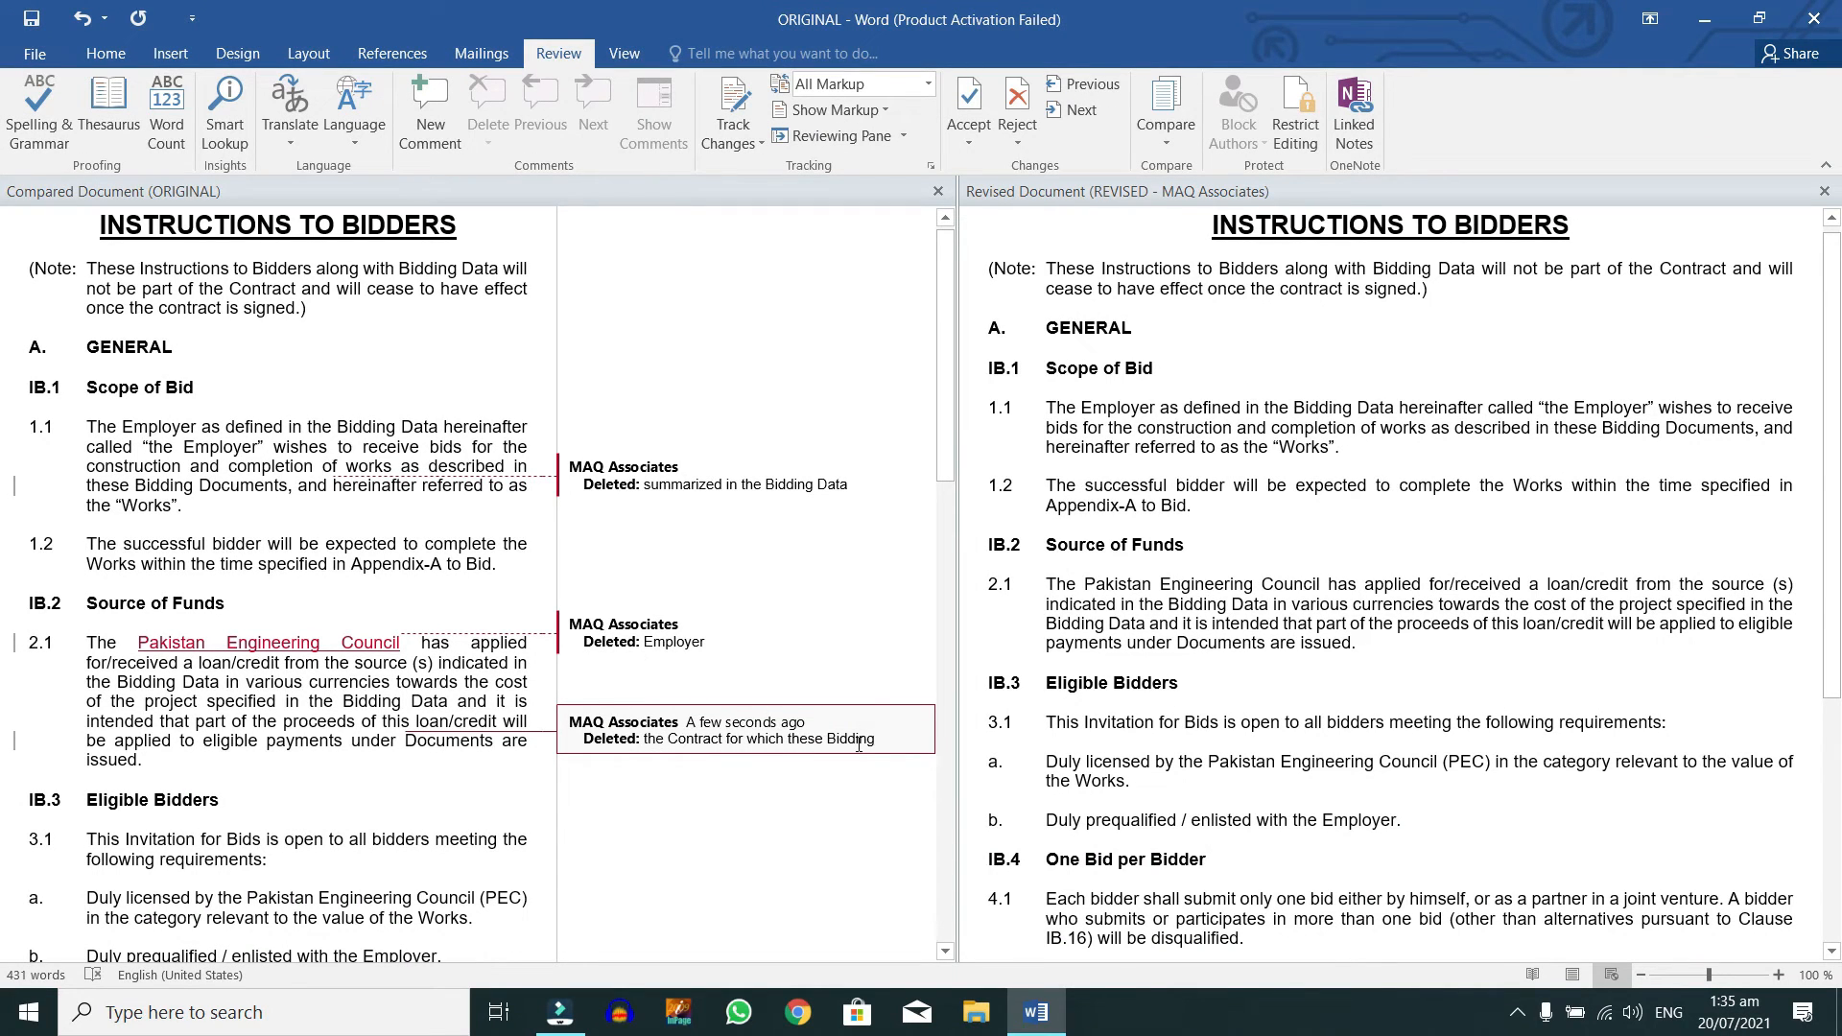
scroll(887, 737, "down", 10)
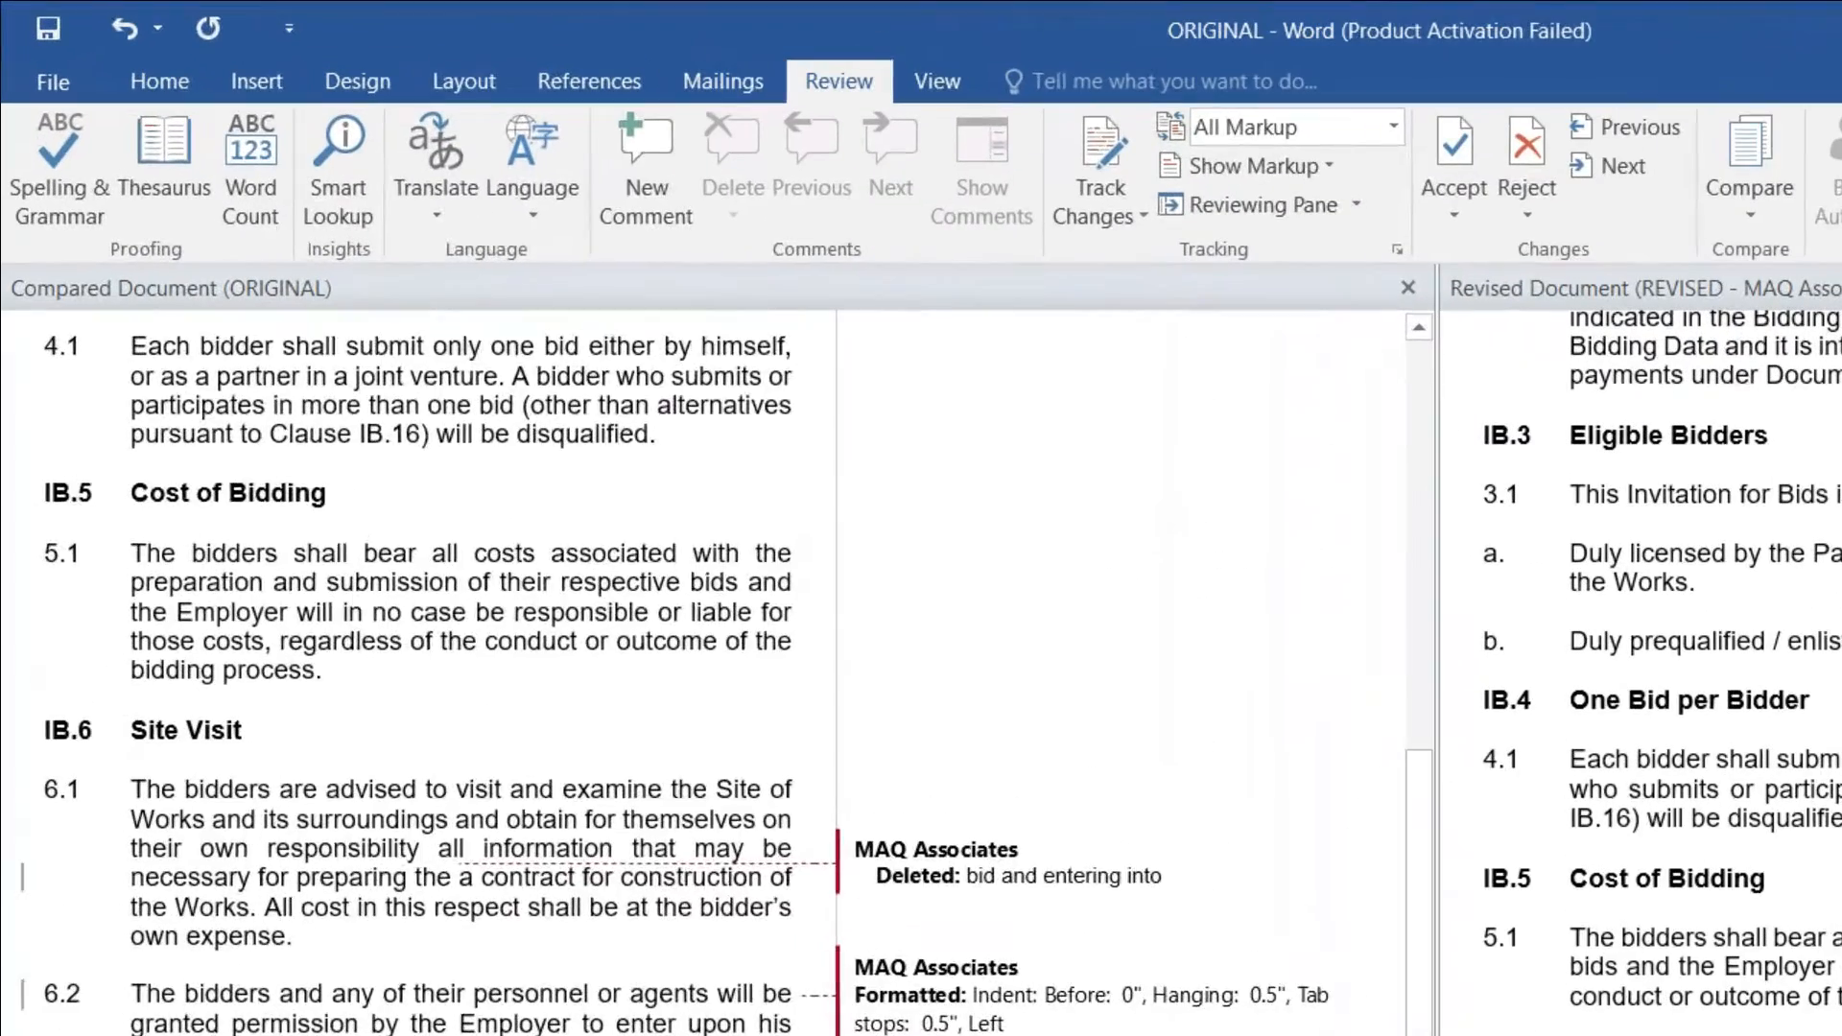
scroll(1056, 898, "down", 1)
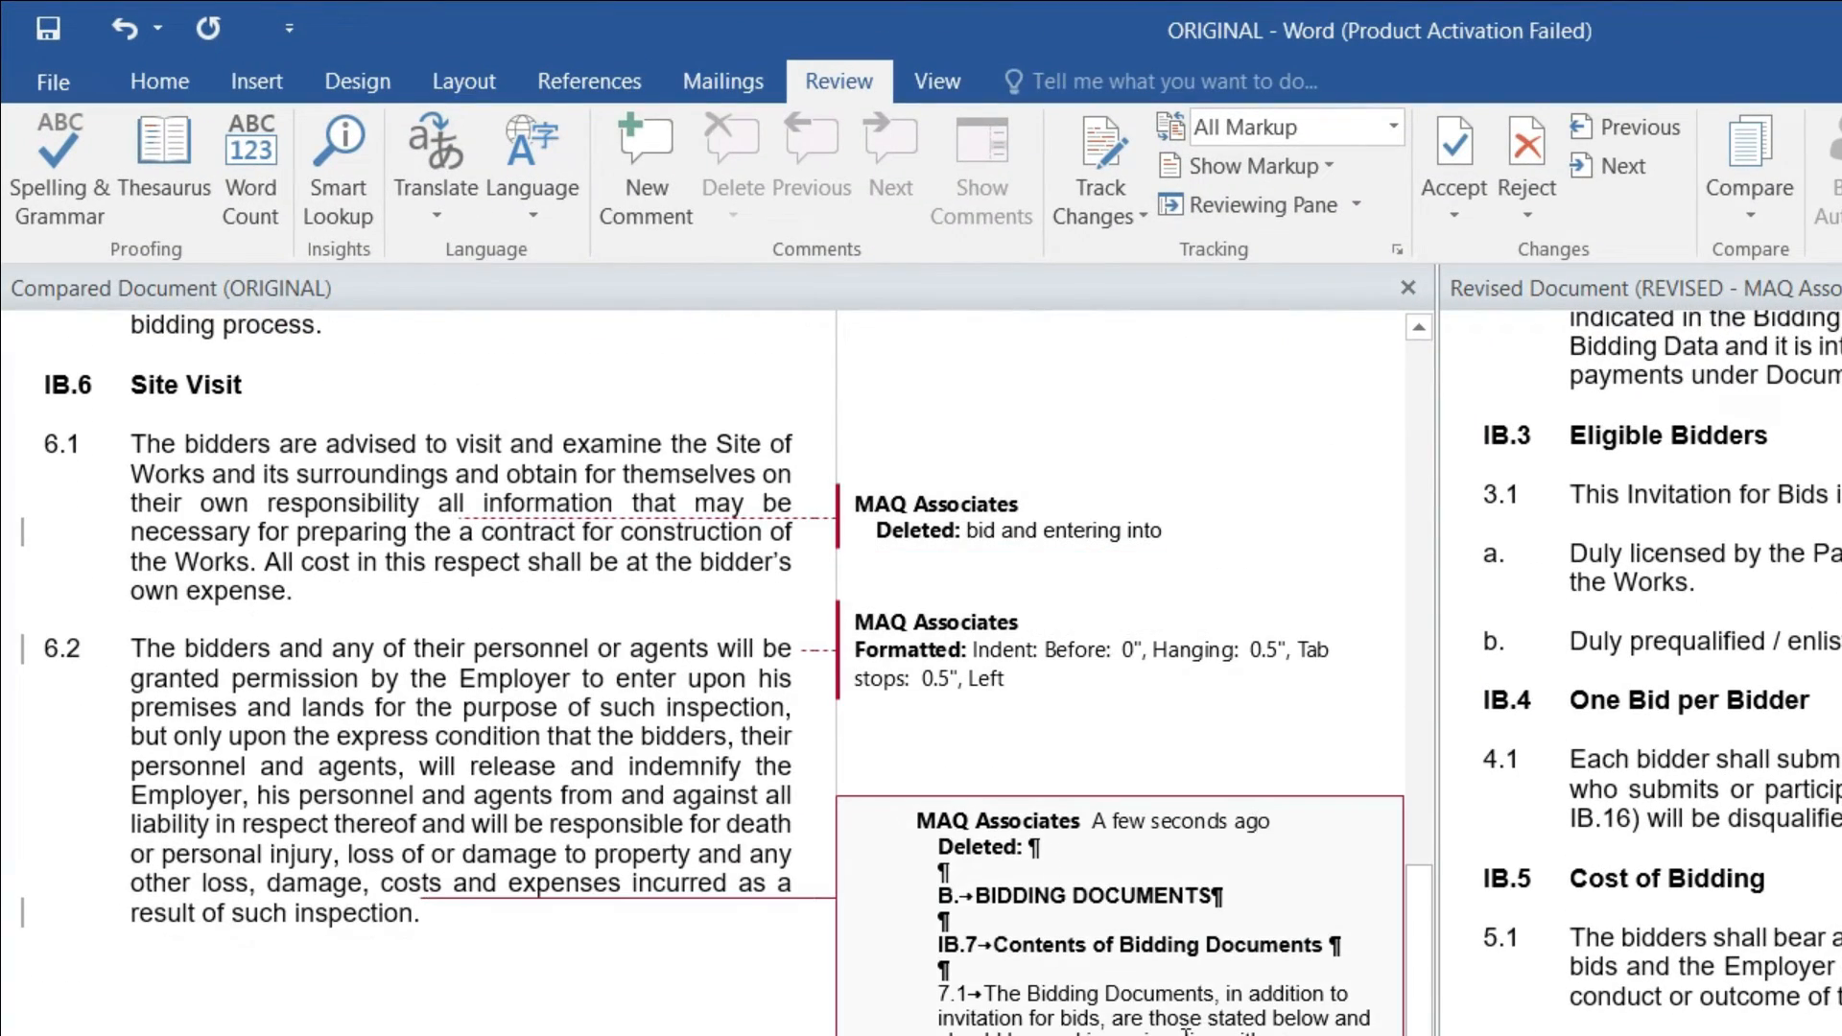
scroll(1188, 1025, "down", 5)
scroll(1188, 1025, "down", 1)
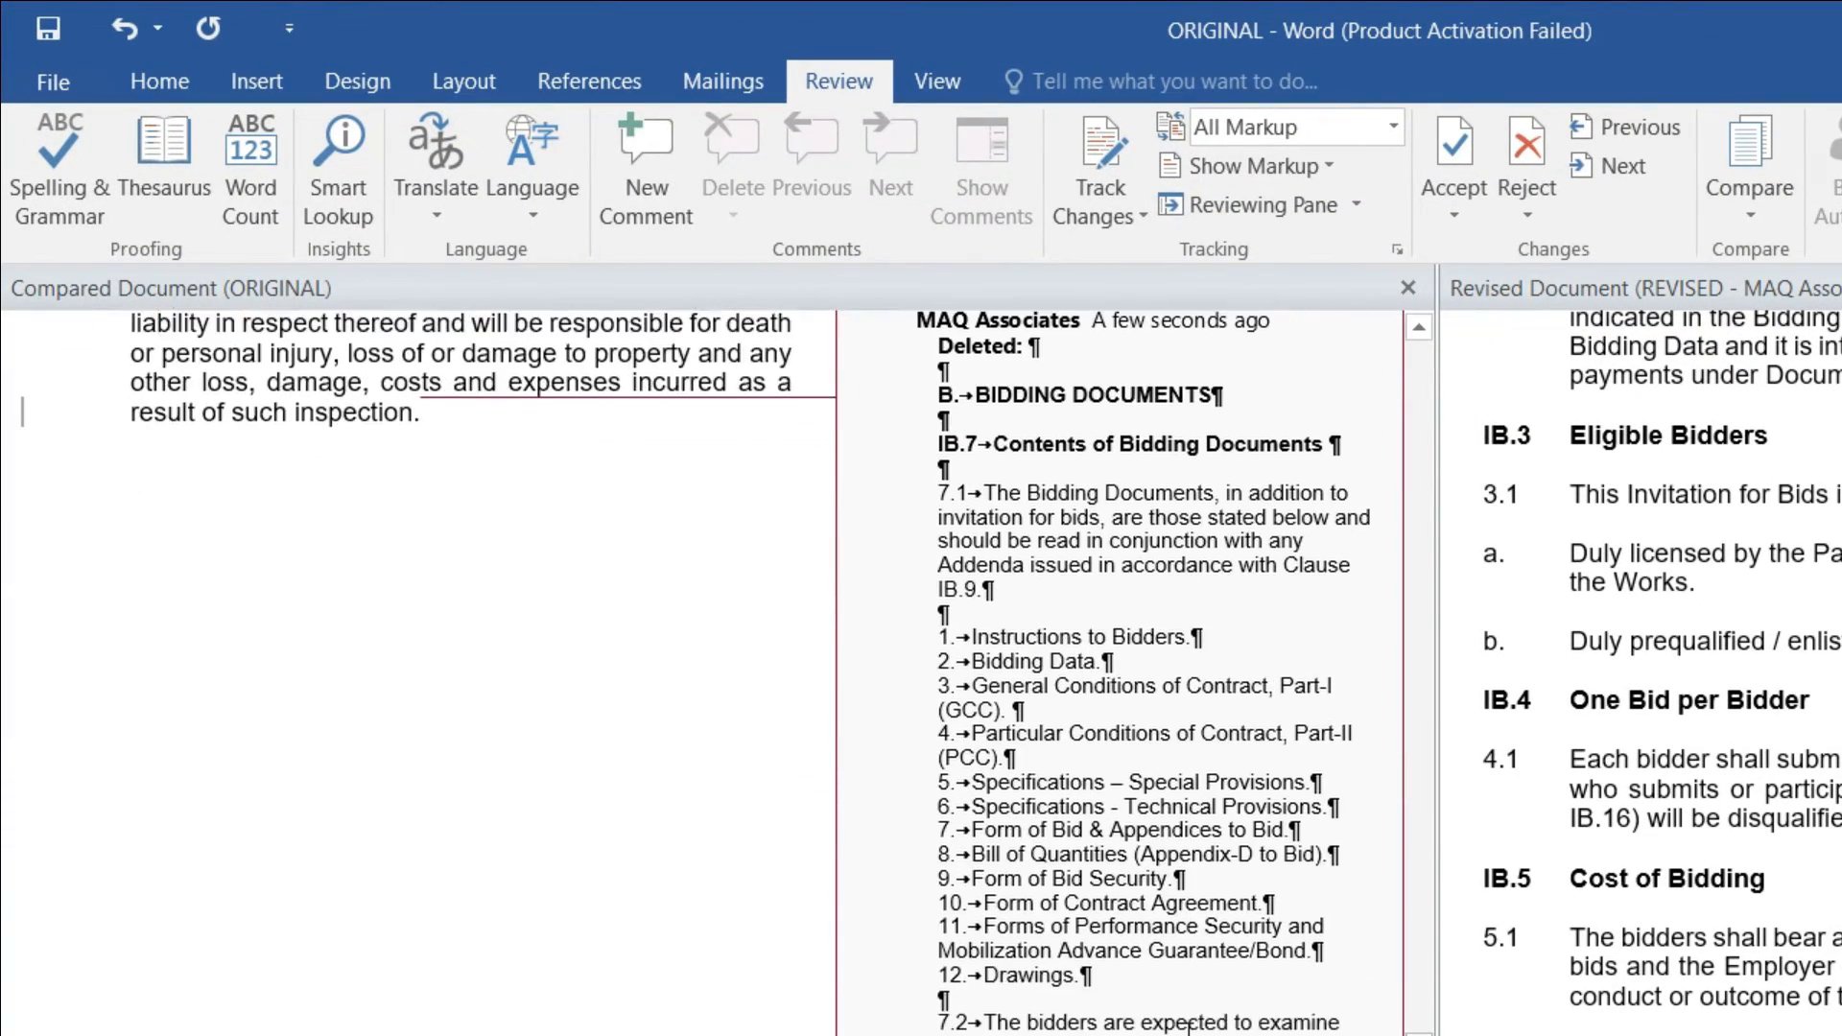
scroll(1188, 1024, "up", 15)
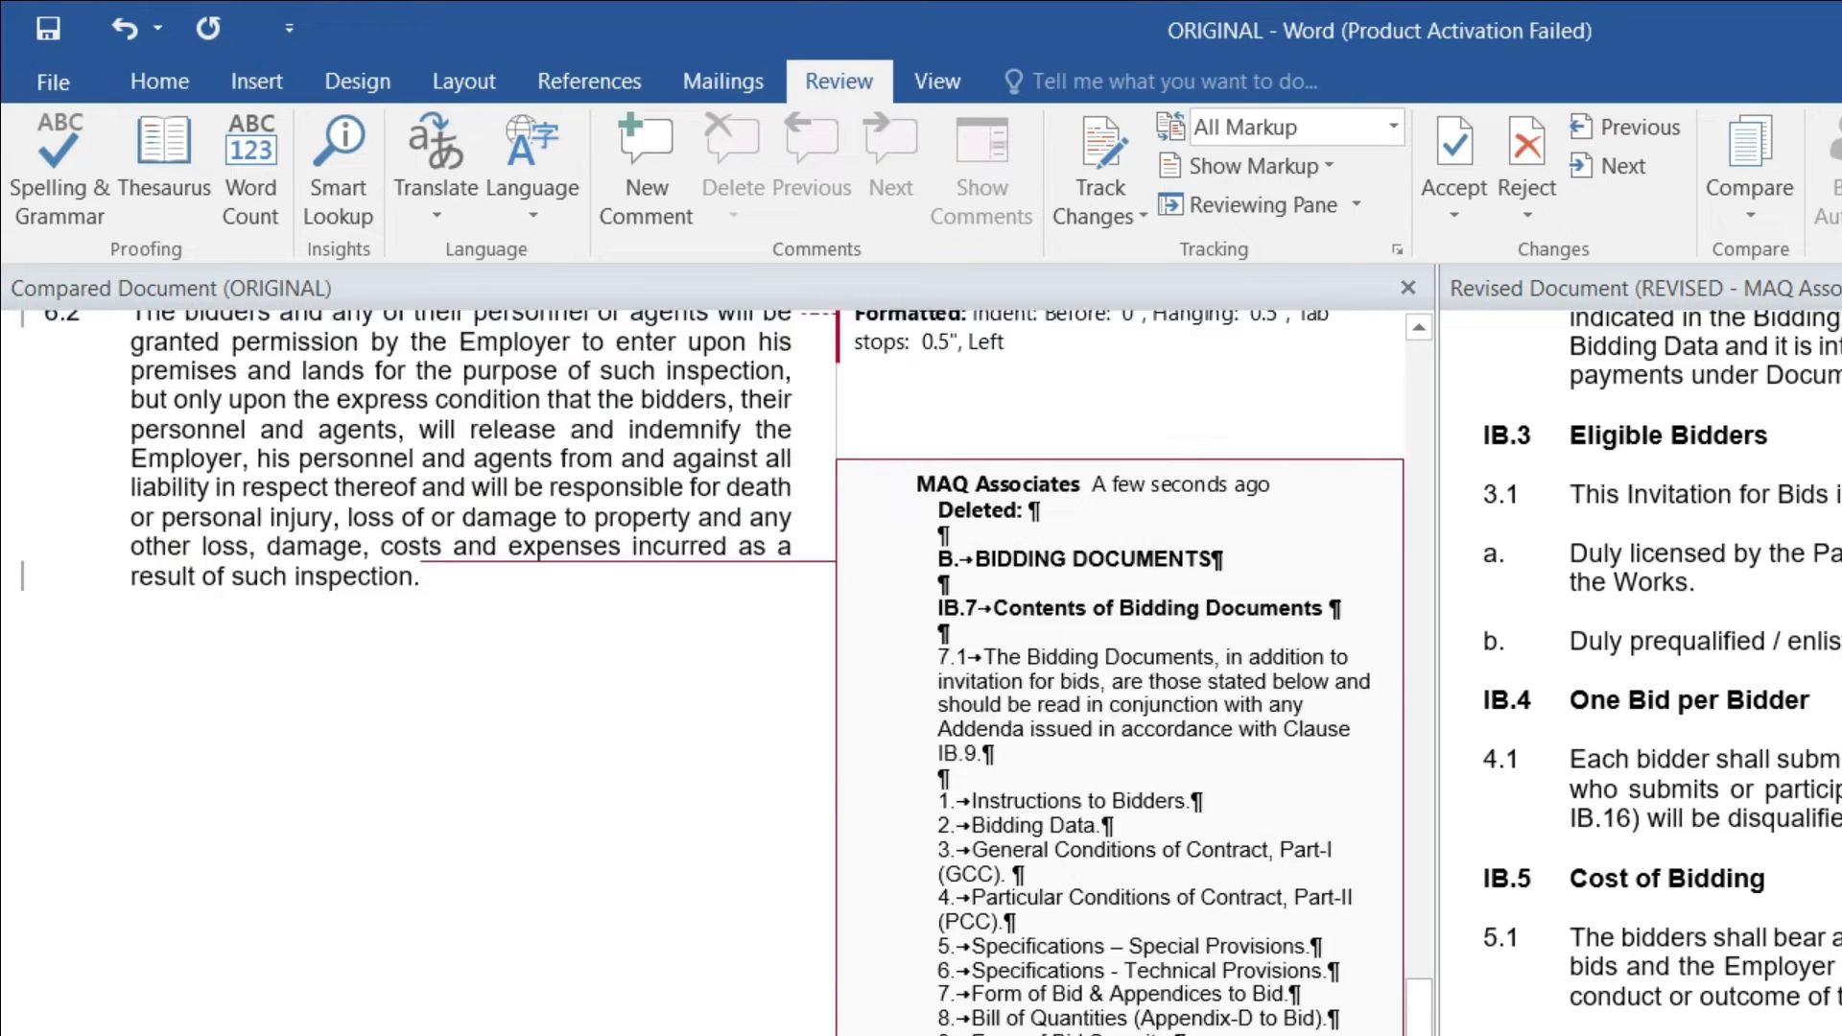
scroll(1187, 1024, "down", 15)
scroll(916, 677, "up", 4)
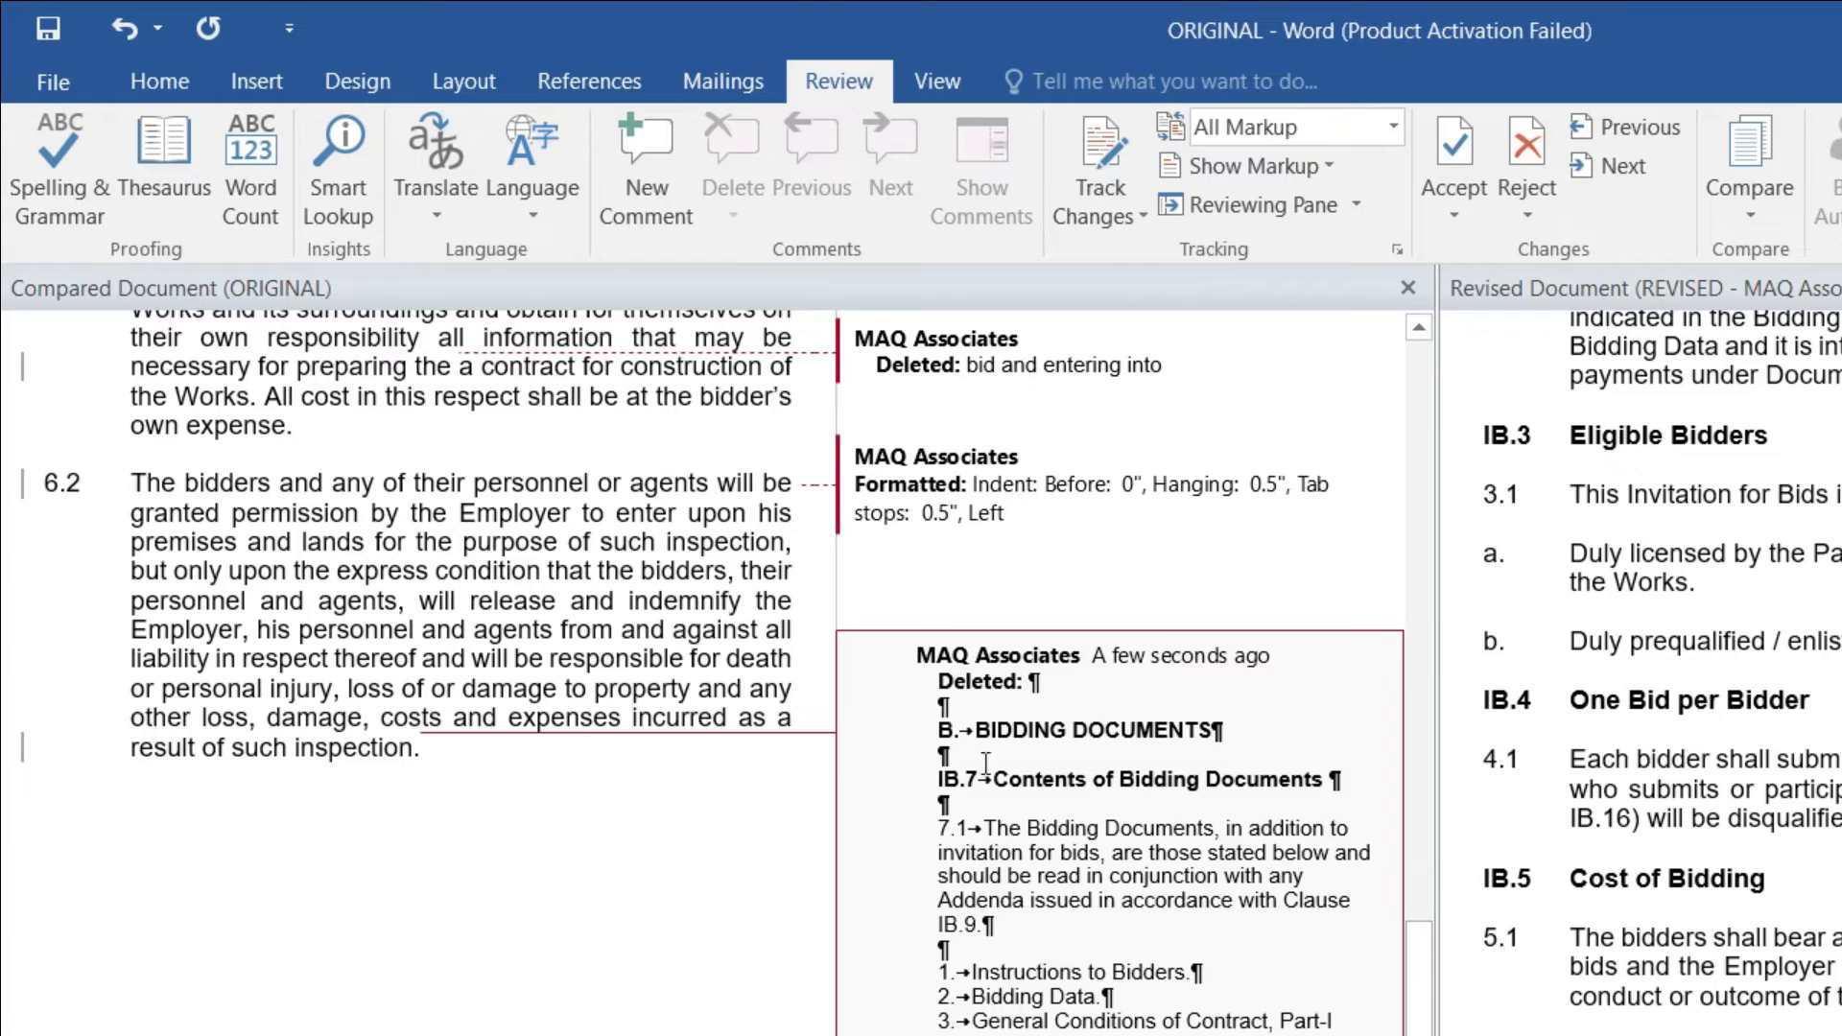
mouse_move(1115, 741)
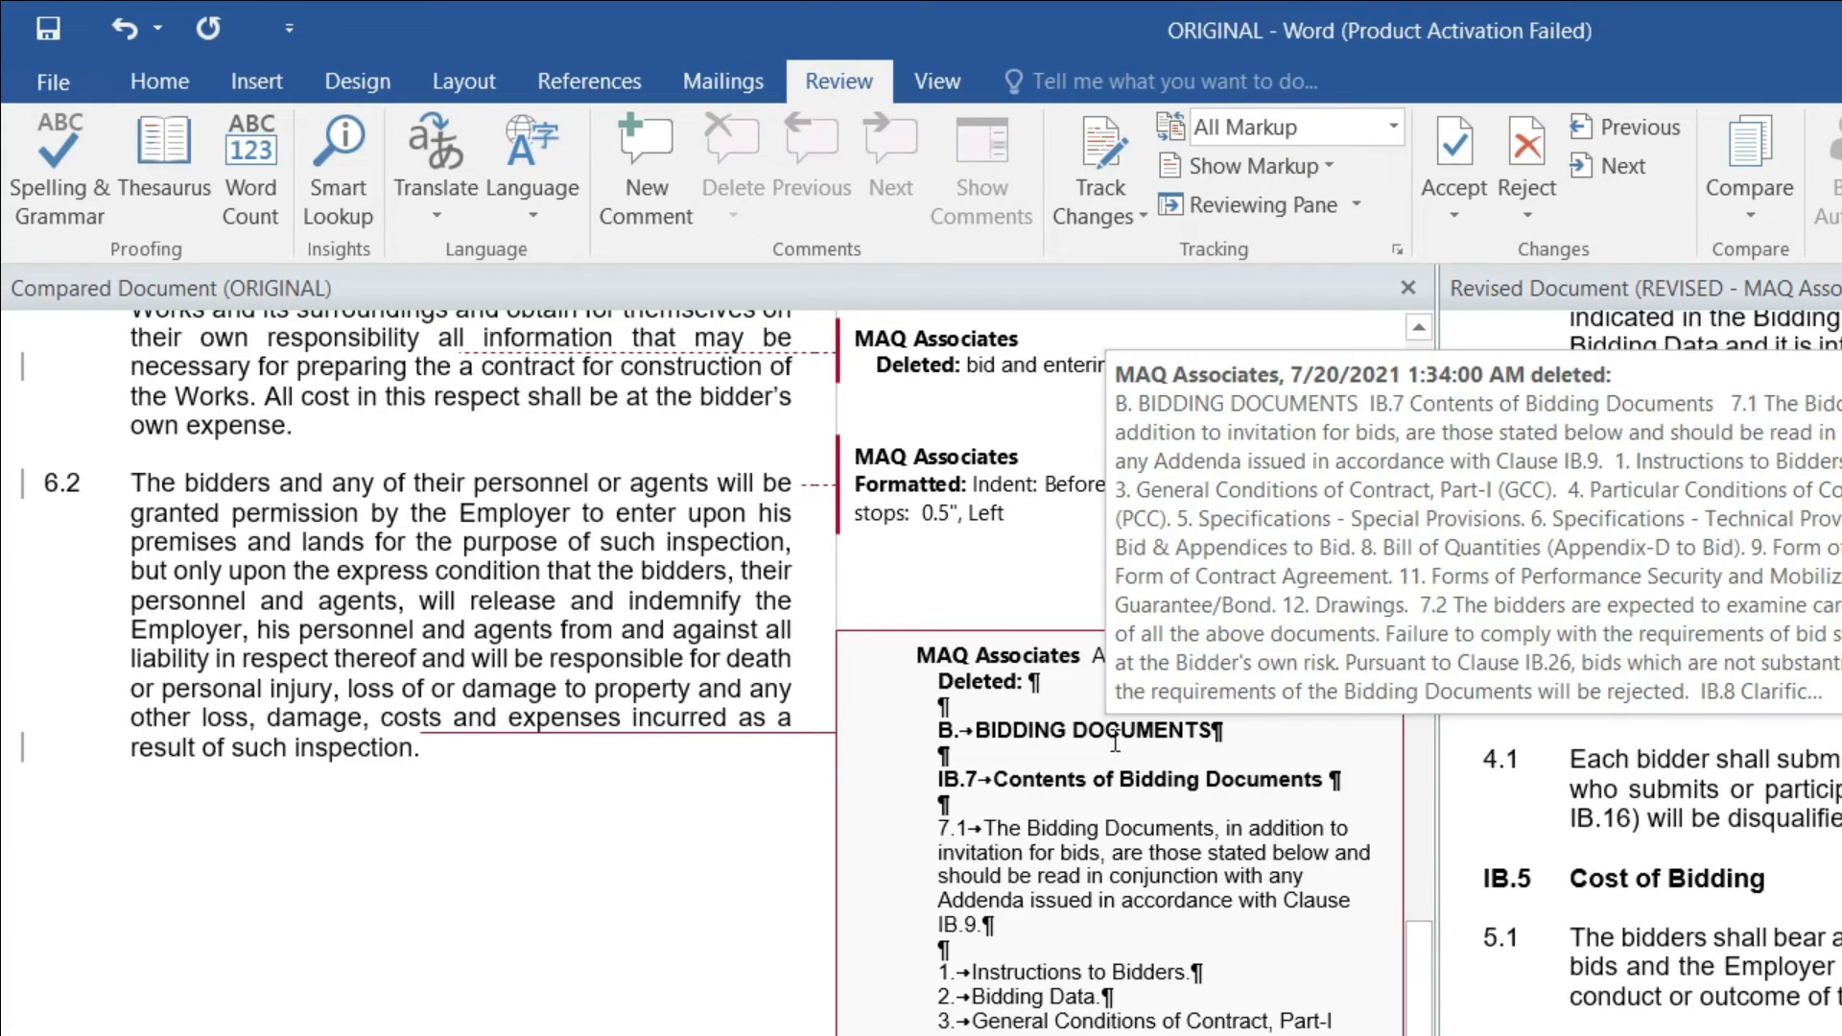
scroll(1034, 849, "down", 4)
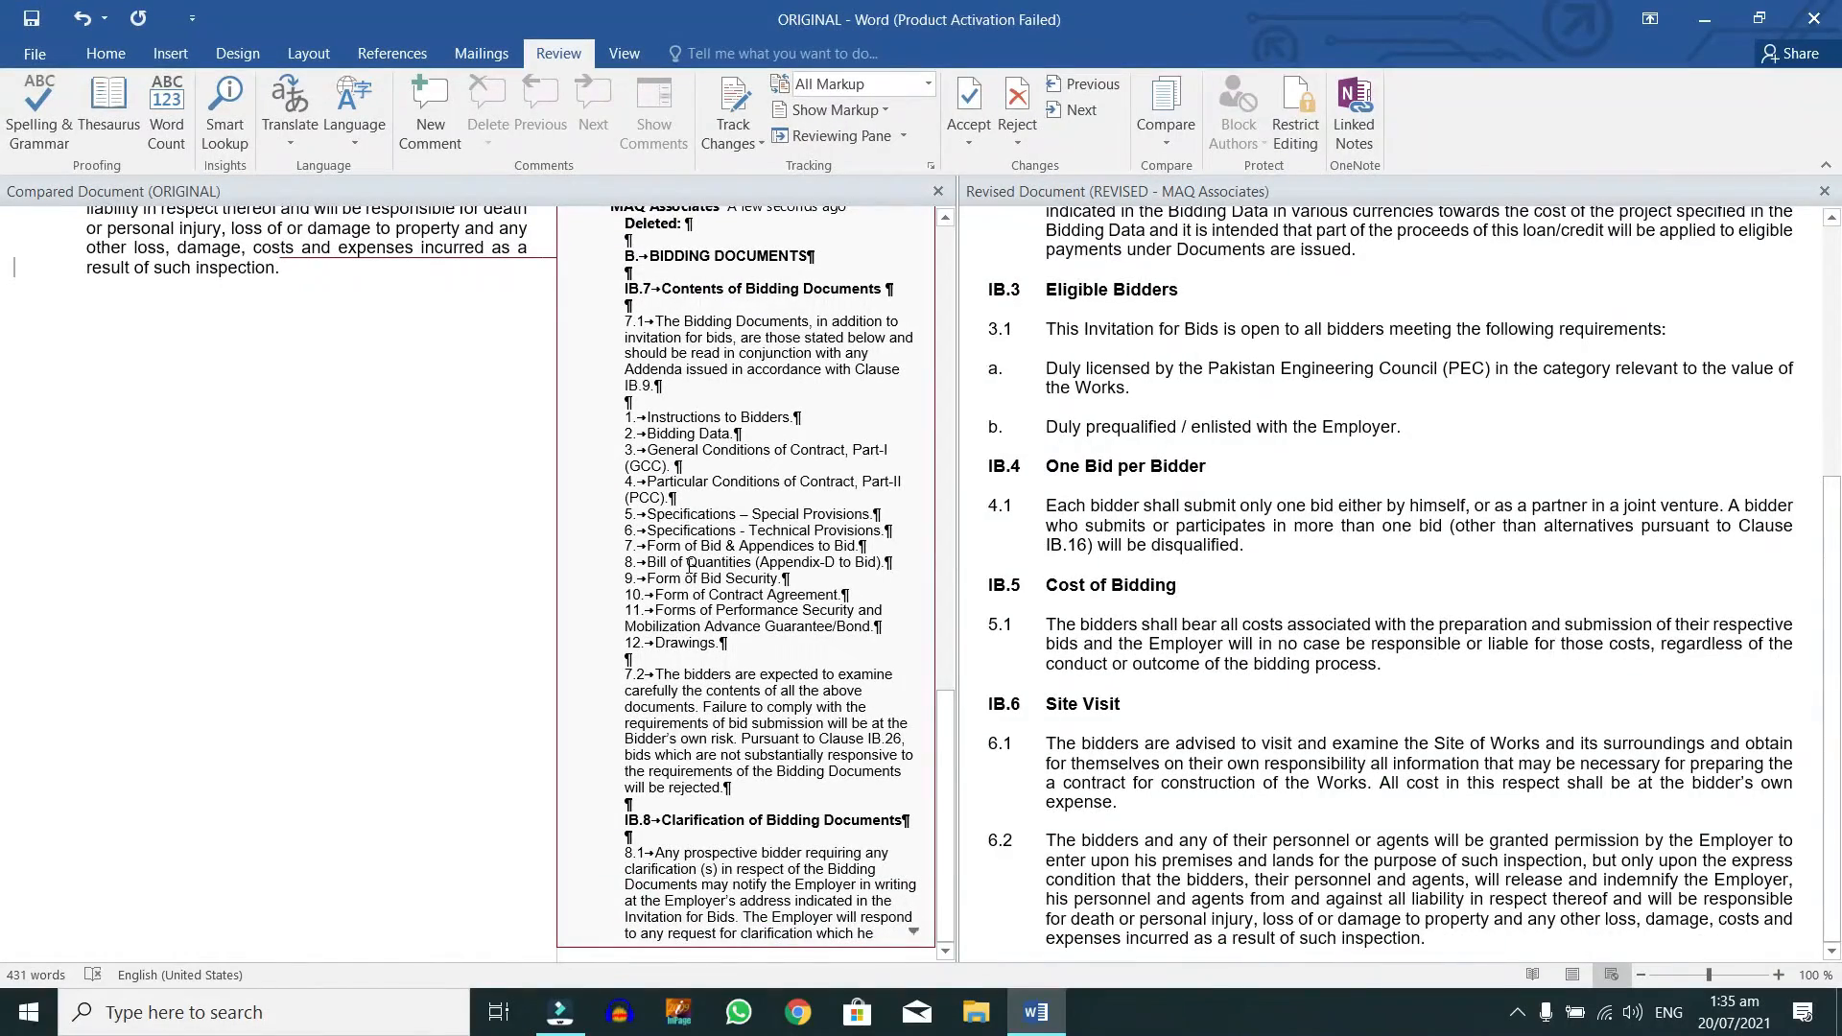
left_click(697, 823)
scroll(802, 467, "up", 3)
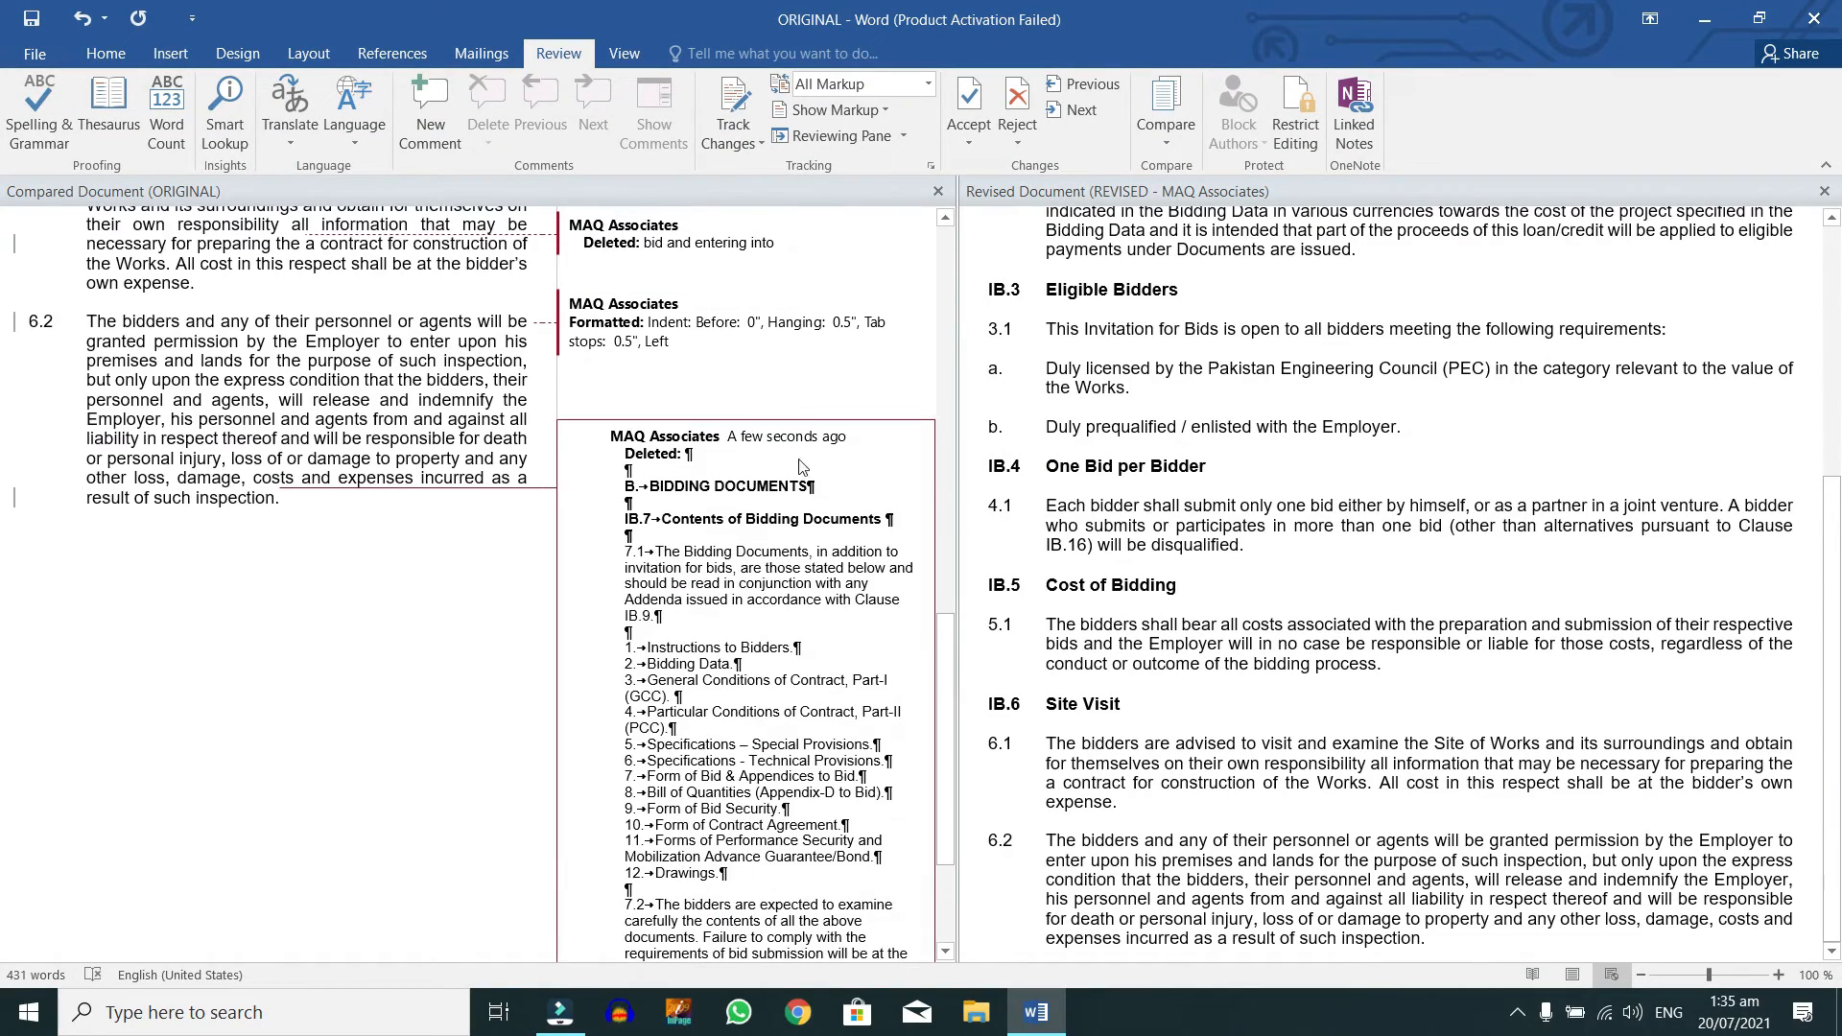
double_click(798, 440)
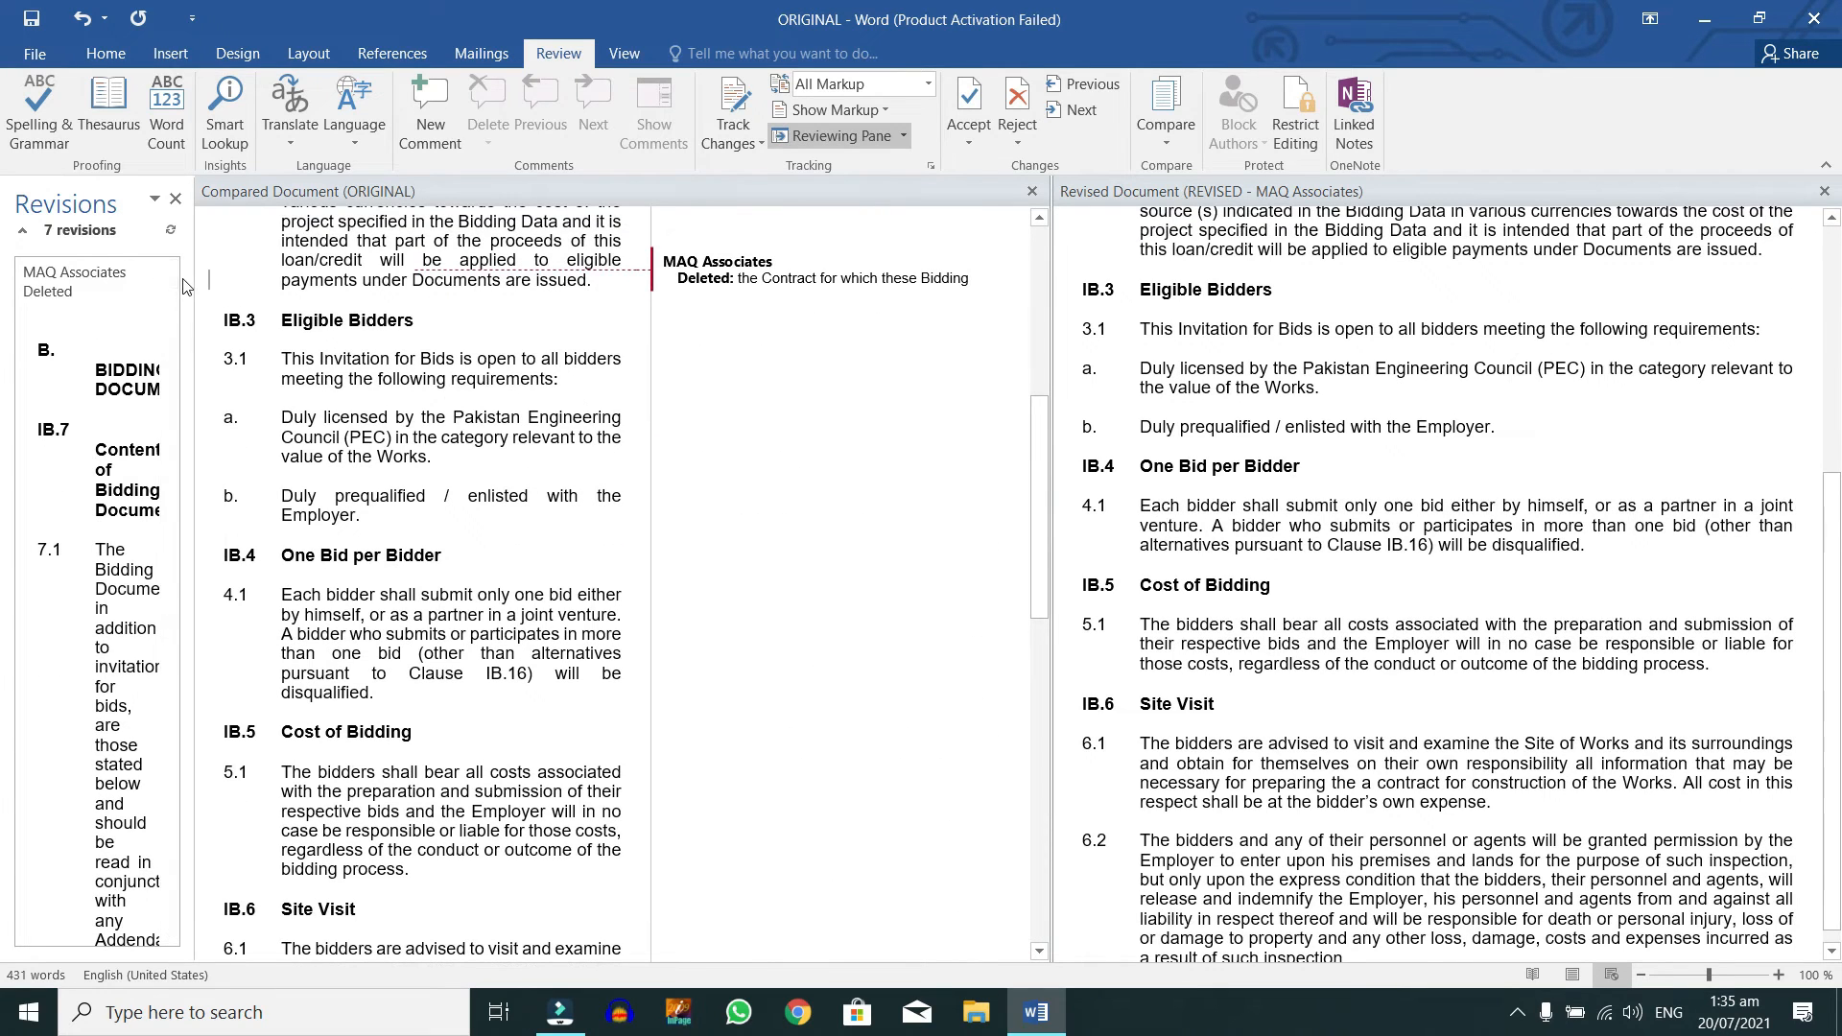
Step: Jump to a listed revision, turn on Track Changes with Ctrl+Shift+E, and switch to Simple Markup
left_click(154, 292)
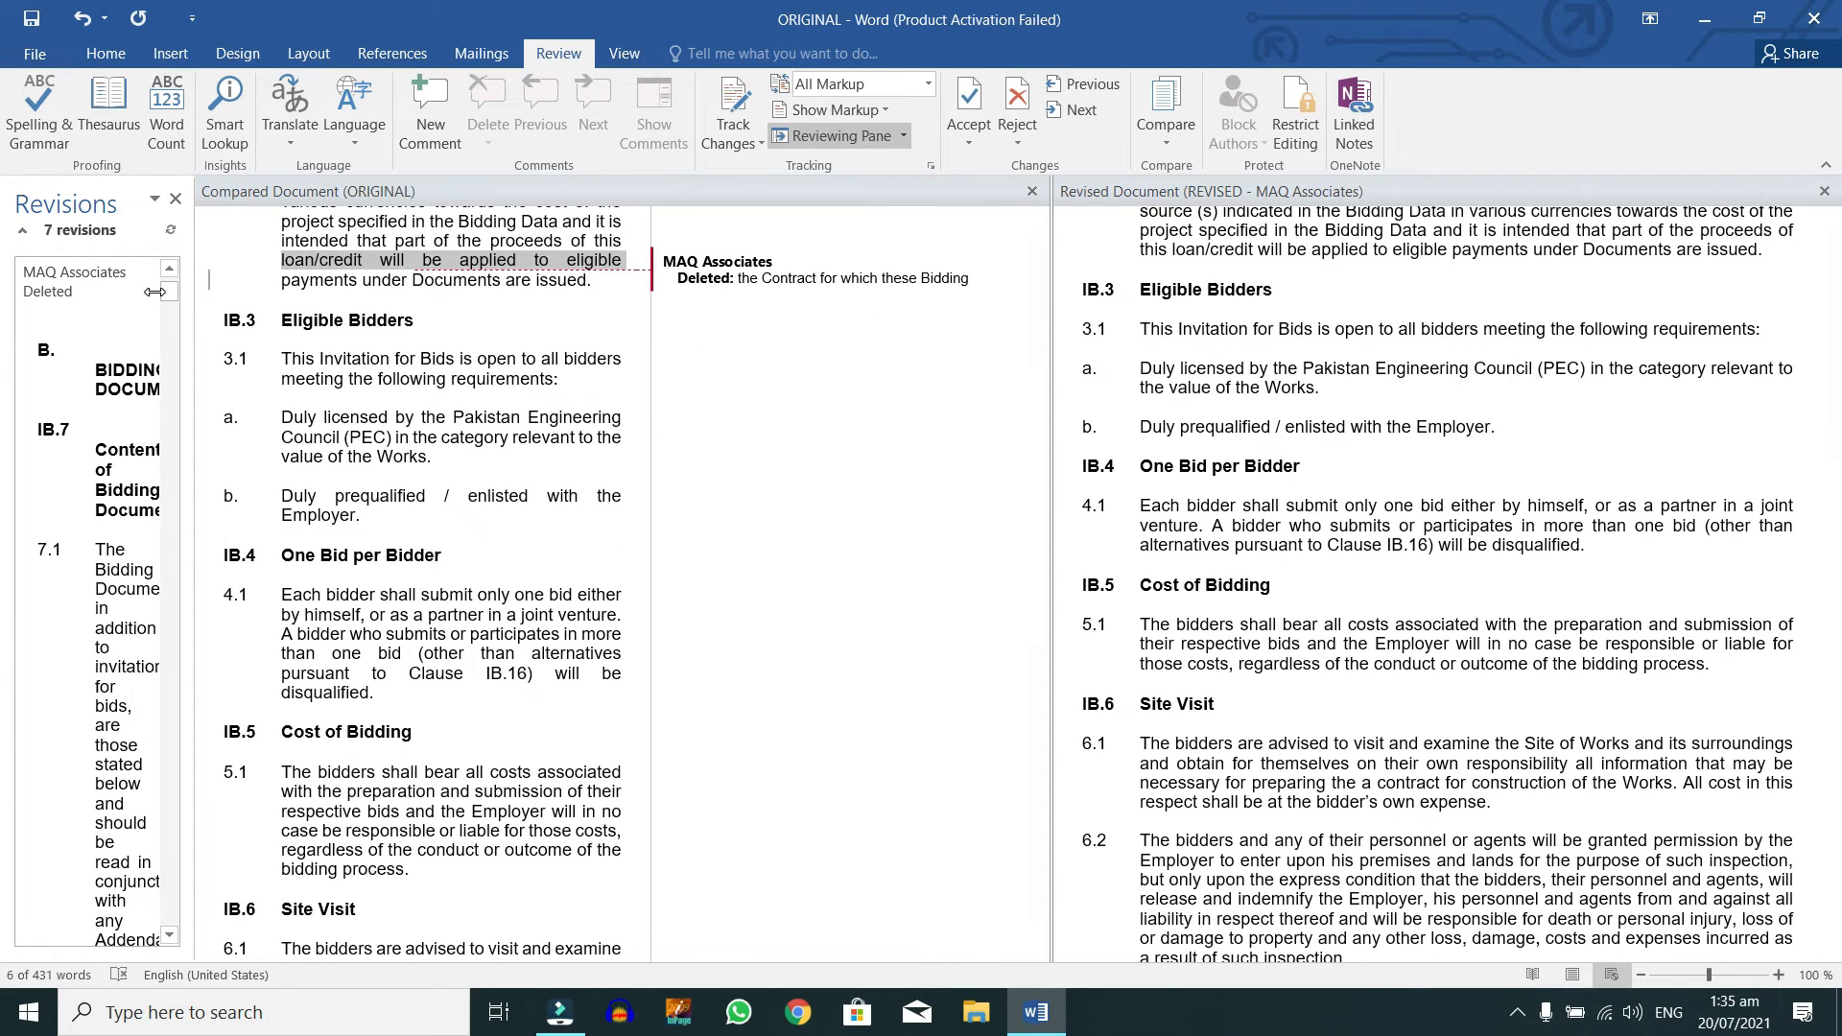
left_click_drag(169, 303, 208, 278)
scroll(891, 465, "up", 5)
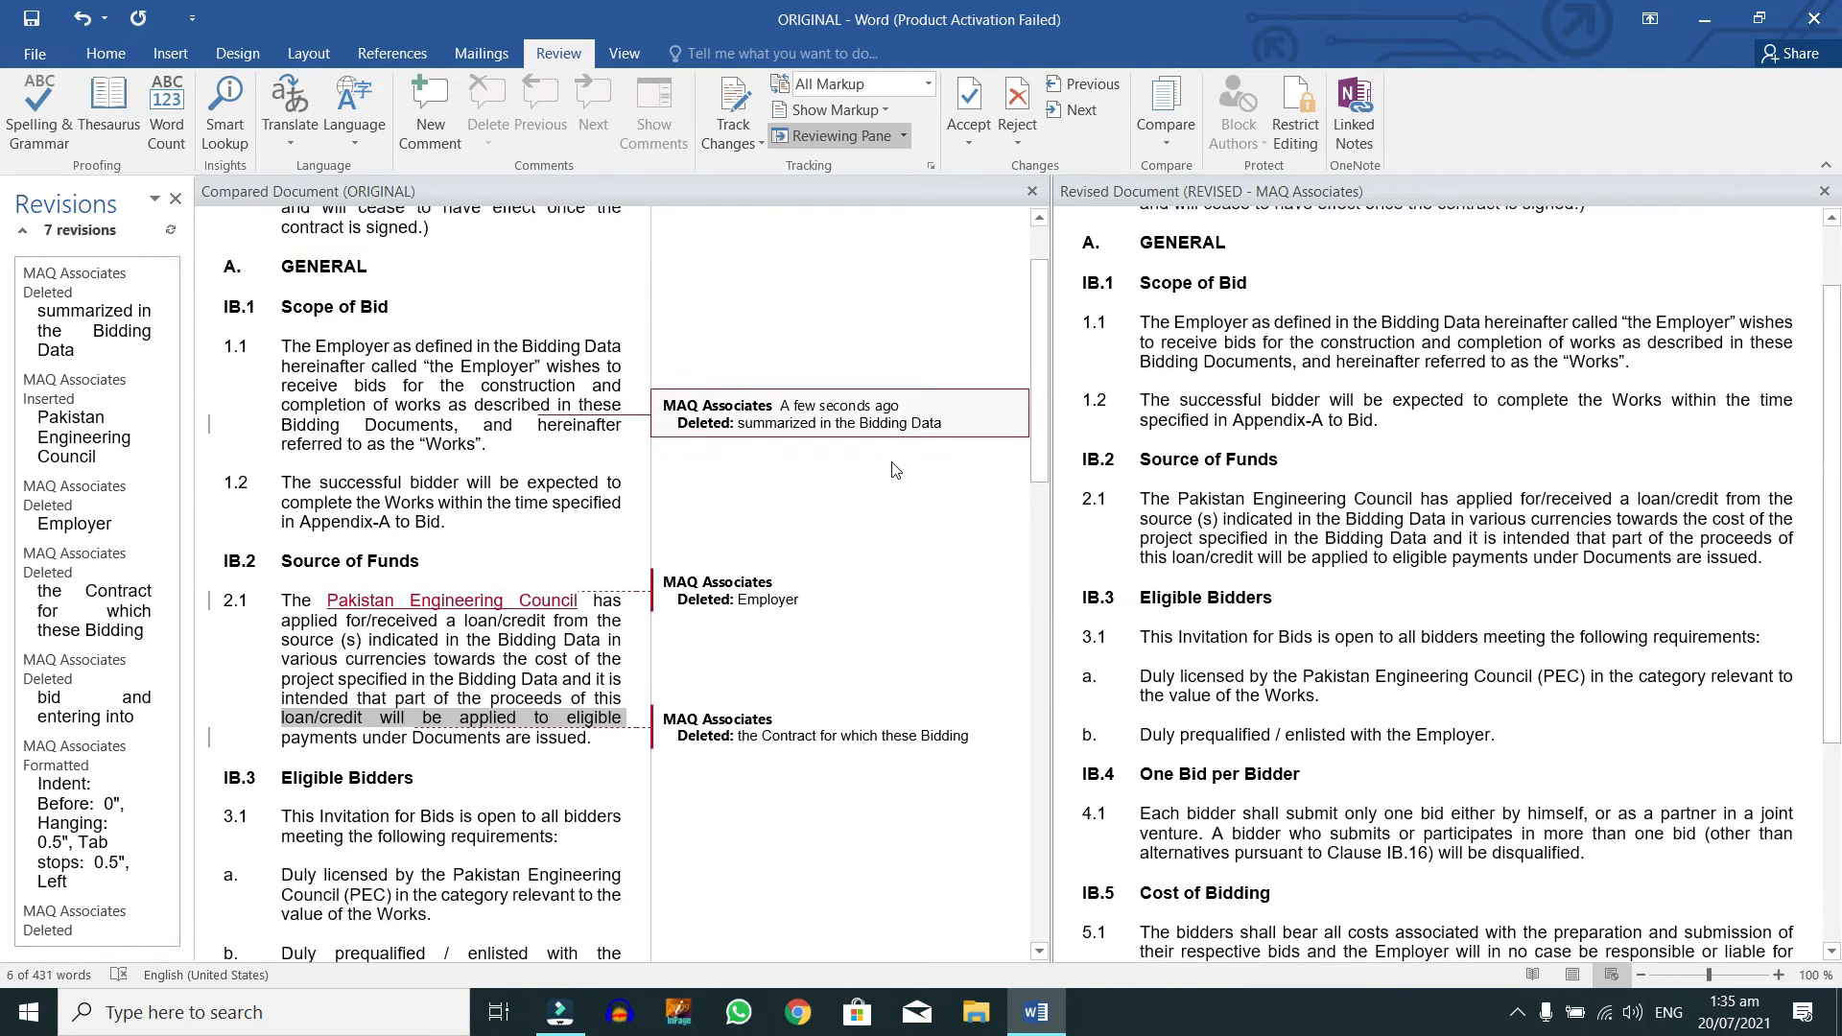
left_click(544, 715)
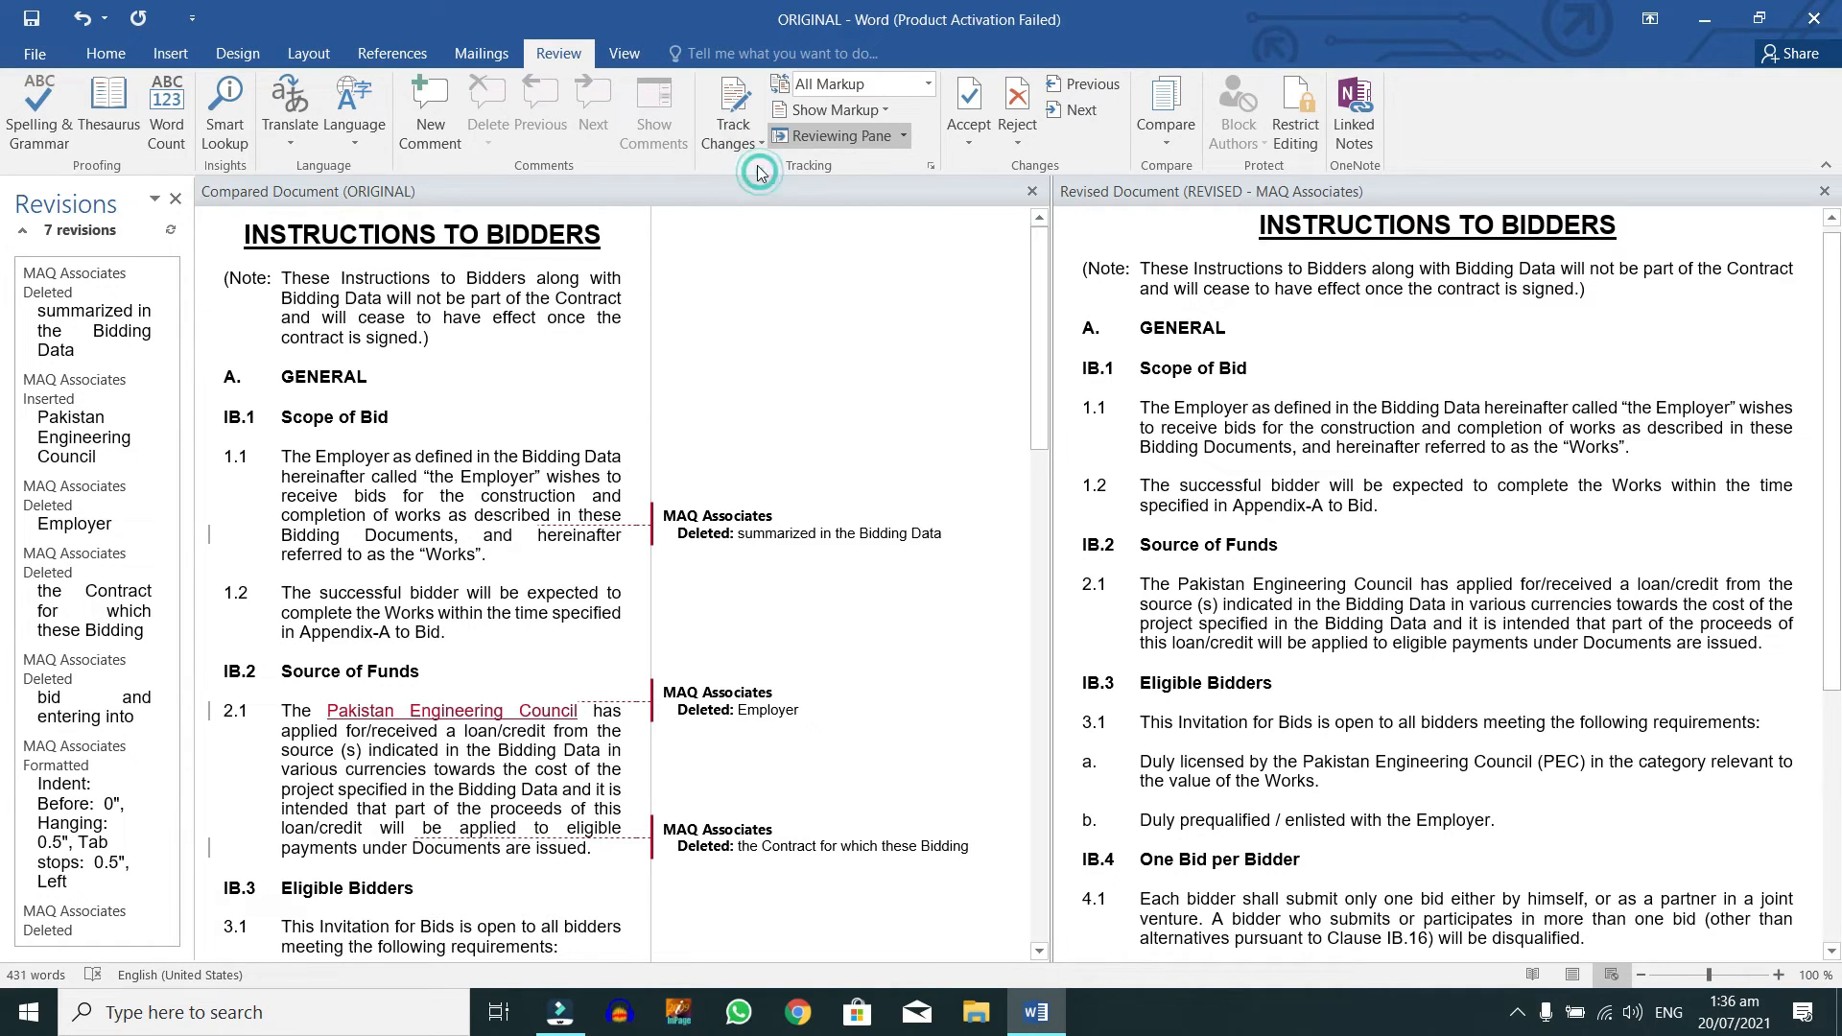
key("ctrl+shift+e")
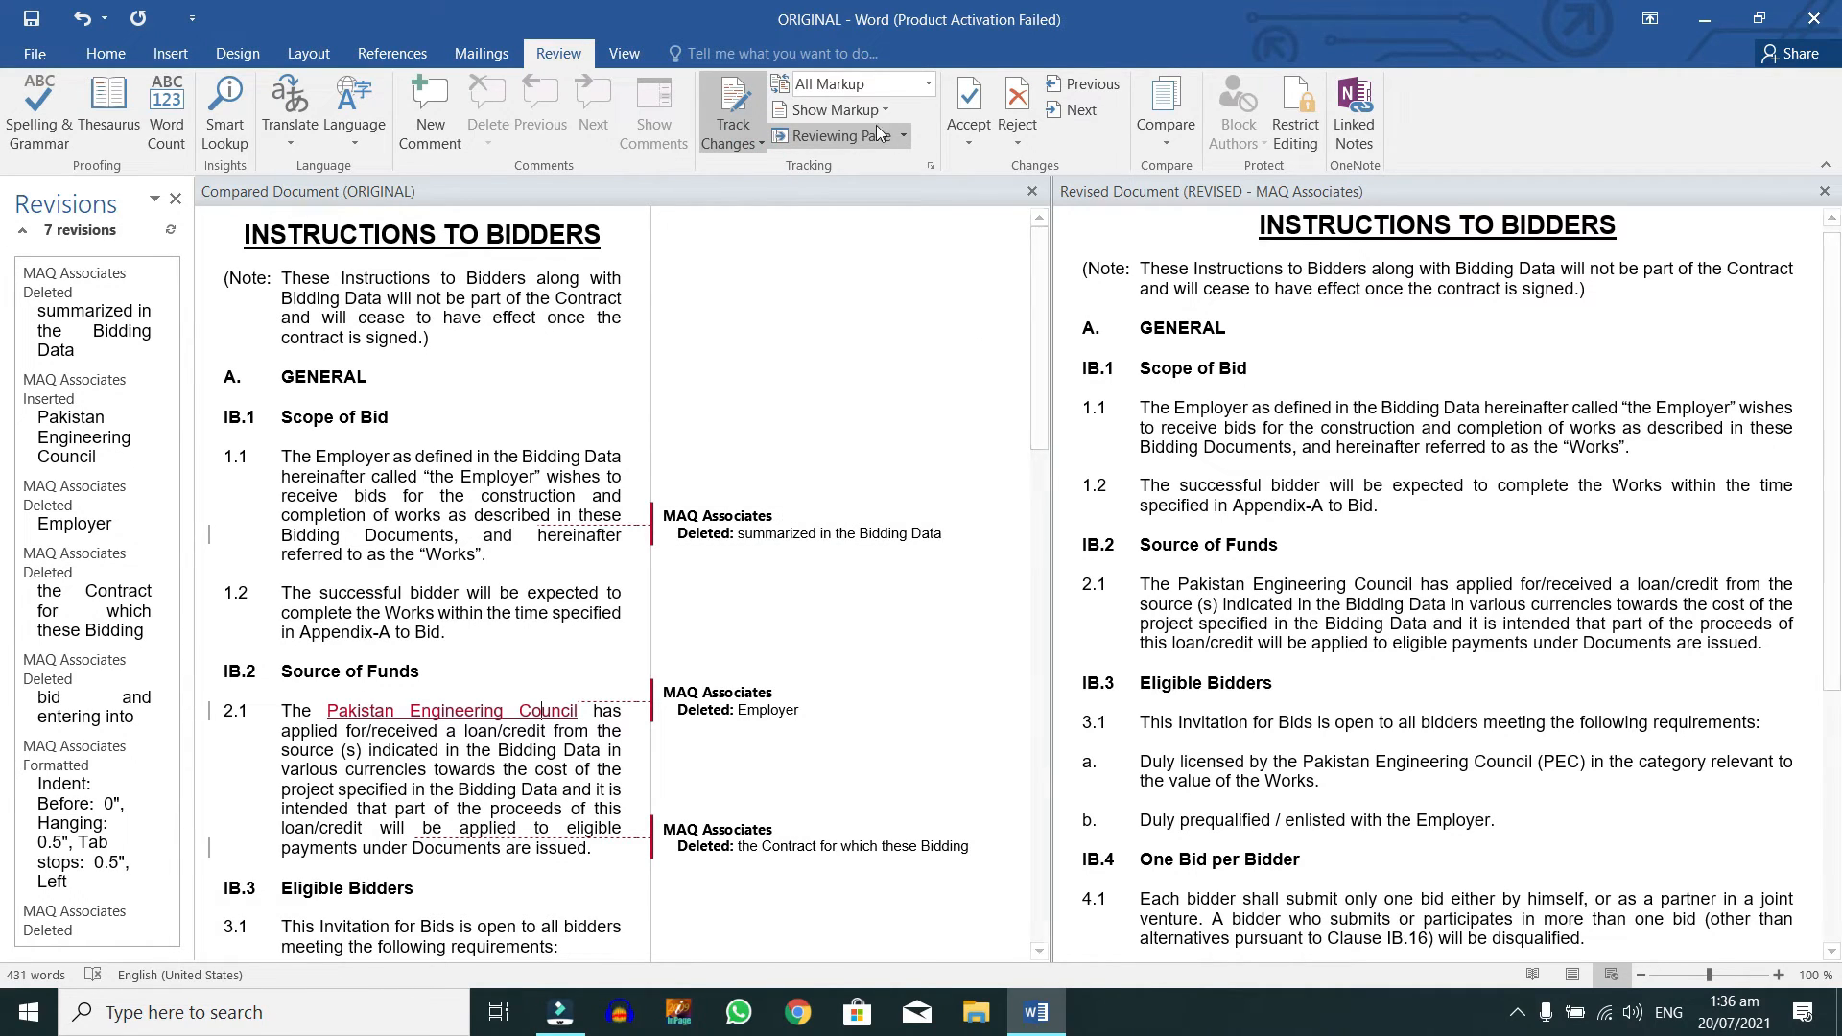
left_click(853, 83)
left_click(835, 107)
Step: Hide Comments, Ink, Insertions and Deletions, and Formatting under Show Markup
left_click(848, 108)
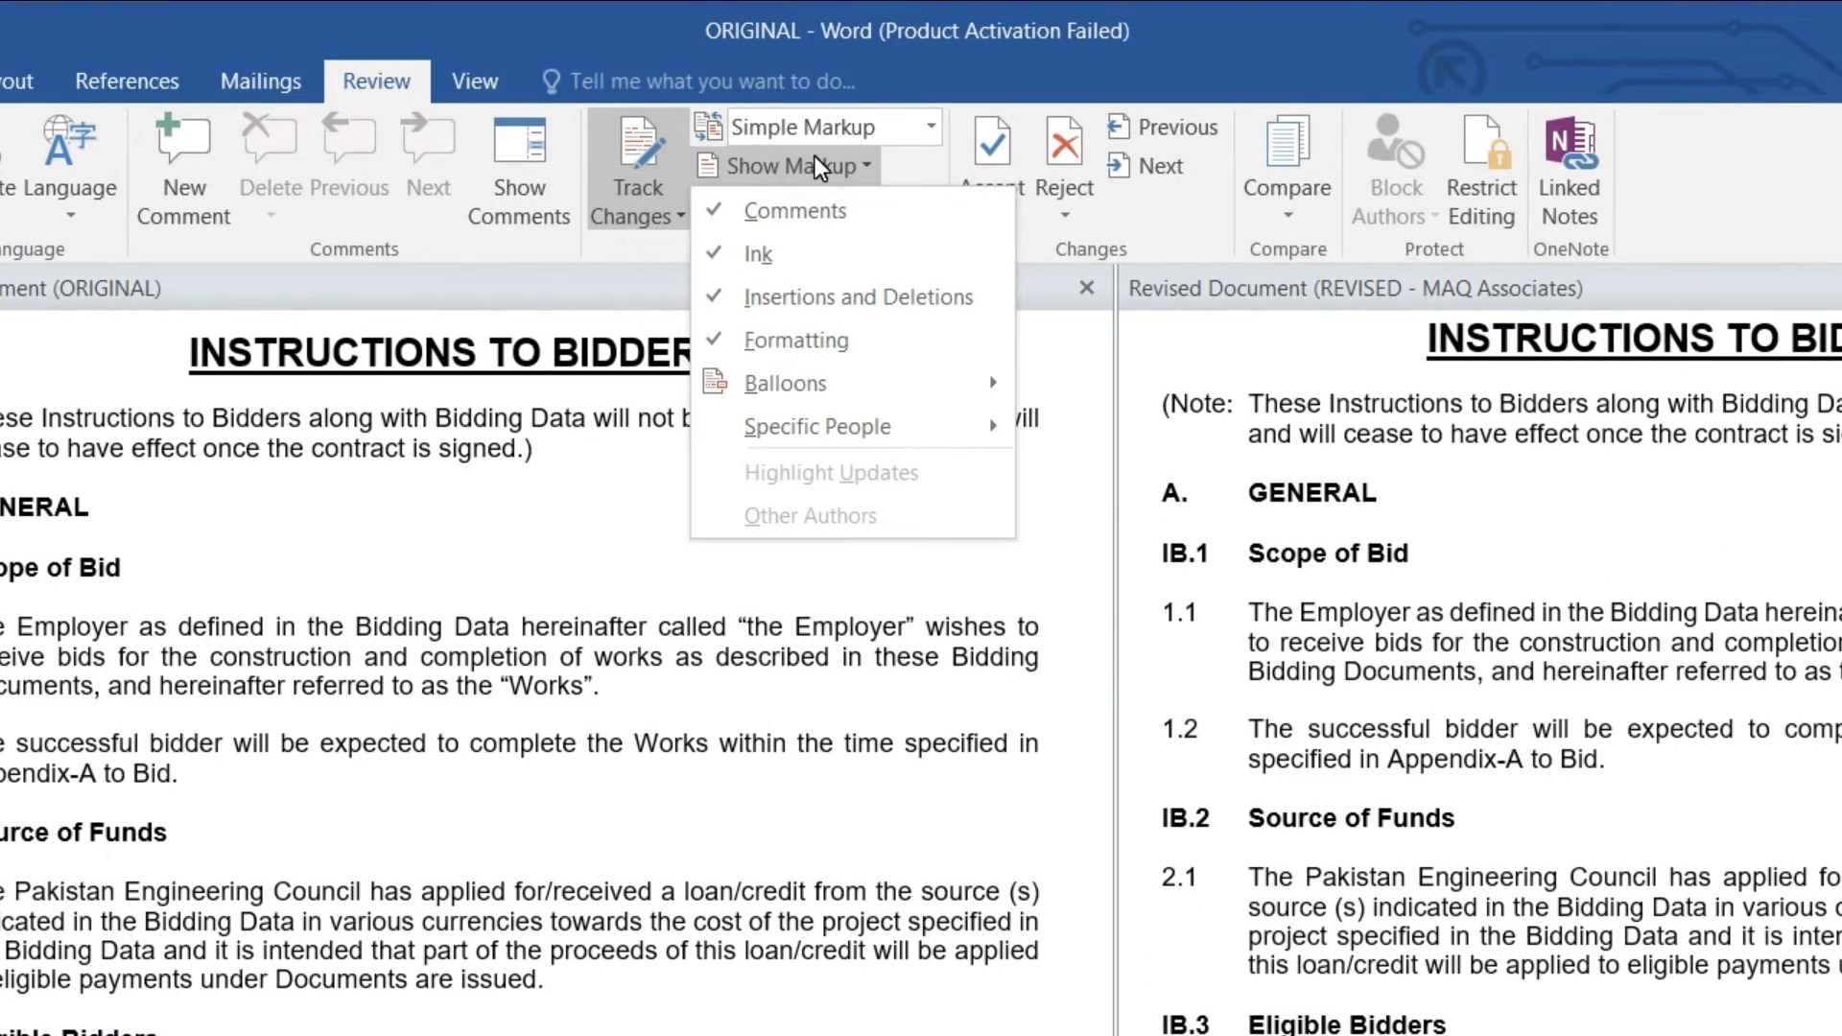
left_click(824, 216)
left_click(822, 166)
left_click(809, 253)
left_click(822, 166)
left_click(810, 298)
left_click(822, 166)
left_click(804, 341)
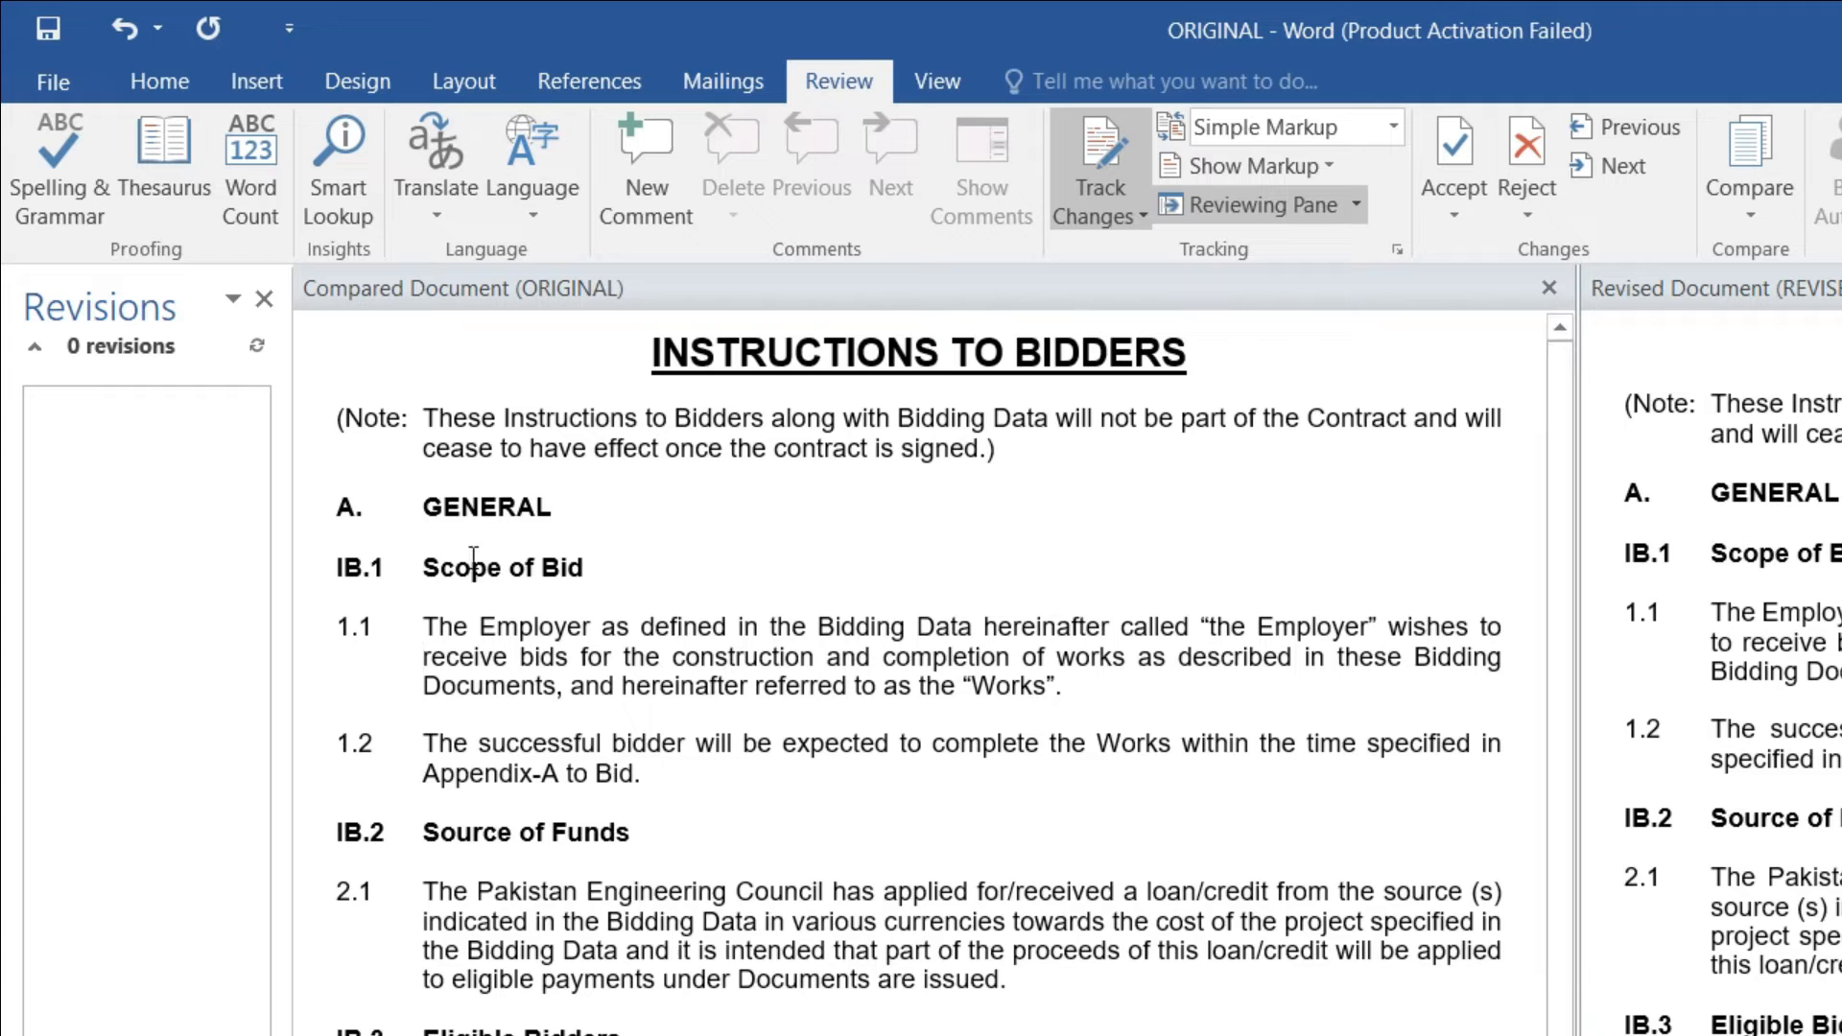
Step: Restore Formatting and Insertions and Deletions in Show Markup, then close the Revisions pane
left_click(1184, 173)
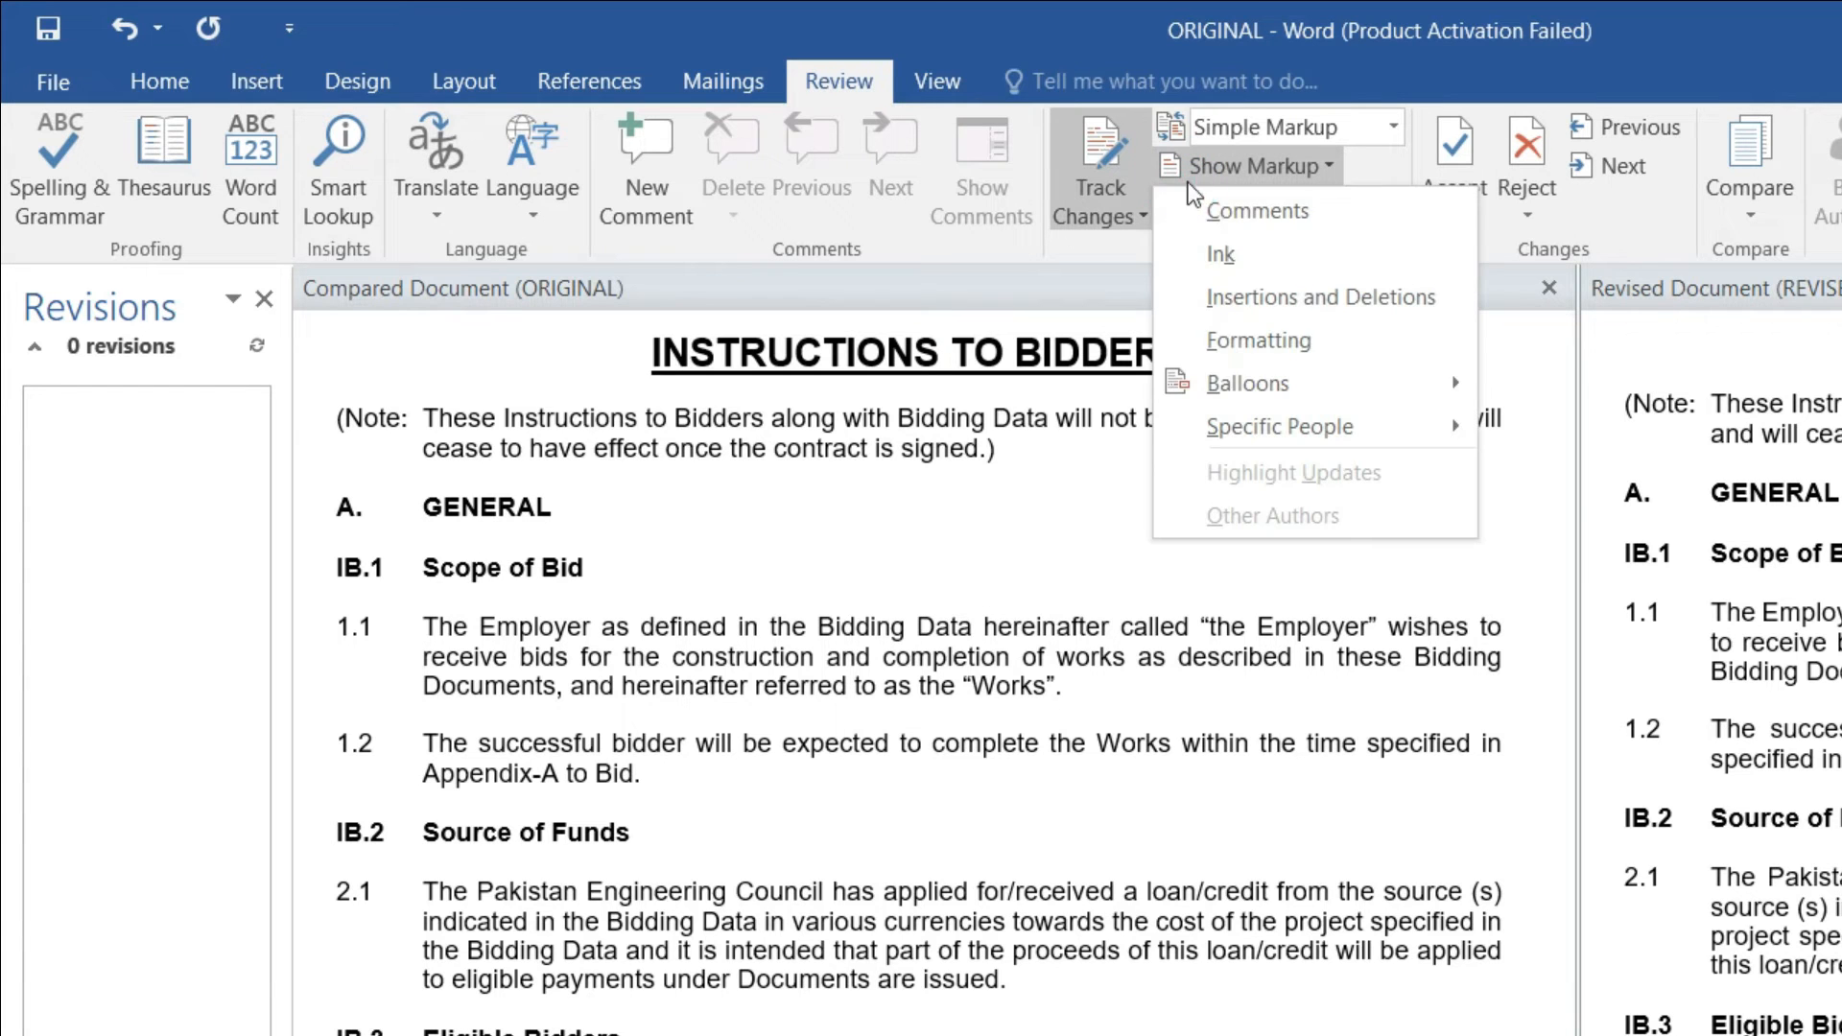
left_click(1244, 345)
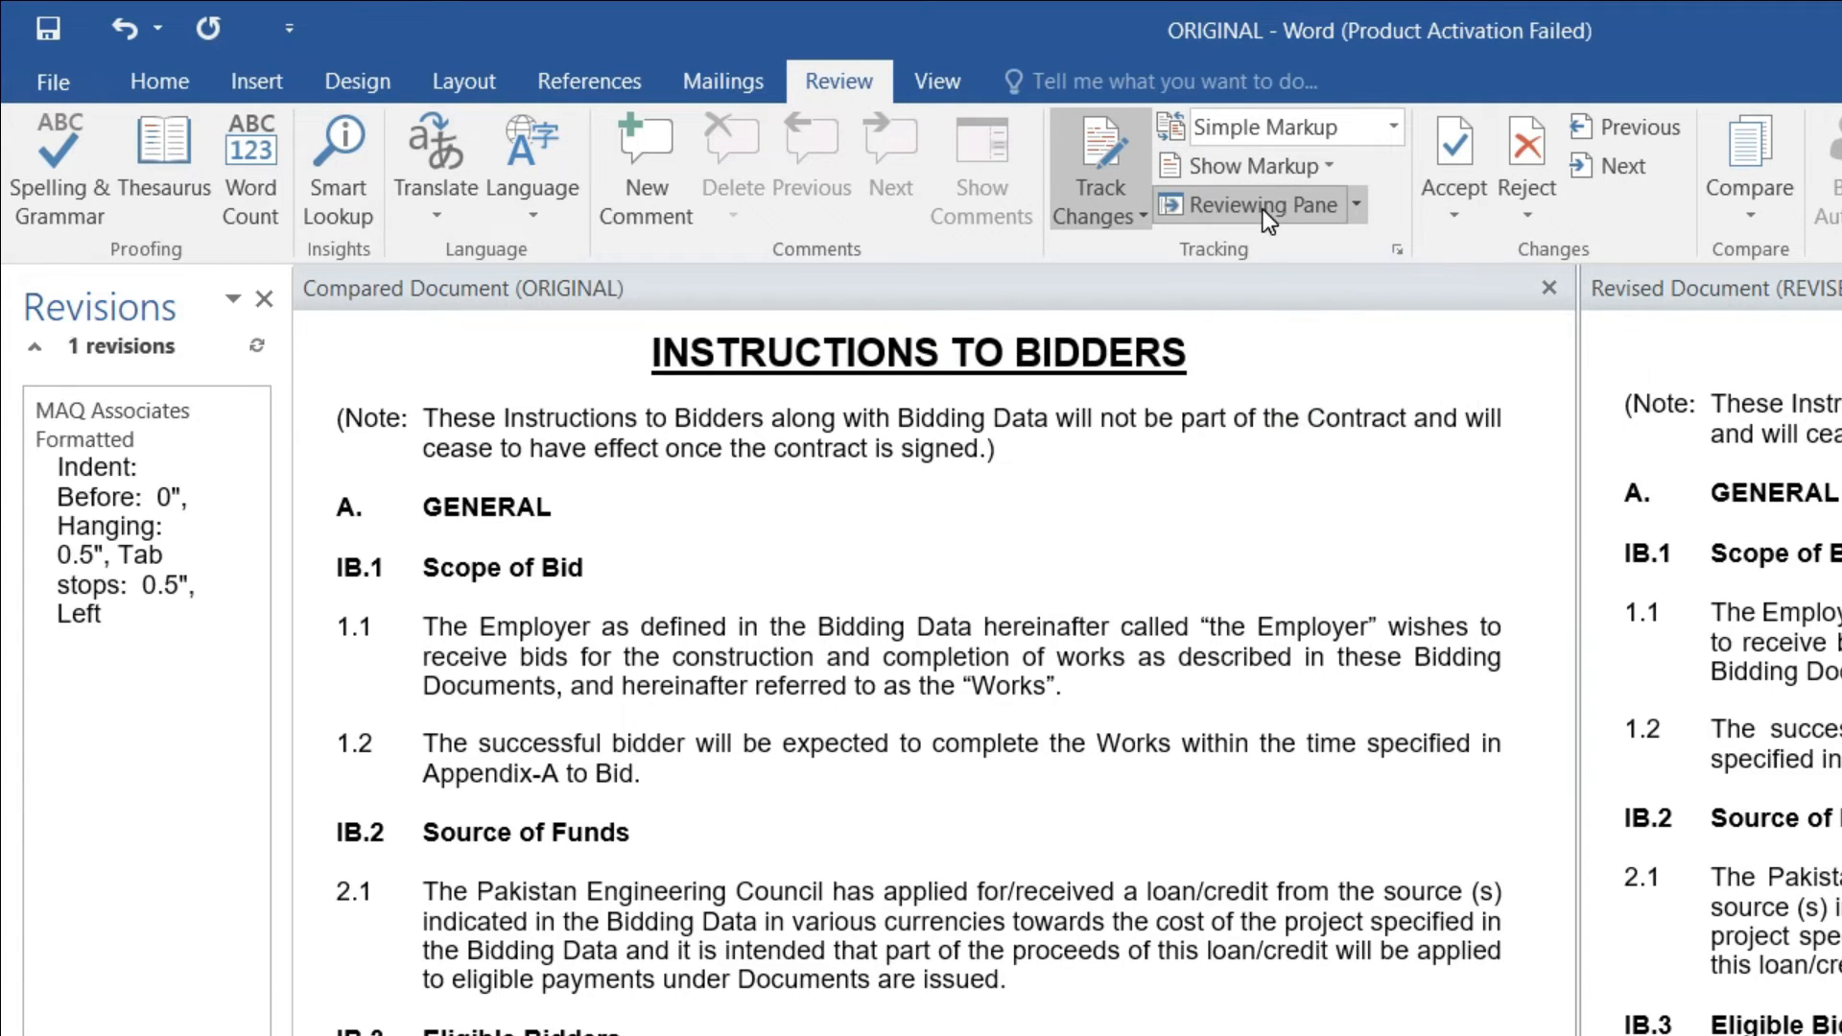
left_click(1262, 210)
left_click(1262, 209)
left_click(1260, 170)
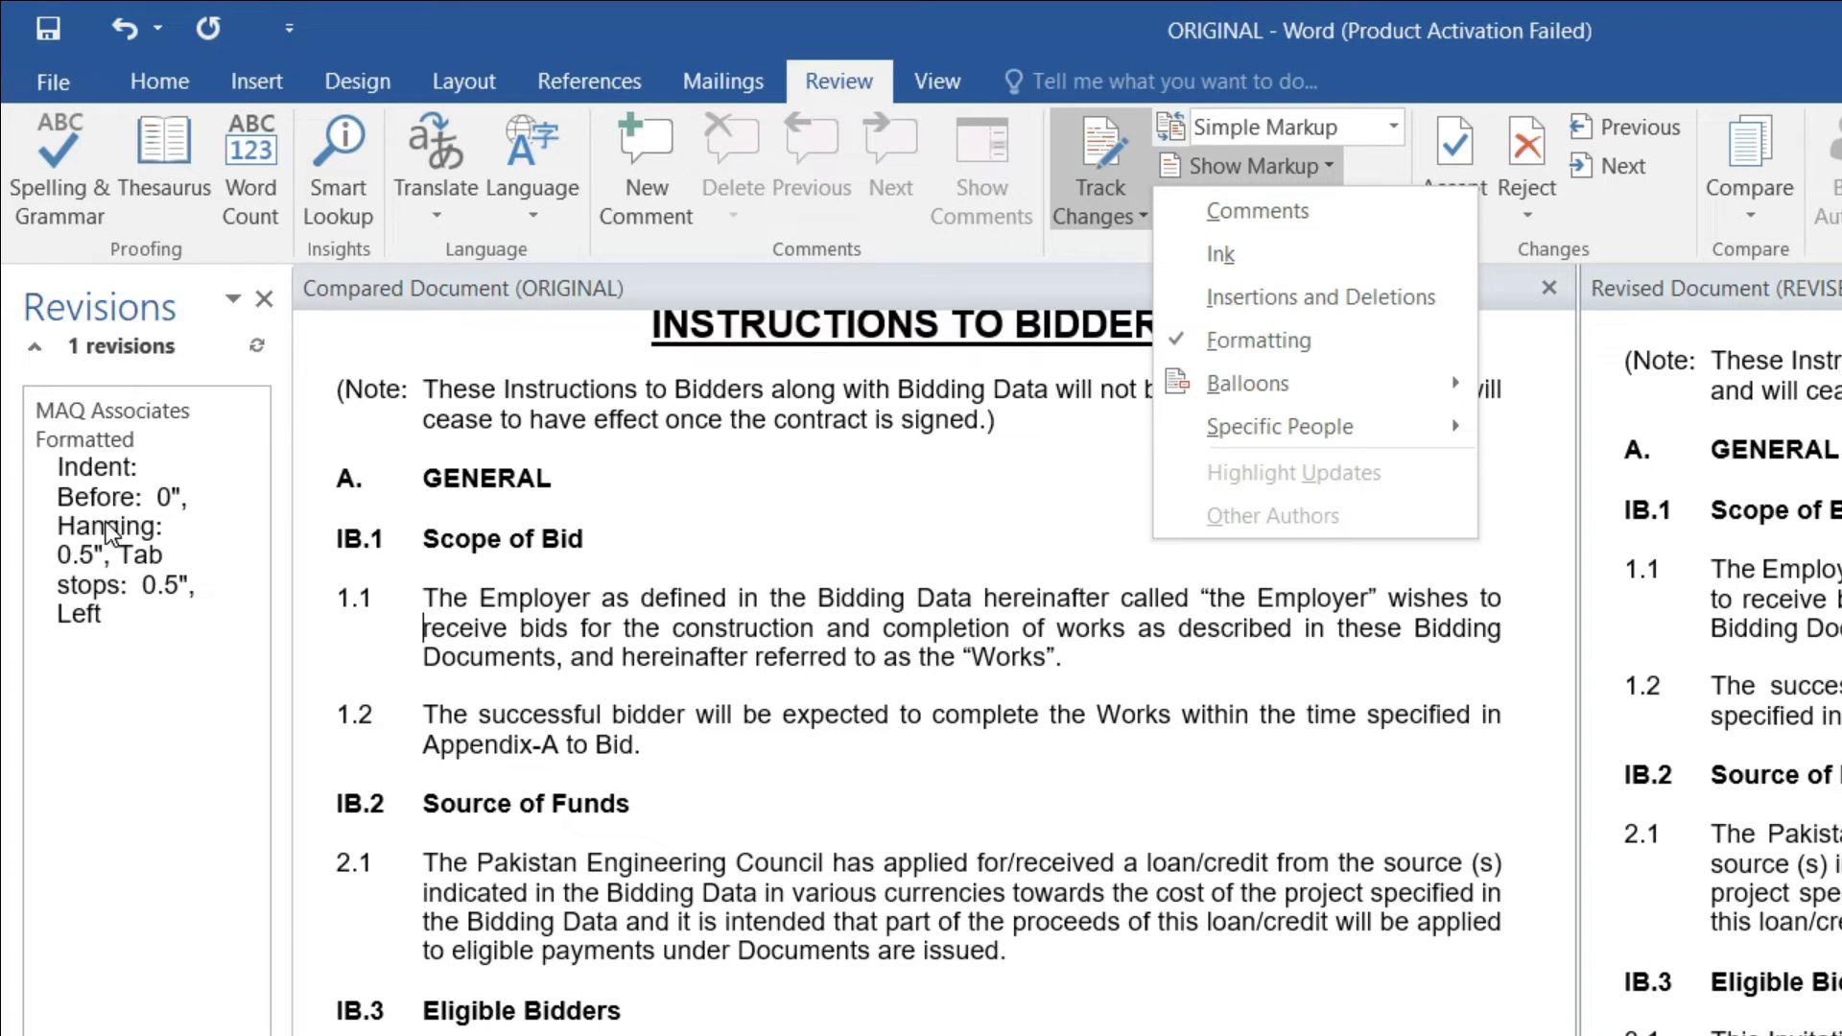
left_click(1201, 297)
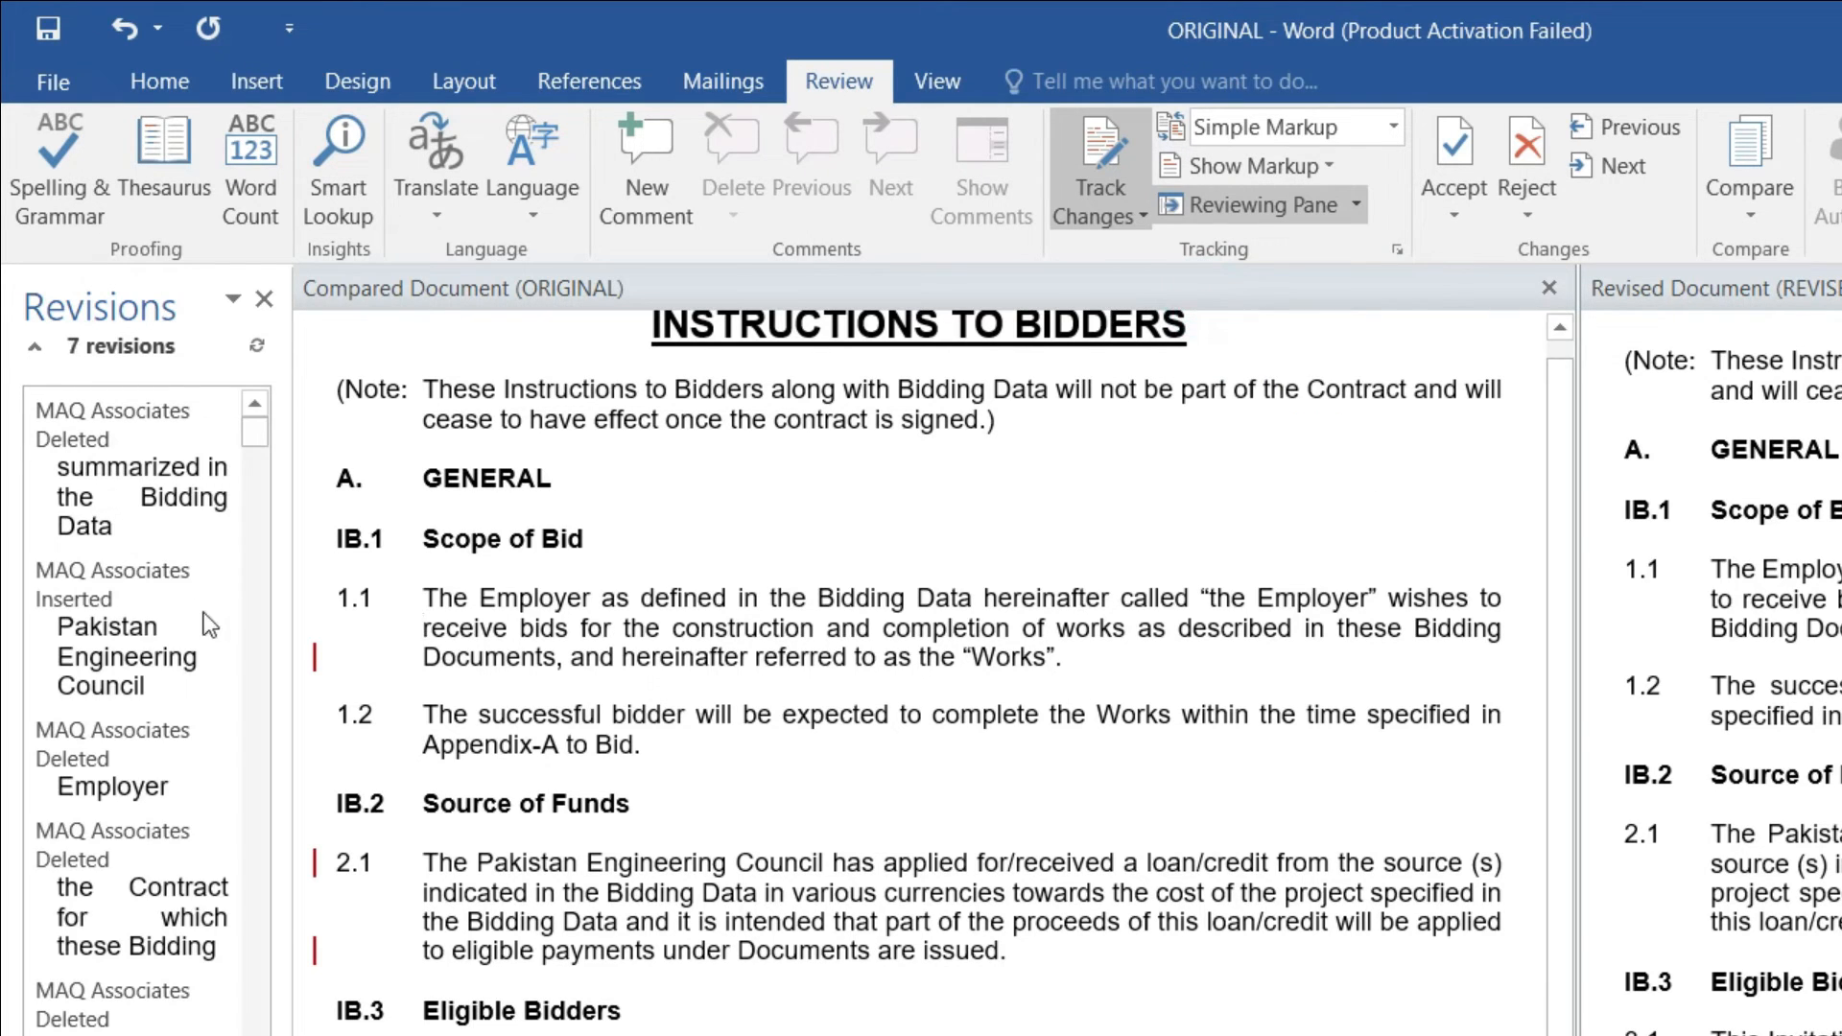
left_click(1318, 168)
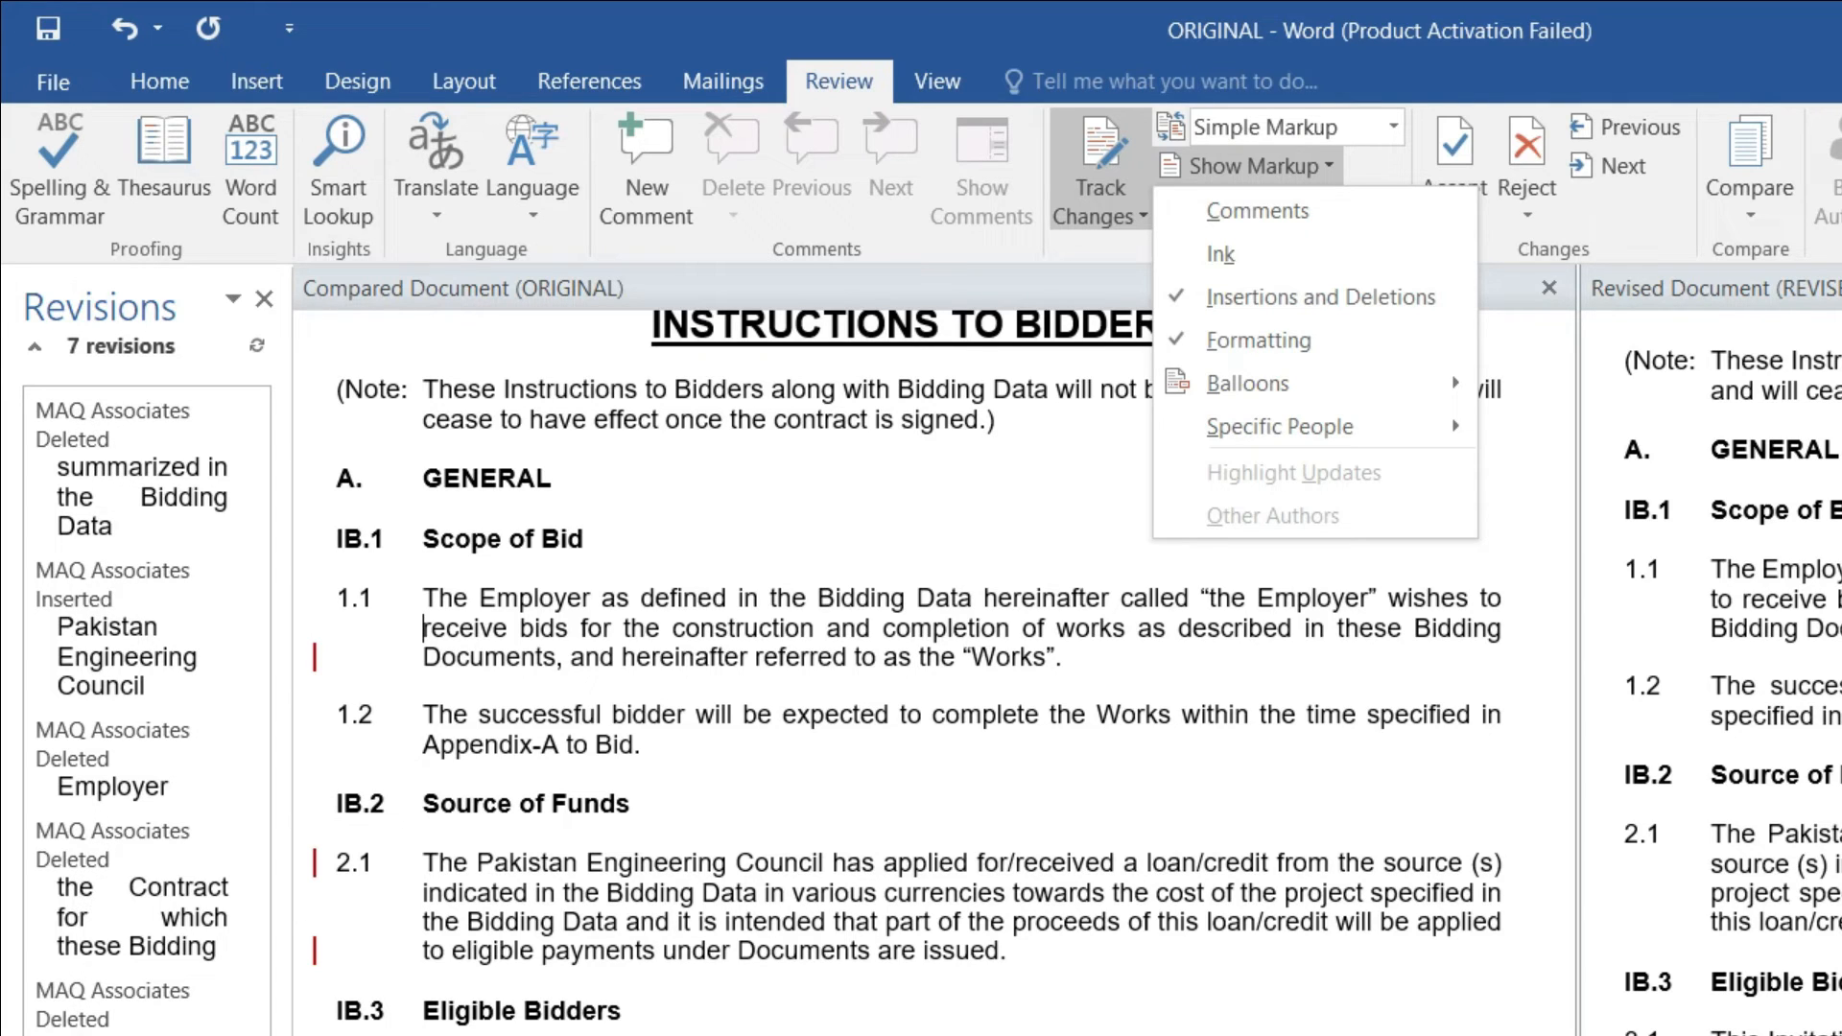
left_click(1209, 275)
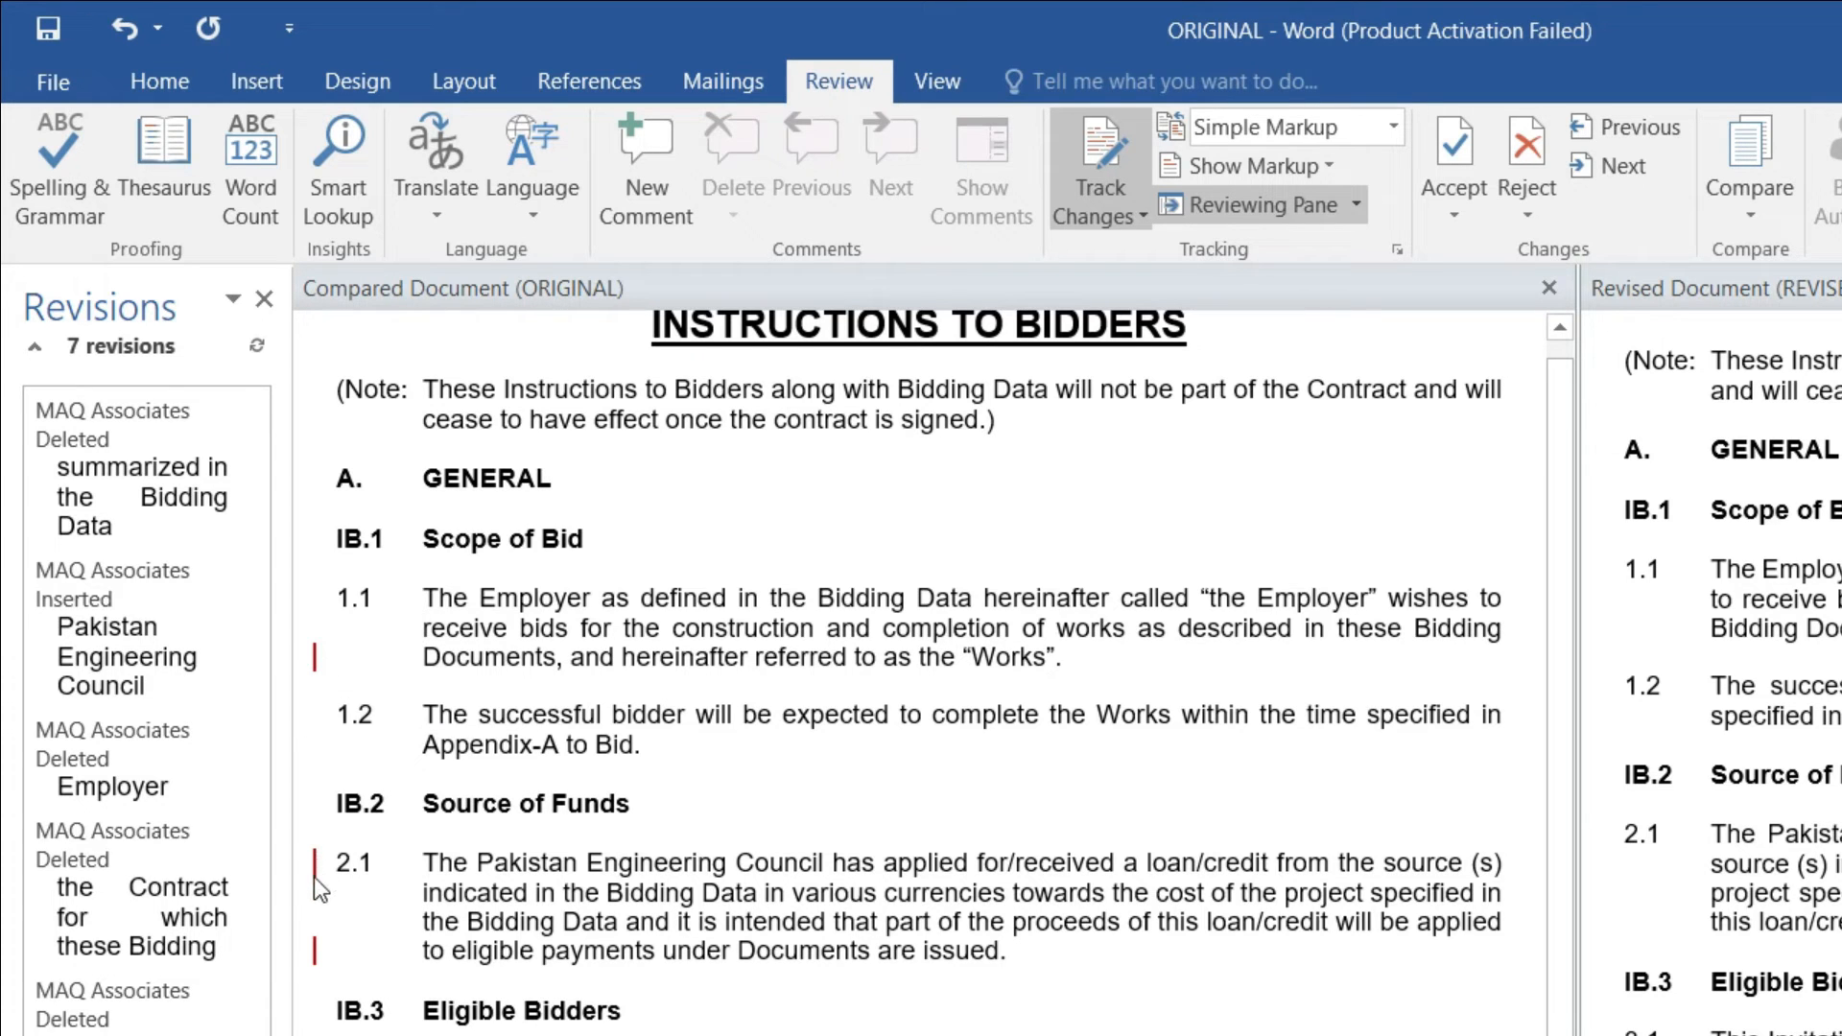
left_click(1288, 203)
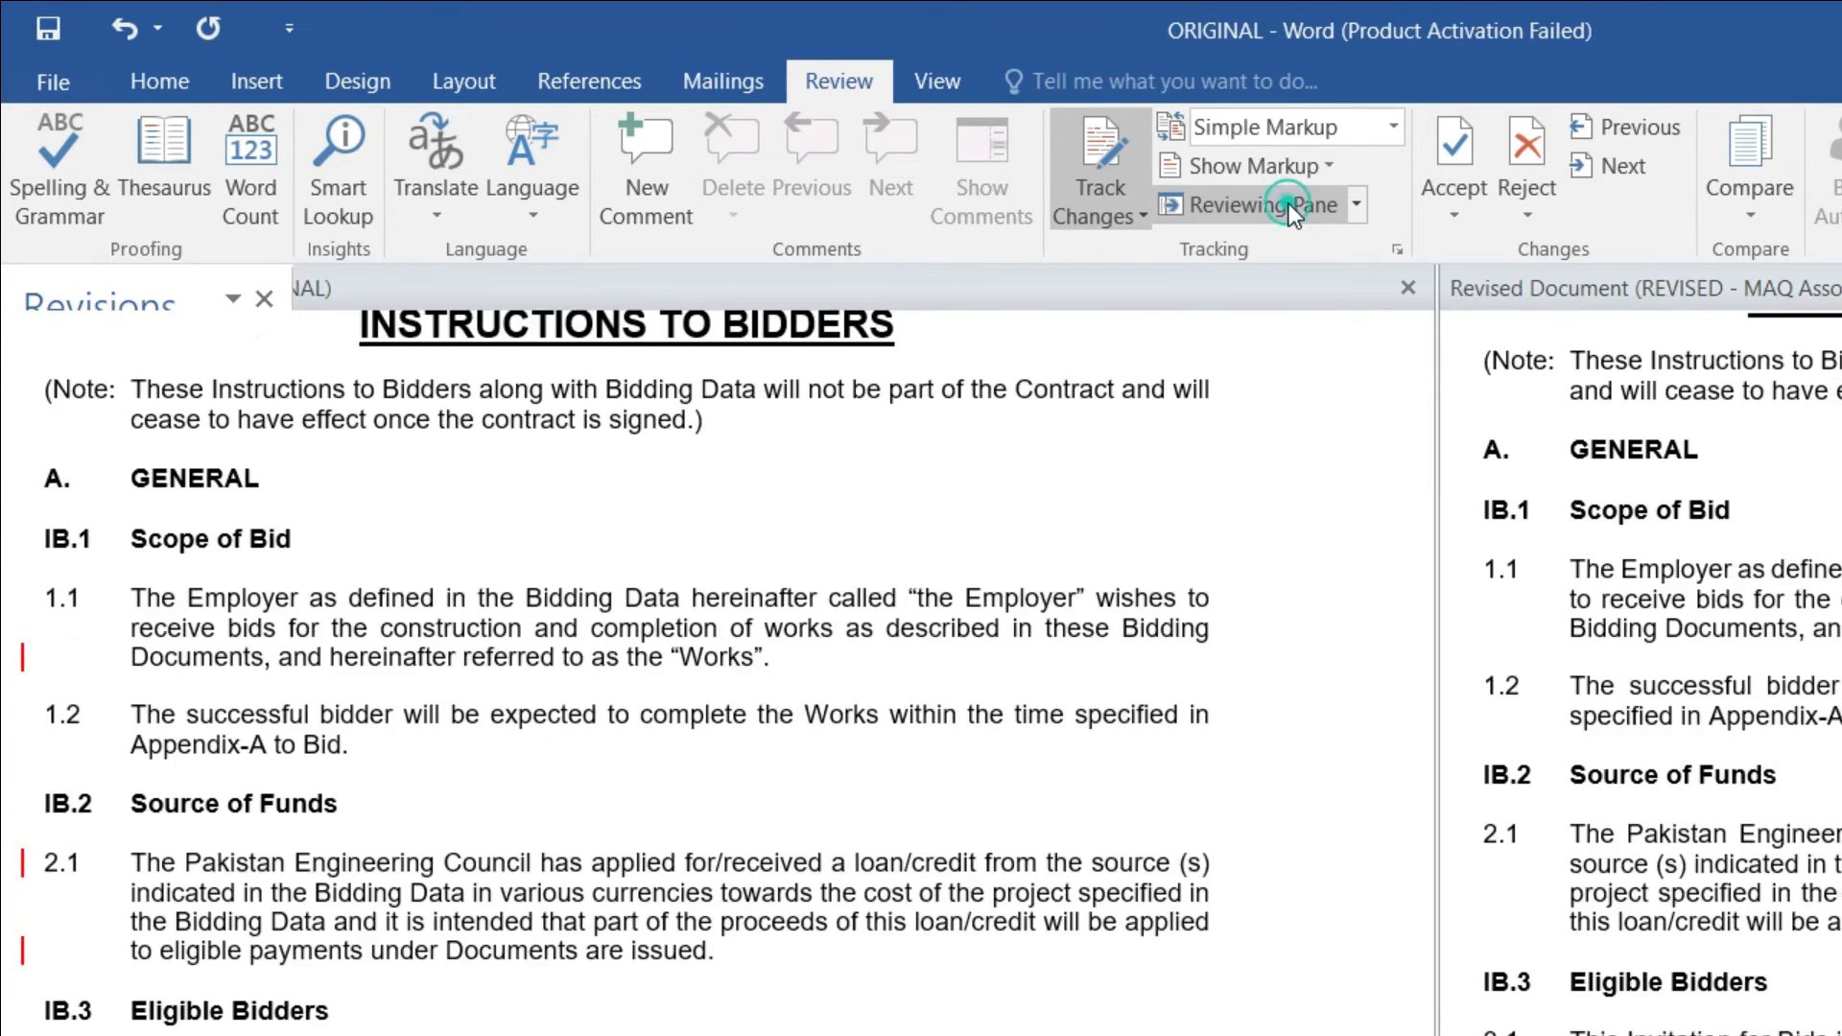
Step: Toggle Comments in the Show Markup options
left_click(1284, 127)
left_click(1302, 56)
left_click(1270, 157)
left_click(1258, 196)
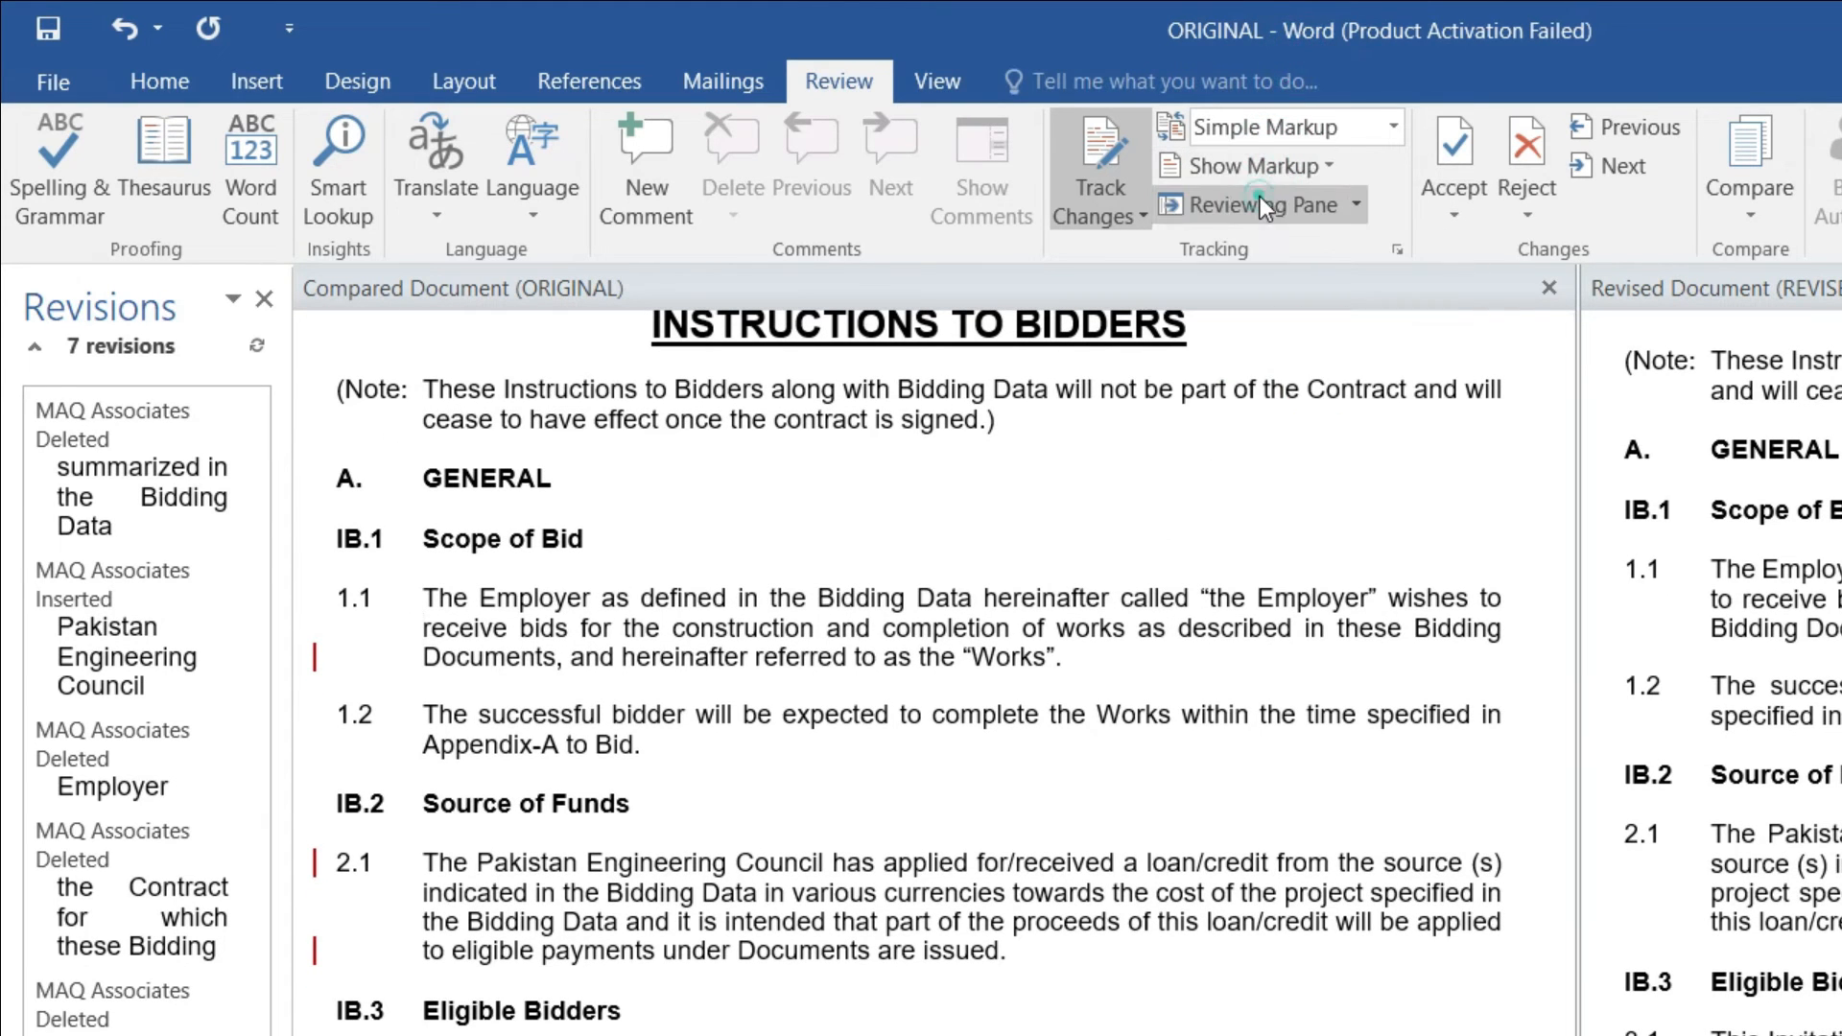
scroll(780, 683, "up", 2)
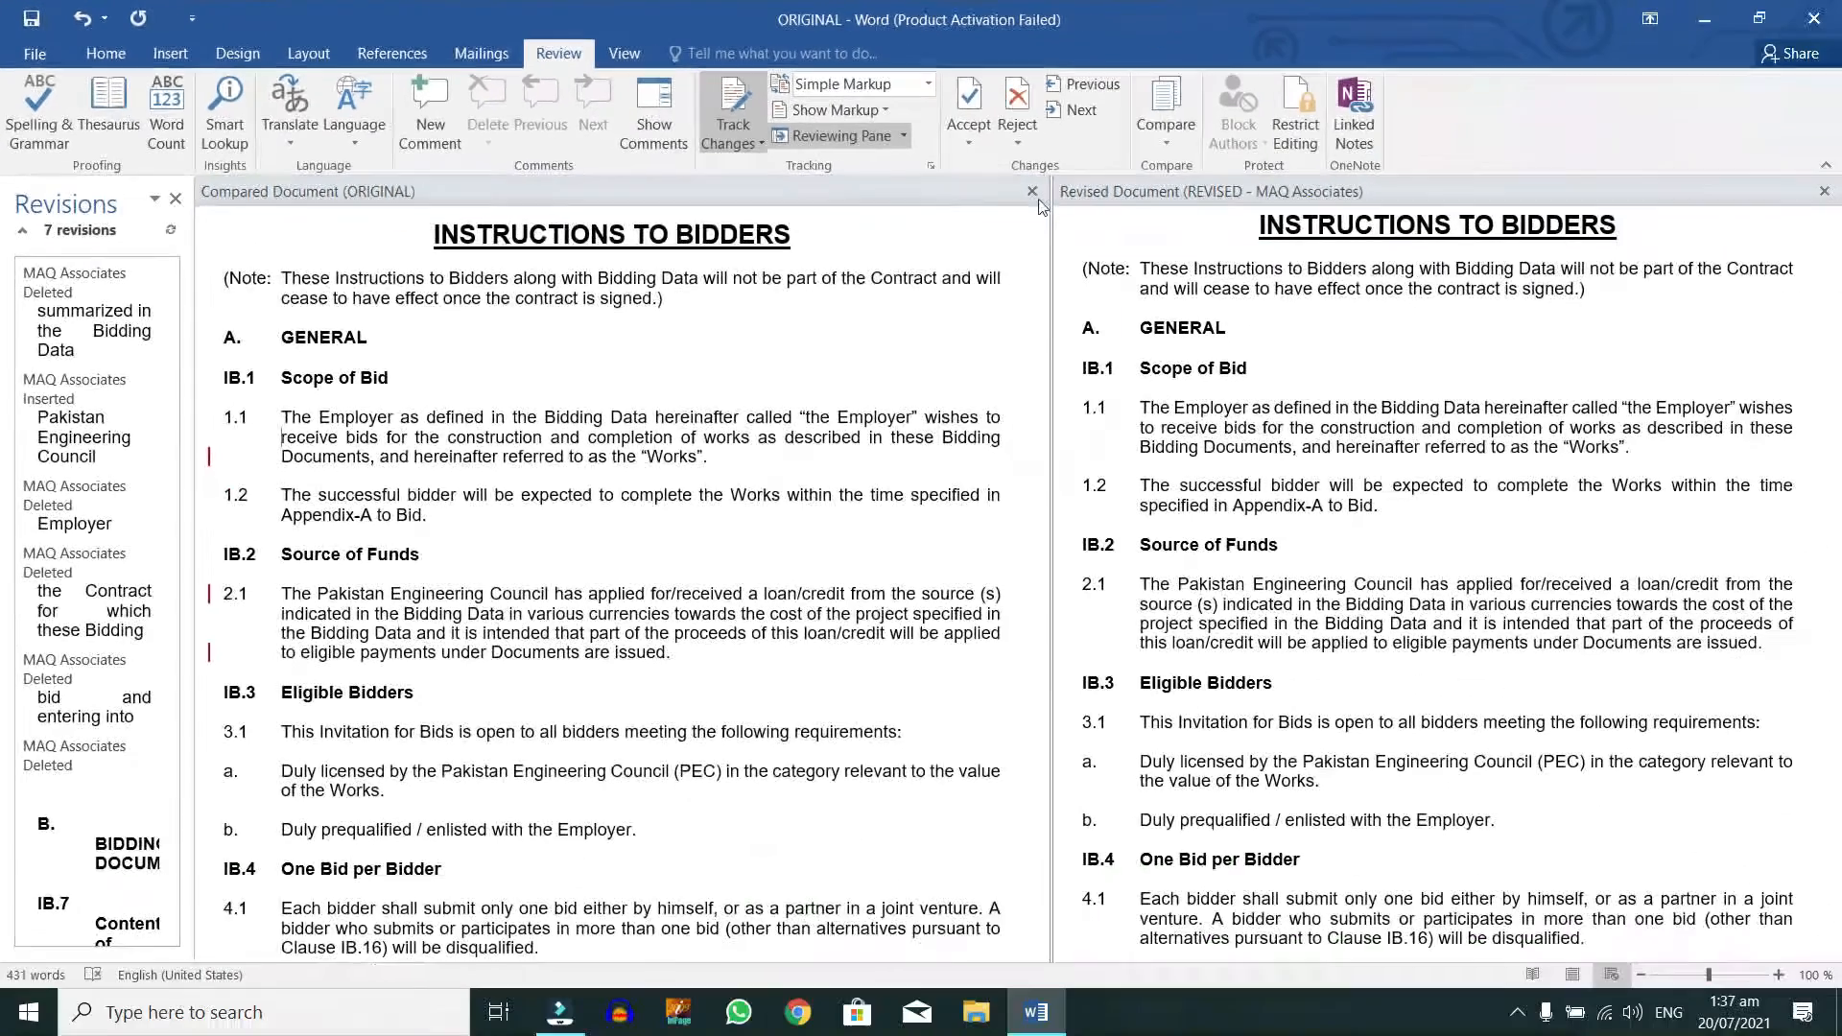
Step: Close the Revisions pane, widen the revised document's pane, and close Word with Alt+F4
left_click(840, 136)
left_click_drag(957, 221, 957, 221)
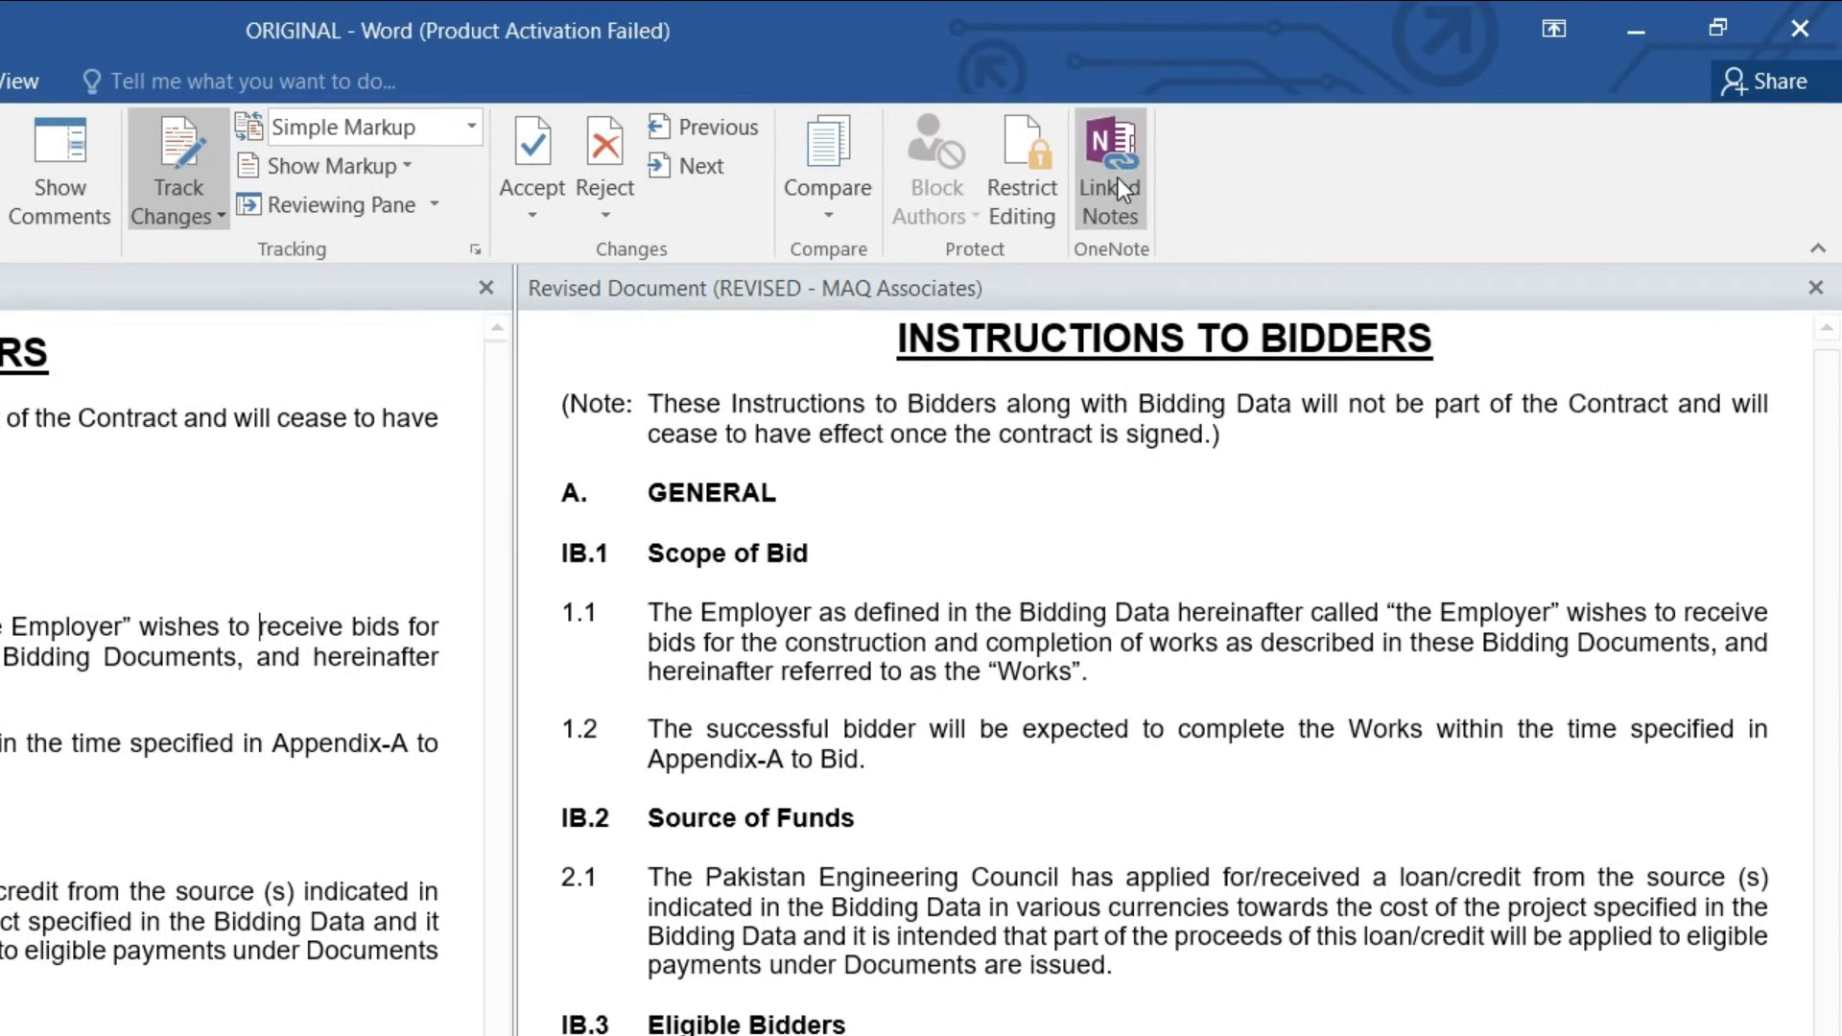
key("alt+F4")
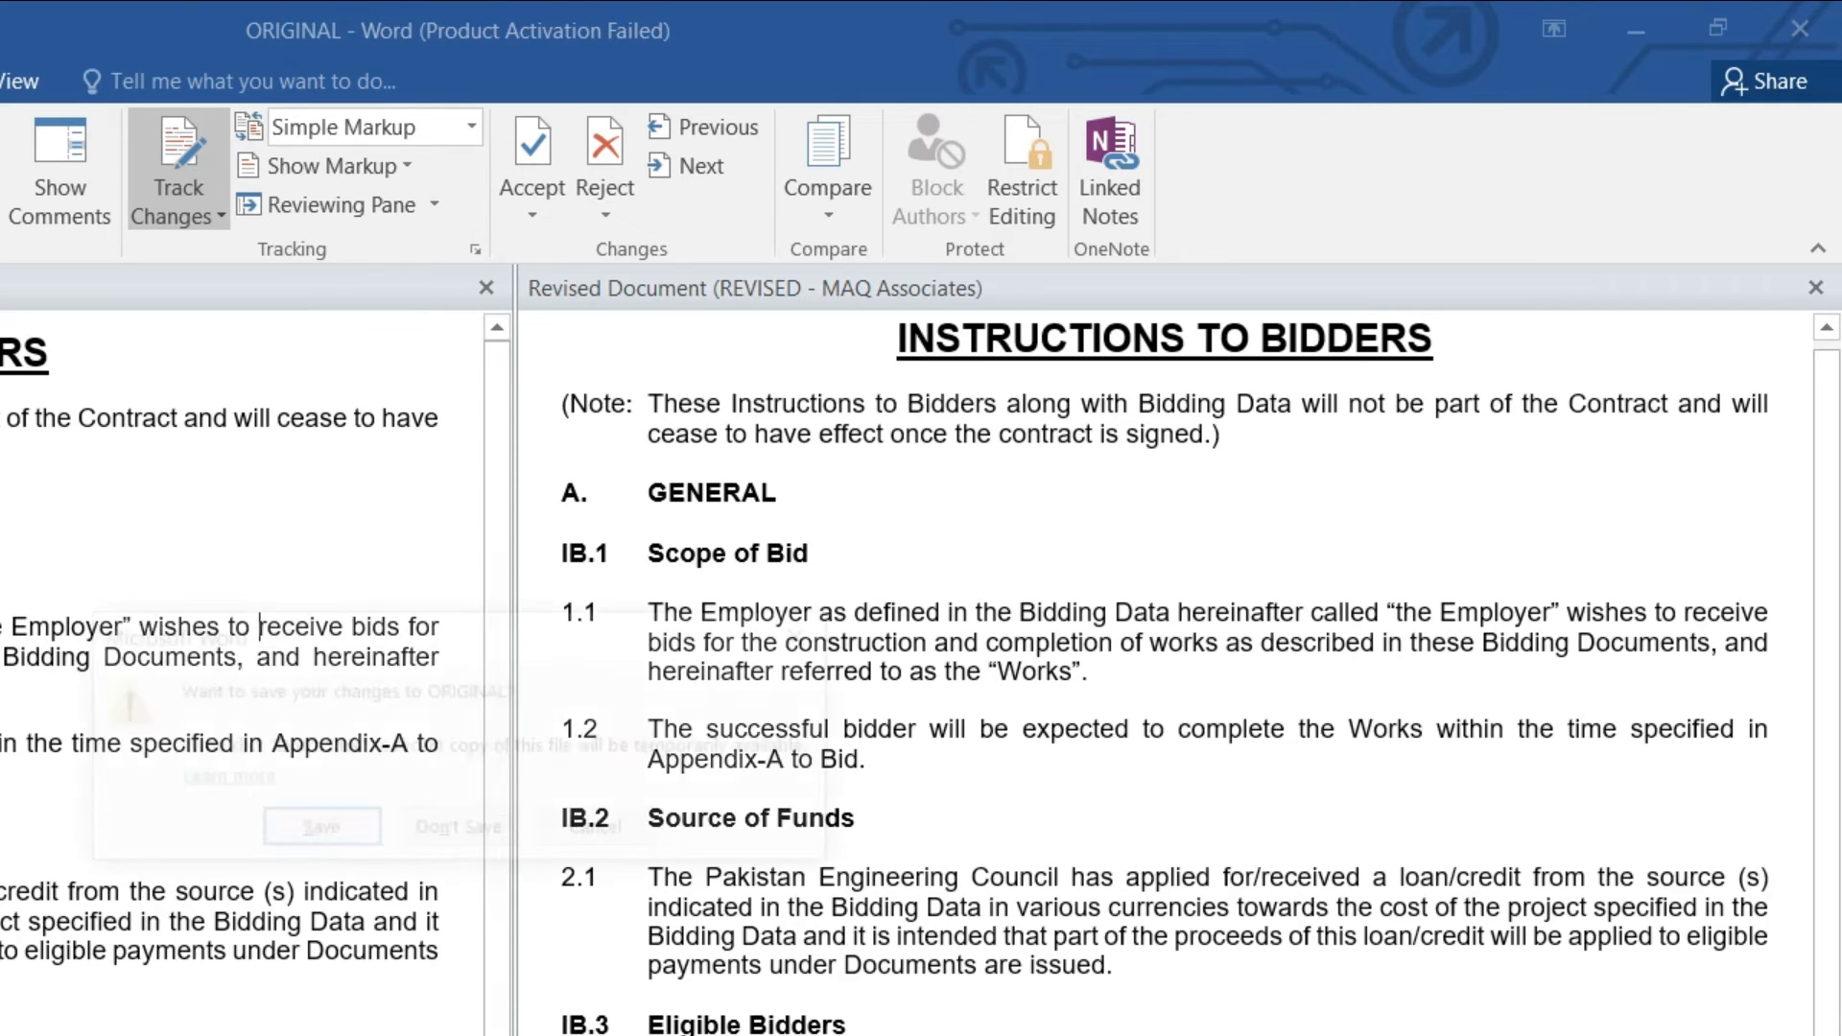
Step: Discard unsaved changes, permanently delete the REVISED file, and reopen ORIGINAL from the desktop
left_click(441, 842)
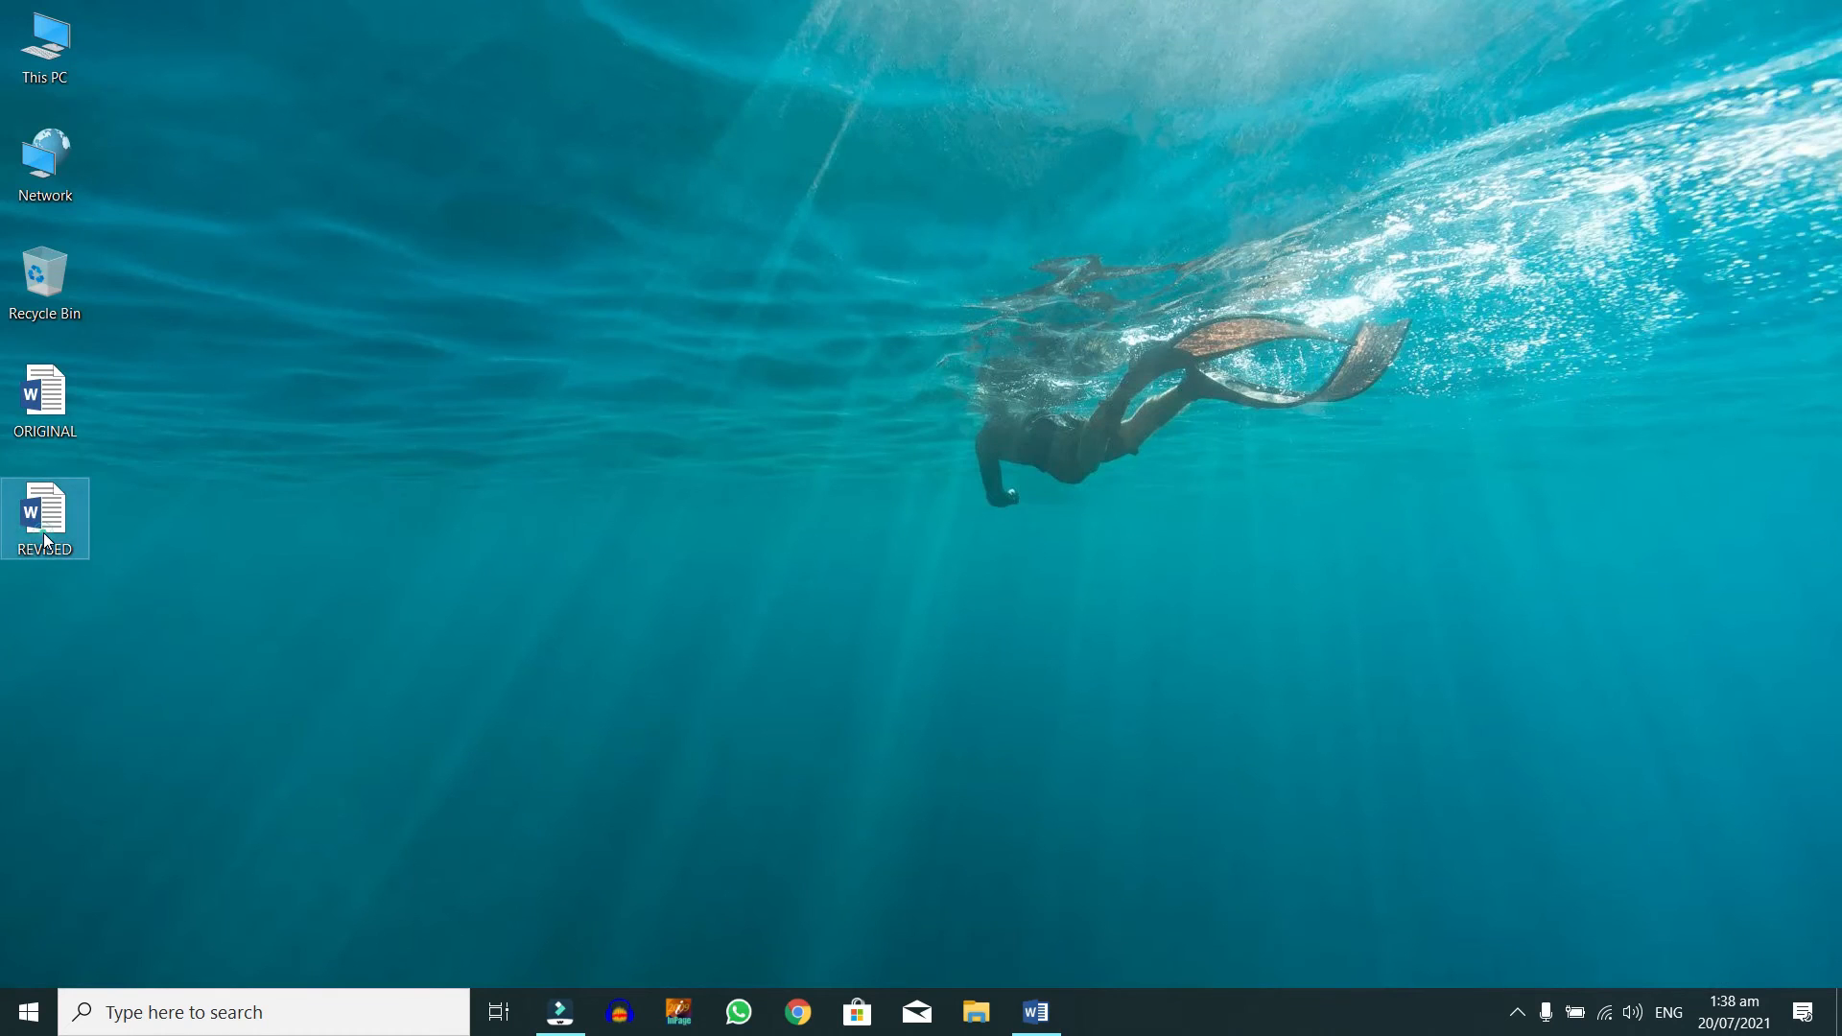
key("shift+Delete")
key("Return")
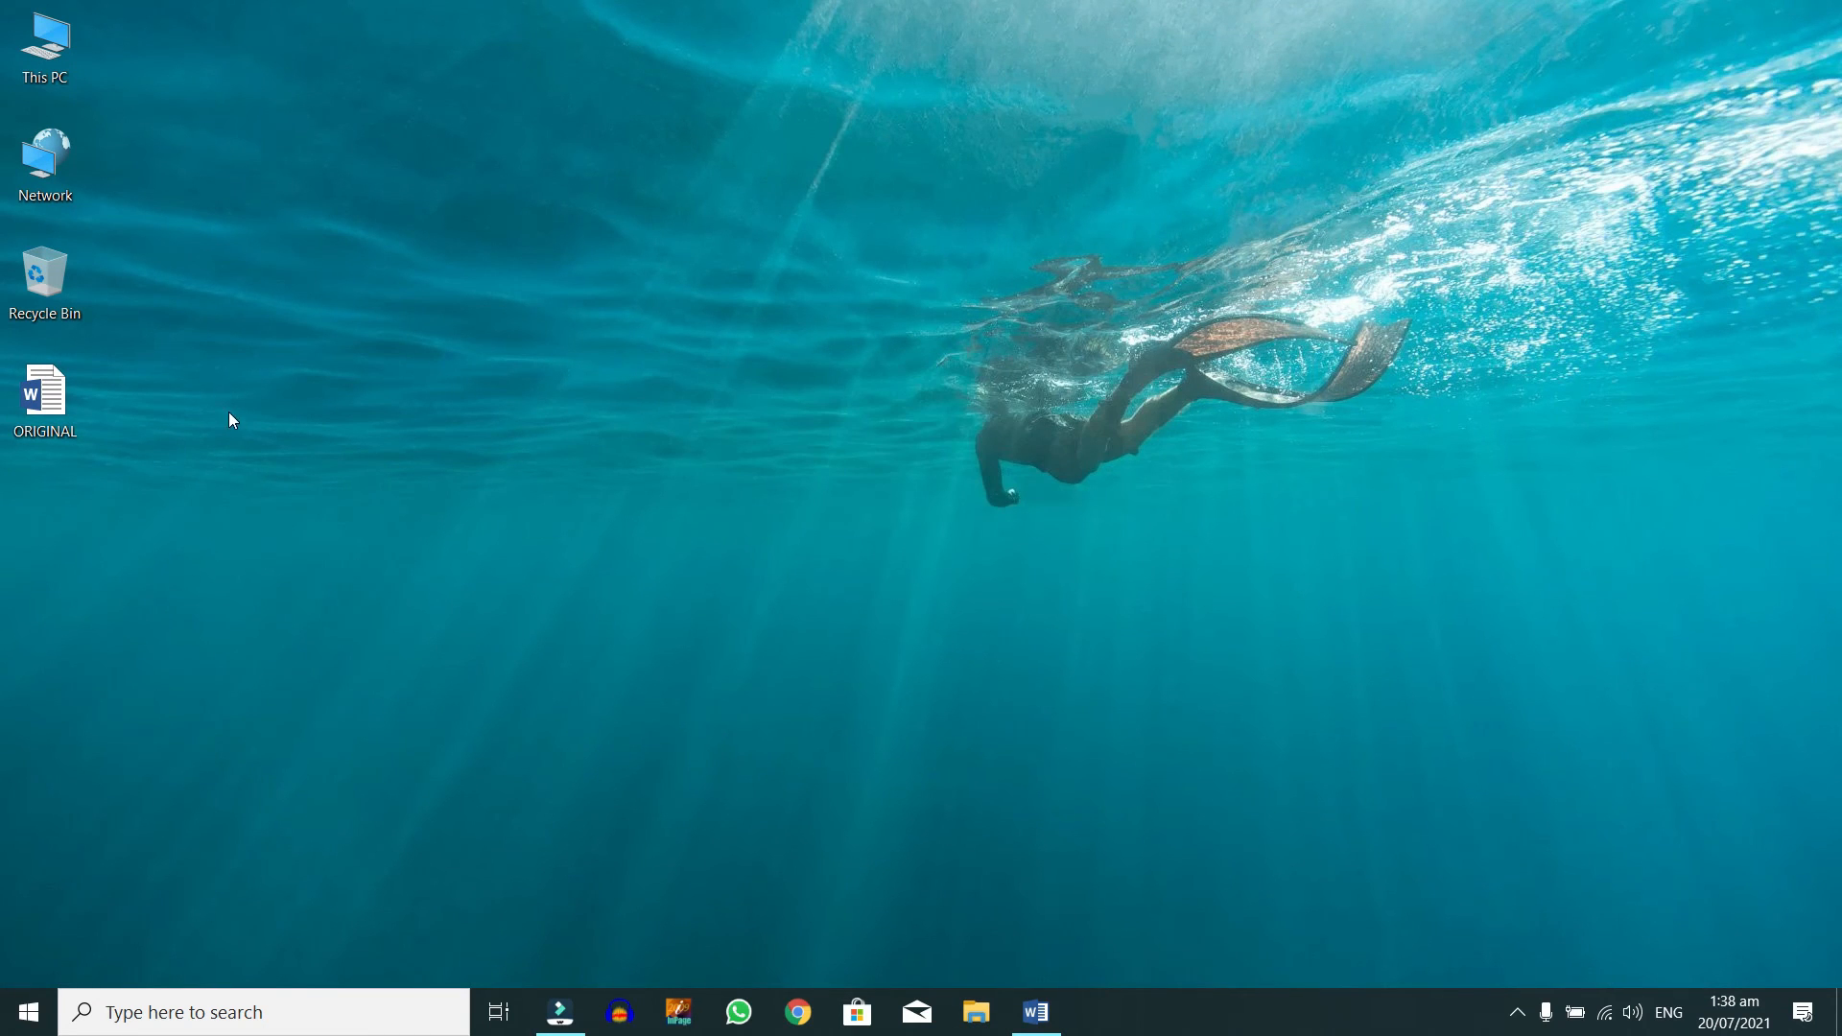
double_click(83, 375)
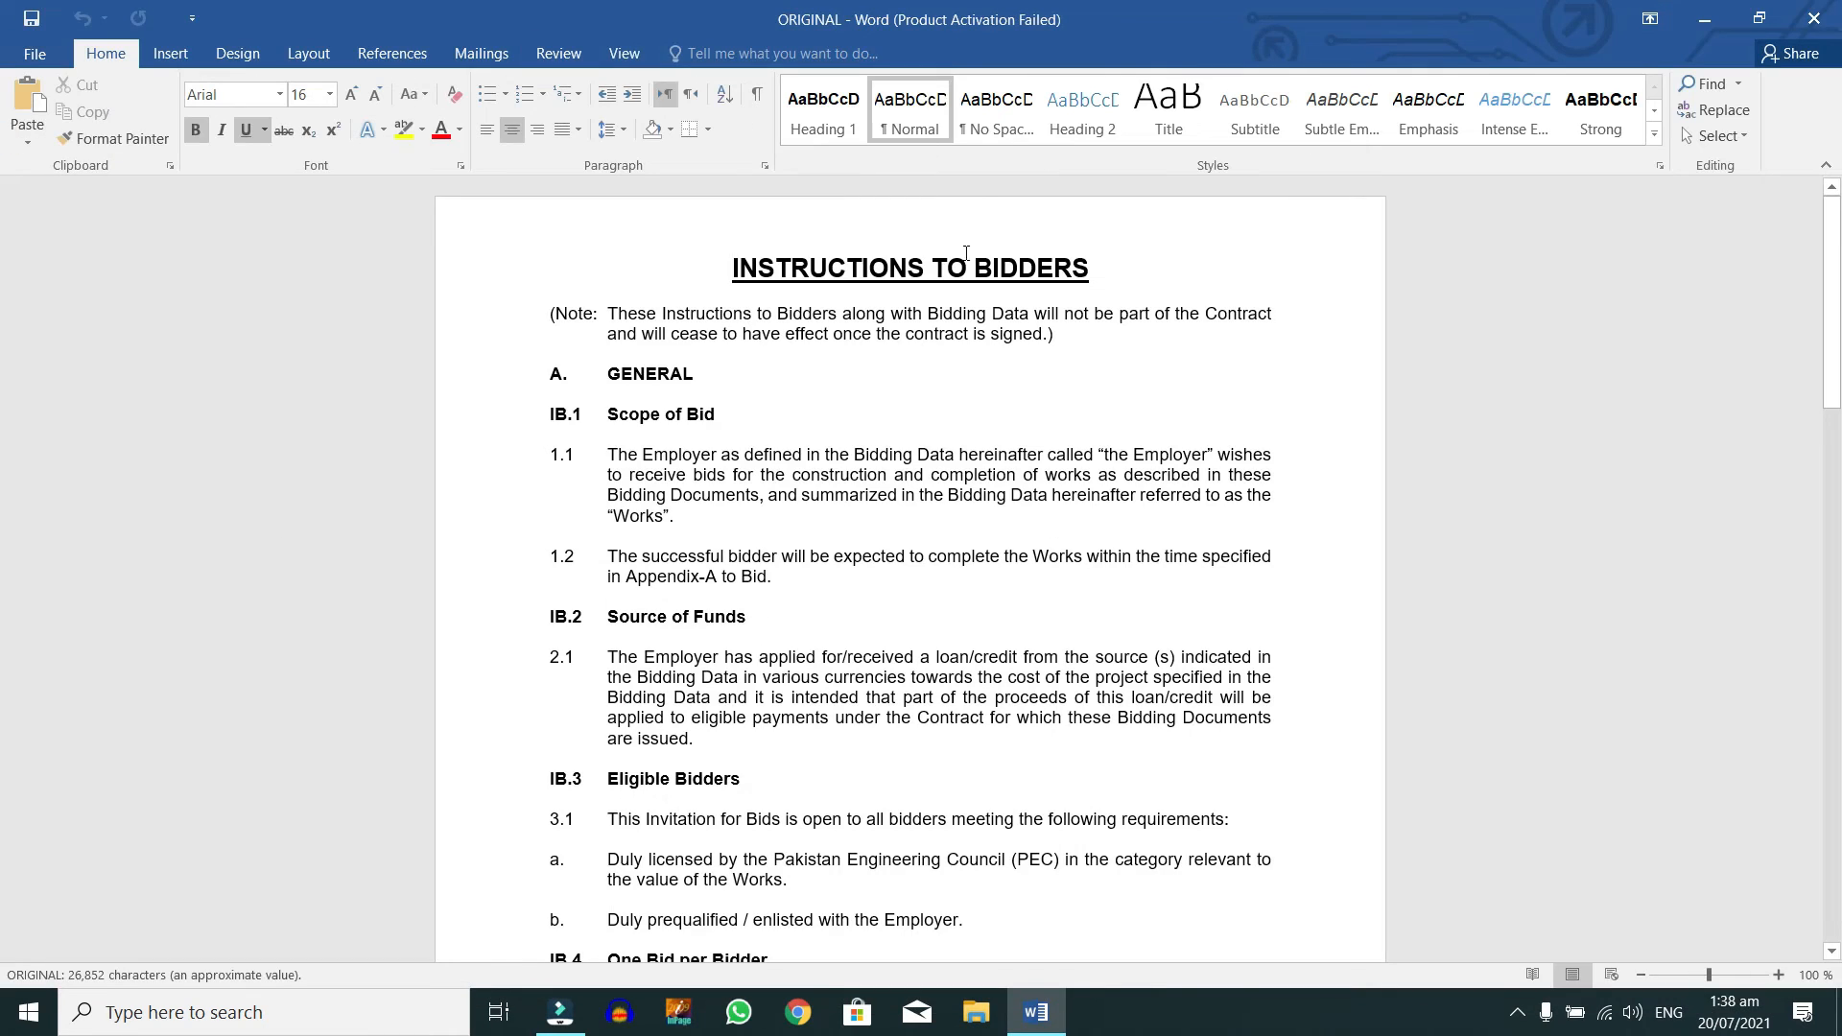
Step: Go to the Review tab and open the Restrict Editing pane for ORIGINAL
left_click(501, 54)
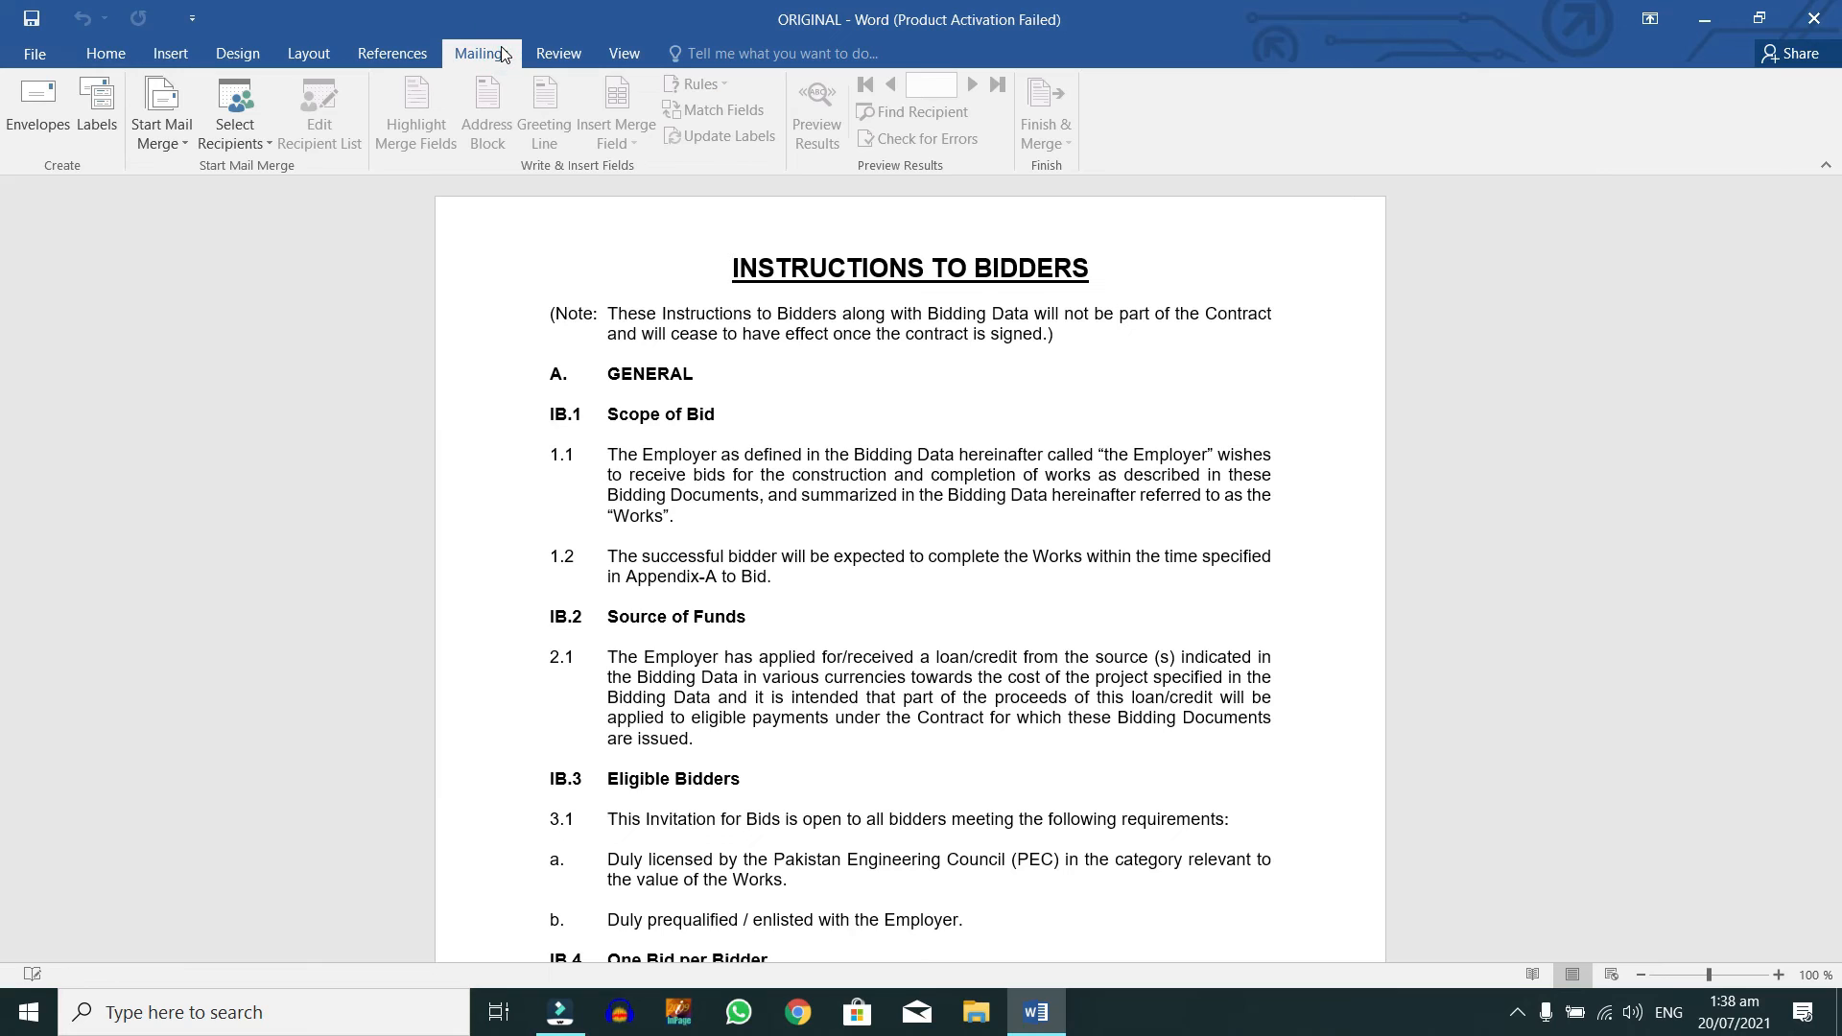
left_click(558, 54)
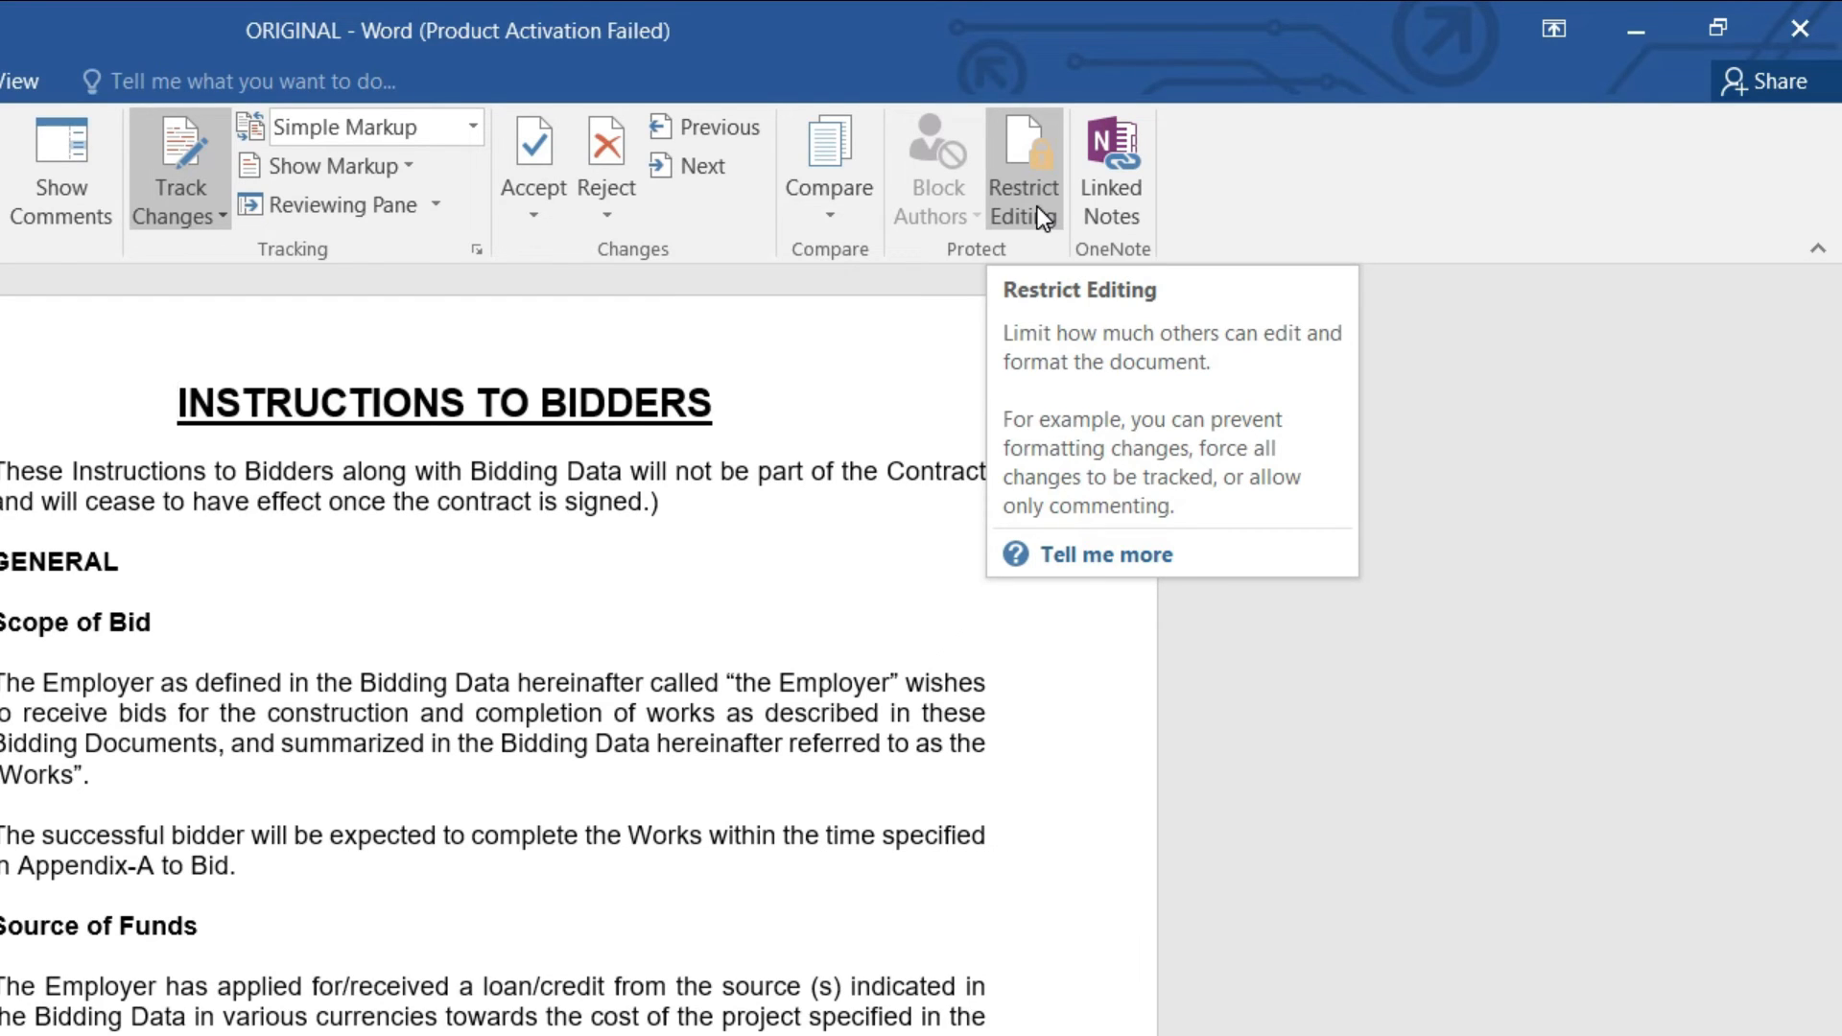
left_click(1038, 205)
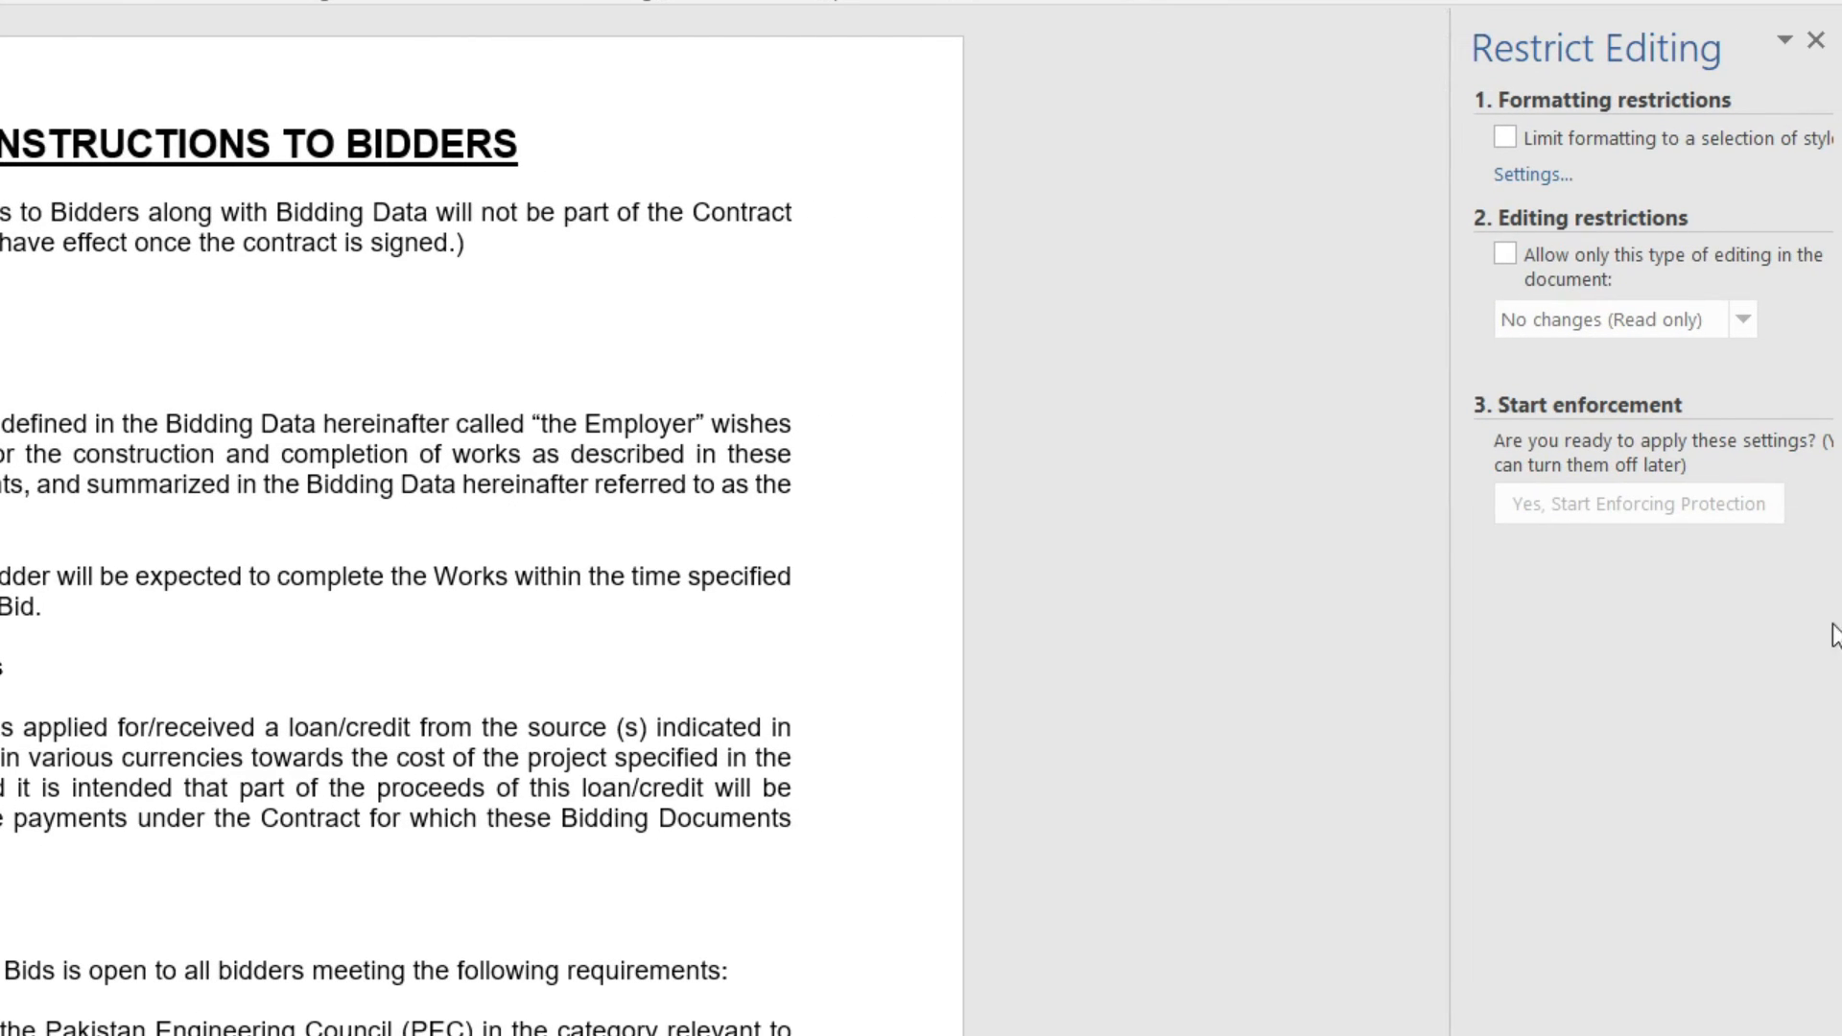
Step: Limit editing to 'No changes (Read only)' and start enforcing protection
left_click(1508, 254)
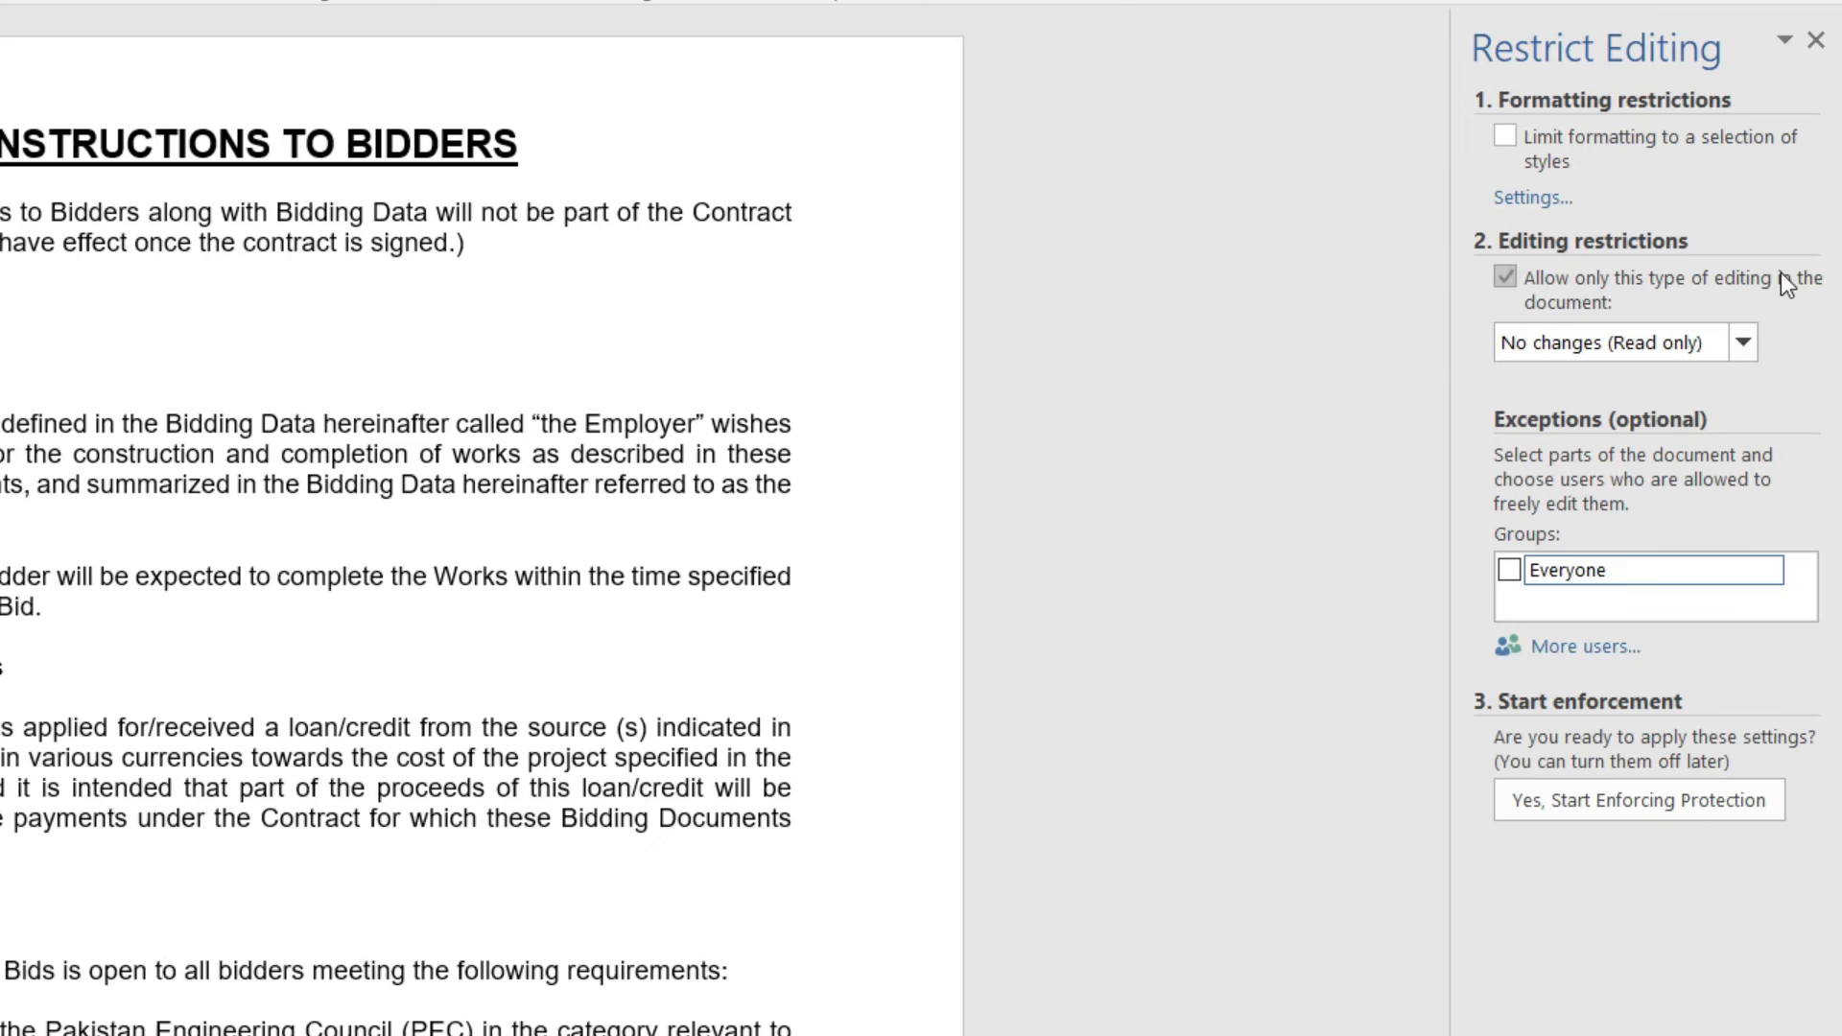
left_click(1602, 350)
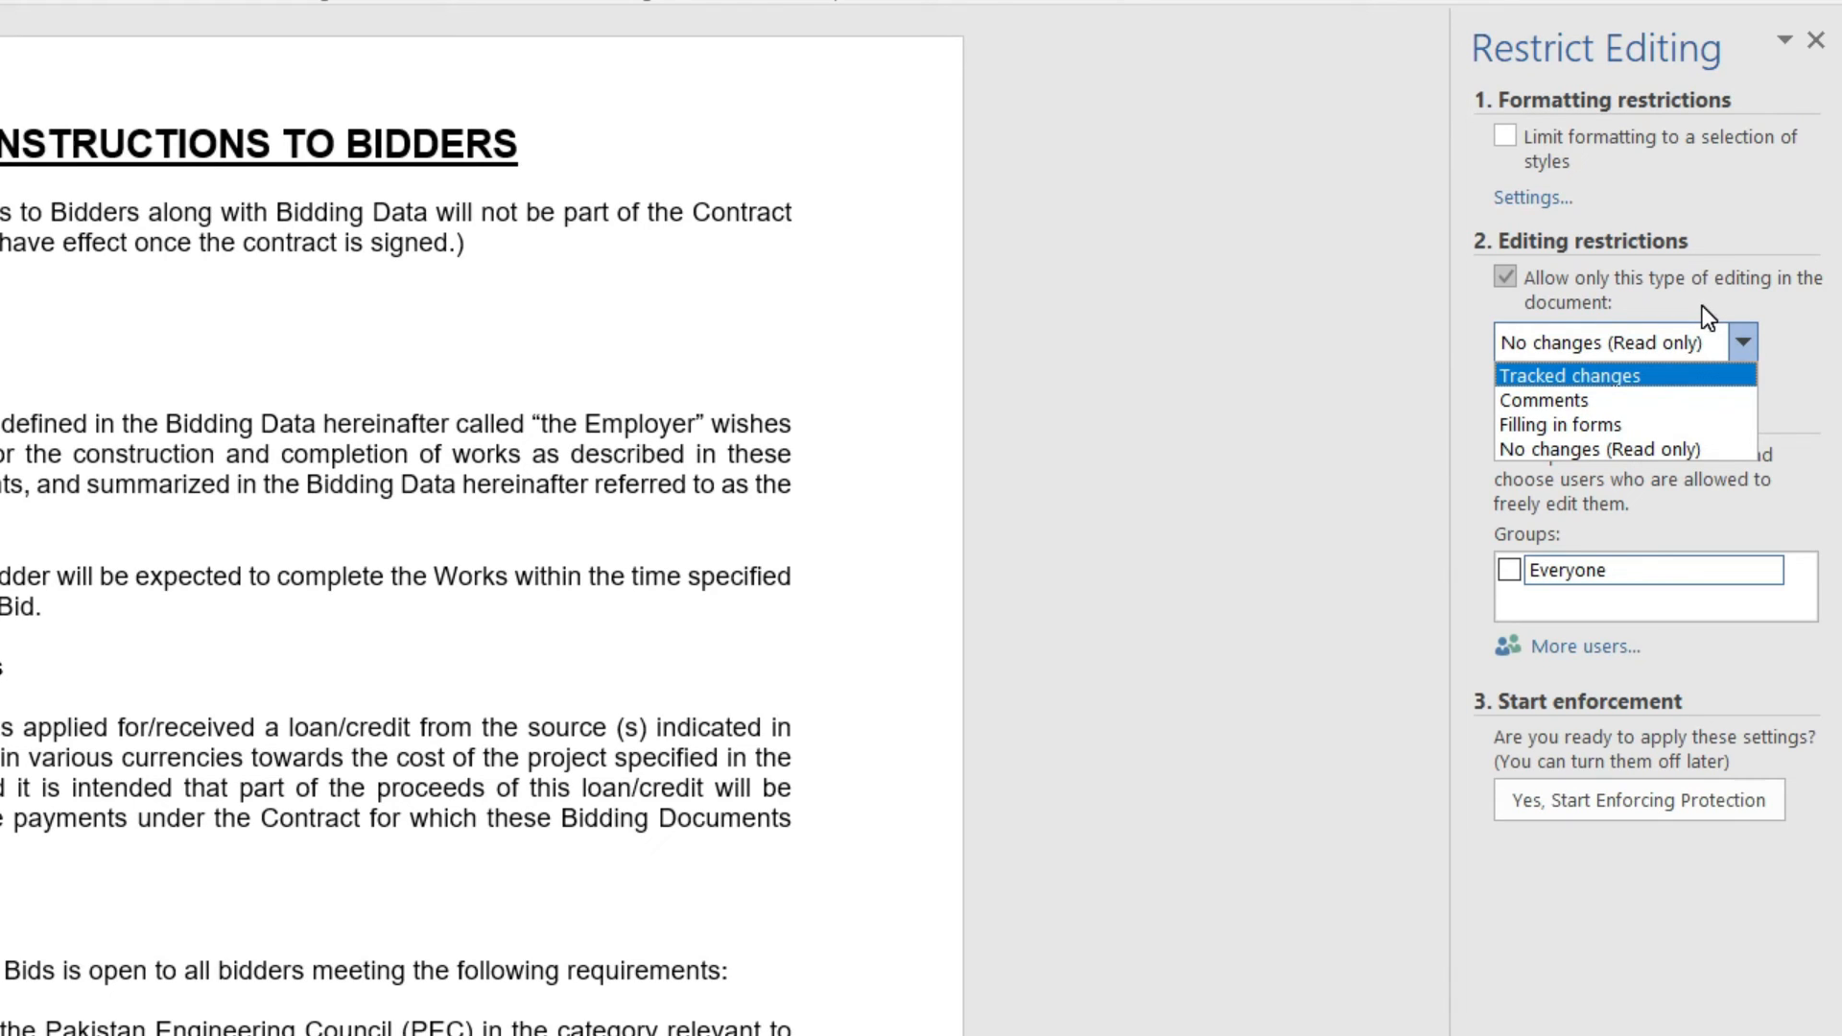
left_click(1642, 447)
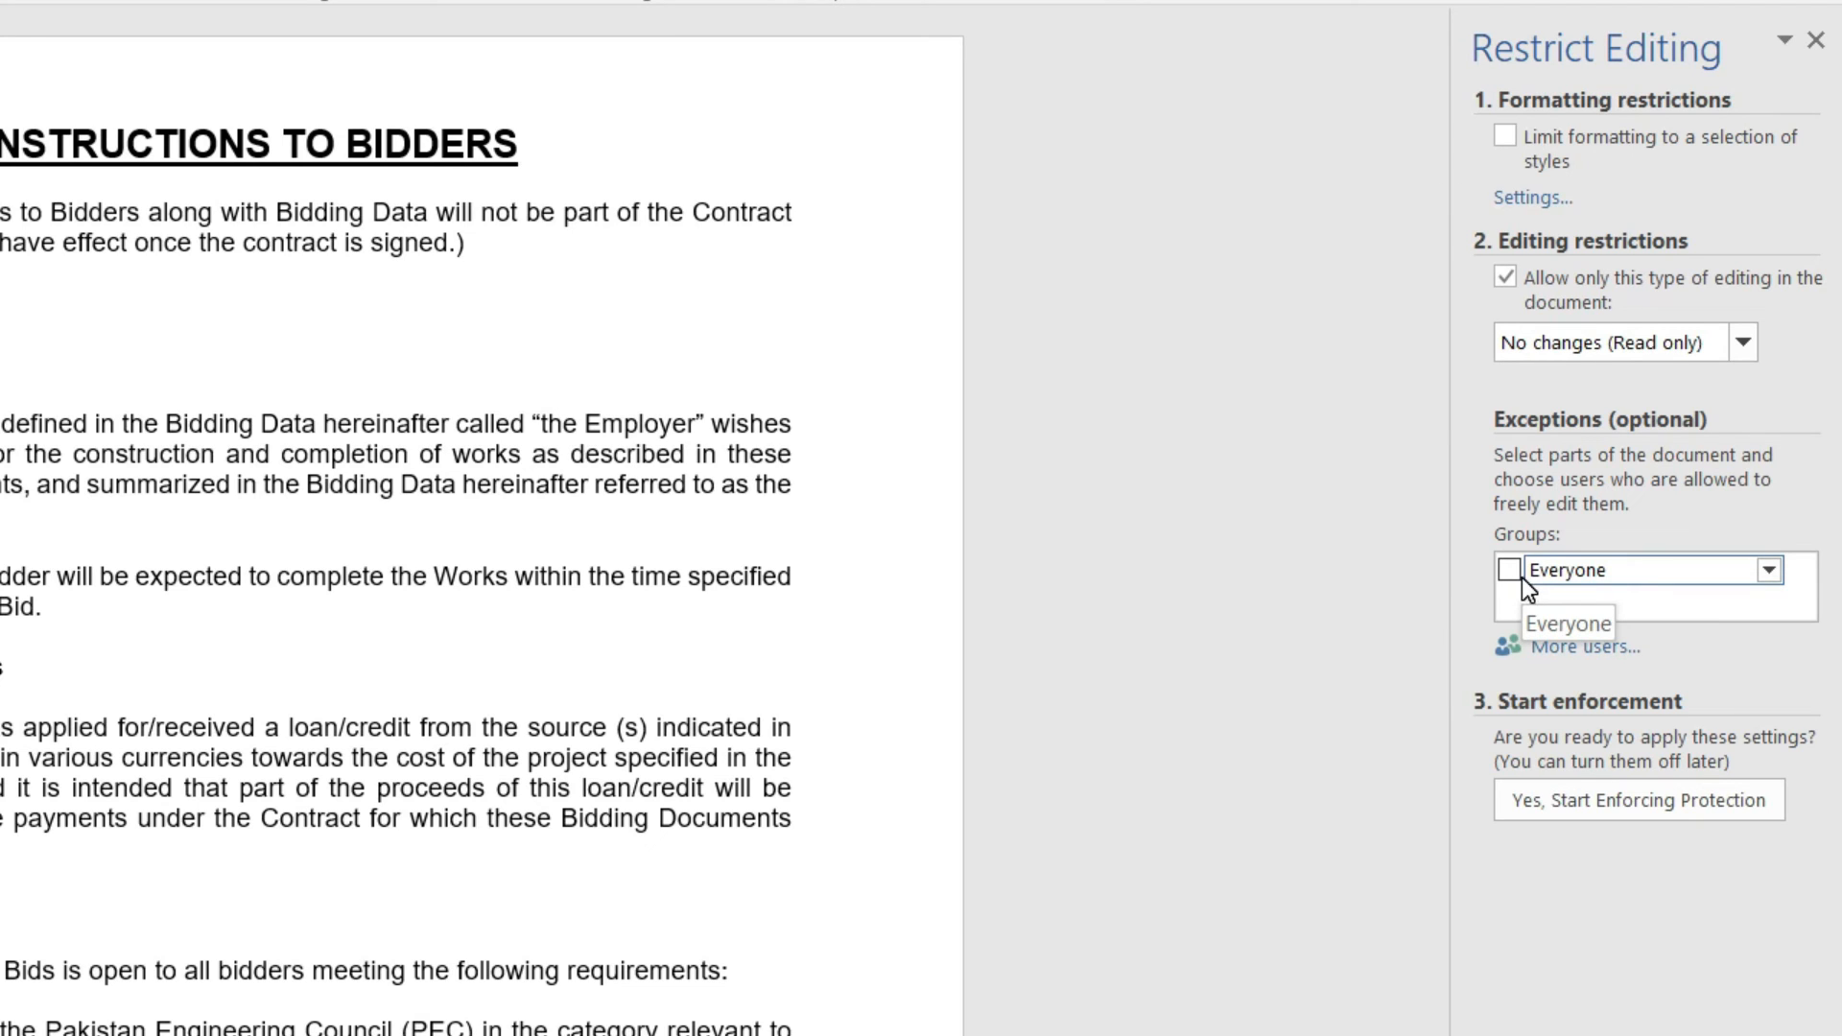
left_click(1700, 799)
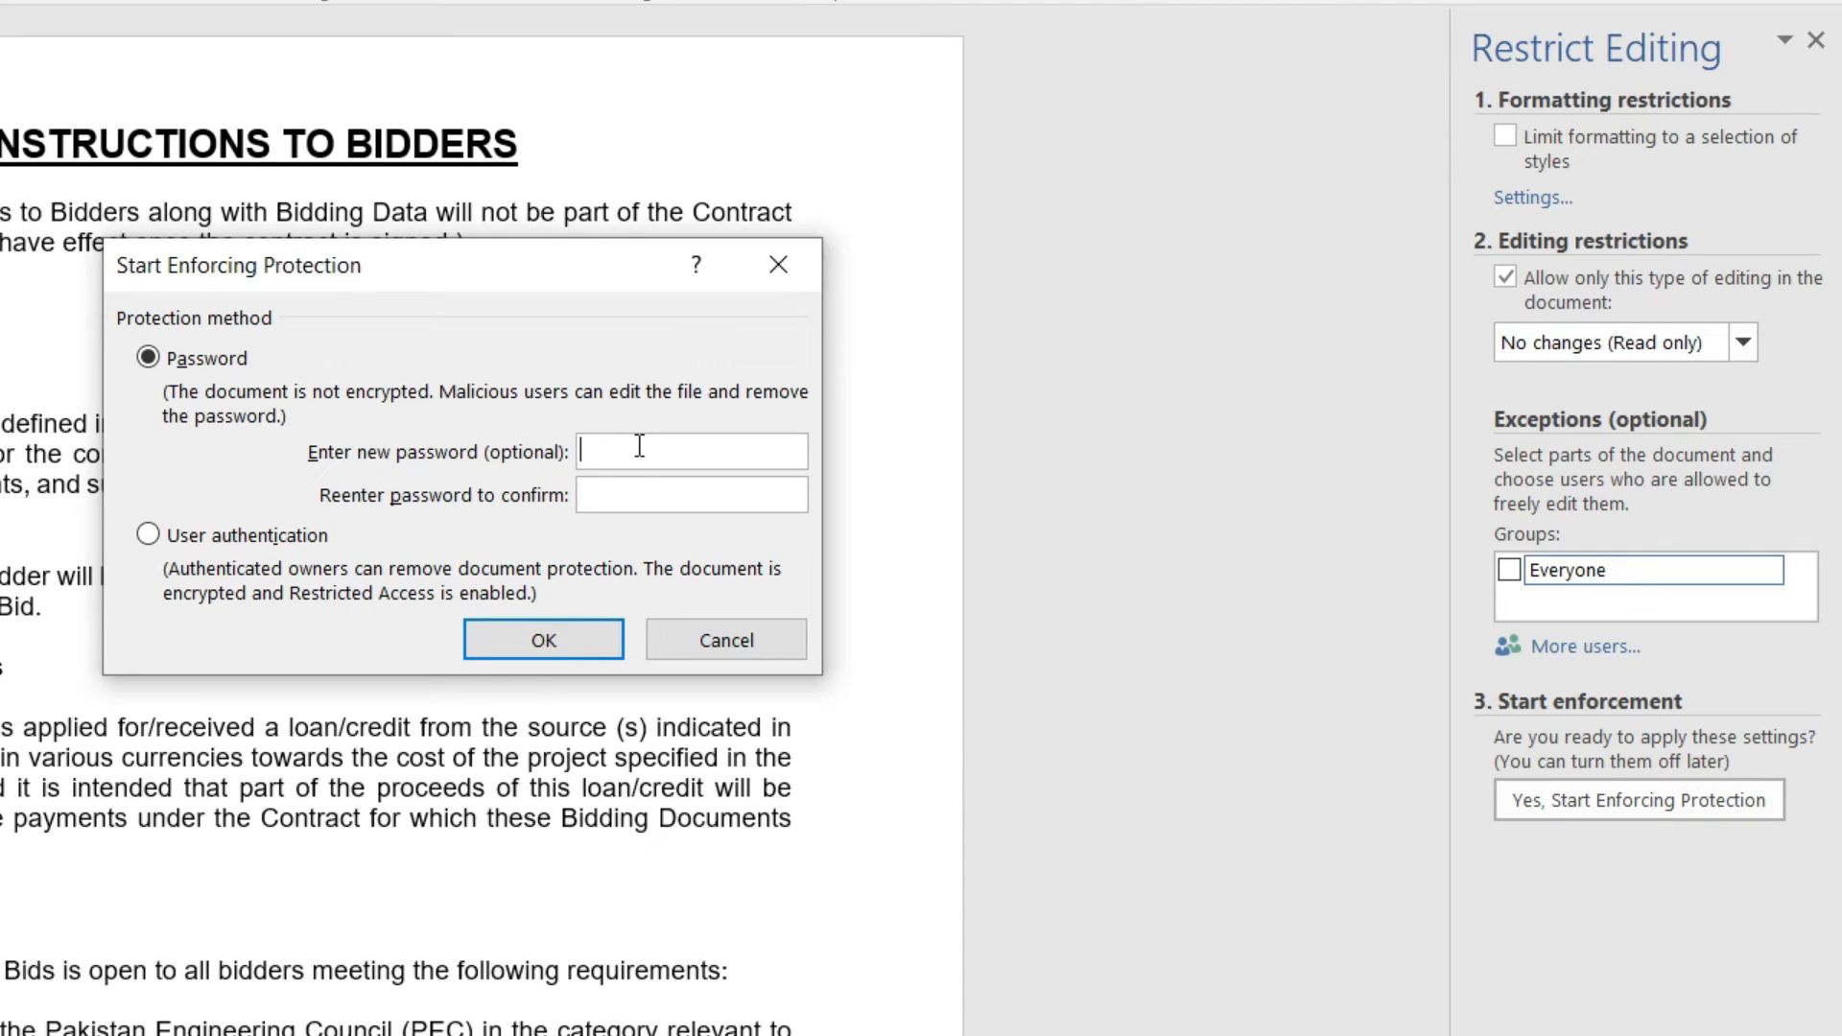
Step: Enter the protection password, re-enter it to confirm, and apply protection
type("123")
left_click(685, 494)
type("123")
left_click(543, 643)
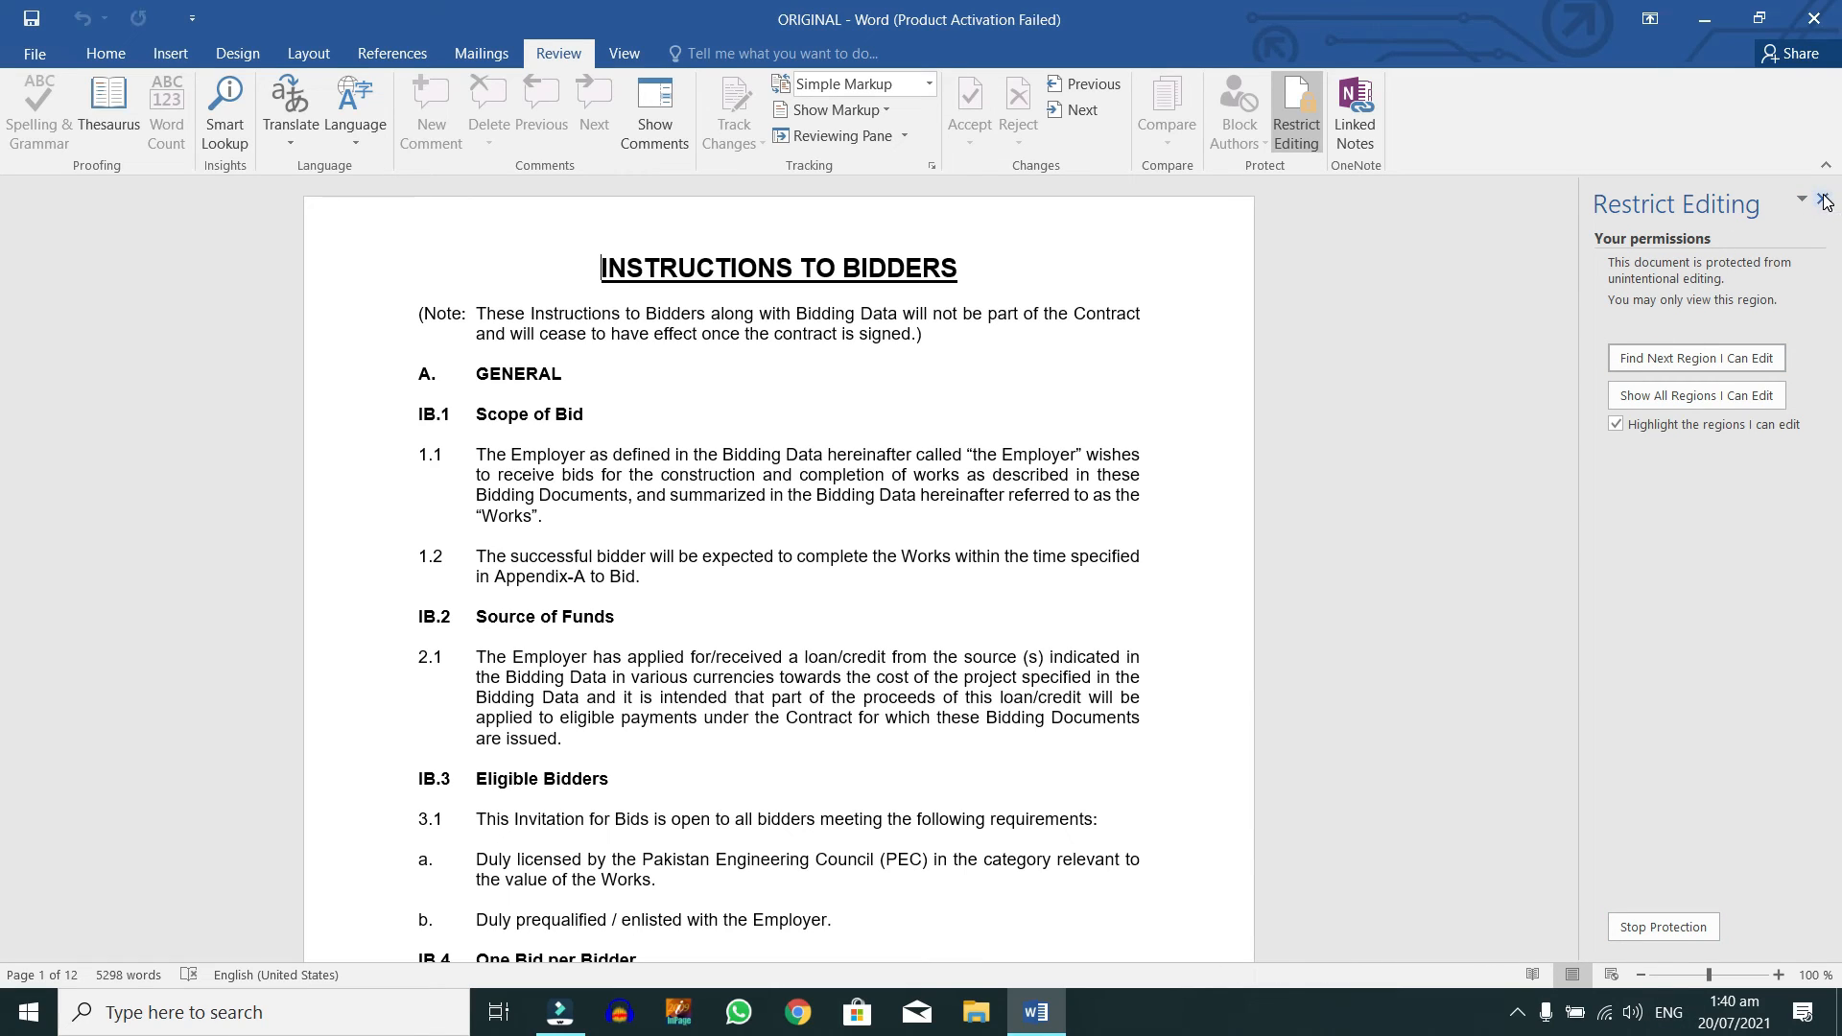
Step: Try deleting and selecting text to confirm the document can't be edited
double_click(831, 476)
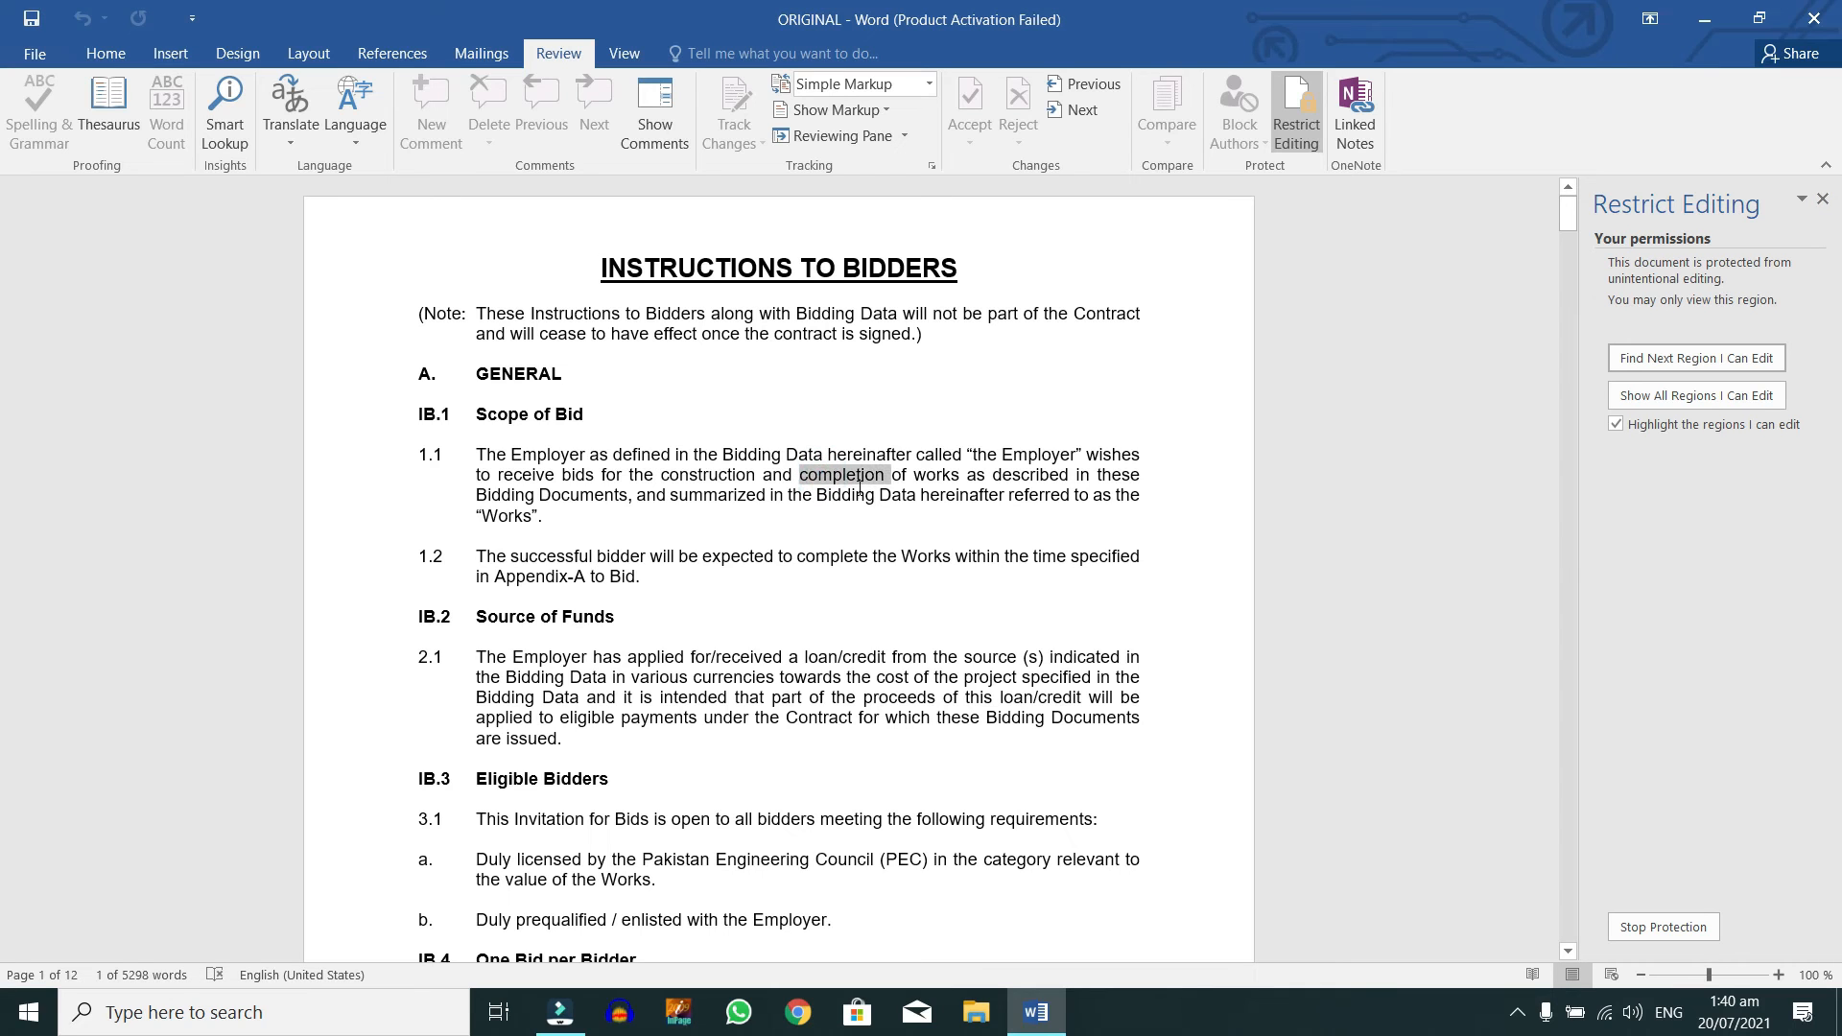
key("Delete")
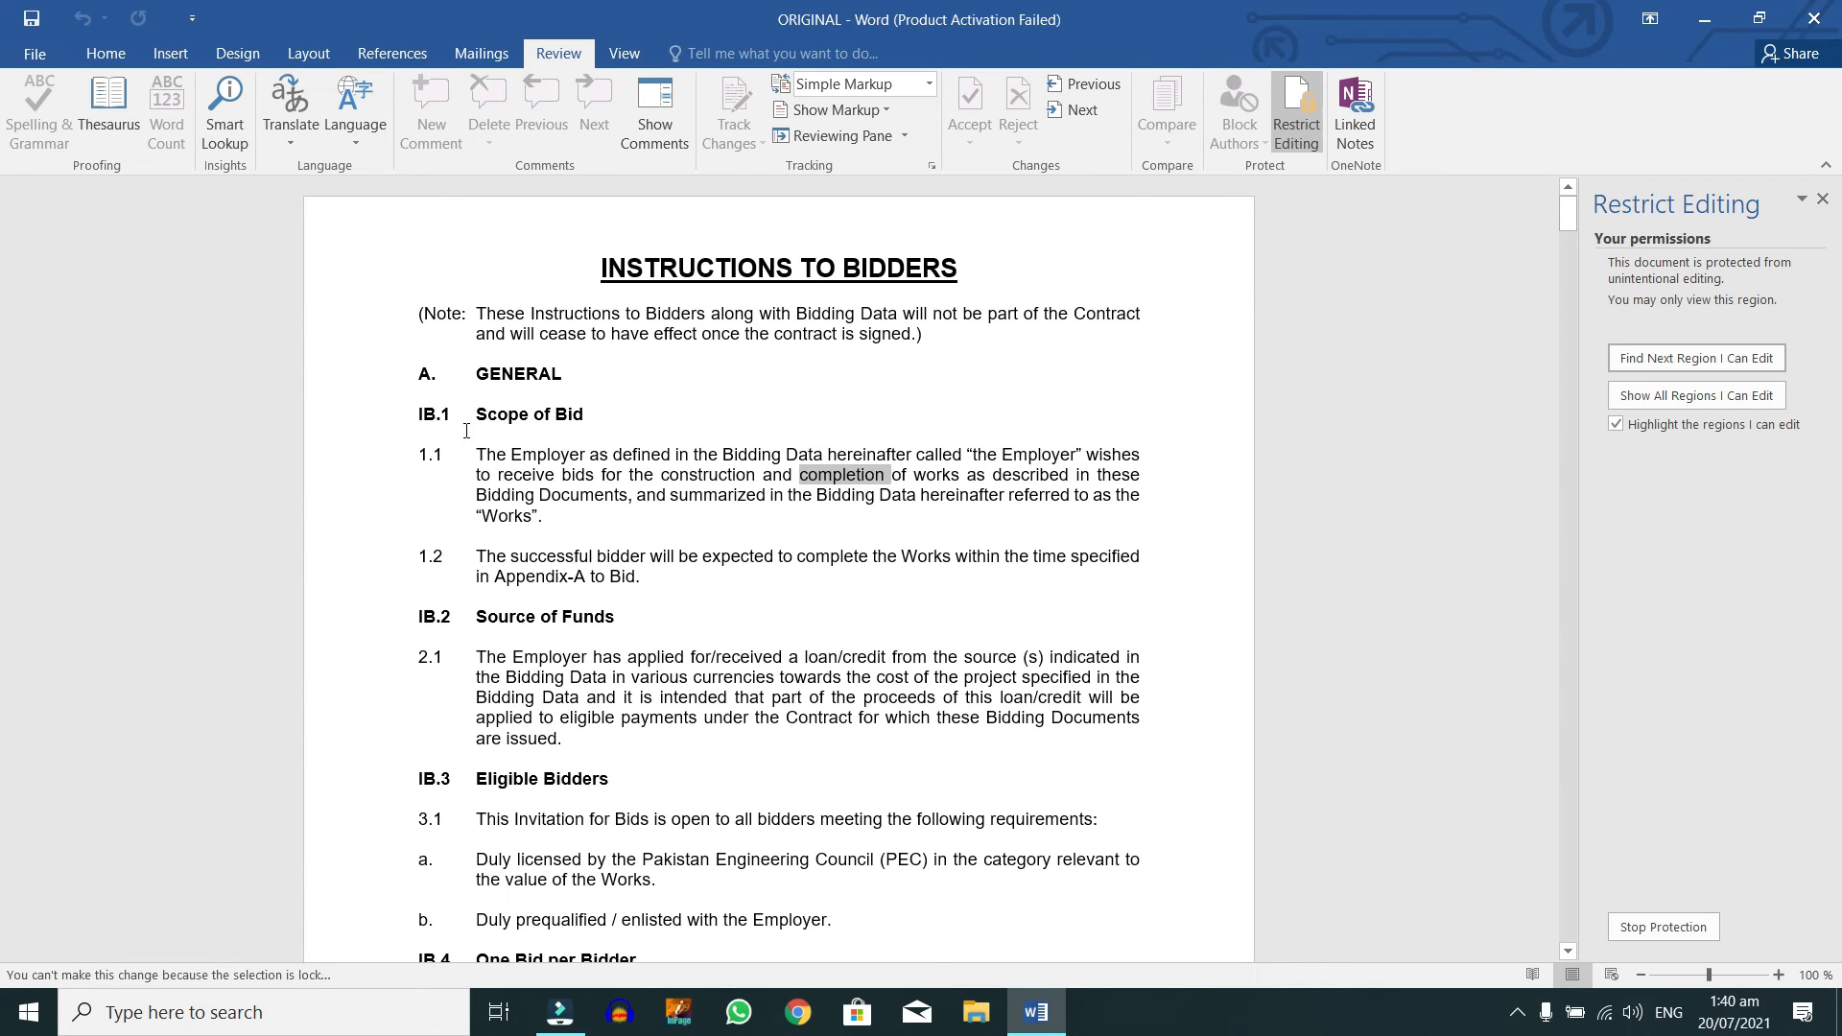
left_click(449, 528)
left_click(370, 317)
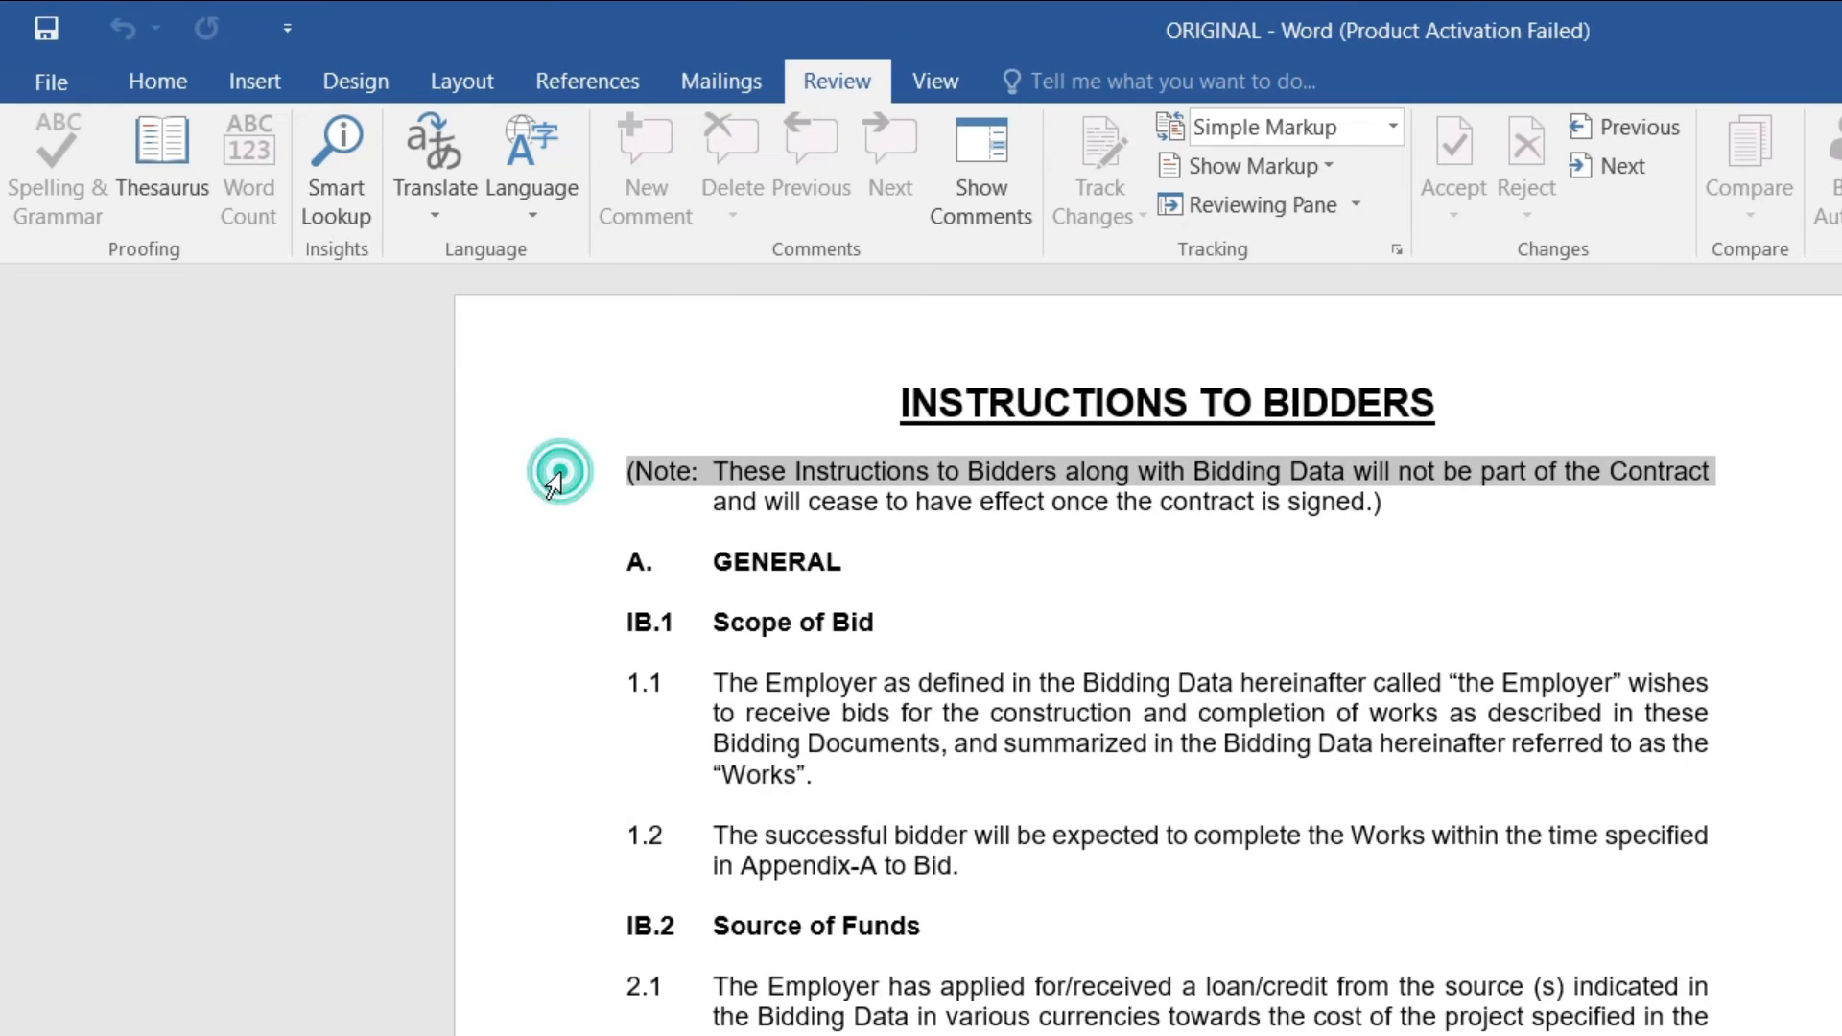
triple_click(554, 482)
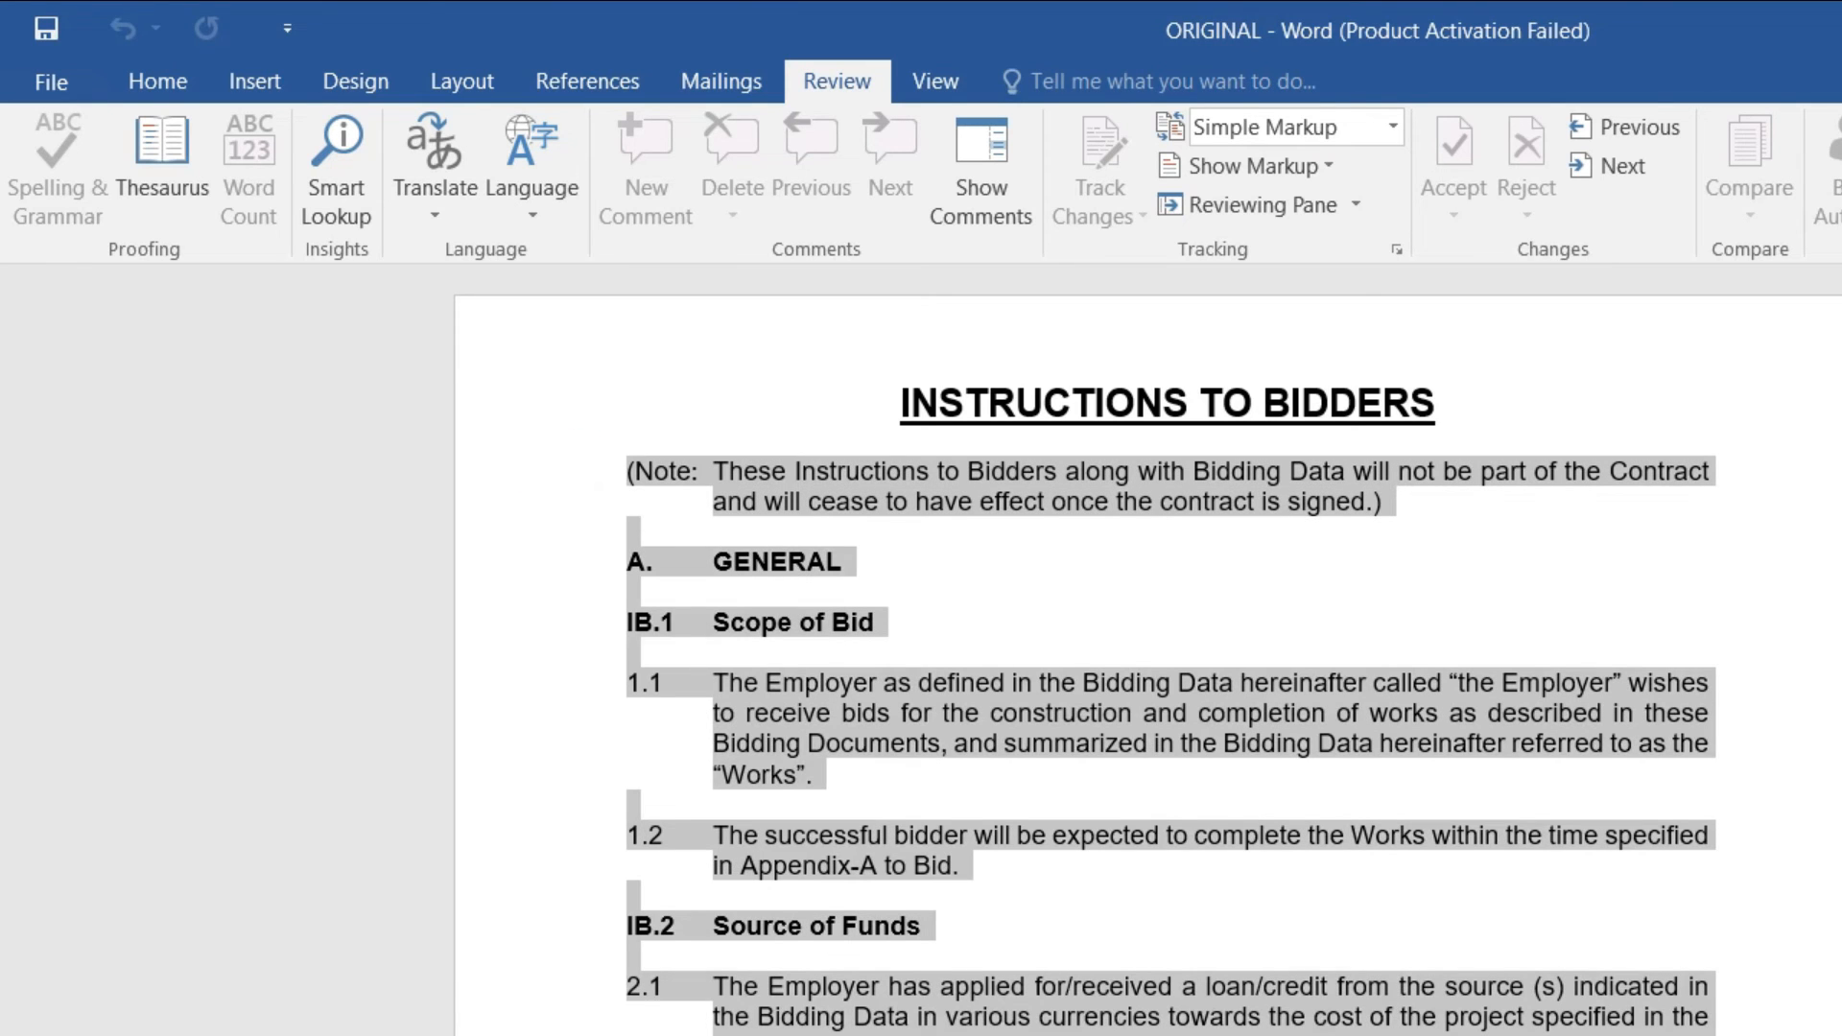
Step: Check File info protection status and whether text boxes, Quick Parts, headers, footers, tables can be inserted
left_click(153, 77)
left_click(62, 79)
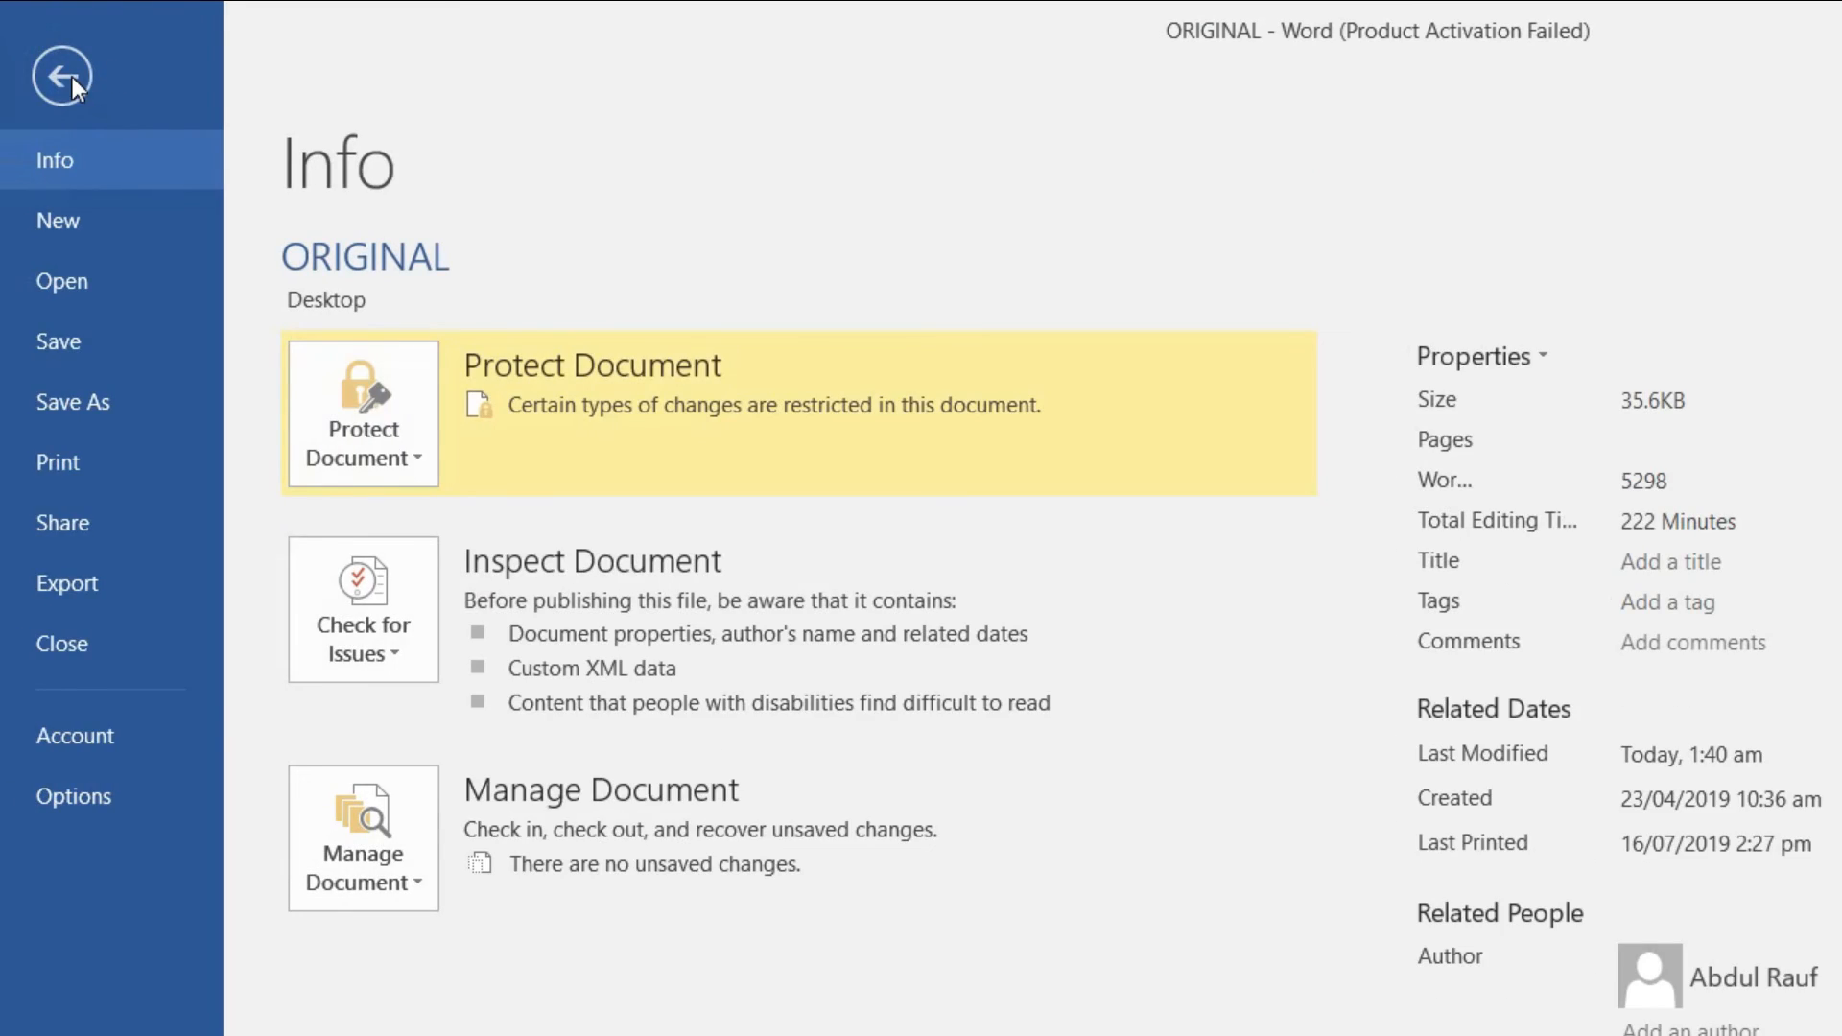
left_click(72, 76)
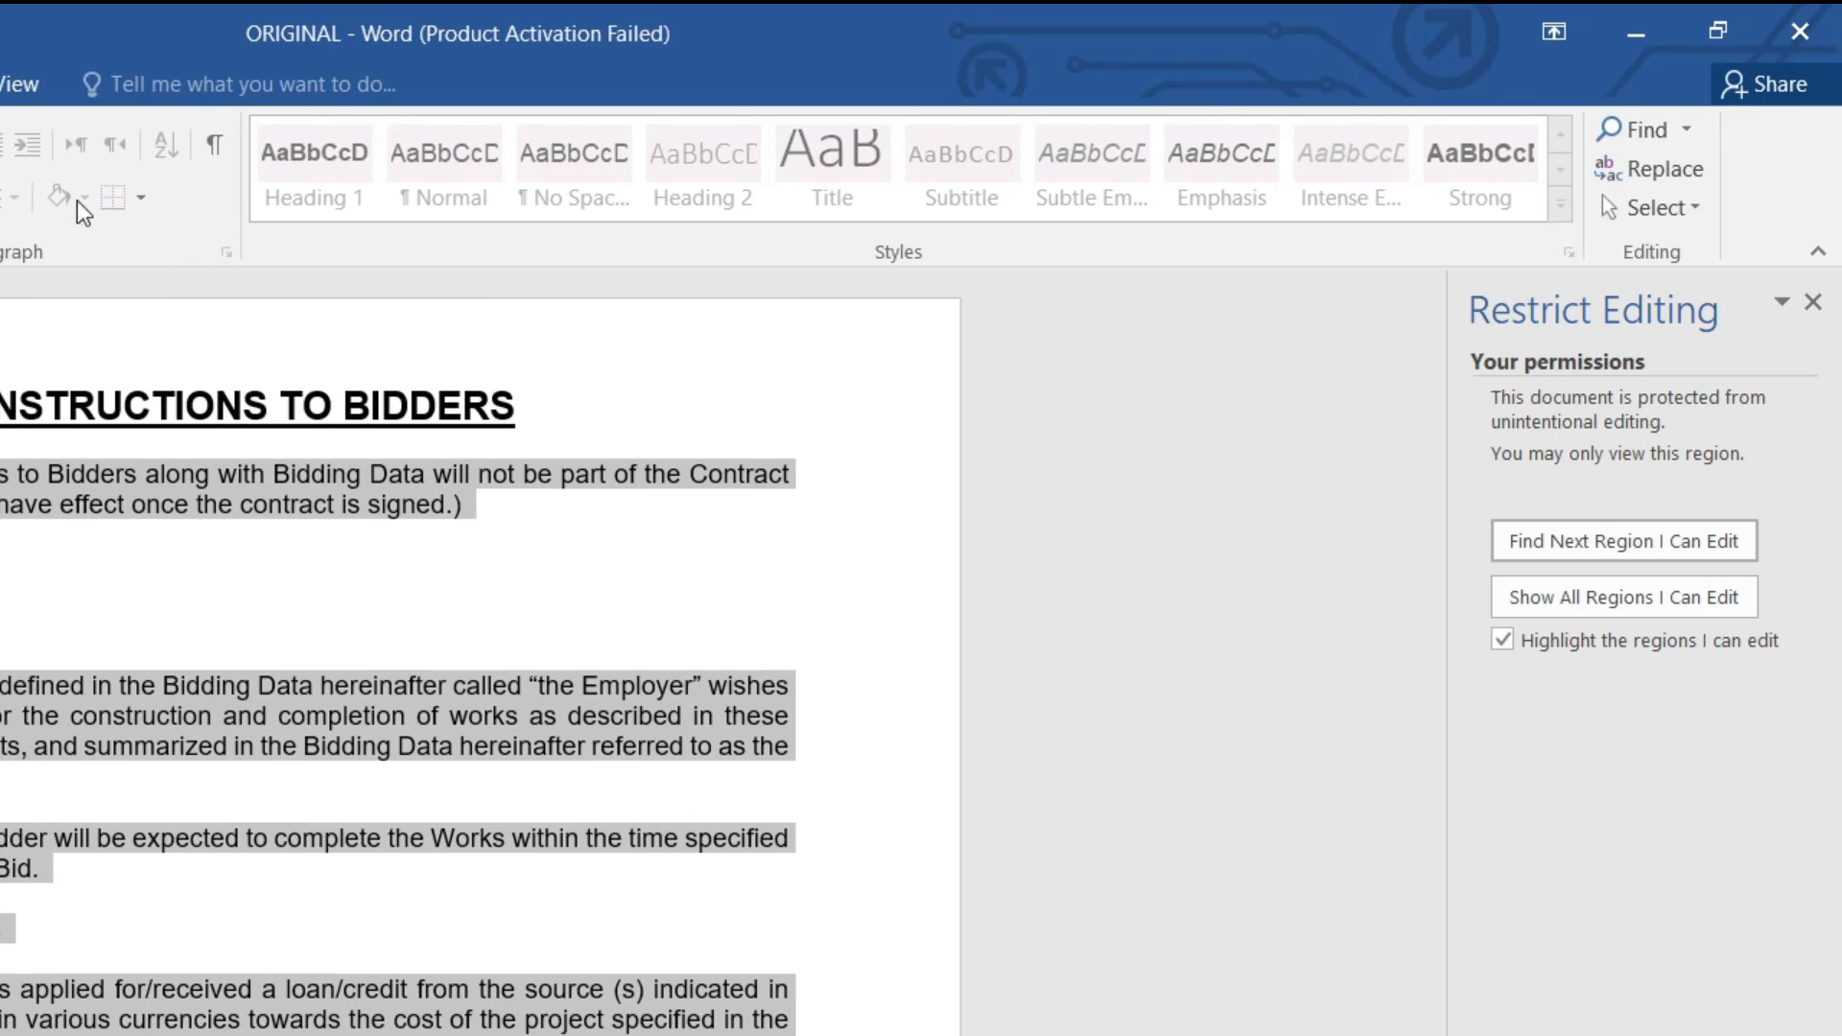
key("alt+n")
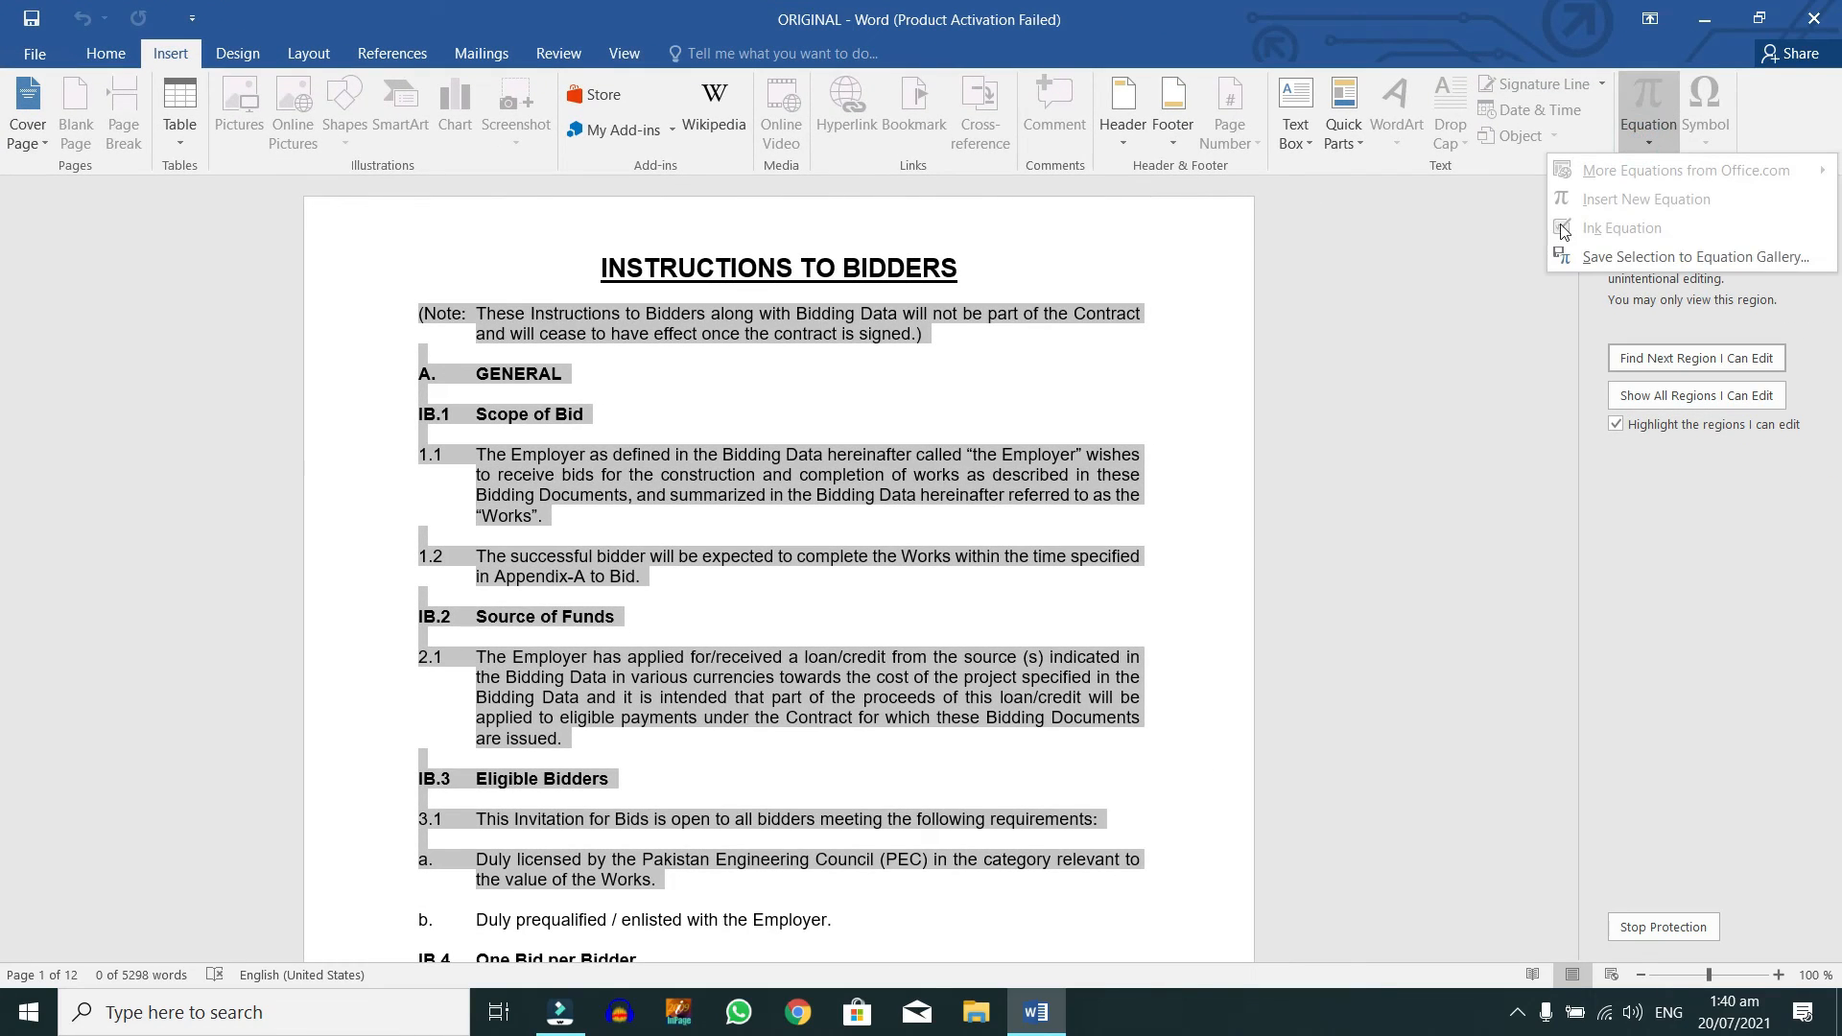
left_click(1313, 142)
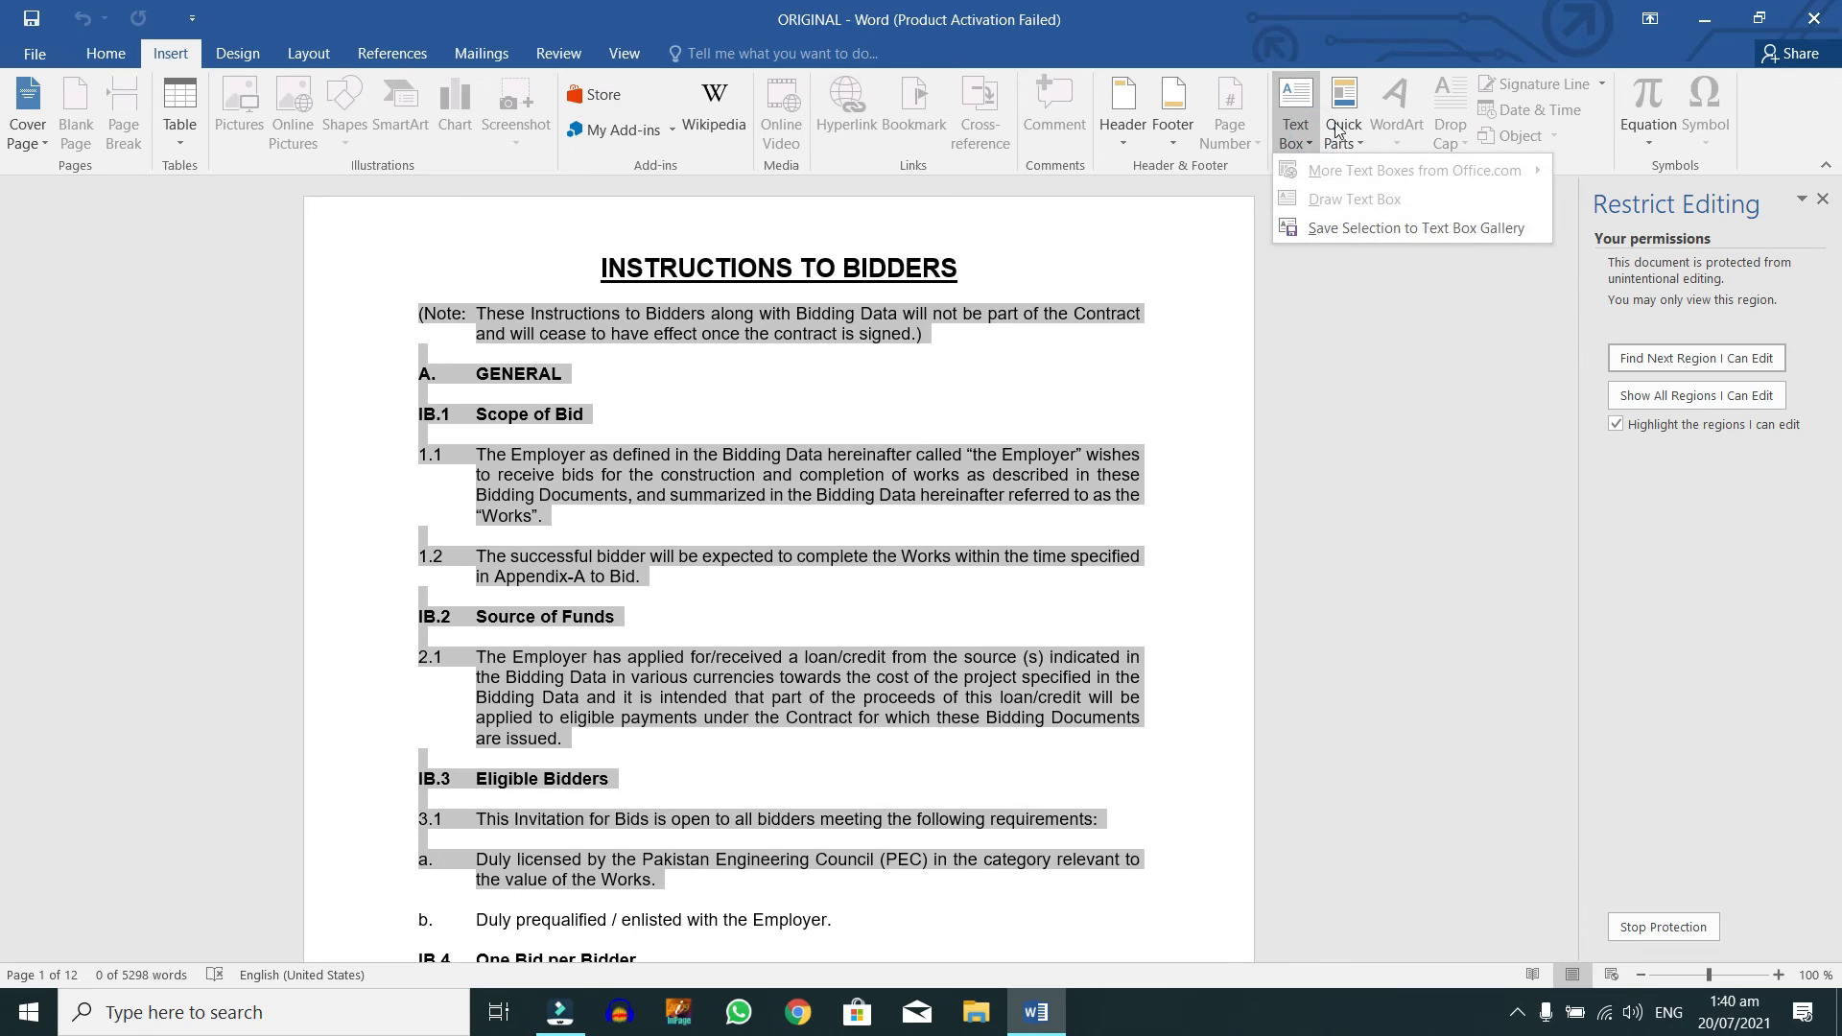
left_click(1343, 133)
left_click(1123, 111)
left_click(1173, 111)
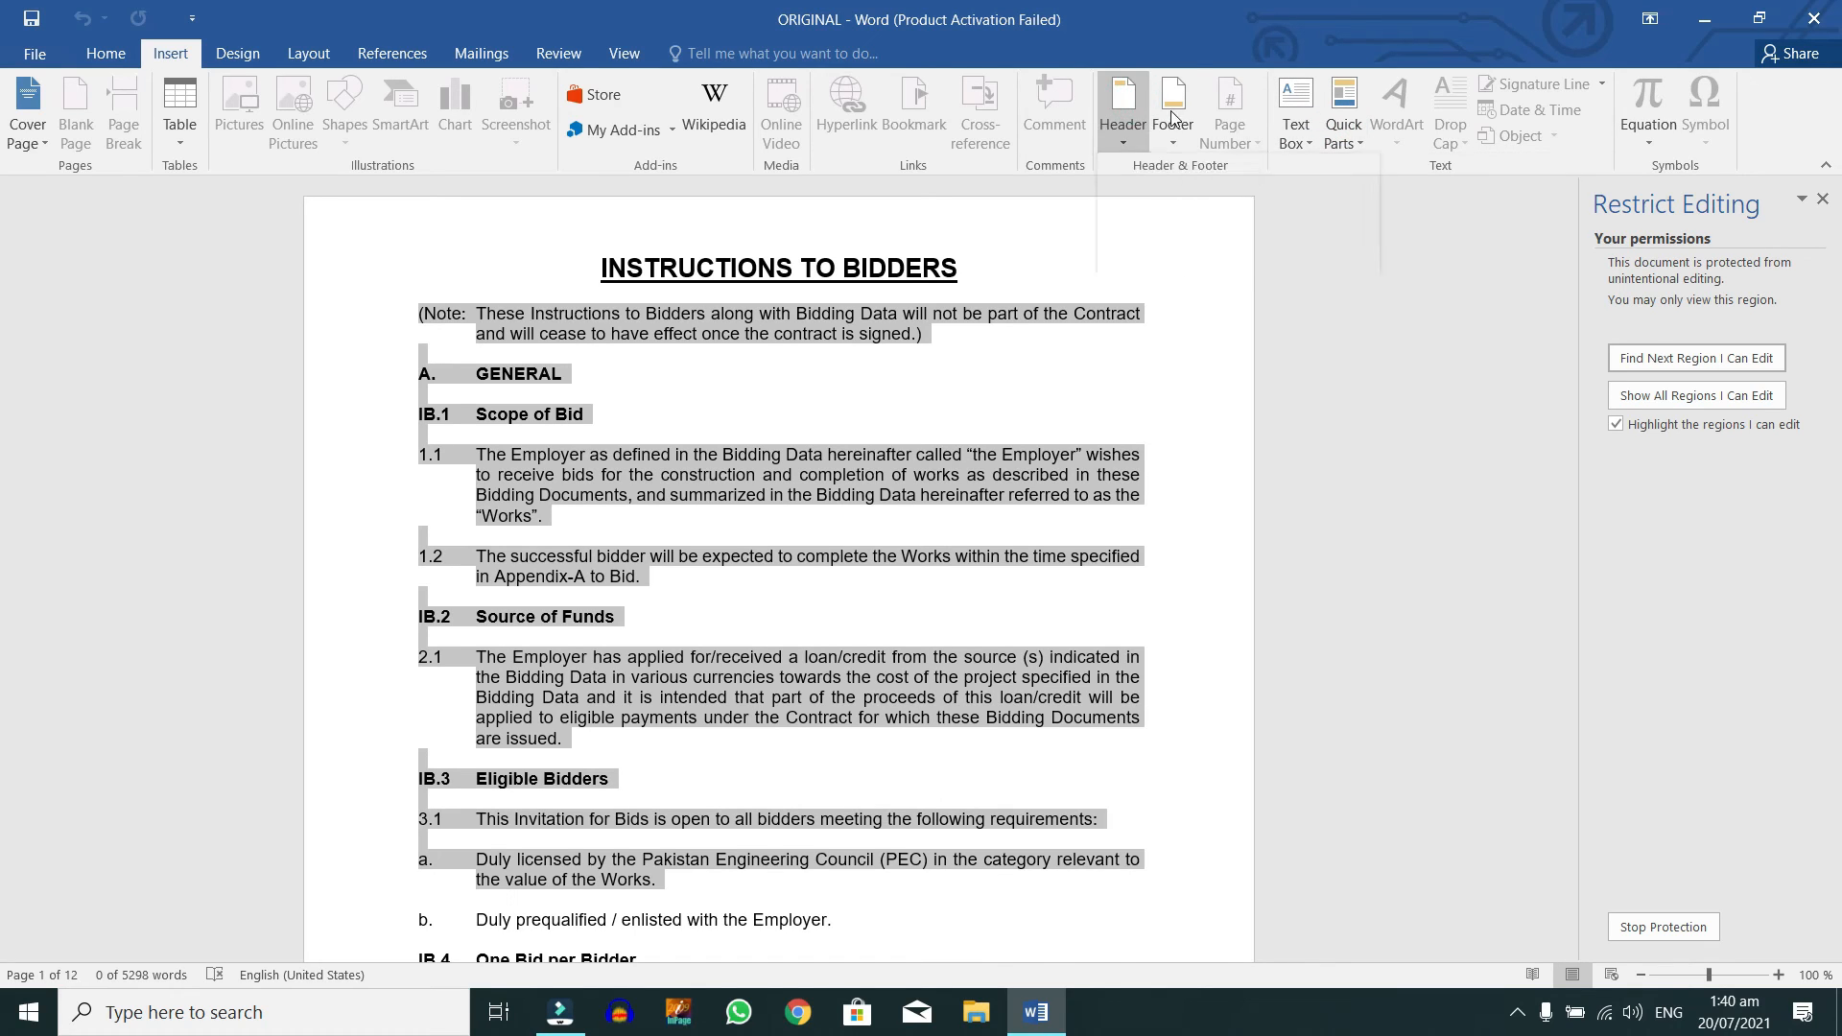
left_click(187, 125)
Step: Browse the Design, Layout, References, Mailings and View tabs under protection
left_click(252, 53)
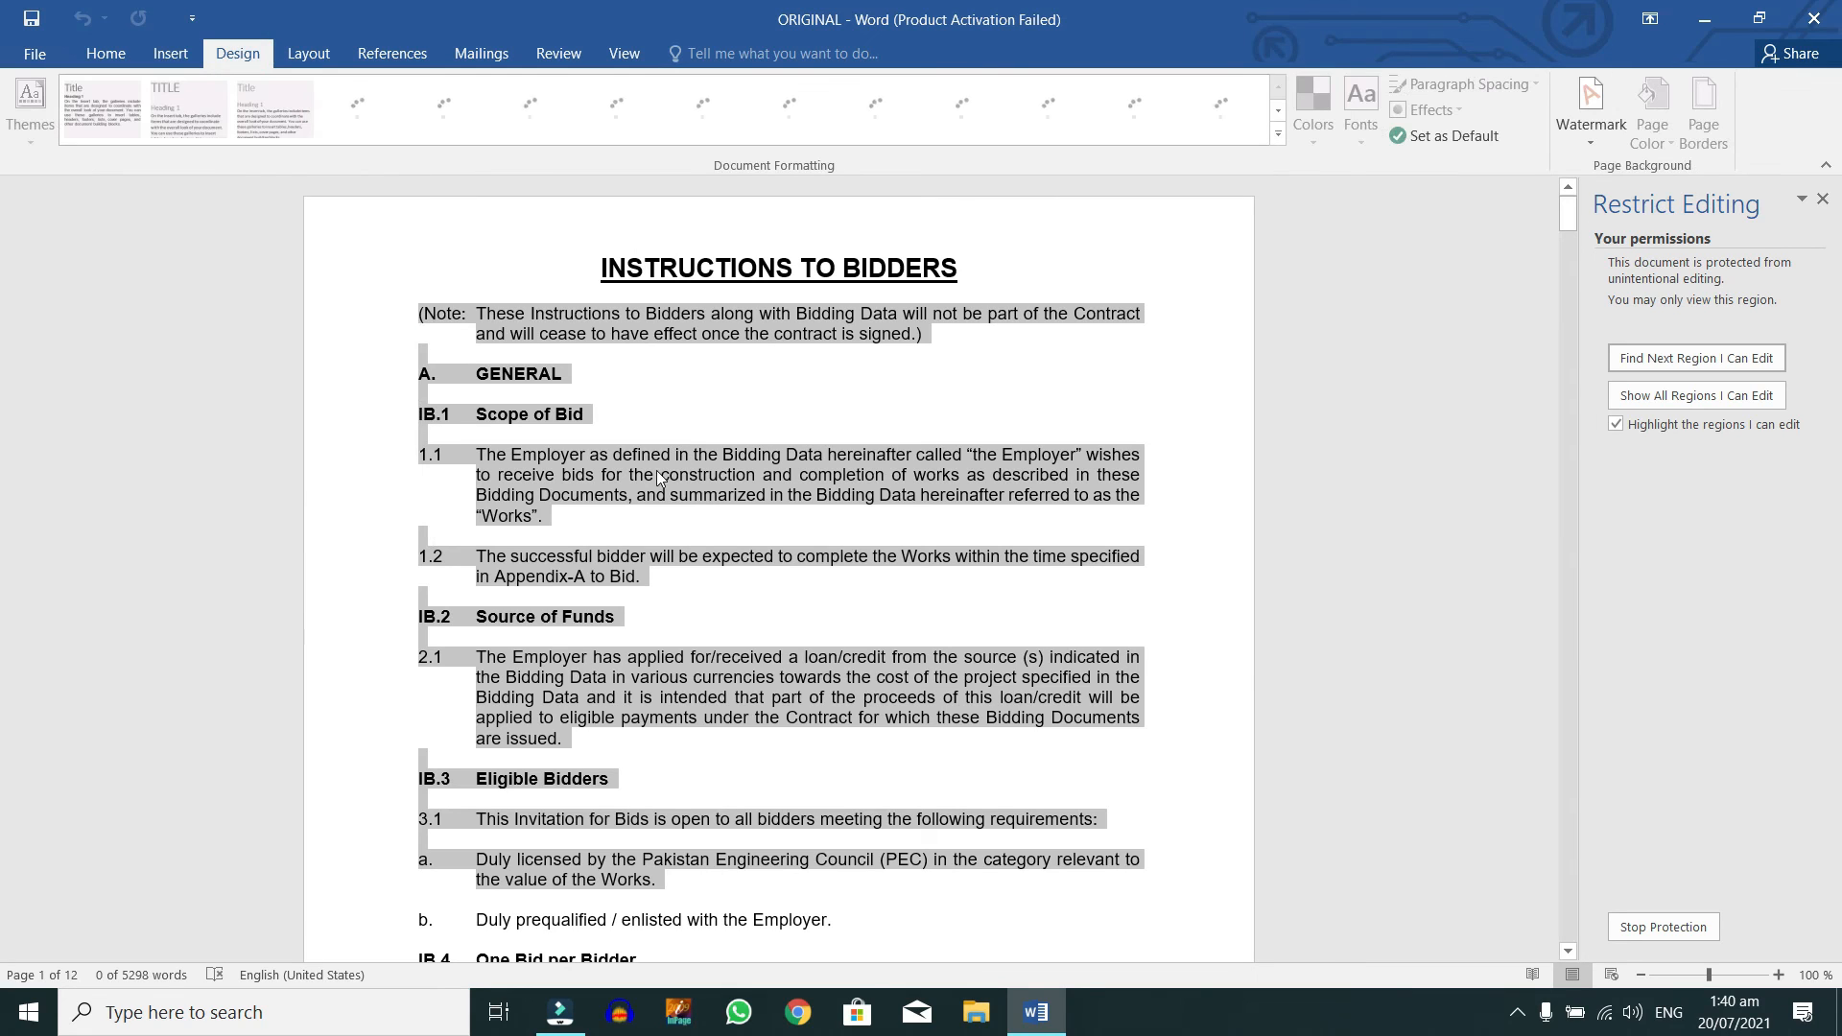
left_click(312, 54)
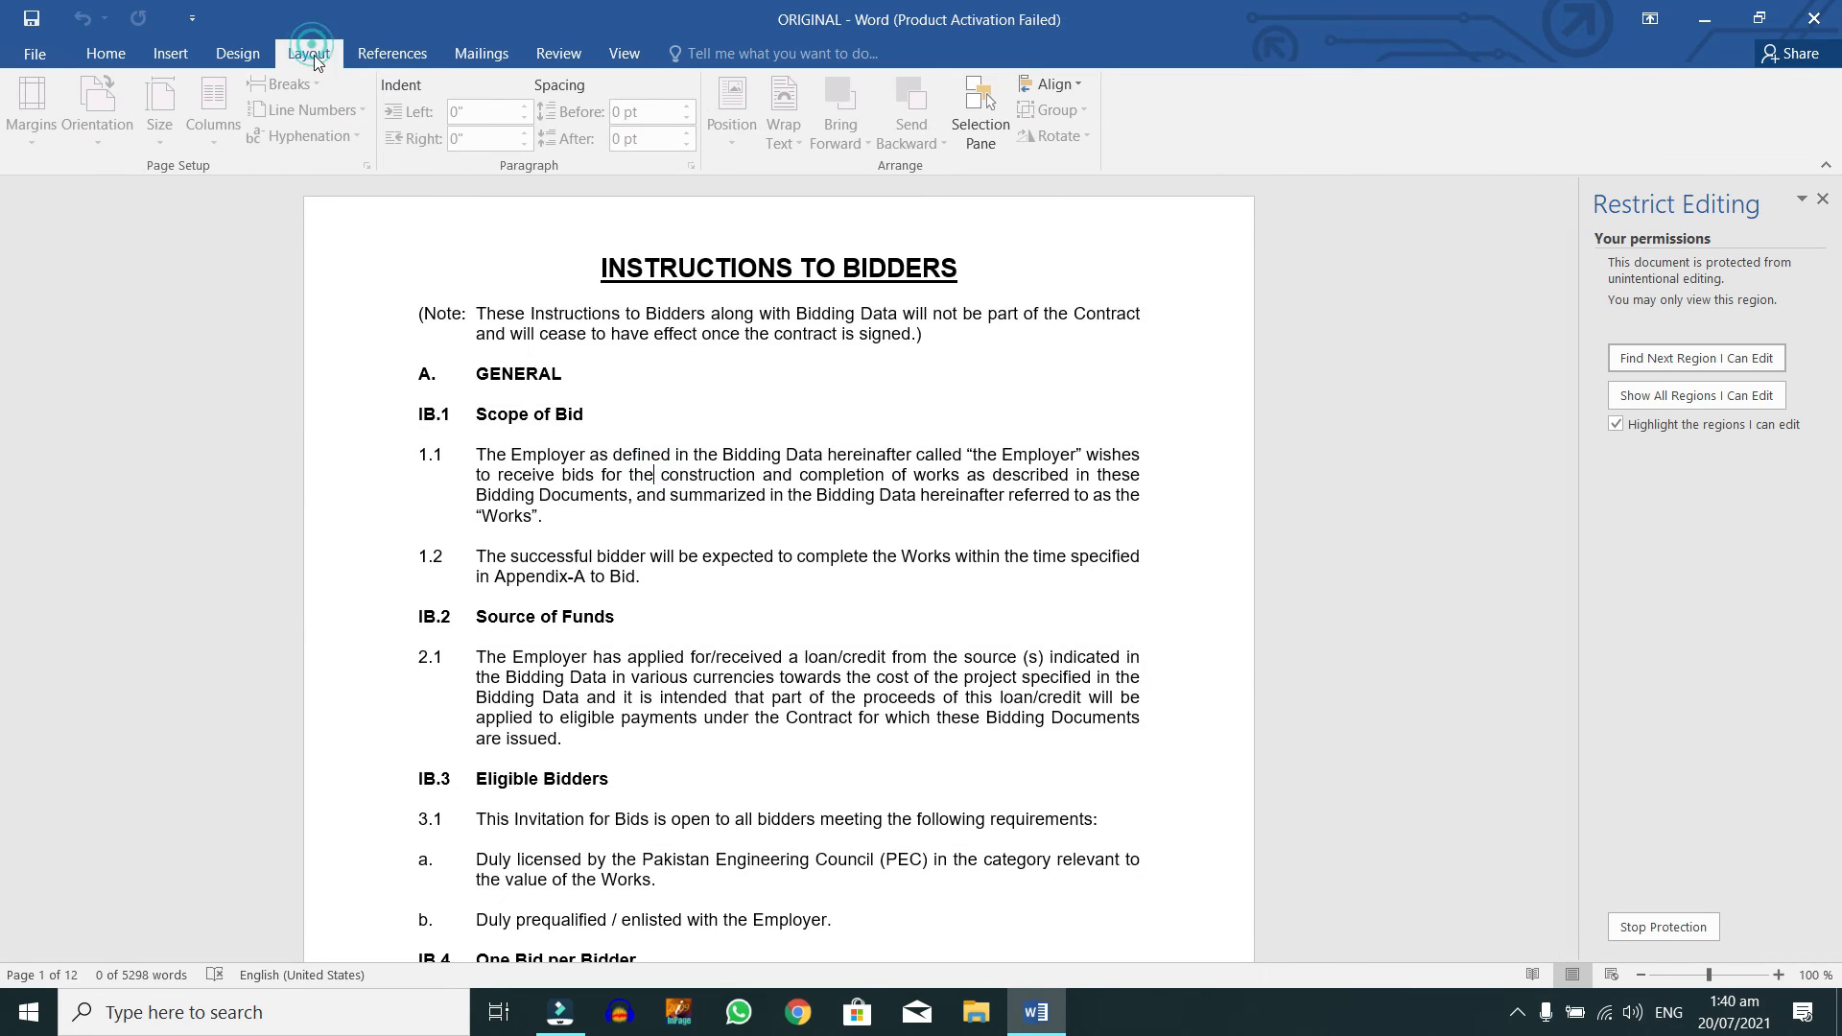
left_click(393, 54)
left_click(503, 53)
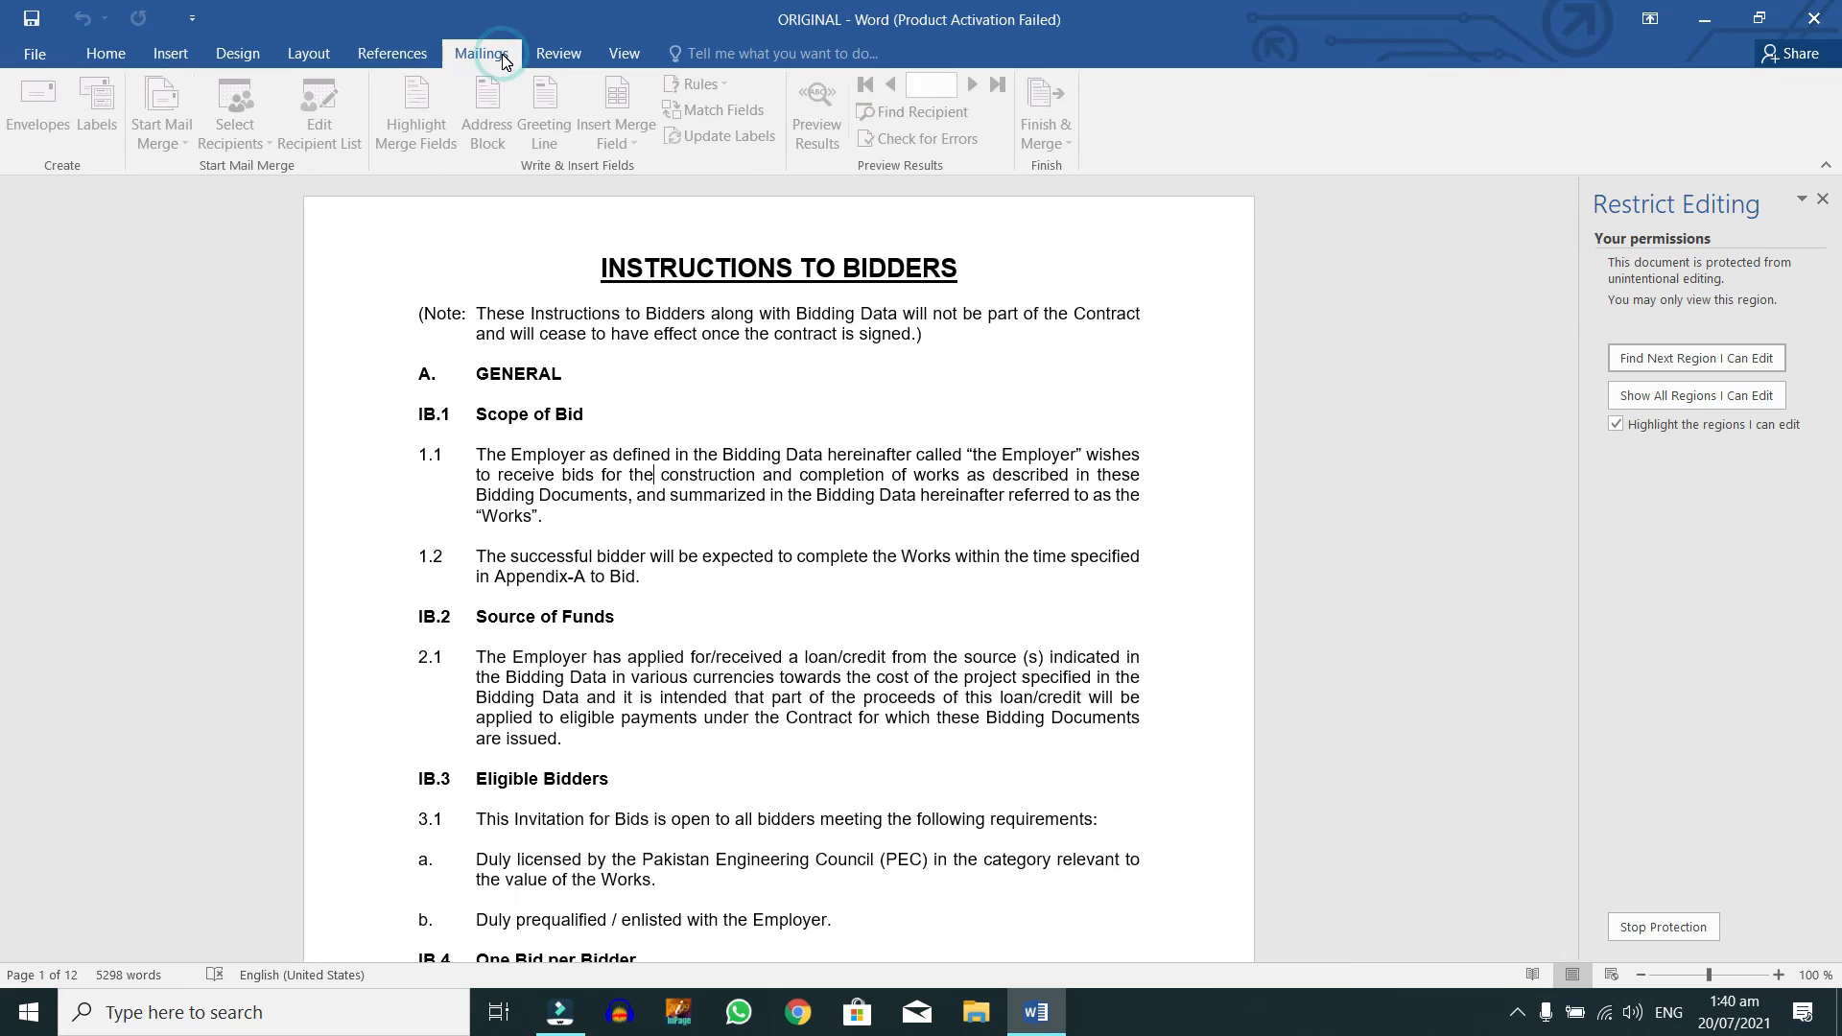
left_click(613, 56)
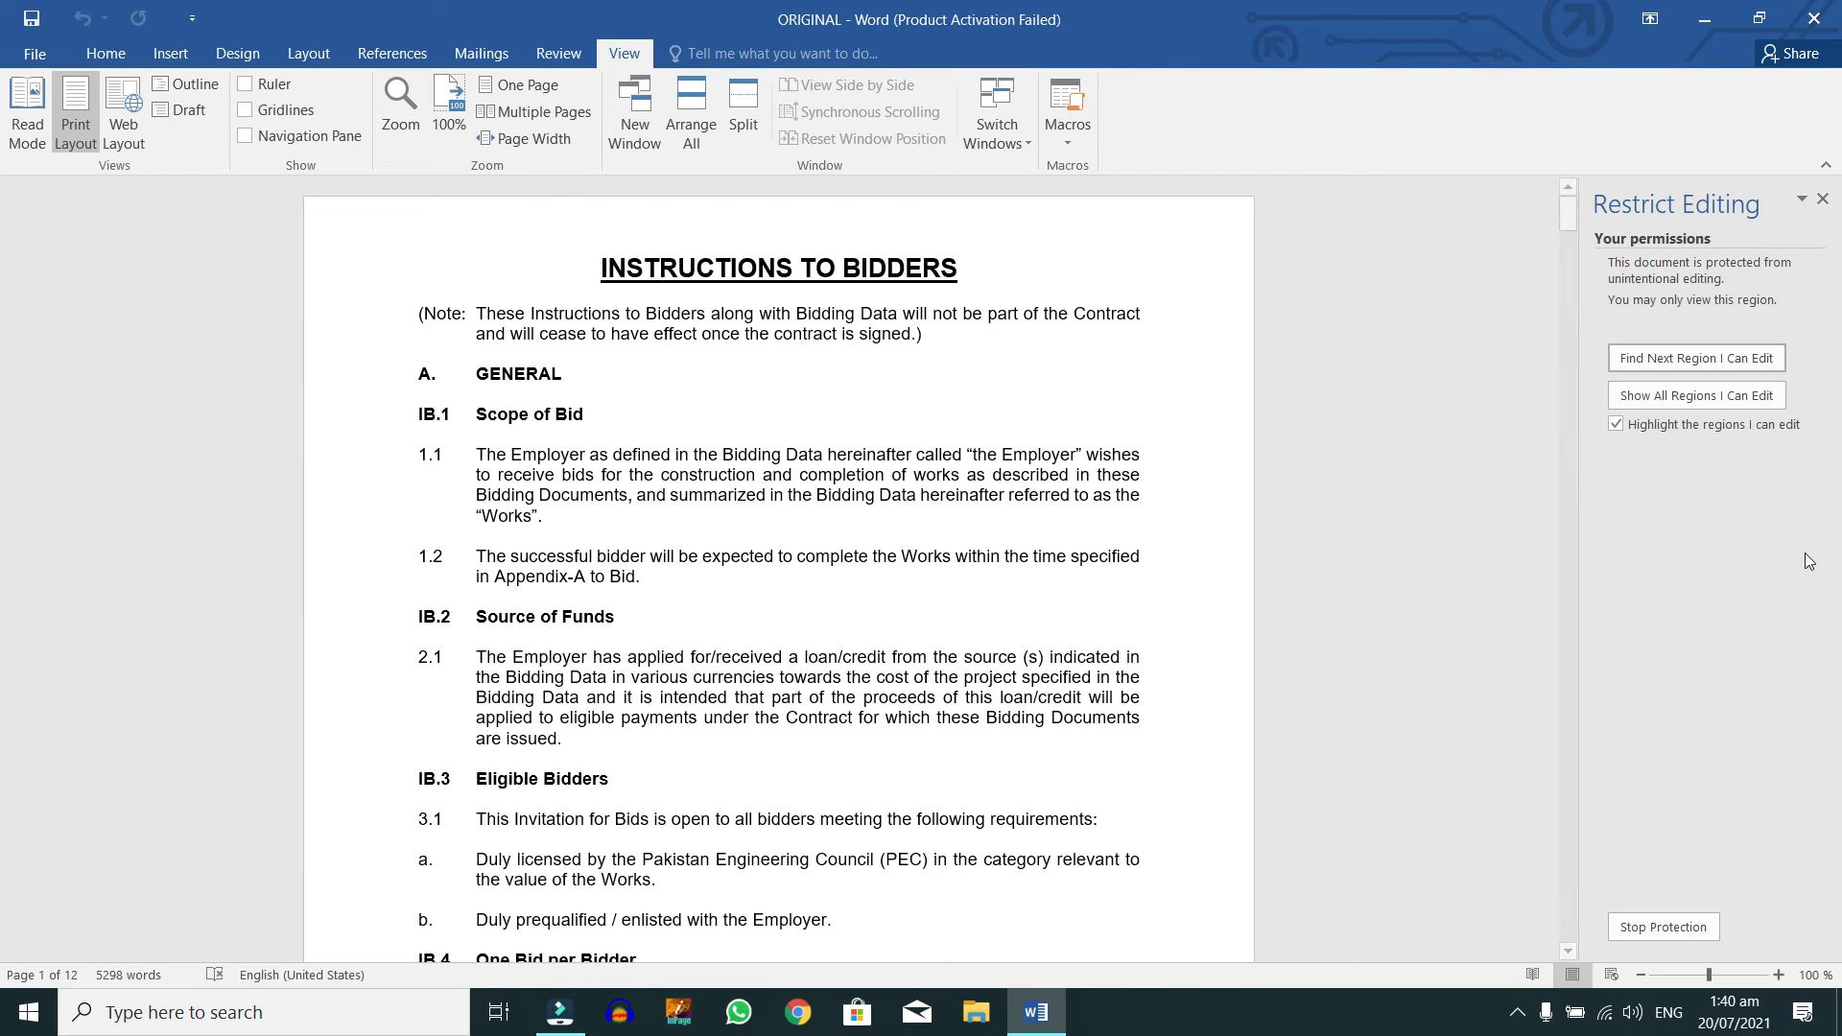
Step: Close the Restrict Editing pane and exit Word
left_click(783, 525)
left_click(1821, 198)
left_click(1817, 35)
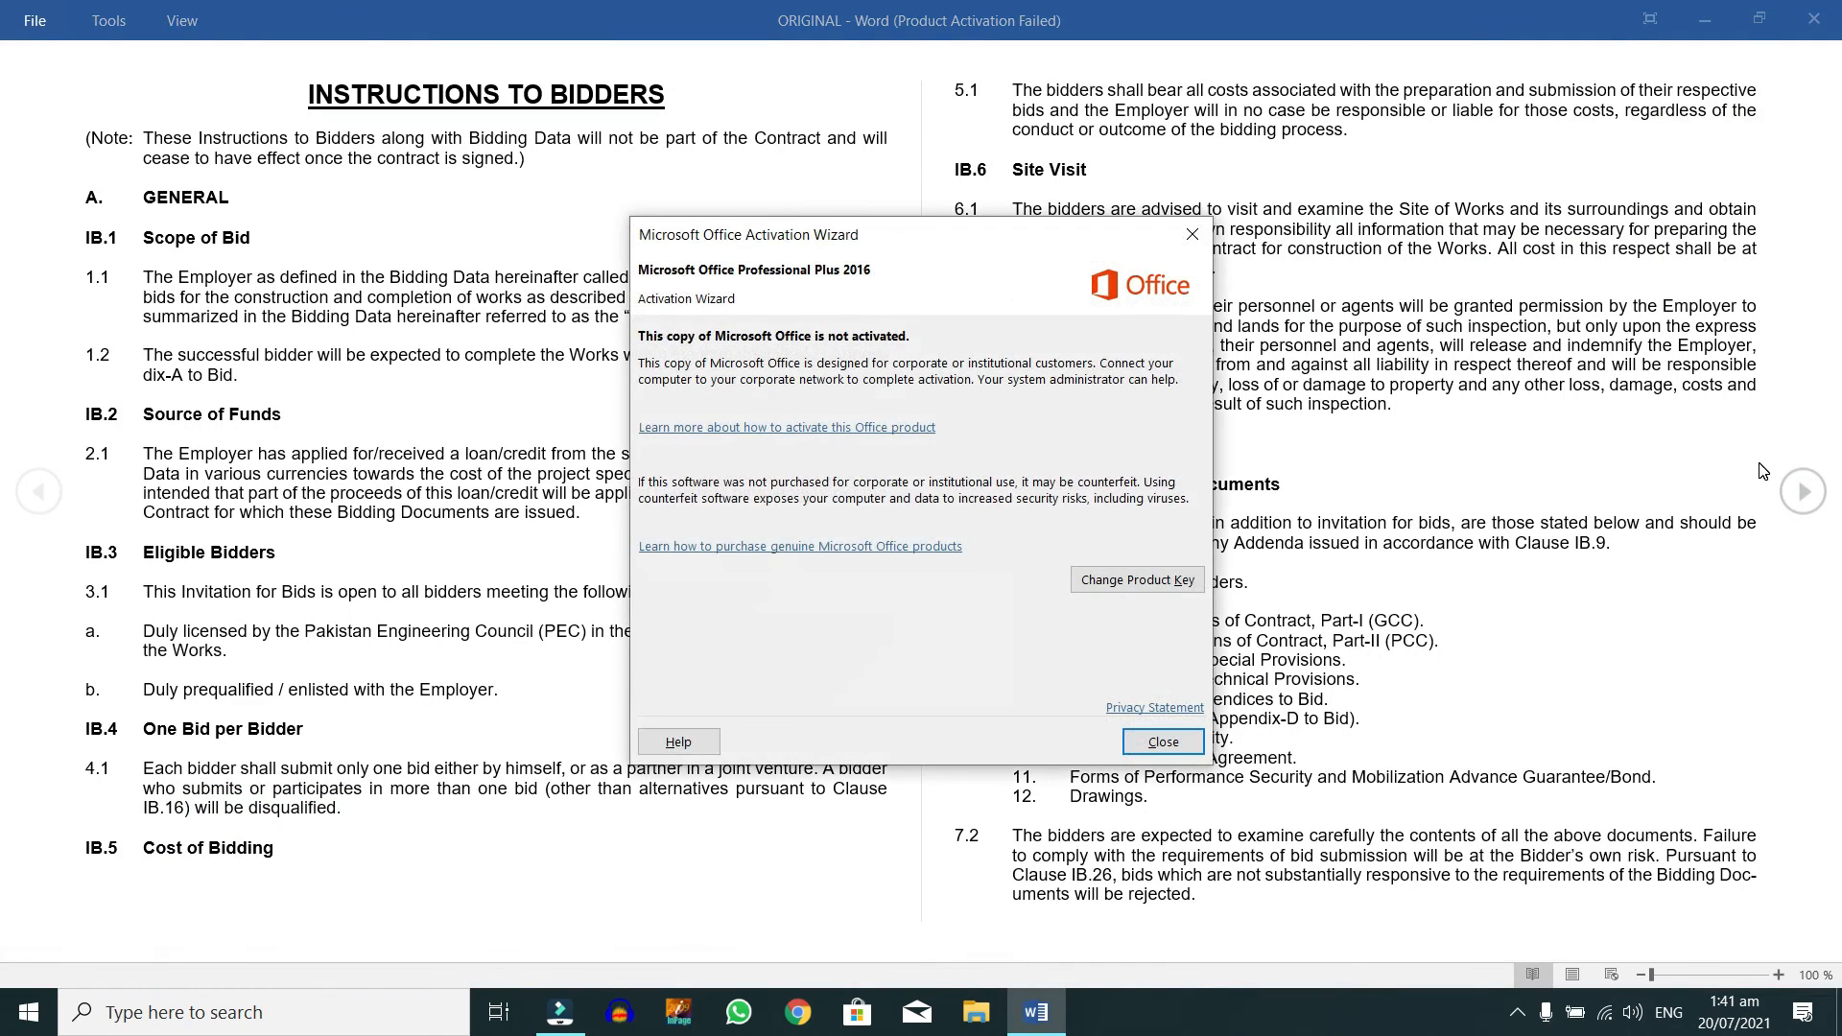
Step: Dismiss the activation notice, leave Read Mode for Print Layout, and check the Review tab
left_click(1175, 740)
key("Escape")
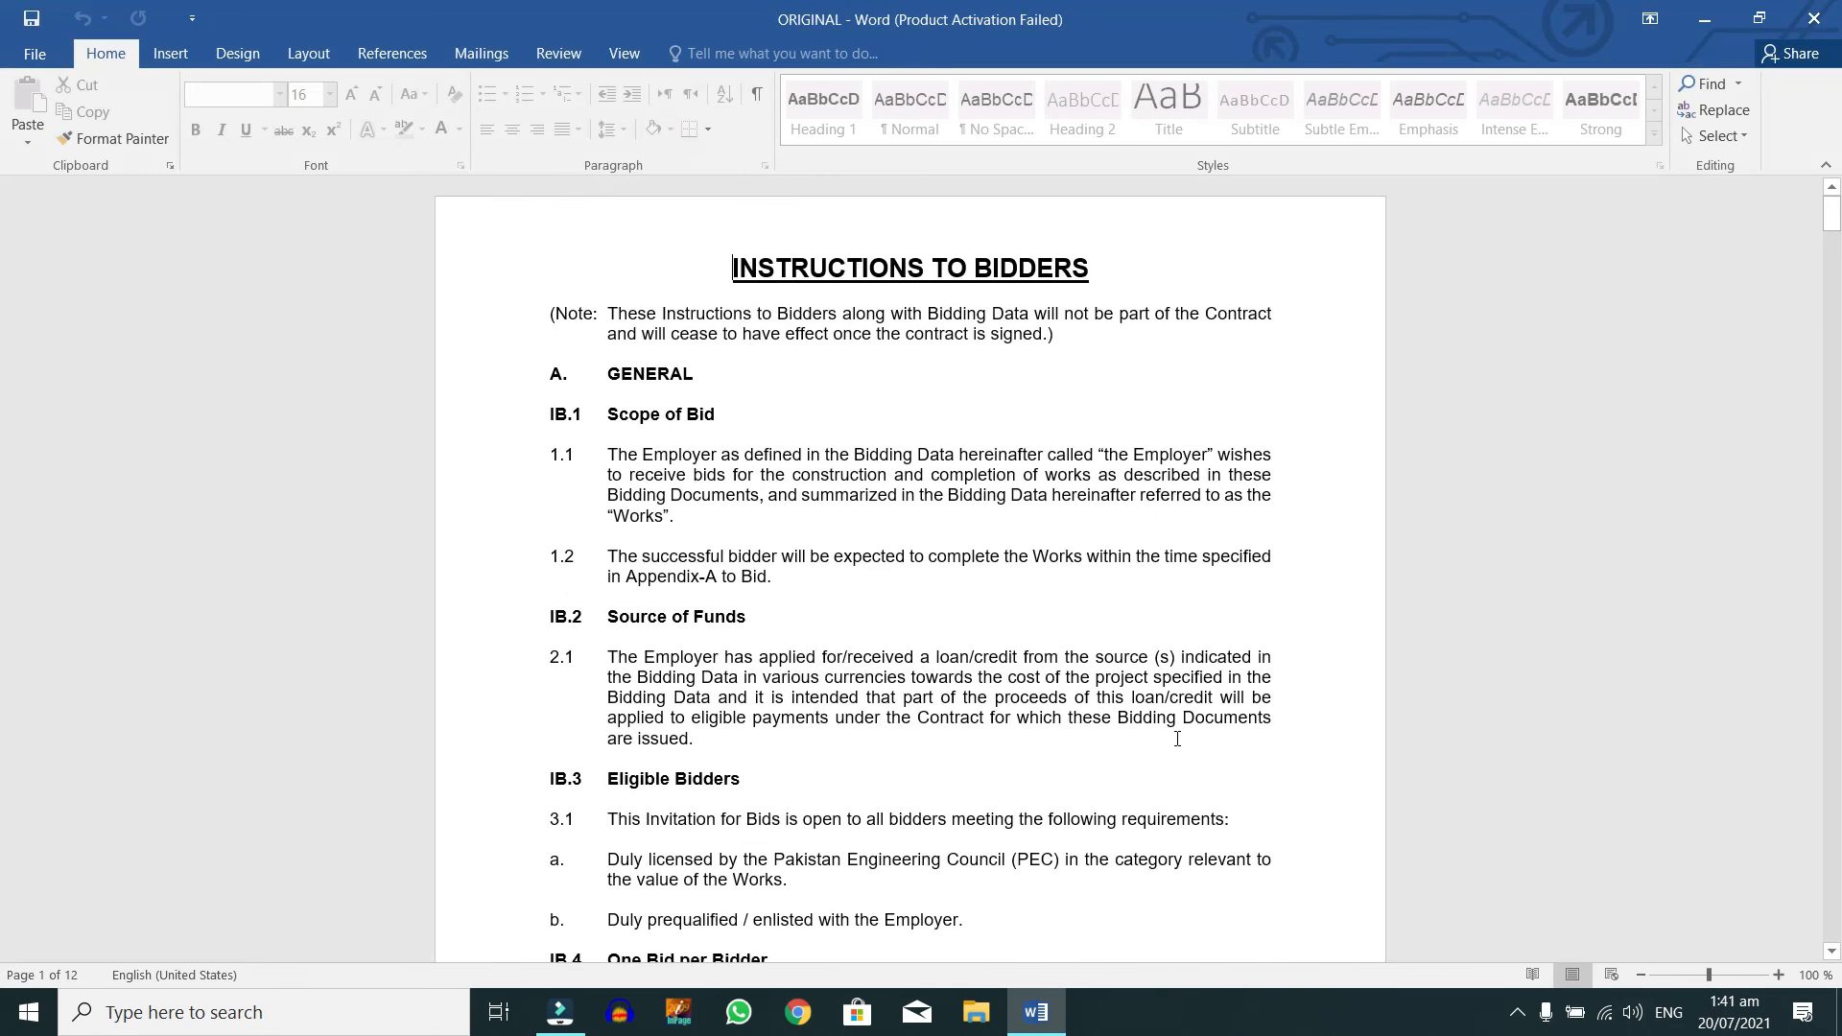
left_click(966, 546)
left_click(630, 397)
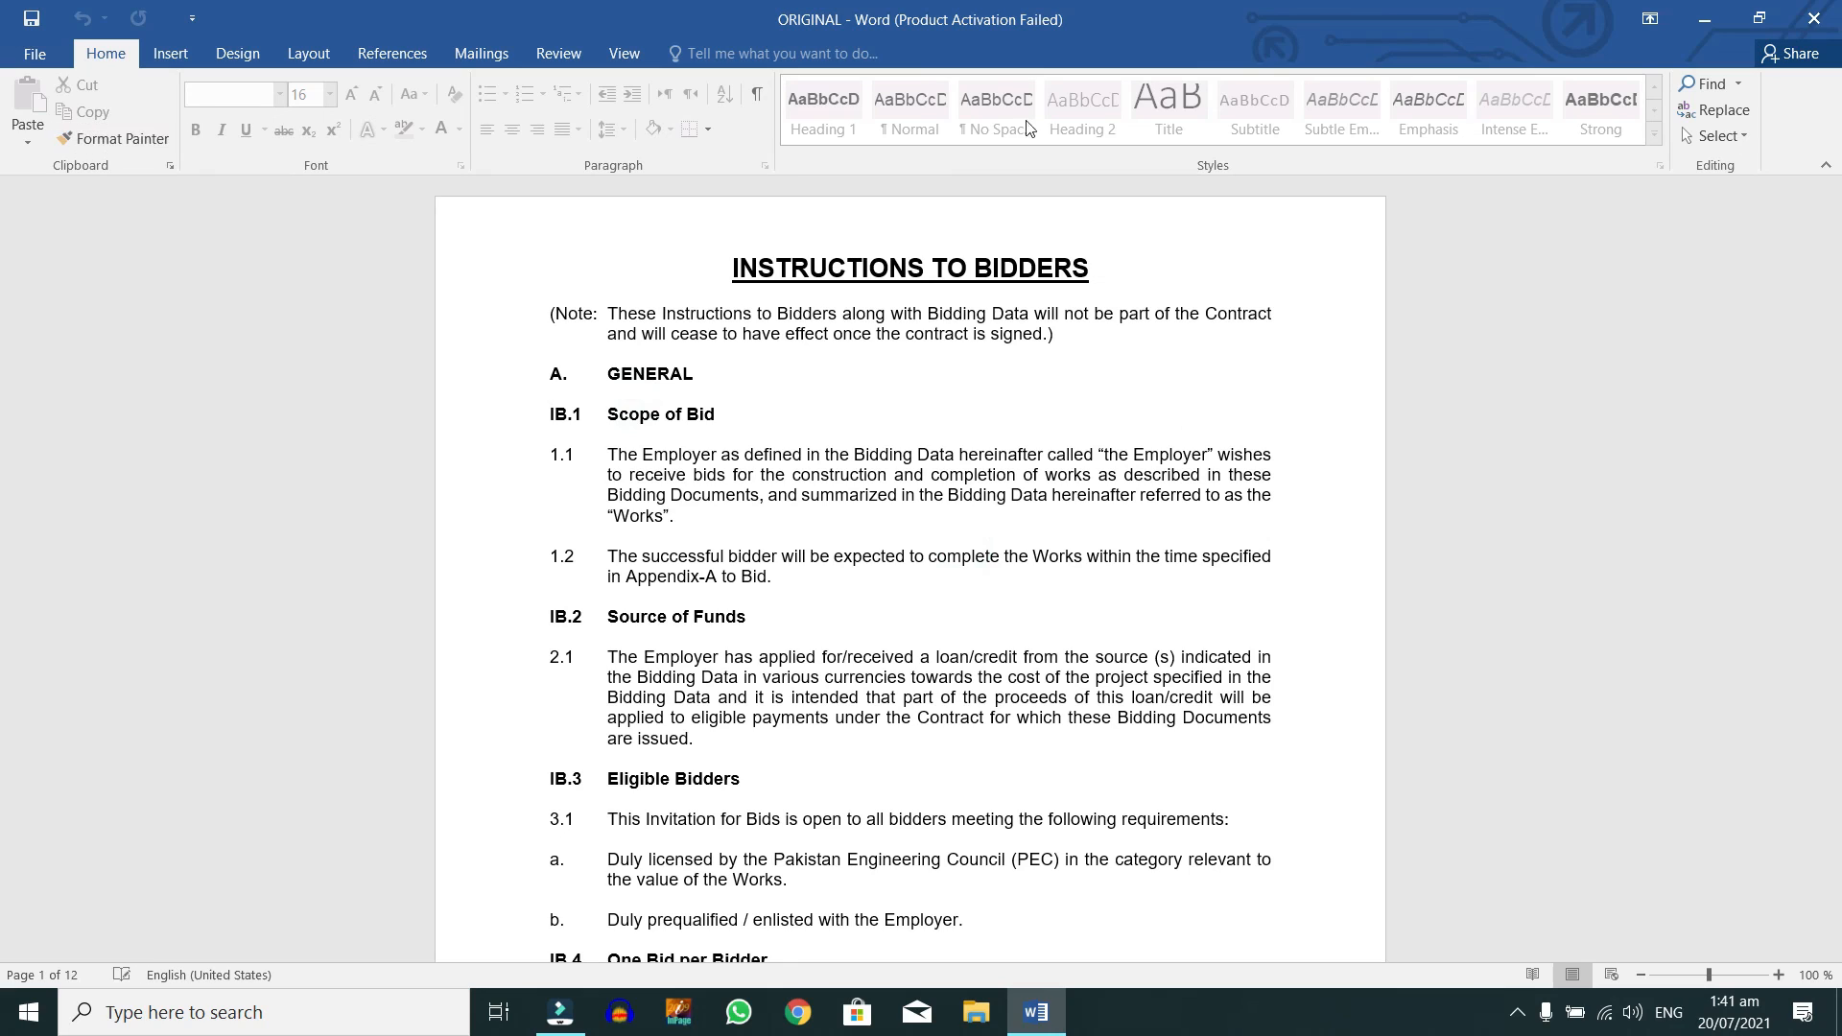
left_click(1045, 506)
left_click(558, 54)
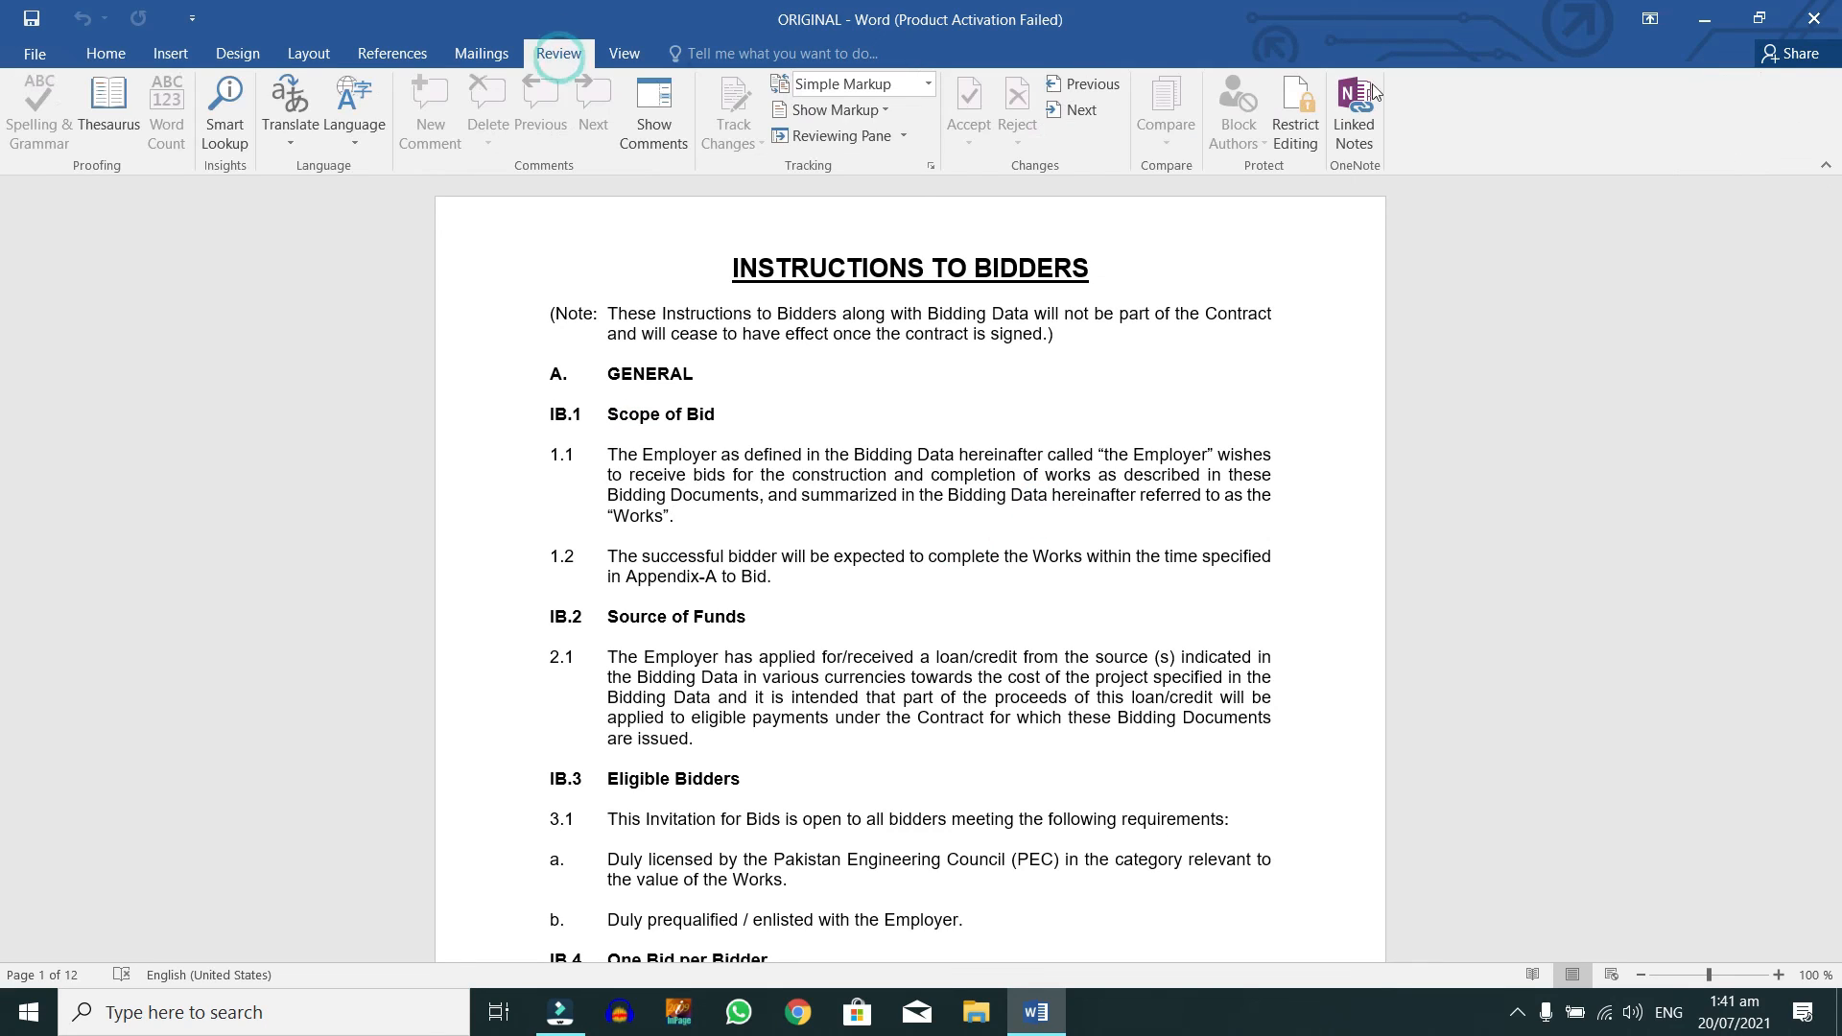